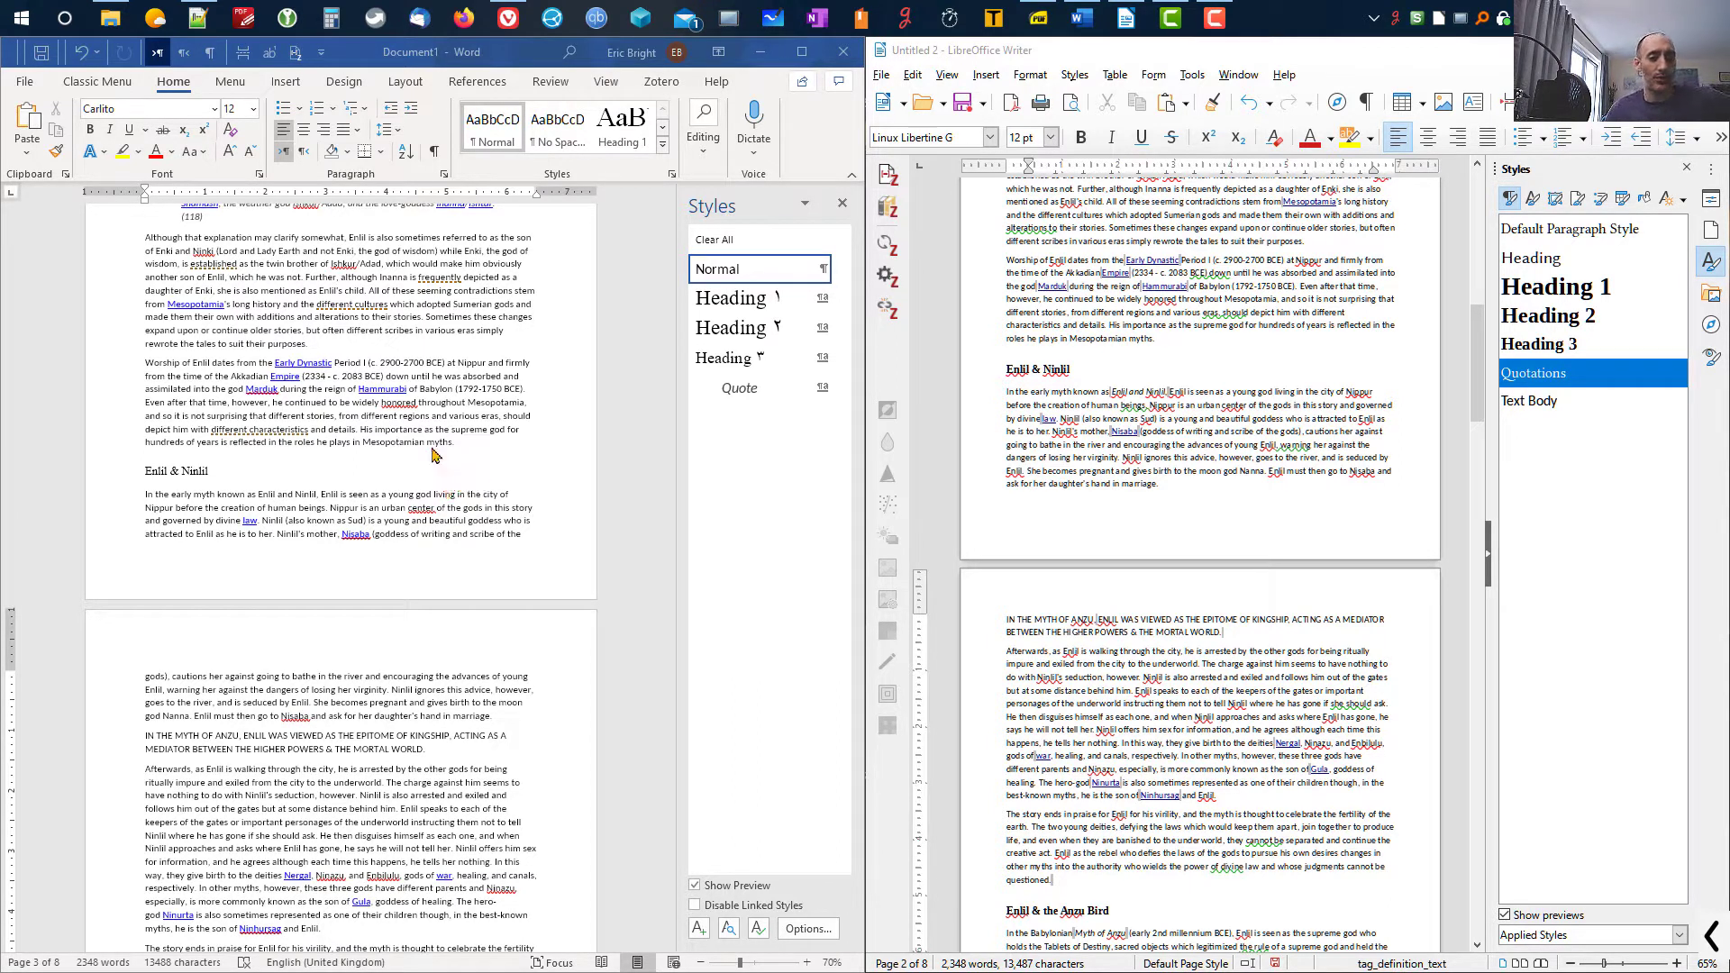
- Place the text cursor on the empty line after the last paragraph of the Word document
scroll(432, 455, down, 15)
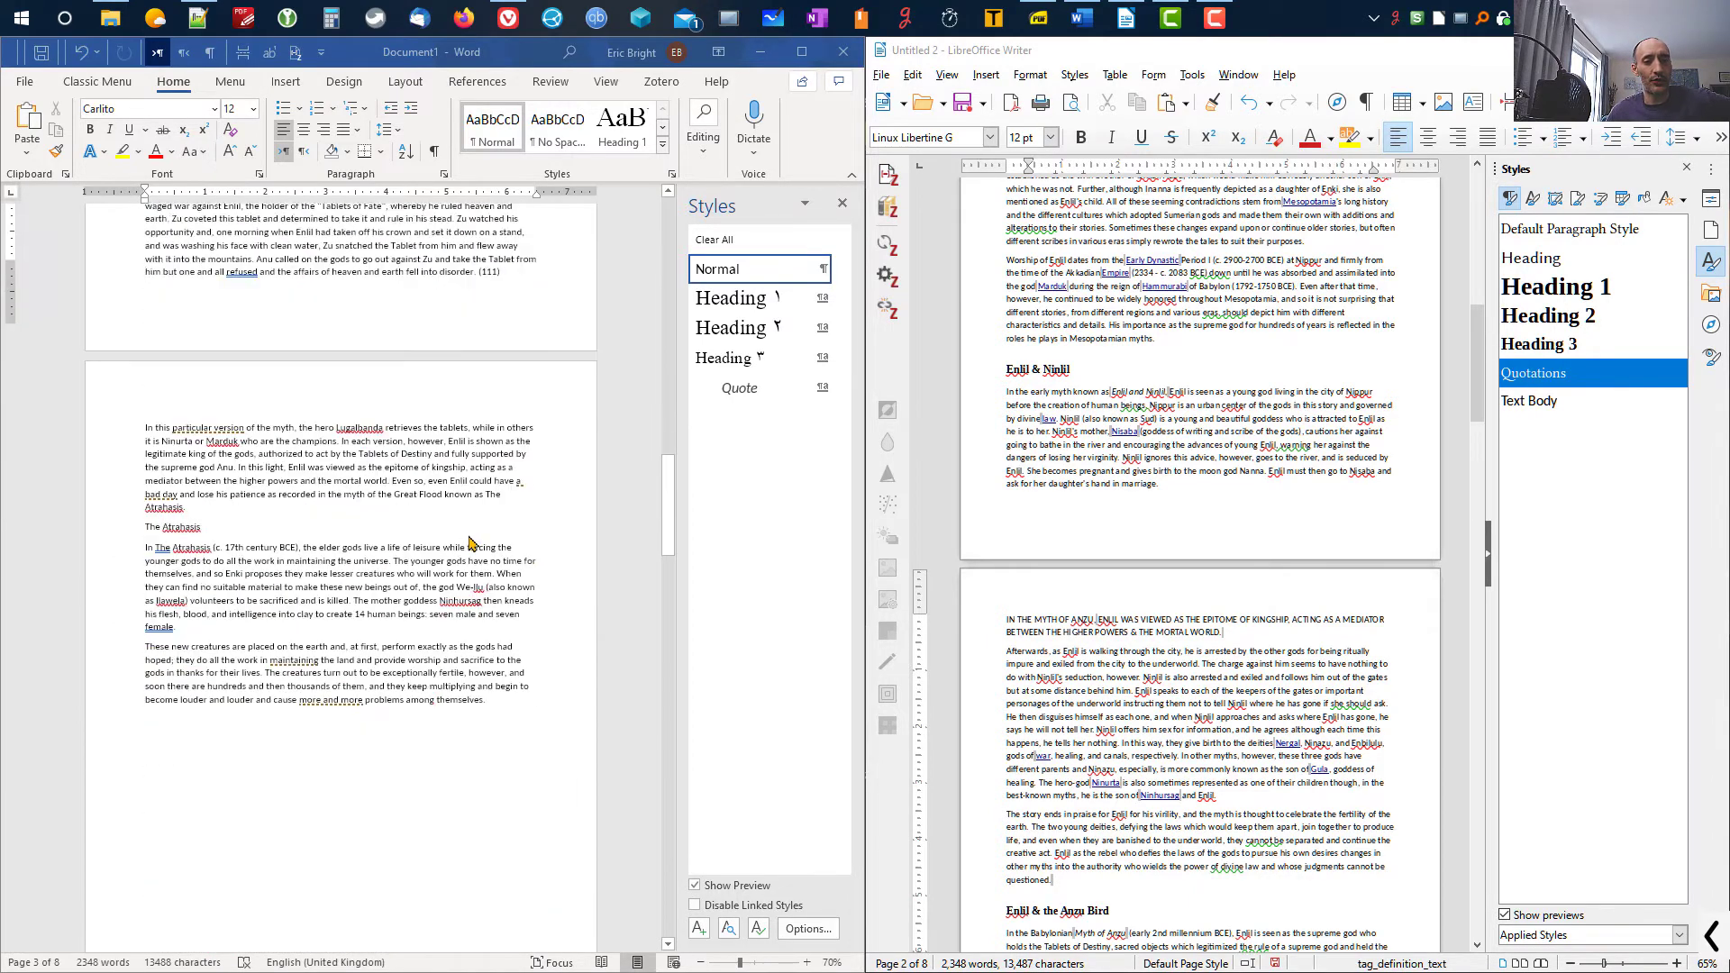
scroll(468, 543, down, 8)
scroll(475, 554, down, 10)
scroll(478, 564, down, 7)
click(213, 514)
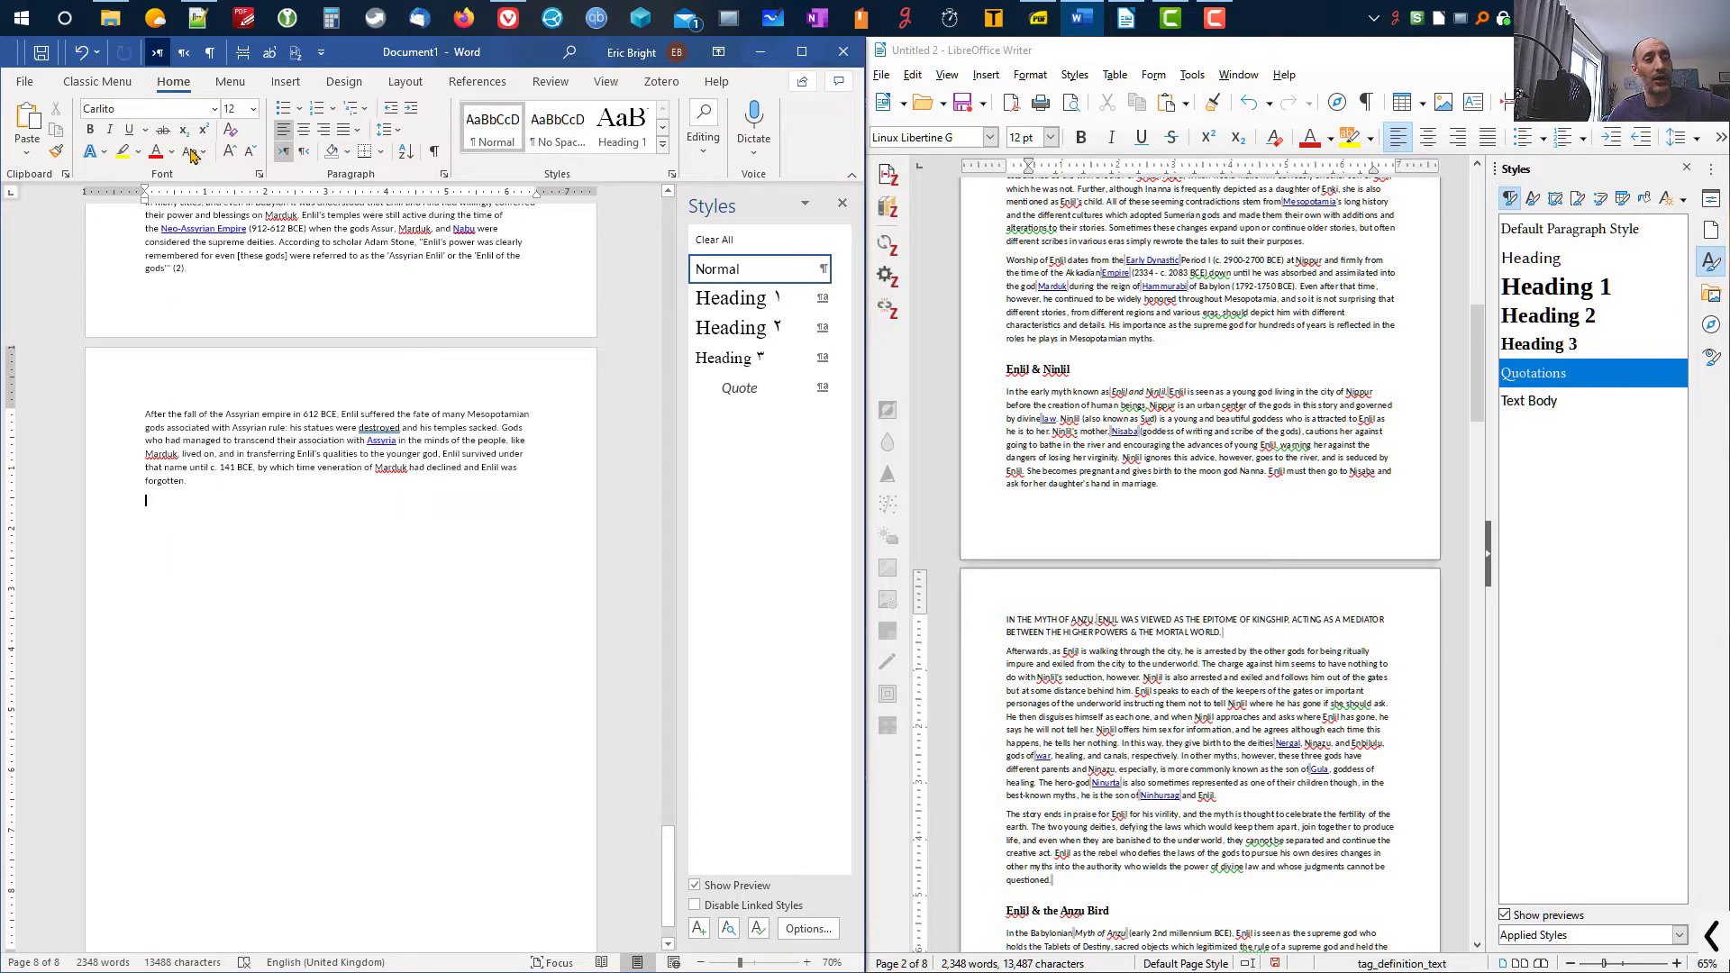
- Cut the whole Persian text from the Notepad++ file "new 2" and paste it at the end of the Word document
click(200, 18)
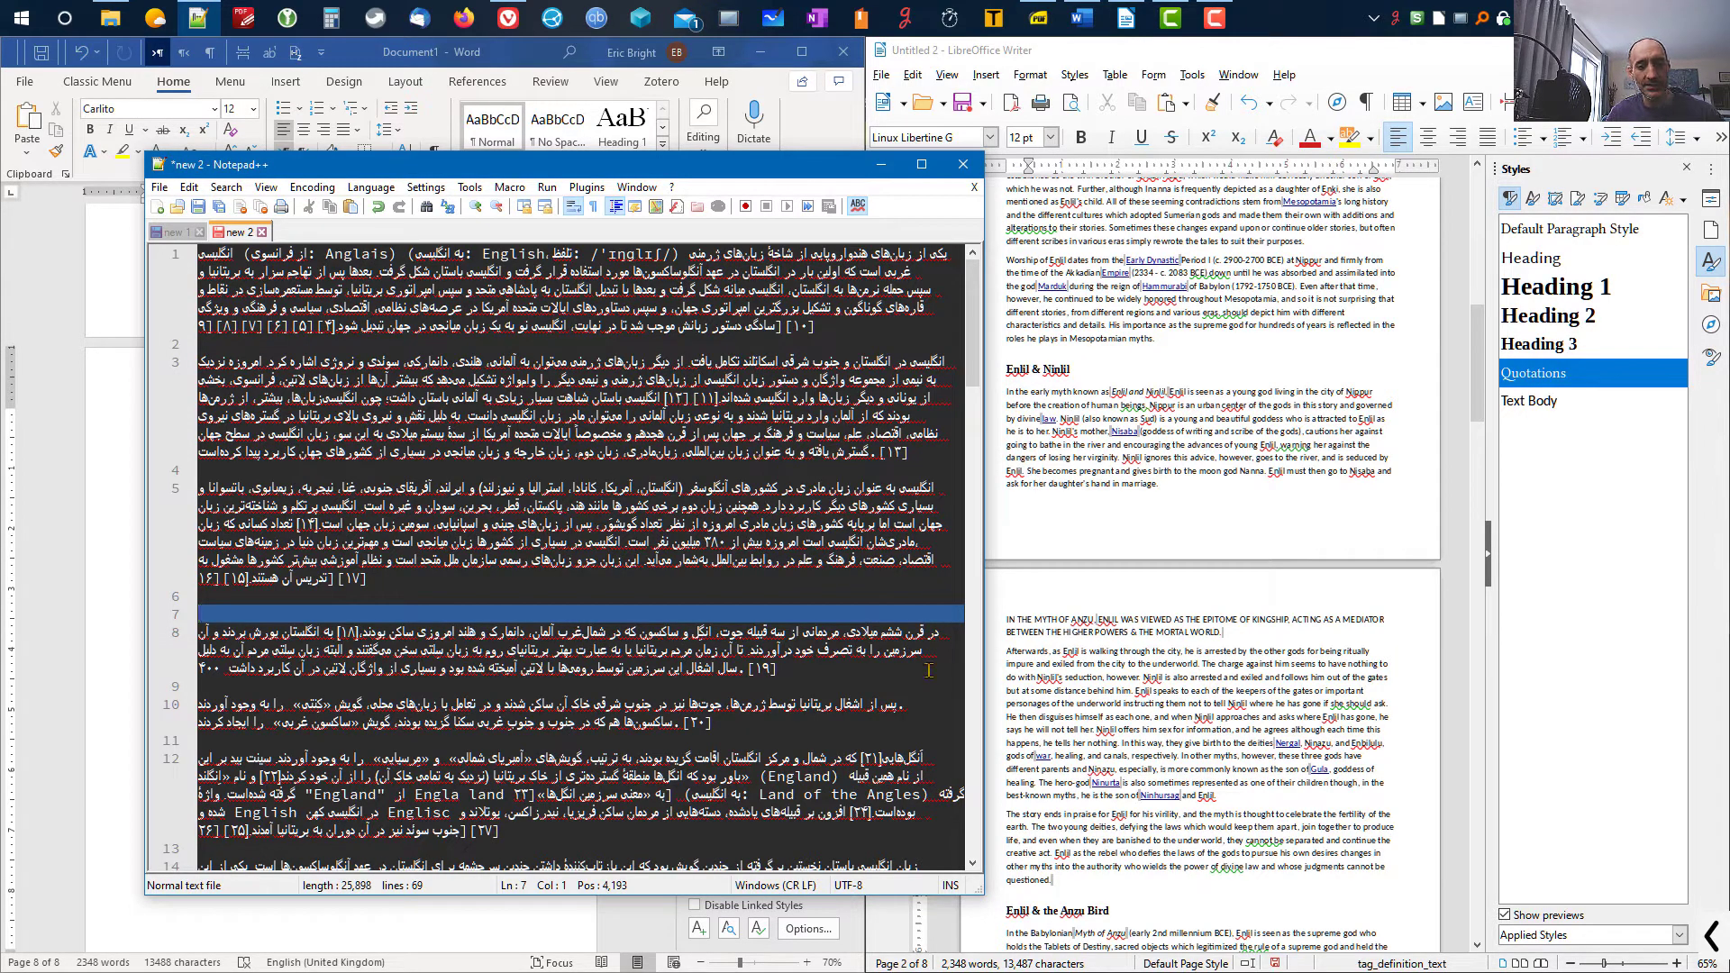
drag(973, 383, 974, 838)
drag(971, 804, 970, 314)
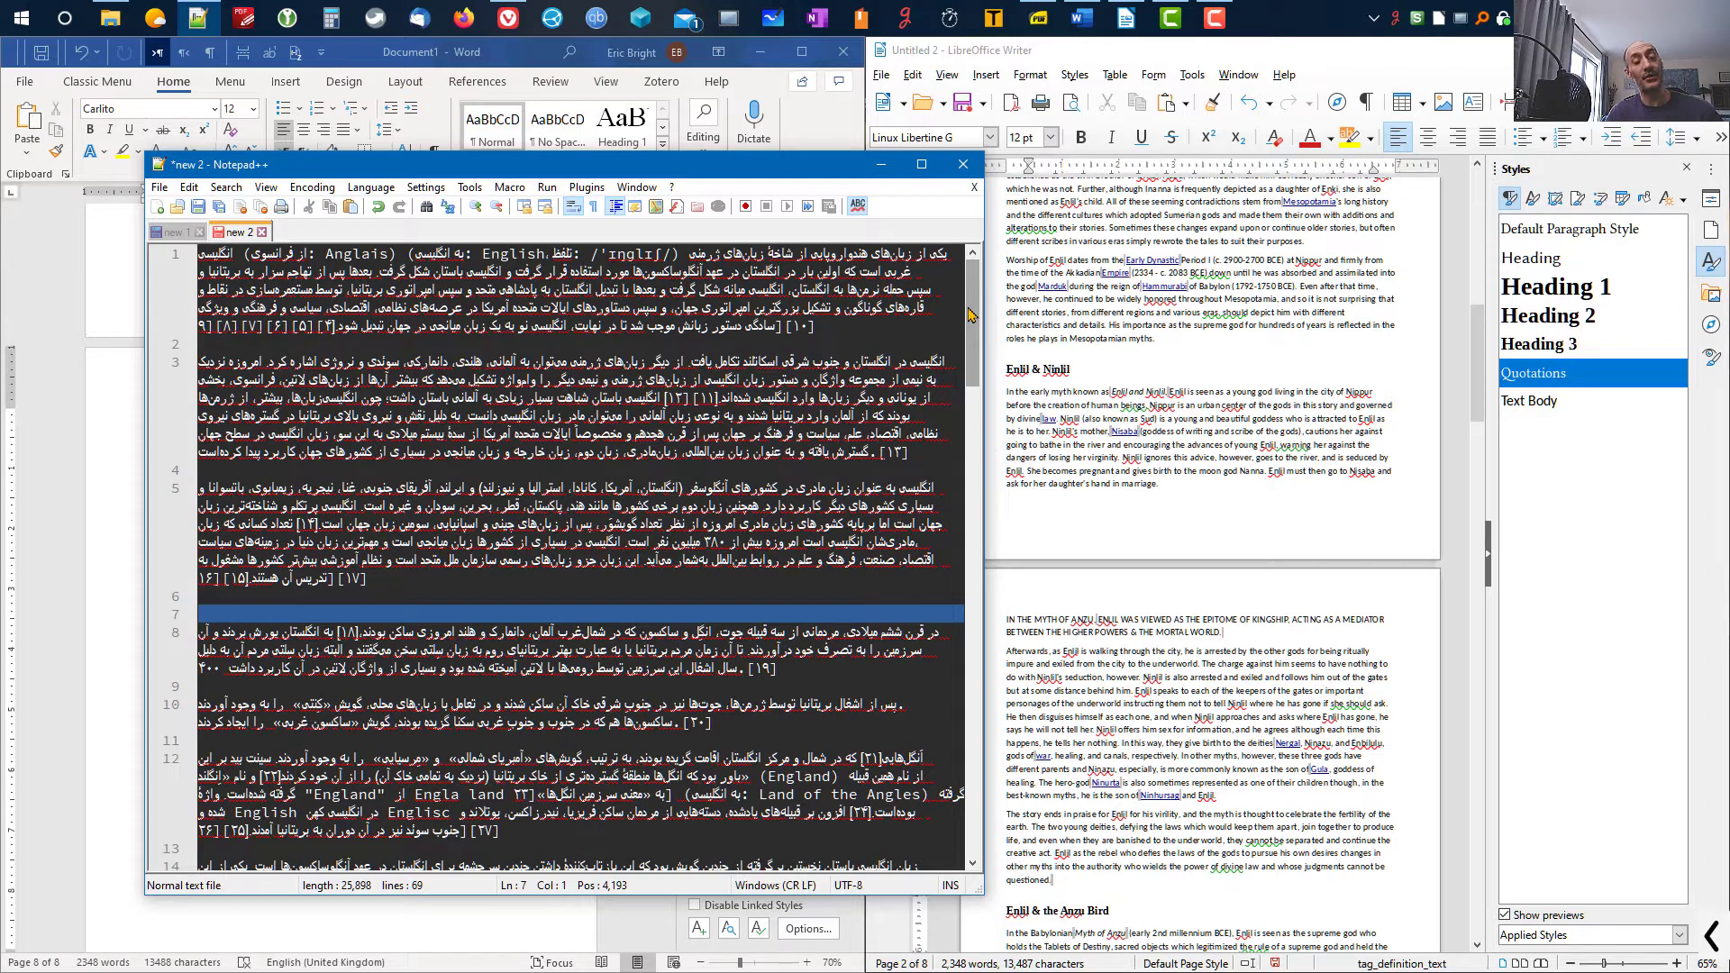
key(ctrl+a)
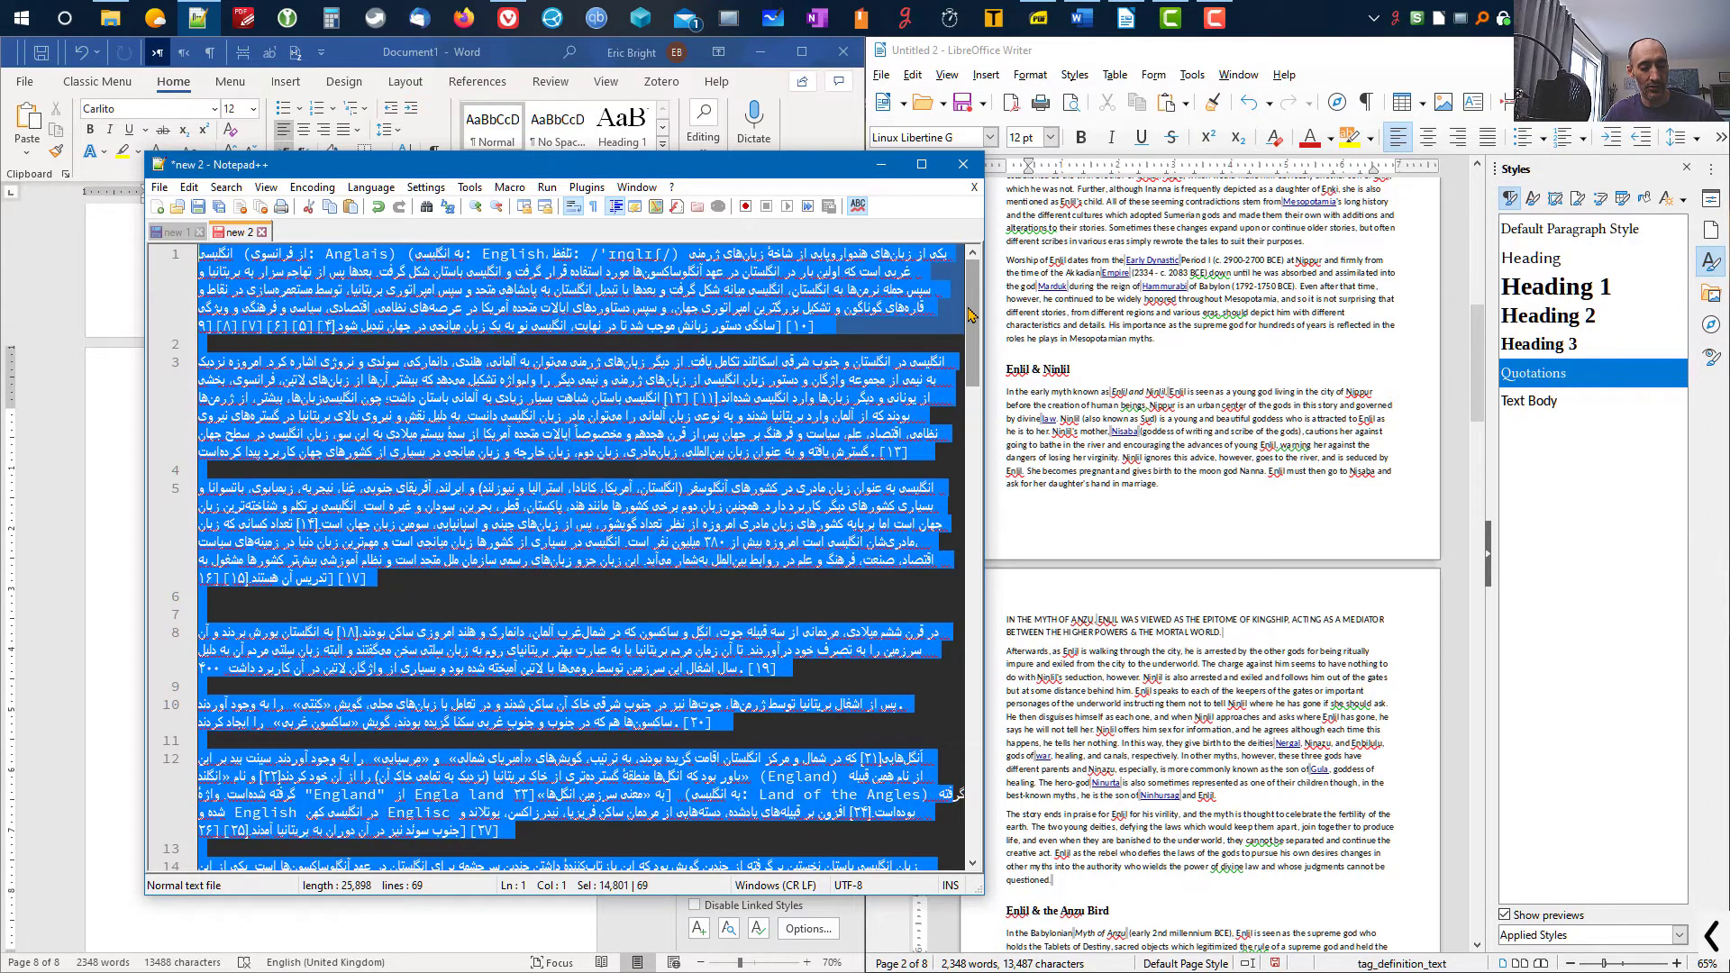
key(ctrl+x)
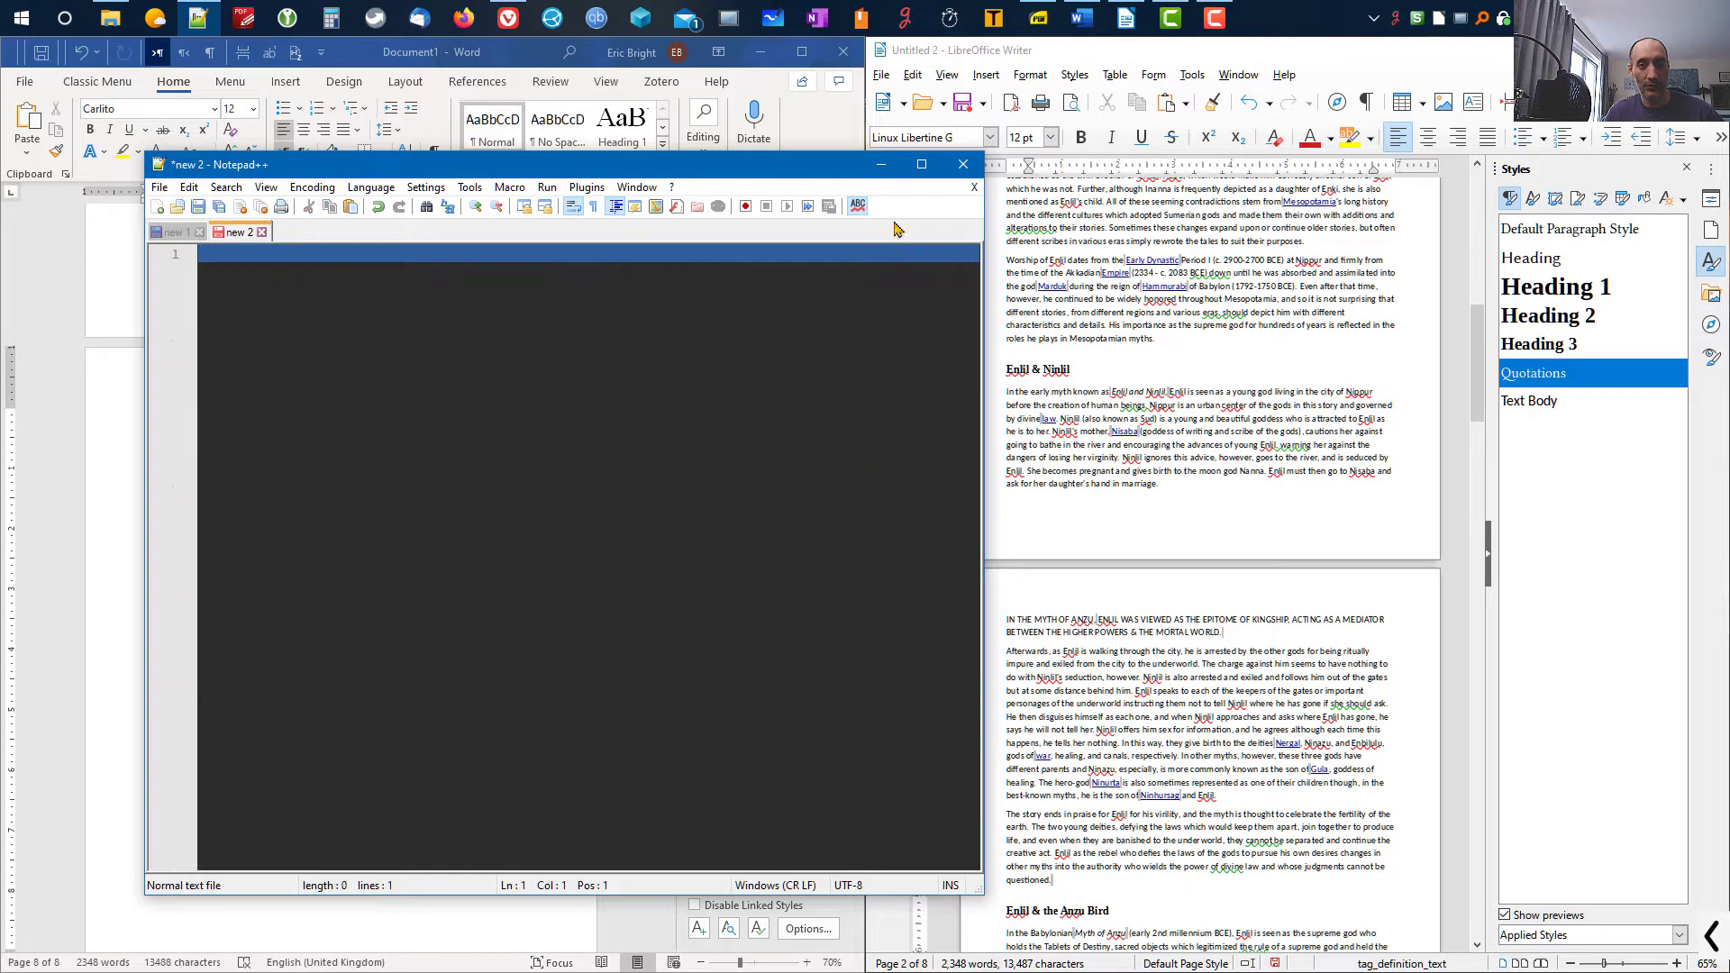
click(880, 164)
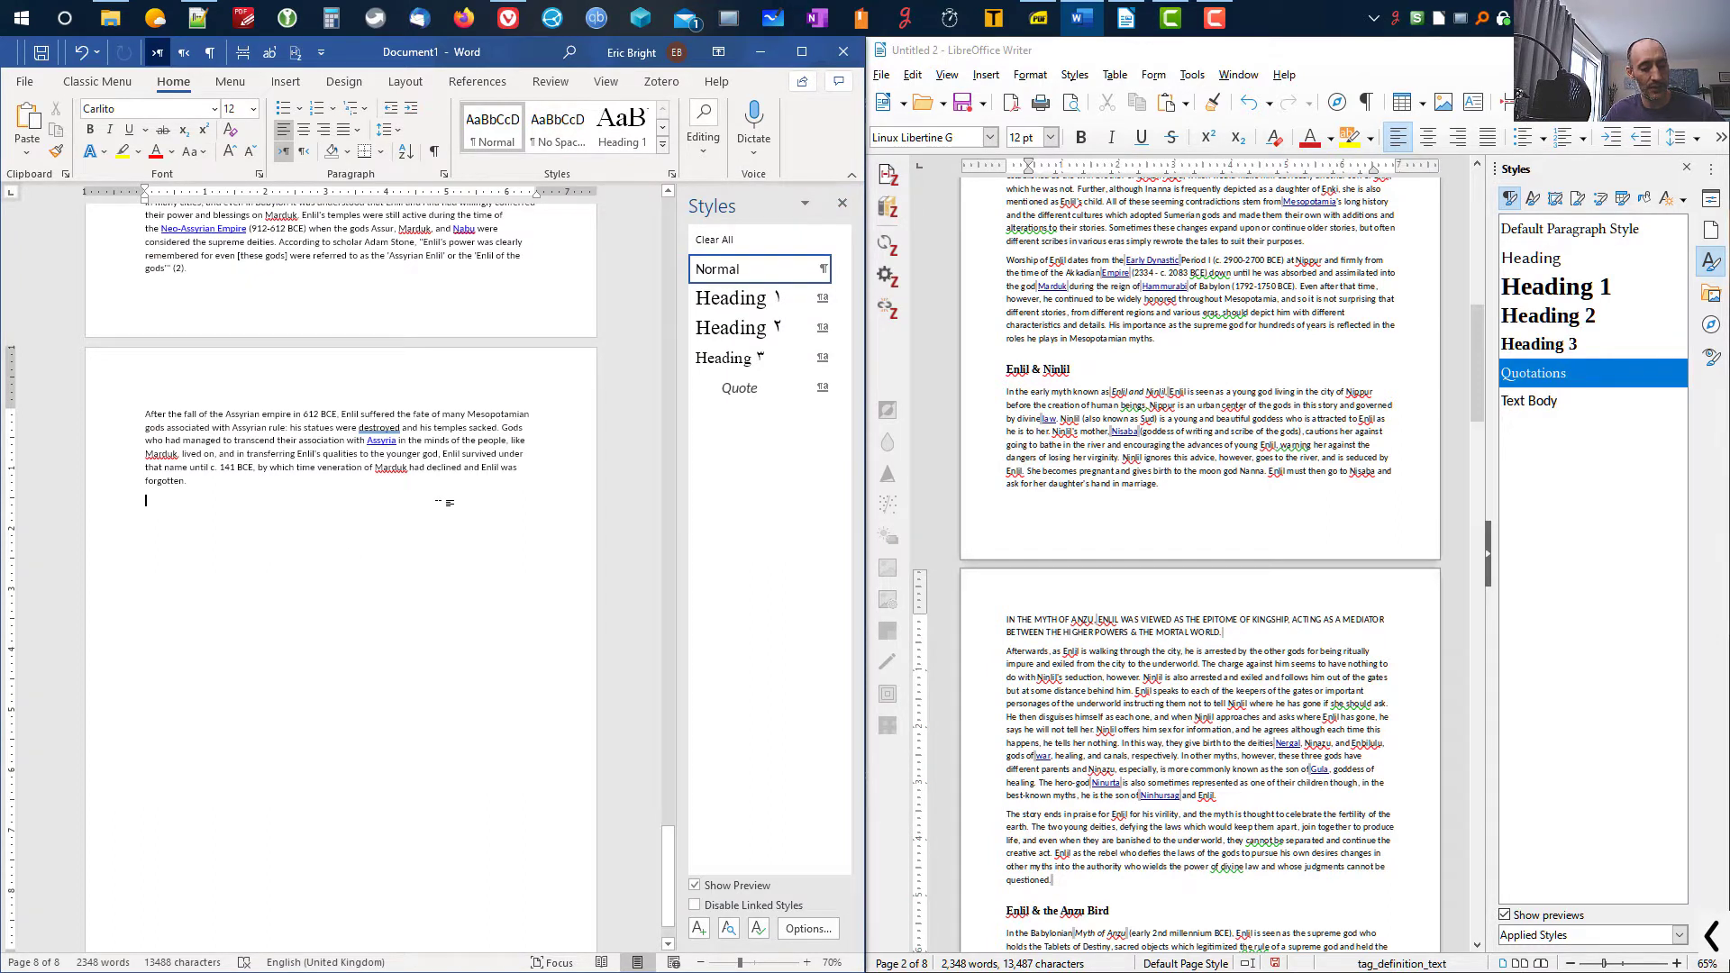
key(ctrl+v)
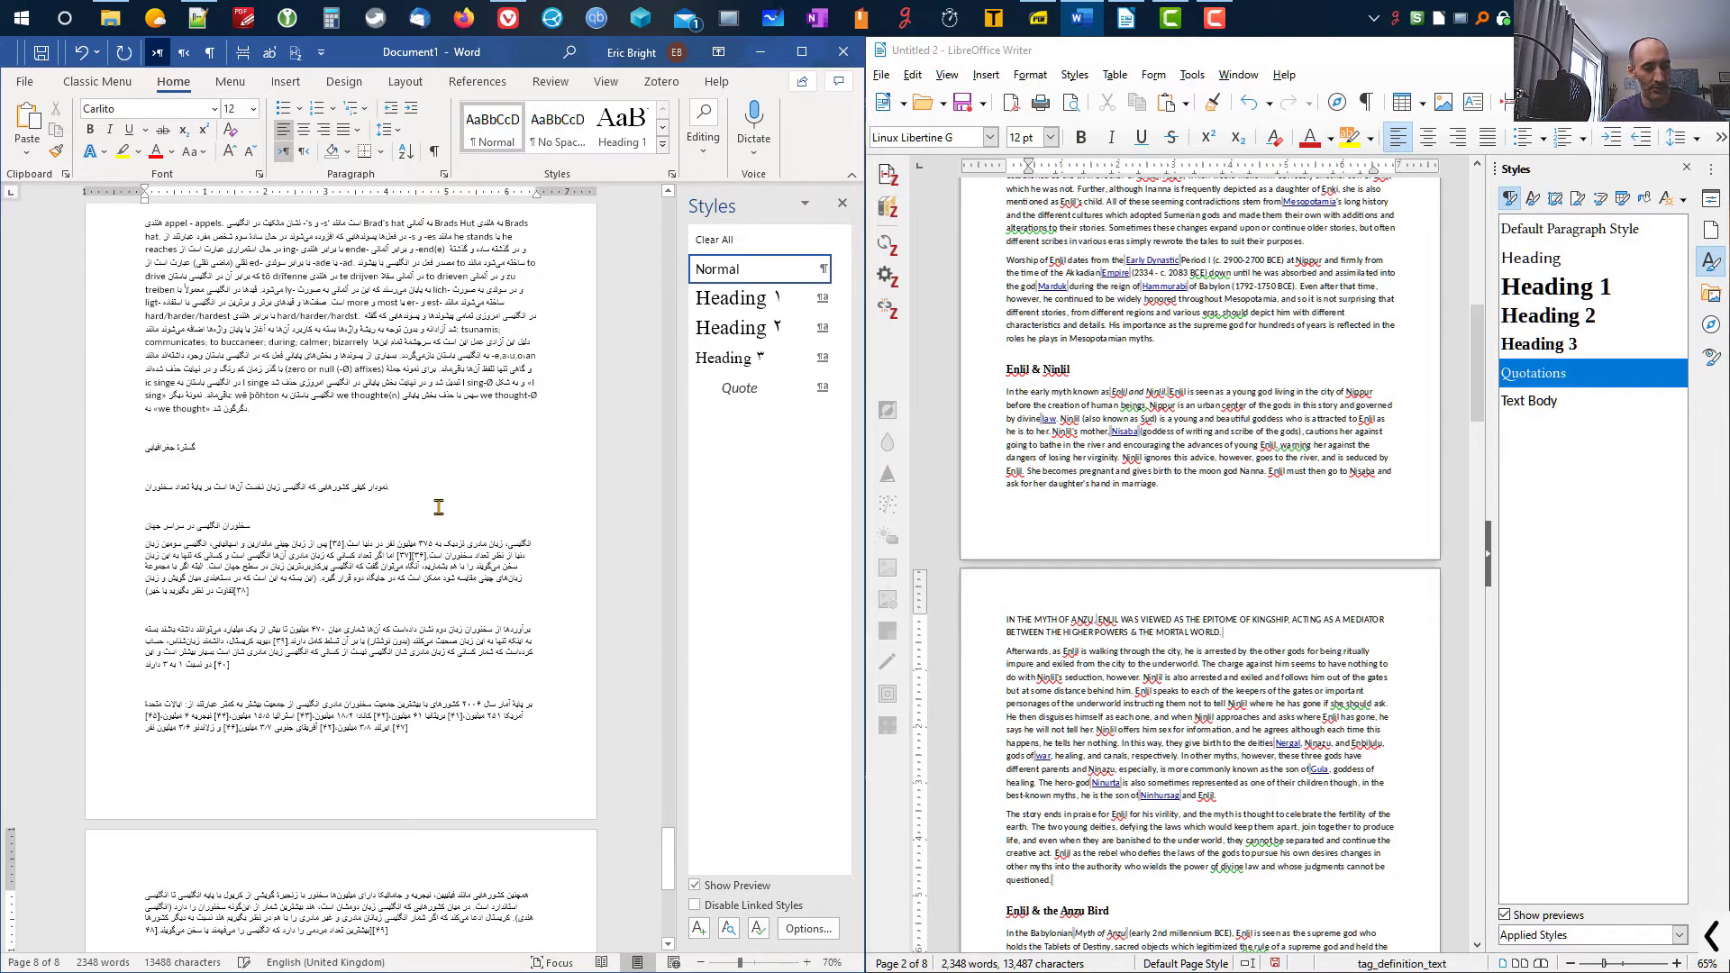
- Switch to Notepad++, paste the cut Persian text back into "new 2", and minimize the window
key(alt+Tab)
key(ctrl+v)
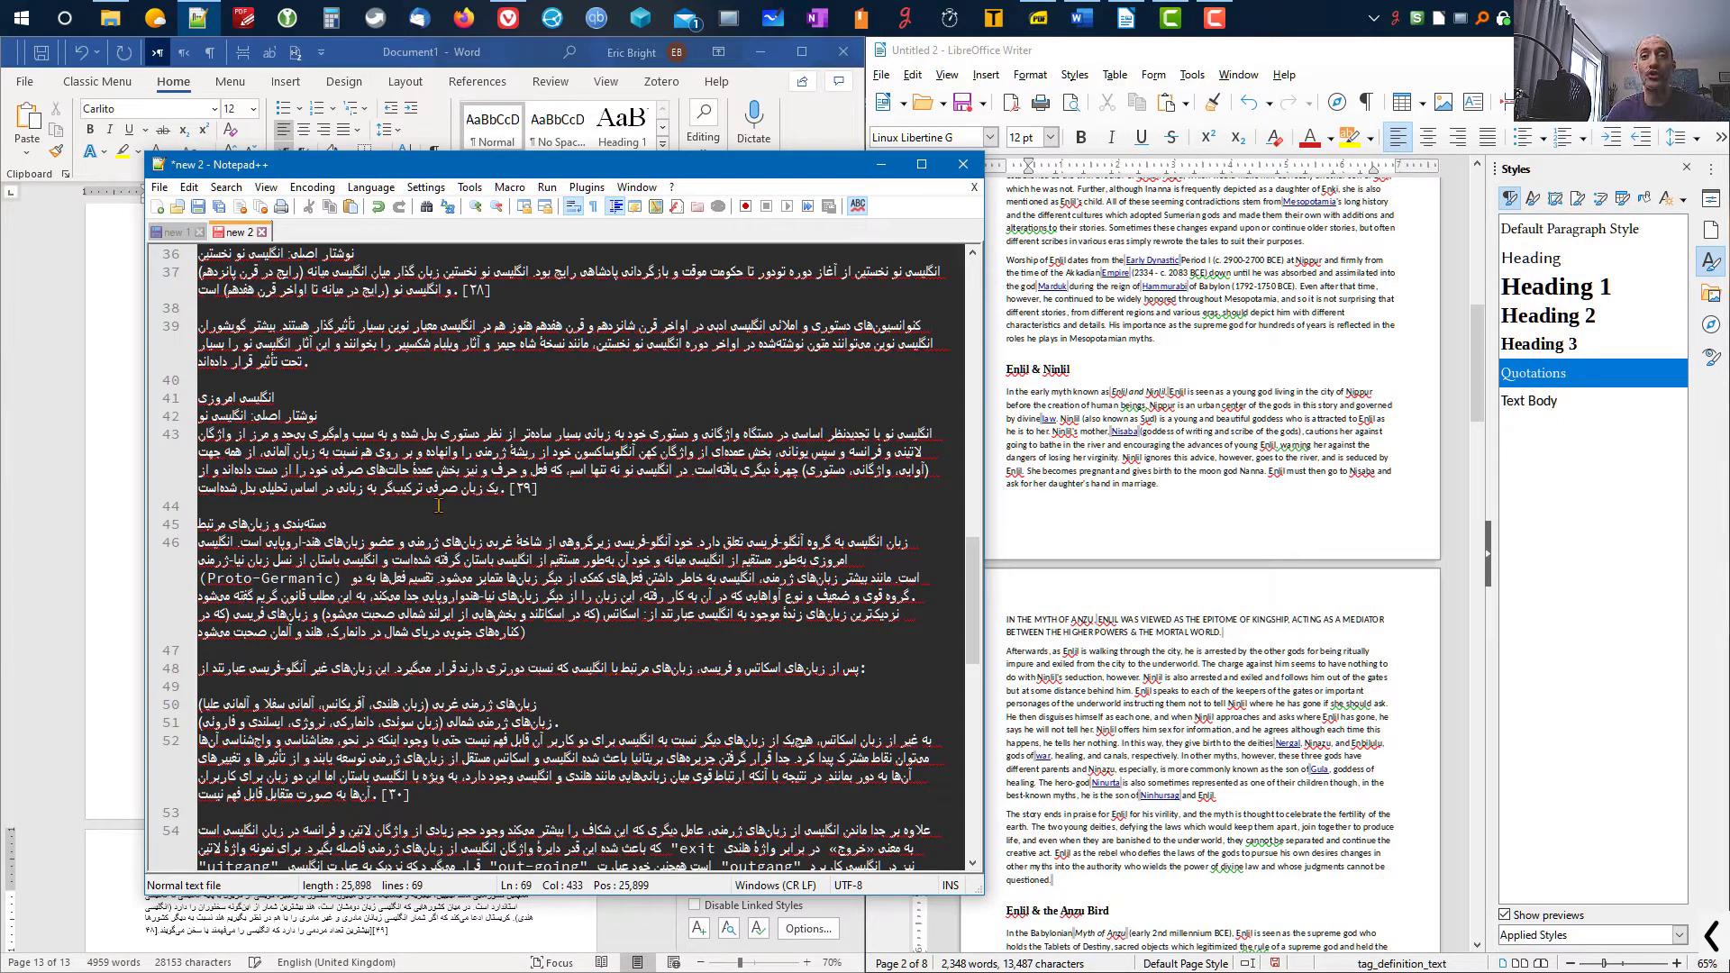
click(881, 164)
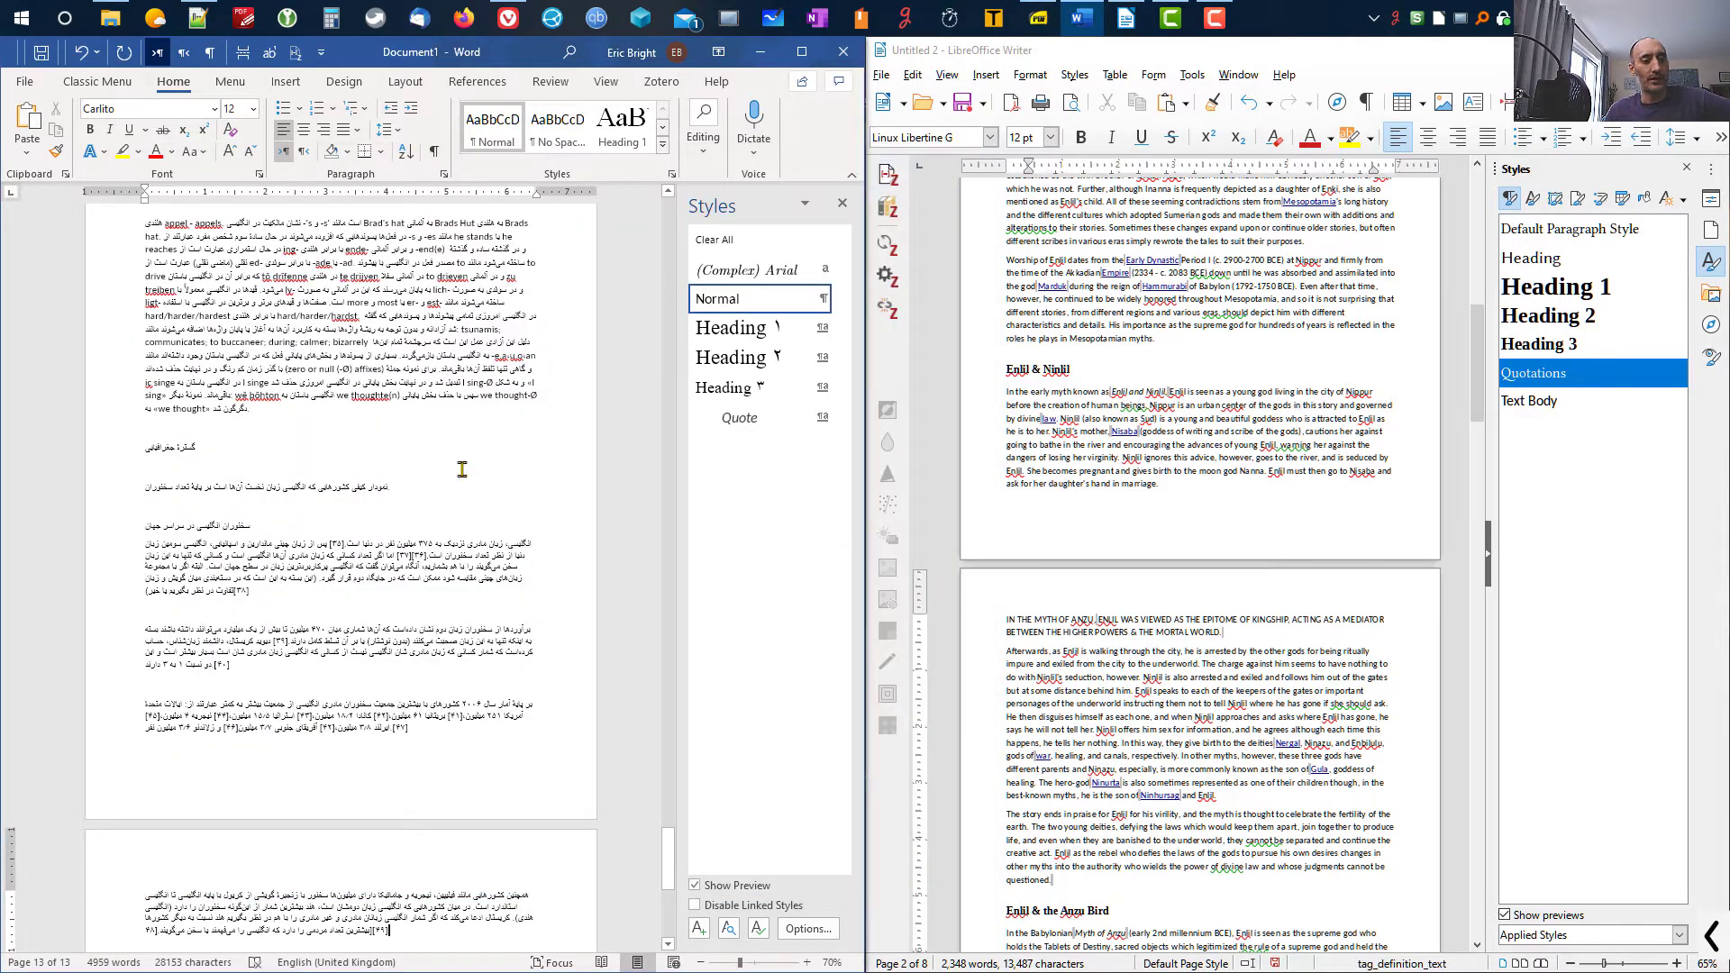
click(159, 445)
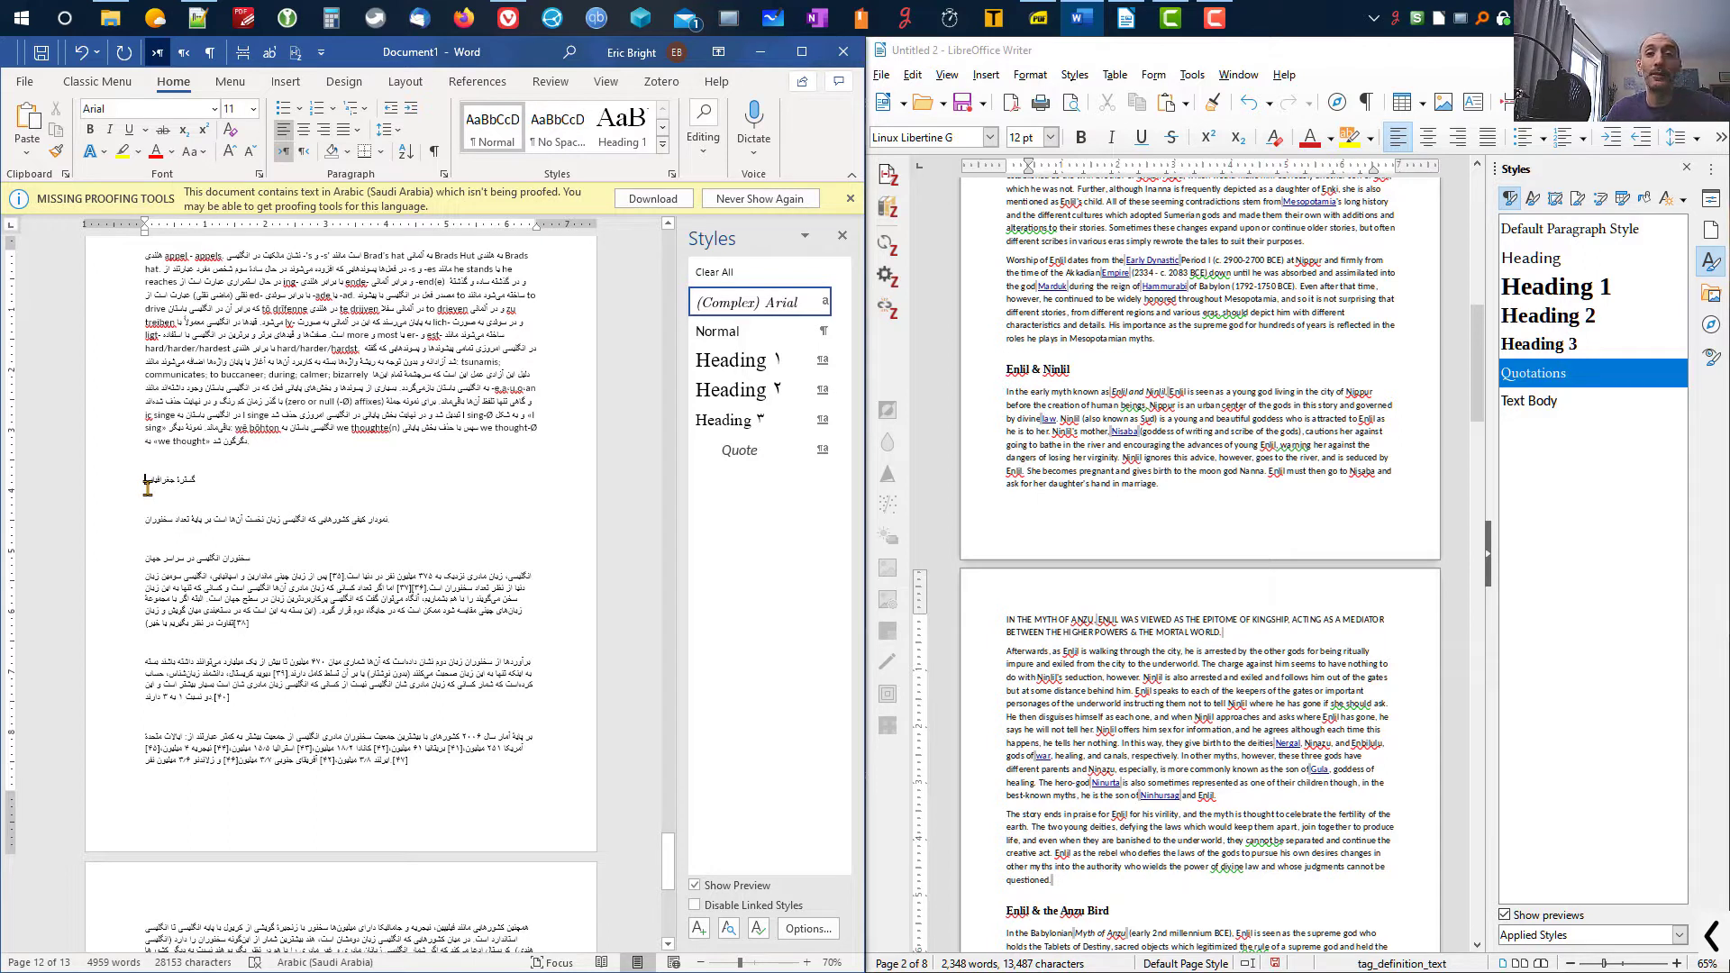
drag(148, 487, 359, 928)
drag(220, 482, 274, 773)
scroll(279, 784, up, 6)
scroll(281, 777, up, 2)
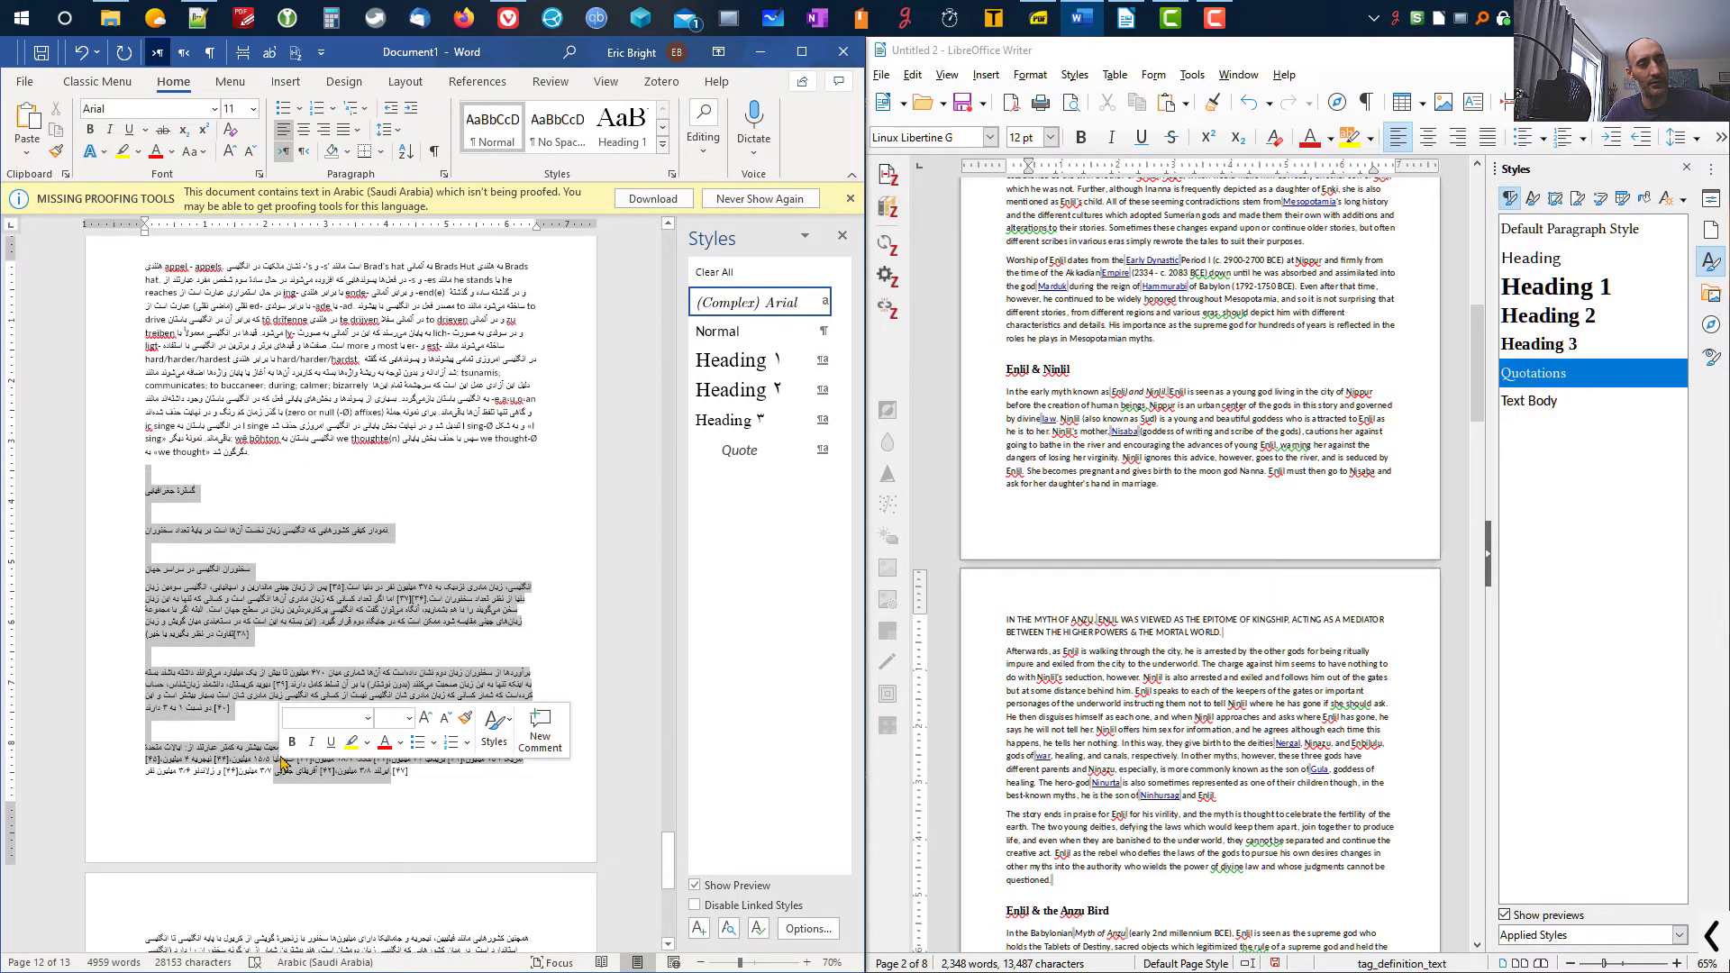
click(257, 611)
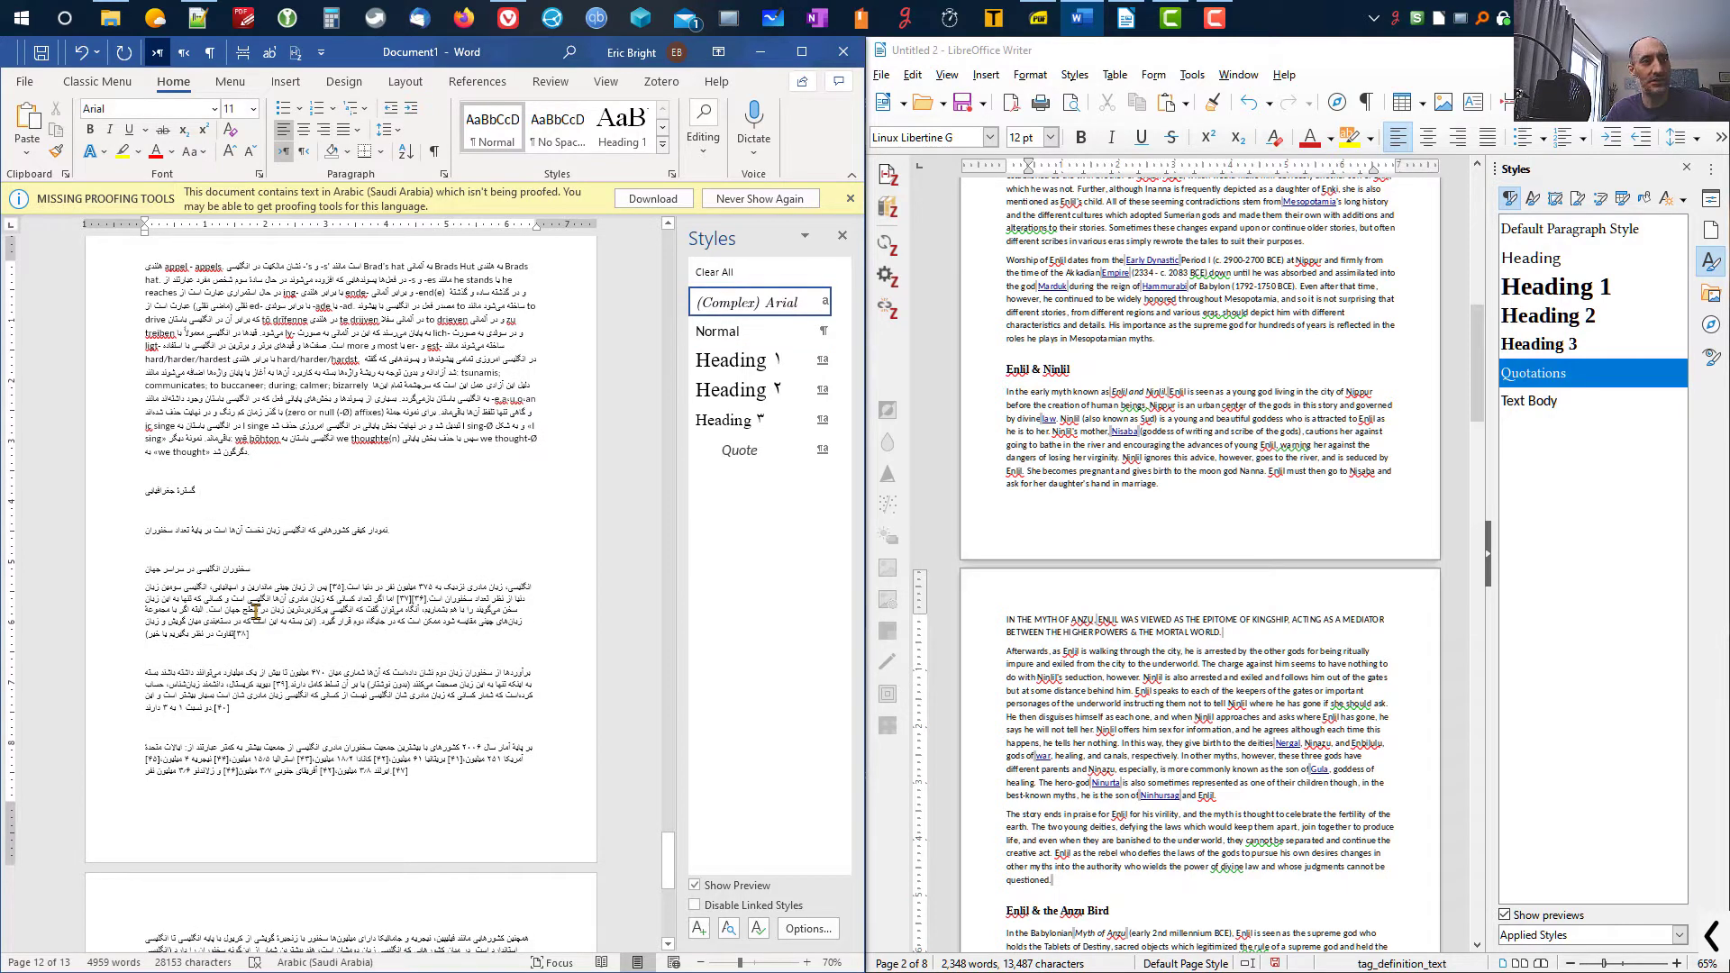
- Switch to Notepad++ and examine the Persian source text in "new 2" for how its paragraphs read, then return to Word
click(198, 17)
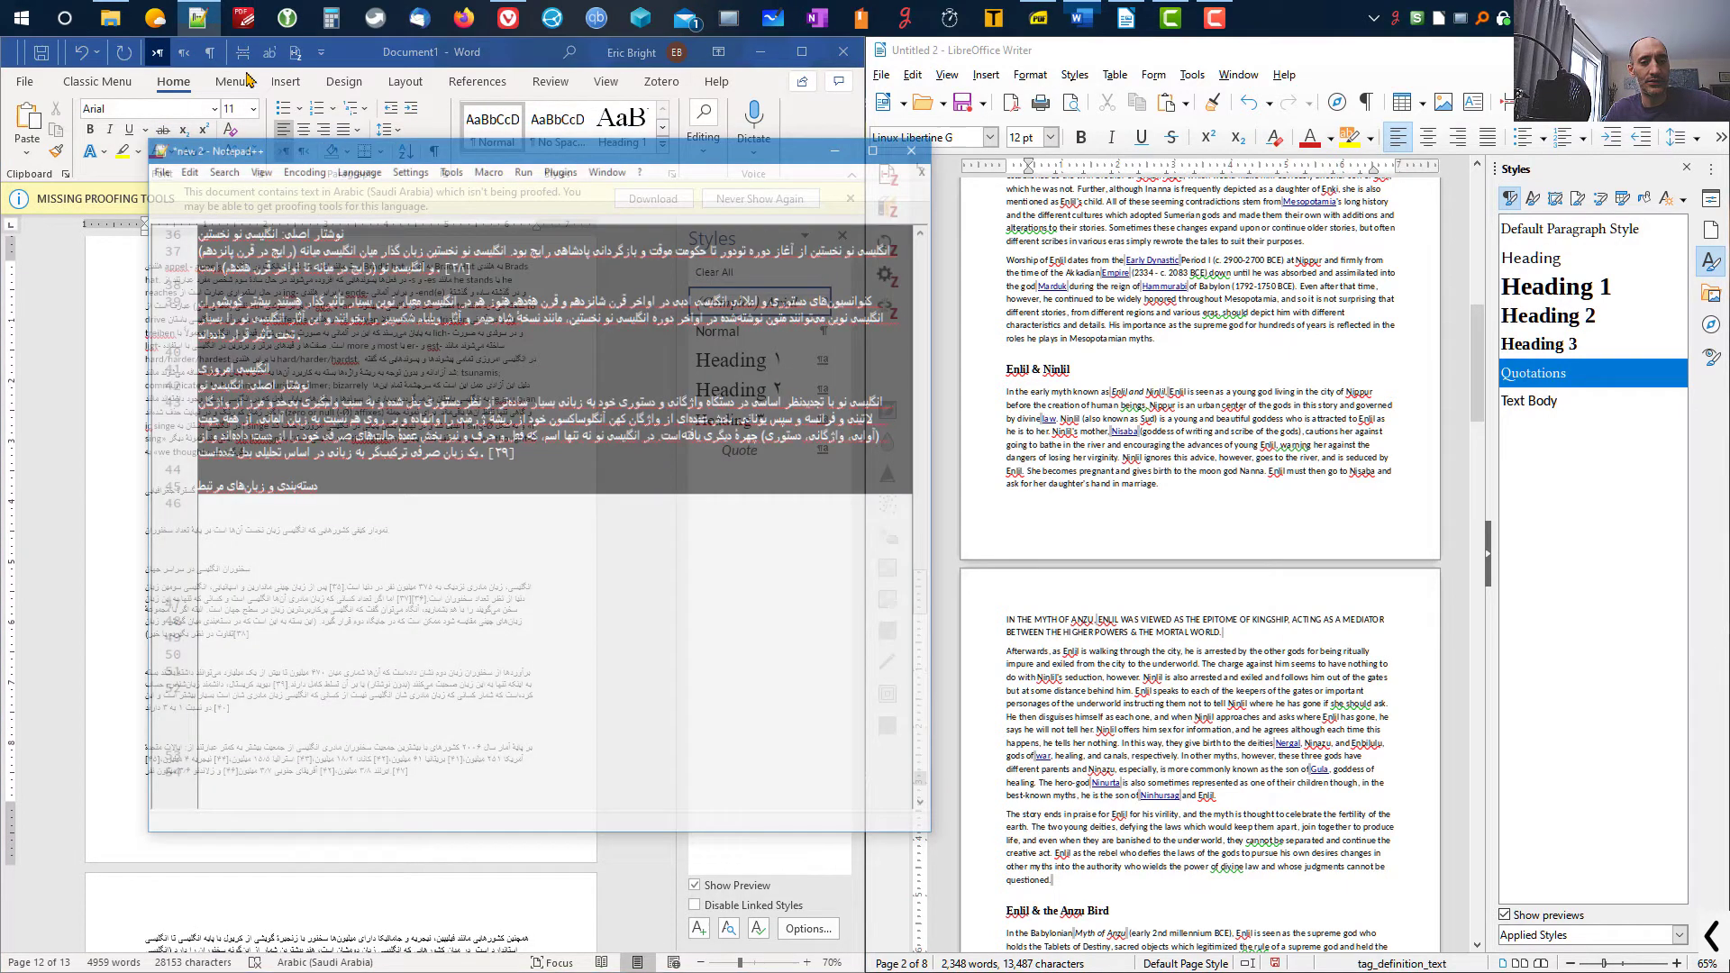
scroll(568, 471, up, 20)
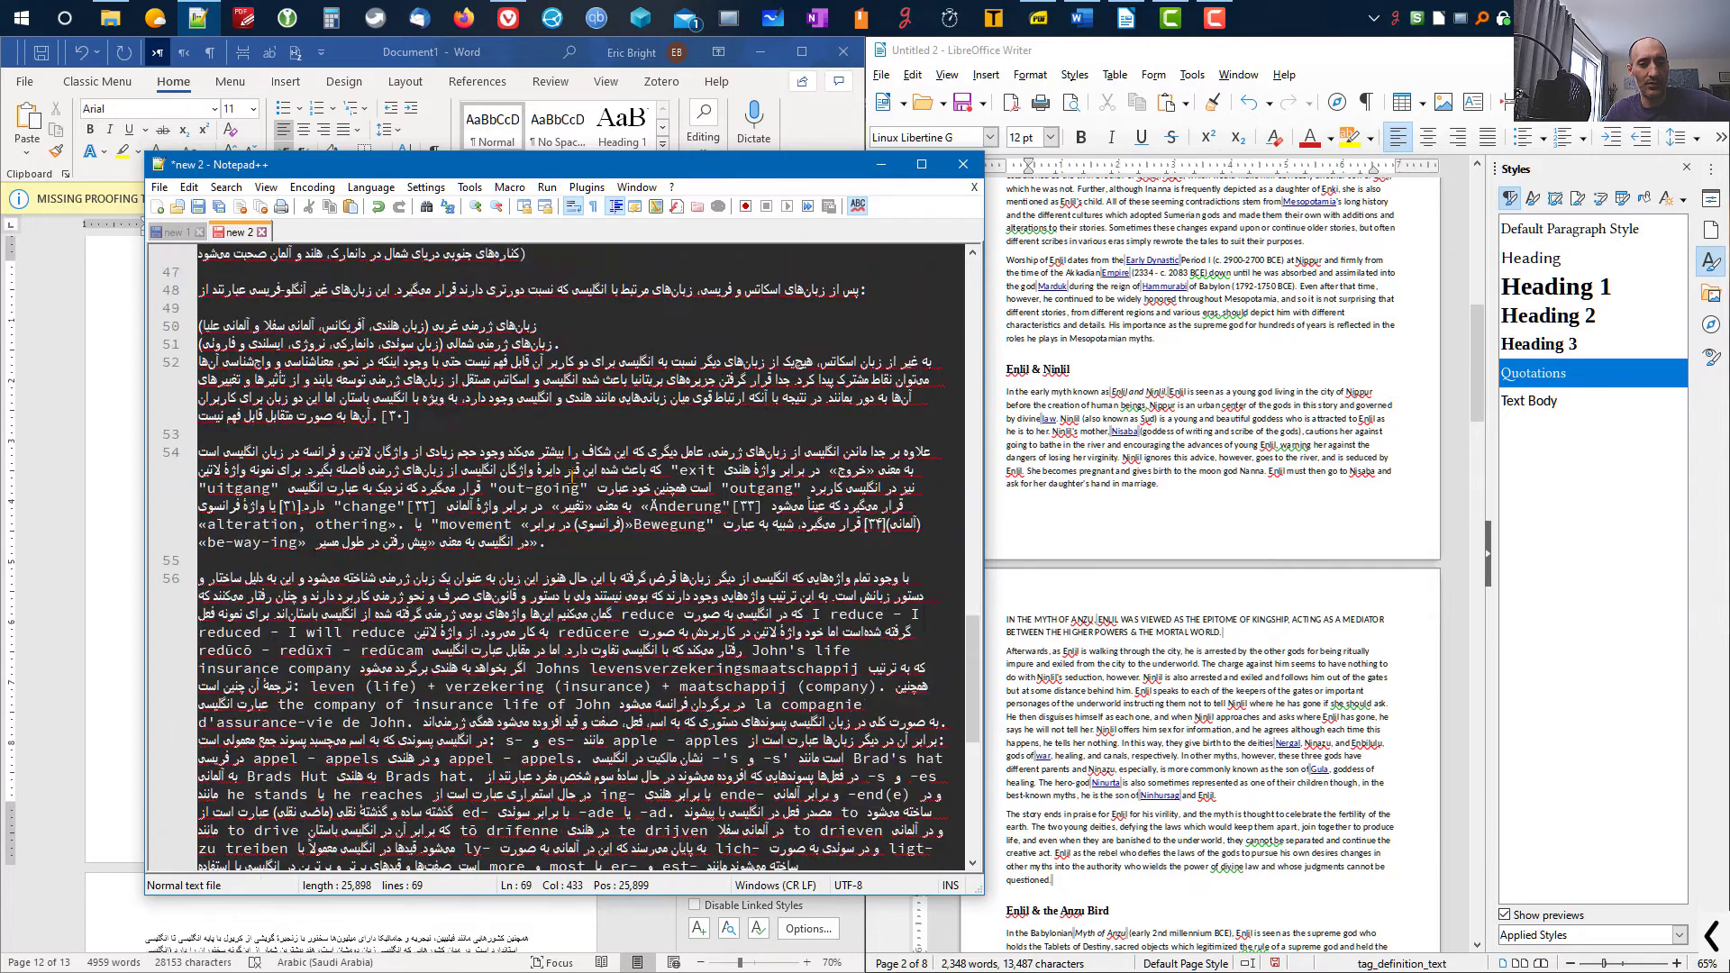
scroll(504, 310, up, 10)
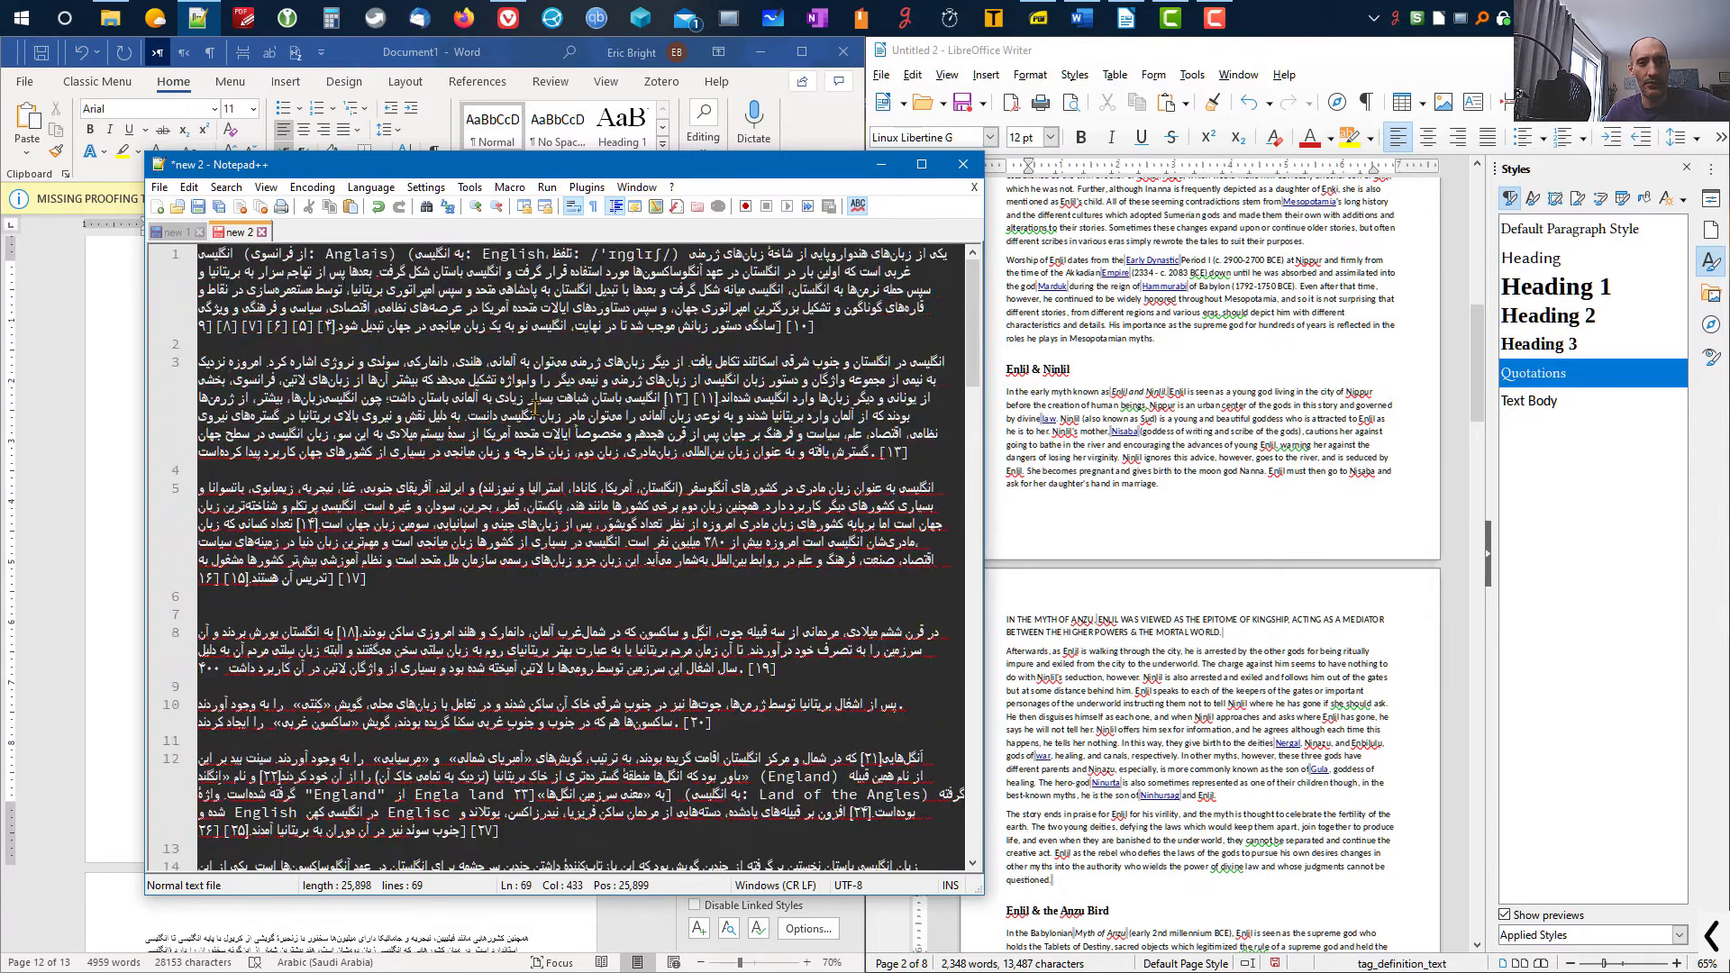
triple_click(840, 332)
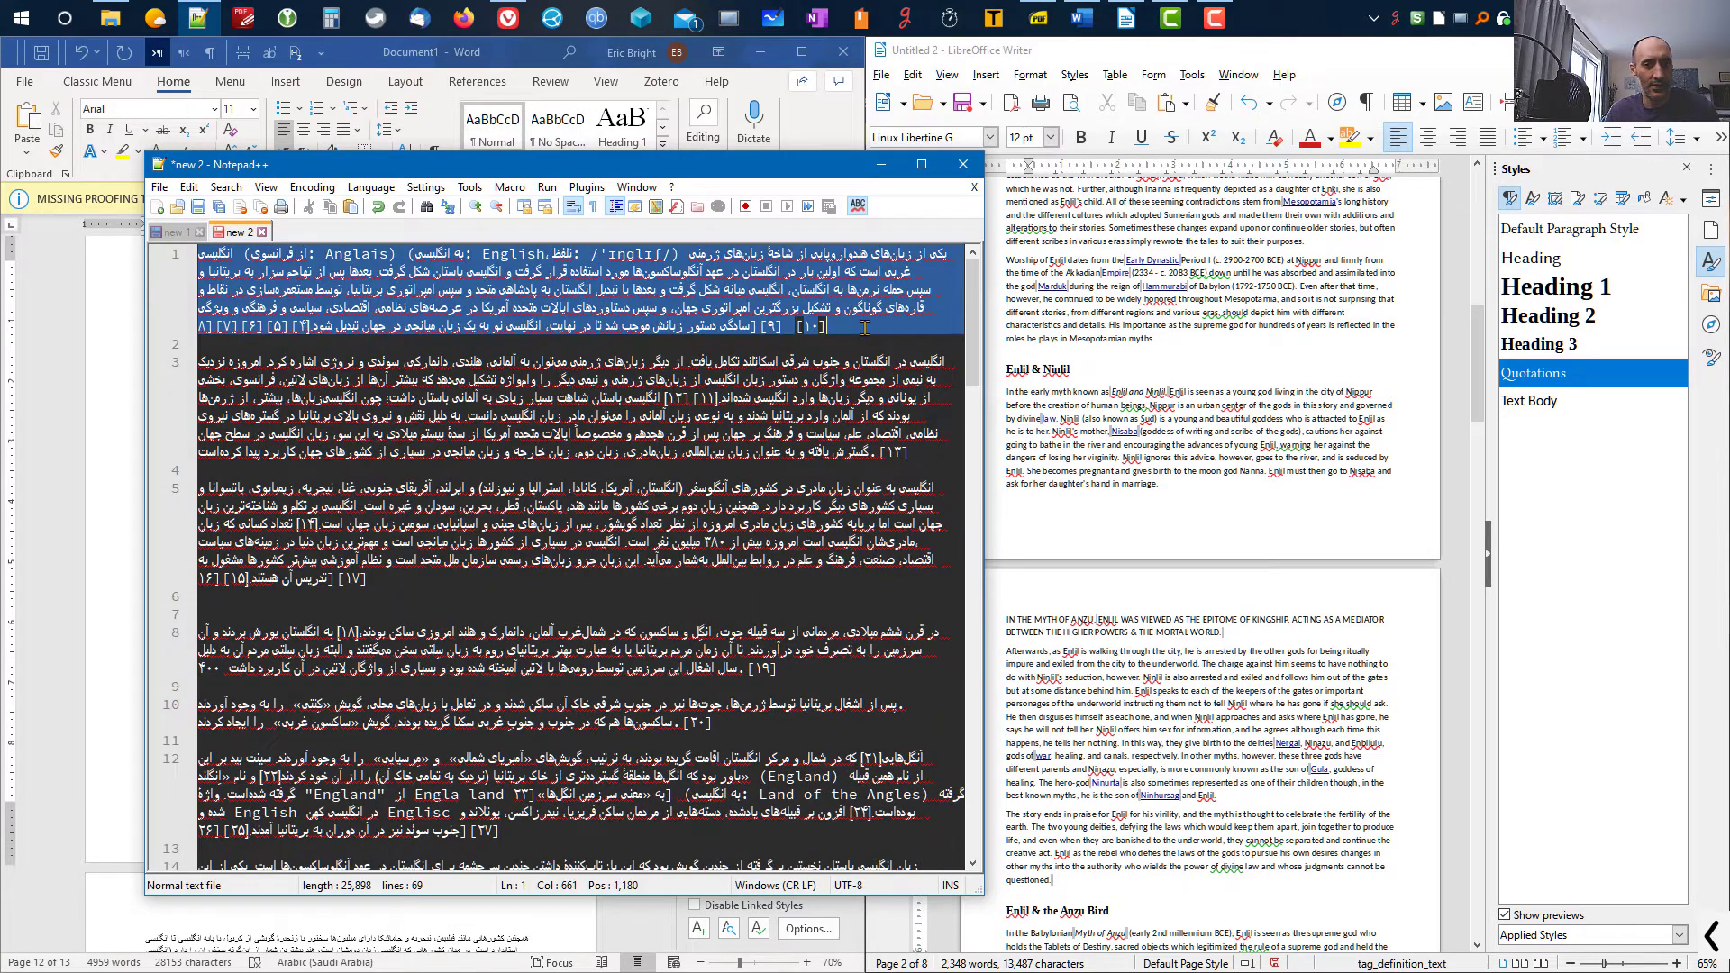
key(ctrl+a)
scroll(889, 369, down, 20)
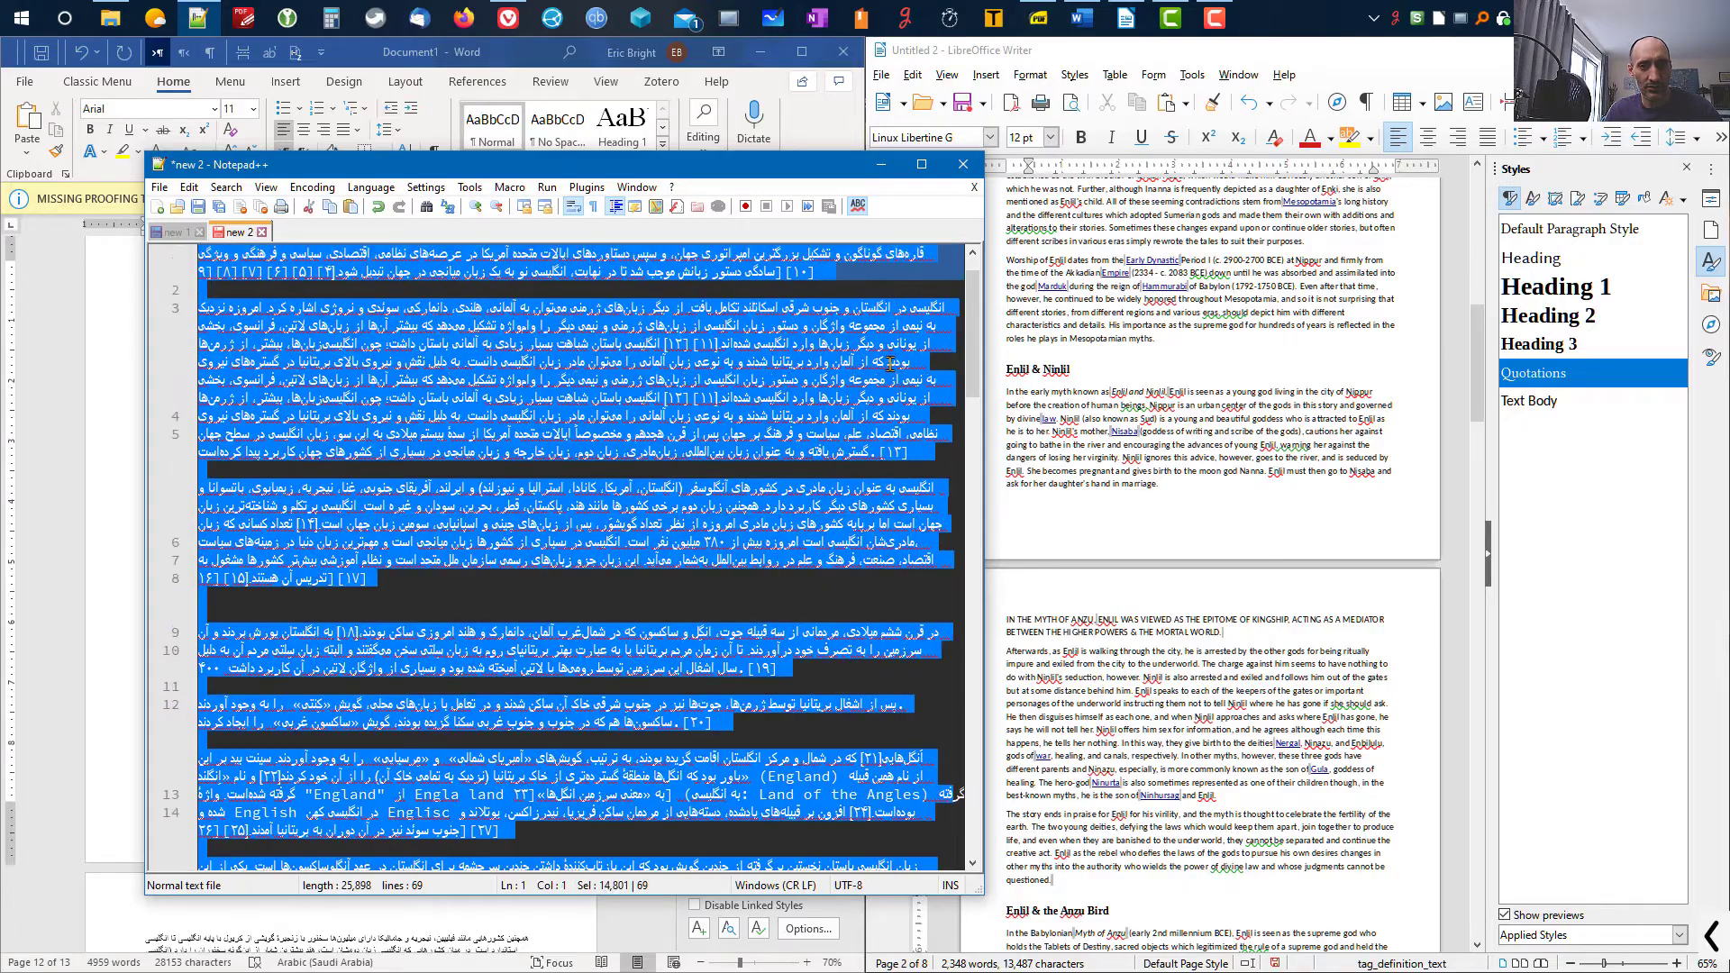
scroll(889, 381, up, 20)
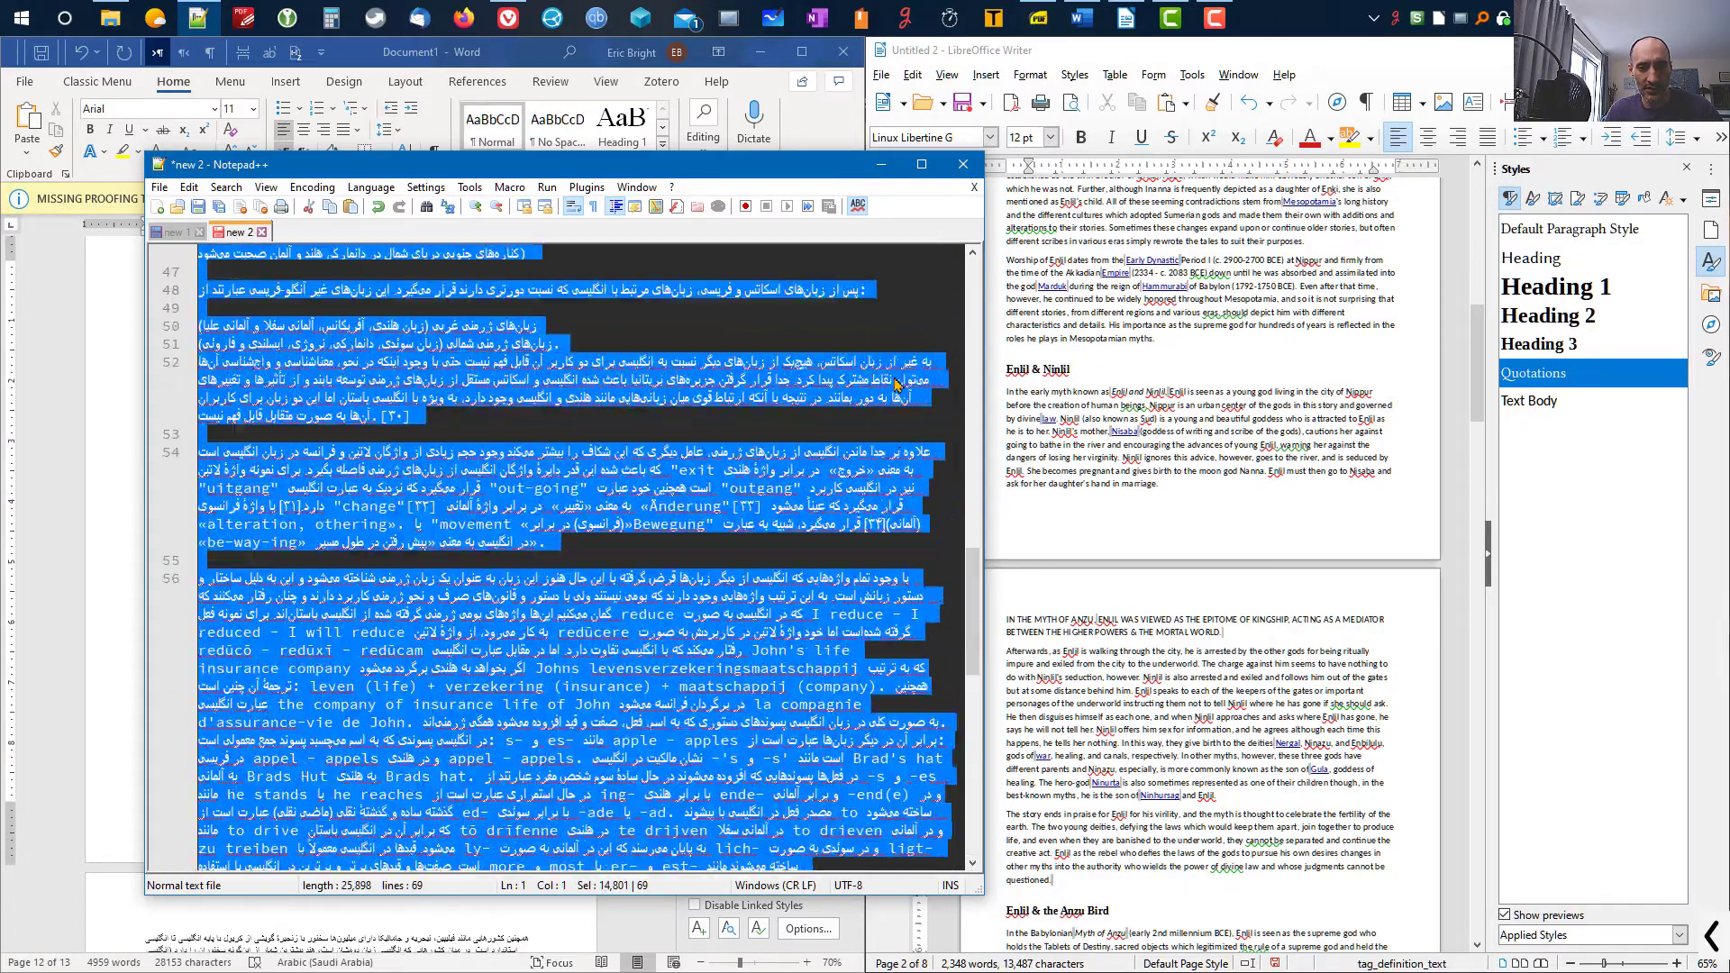
scroll(896, 385, up, 2)
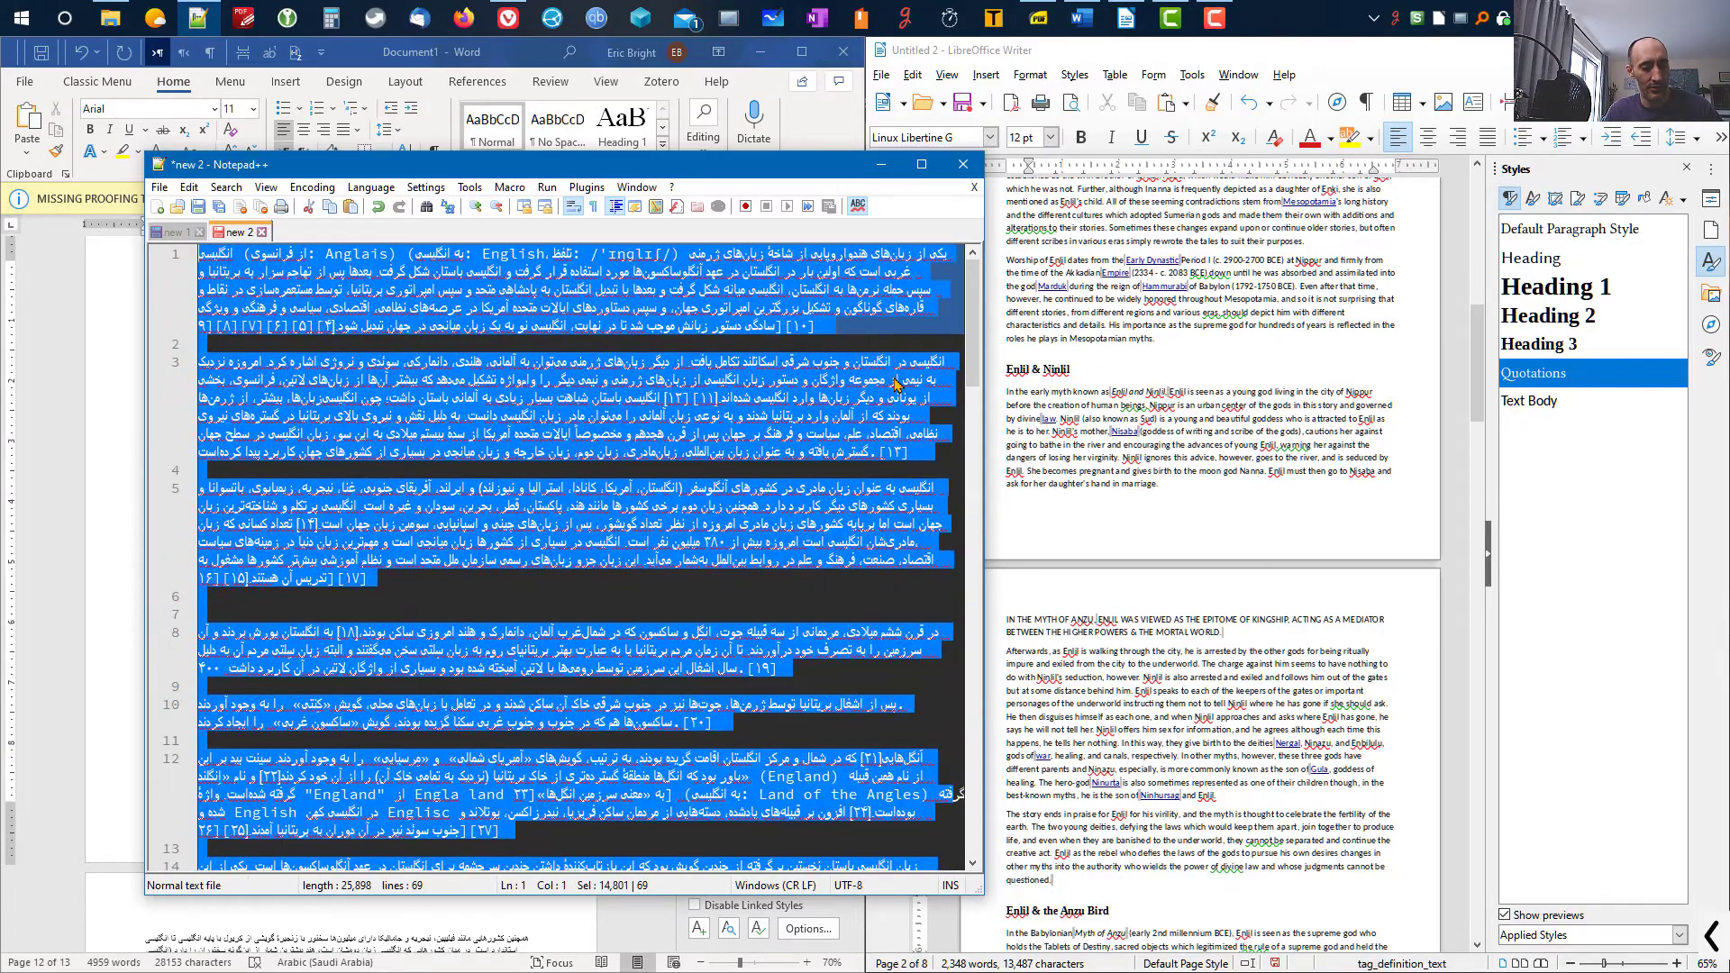
click(881, 165)
- Try to delete the last Persian paragraphs at the end of the Word document, and undo the deletions
drag(197, 491, 58, 799)
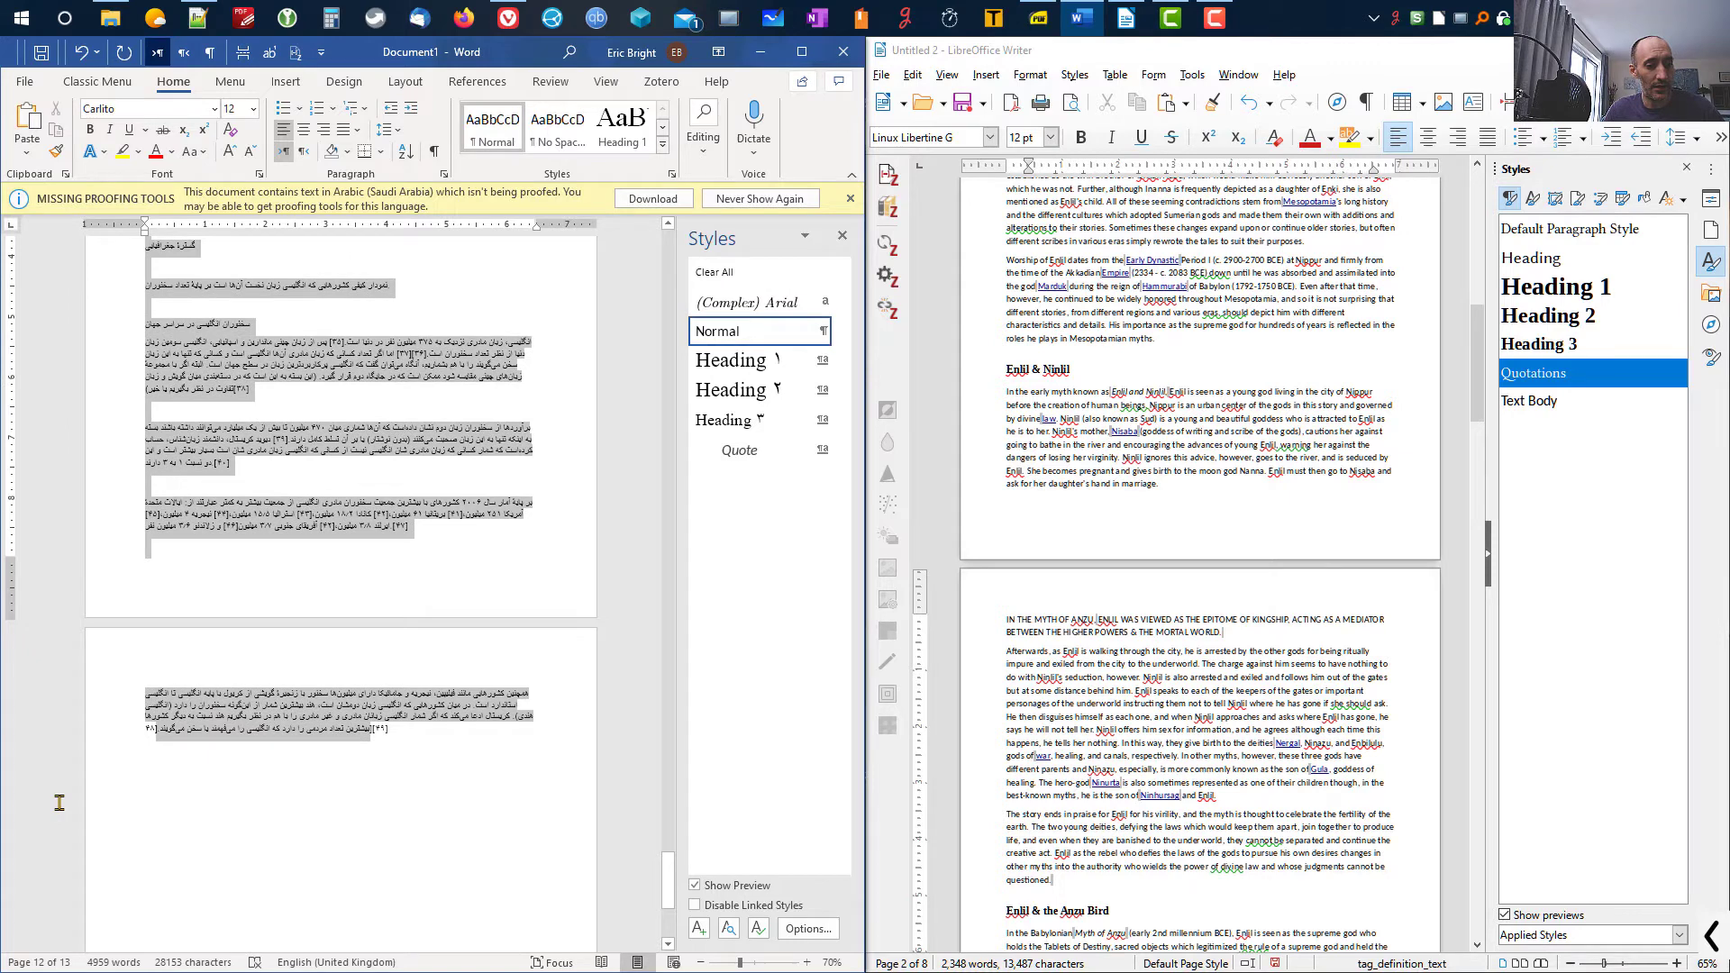
key(Delete)
click(85, 550)
key(Delete)
scroll(215, 596, up, 3)
scroll(216, 596, up, 15)
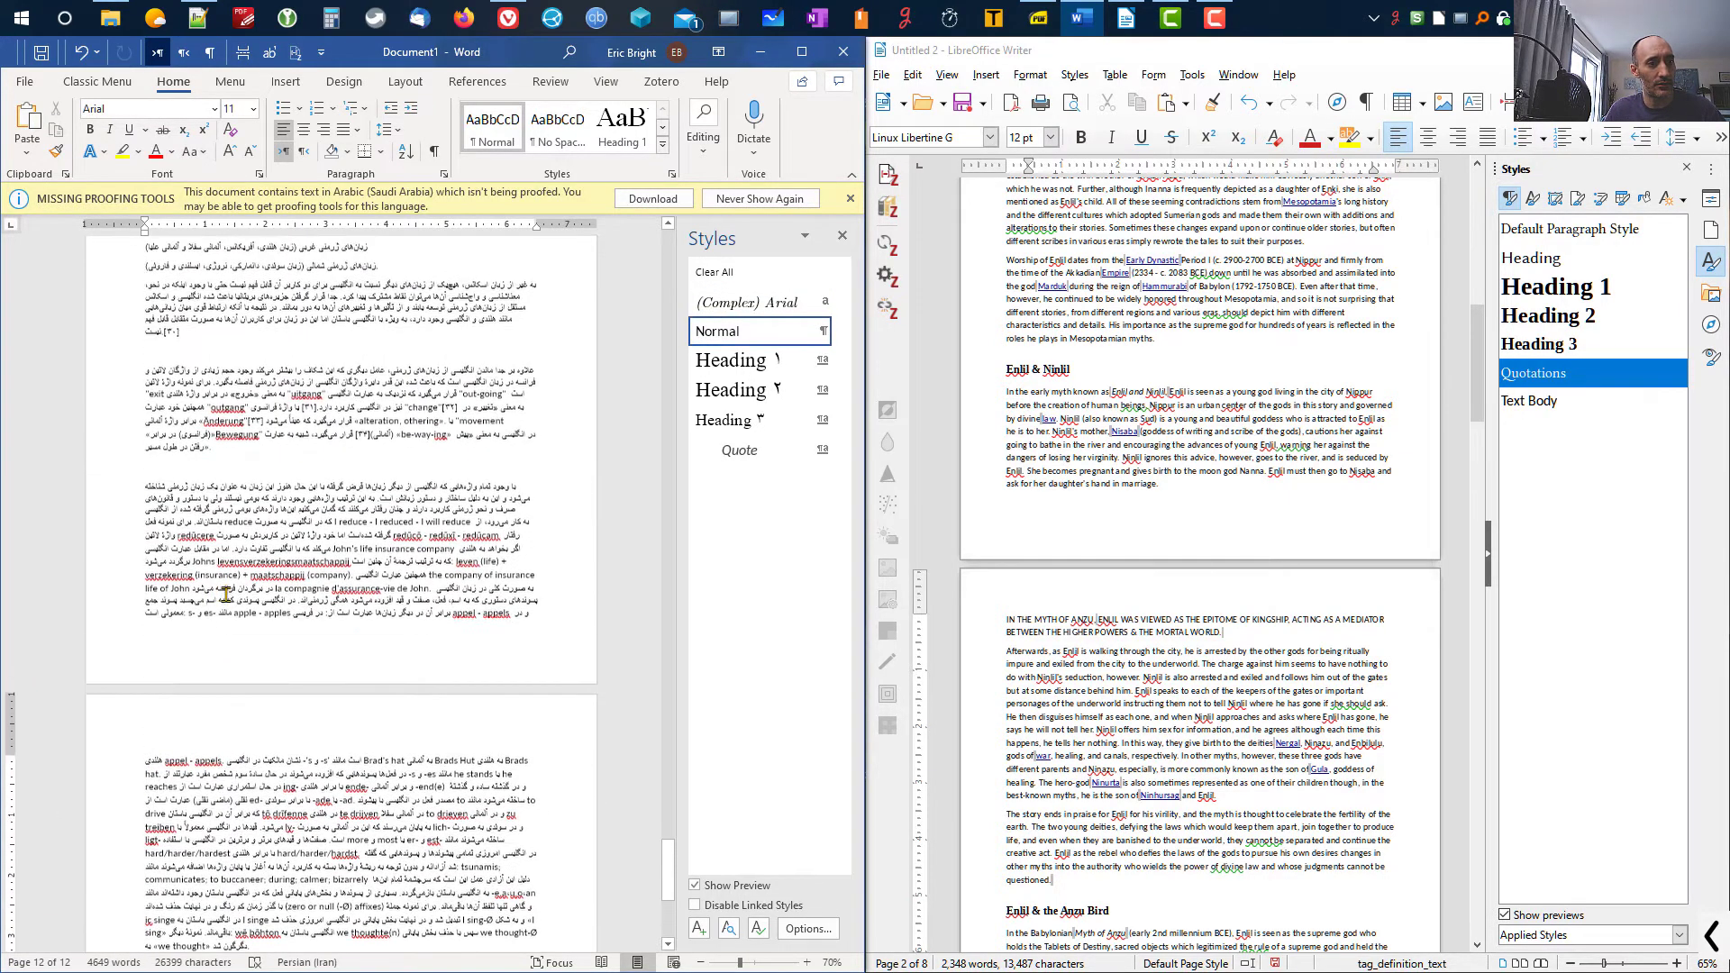
scroll(230, 593, up, 15)
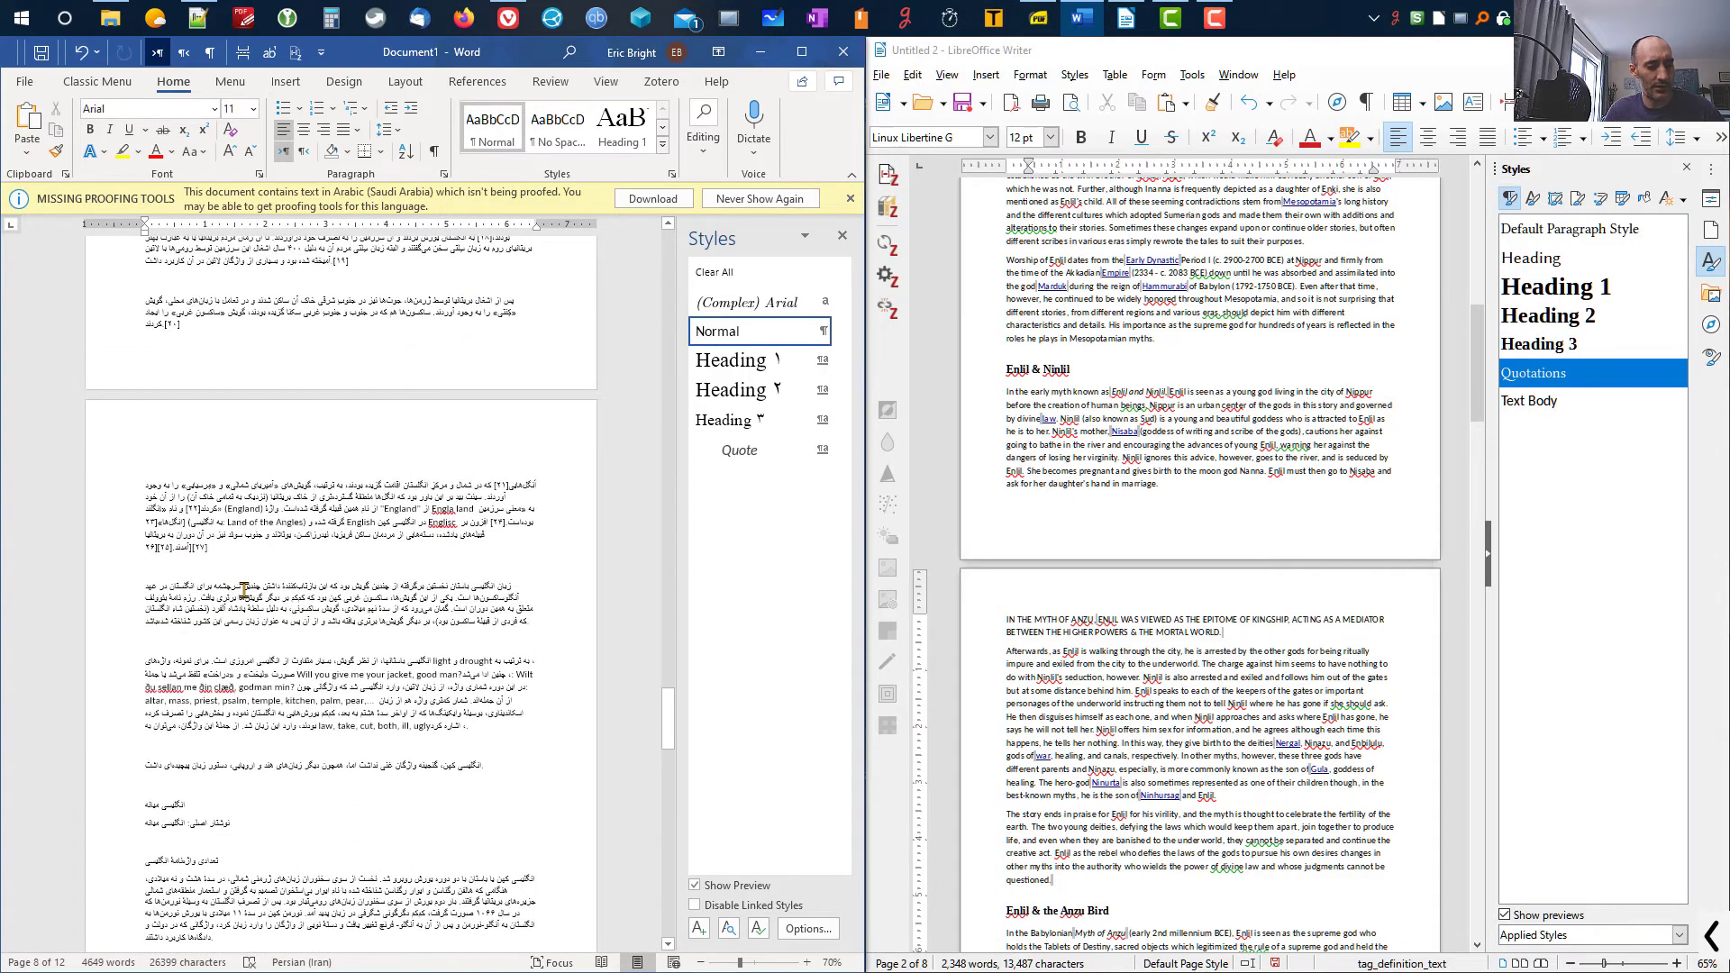
key(ctrl+z)
key(ctrl+z)
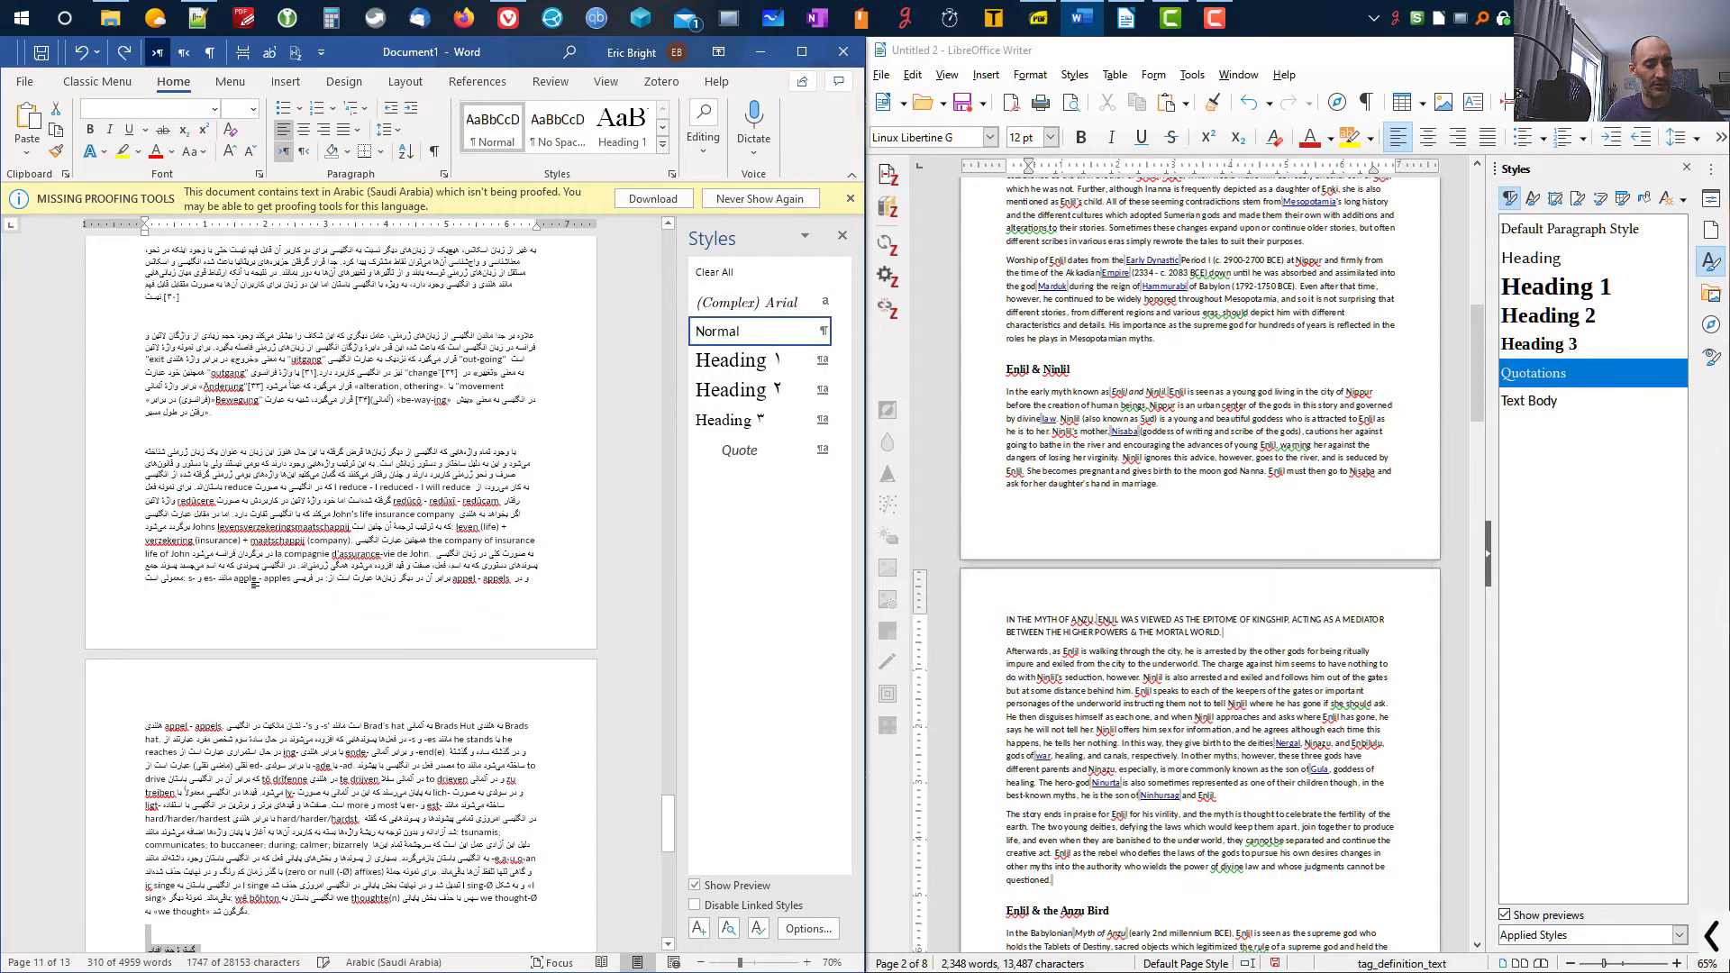
- Select the entire Persian text, from its first paragraph after the English article to the end of the Word document
scroll(254, 584, down, 10)
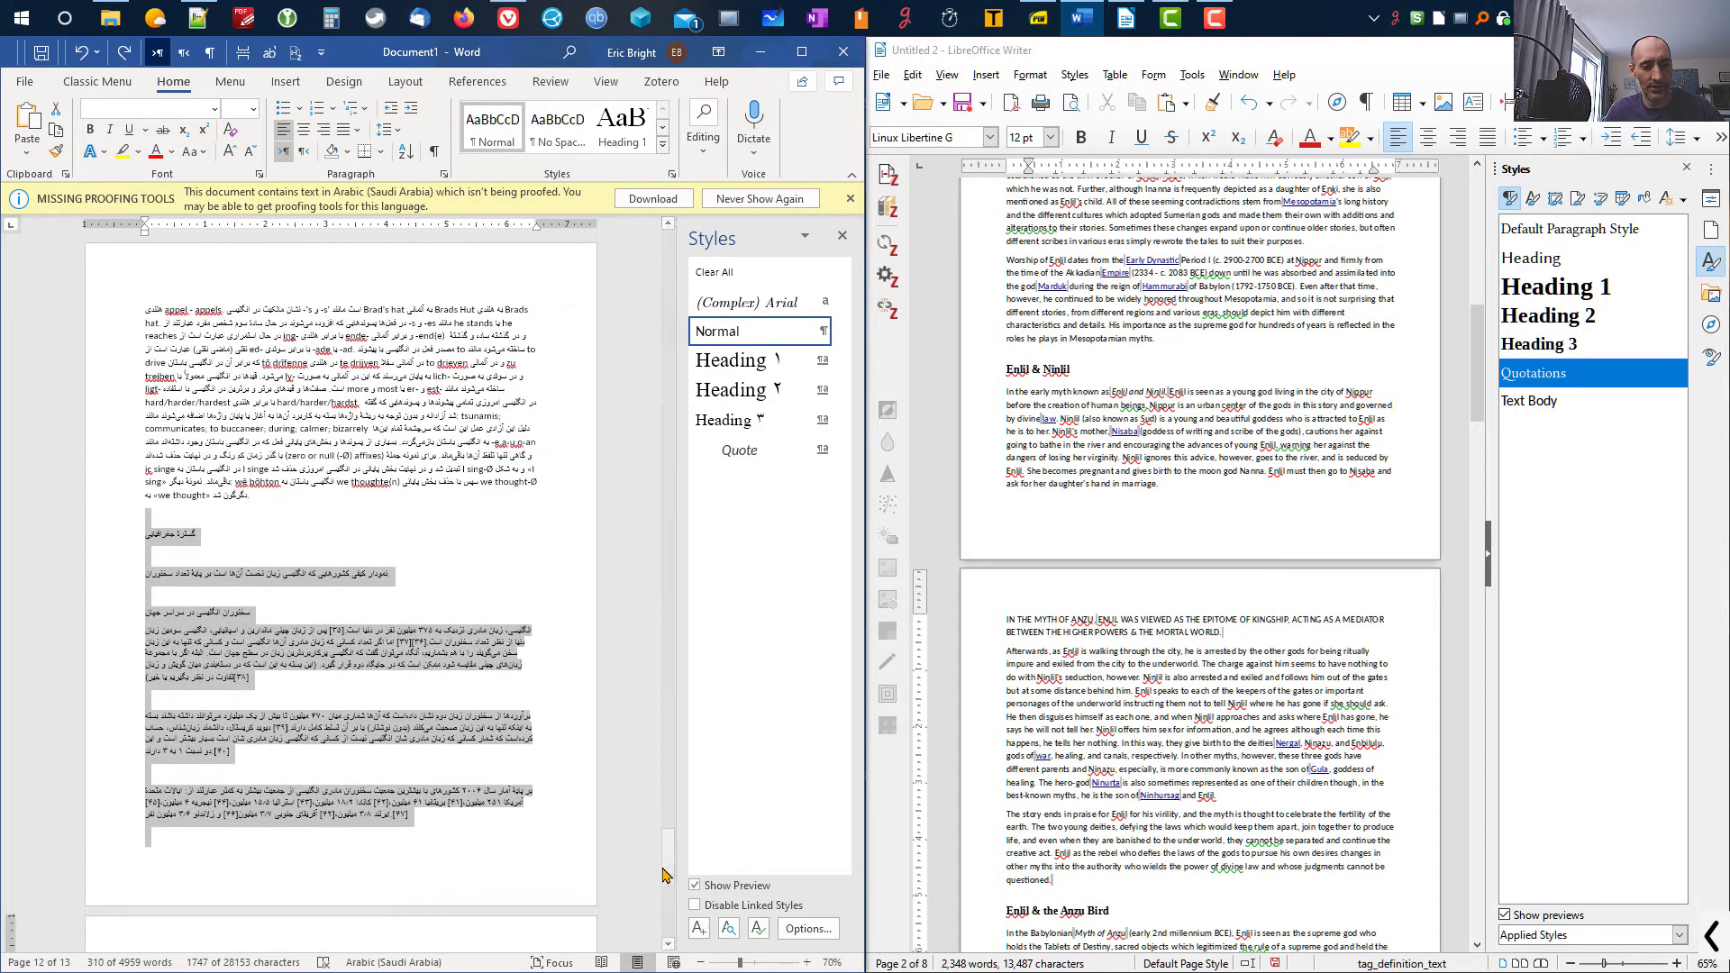
drag(671, 865, 699, 657)
click(290, 460)
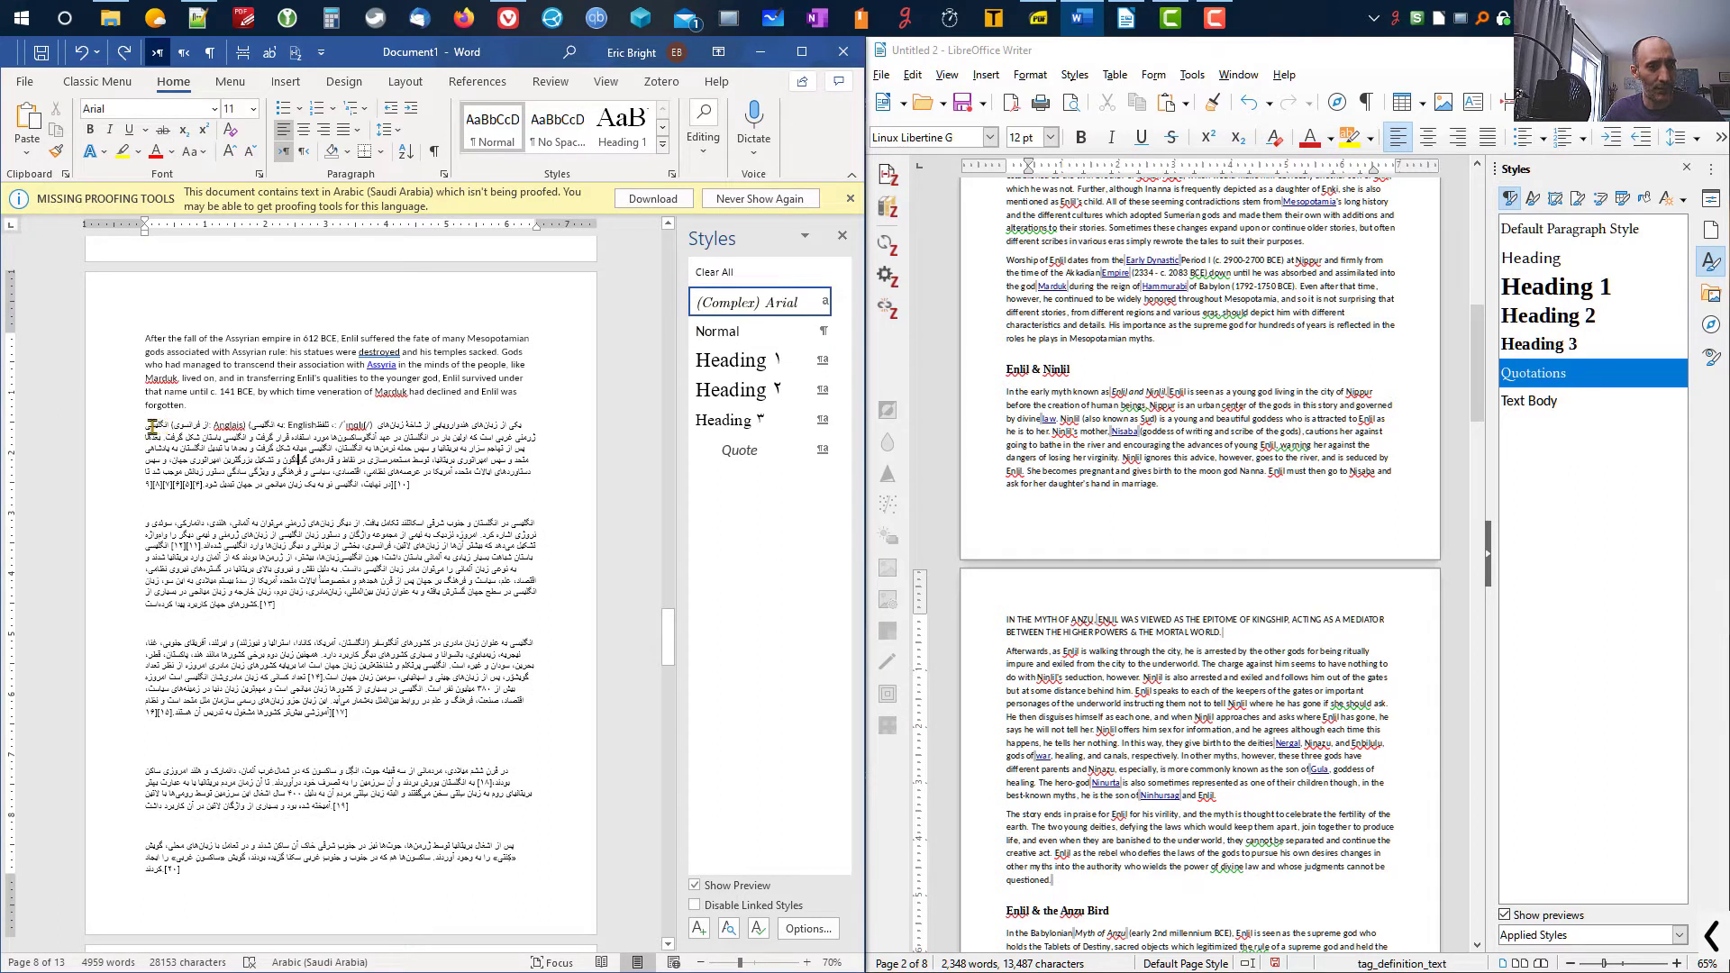
drag(163, 460, 430, 926)
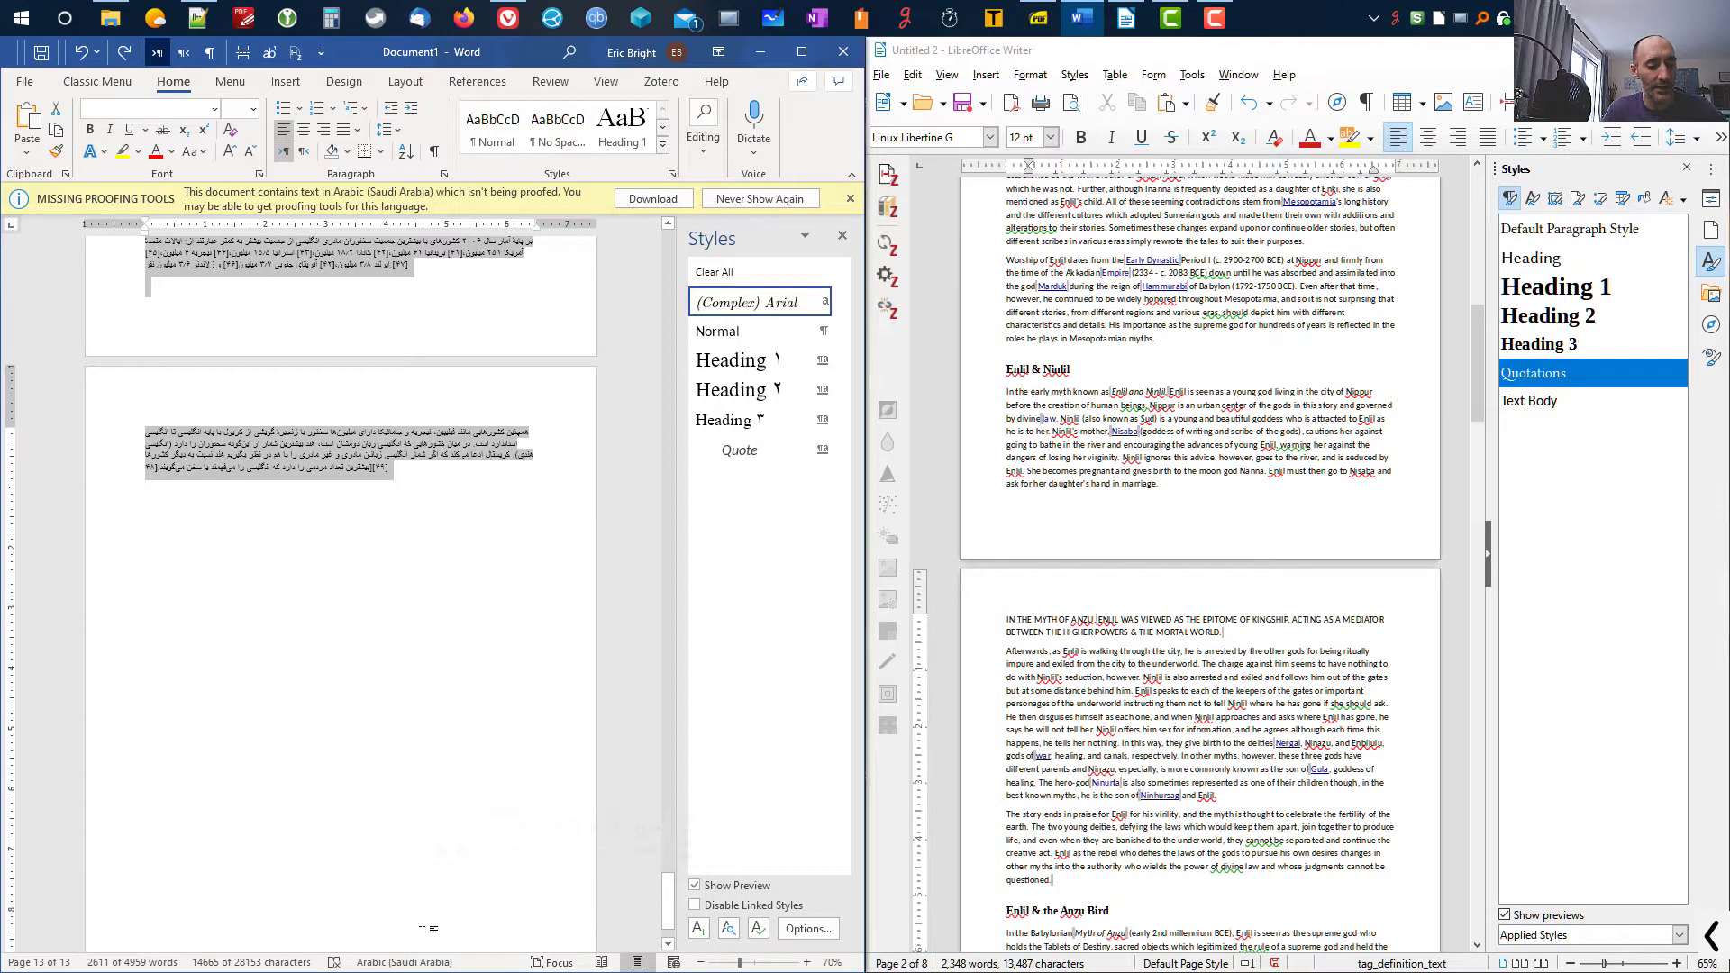
click(430, 928)
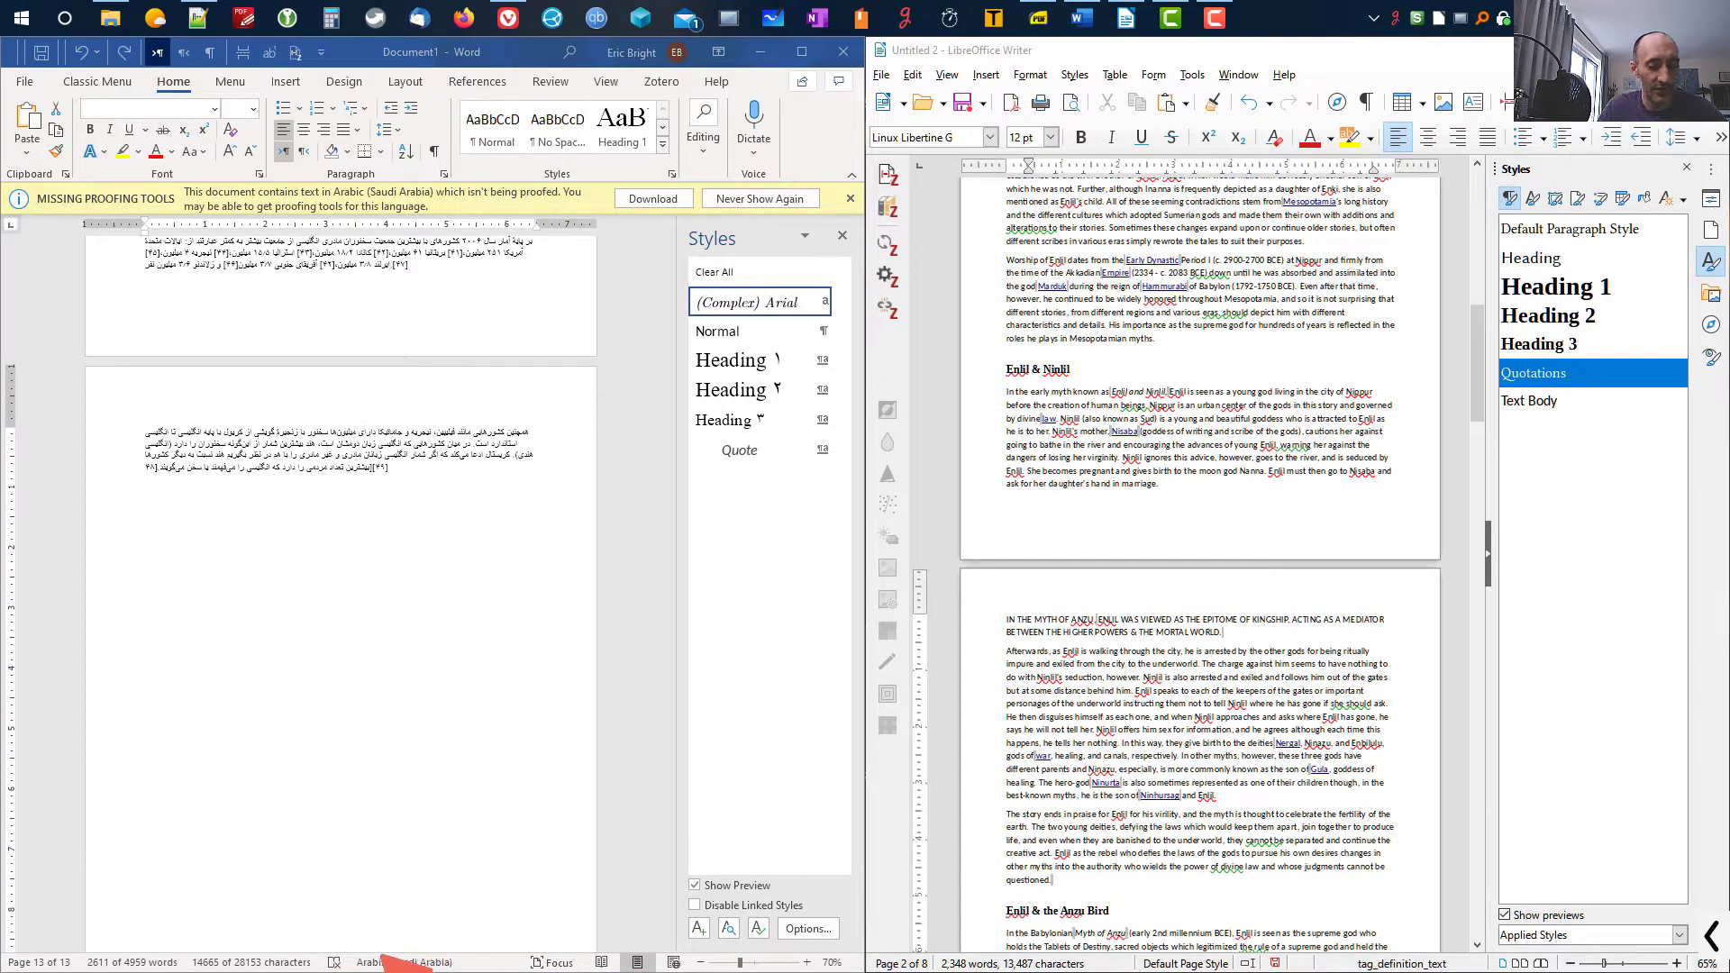
mouse_move(487, 969)
mouse_down()
mouse_move(446, 905)
mouse_move(346, 905)
mouse_move(342, 928)
mouse_up()
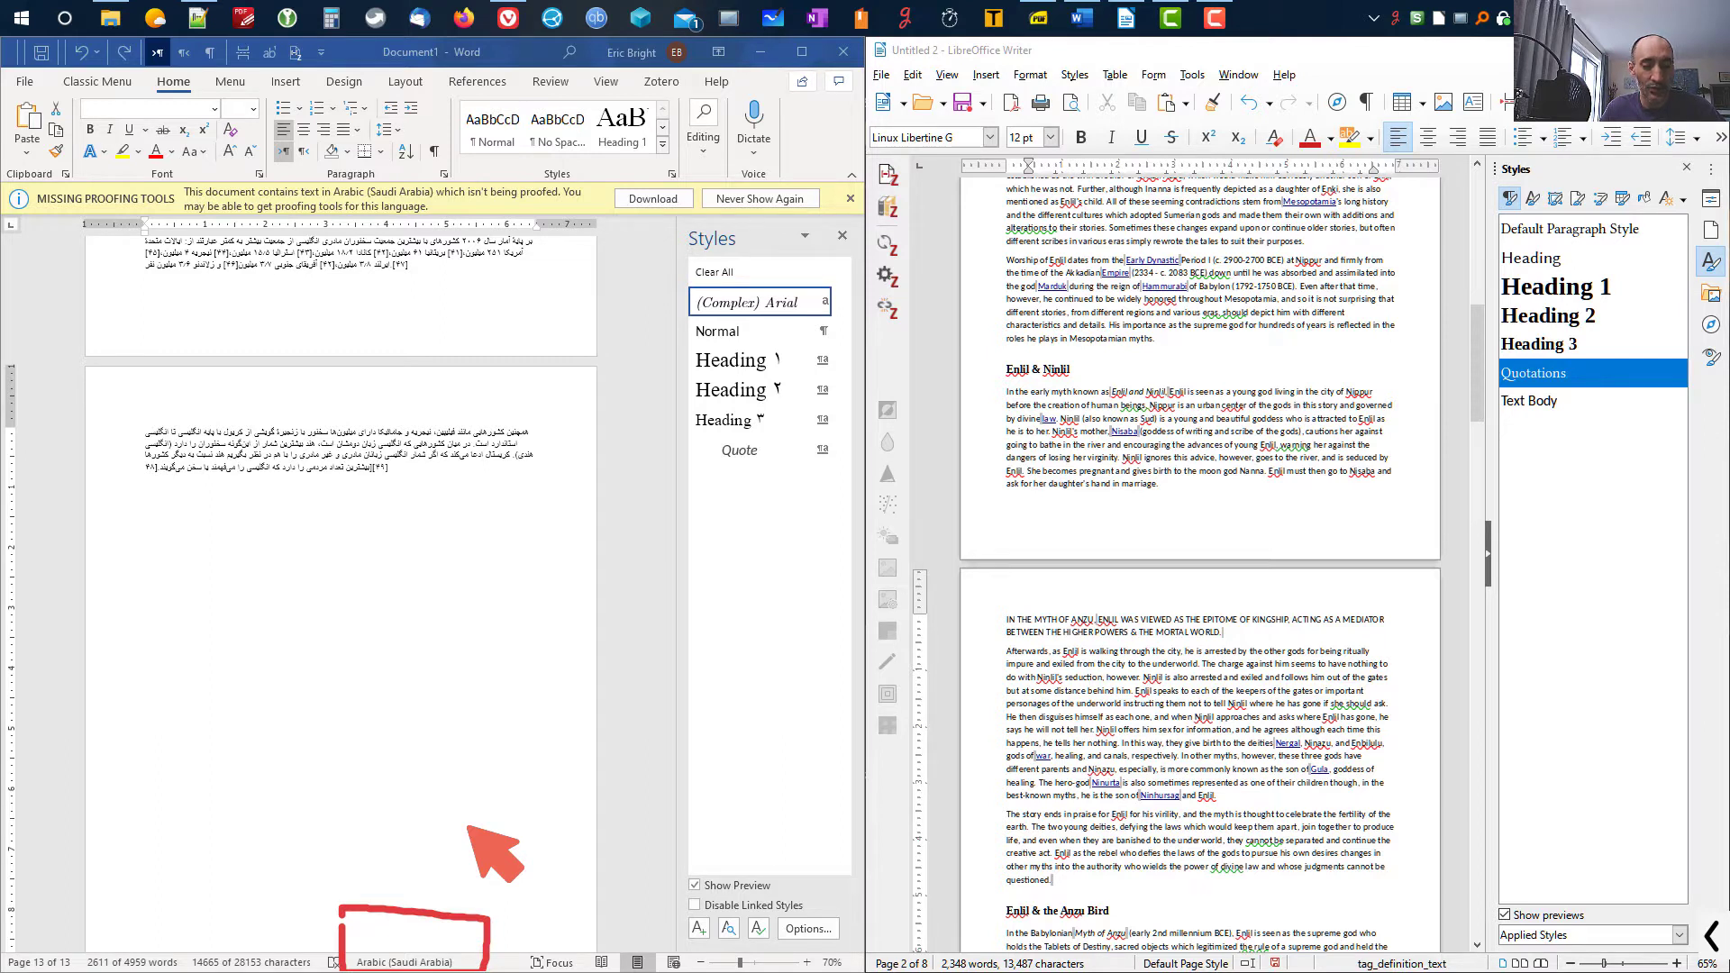
key(Escape)
- Mark the selected Persian text as Persian (Iran) and turn off "Do not check spelling or grammar" for it
click(390, 469)
key(ctrl+a)
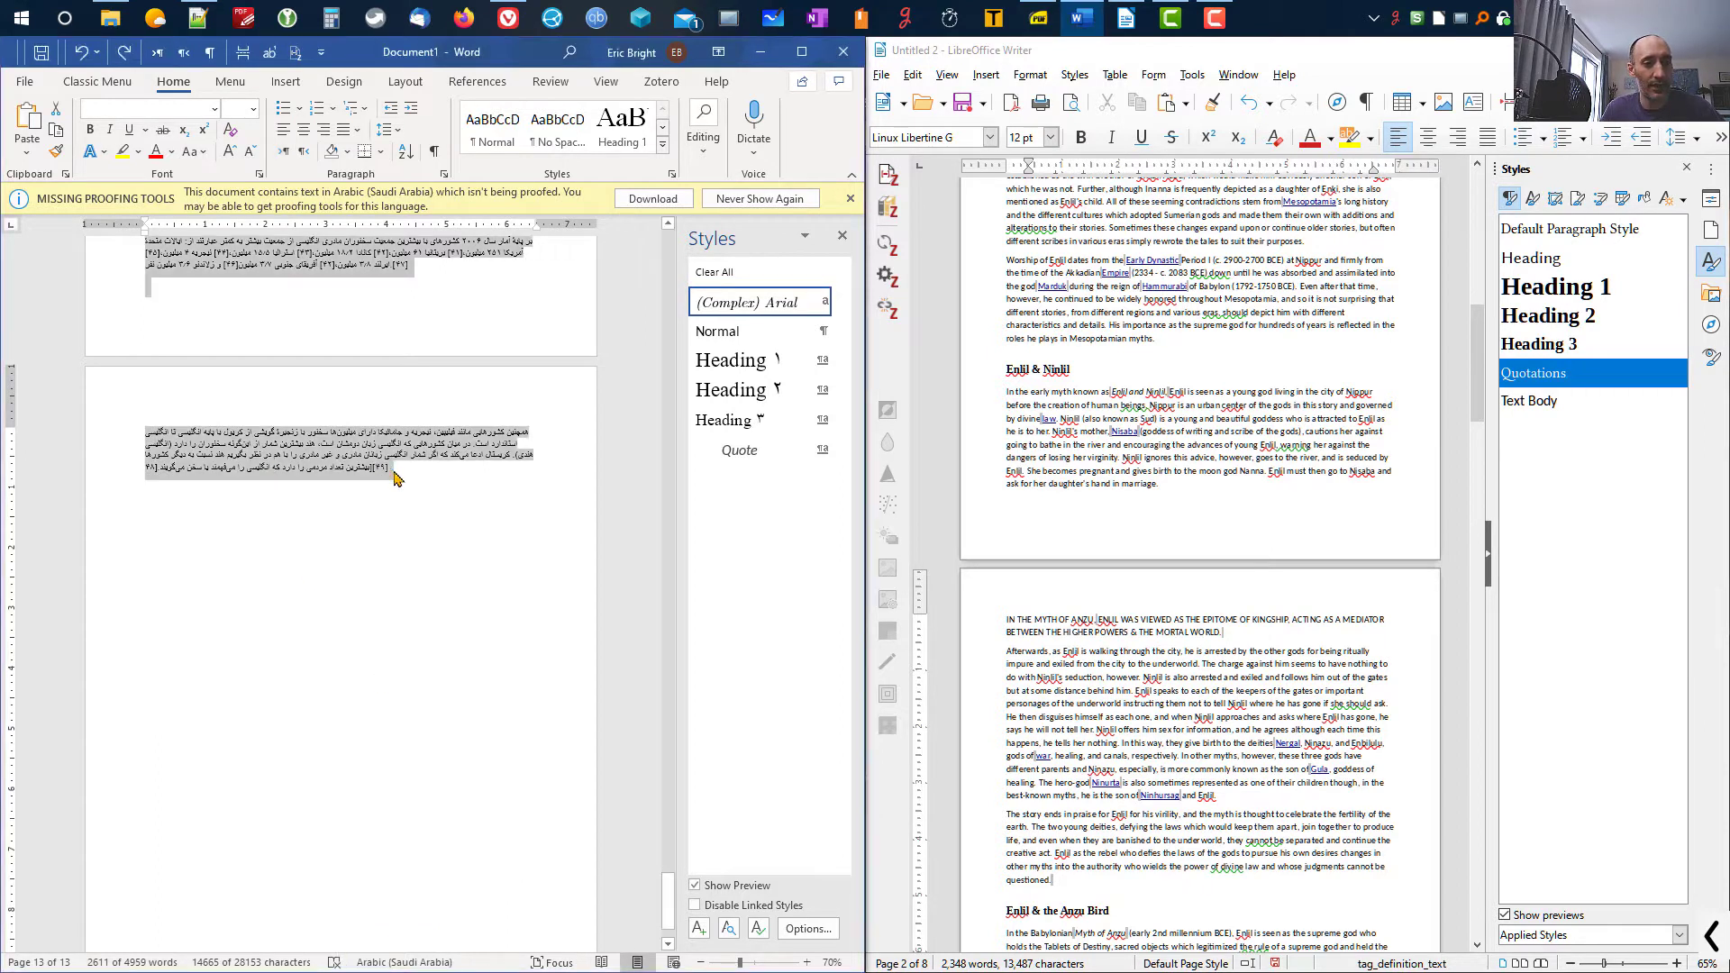
click(434, 962)
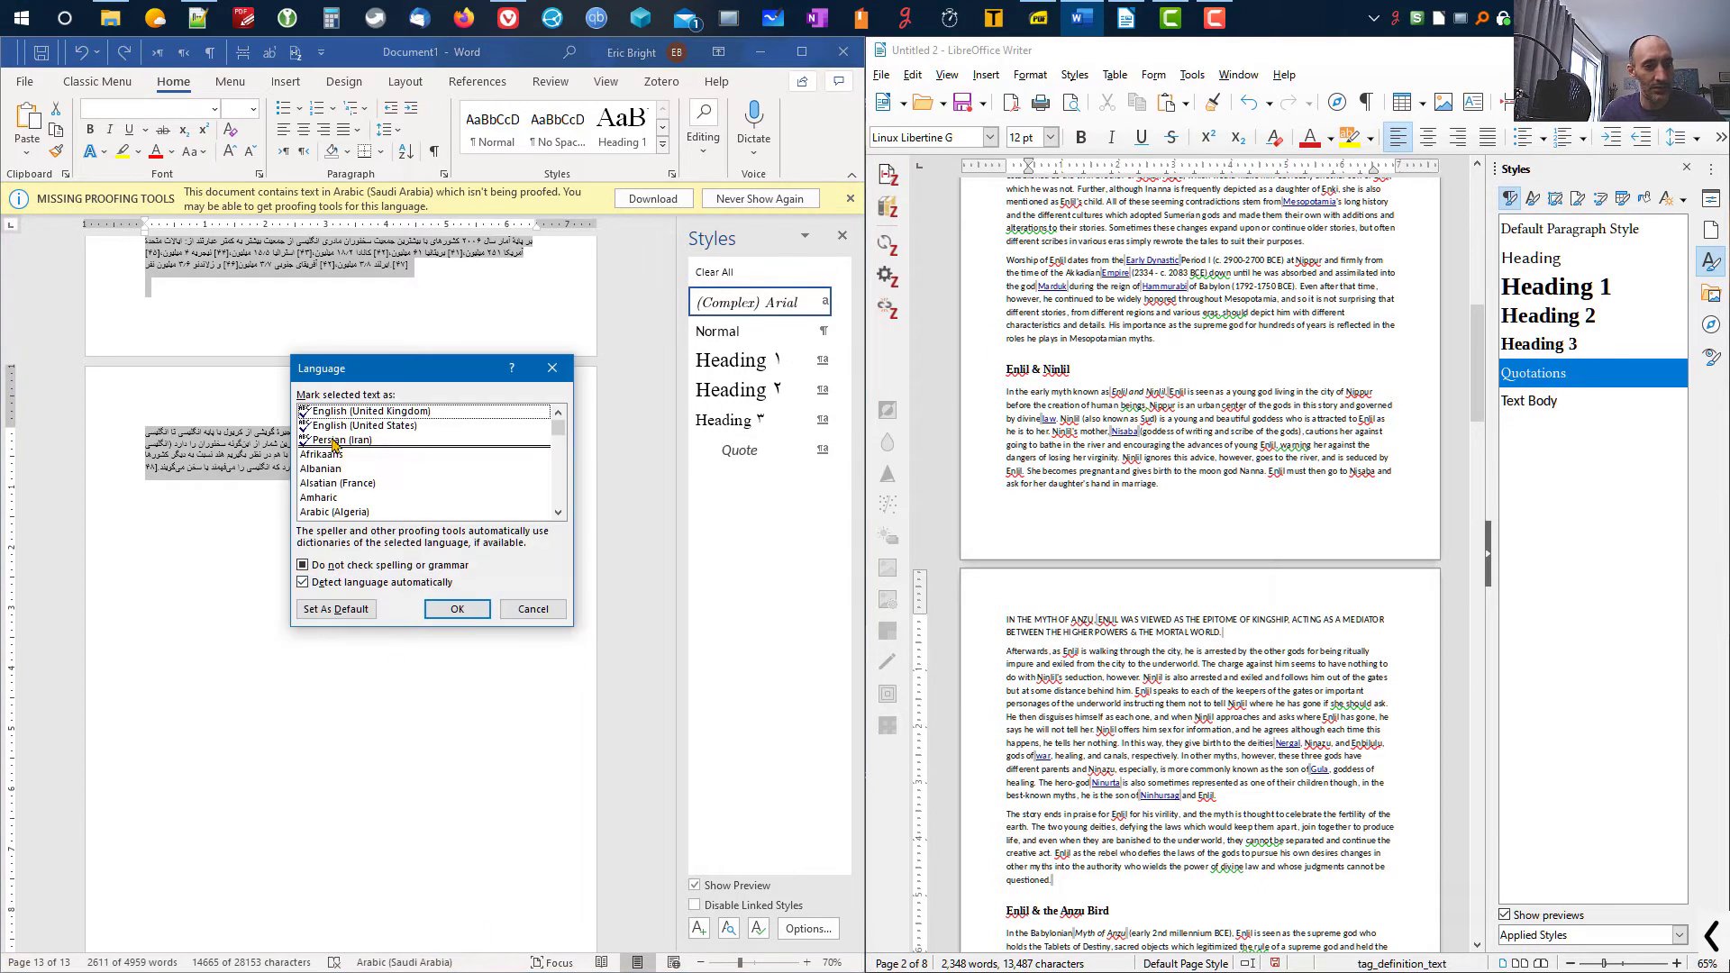
click(333, 441)
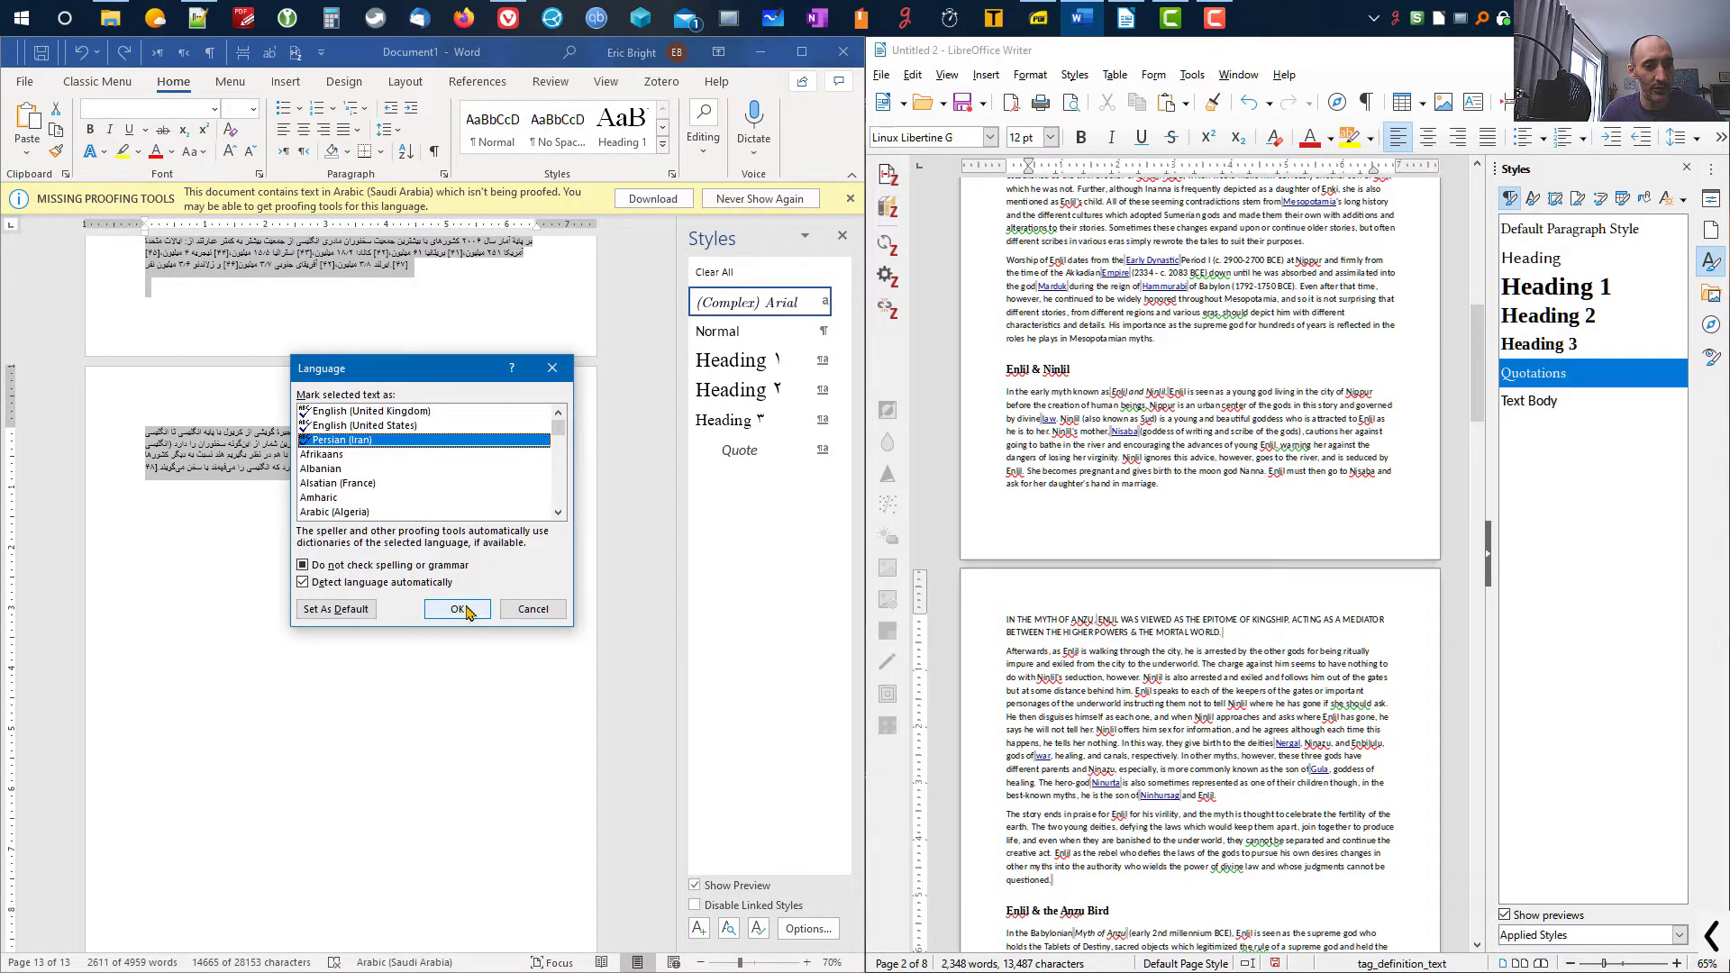
click(303, 567)
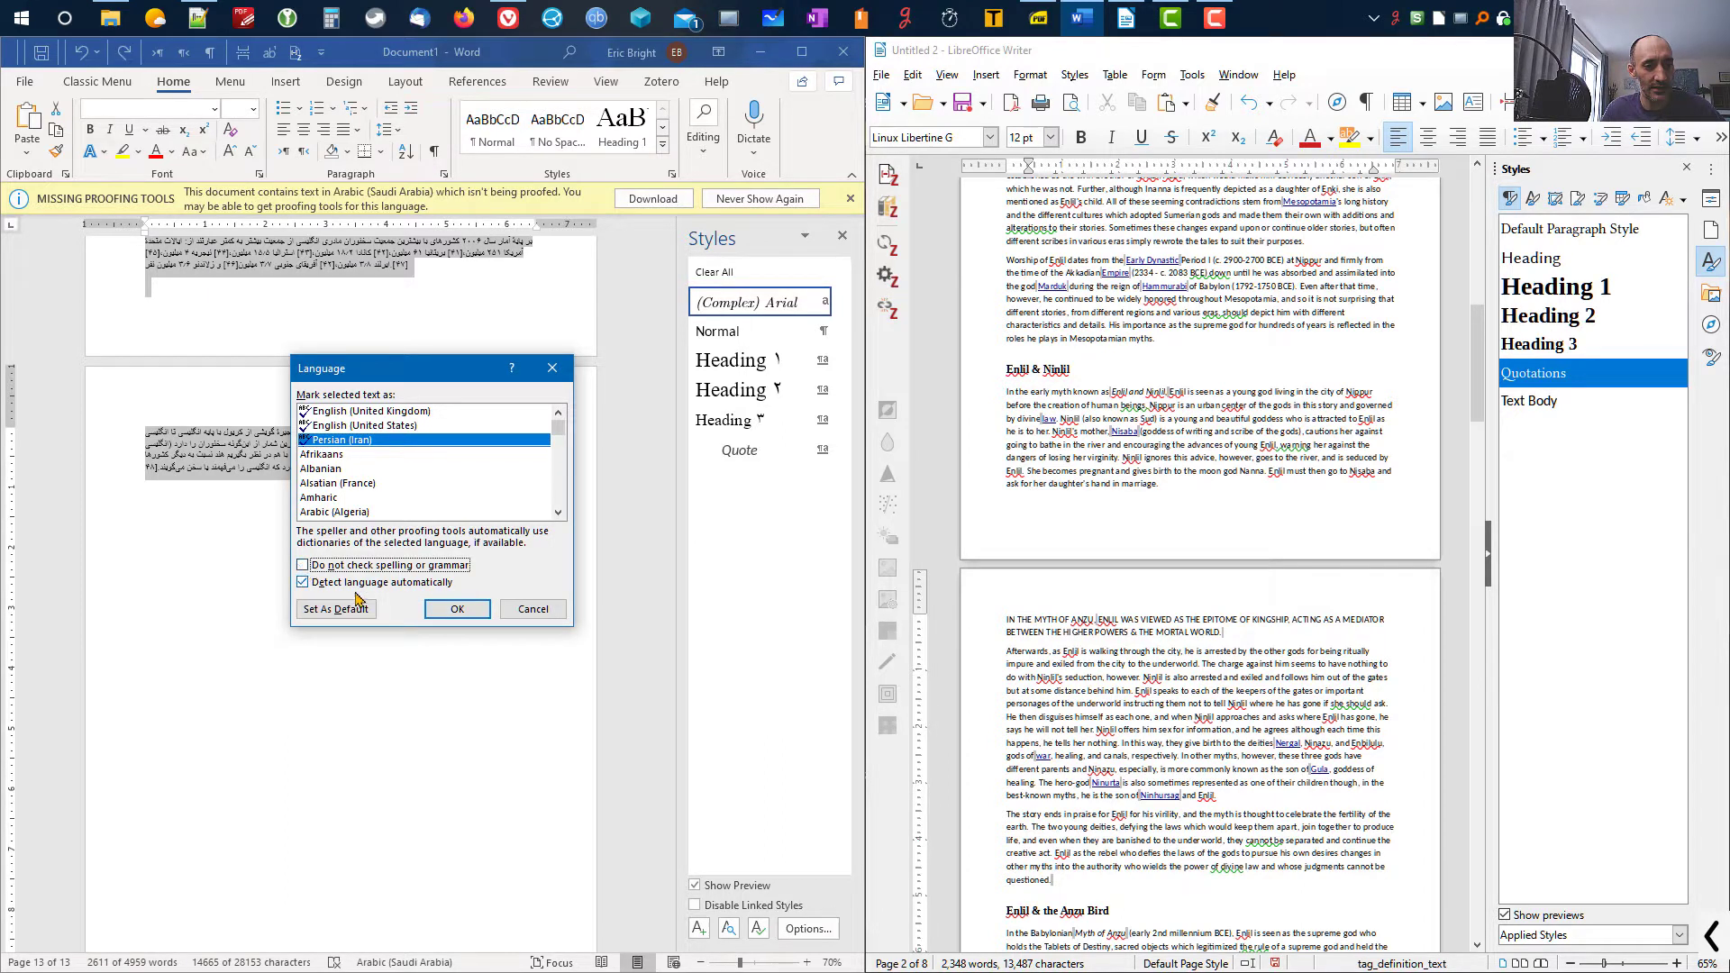
click(457, 609)
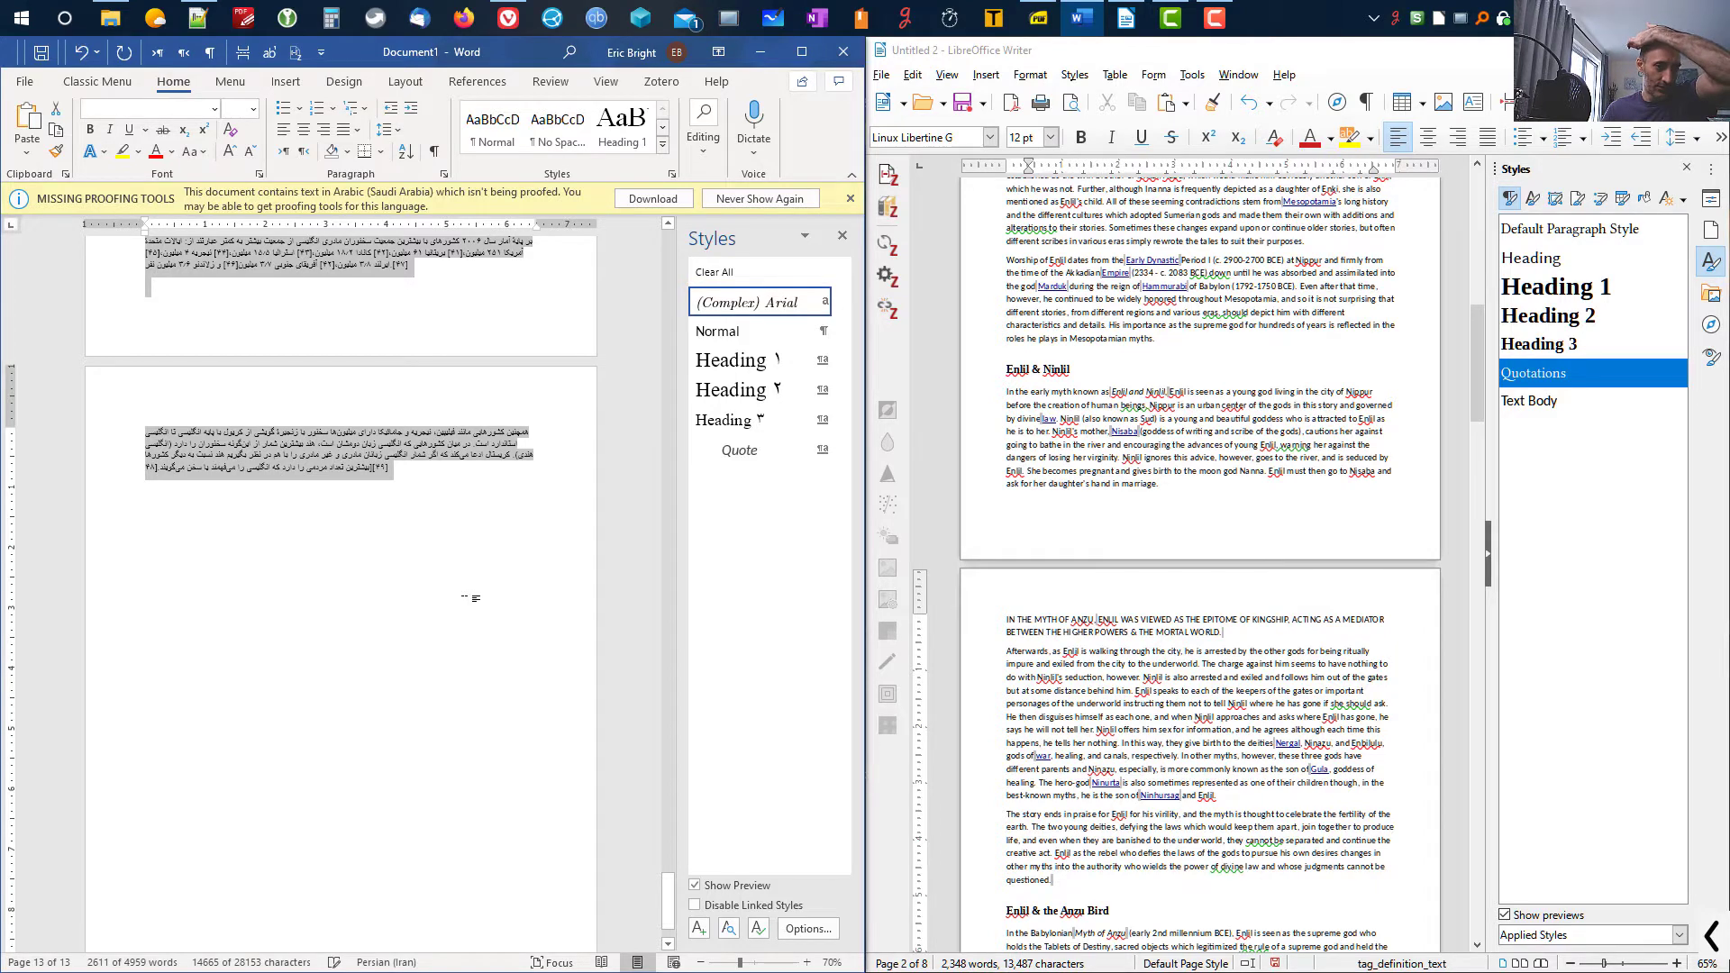
scroll(404, 464, up, 10)
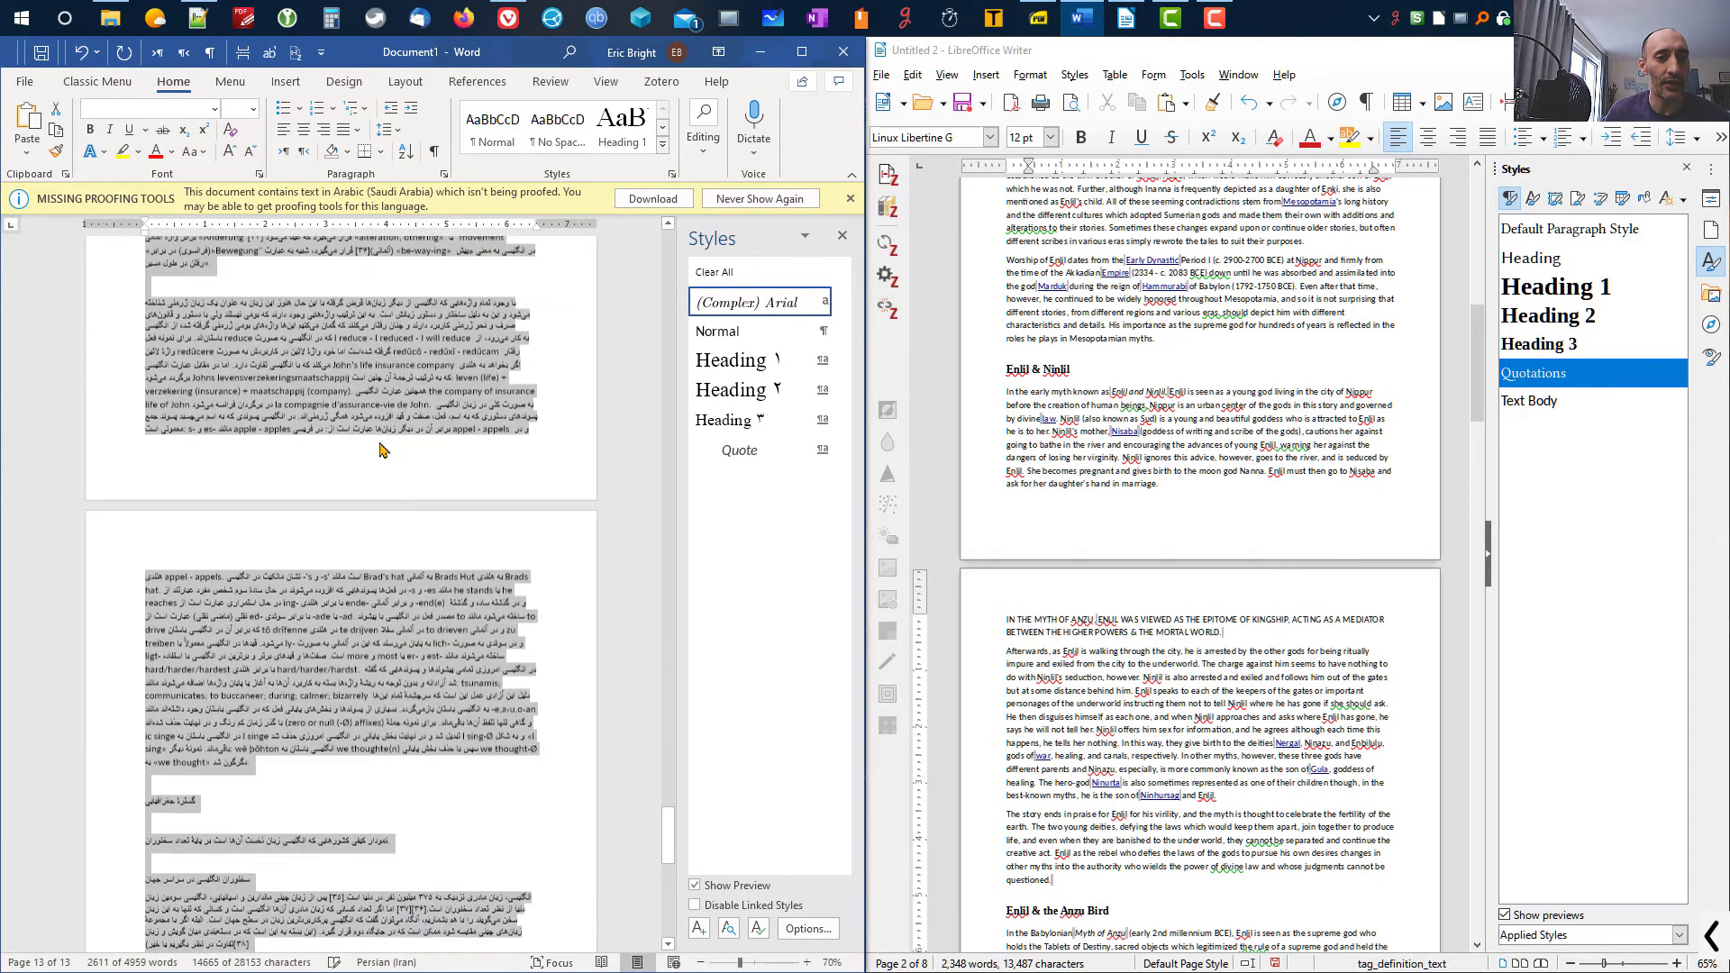
- Set the text direction of the selected Persian paragraphs in the Word document to right-to-left
scroll(400, 464, up, 15)
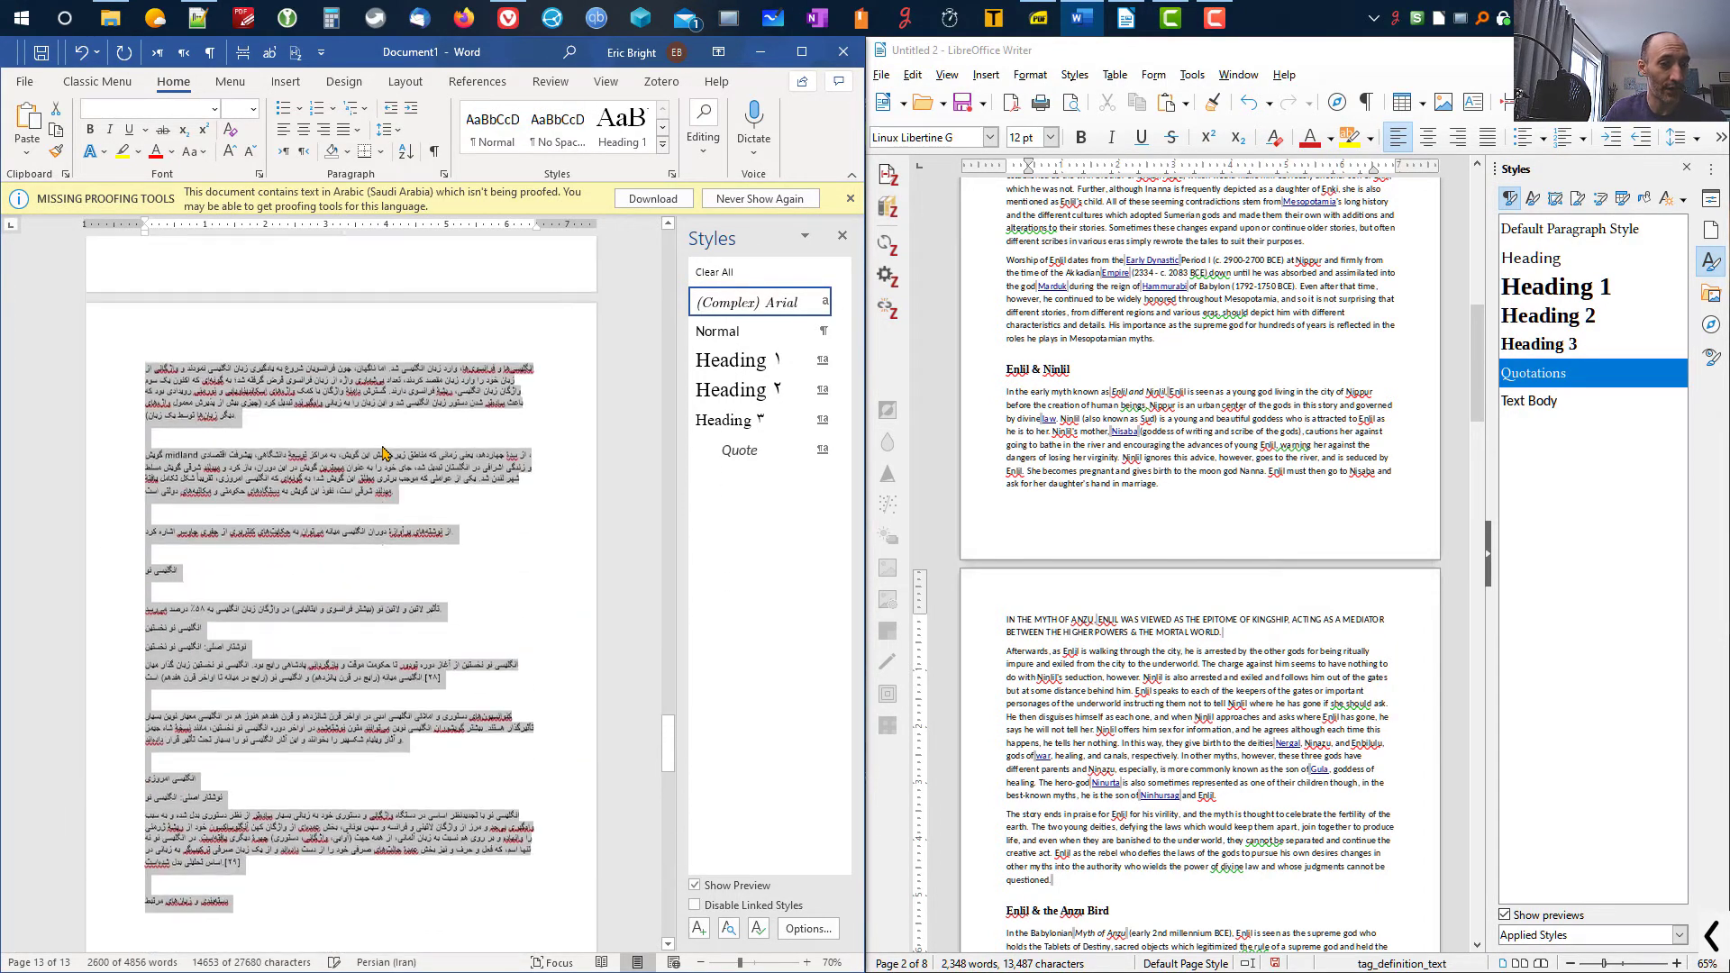
scroll(375, 445, up, 15)
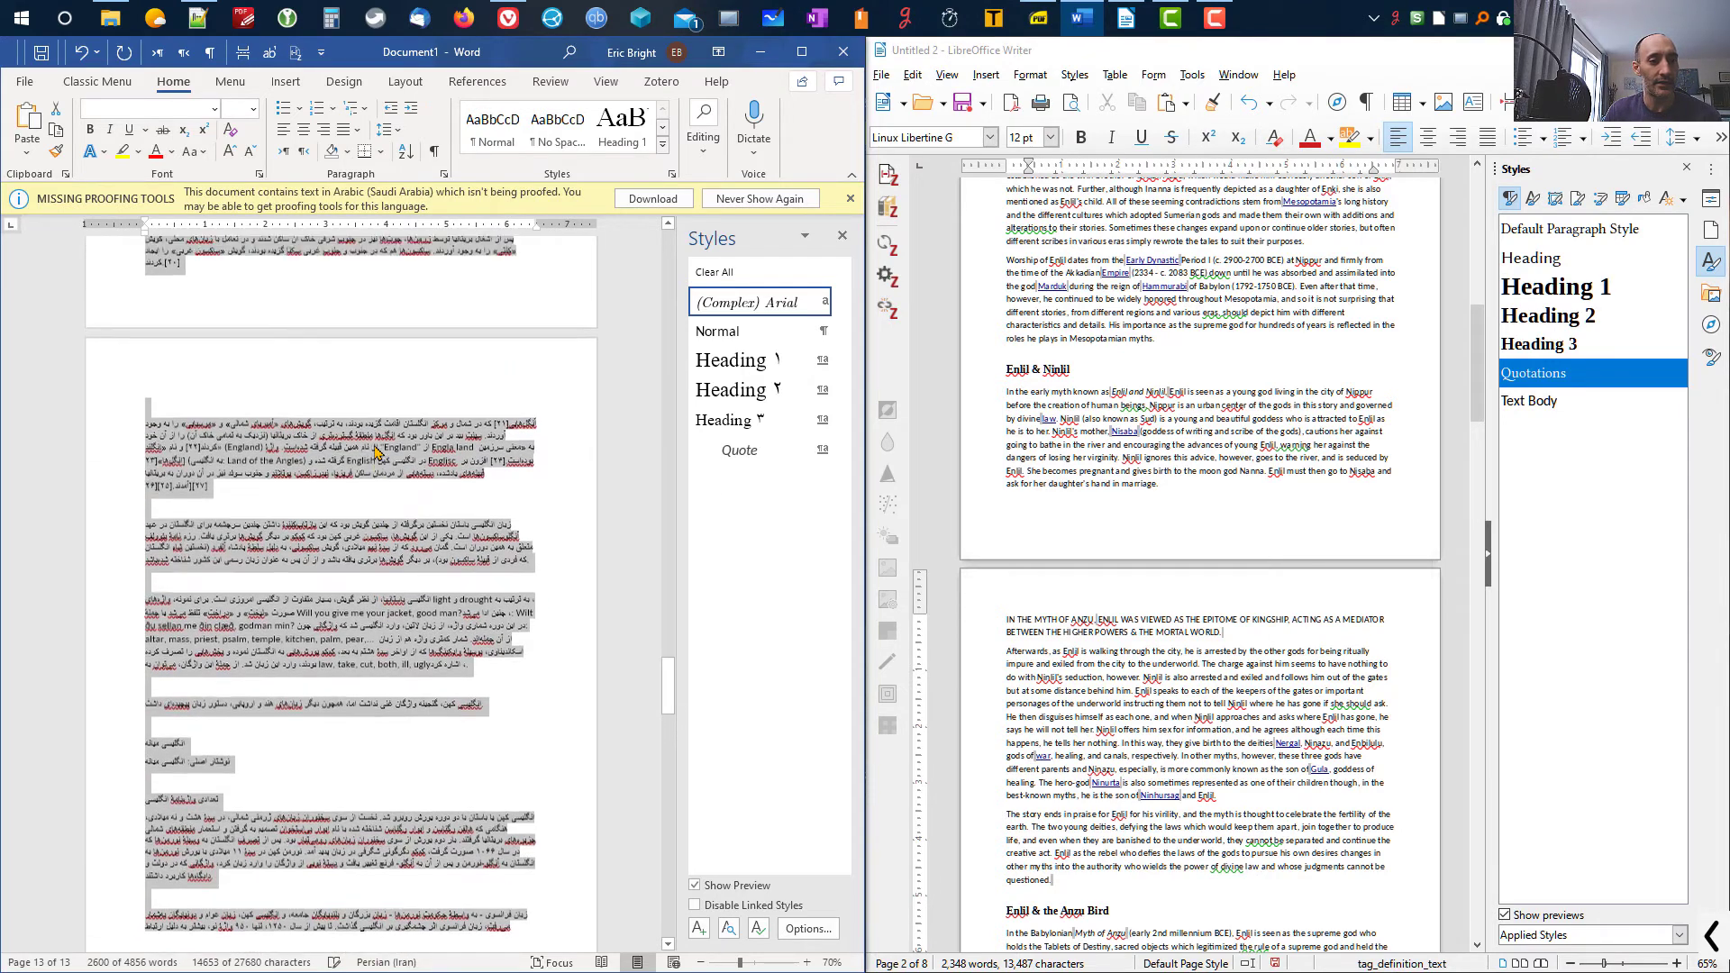
scroll(377, 448, up, 10)
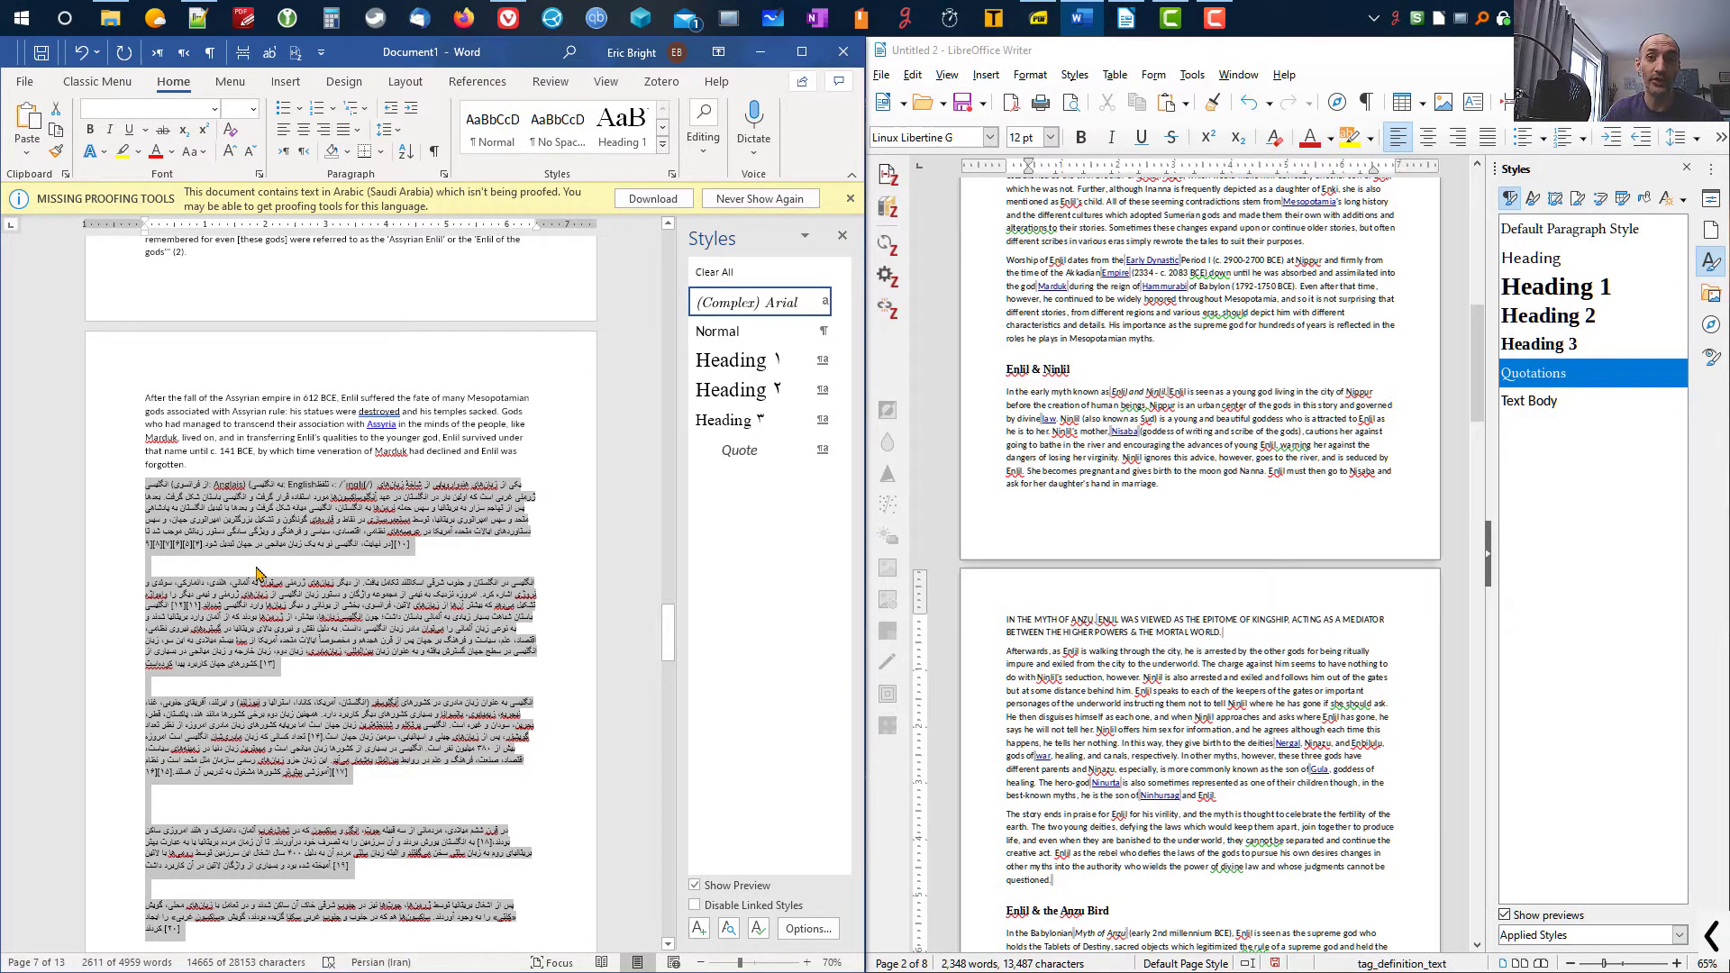
click(305, 153)
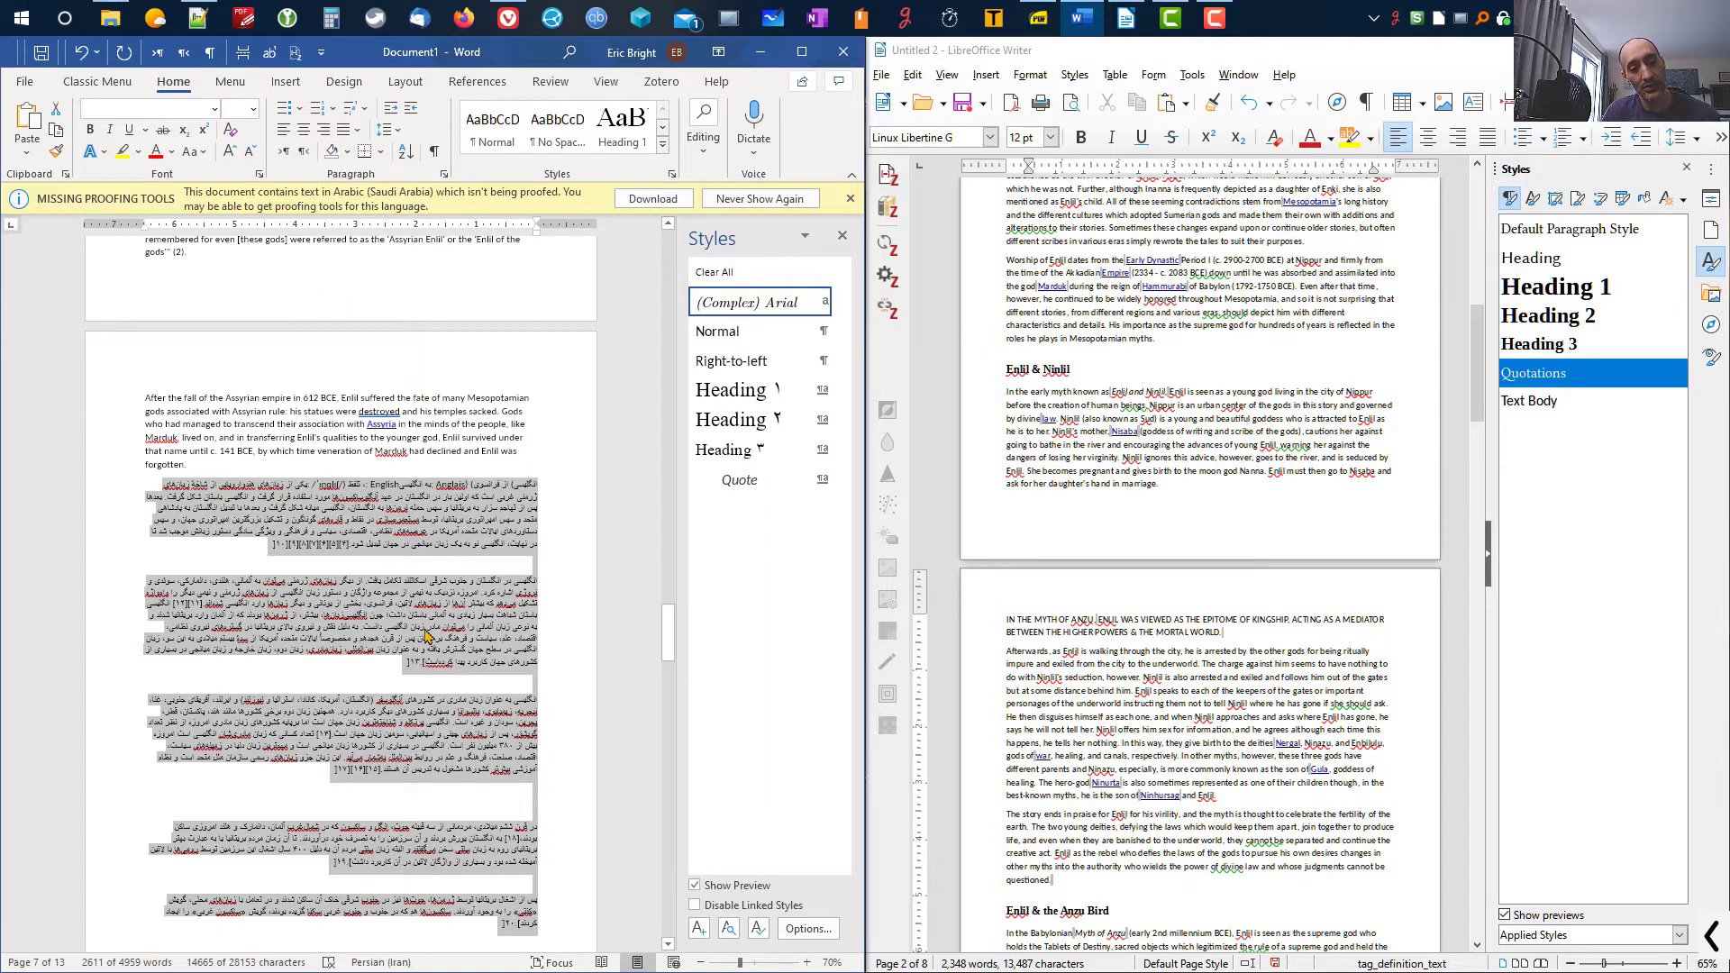
- Examine the bracketed reference numbers at the ends of the right-to-left Persian paragraphs in Word, checking the language of the text around them
scroll(426, 628, down, 2)
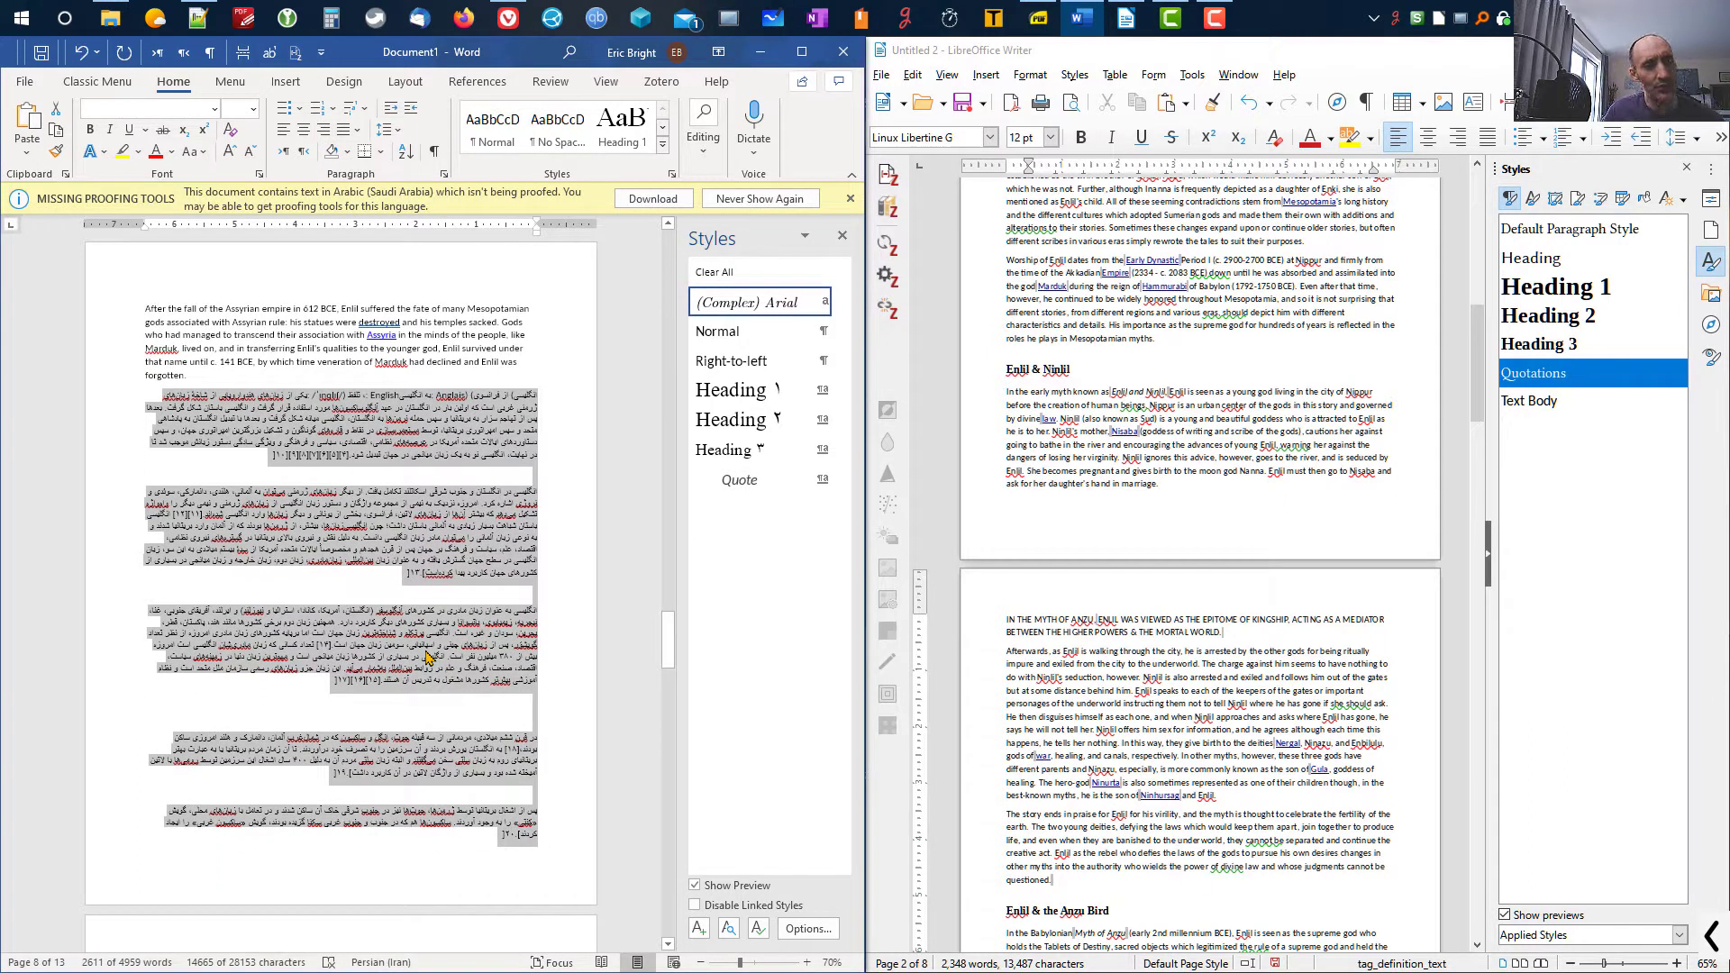
click(279, 469)
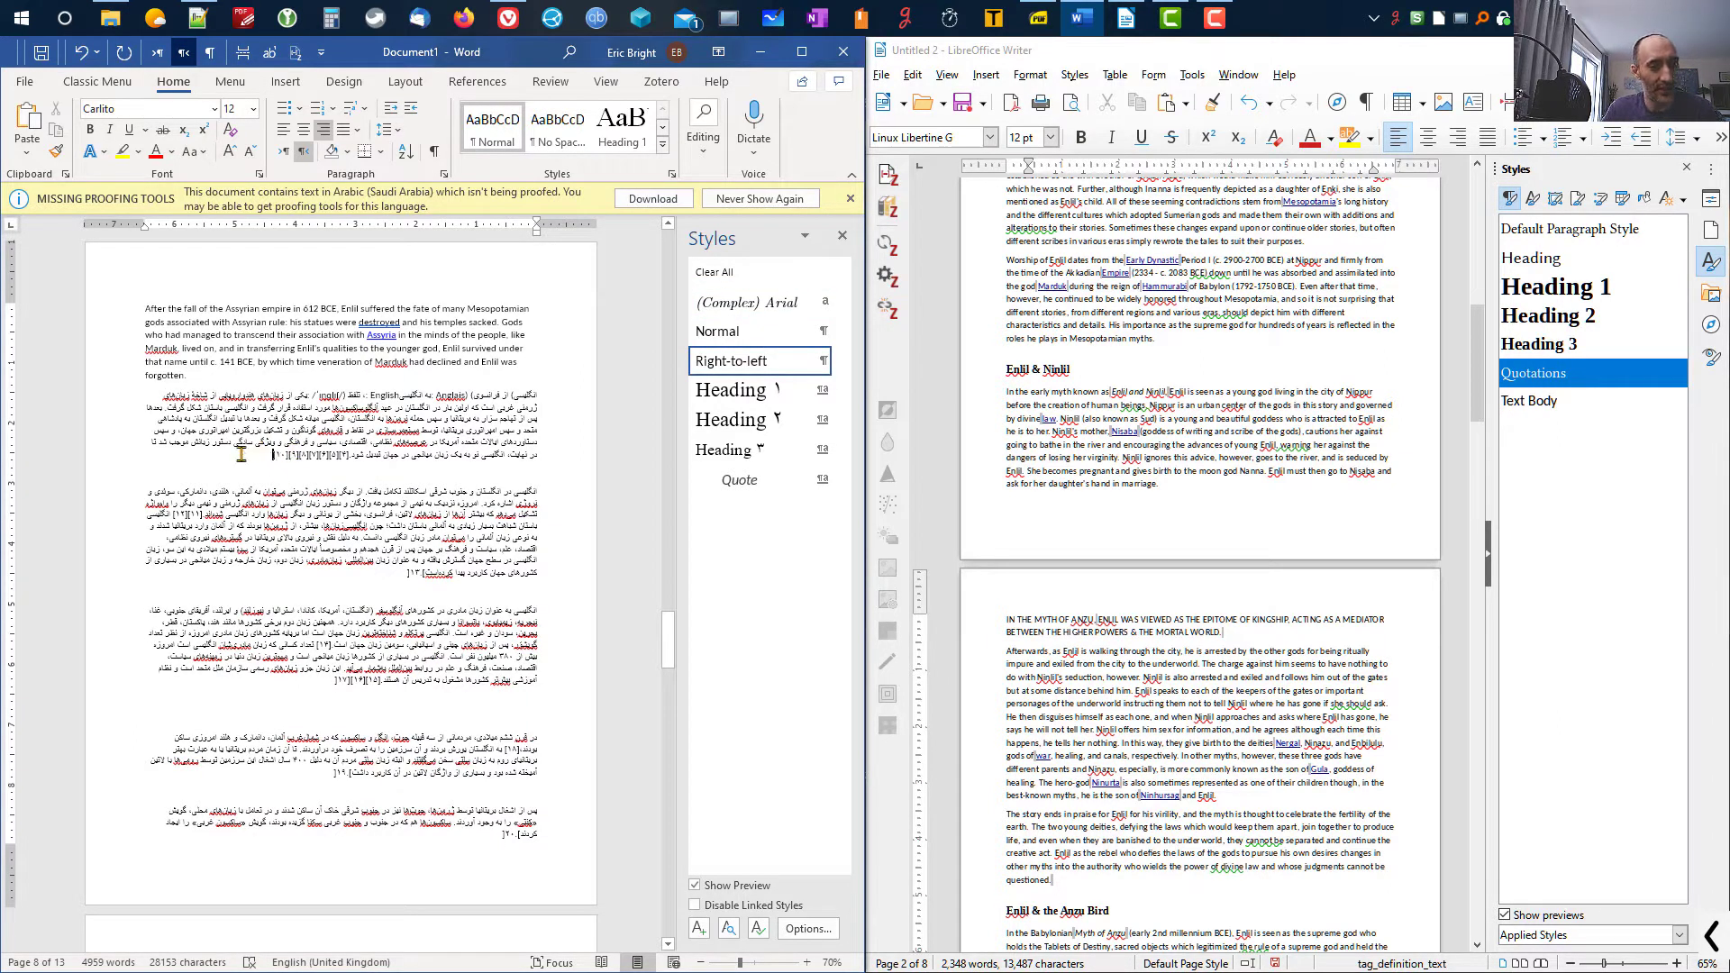
click(379, 450)
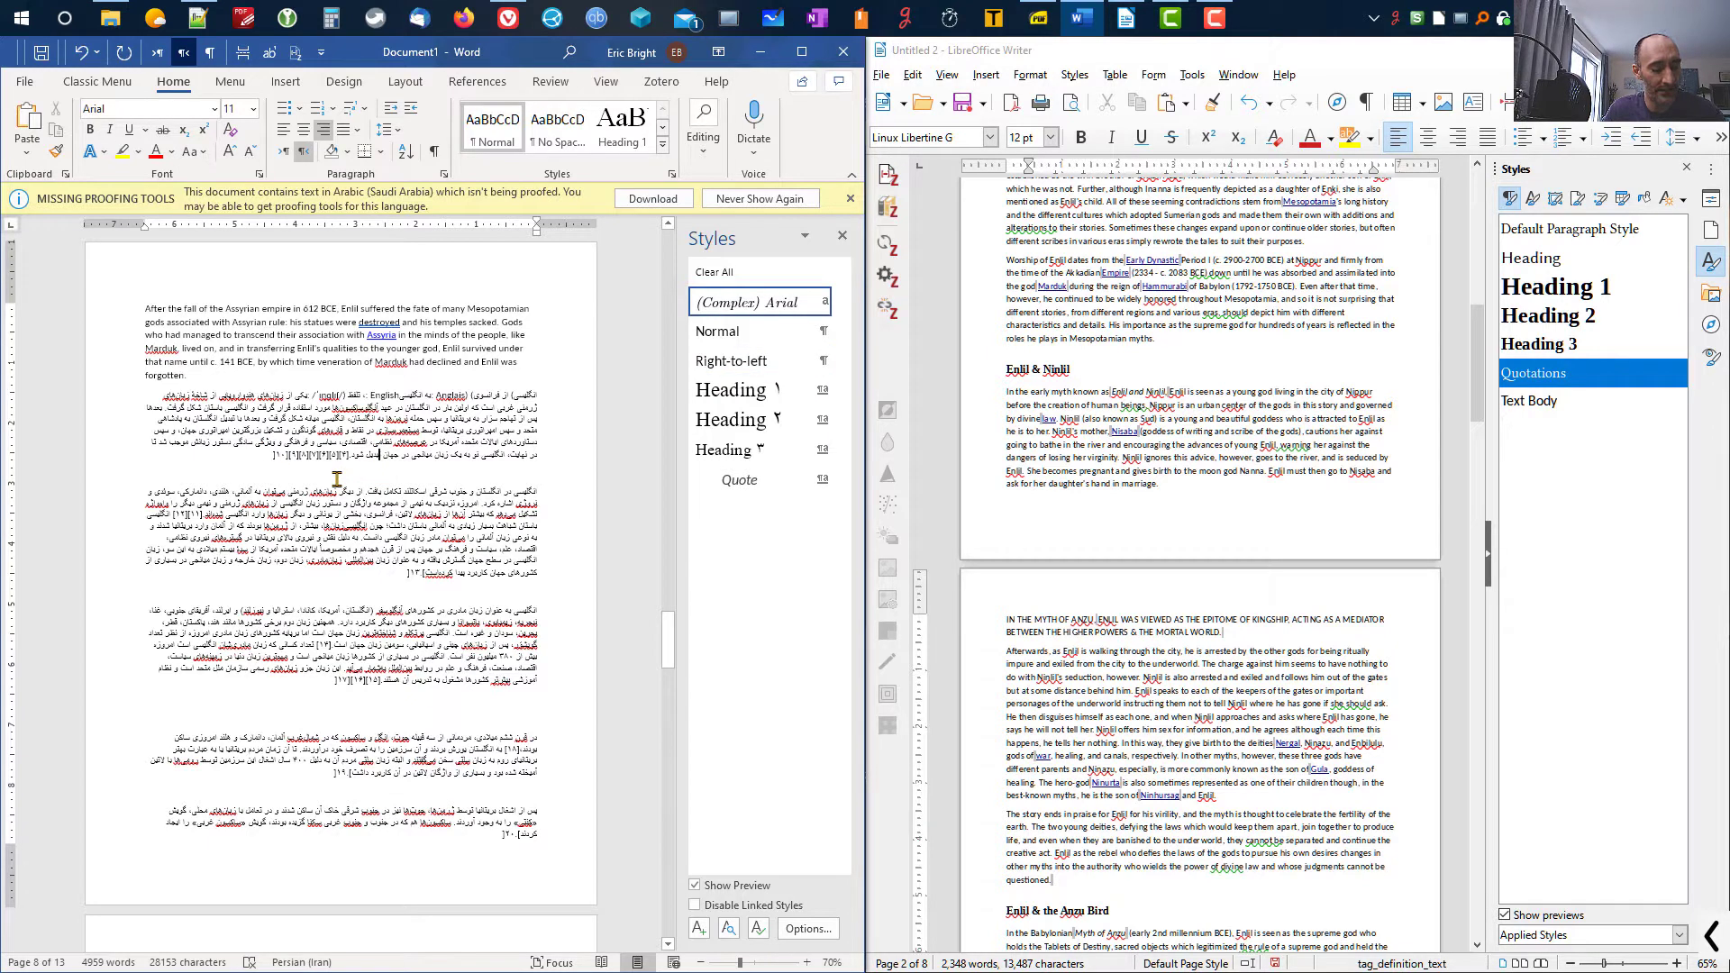
click(807, 962)
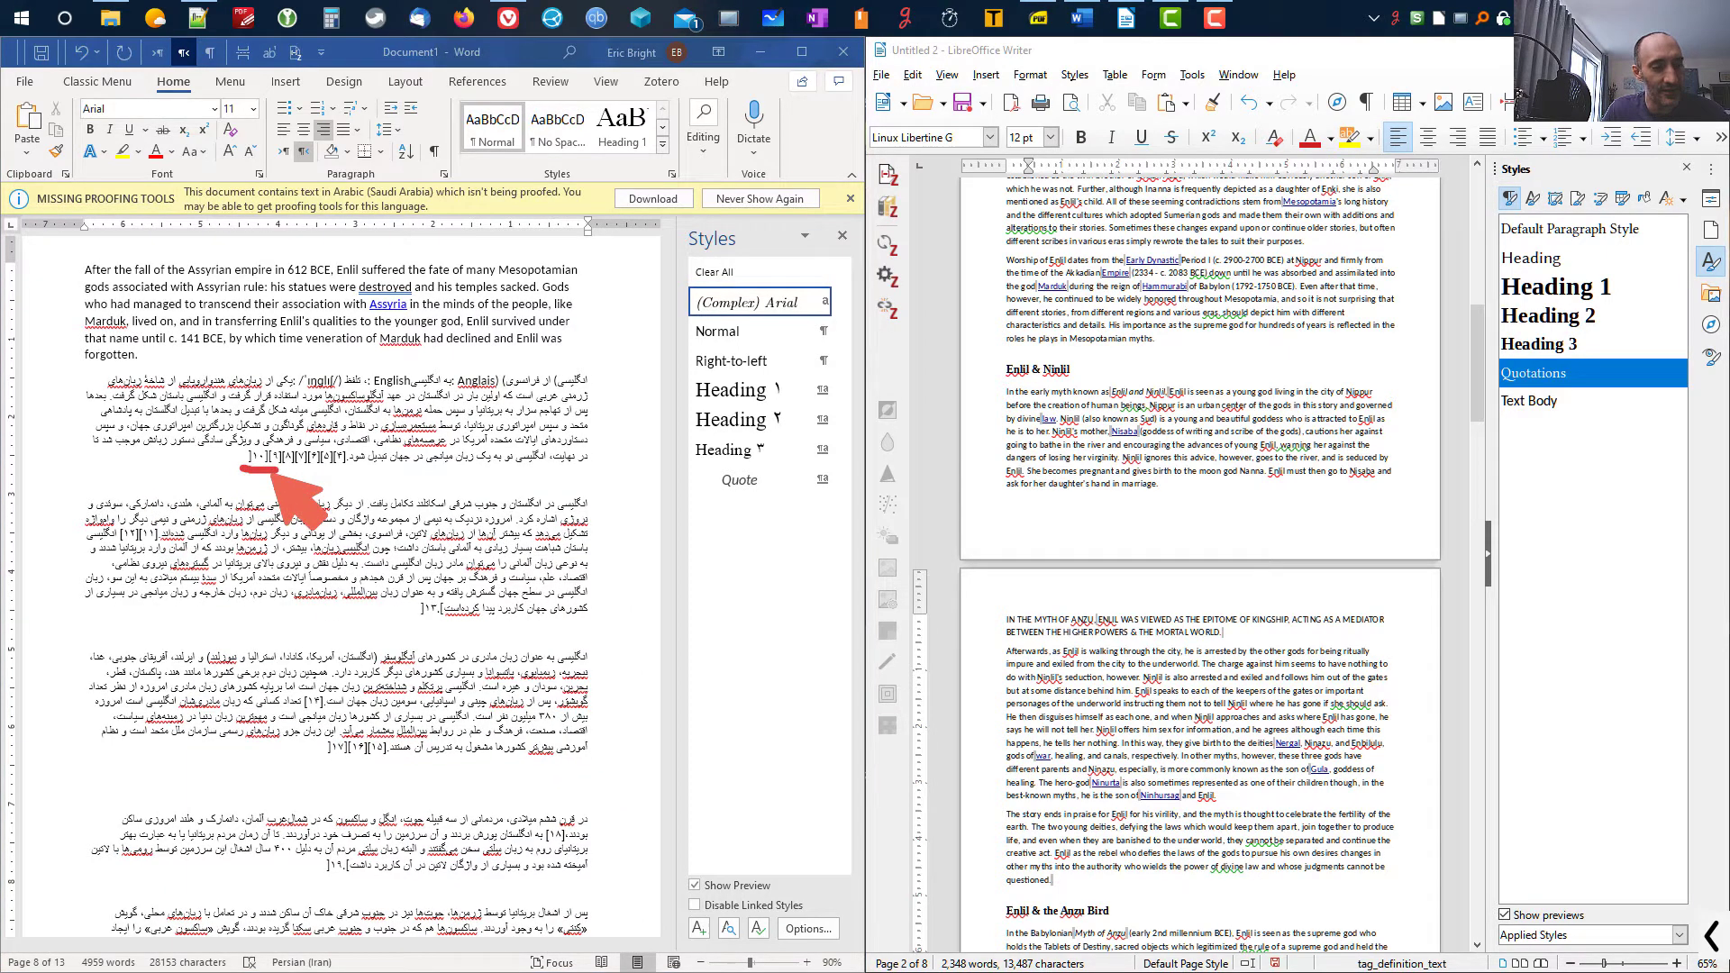
drag(416, 620, 443, 623)
drag(327, 759, 353, 760)
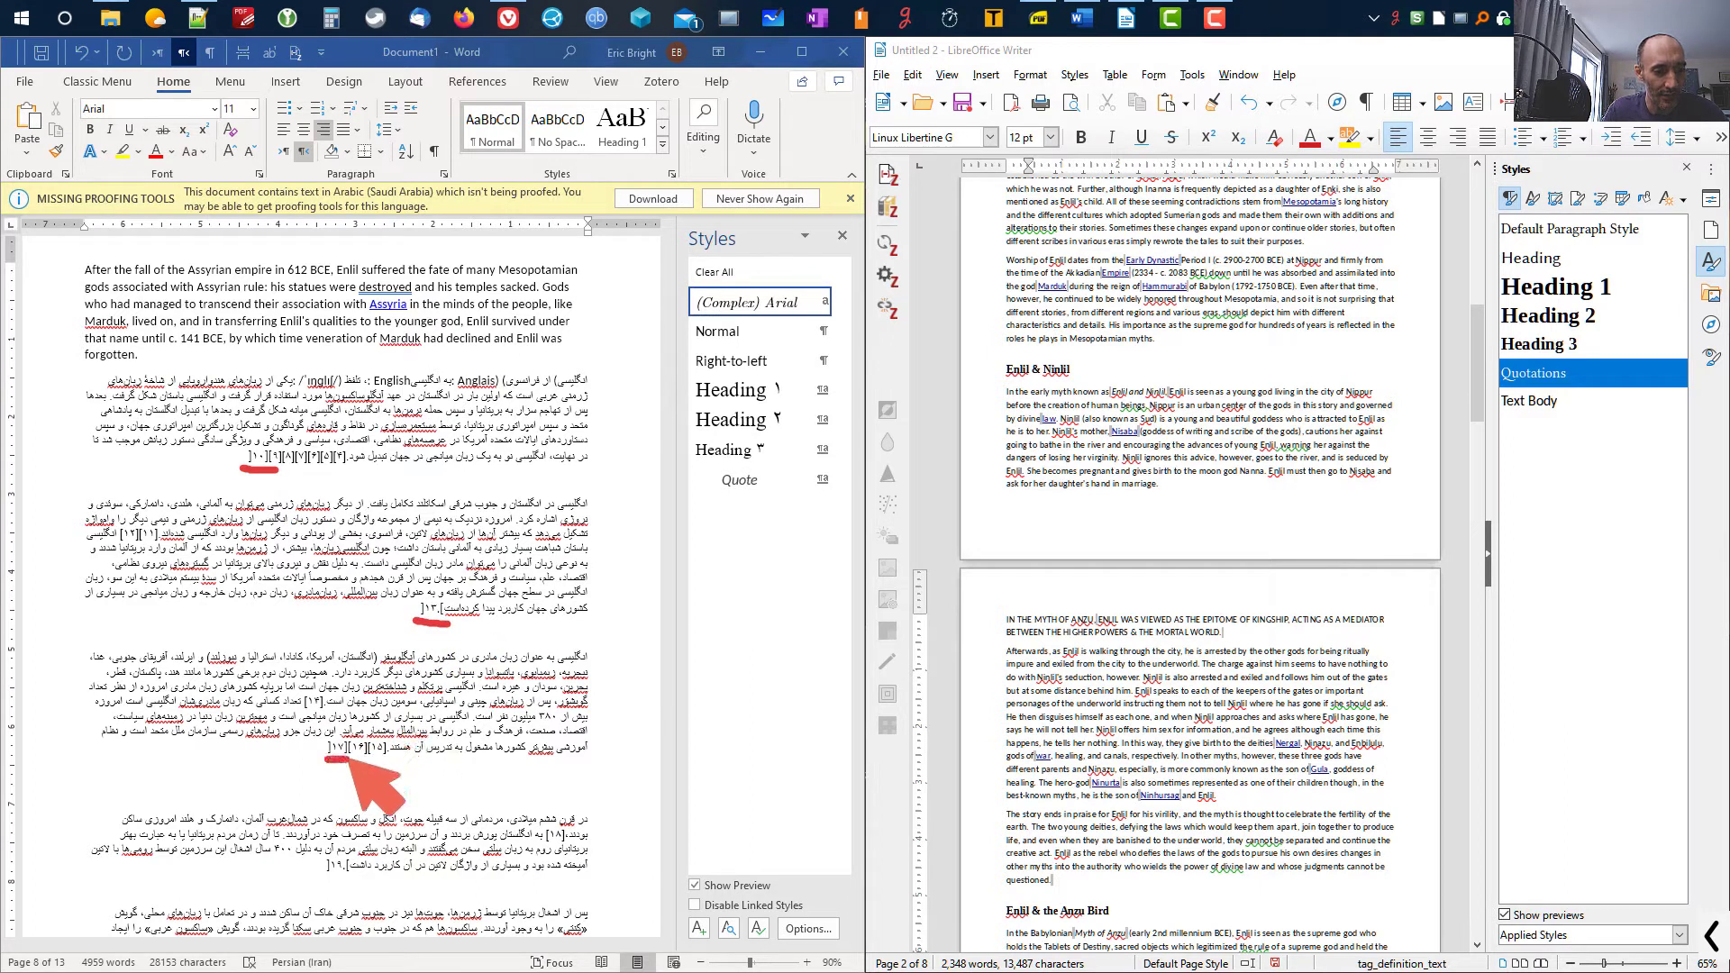
drag(322, 880, 347, 881)
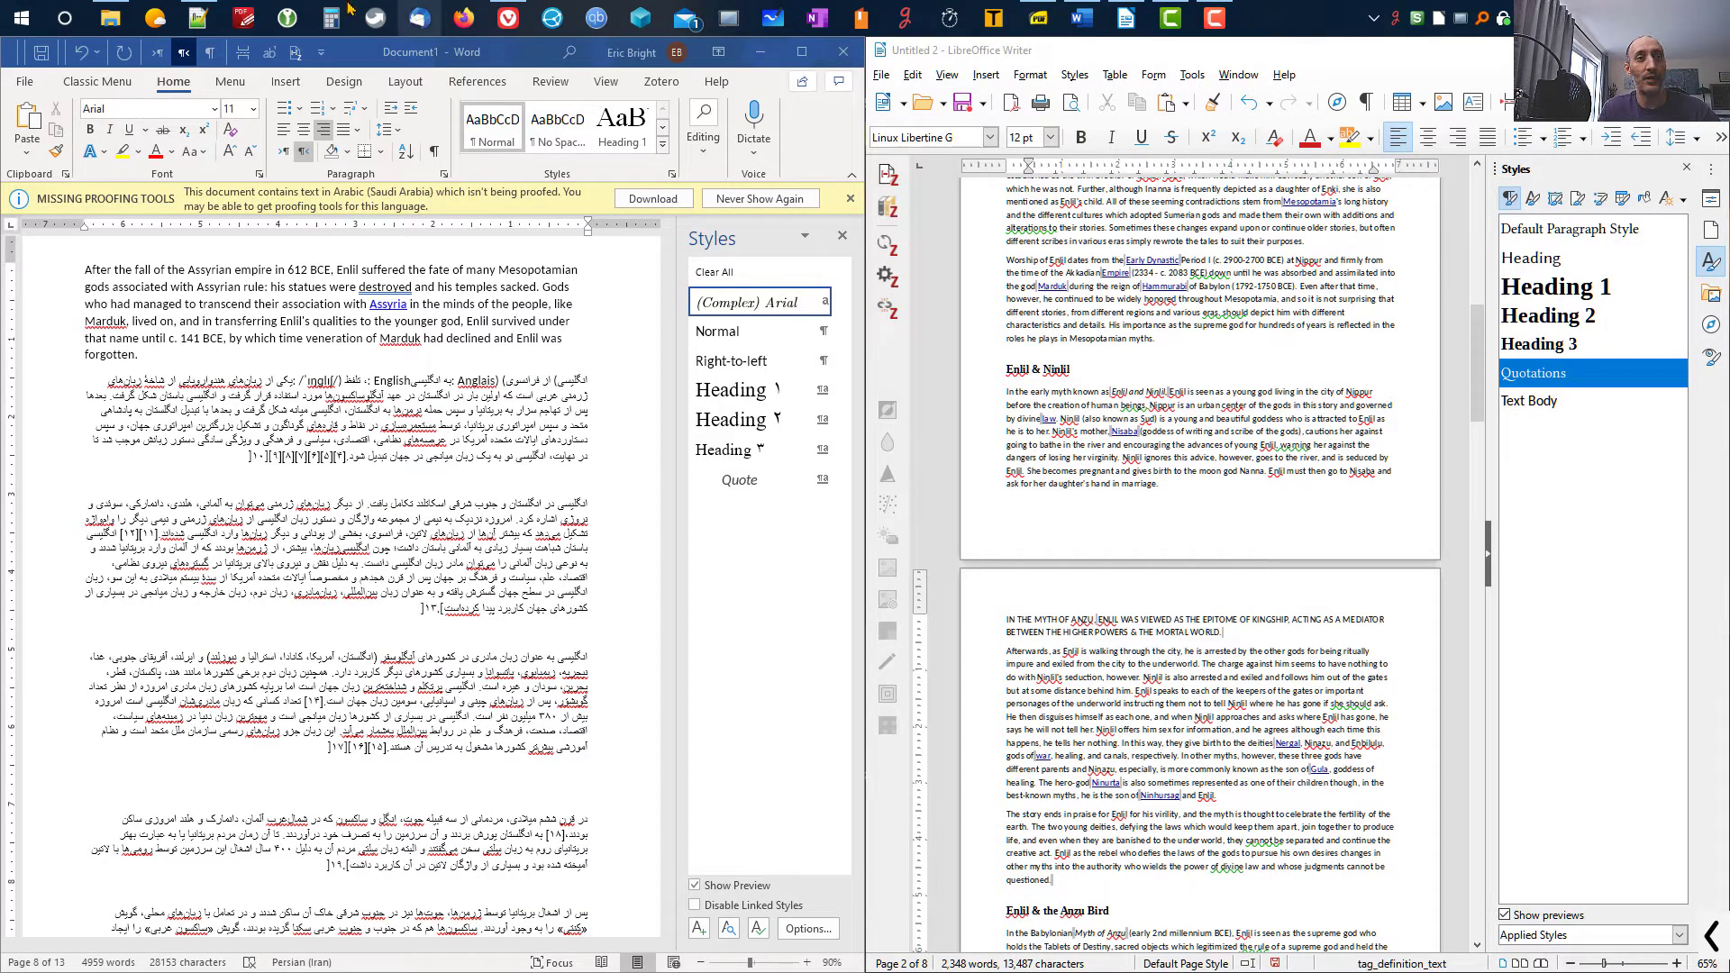
- Check the Persian source text in Notepad++ "new 2", then switch to LibreOffice Writer and paste it after the English article's last paragraph
click(198, 16)
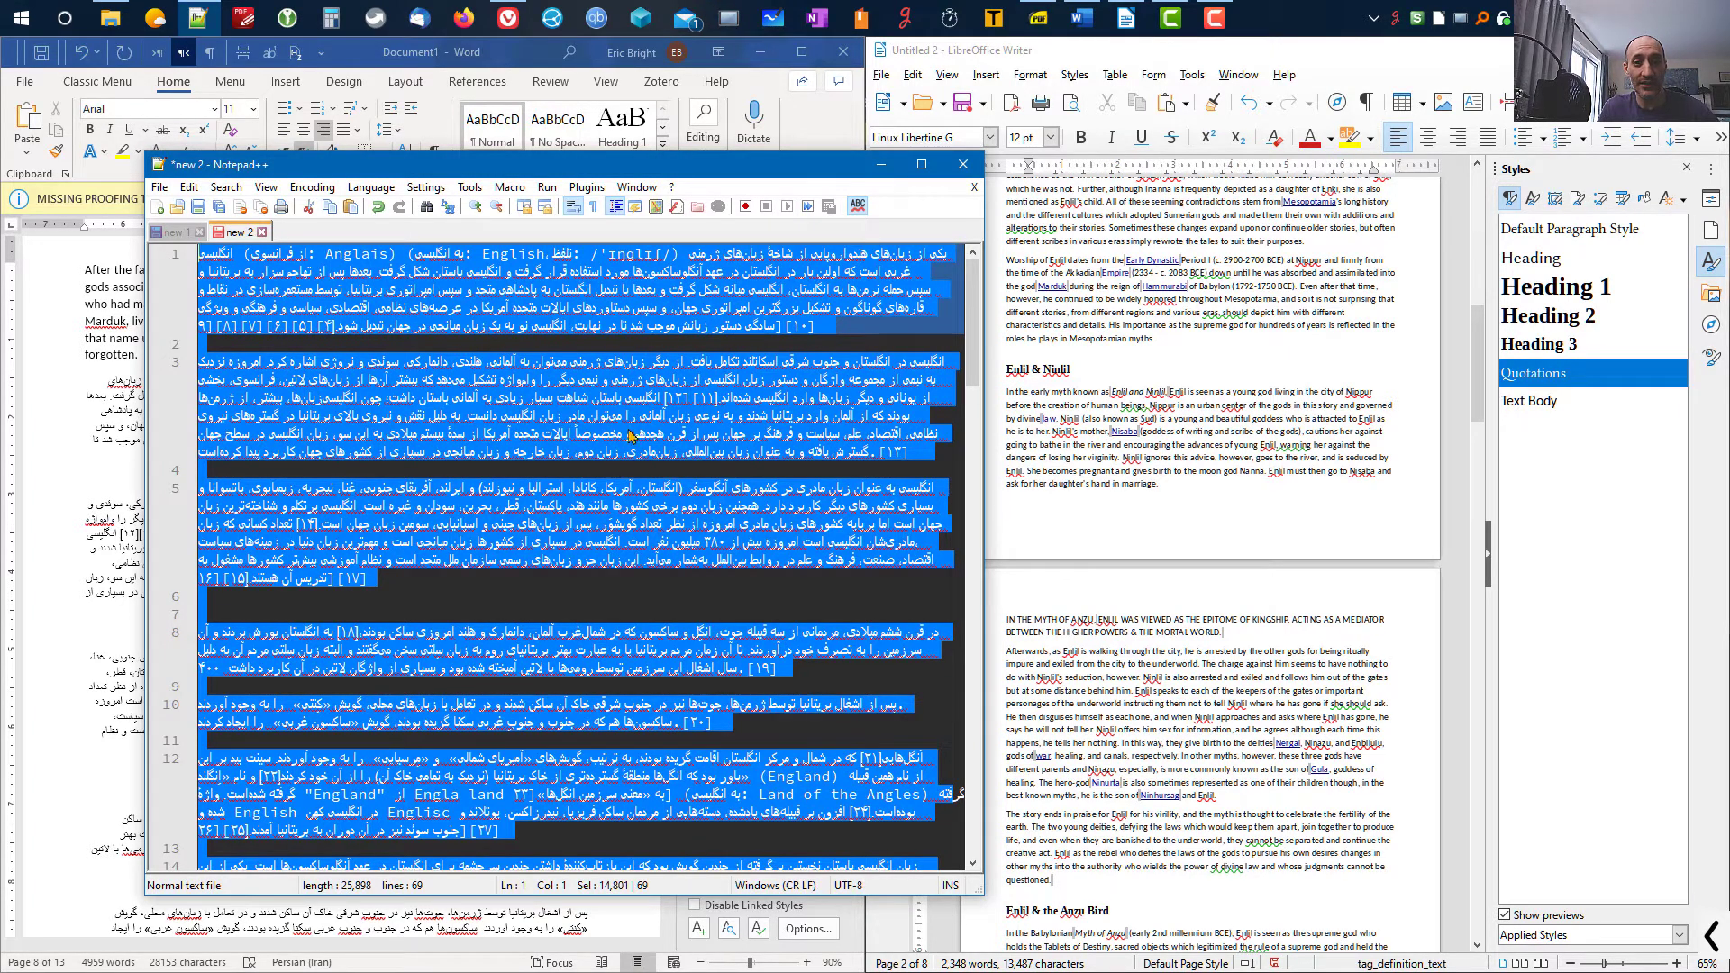
click(881, 165)
scroll(1342, 633, down, 10)
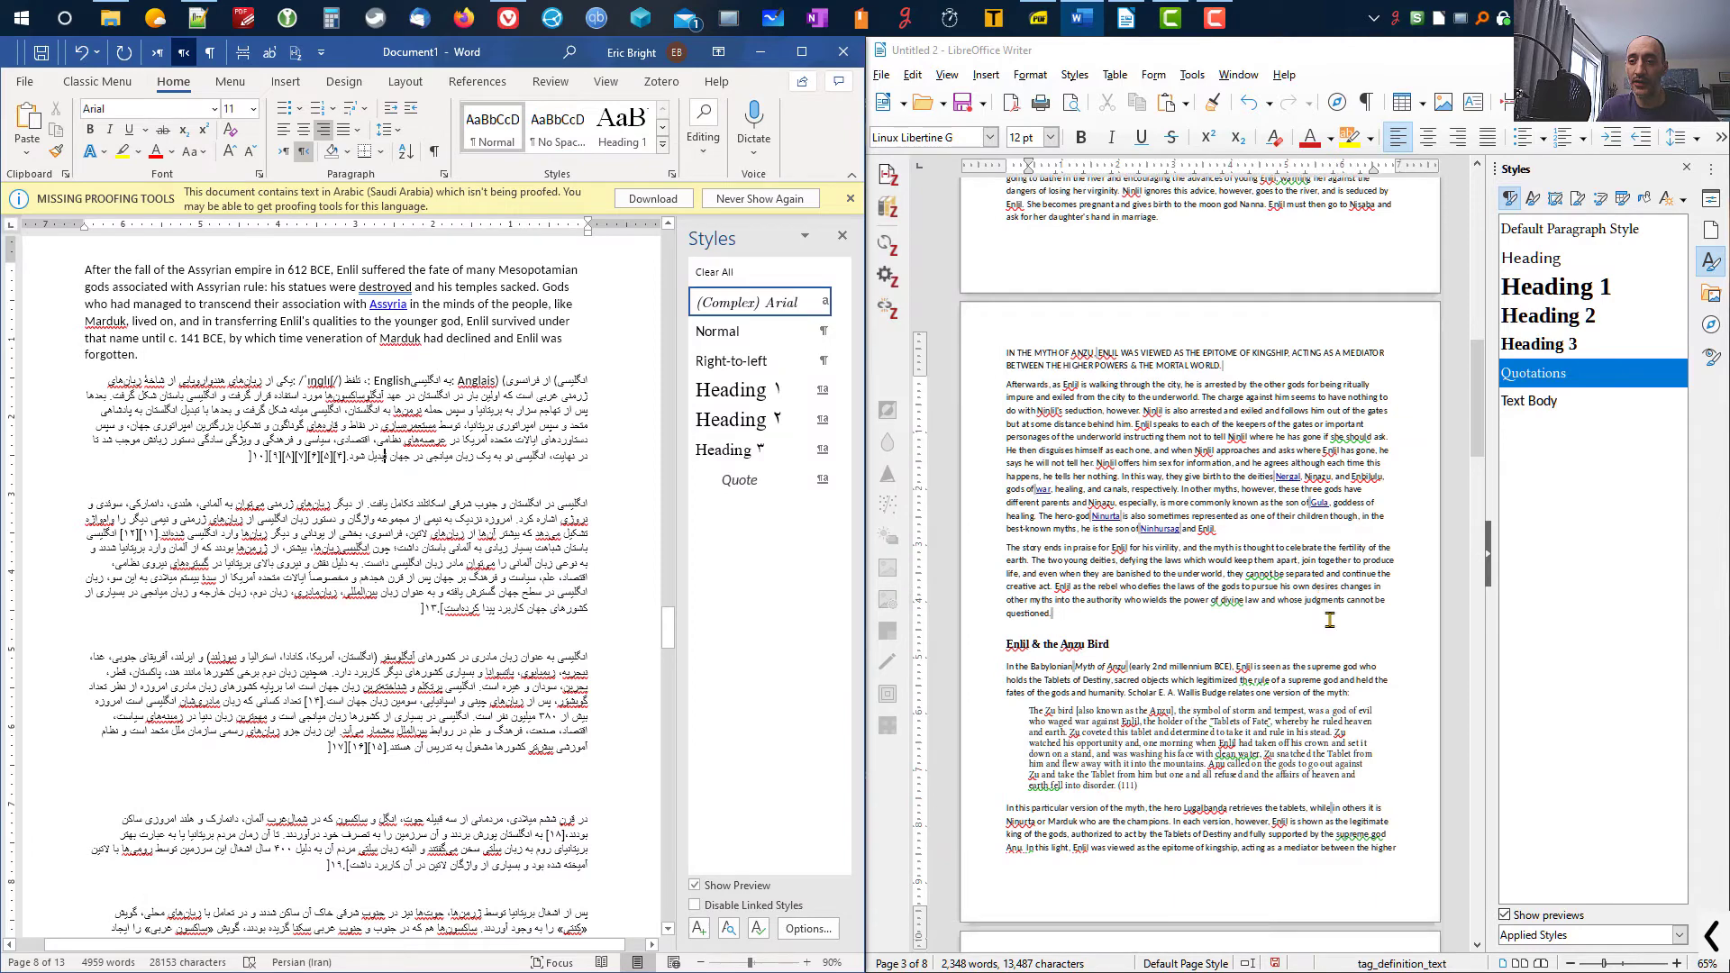
scroll(1343, 633, down, 20)
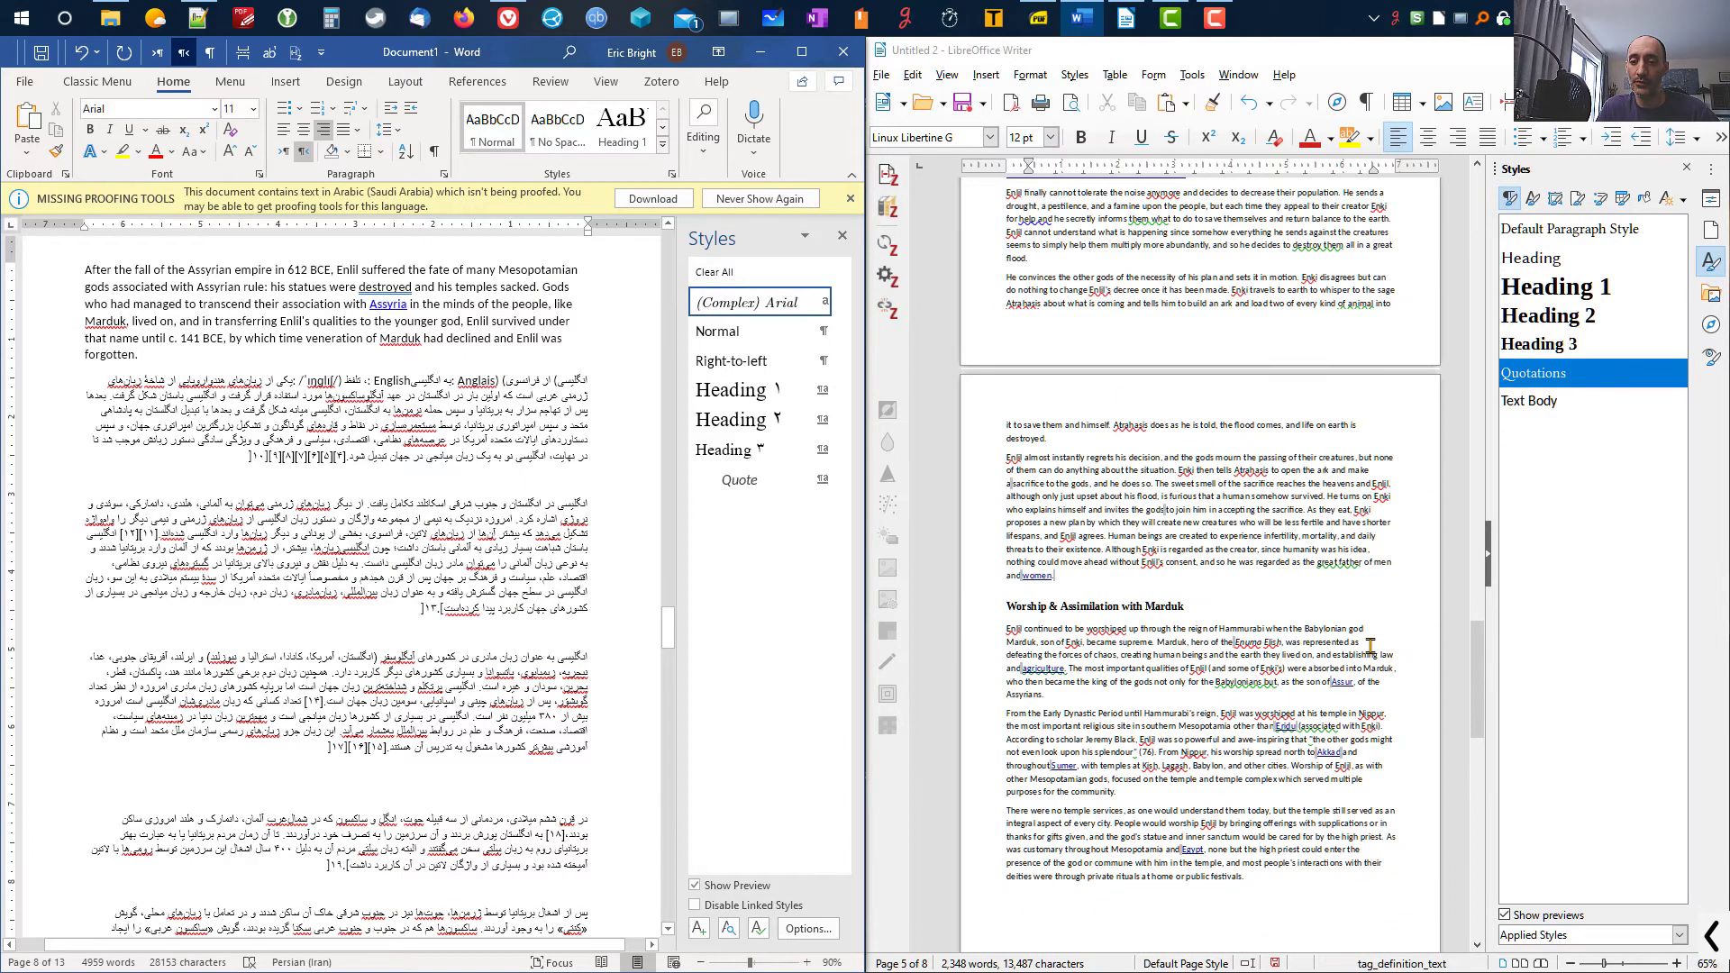
scroll(1371, 663, down, 15)
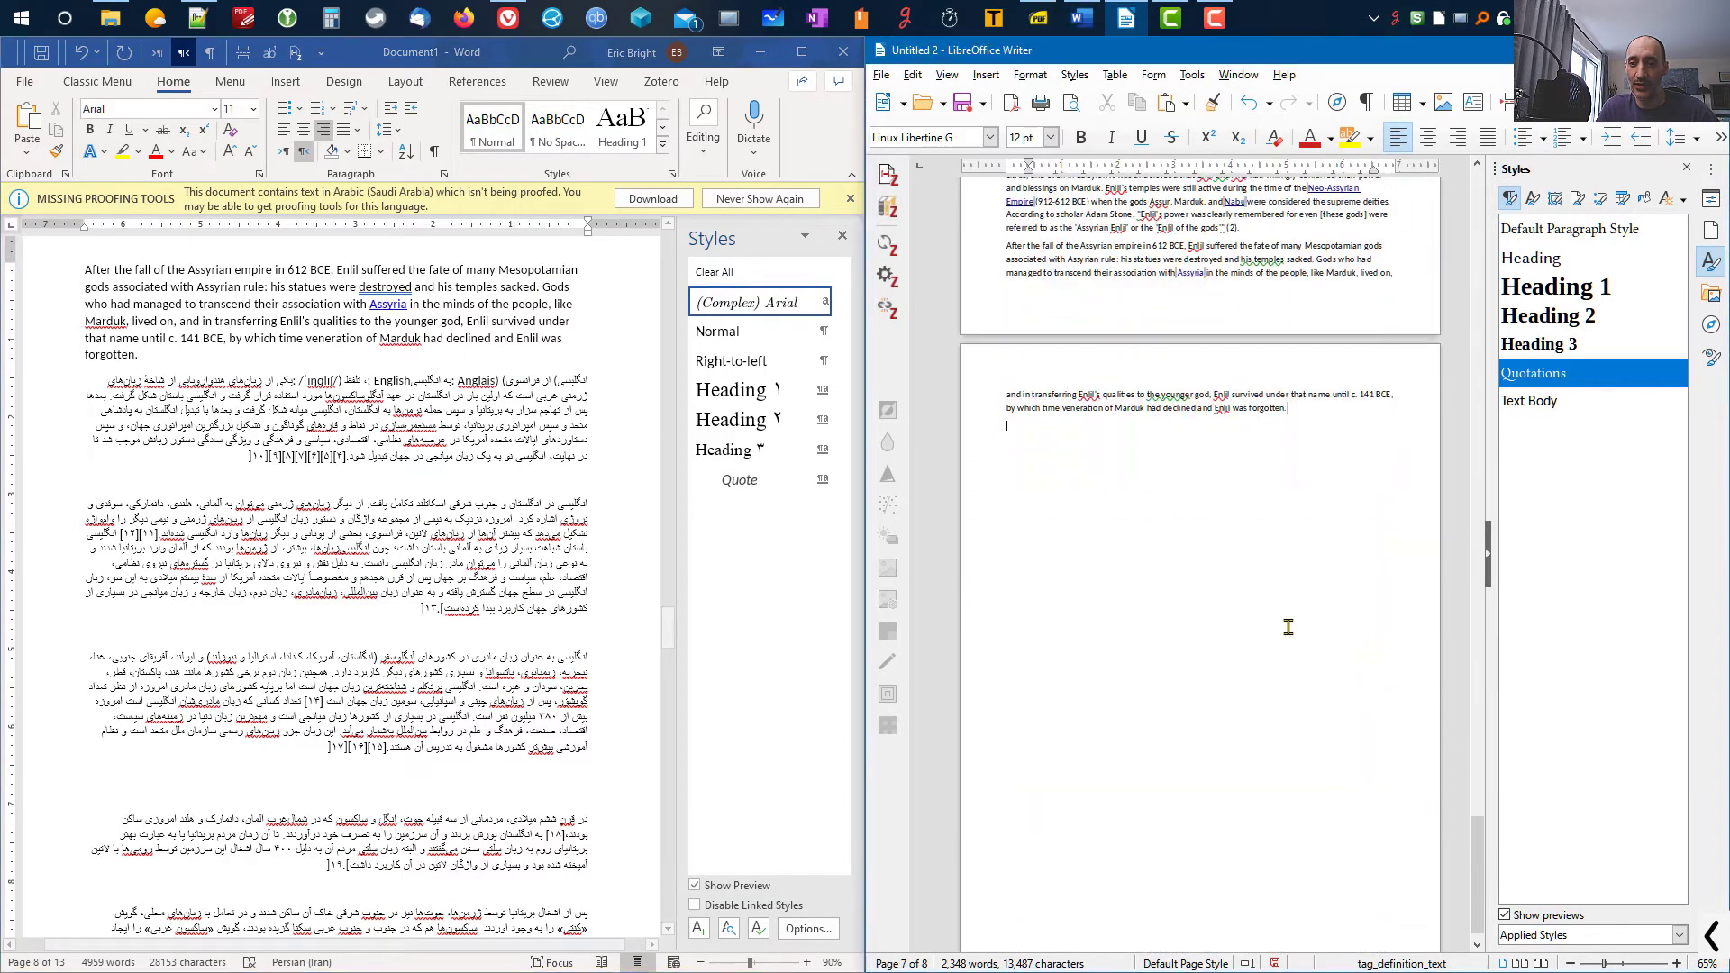
click(1244, 622)
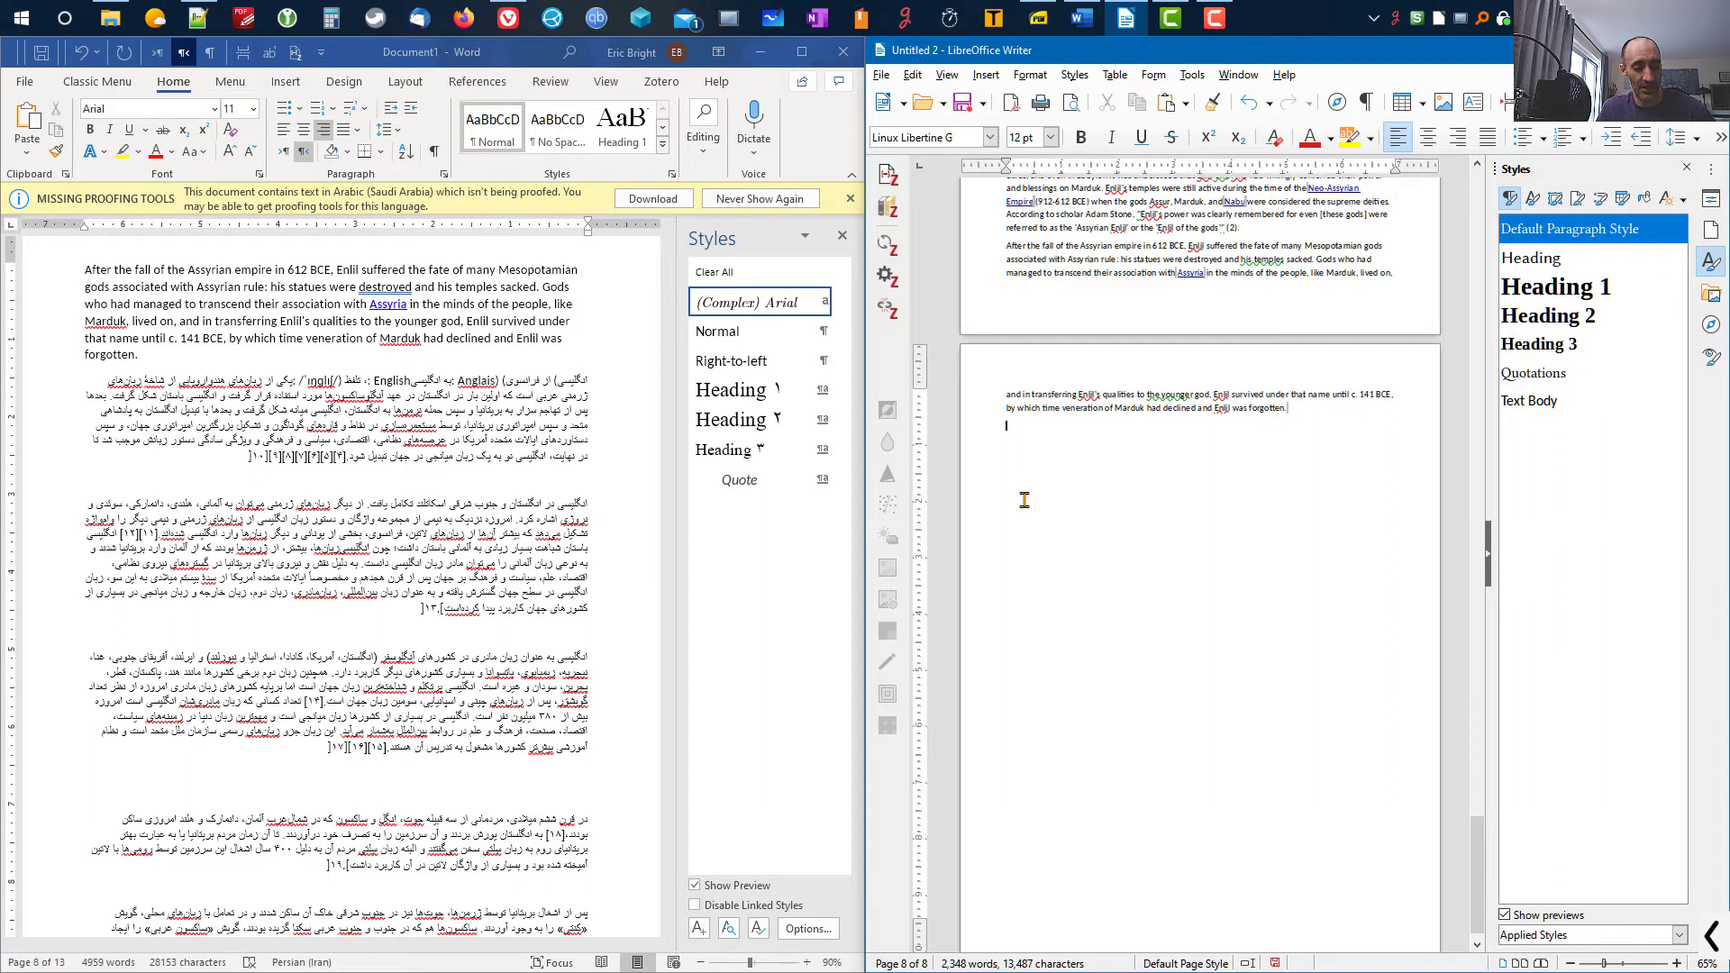
key(ctrl+v)
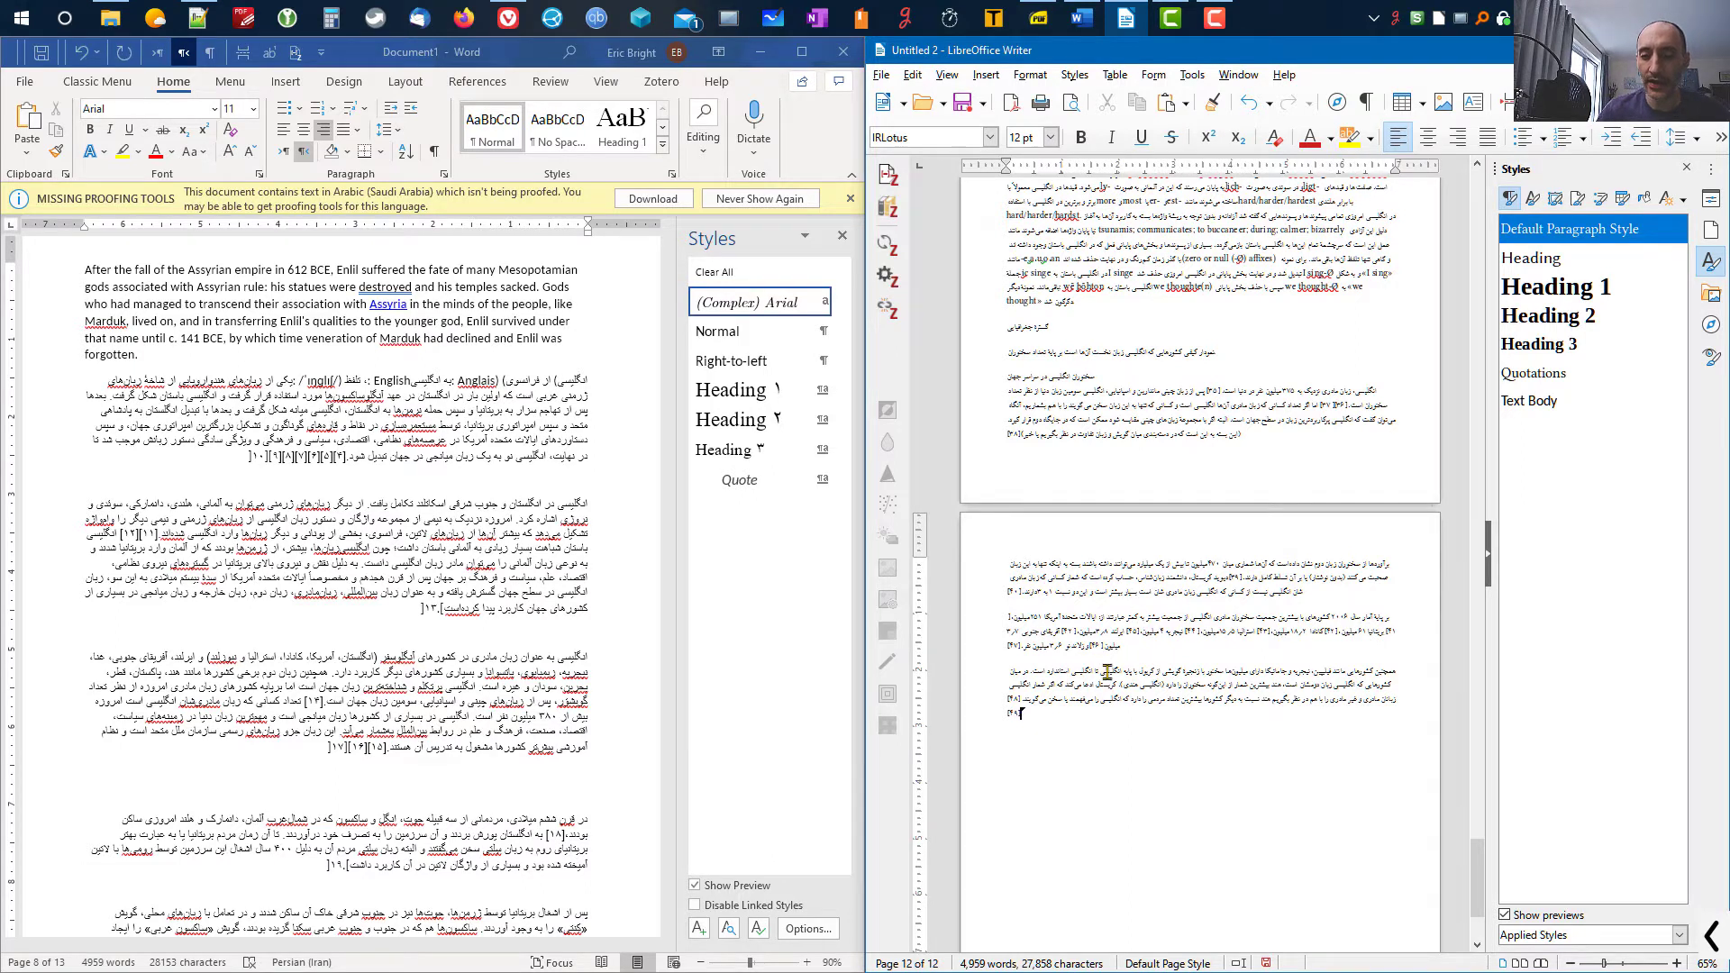
- Select all the pasted Persian text in Writer, from the end of the document back to its first paragraph
drag(1041, 716, 1003, 422)
scroll(1131, 448, up, 12)
scroll(1135, 453, up, 15)
scroll(1172, 436, up, 10)
scroll(1172, 439, up, 1)
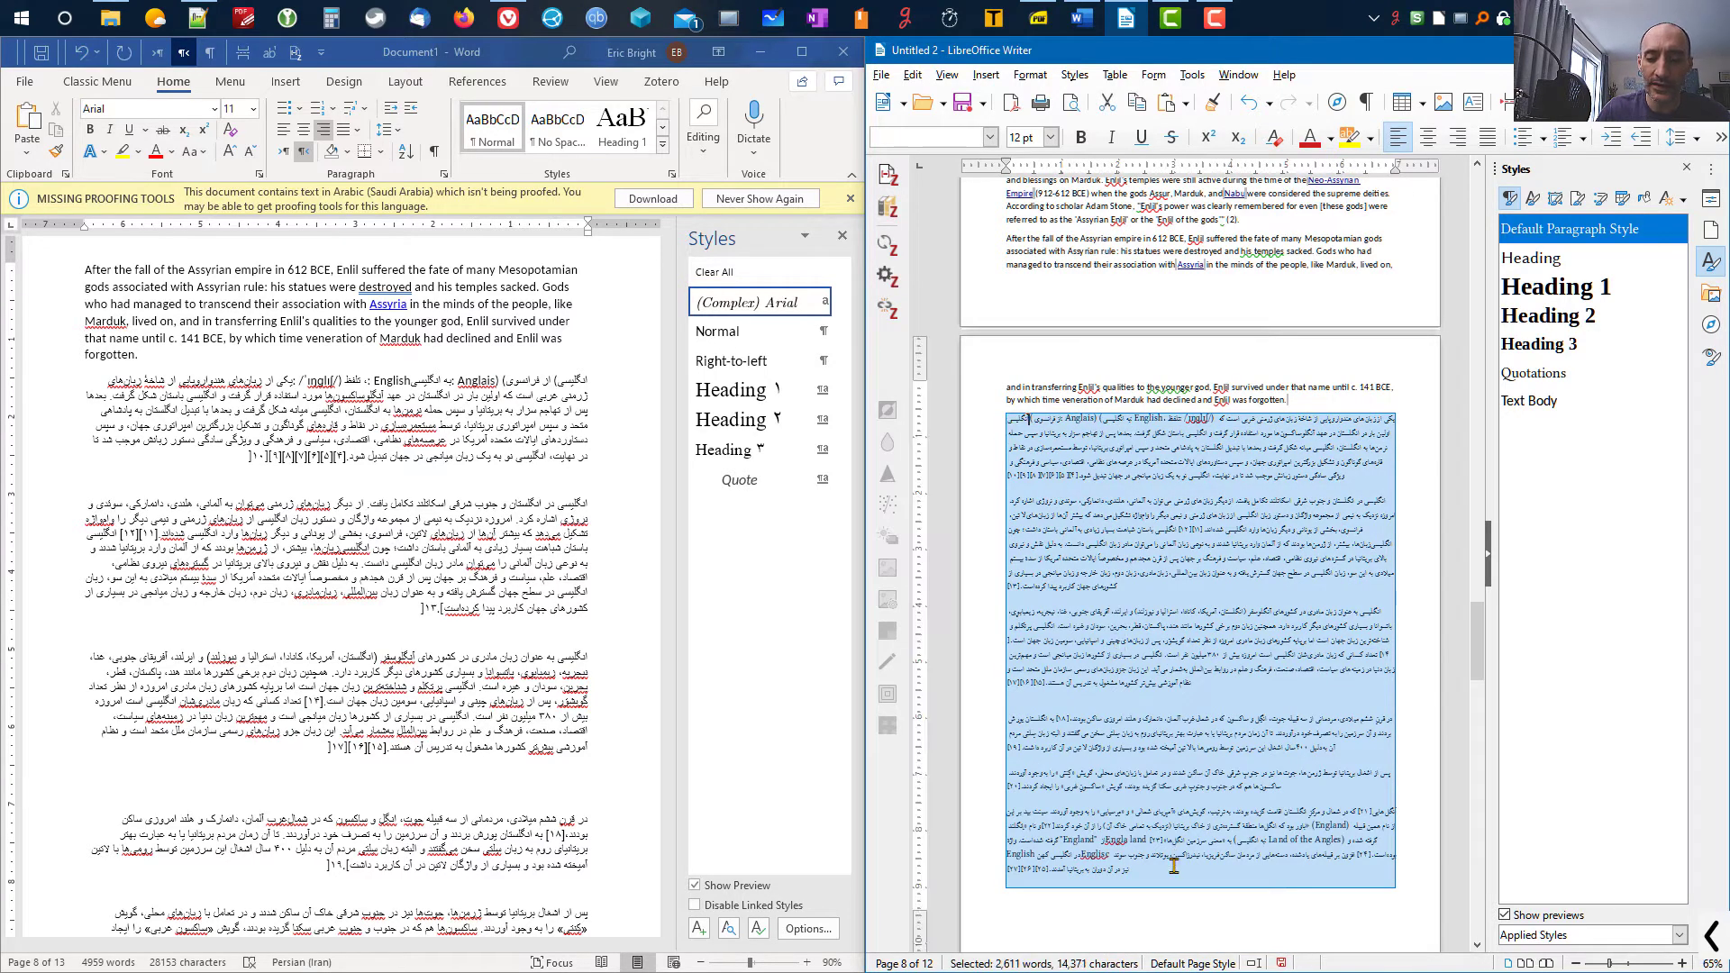
- Set the language of the selected text in Writer to Persian
double_click(1196, 962)
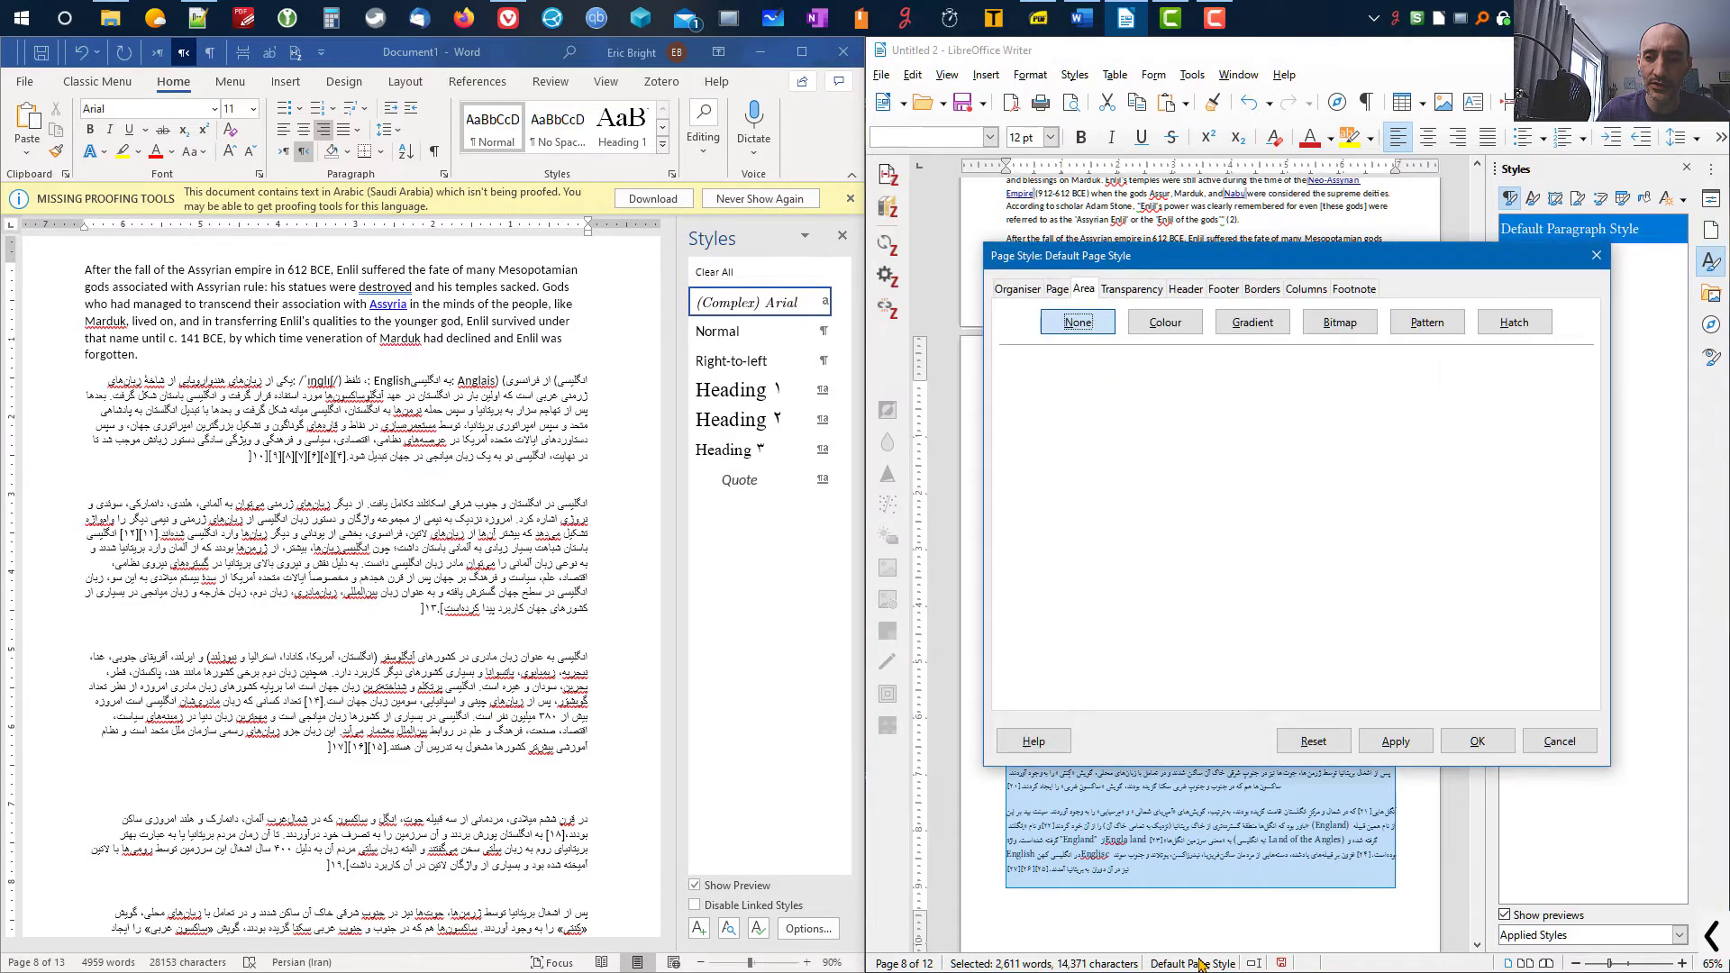
click(1576, 755)
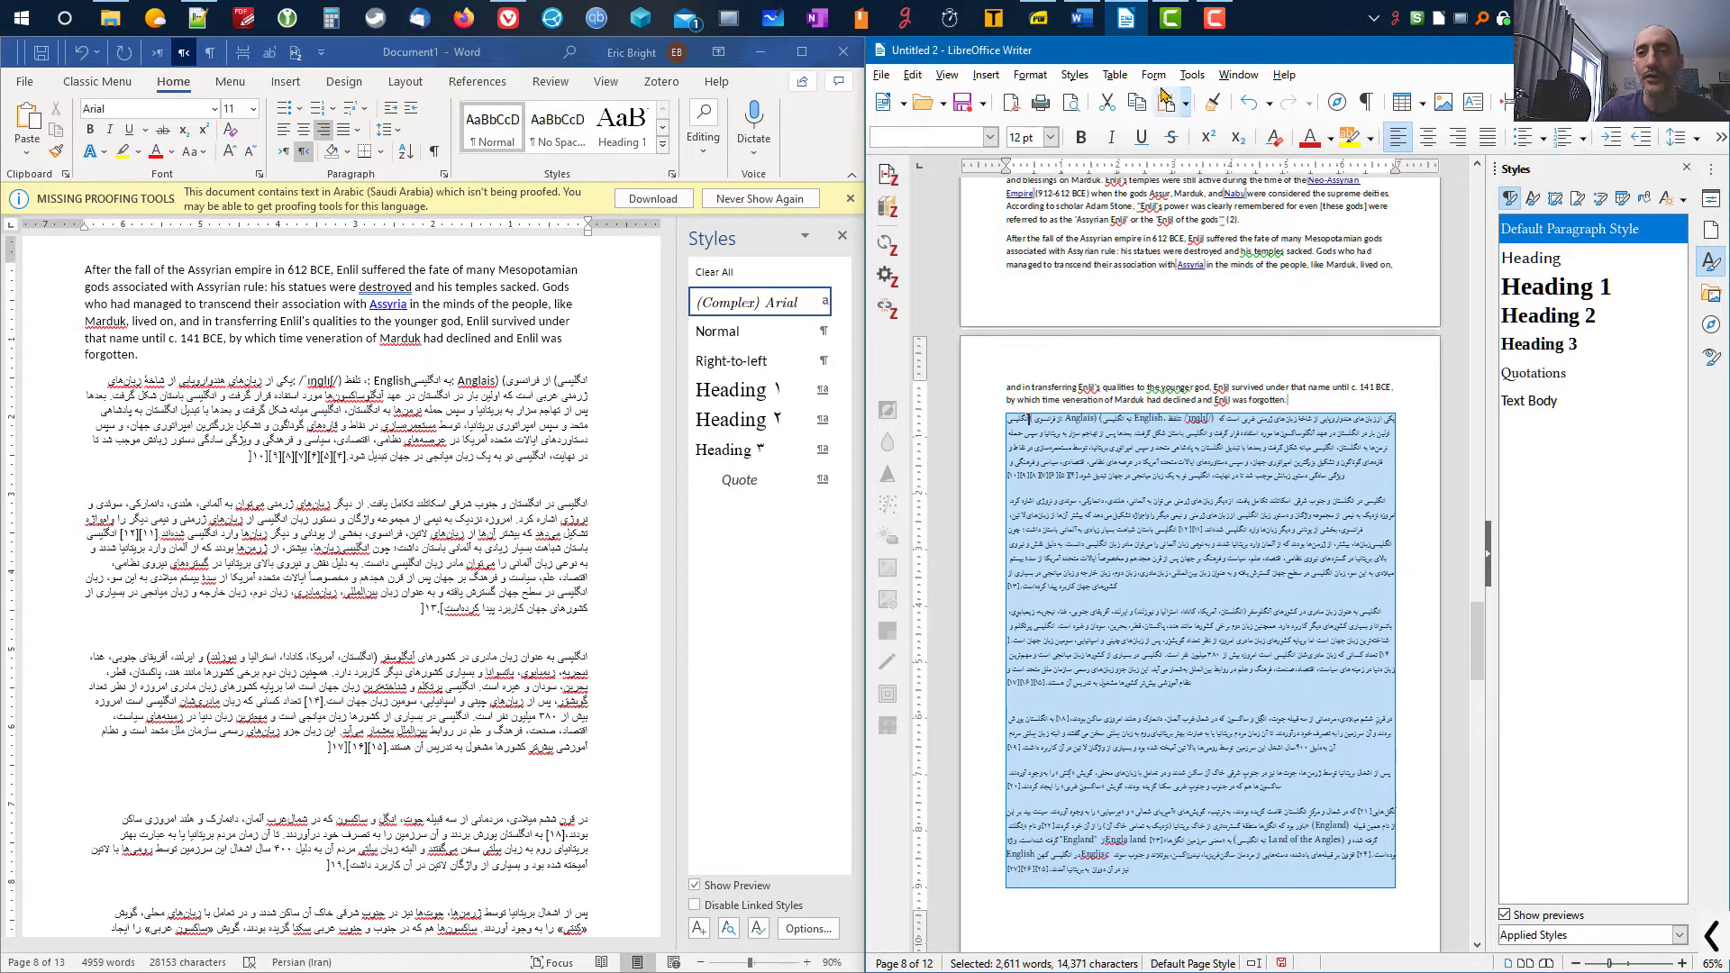
click(1192, 76)
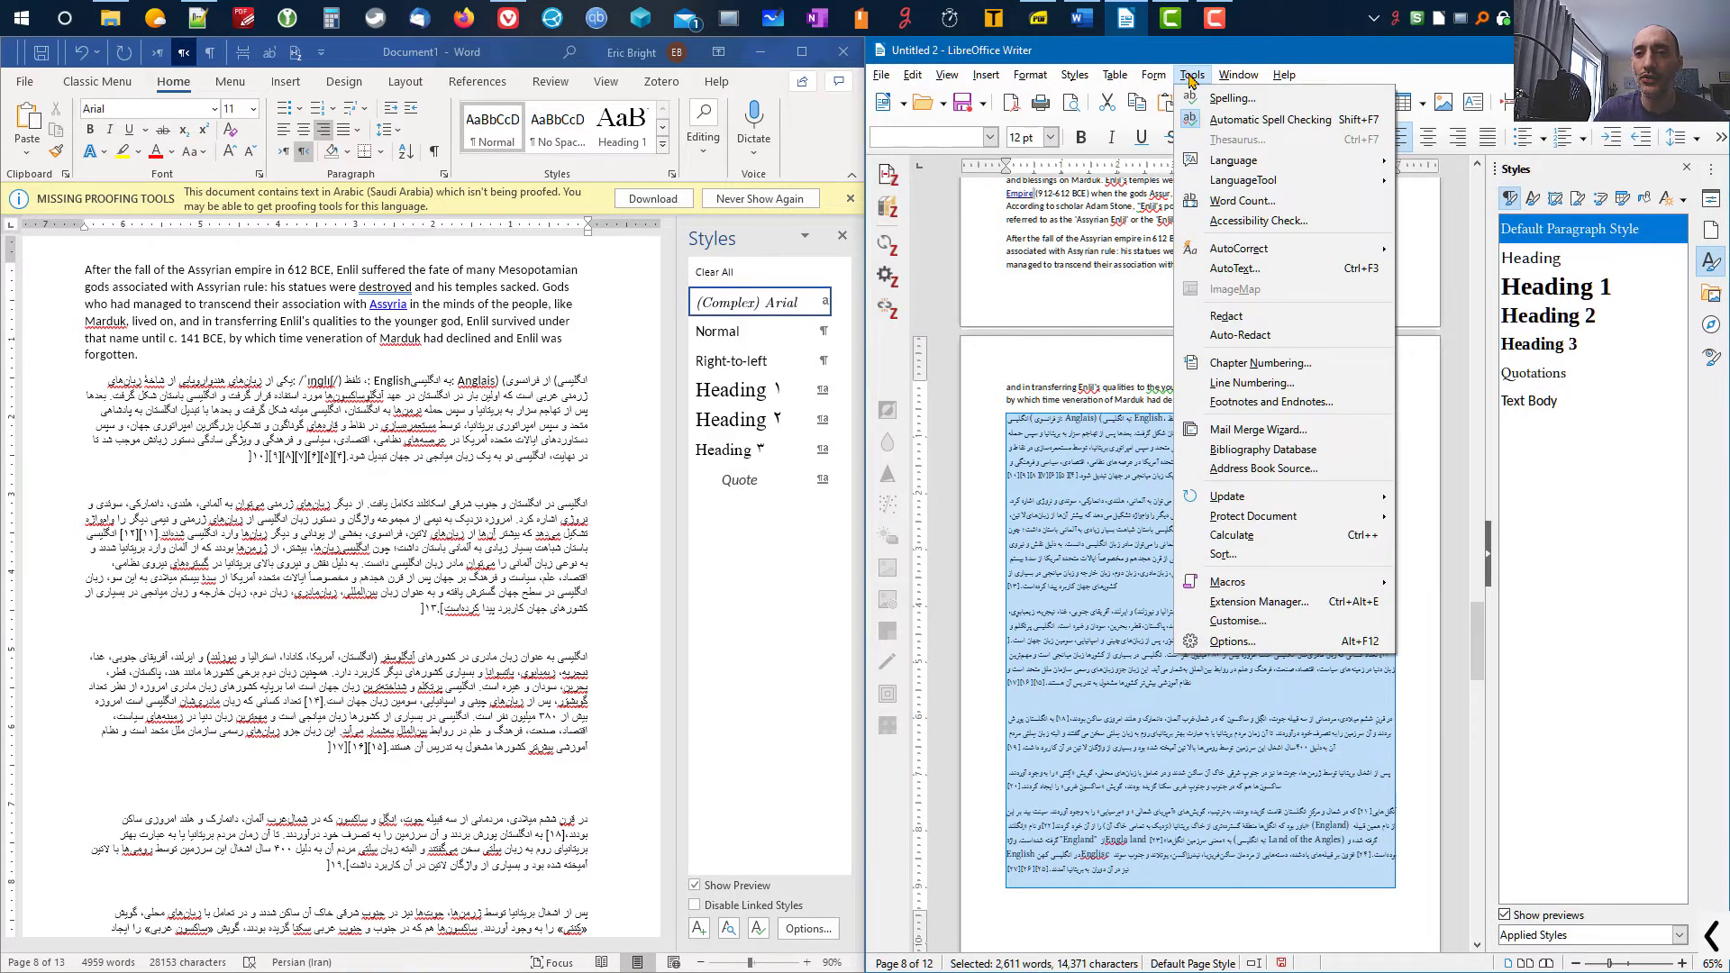
mouse_move(1325, 167)
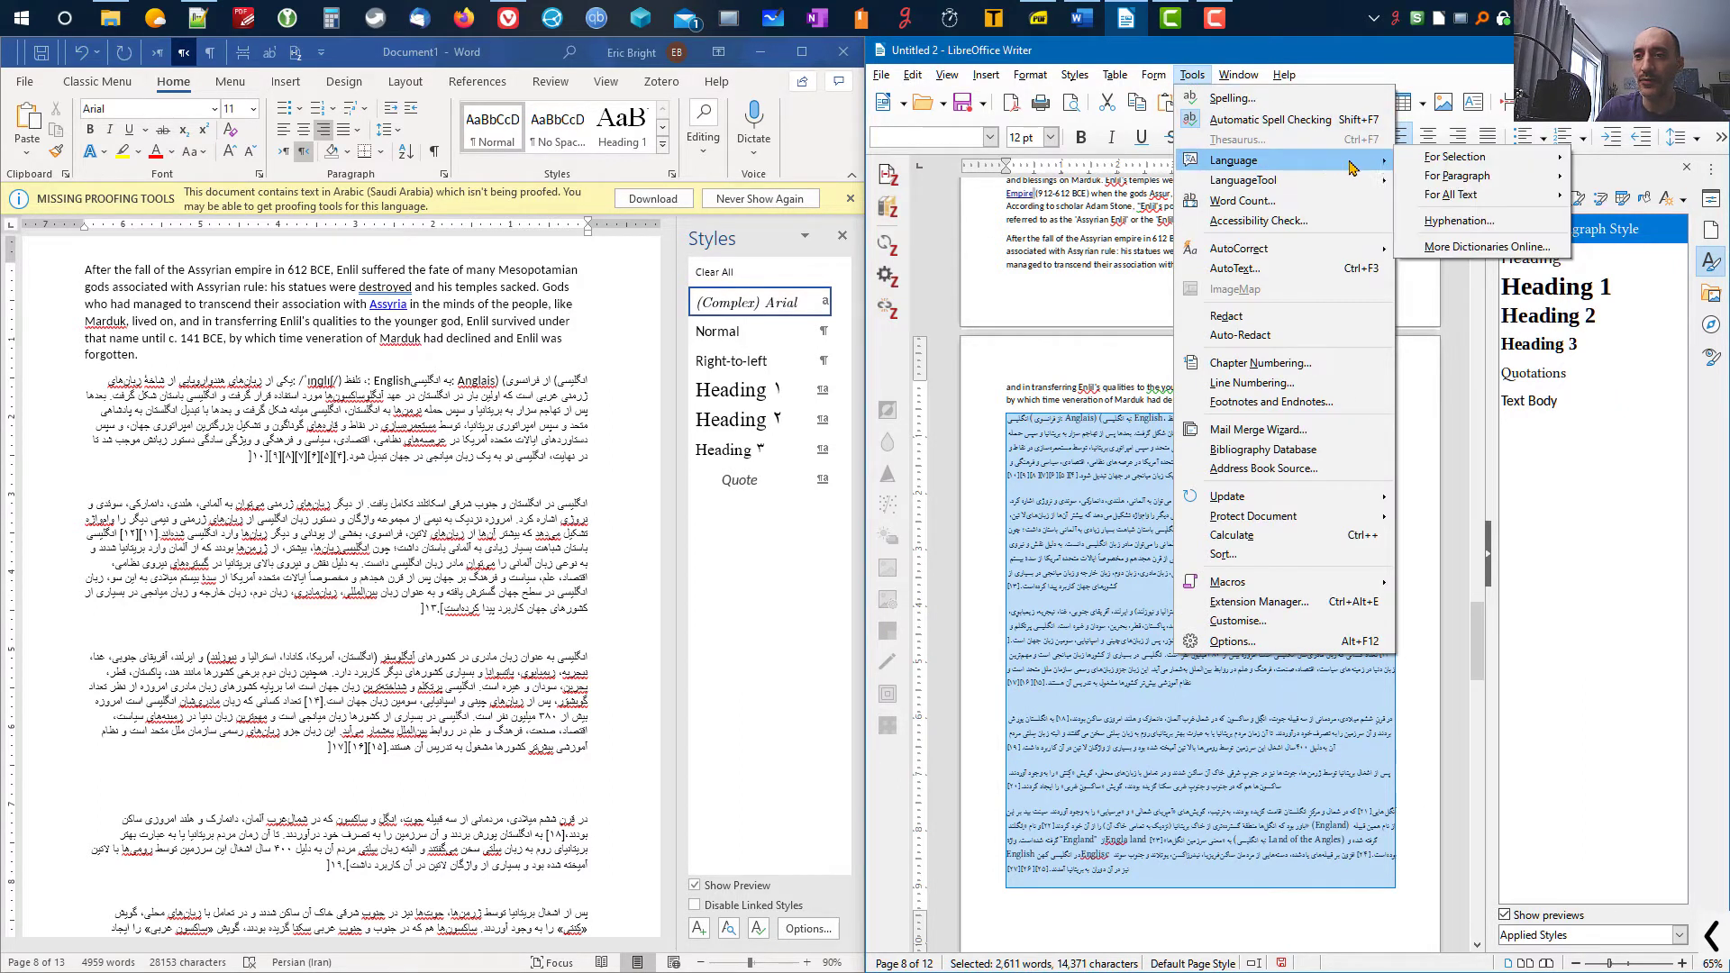
mouse_move(1433, 163)
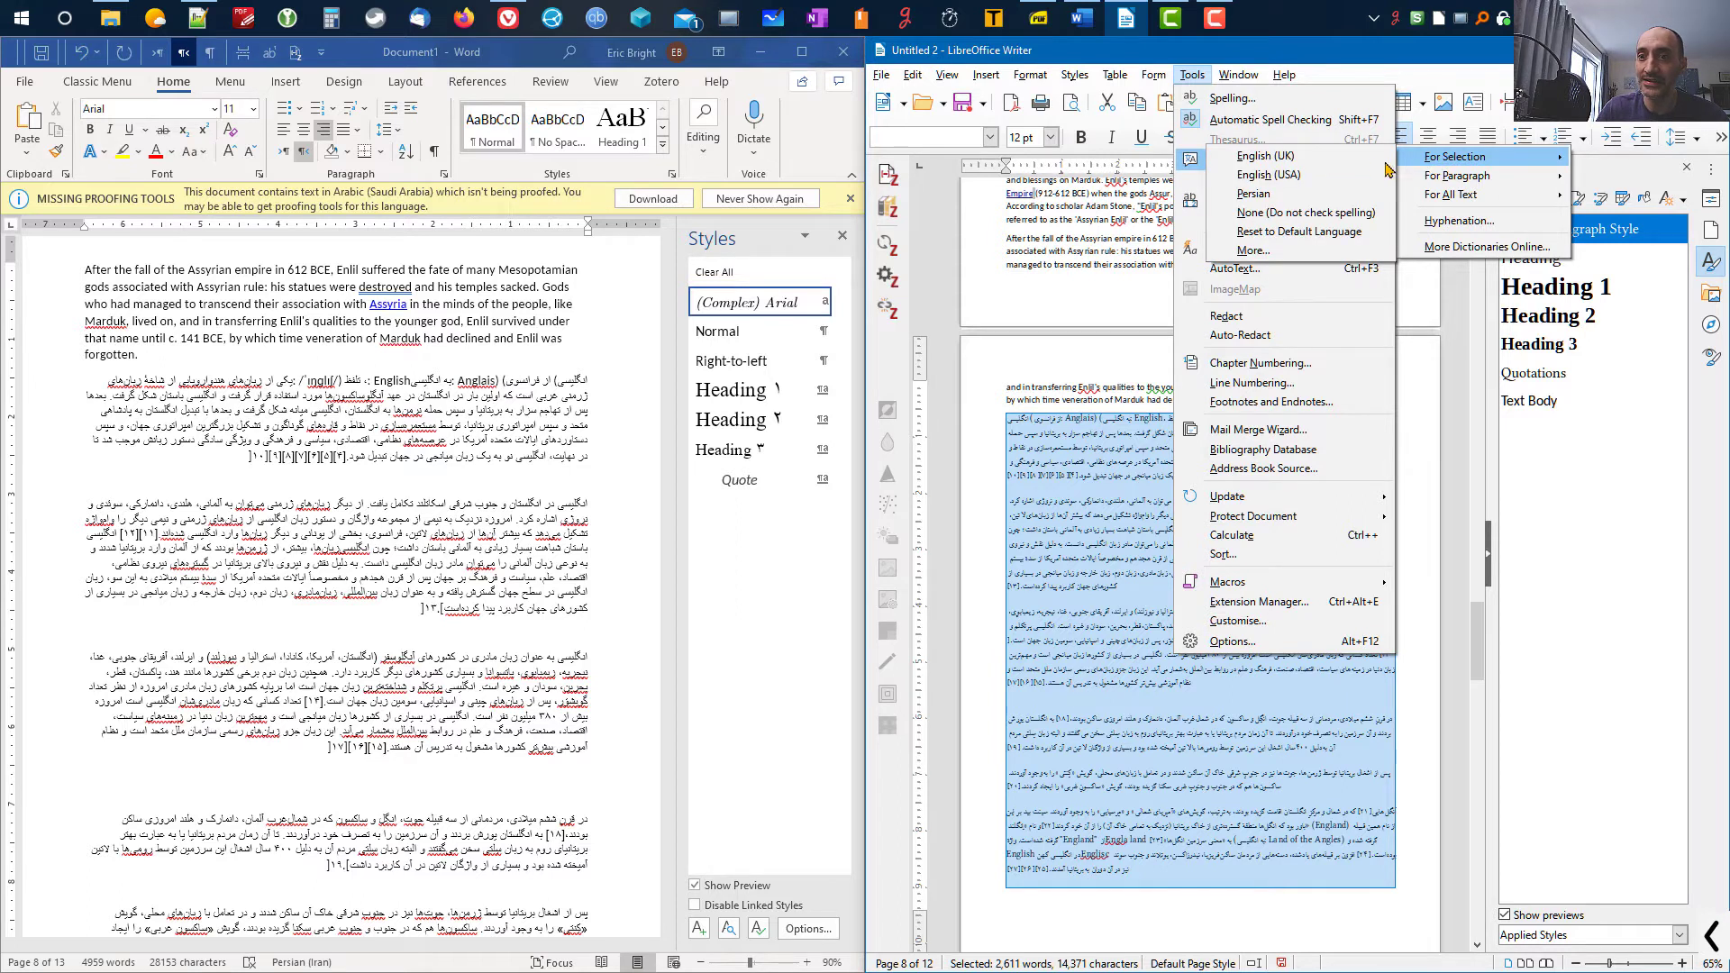
click(1262, 211)
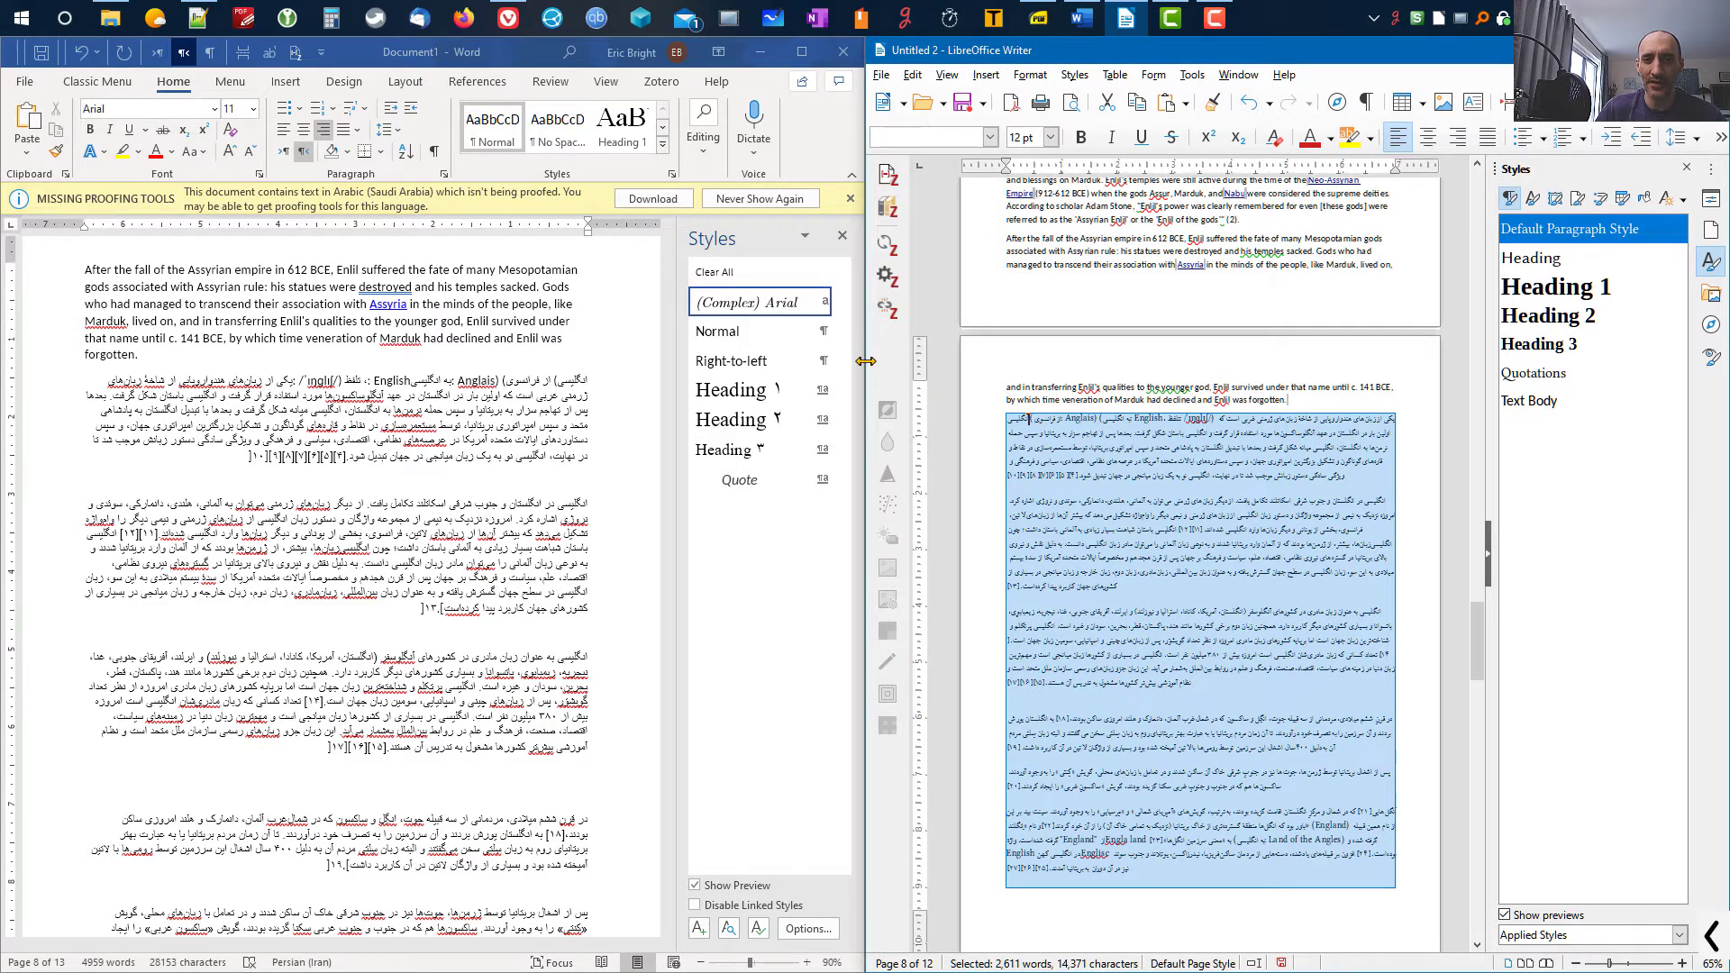
- Widen the Writer window to reach the direction controls, and make the selected Persian text right-to-left with right alignment
drag(866, 360, 701, 365)
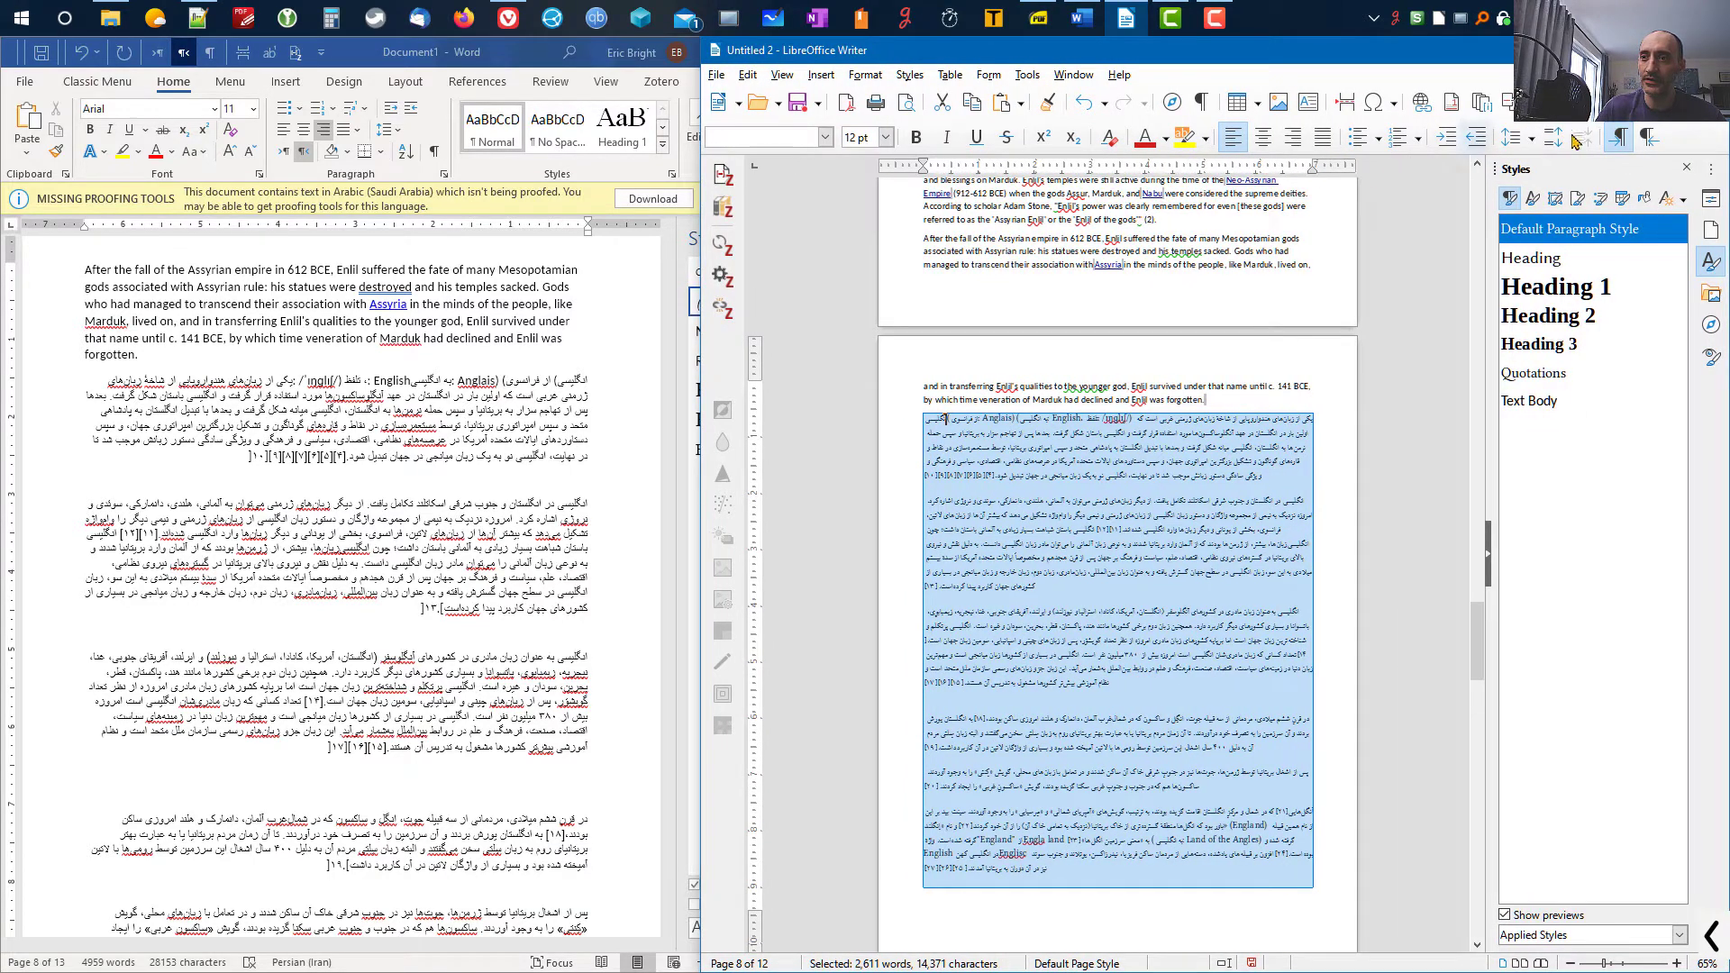
click(1648, 137)
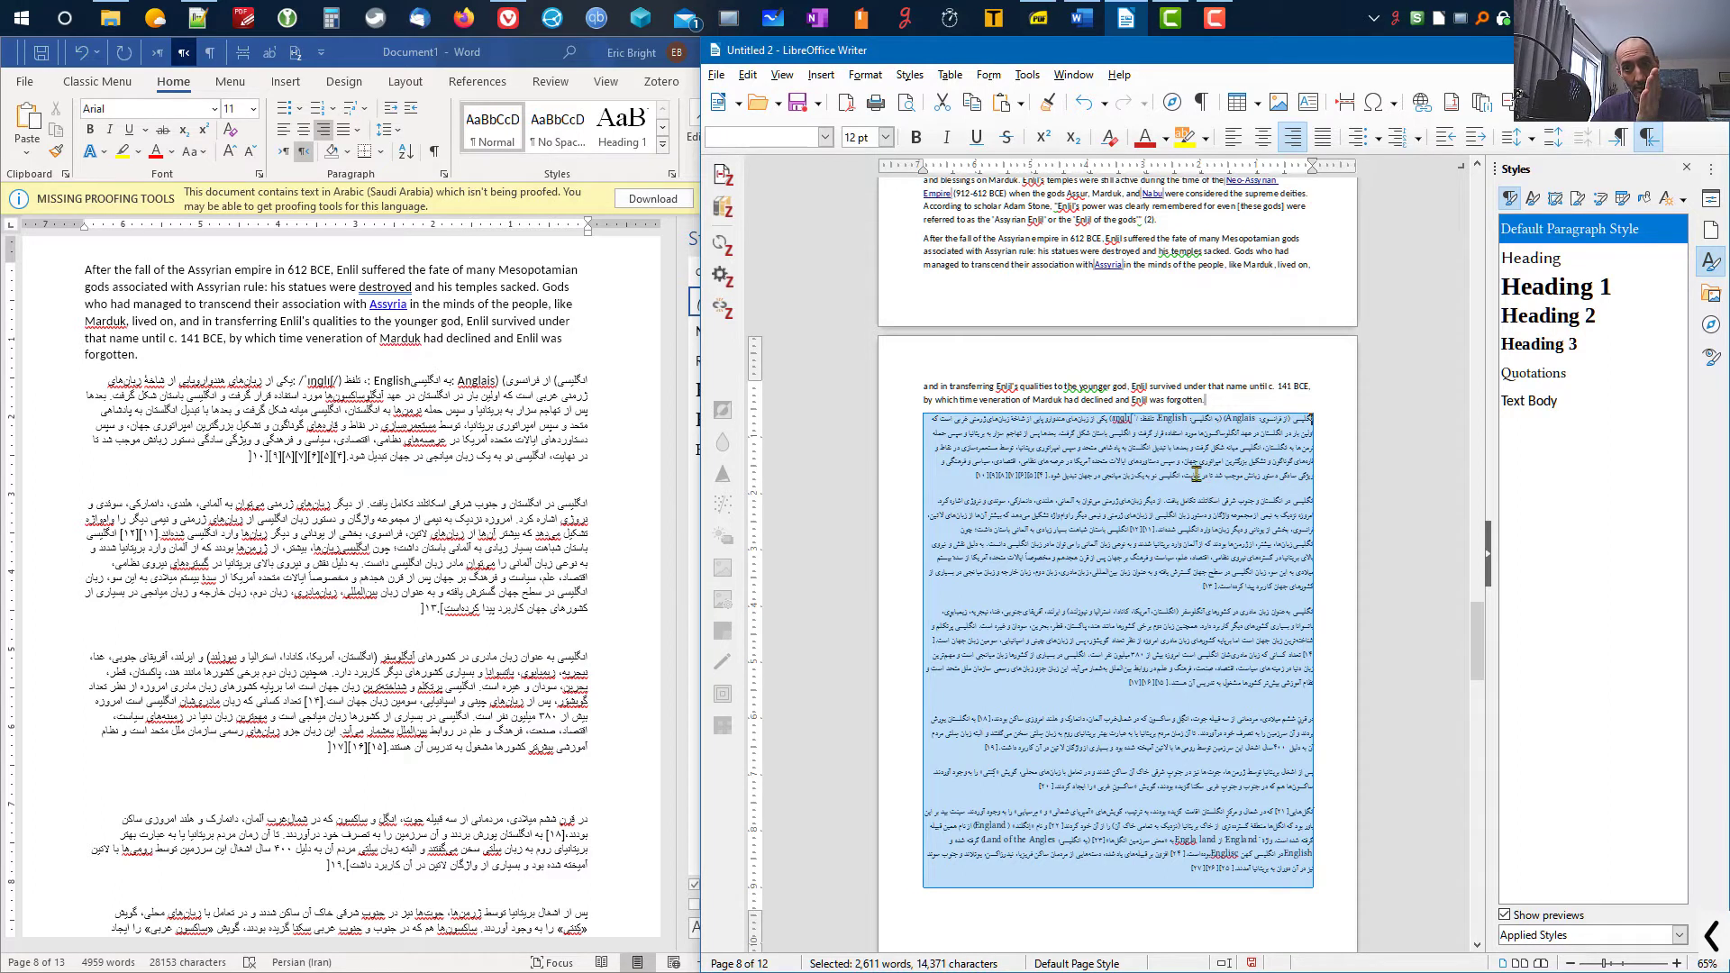
click(1292, 139)
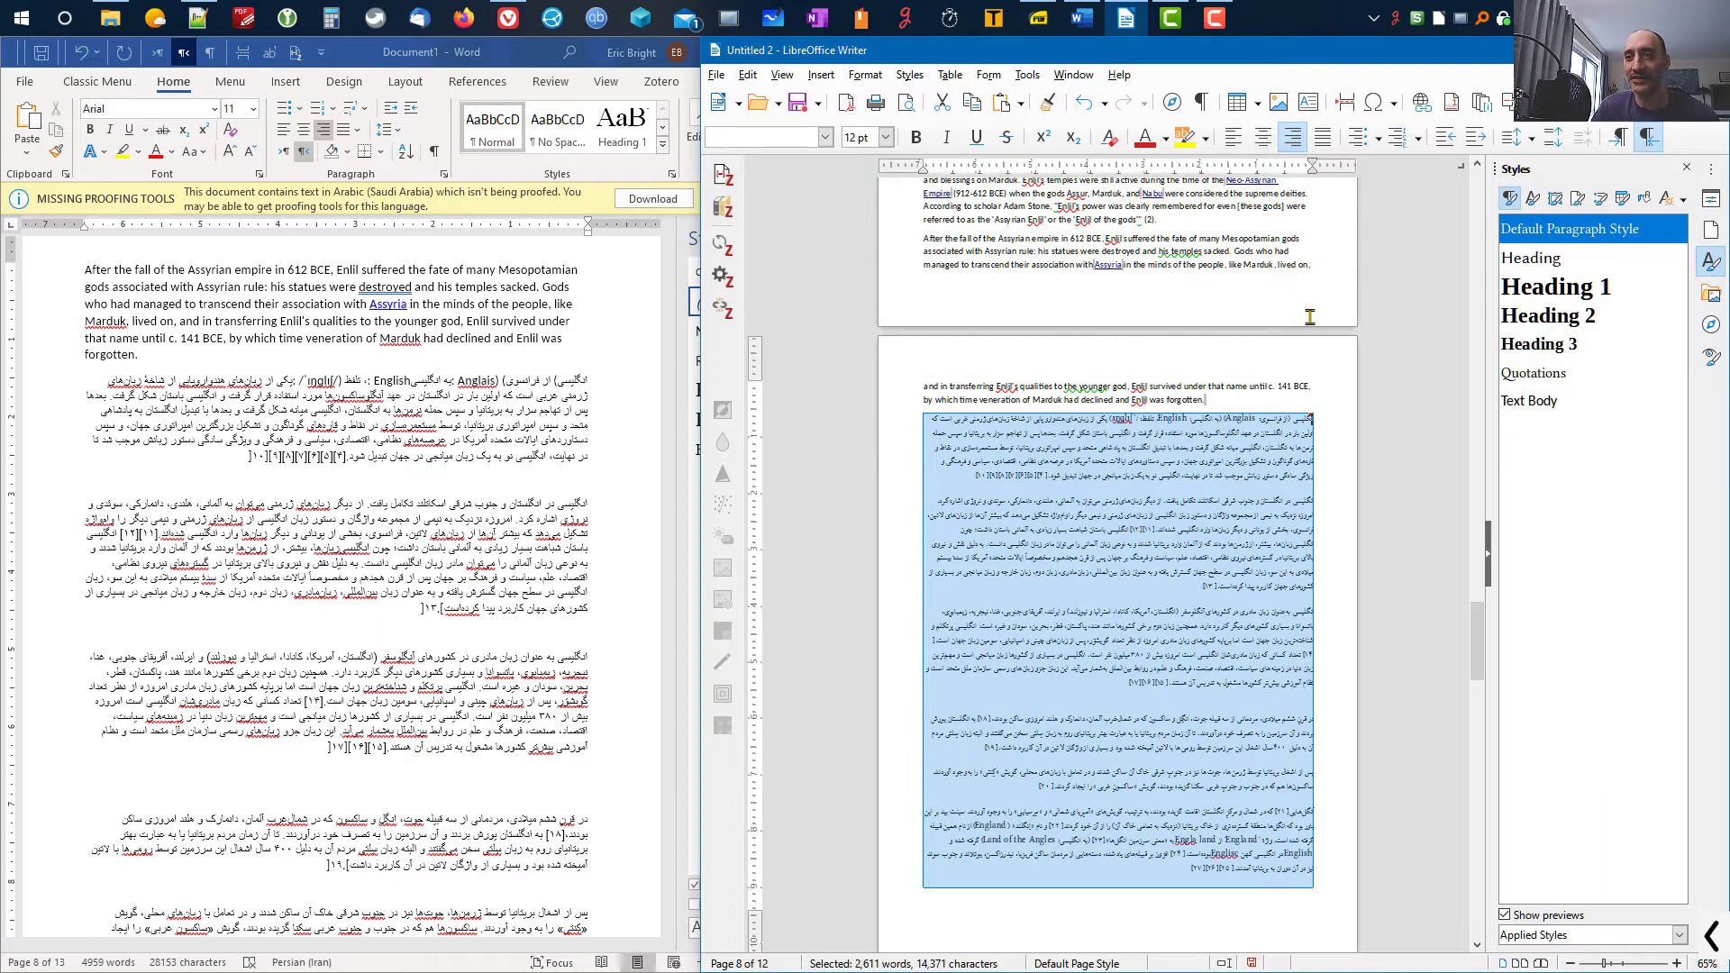
click(1208, 500)
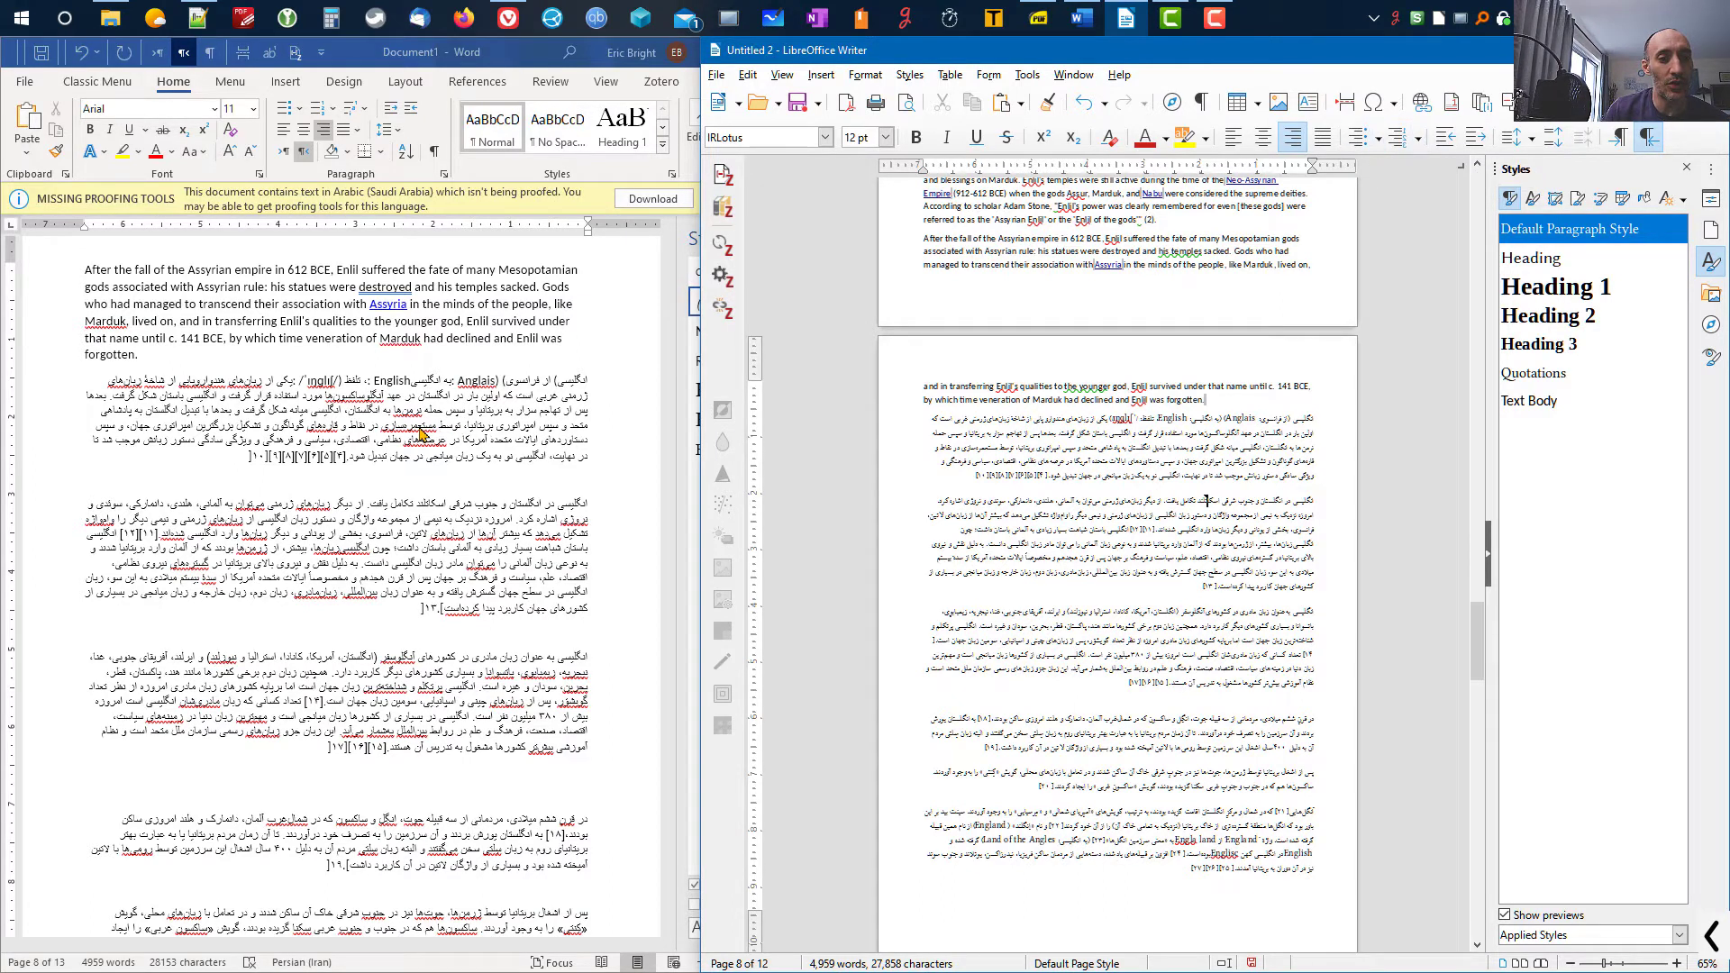
- Enlarge the Writer document view to 95% and bring its Persian paragraphs into view for comparison with the Word document
click(421, 433)
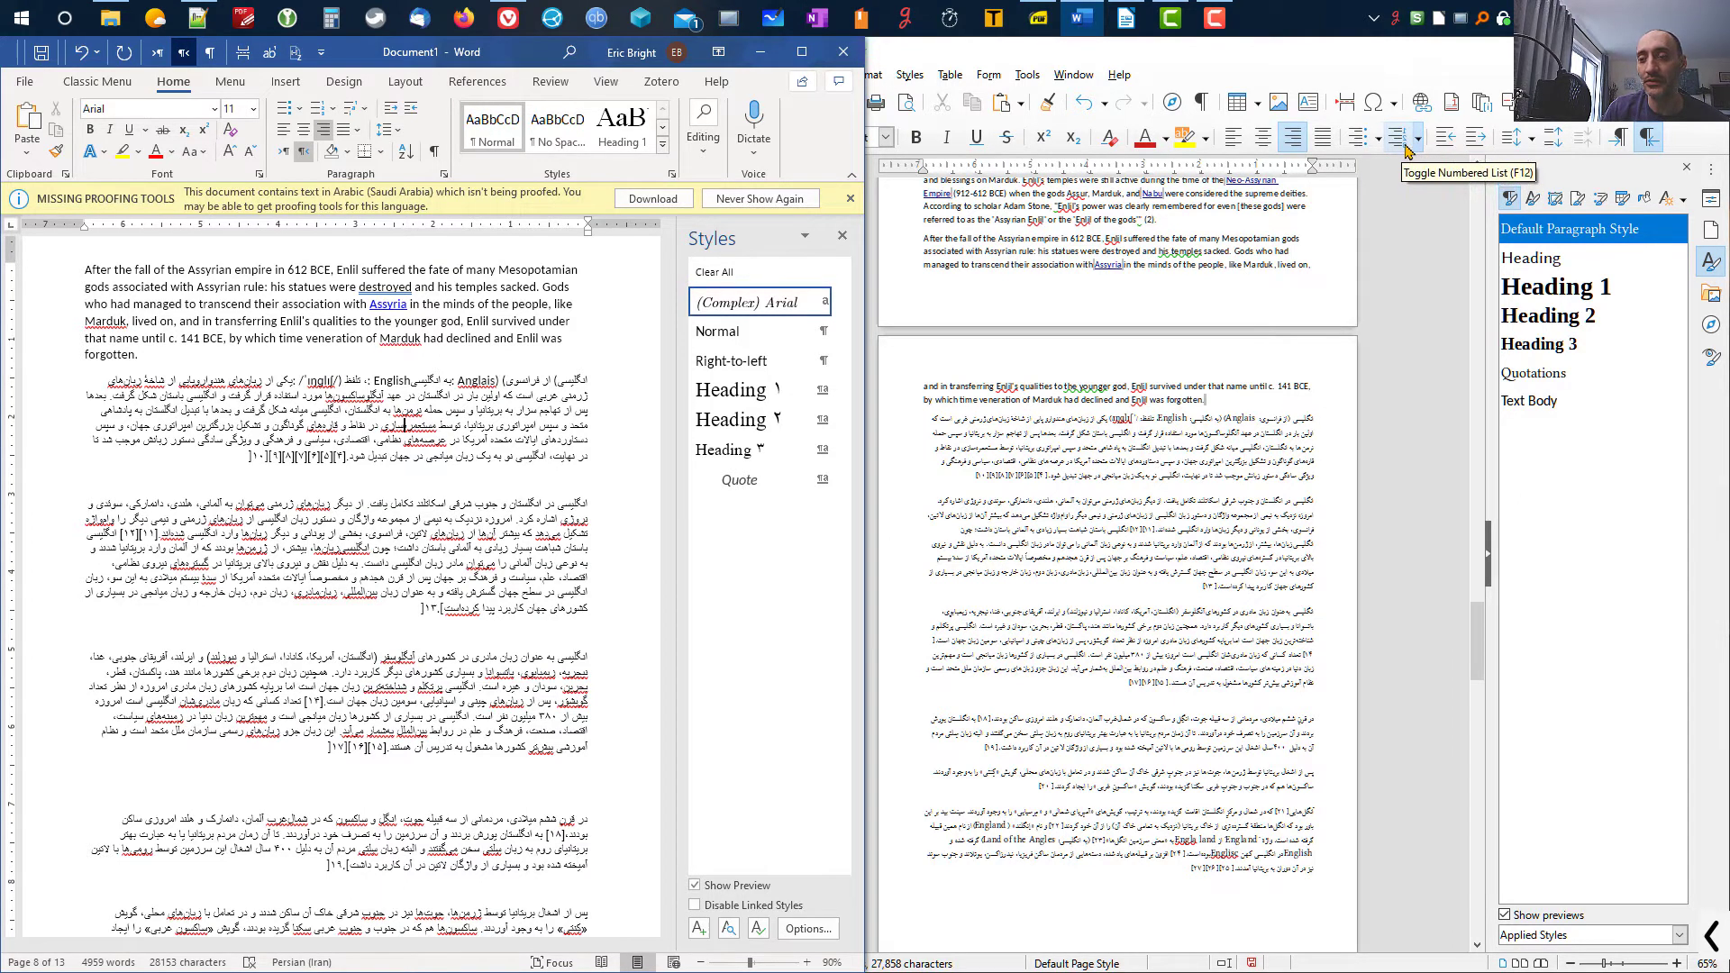
click(1271, 478)
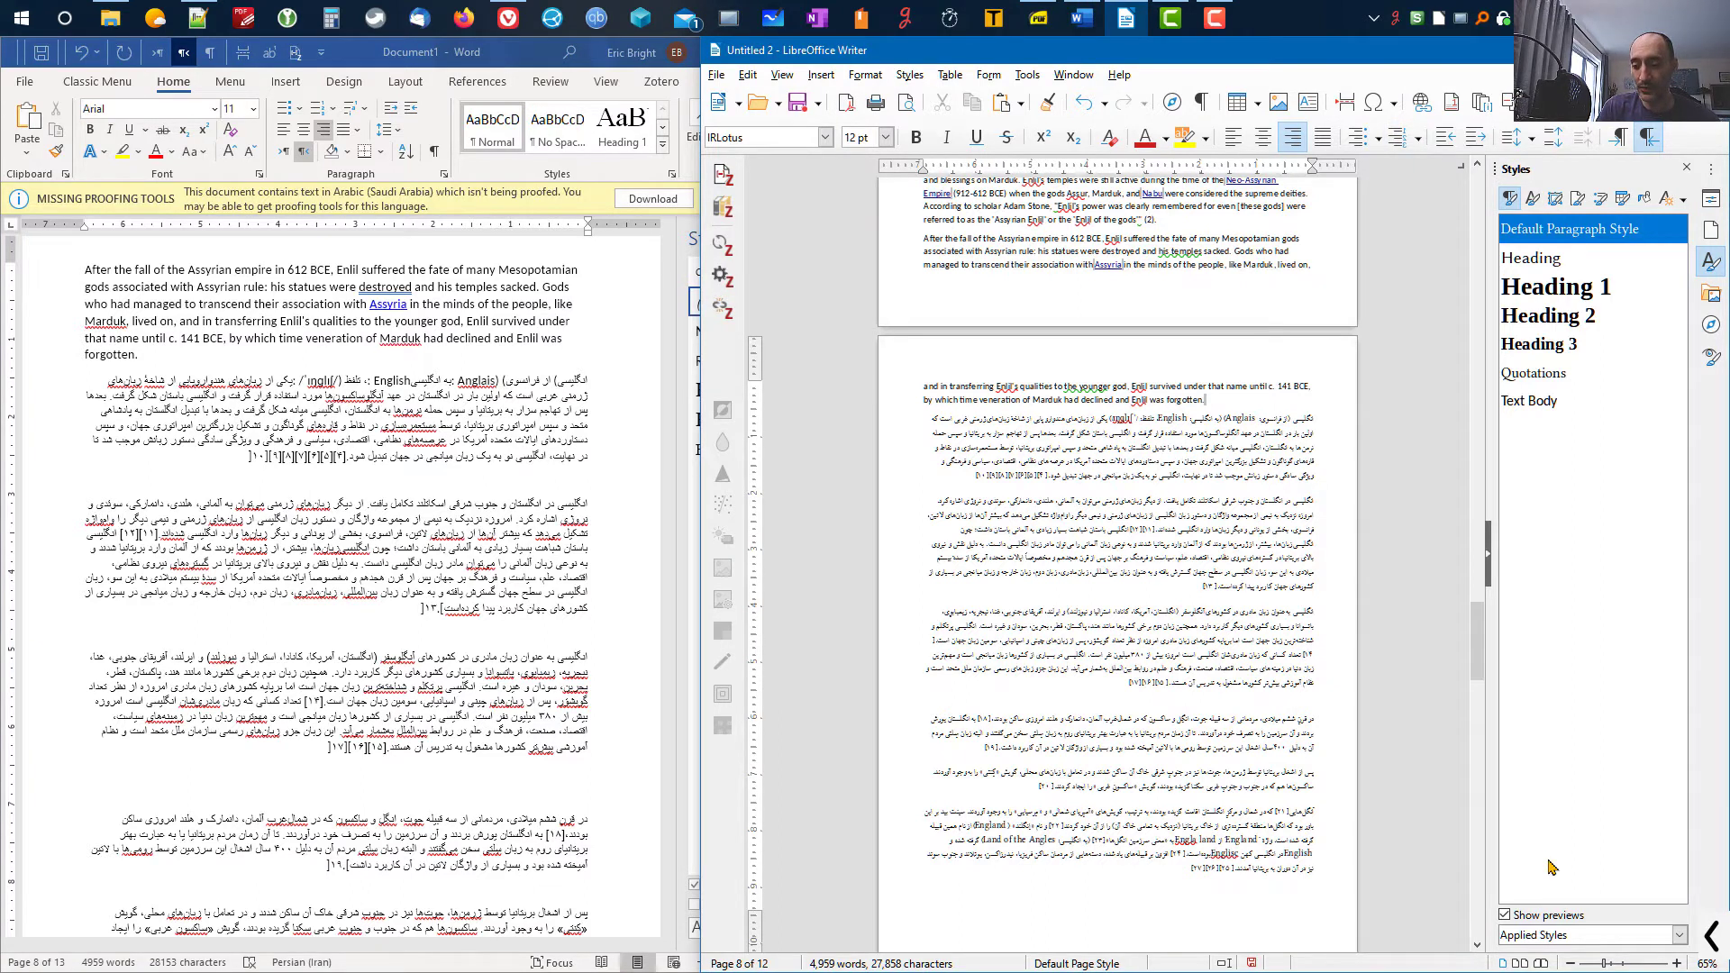
click(1678, 964)
click(1677, 963)
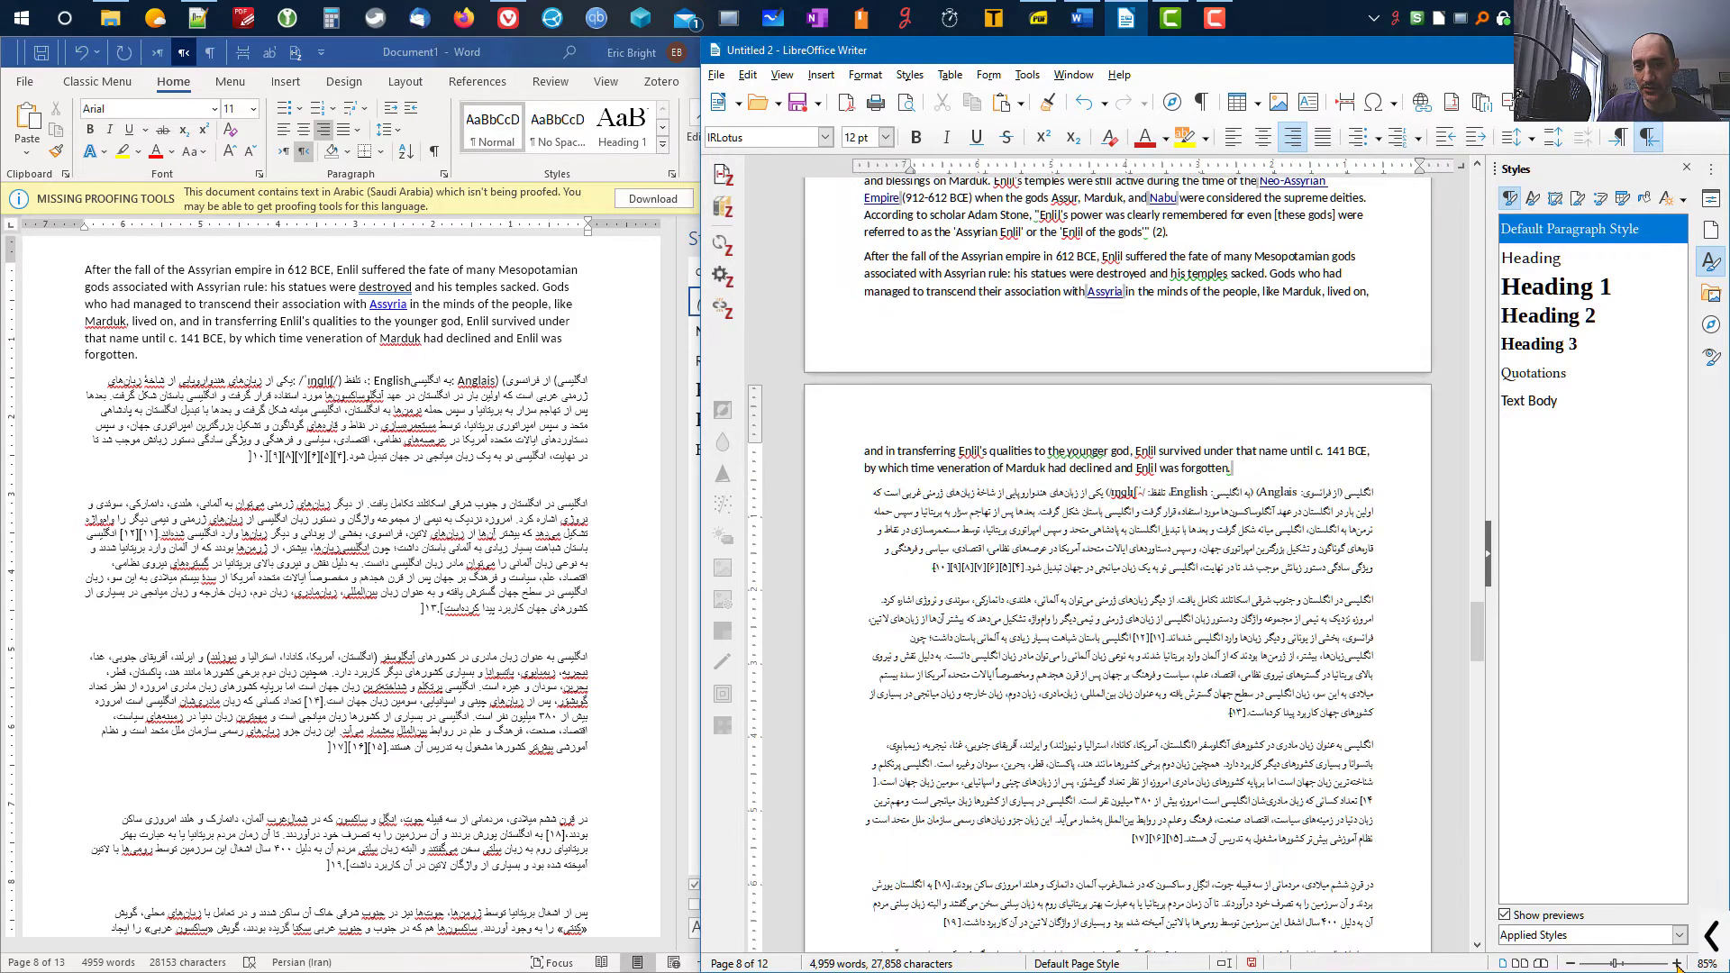
click(1677, 963)
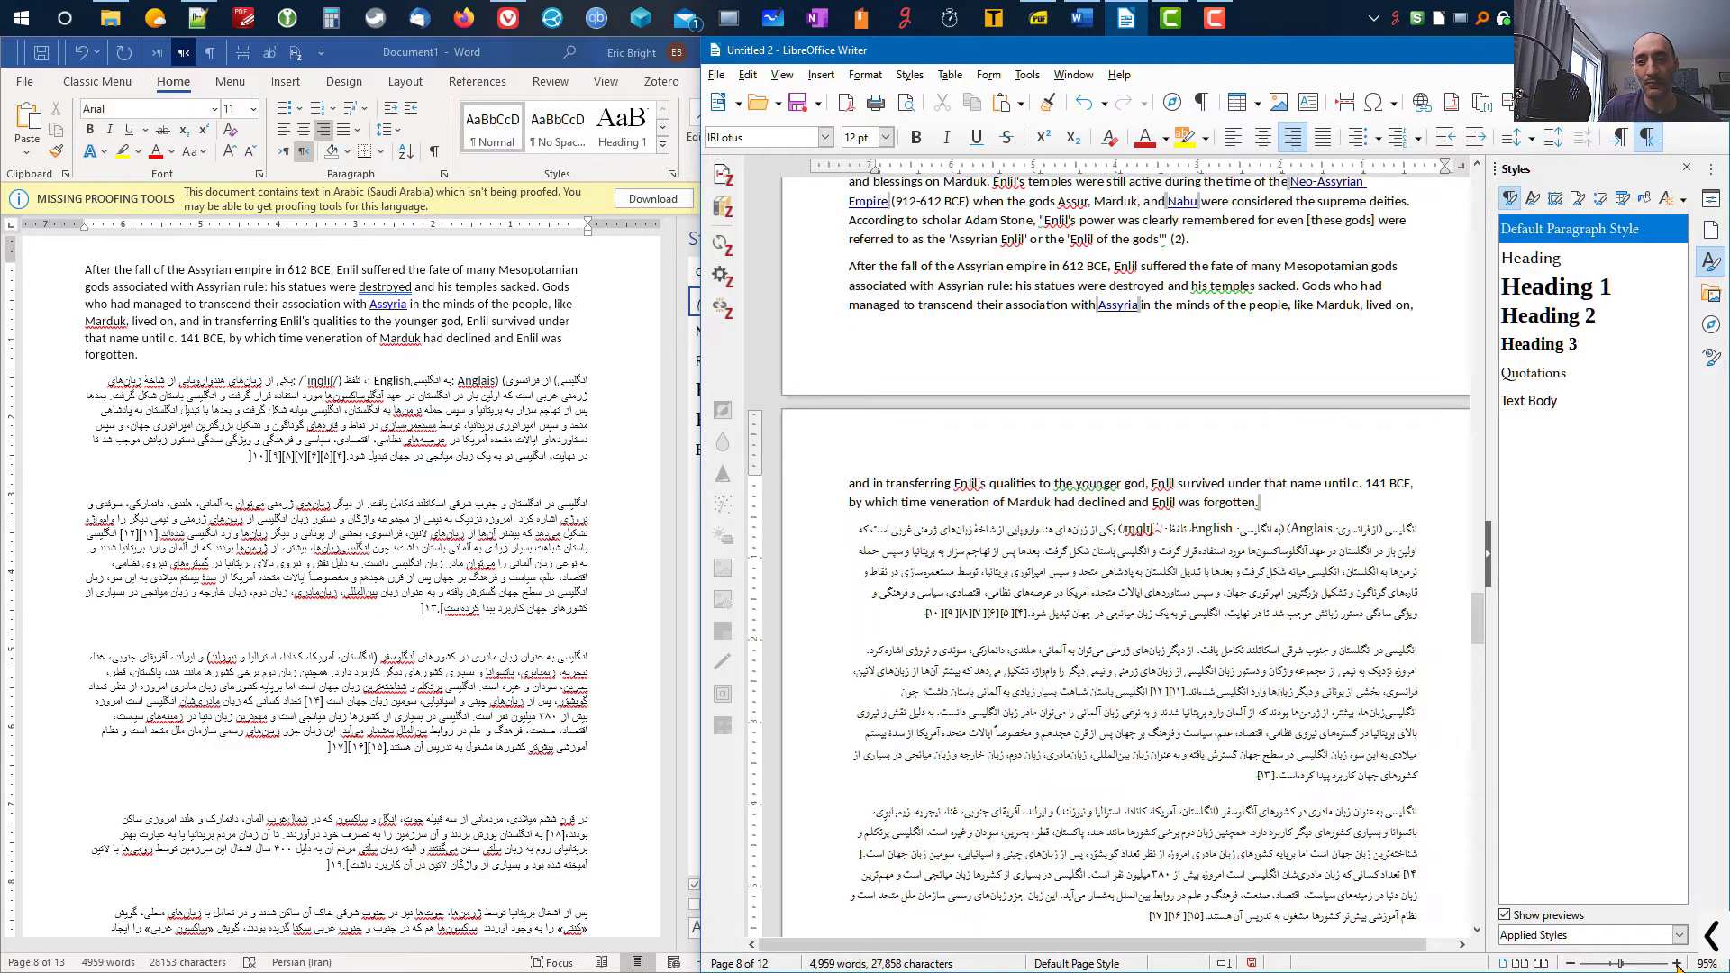
scroll(1218, 575, down, 2)
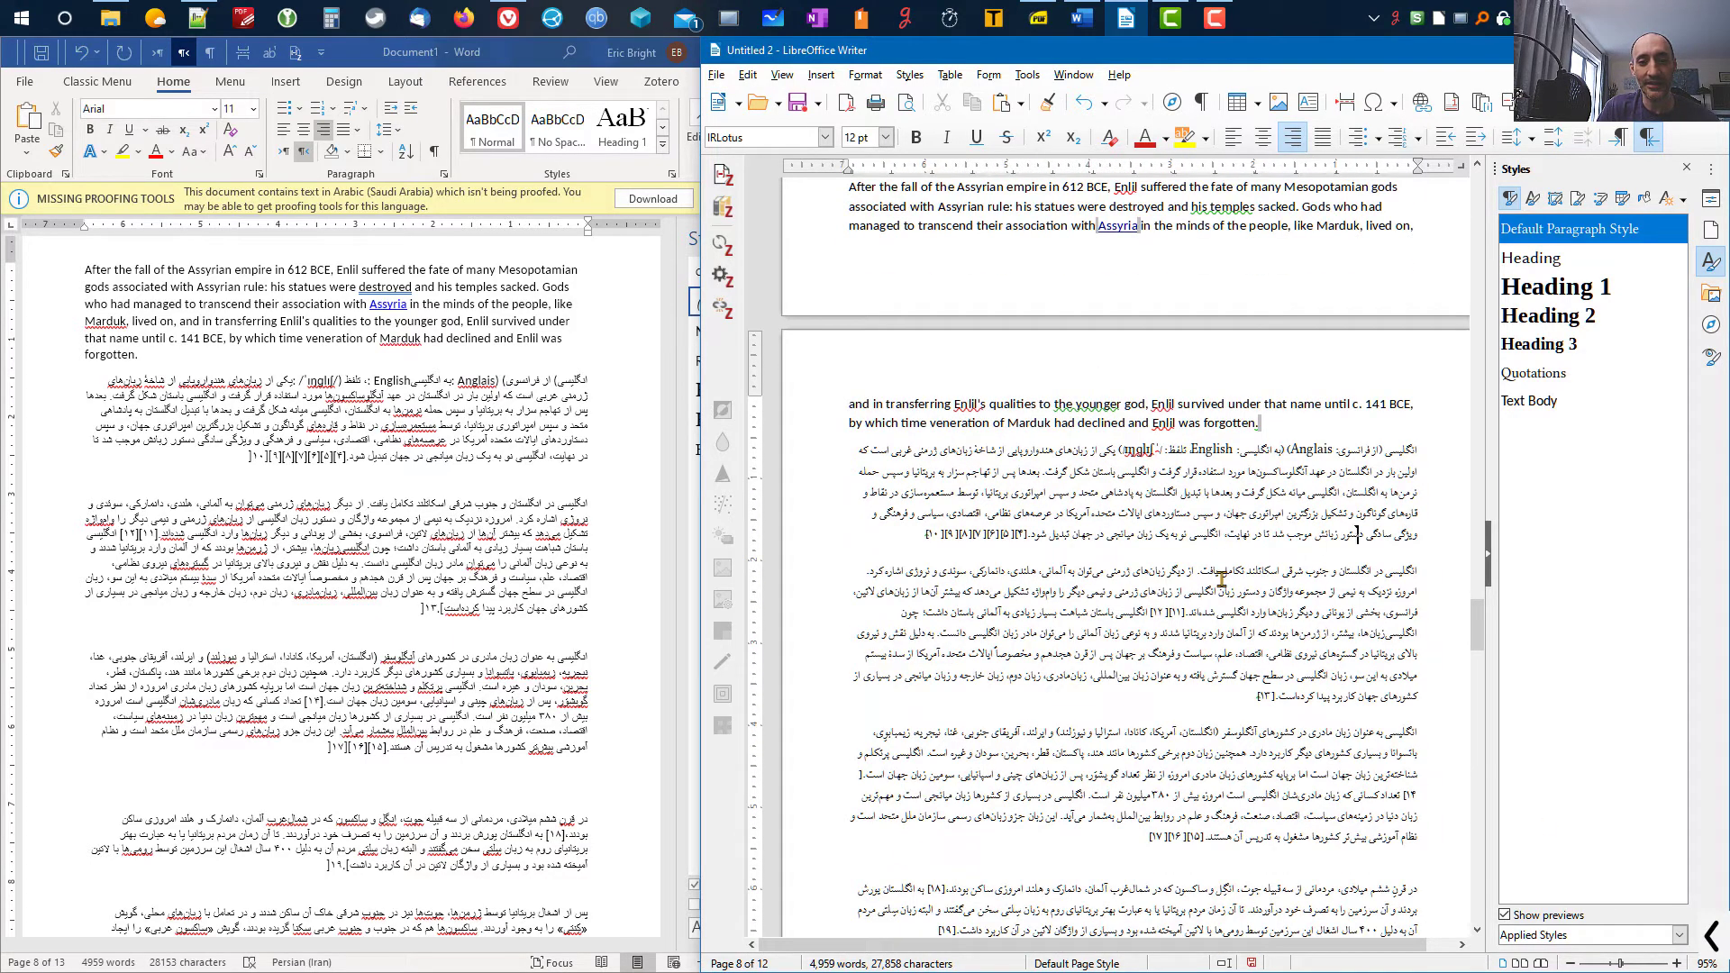
scroll(1222, 579, down, 1)
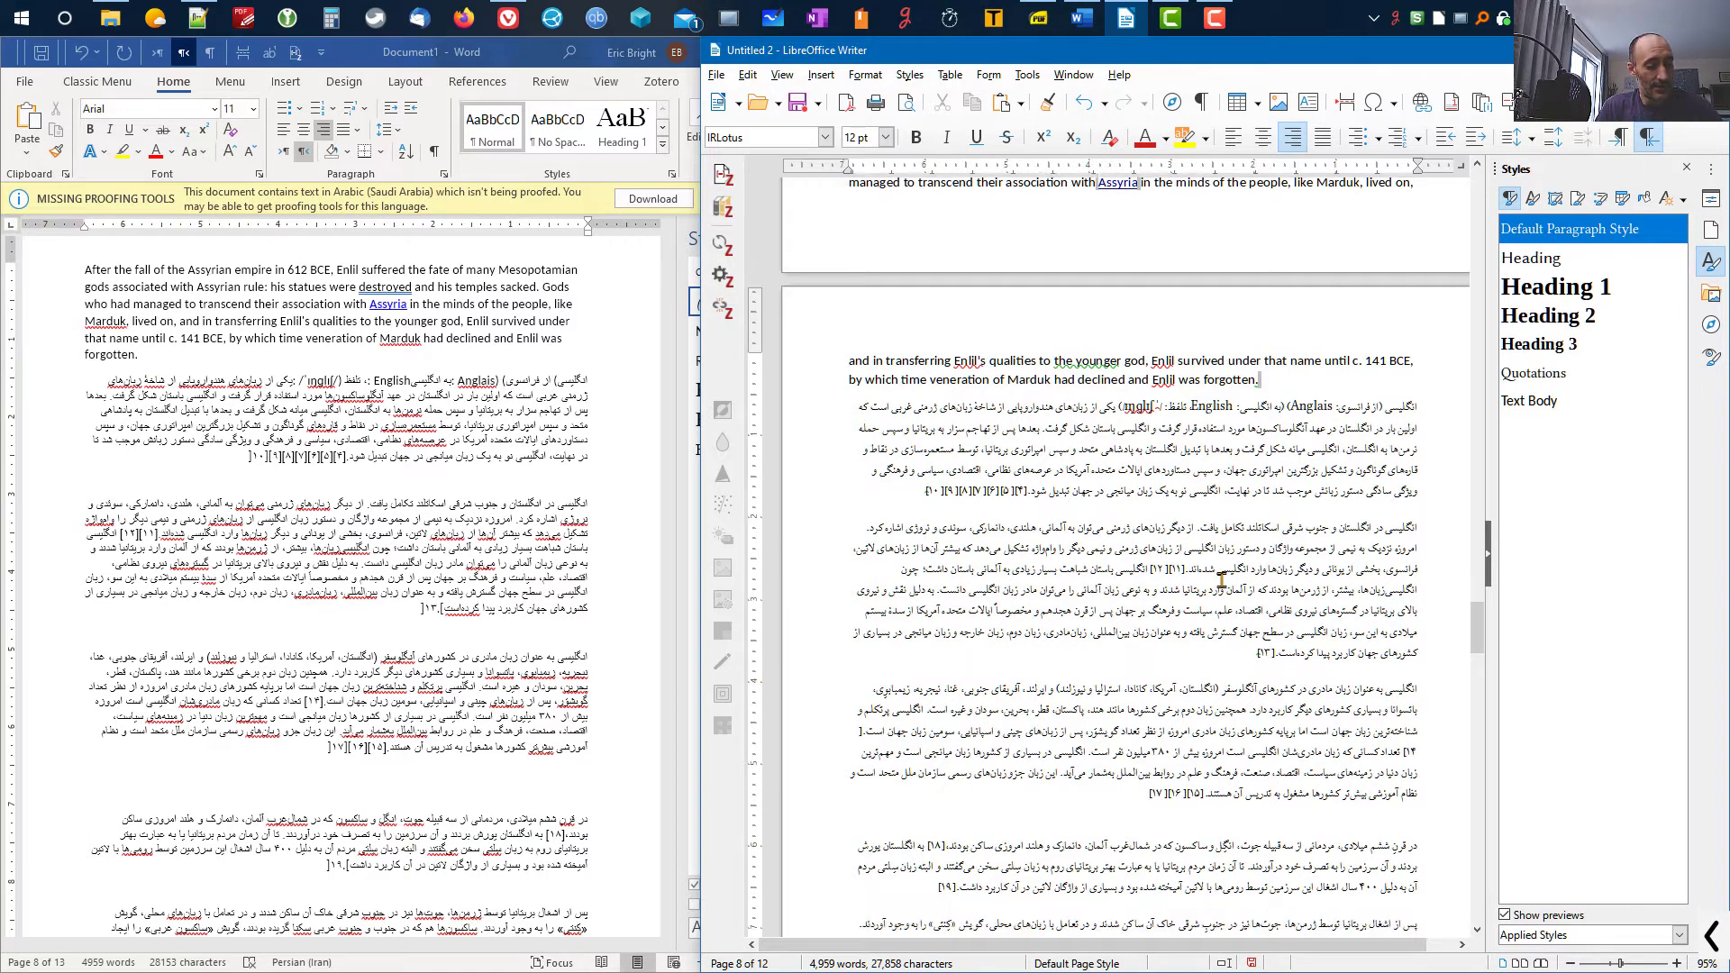
- Mark the closing reference brackets at the Persian paragraph ends in Word and Writer in red for comparison, and clear the marks
key(ctrl+alt+g)
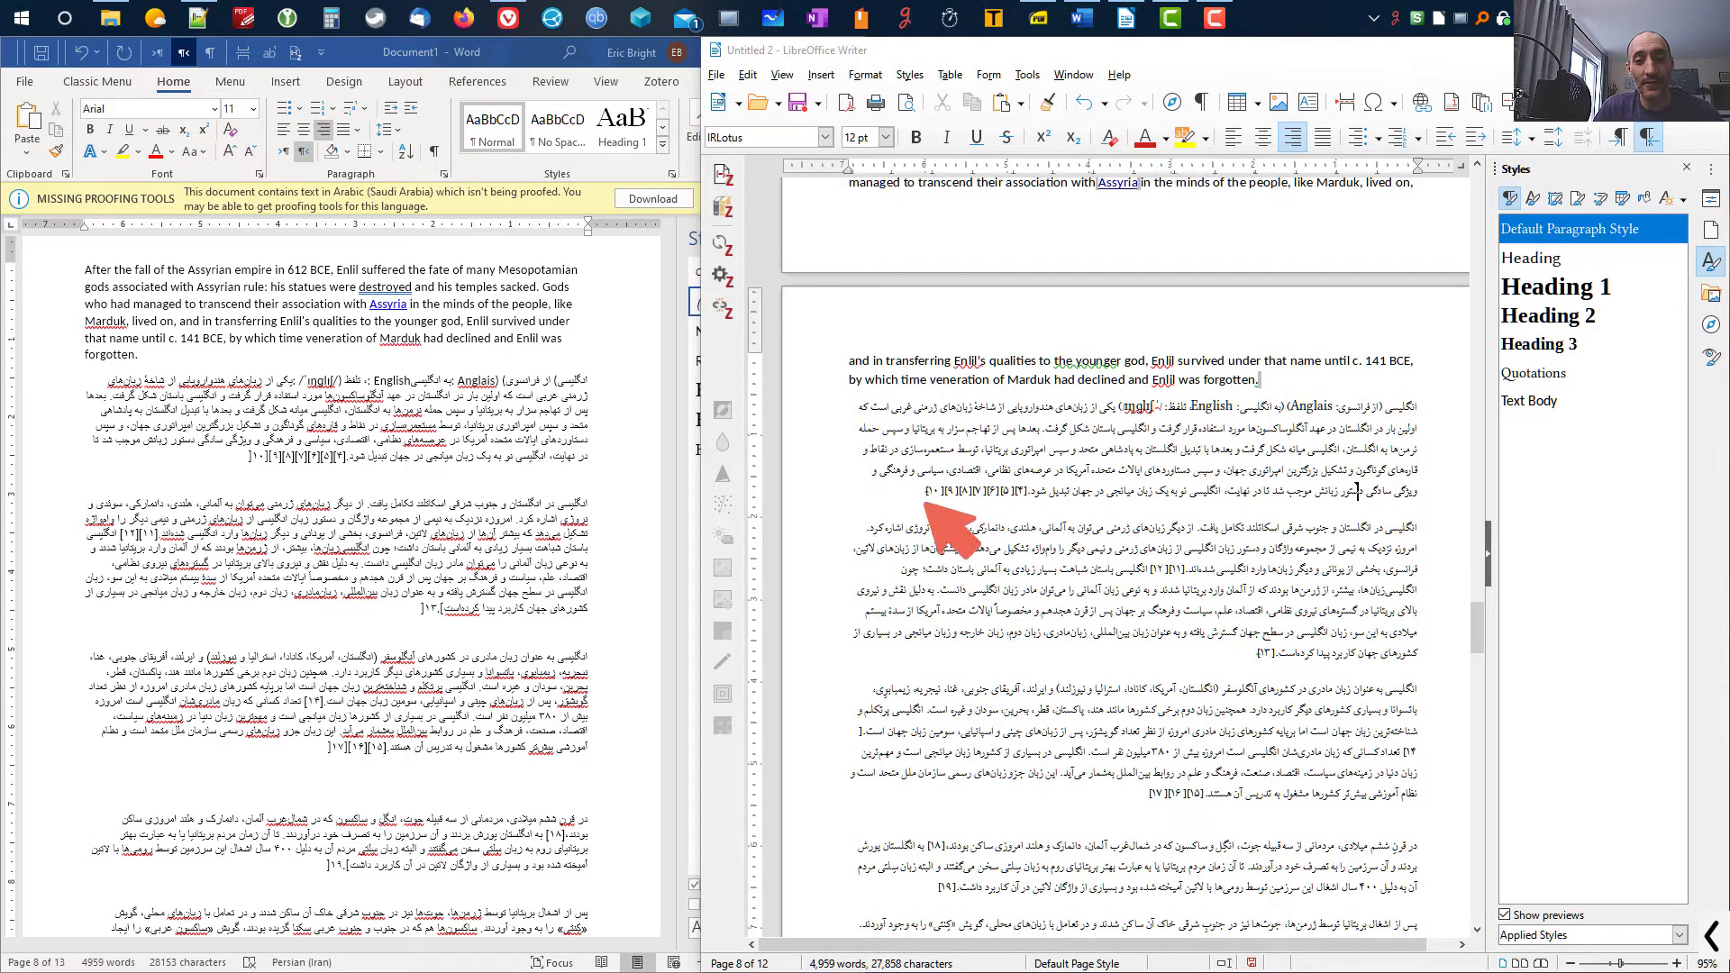
drag(925, 502, 956, 503)
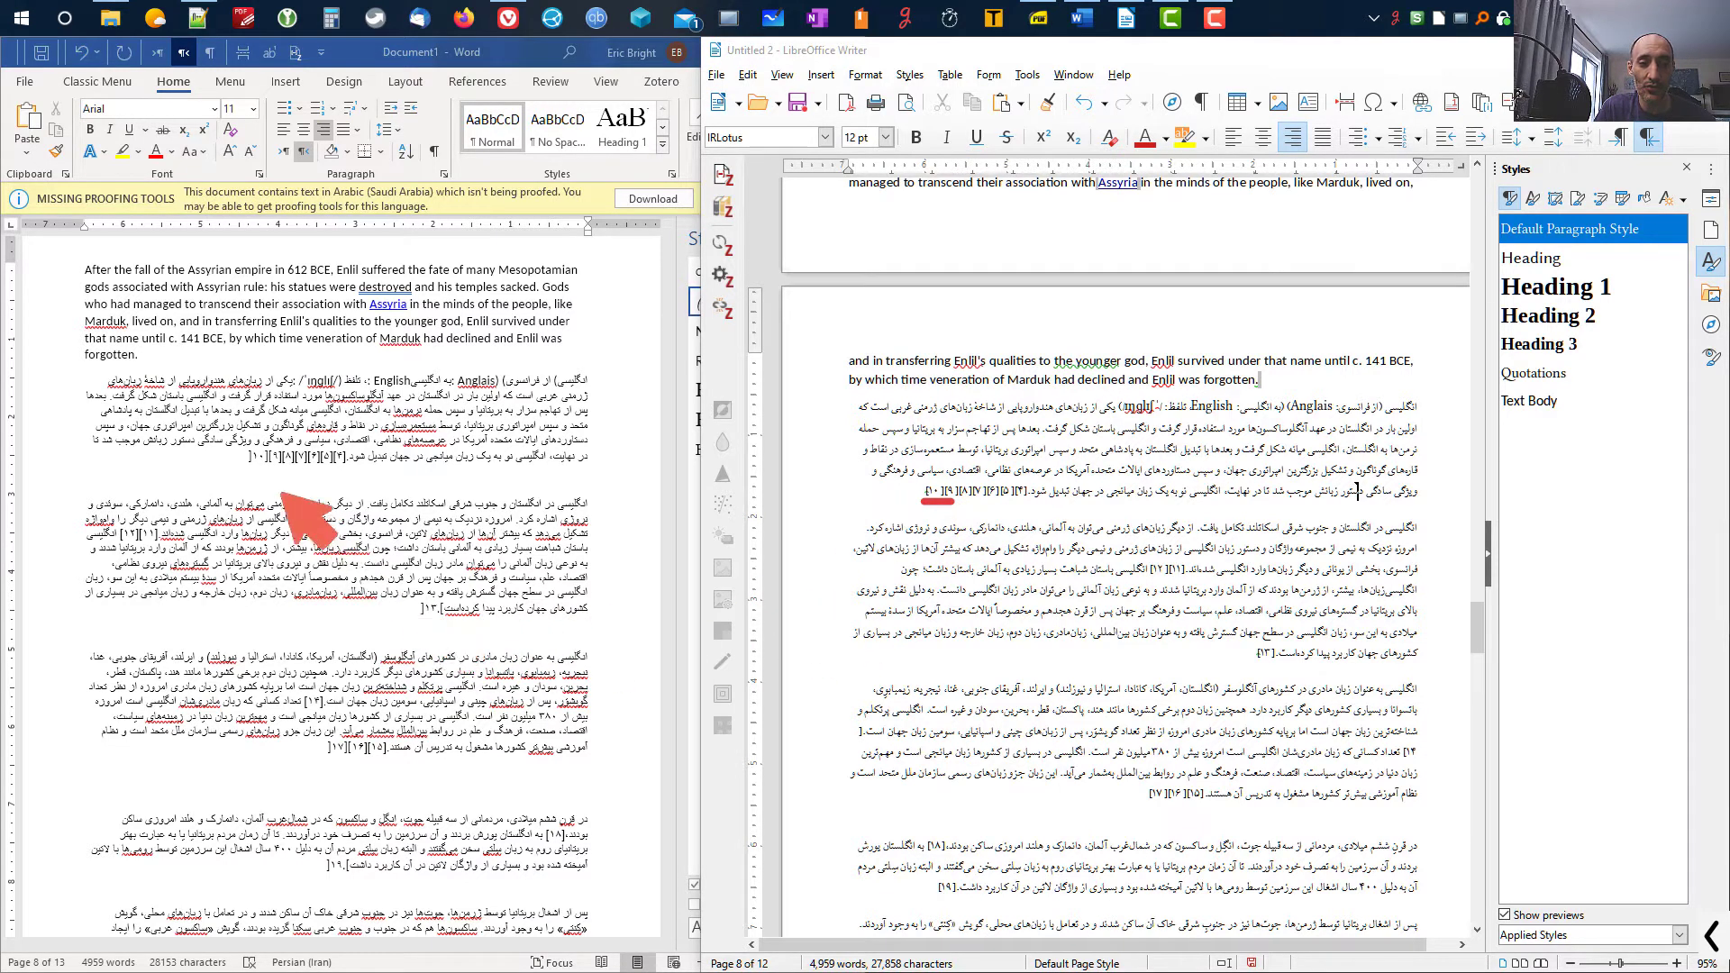
drag(242, 468, 262, 472)
click(420, 618)
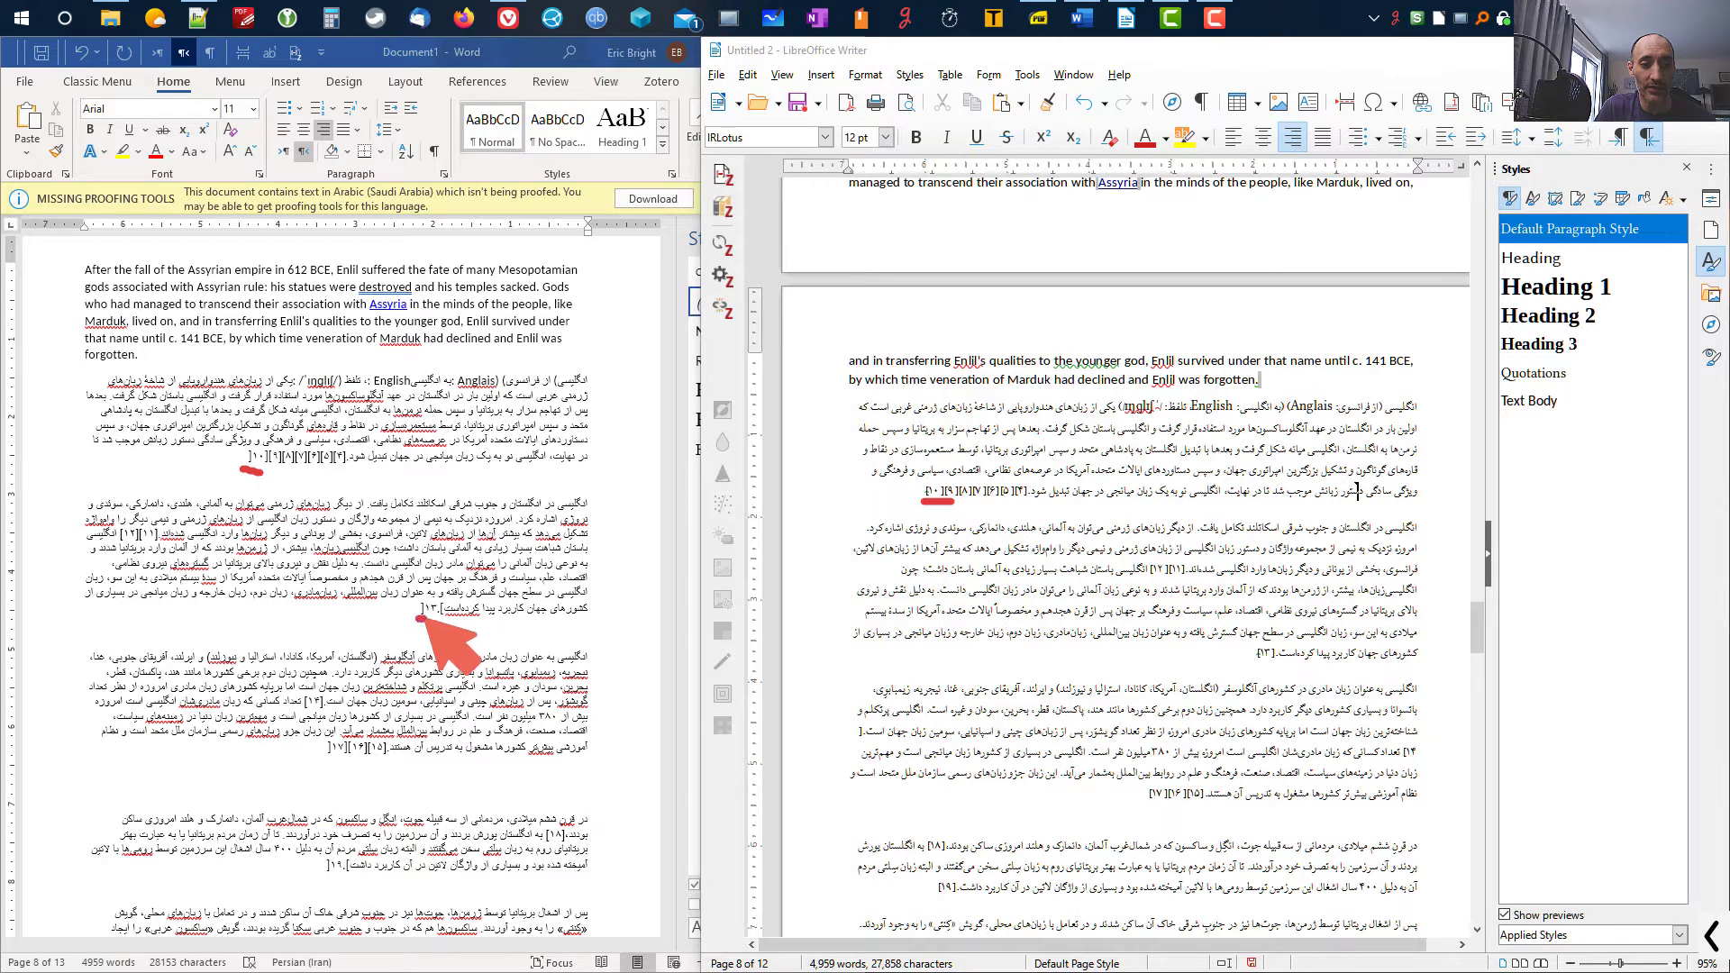
drag(321, 758, 332, 758)
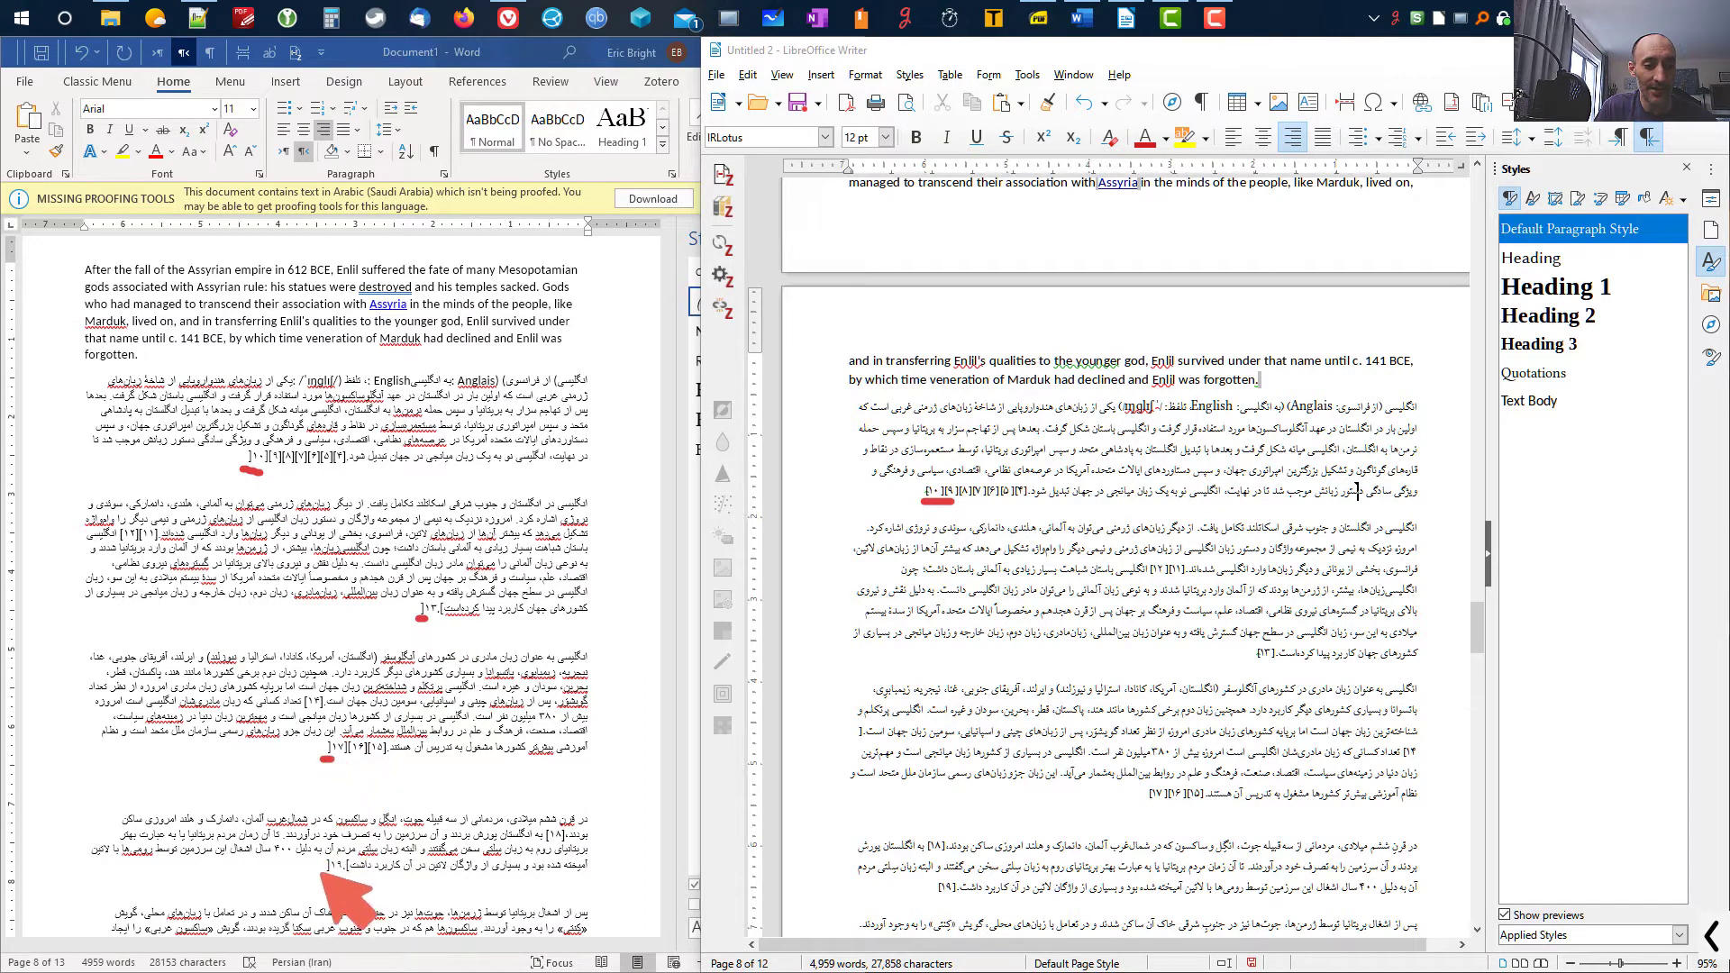
drag(325, 876, 343, 878)
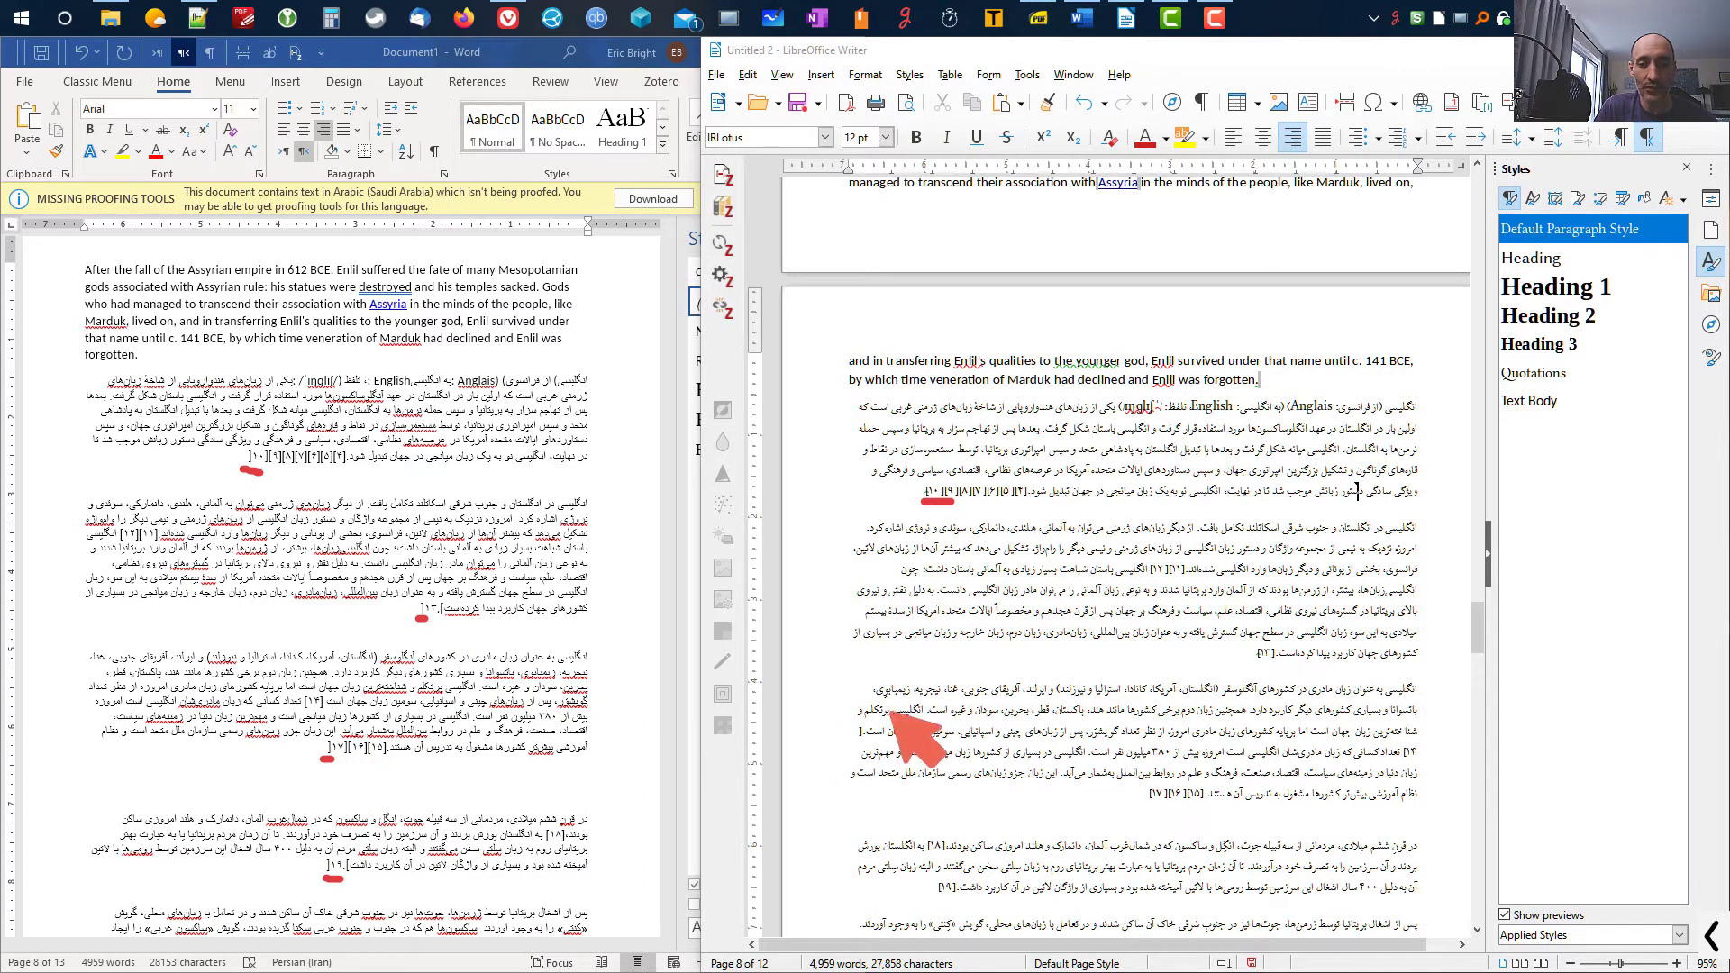
drag(1257, 664, 1277, 664)
drag(1135, 806, 1162, 808)
drag(937, 895, 957, 897)
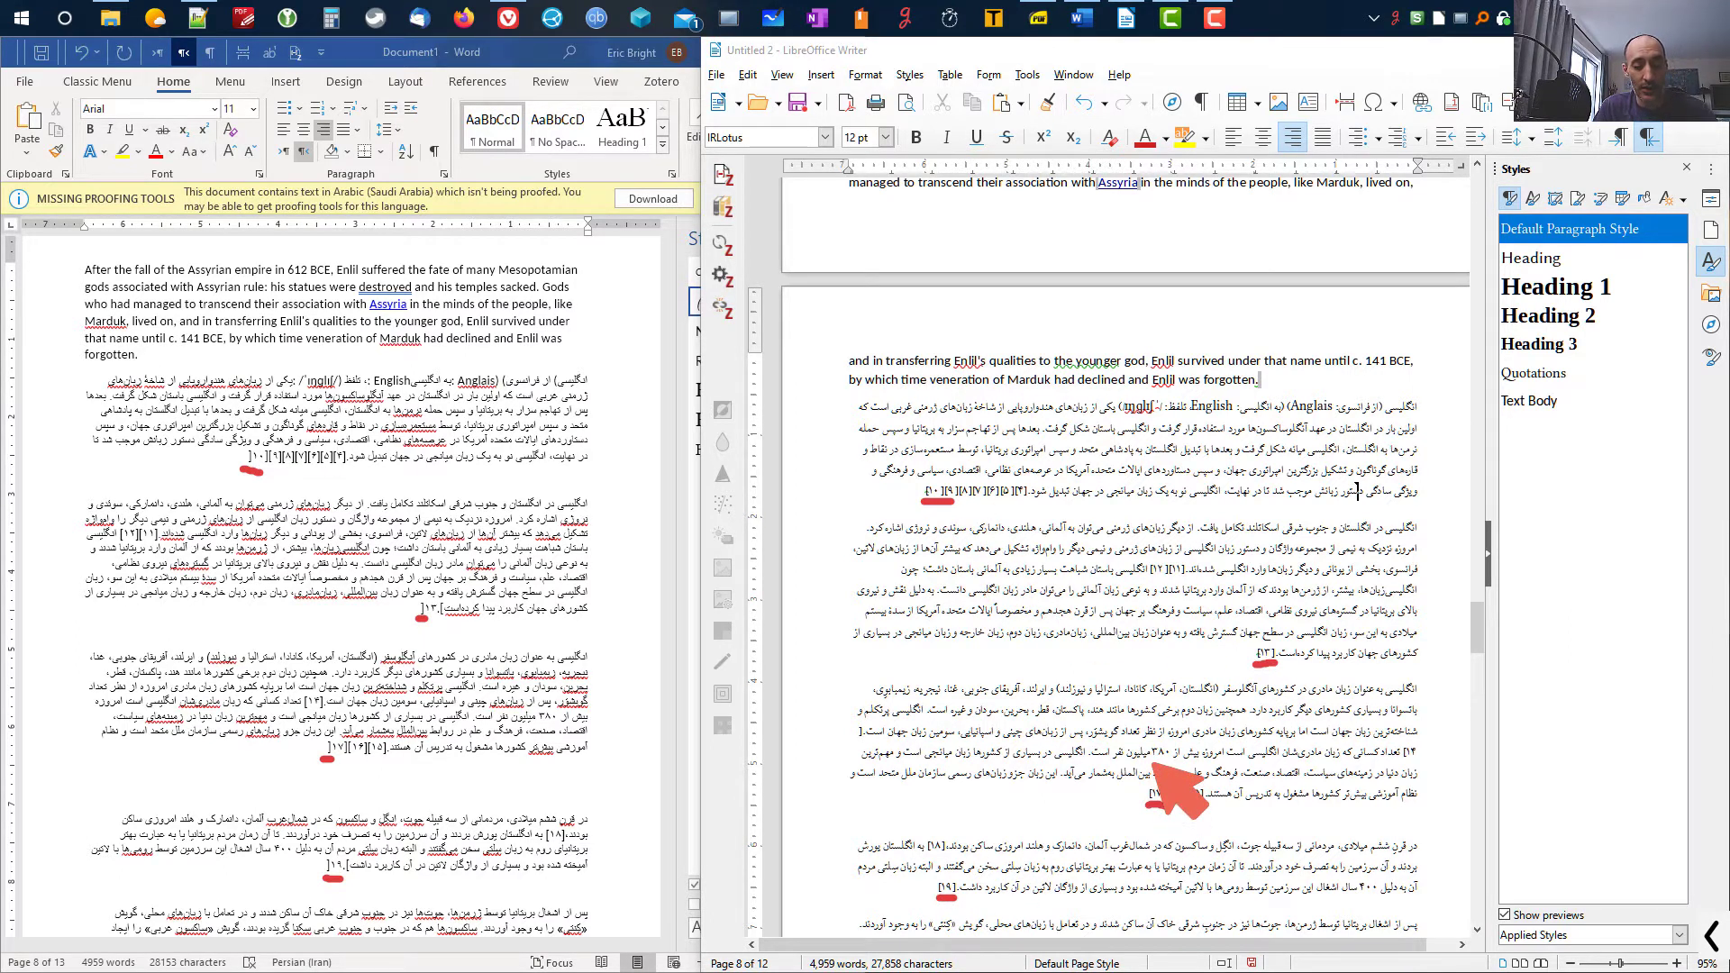
key(Delete)
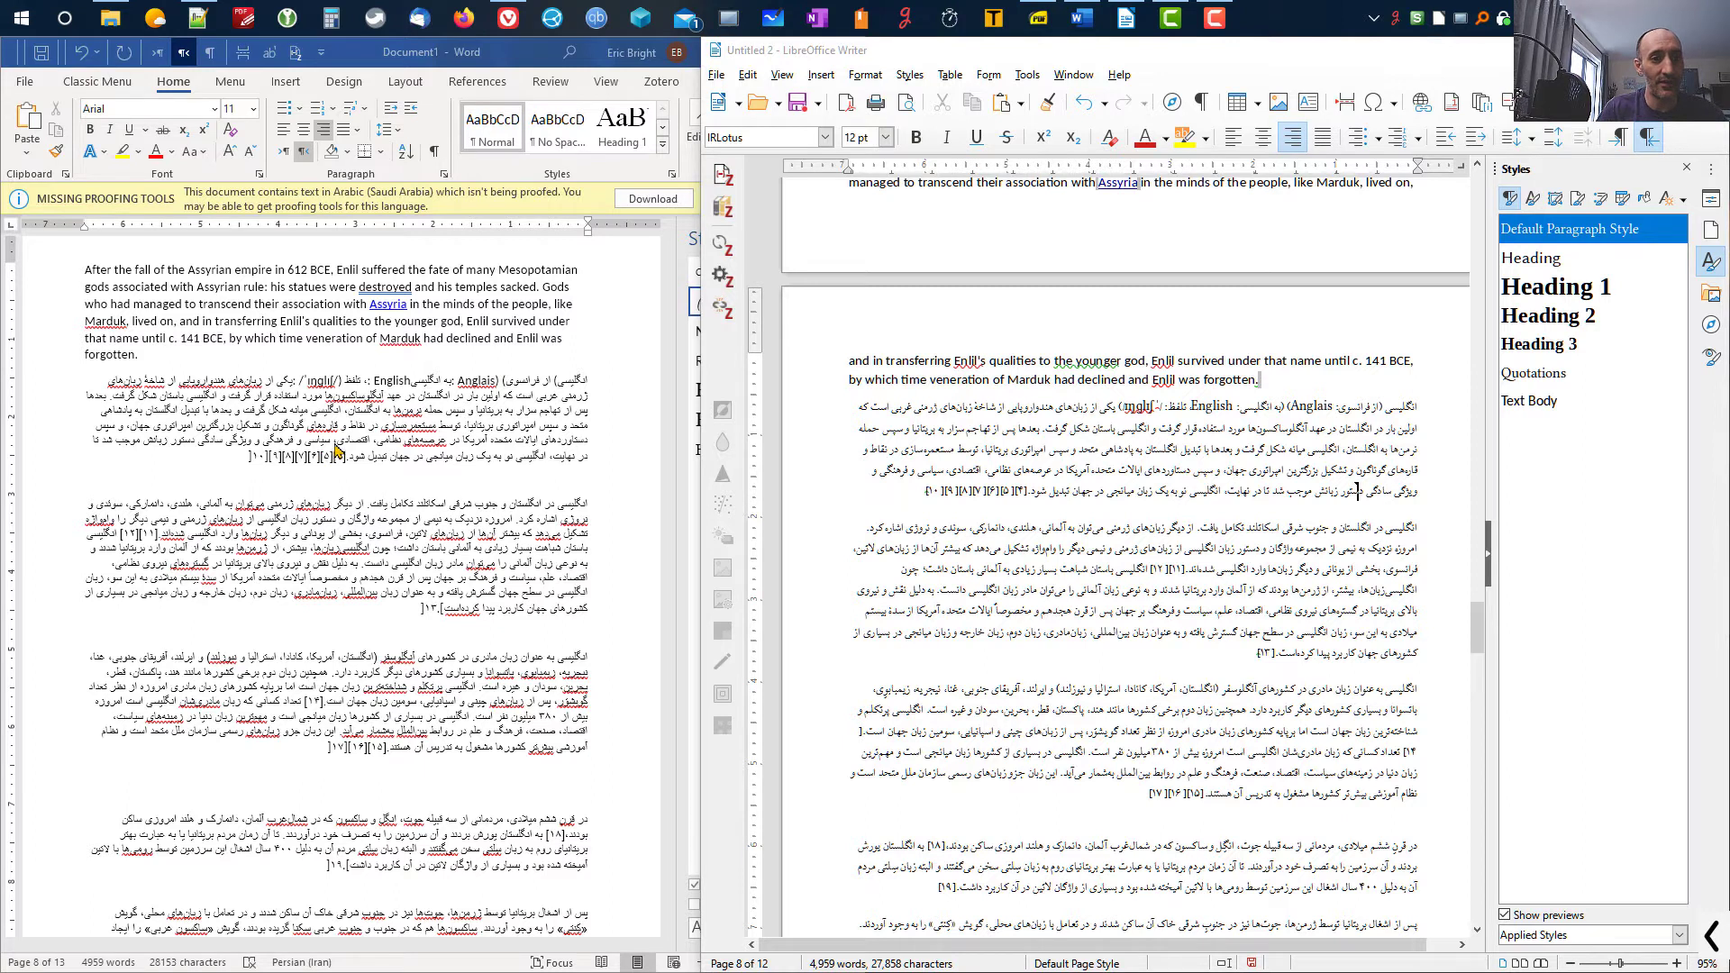
- Enlarge the Word document view to 140% and bring the starts of the right-to-left Persian lines into view
click(581, 390)
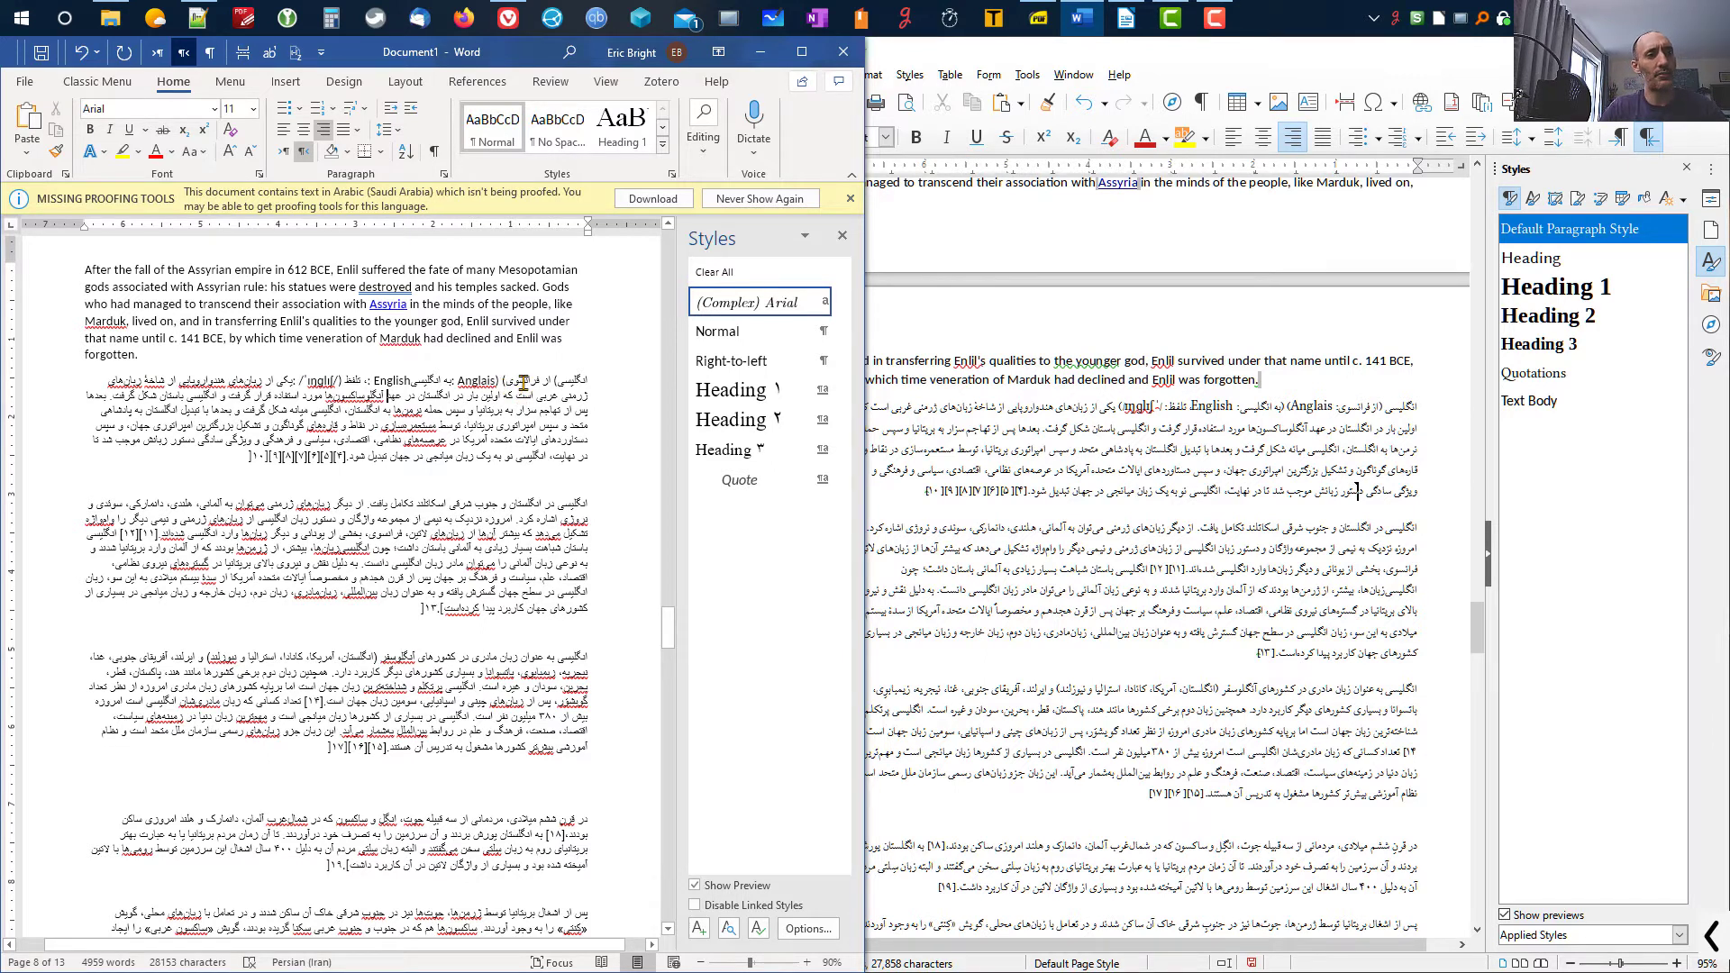
scroll(526, 394, down, 2)
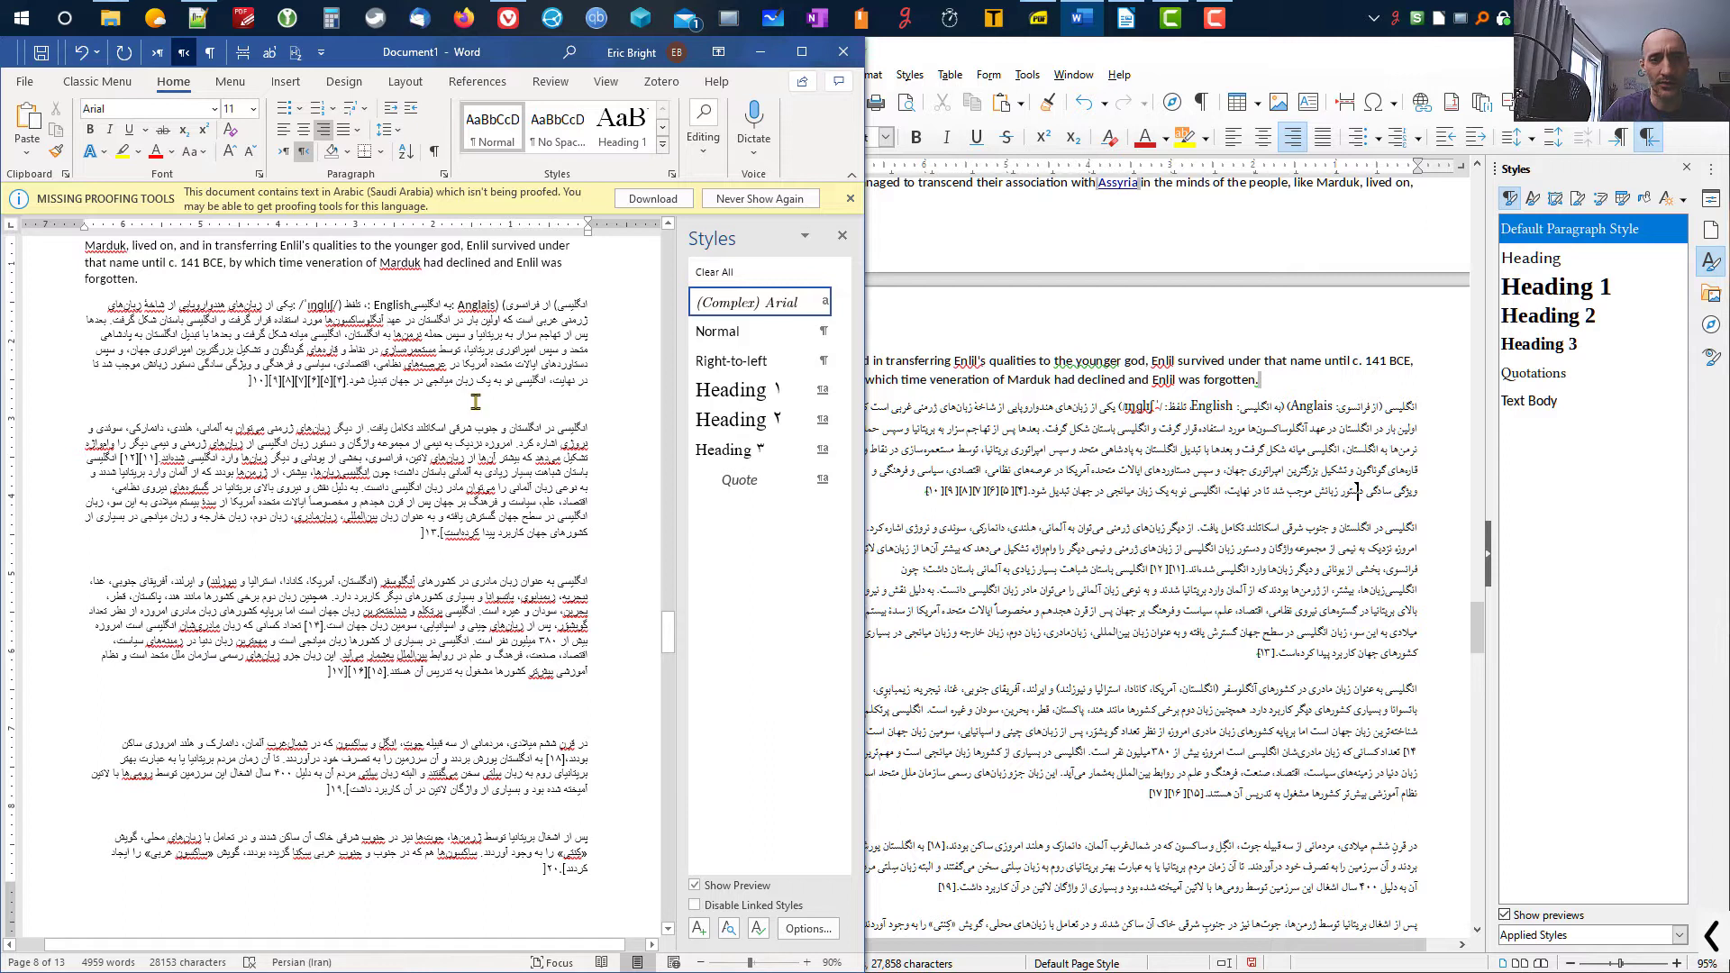
scroll(478, 407, up, 1)
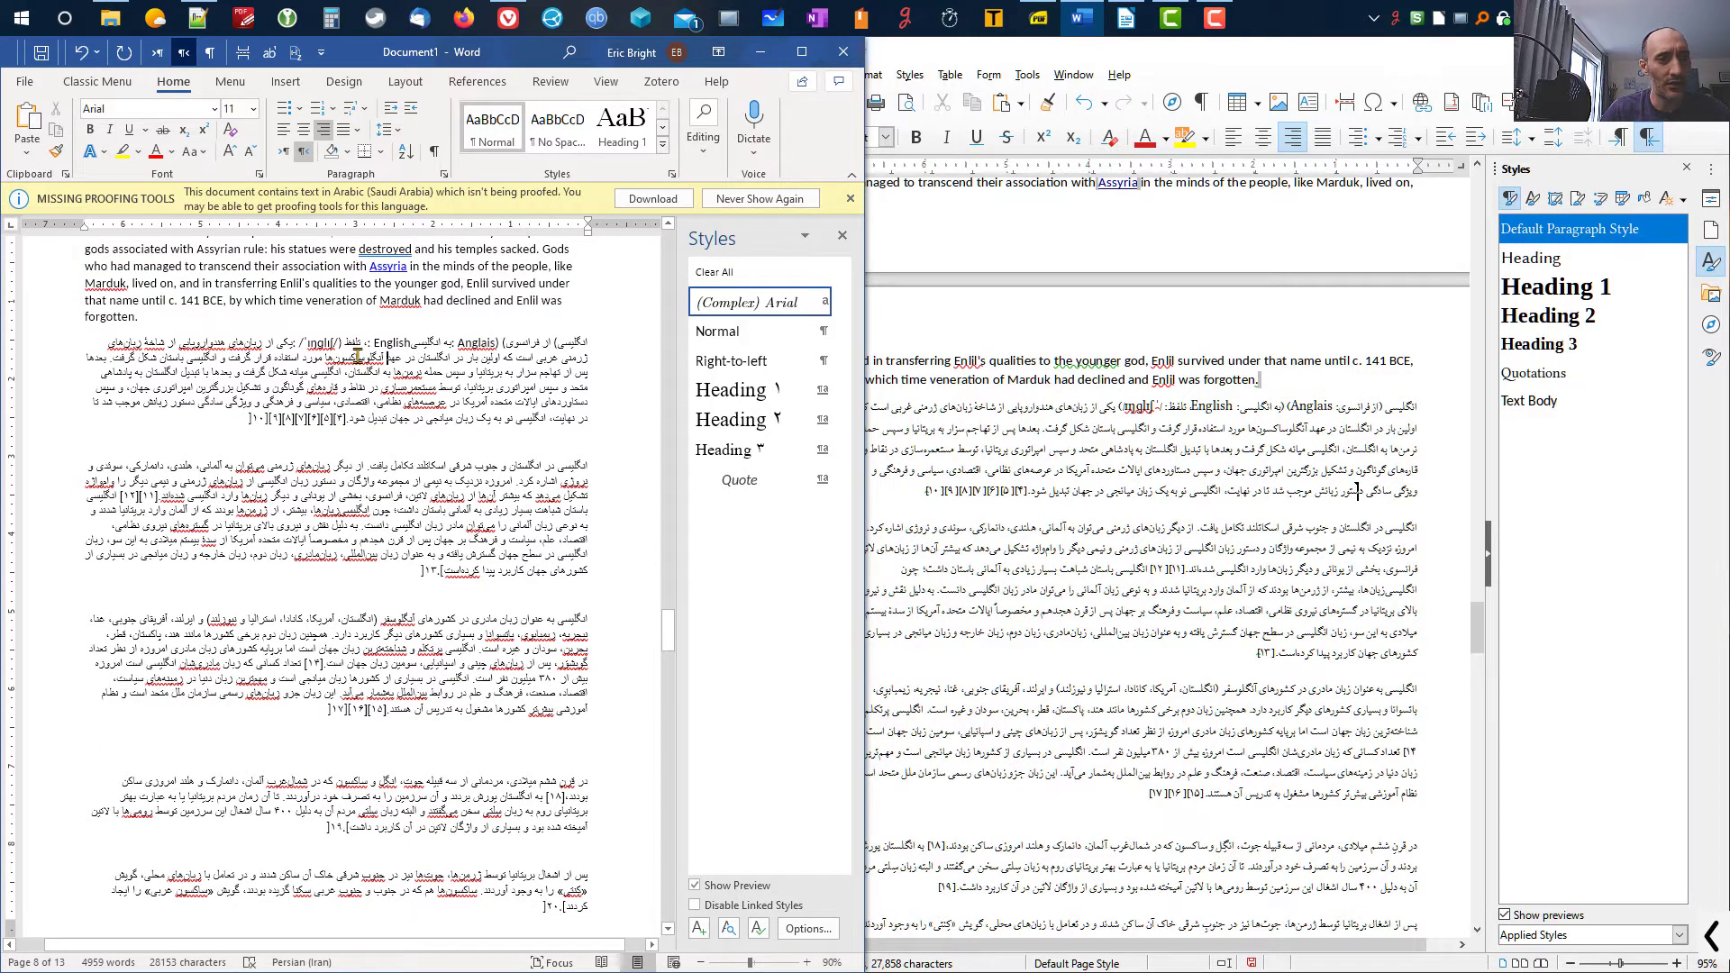
click(807, 962)
click(808, 962)
click(807, 963)
click(808, 962)
click(808, 963)
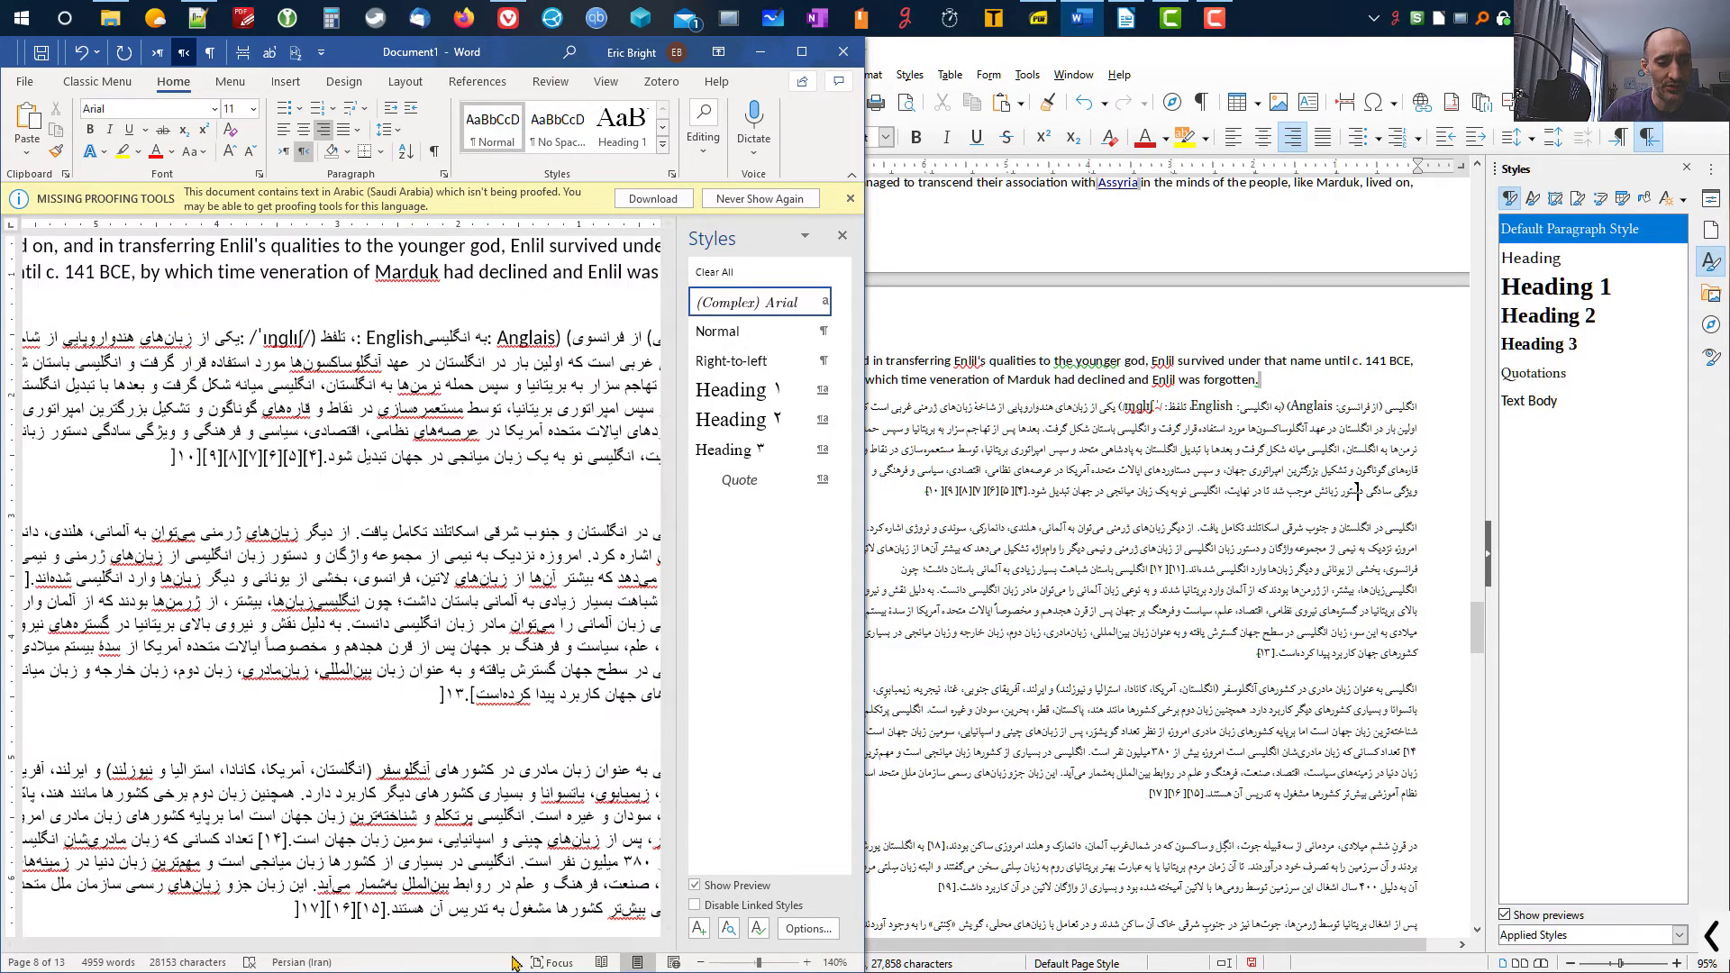
drag(317, 948, 396, 948)
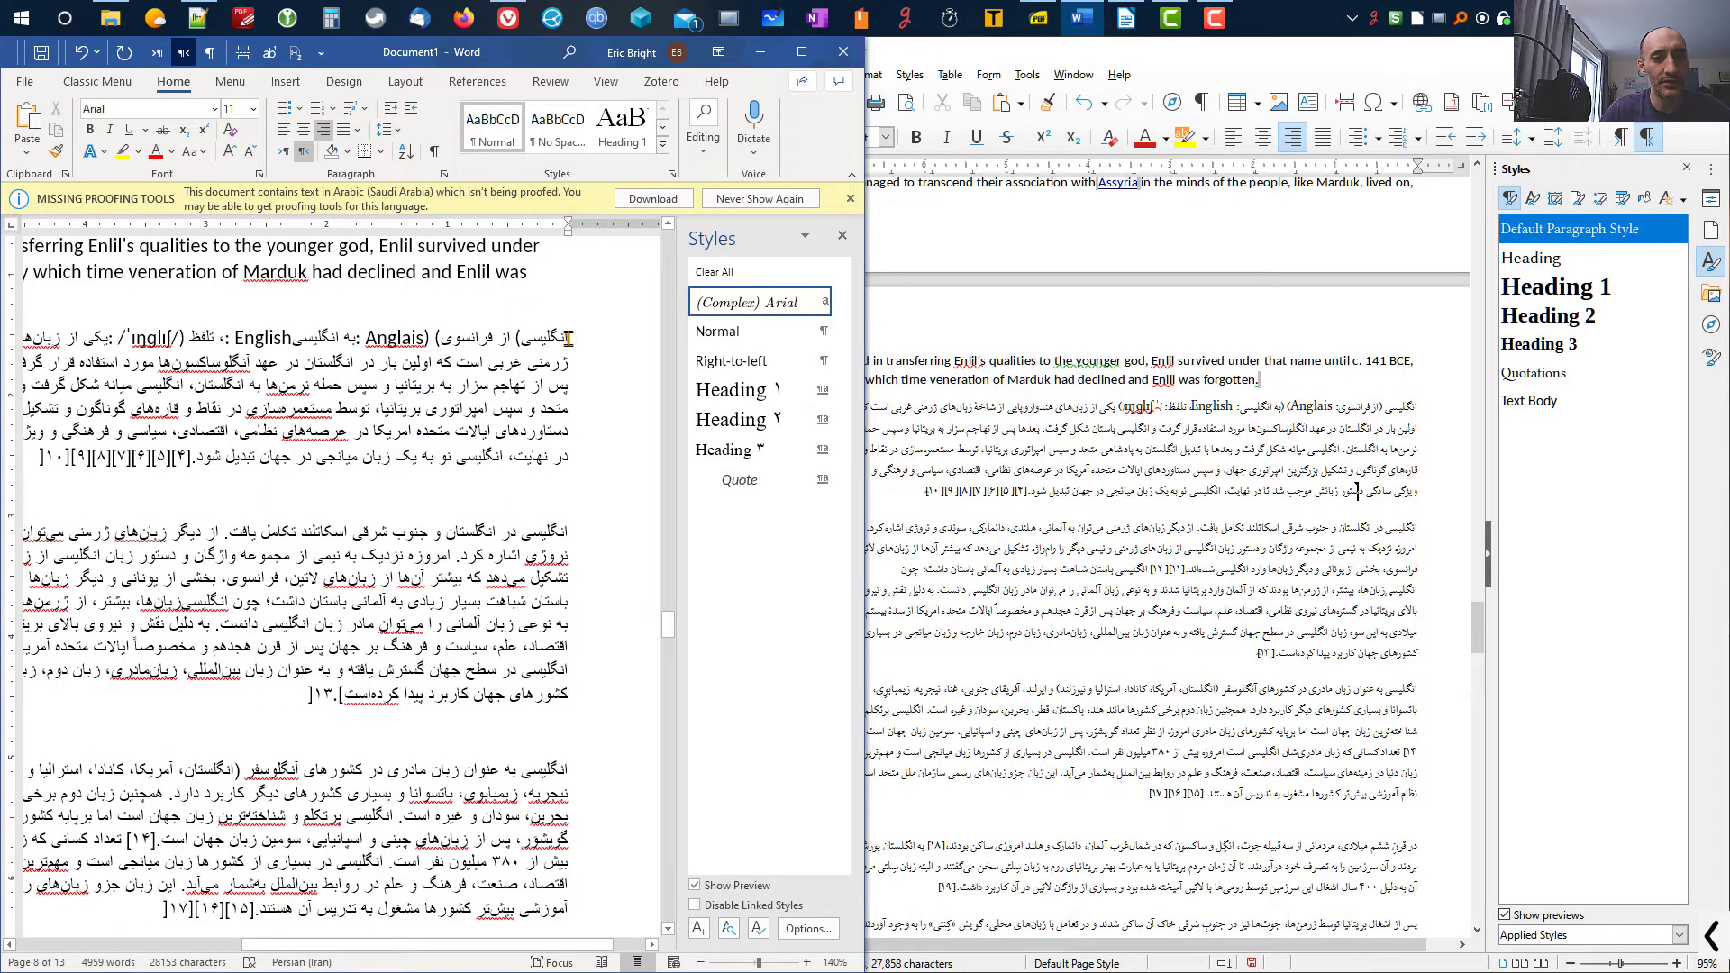
- Examine the bracket placement in the first Persian line in Word by selecting the parenthesis after the first word and the text around "Anglais"
drag(568, 338, 522, 339)
click(518, 338)
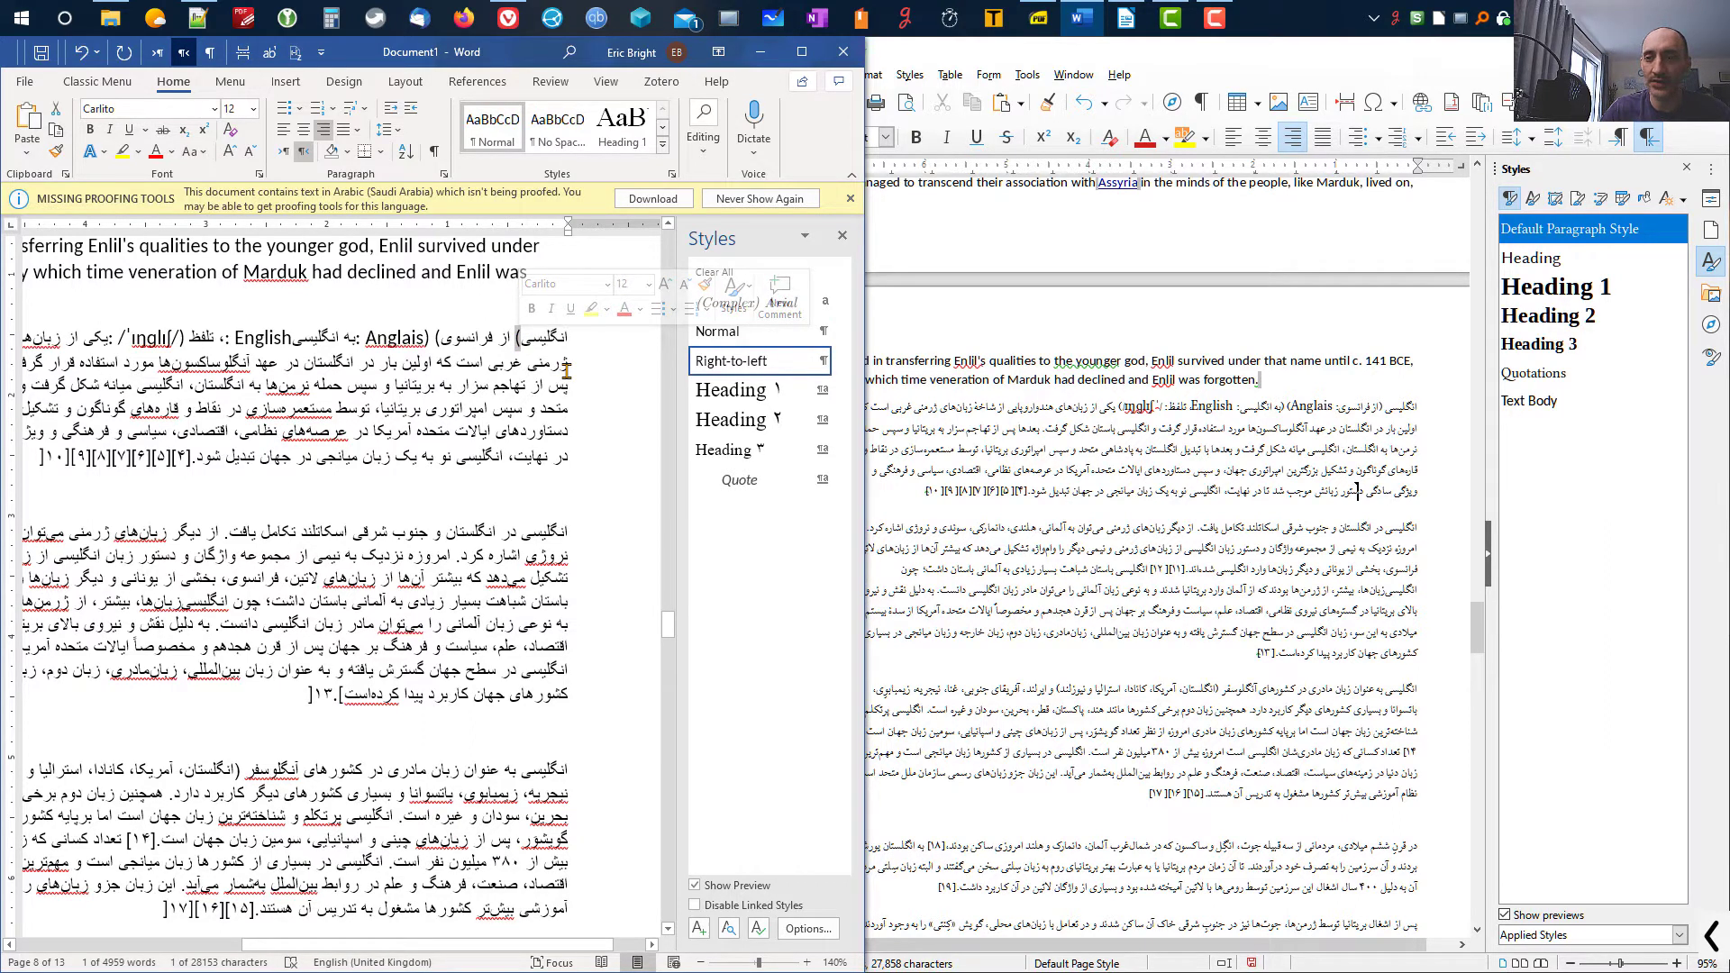
double_click(439, 339)
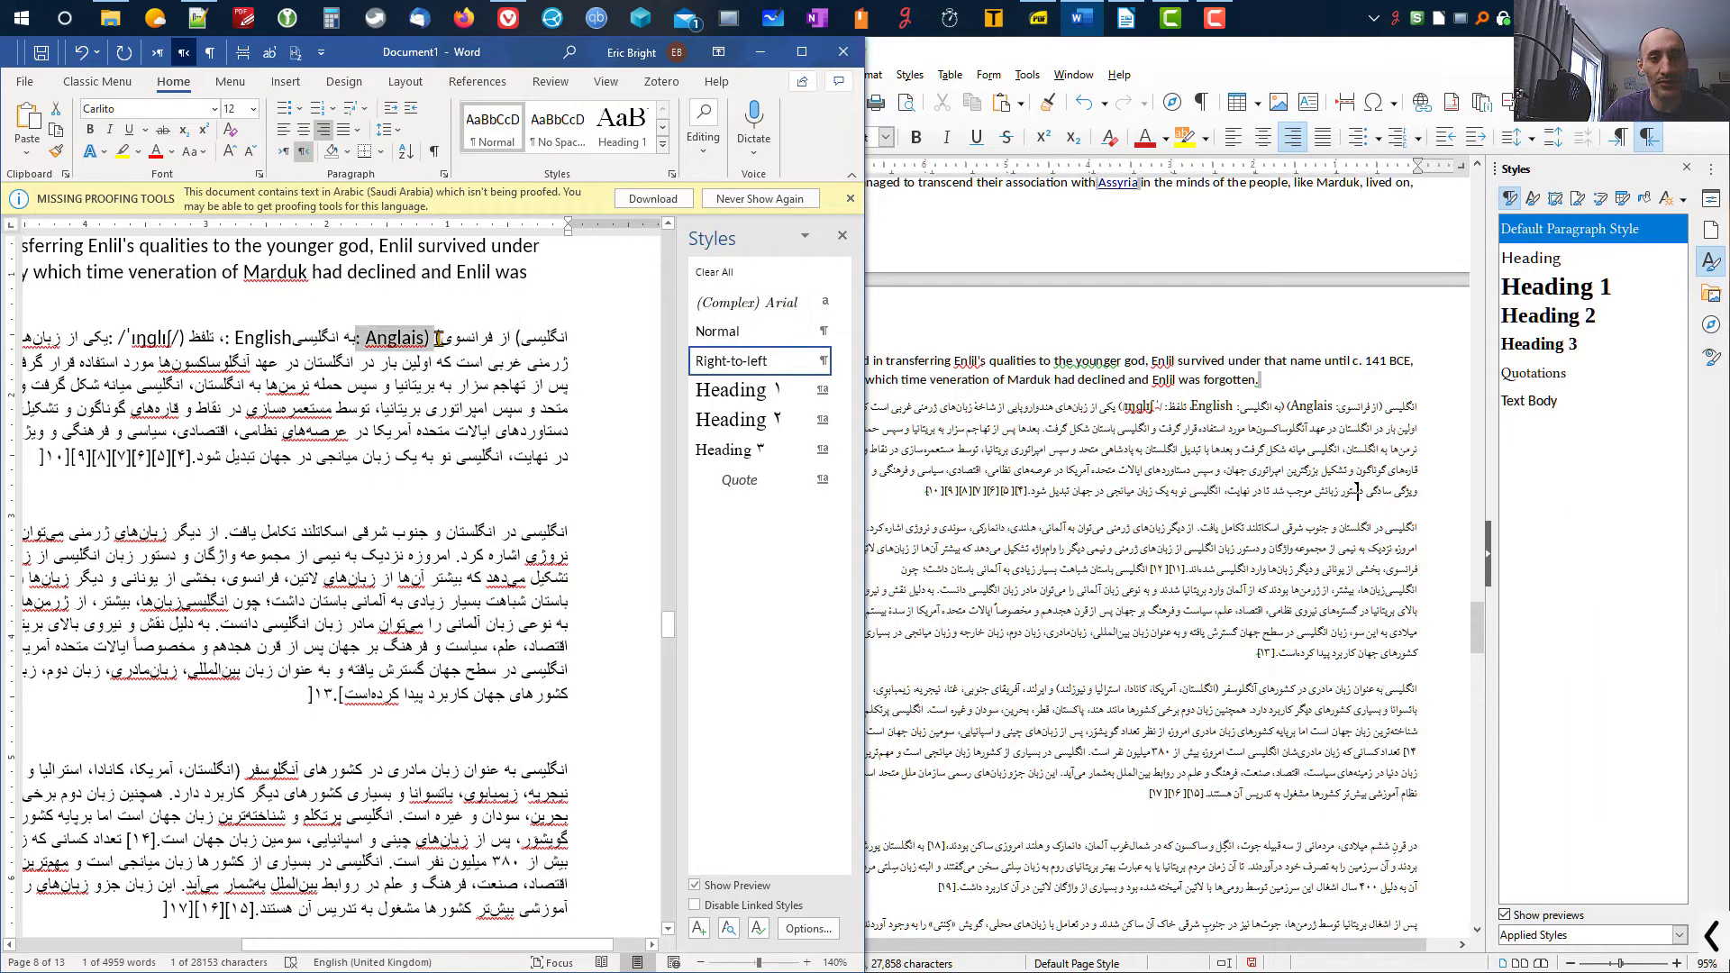
click(437, 340)
drag(434, 341, 445, 343)
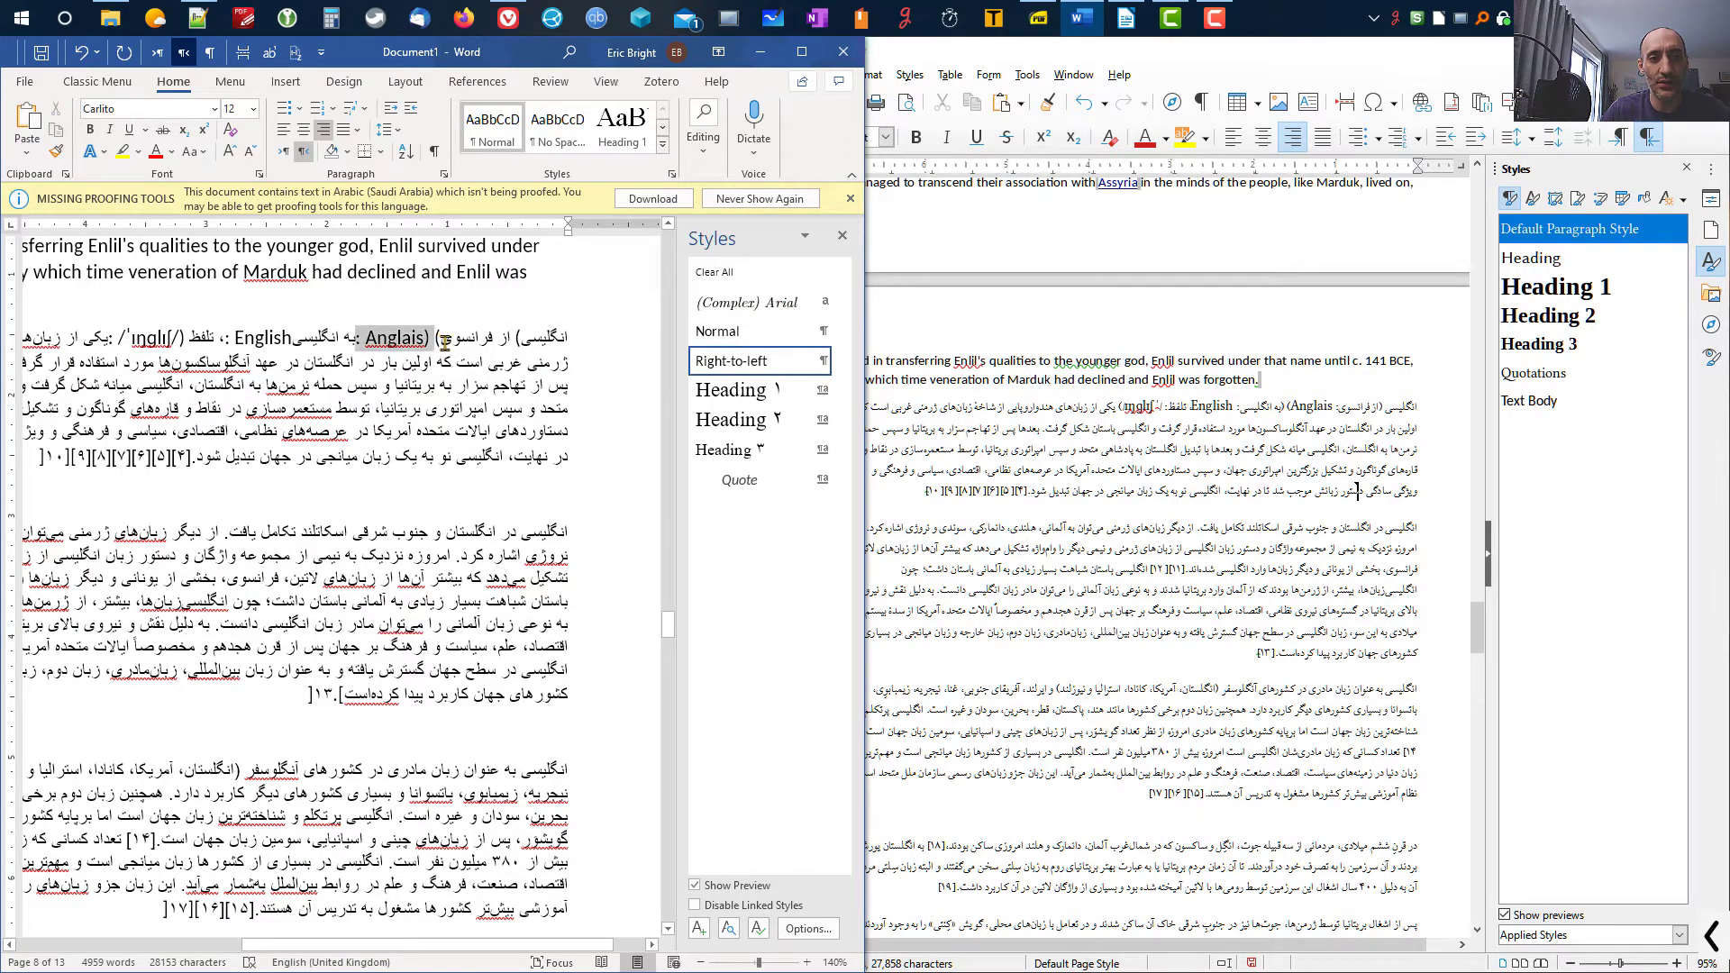
click(443, 342)
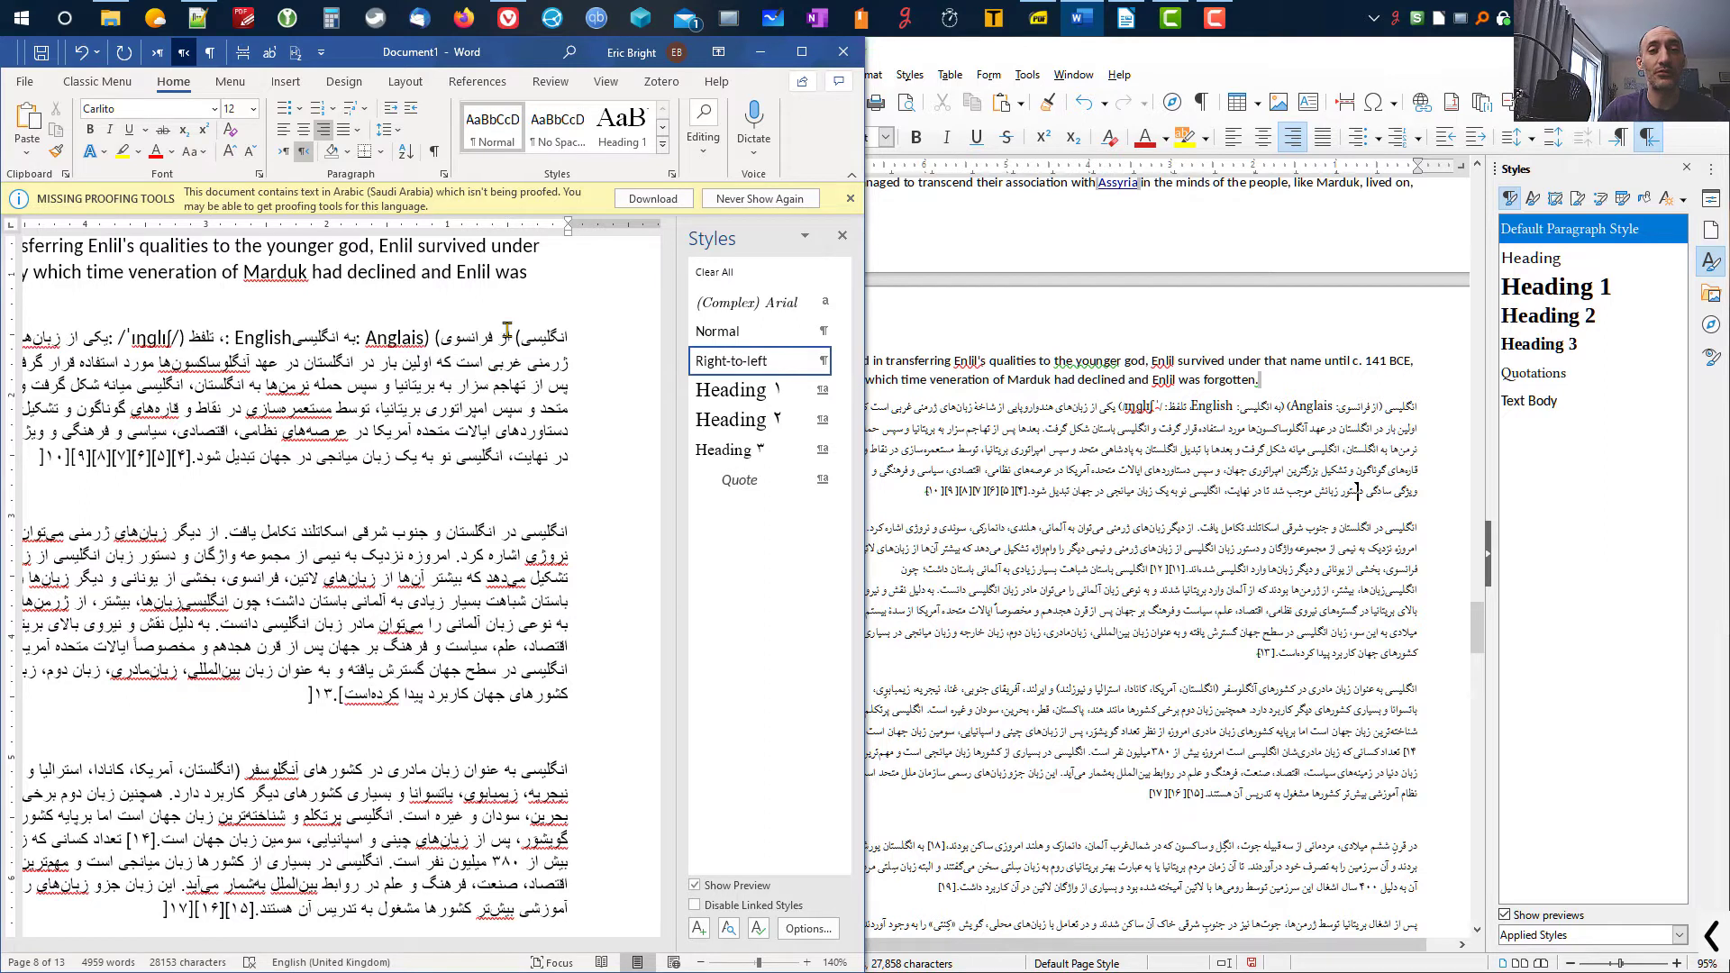
- Narrow the Writer window to sit beside Word and enlarge its view to 140% on the first Persian paragraphs
click(920, 63)
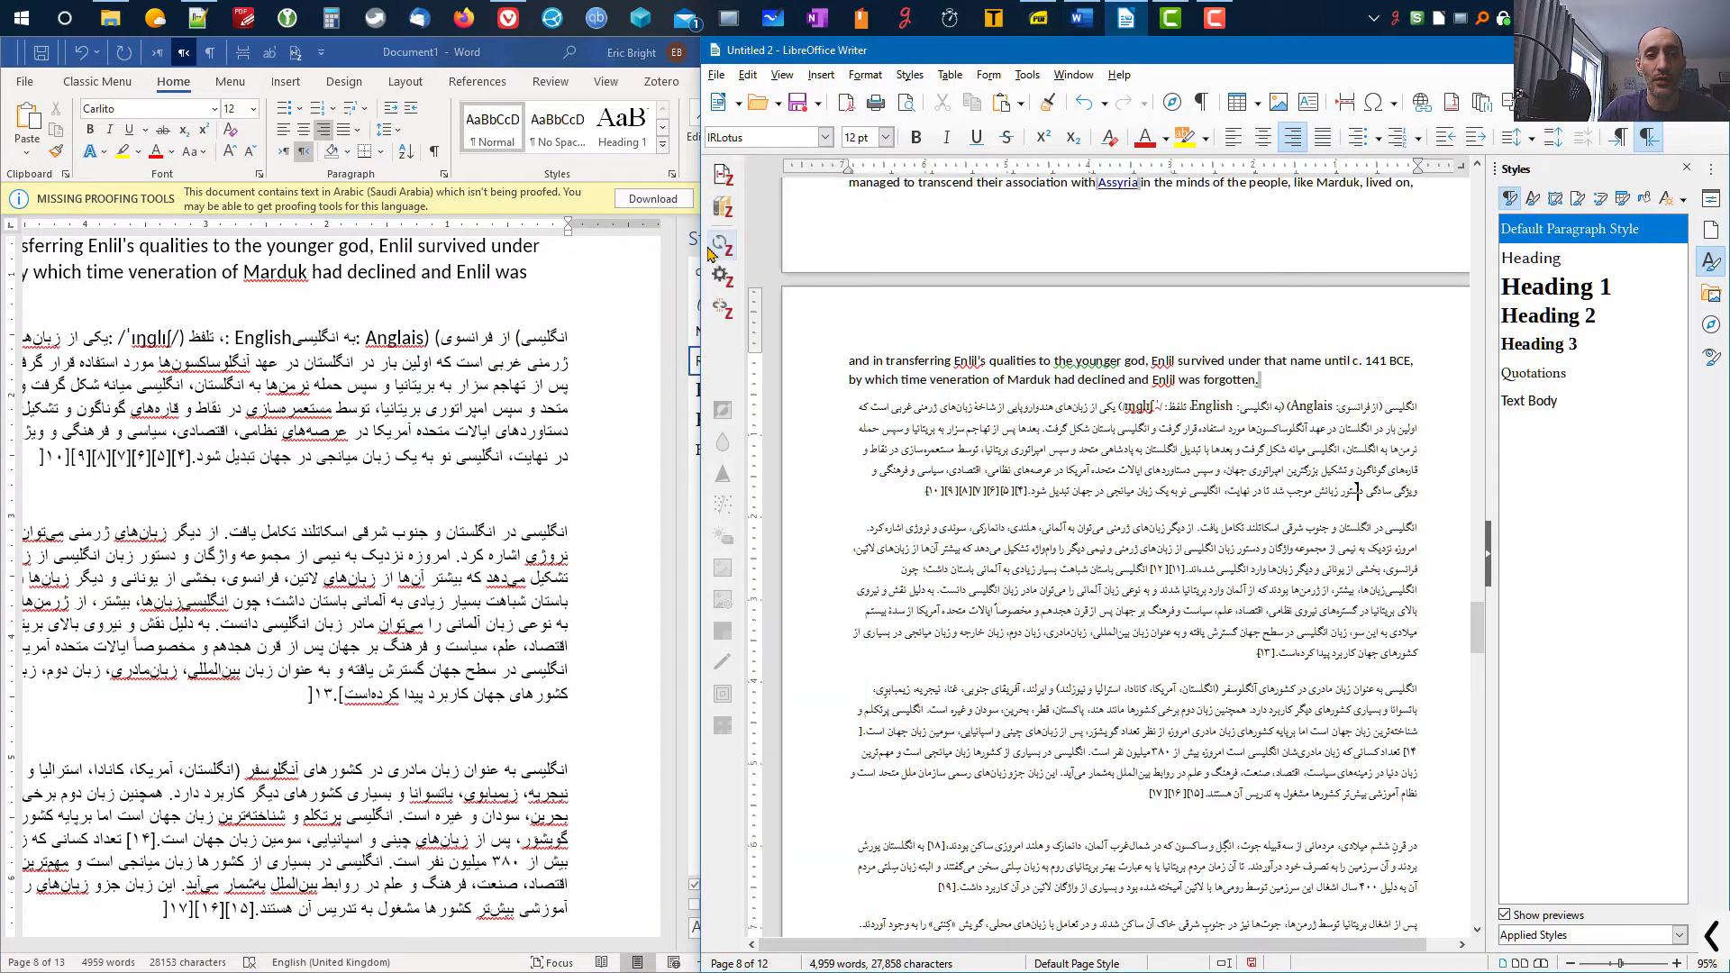
drag(710, 254, 869, 247)
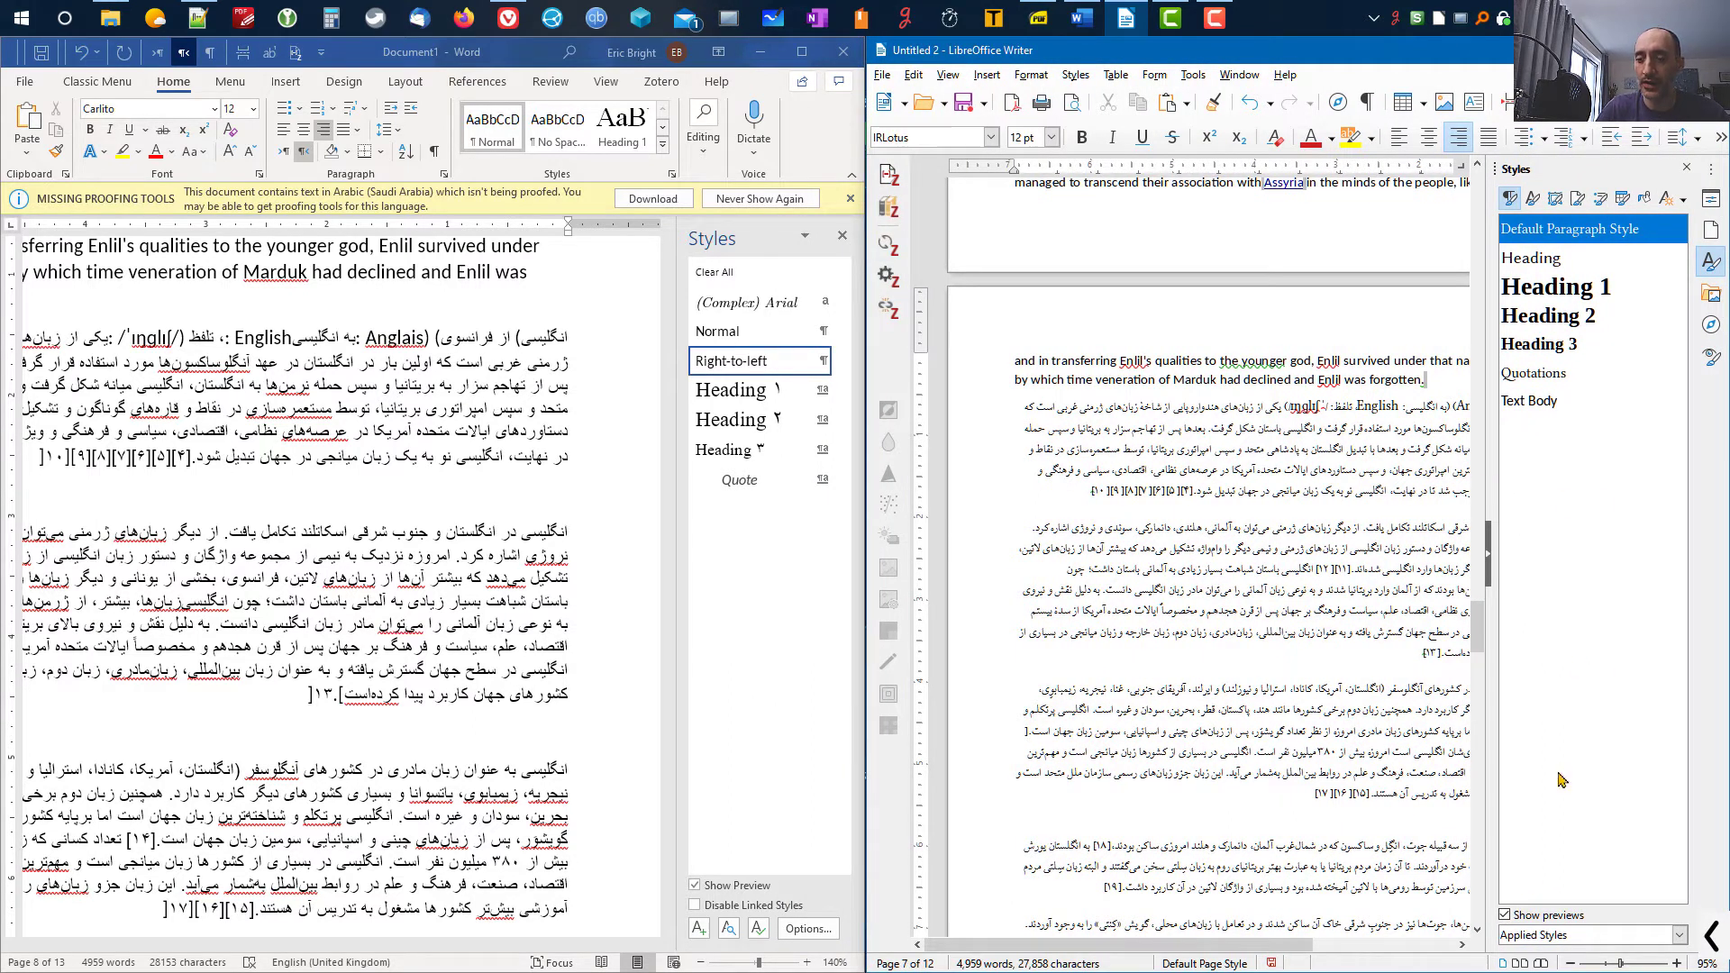
click(1675, 963)
click(1676, 963)
click(1675, 963)
drag(1156, 955, 1384, 949)
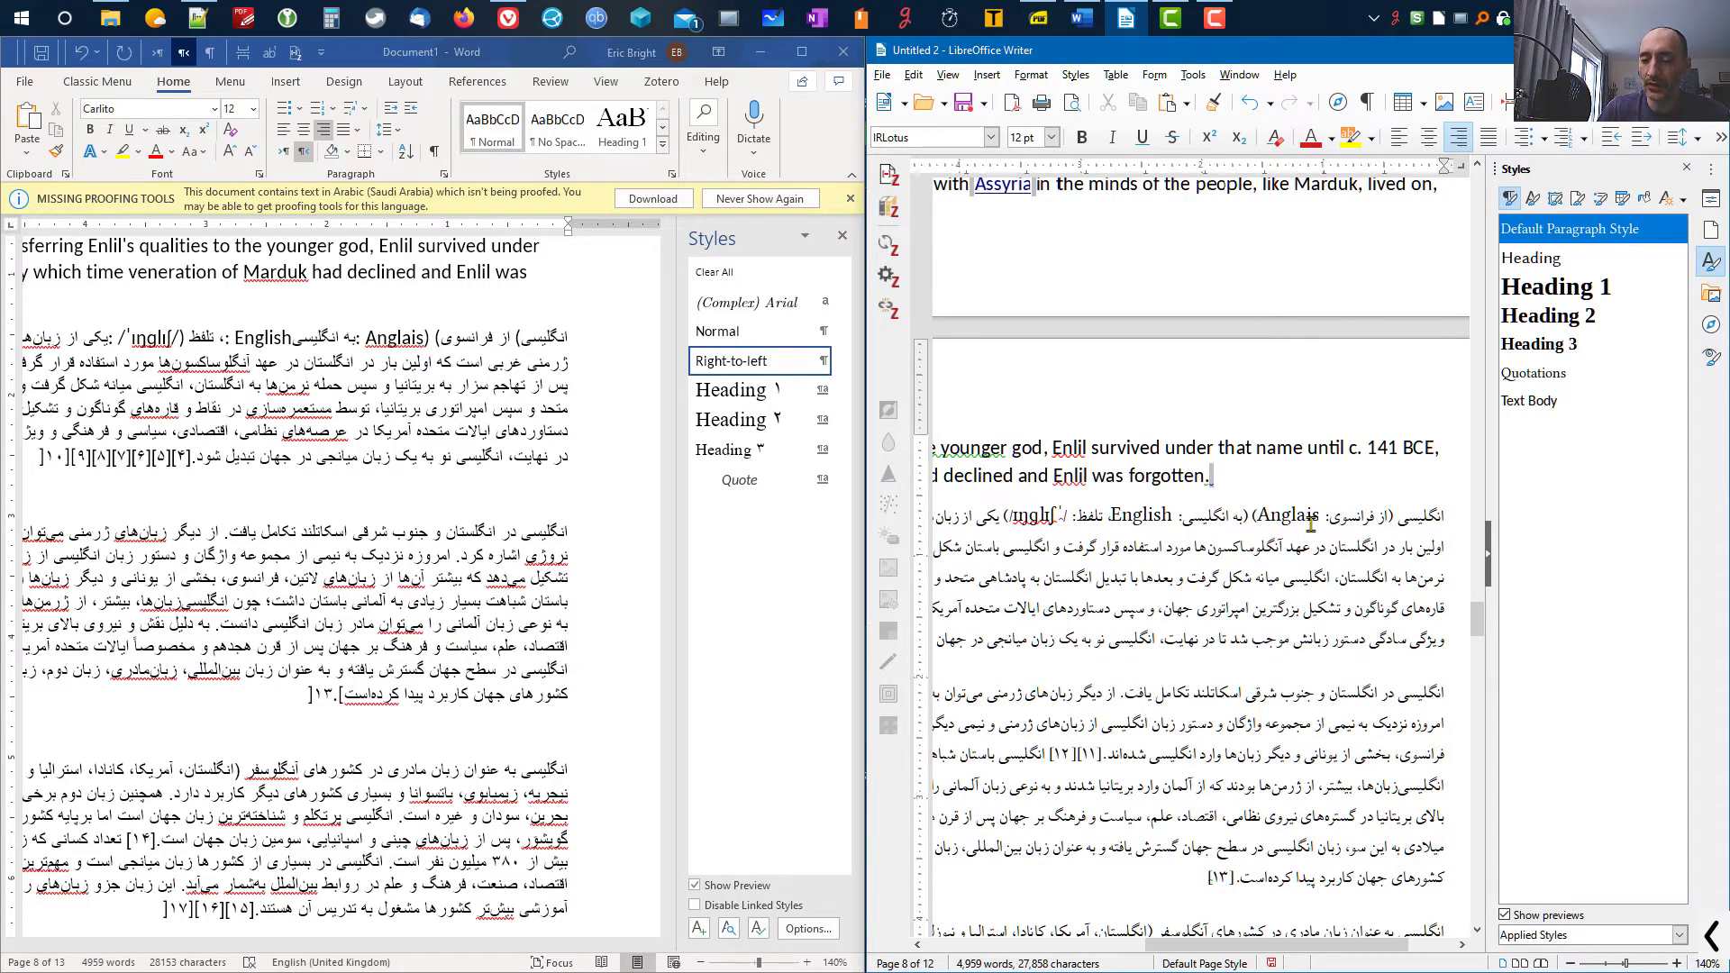
drag(1365, 948, 1390, 944)
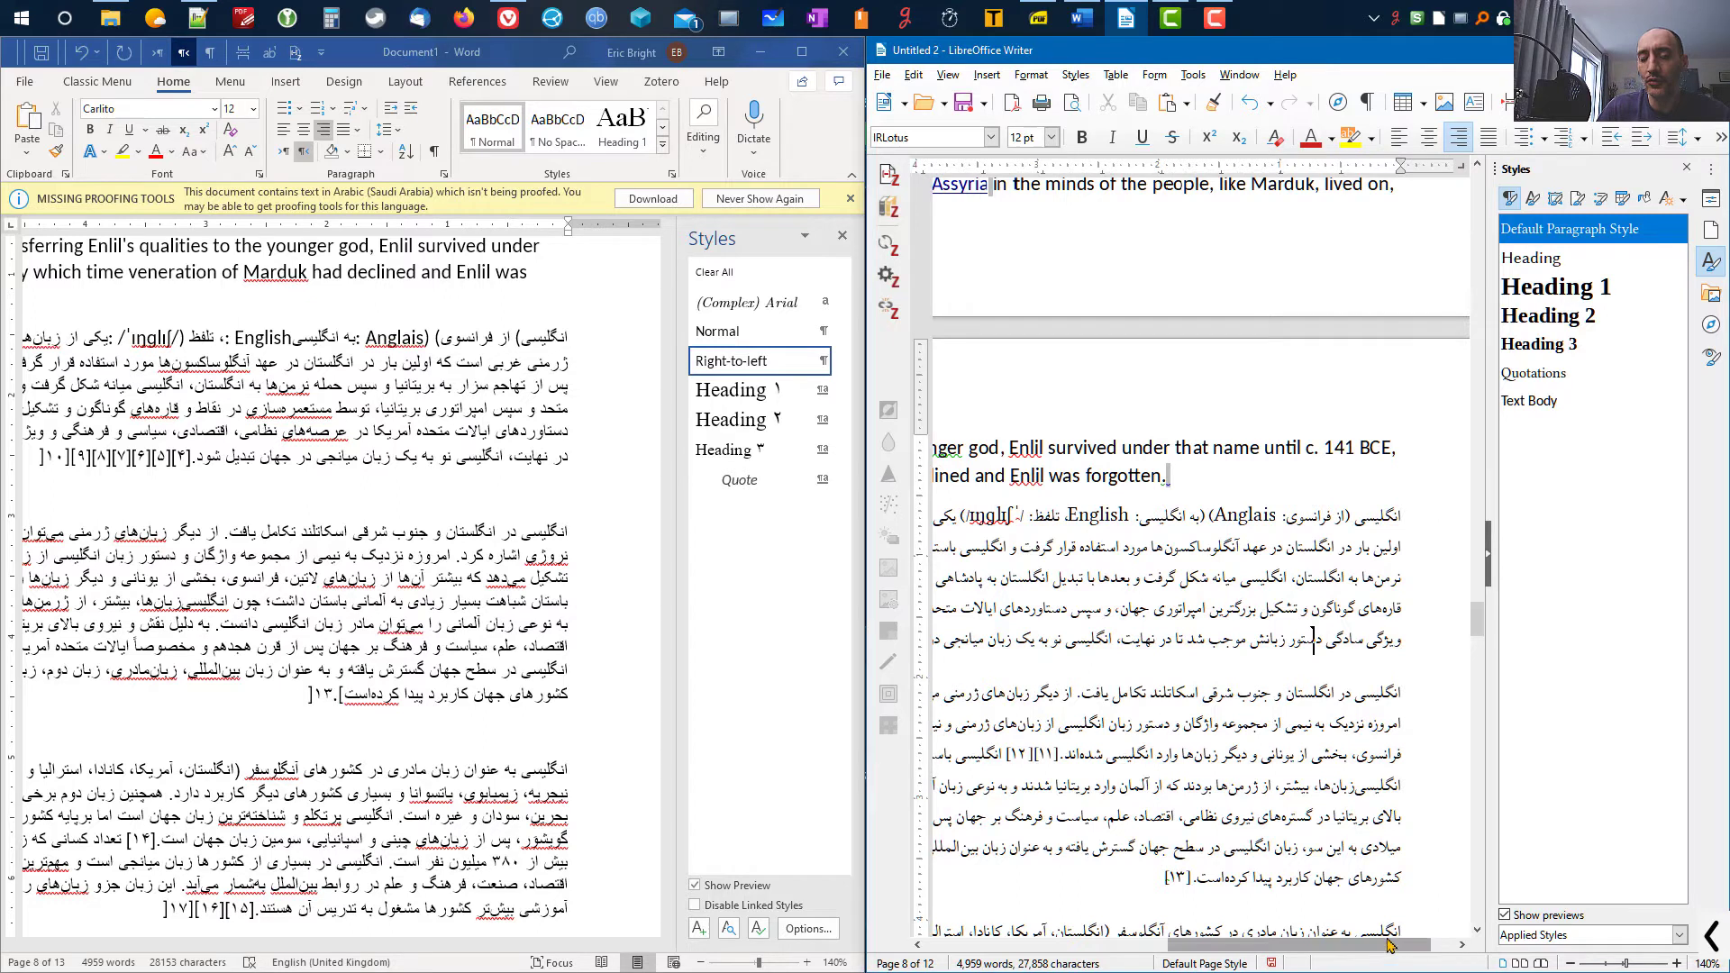
scroll(1376, 685, down, 3)
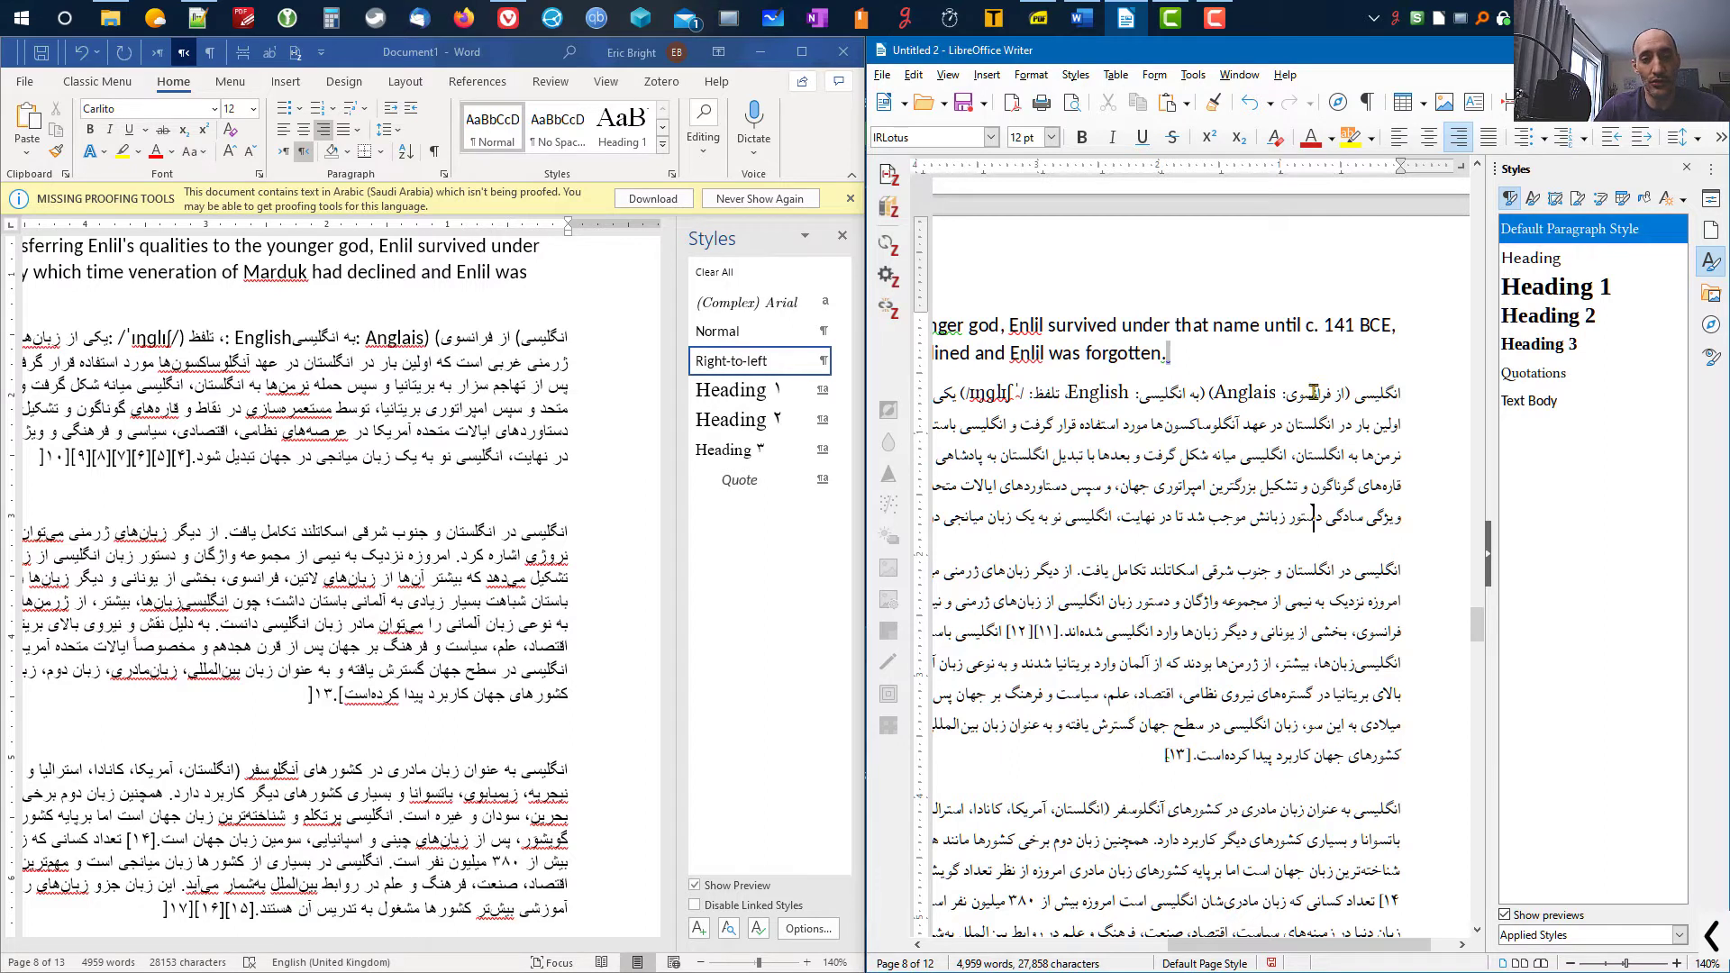
- Mark the first parenthesis in Word and underline the matching phrases of Writer's first Persian line in red, and clear the marks
click(523, 348)
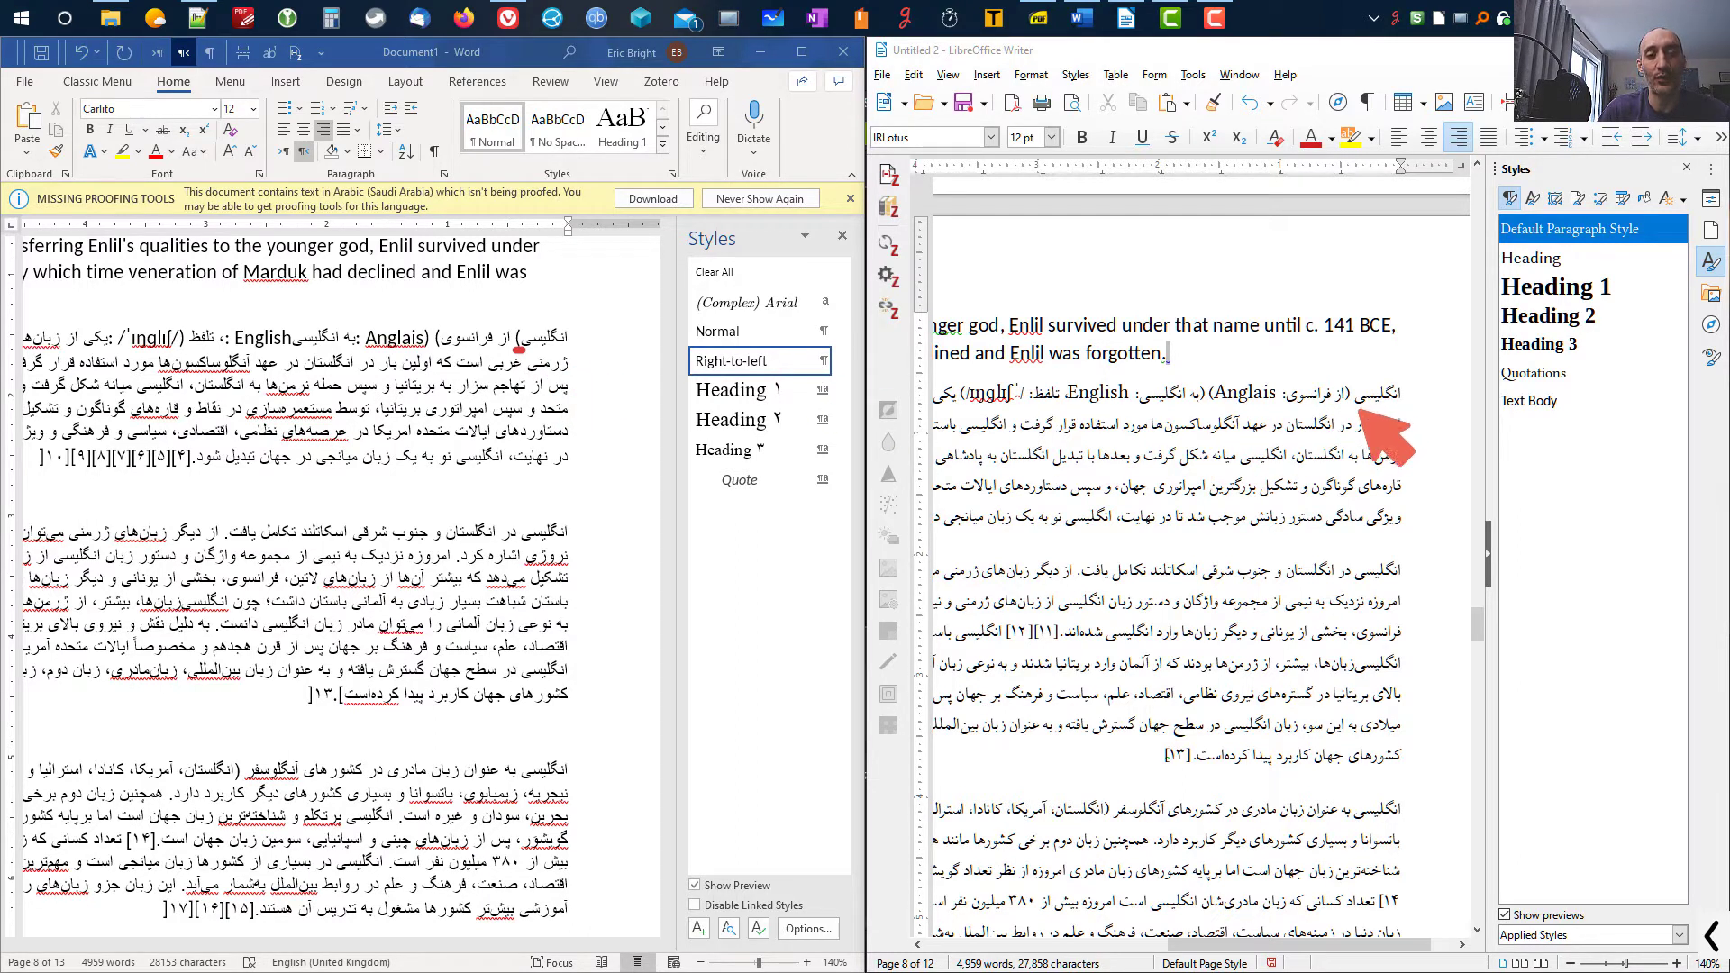
drag(1358, 408, 1404, 404)
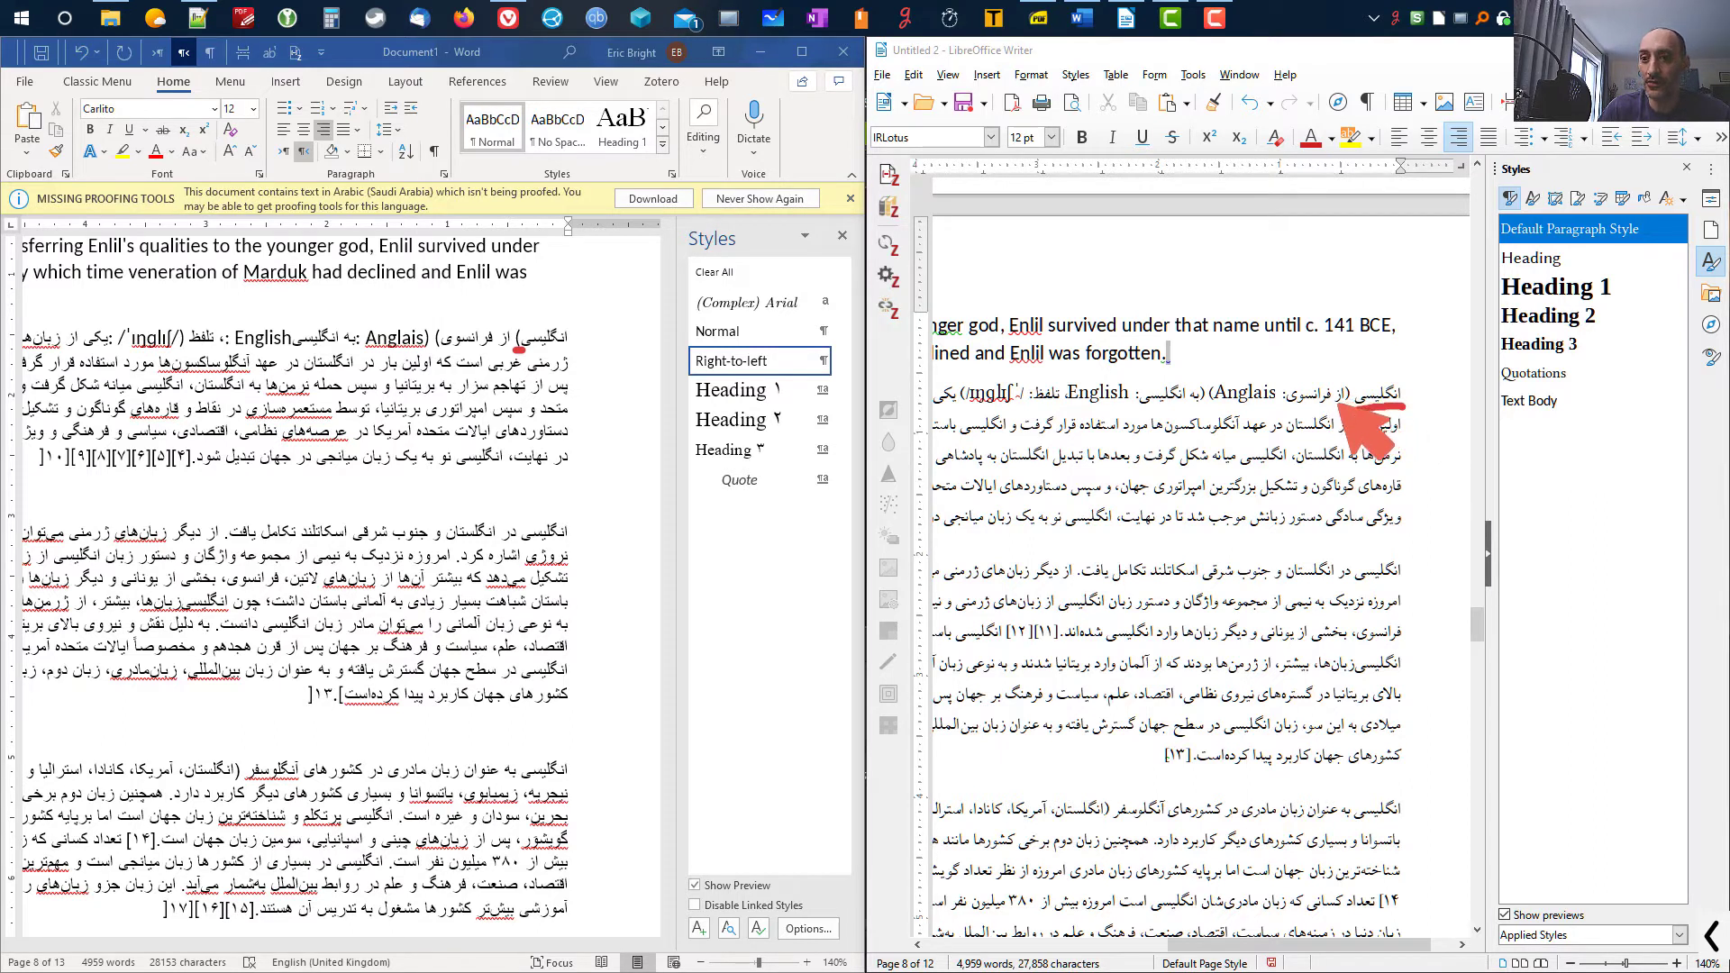
drag(1349, 410, 1210, 405)
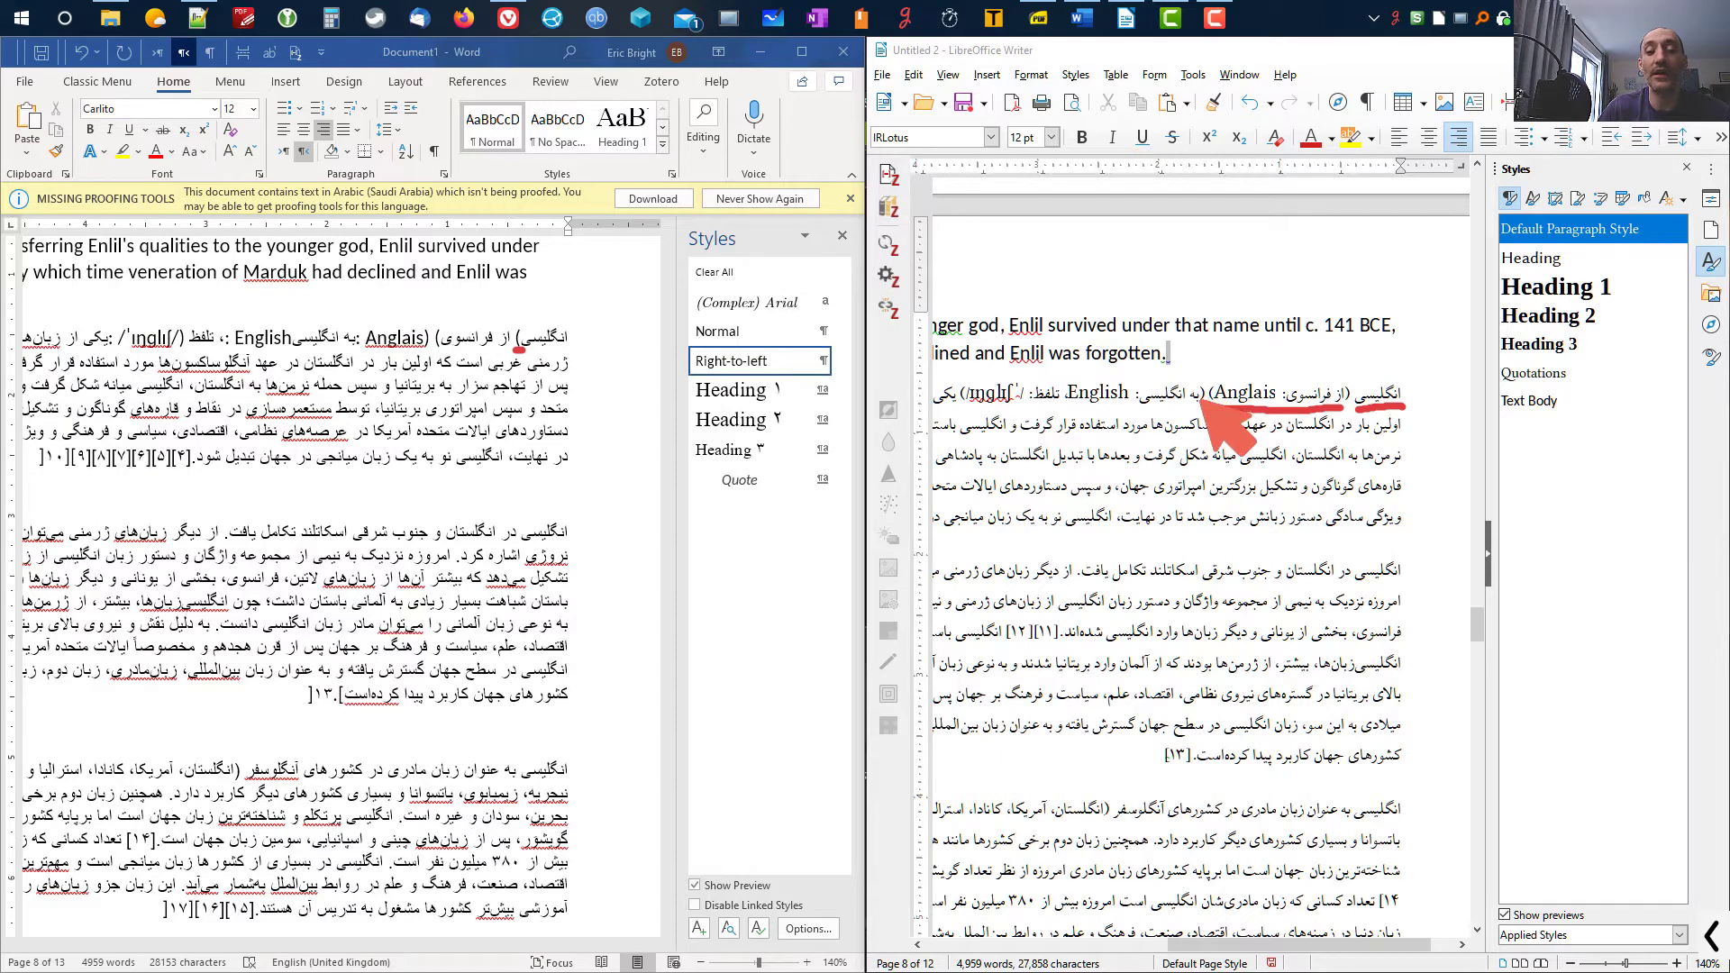
drag(1206, 404, 967, 406)
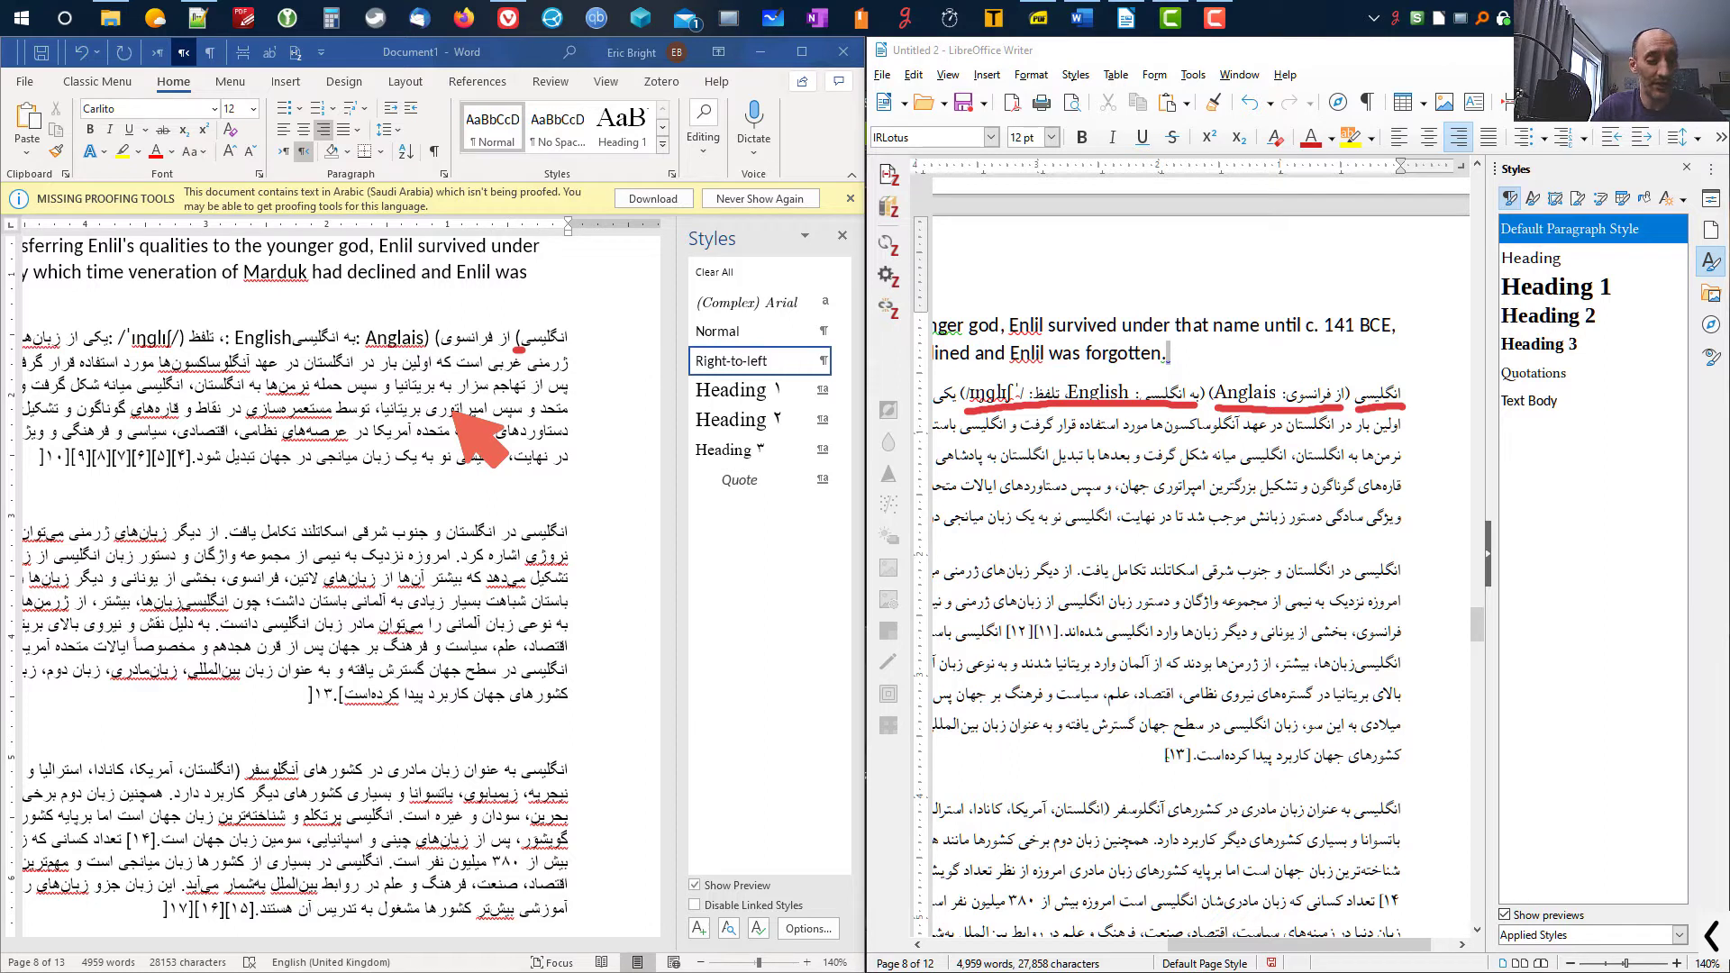
key(Delete)
key(Escape)
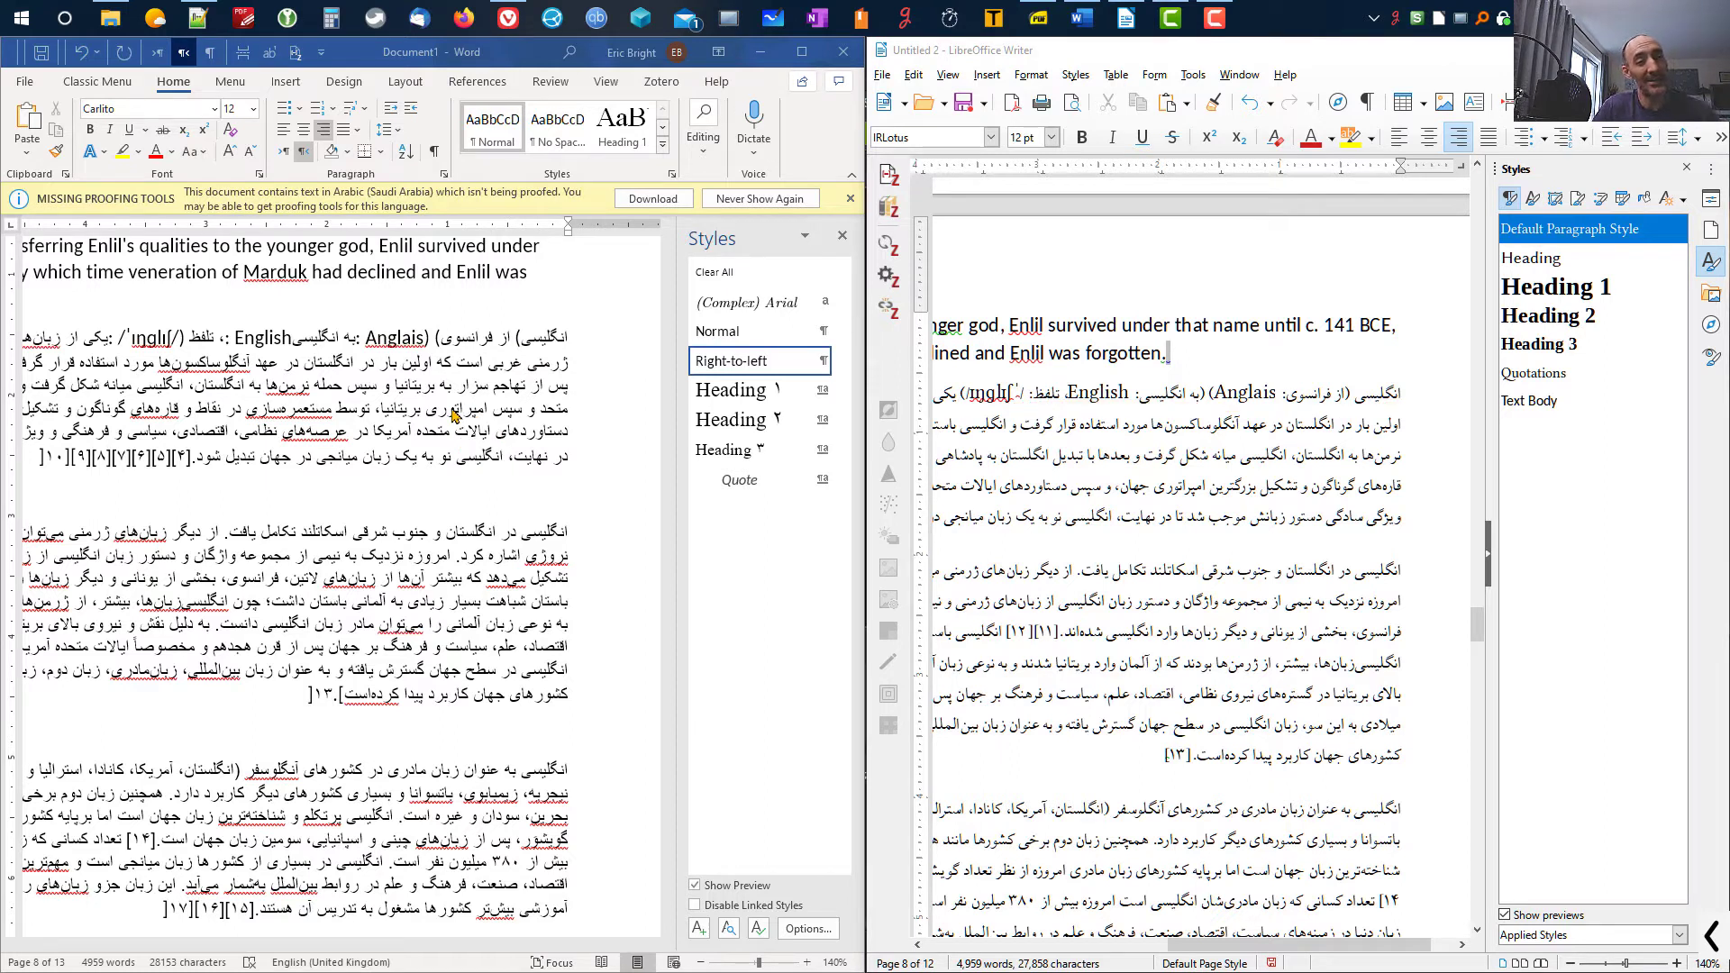
- Select the first Persian paragraph in Word to check its language setting, and deselect it
click(442, 387)
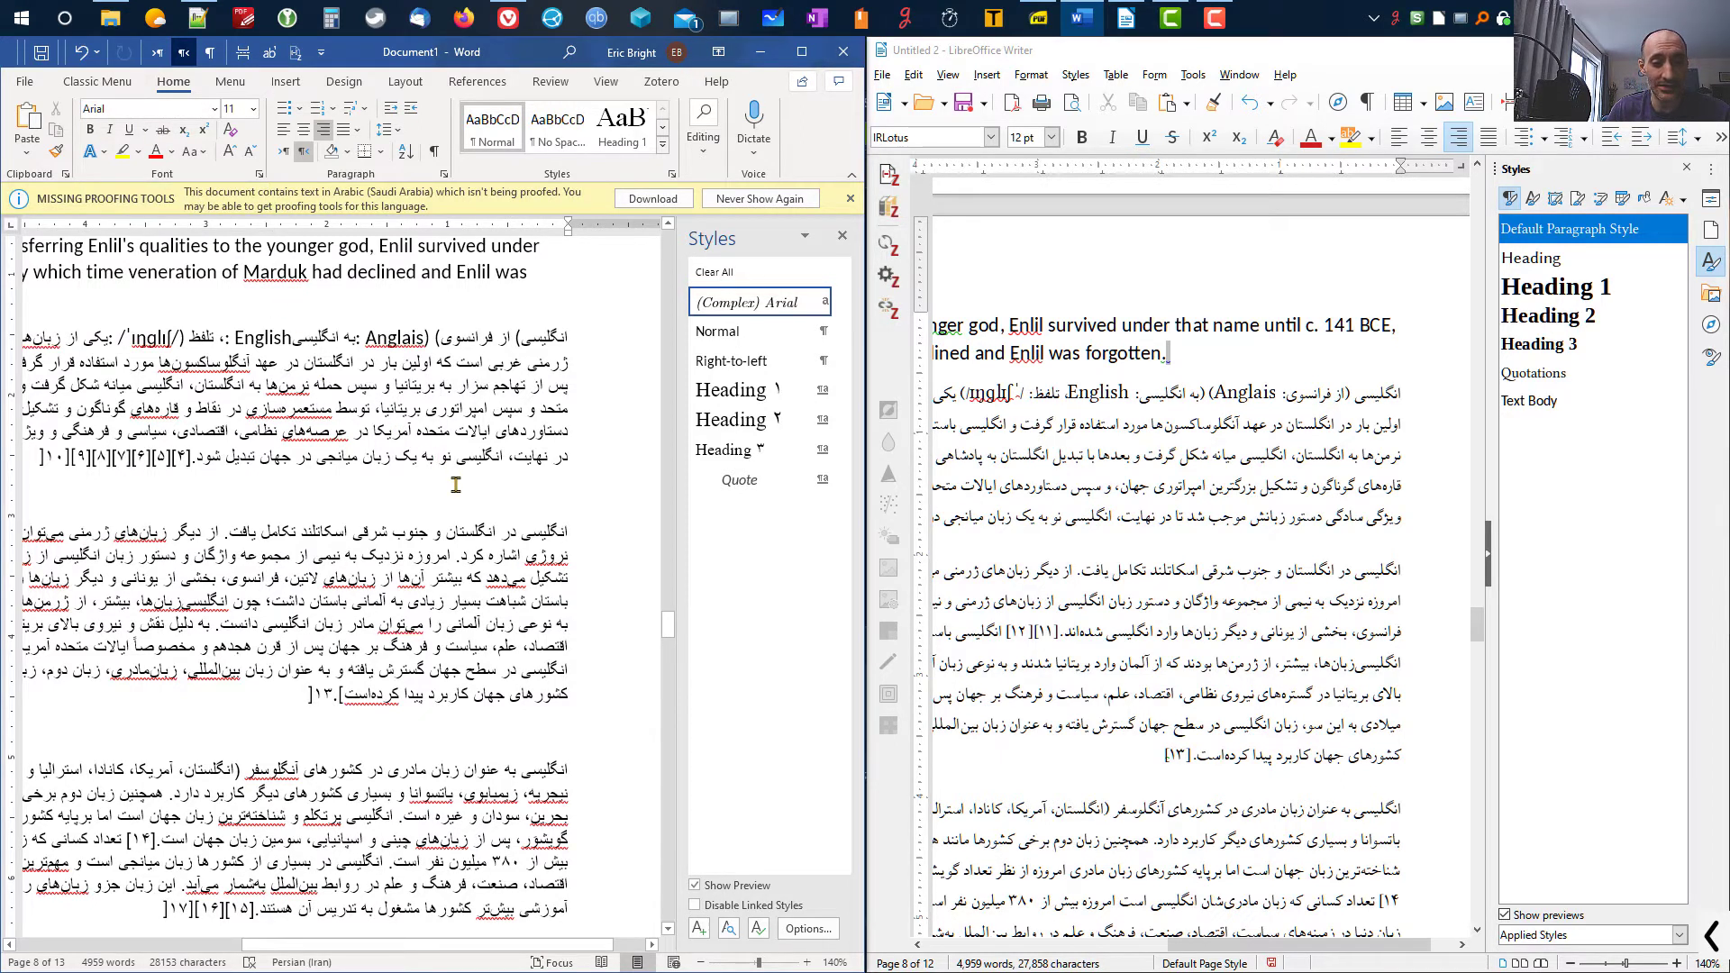
drag(577, 335, 468, 476)
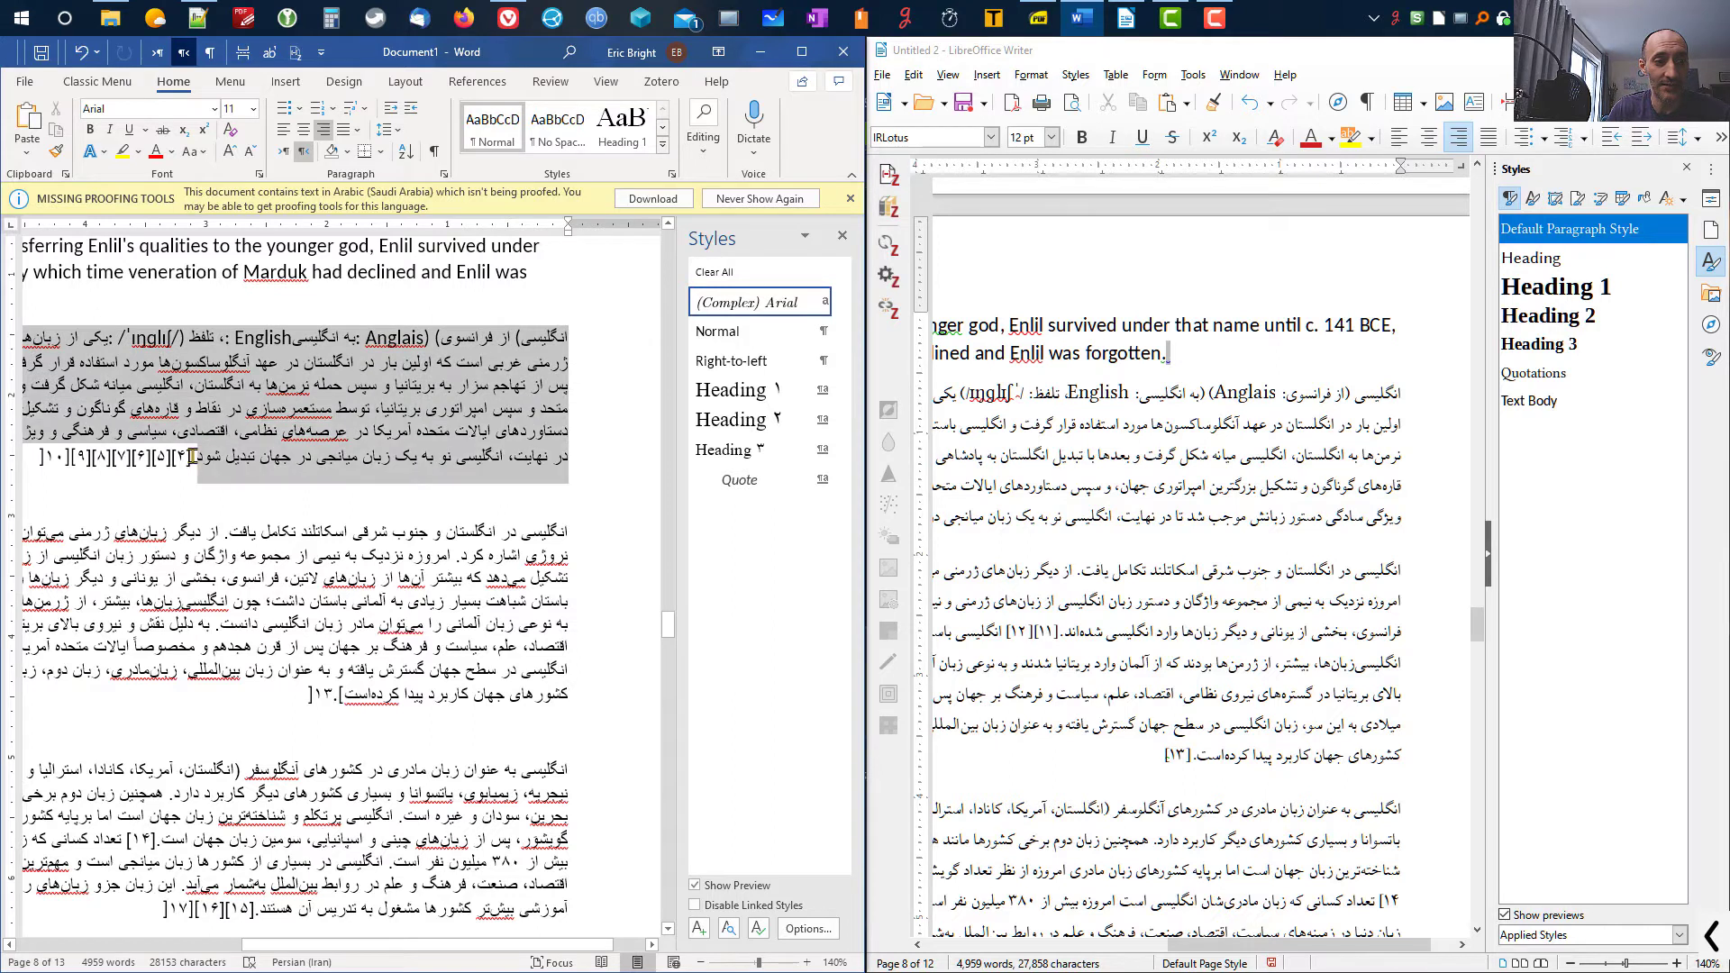
click(475, 464)
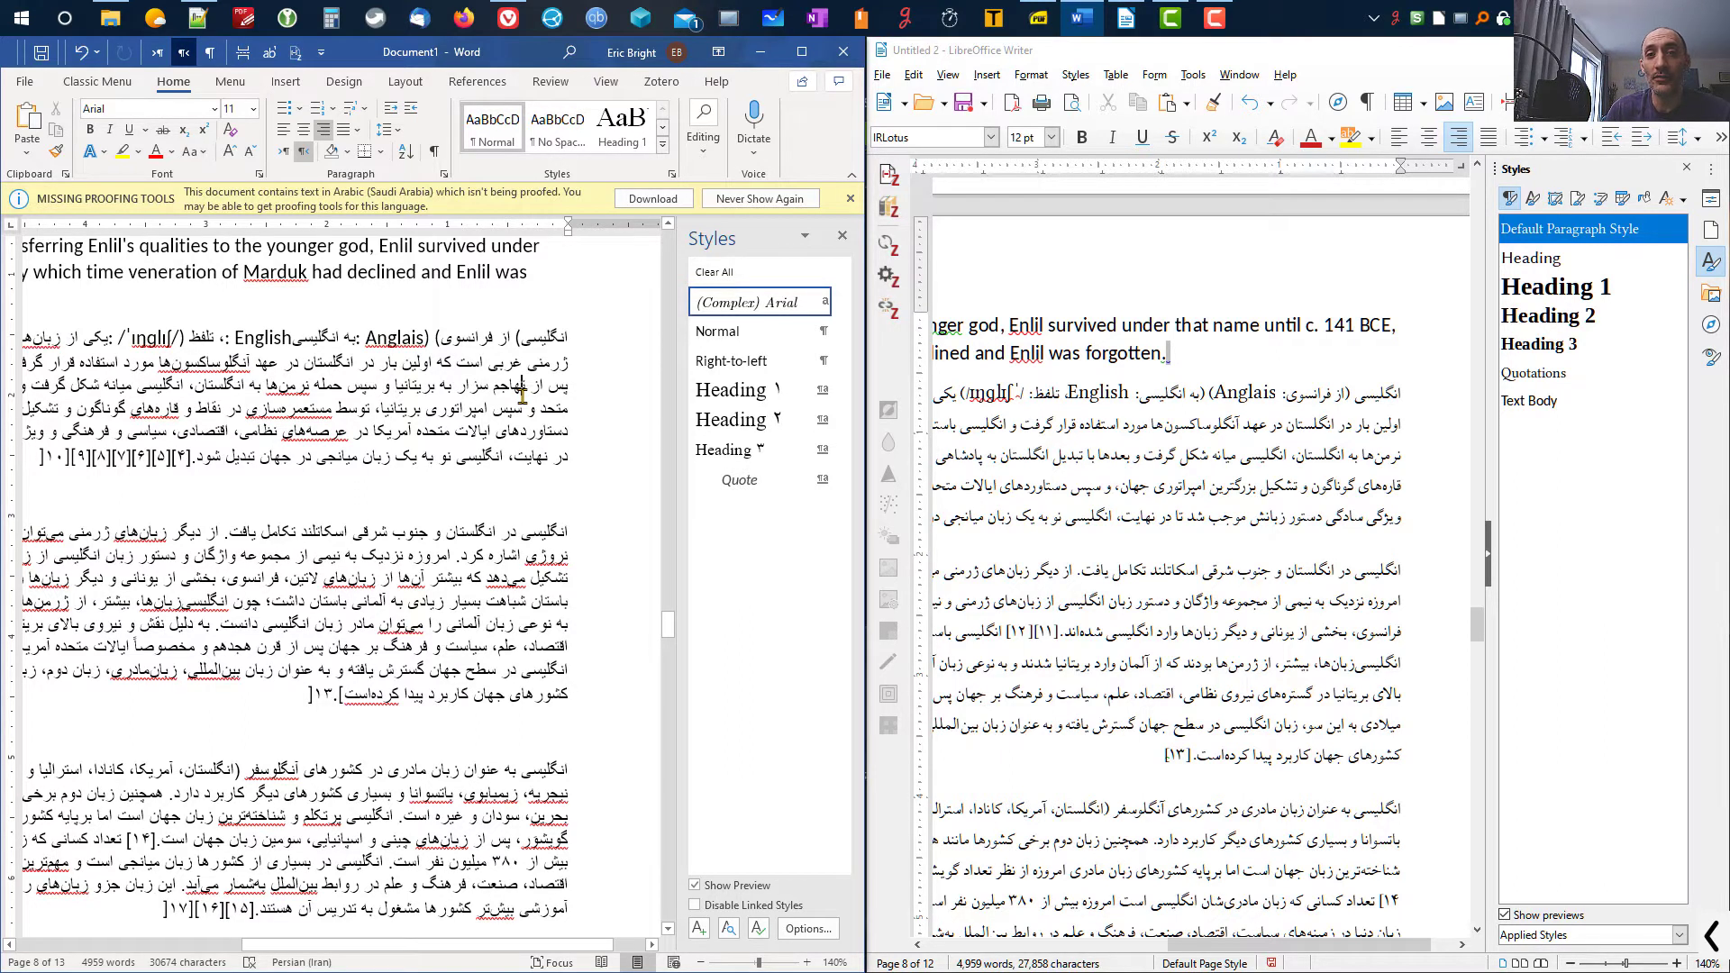
- Open Word's (Complex) Arial character style for modification and switch its formatting to the Complex script
click(1163, 57)
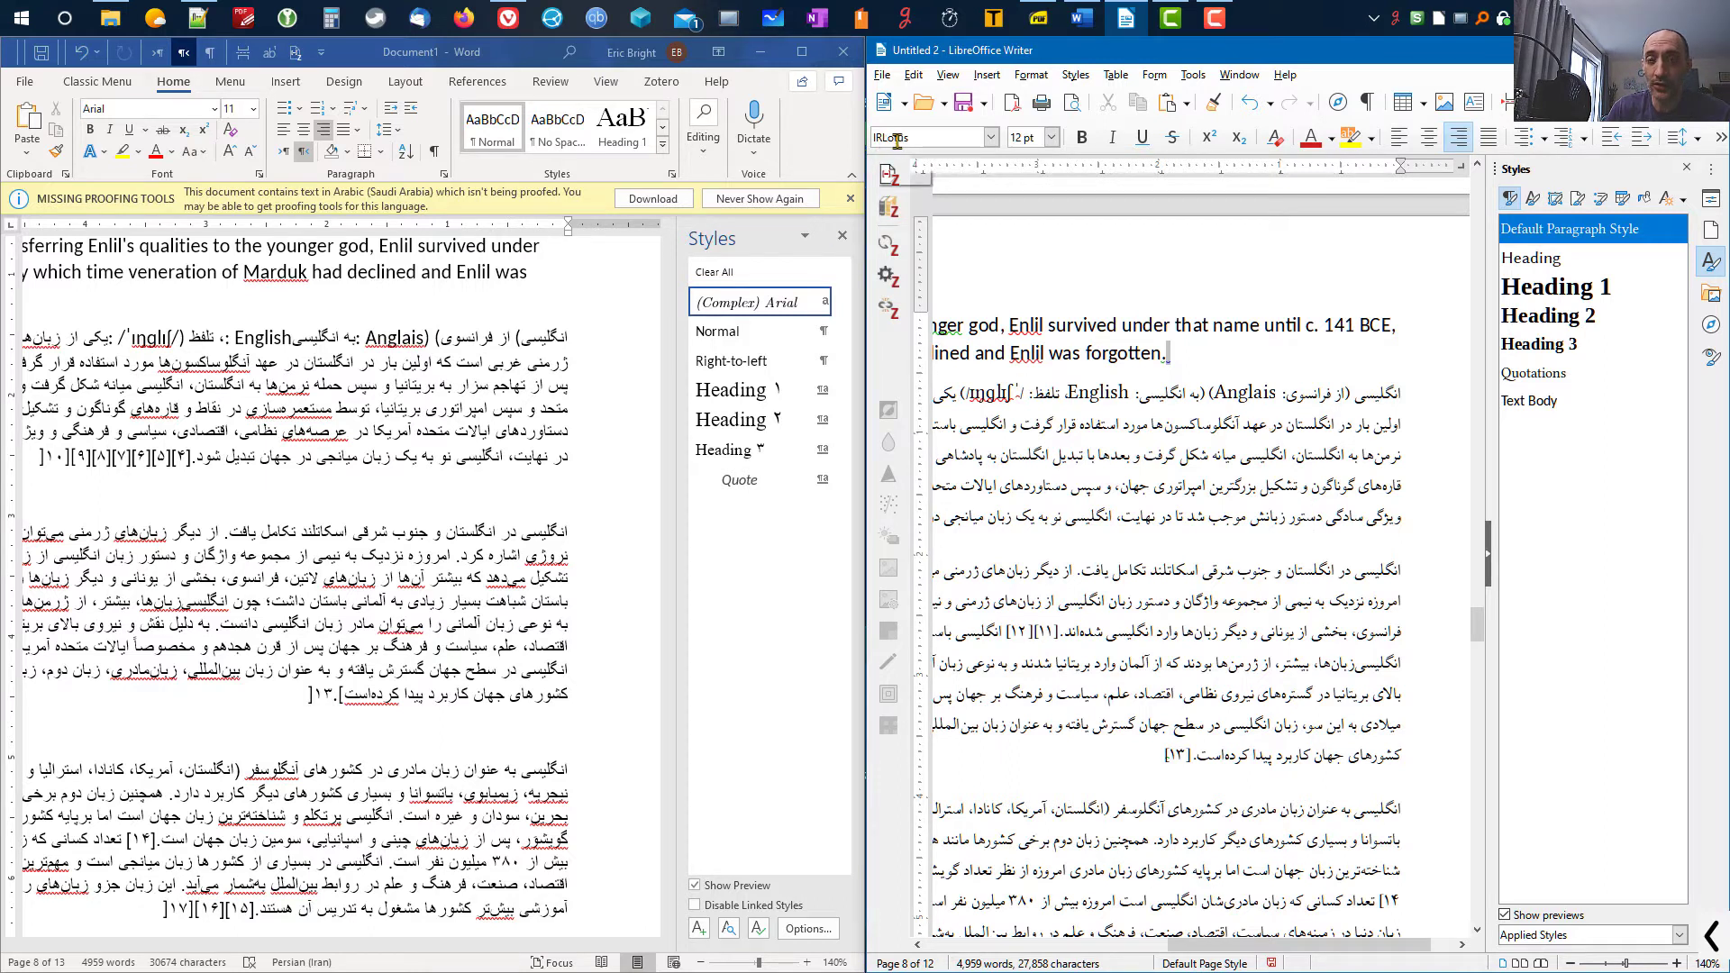
click(500, 389)
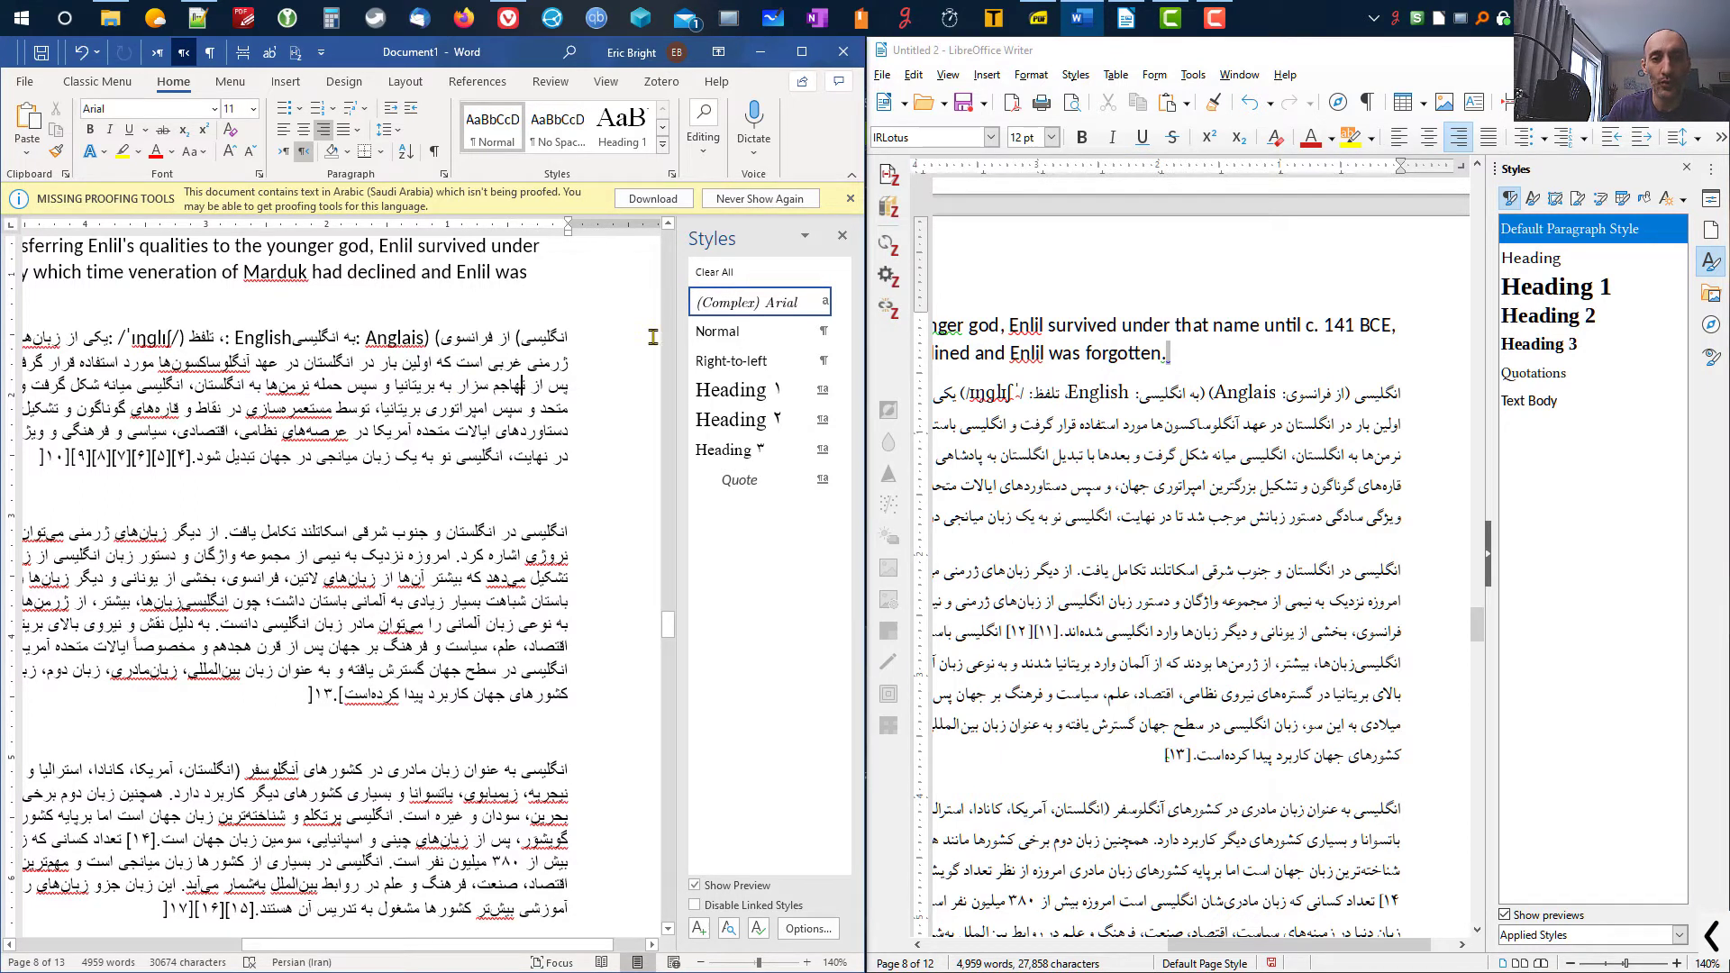
click(841, 306)
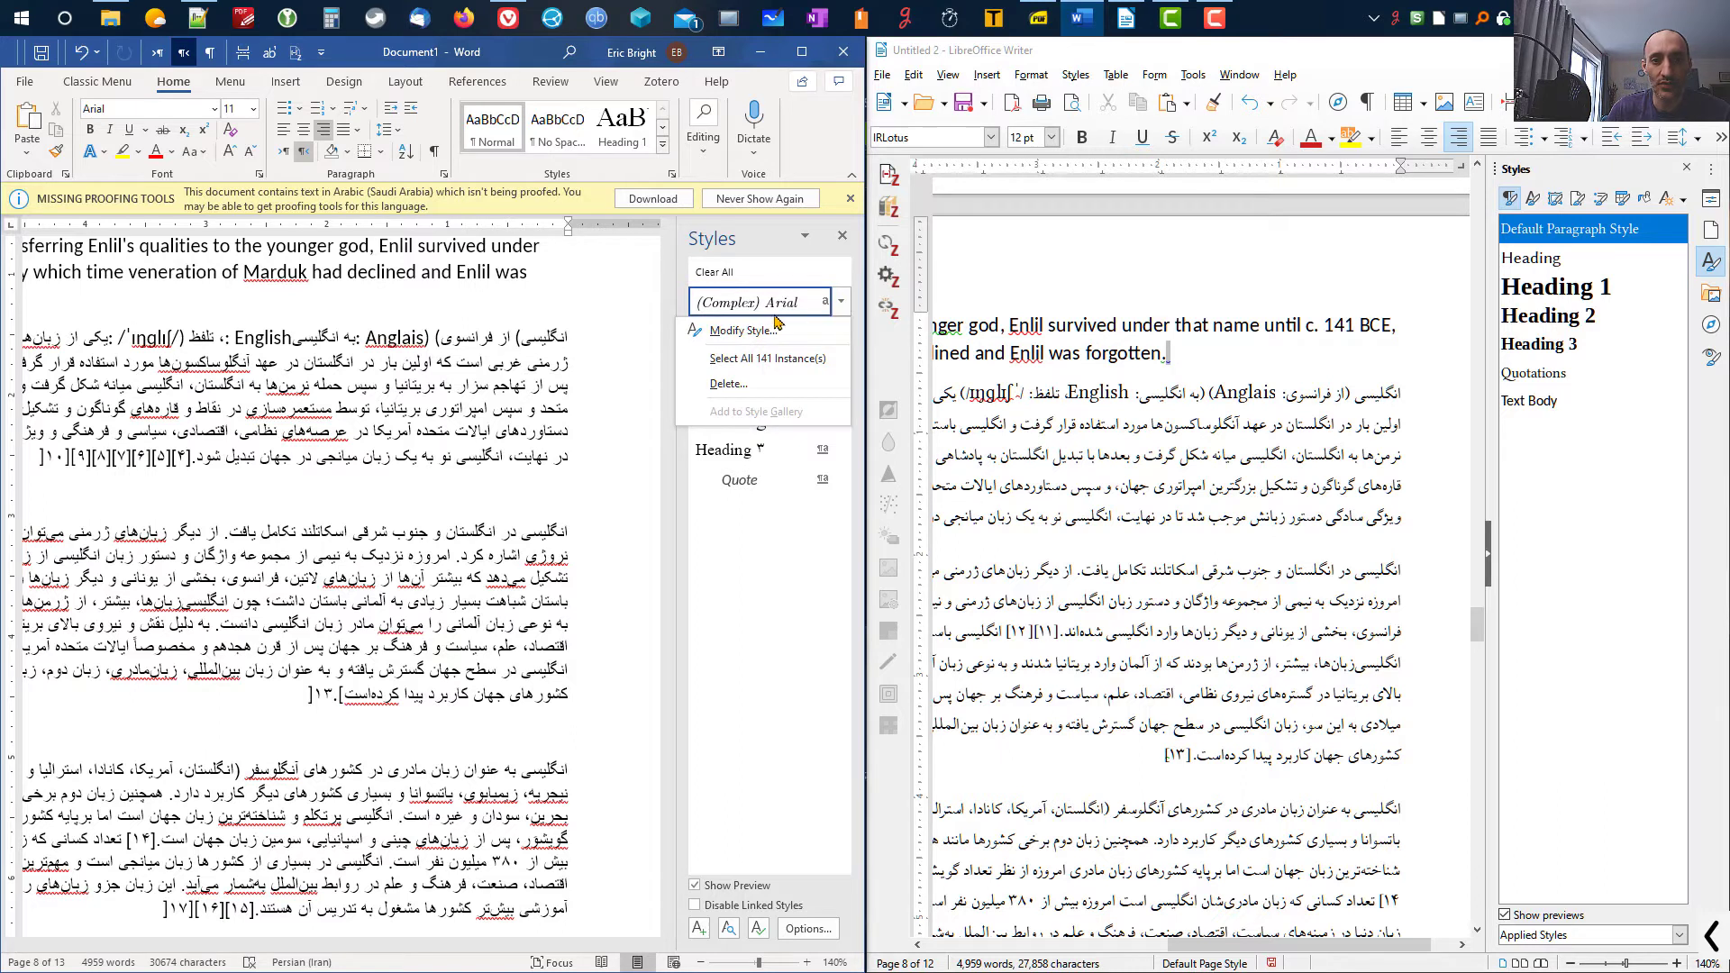
click(743, 330)
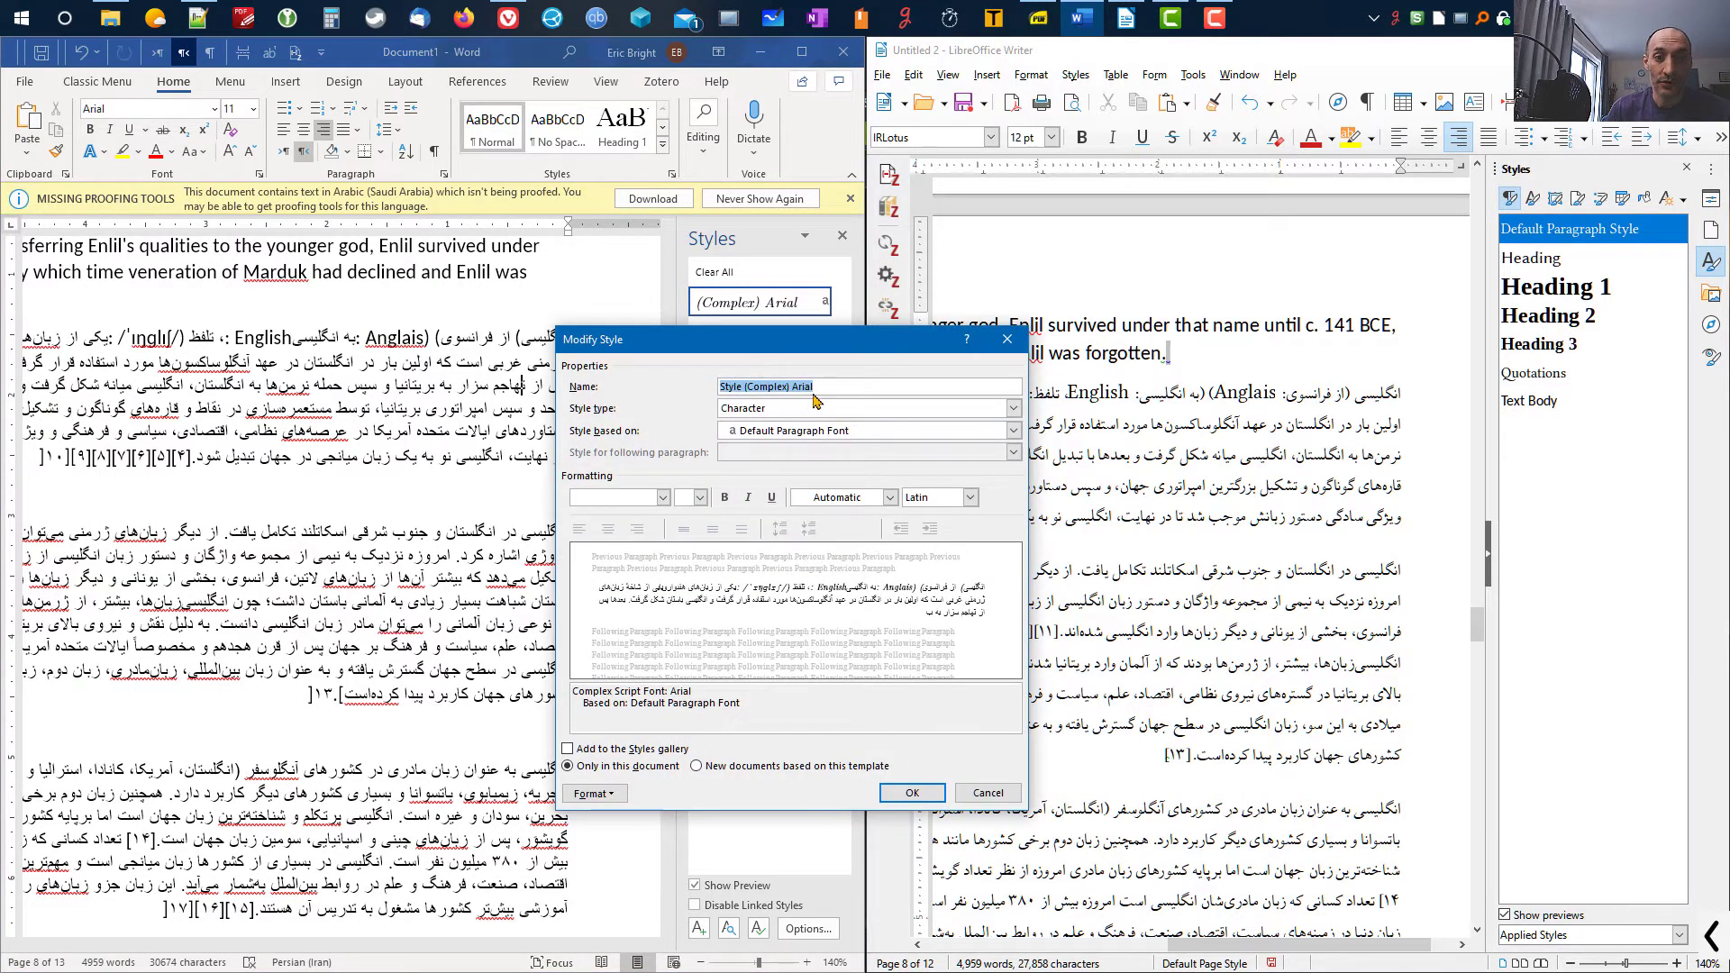
drag(841, 342, 710, 216)
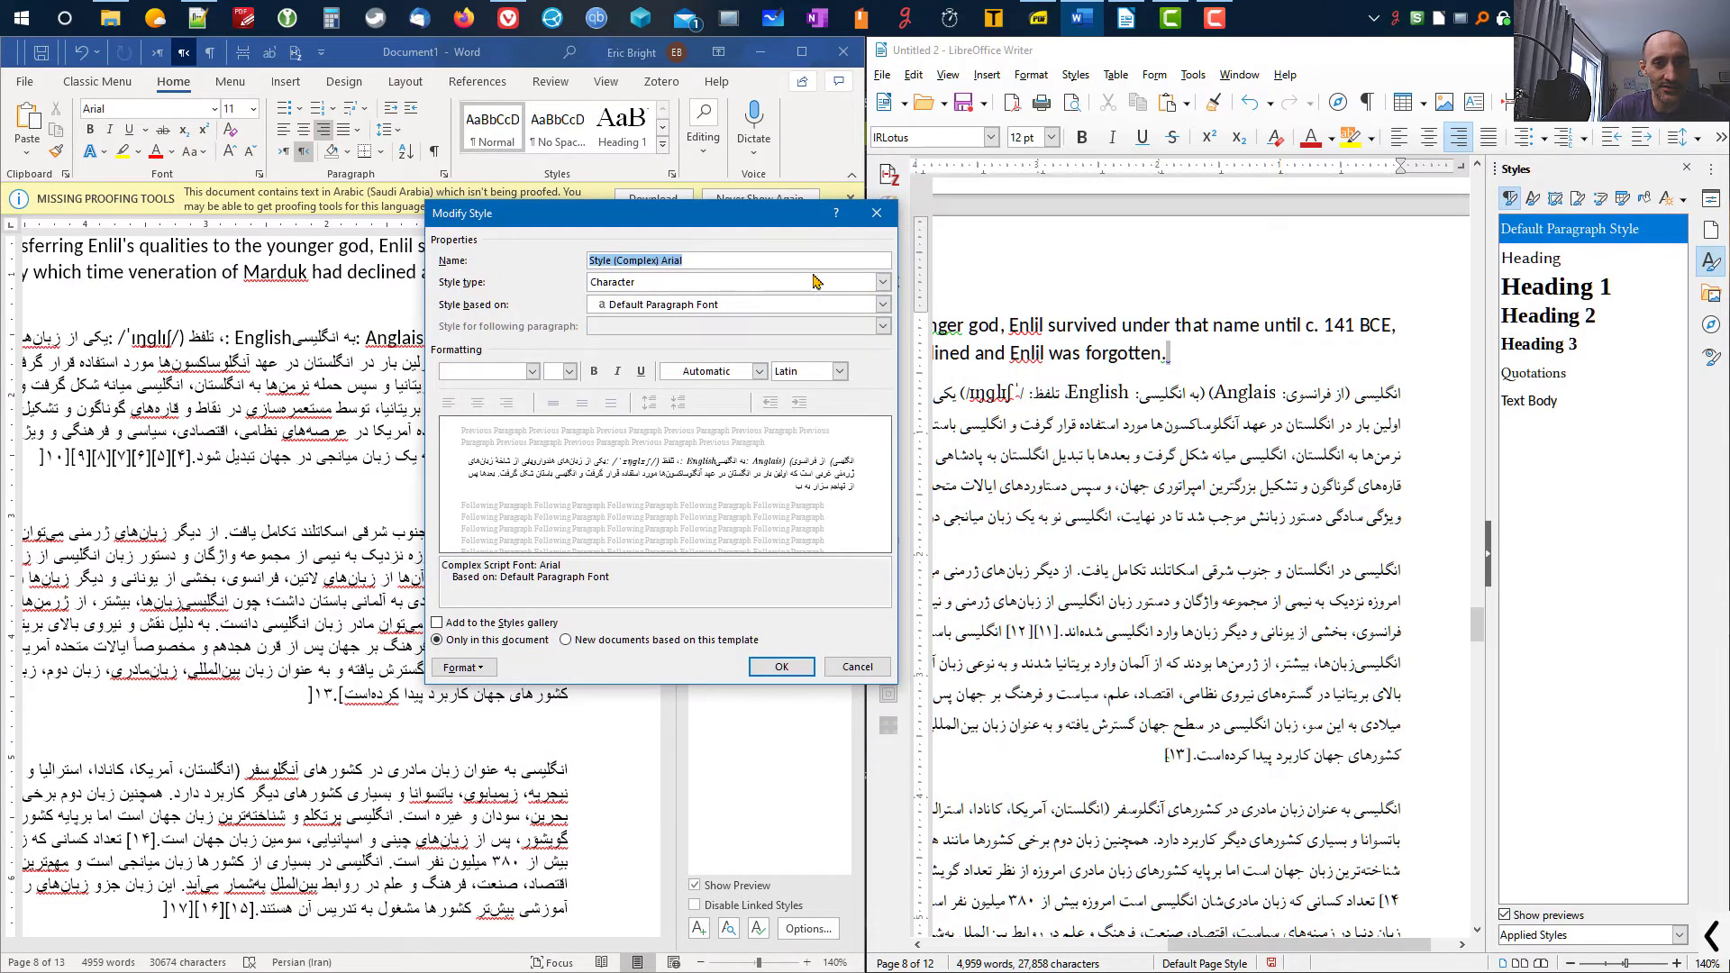
click(840, 372)
click(829, 415)
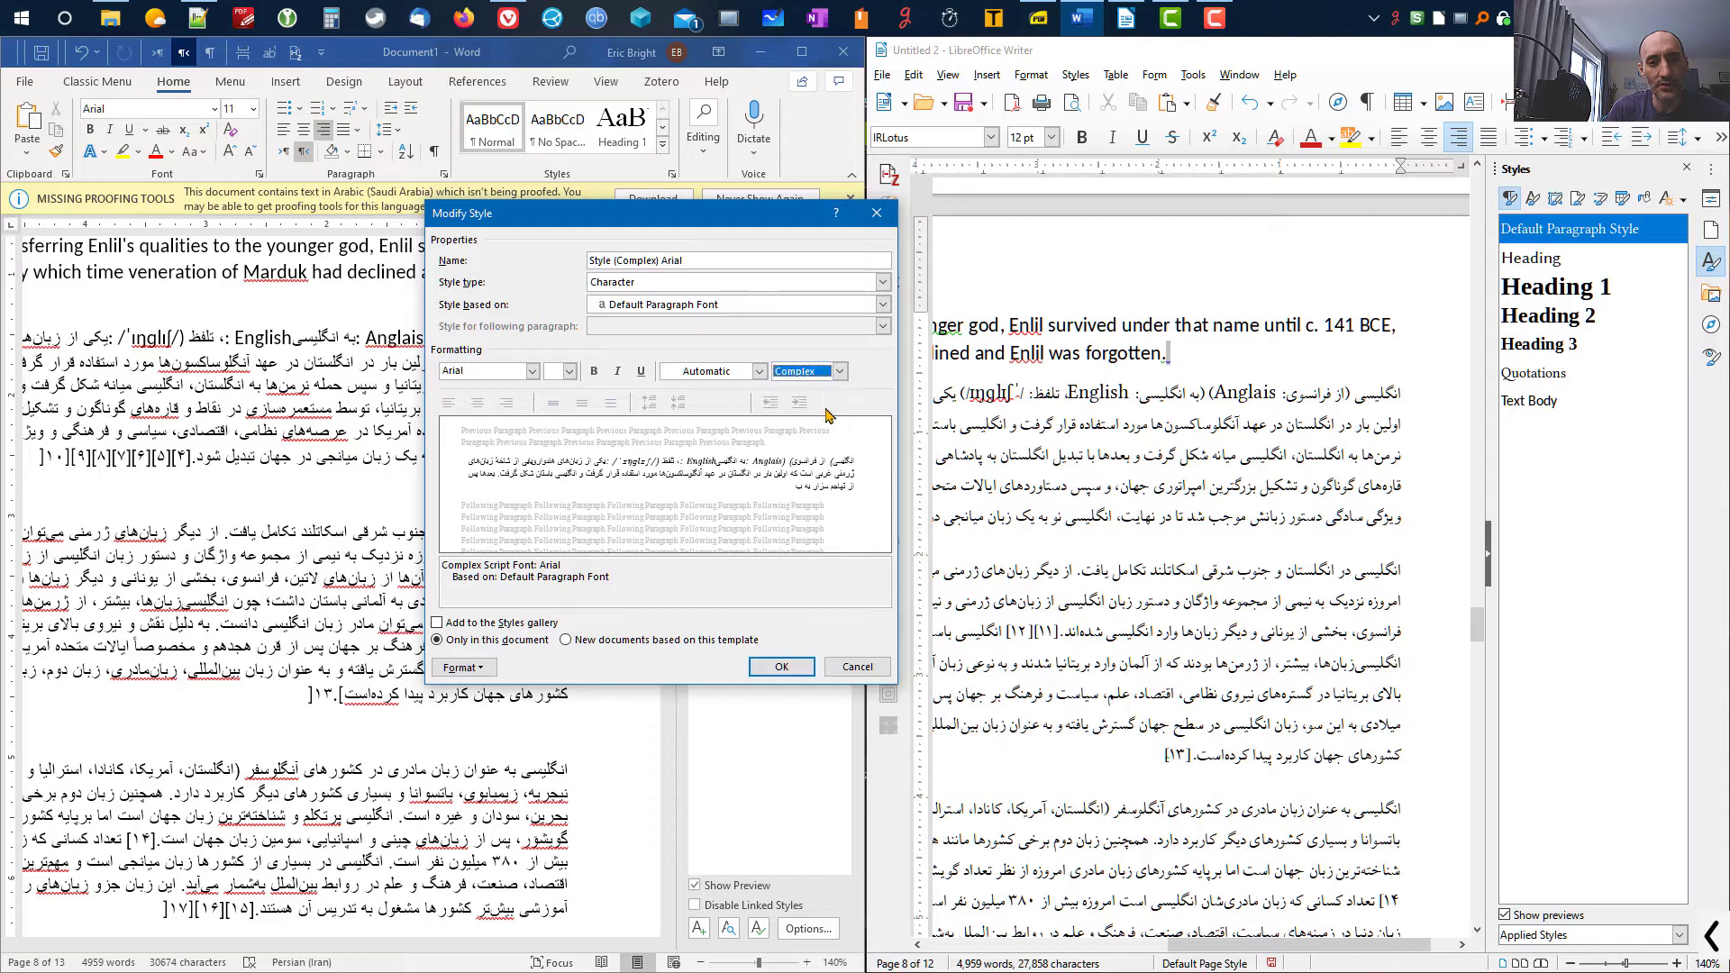
- Set the style's complex-script font to IRLotus at 12 pt and apply the change
click(533, 372)
drag(534, 412, 535, 490)
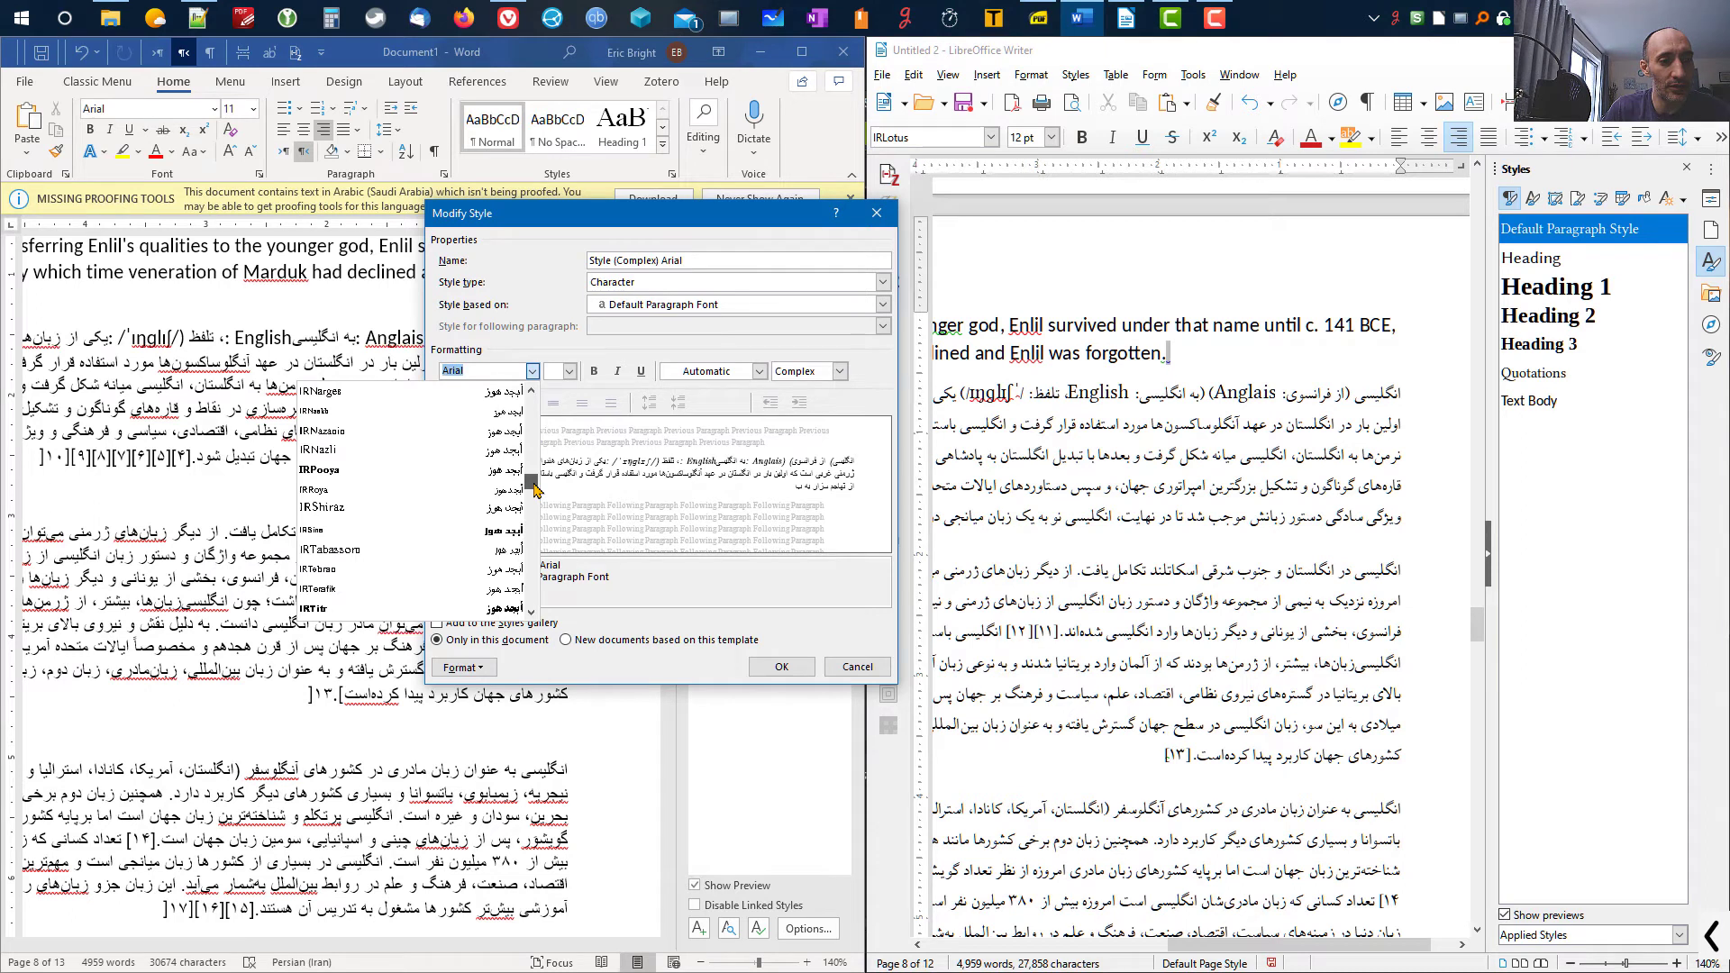
scroll(401, 545, down, 3)
scroll(401, 544, up, 4)
scroll(370, 477, up, 2)
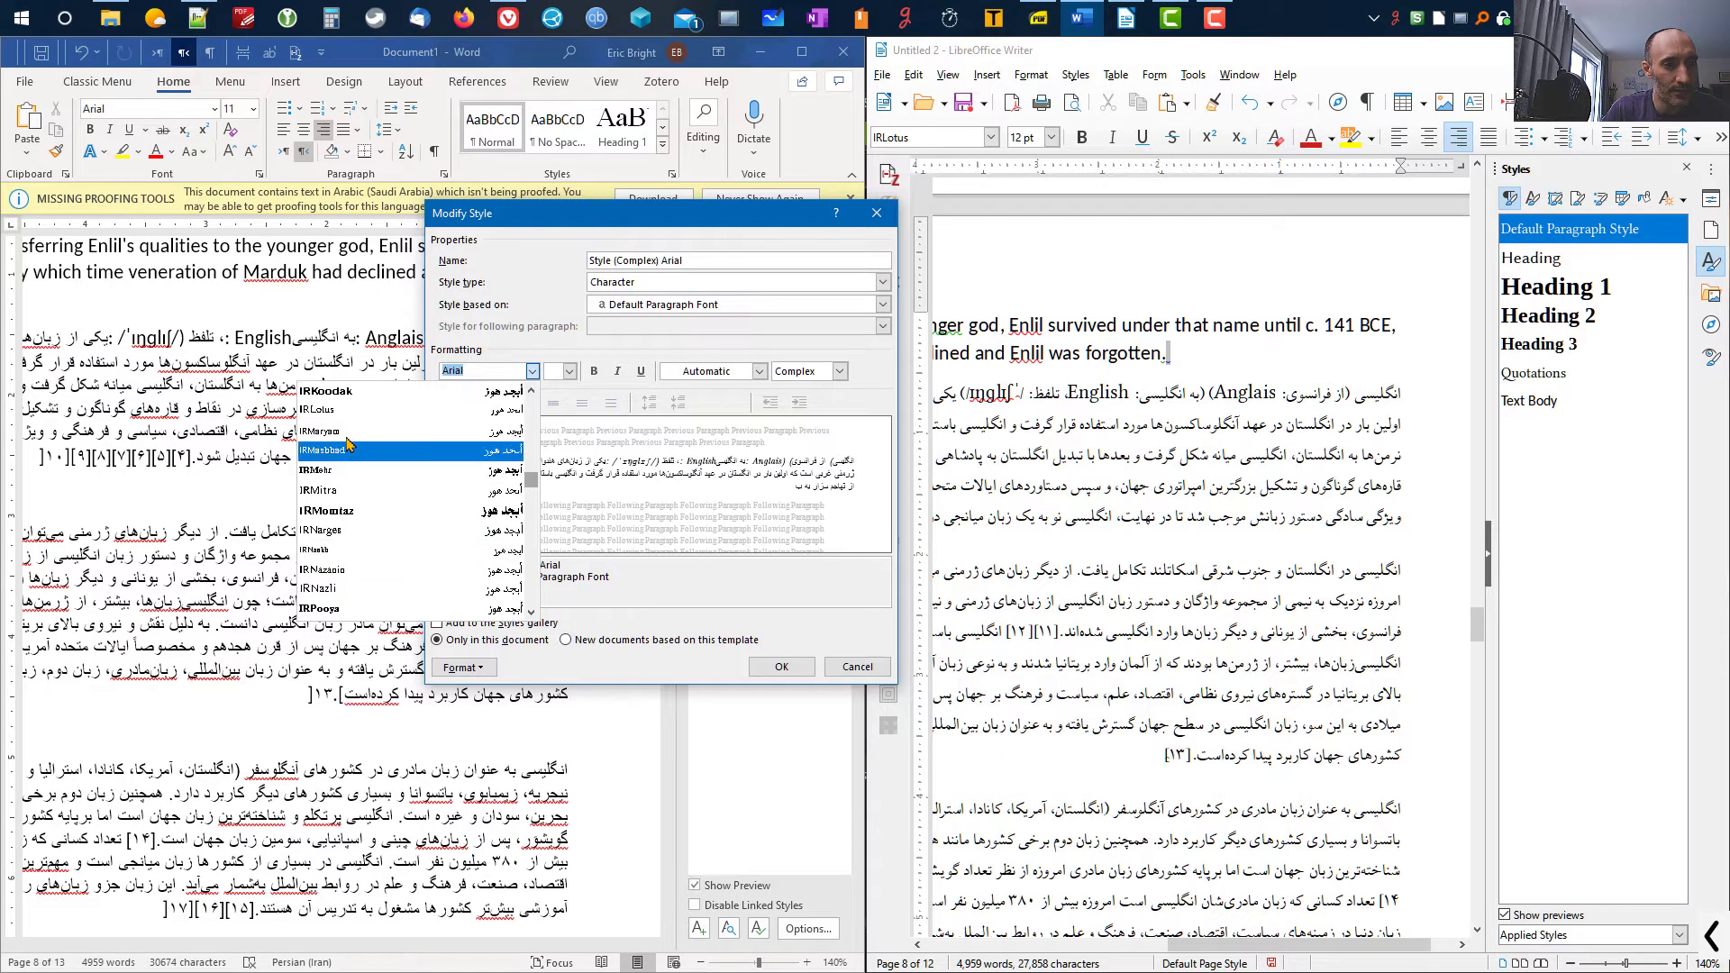
click(338, 411)
click(572, 377)
click(557, 440)
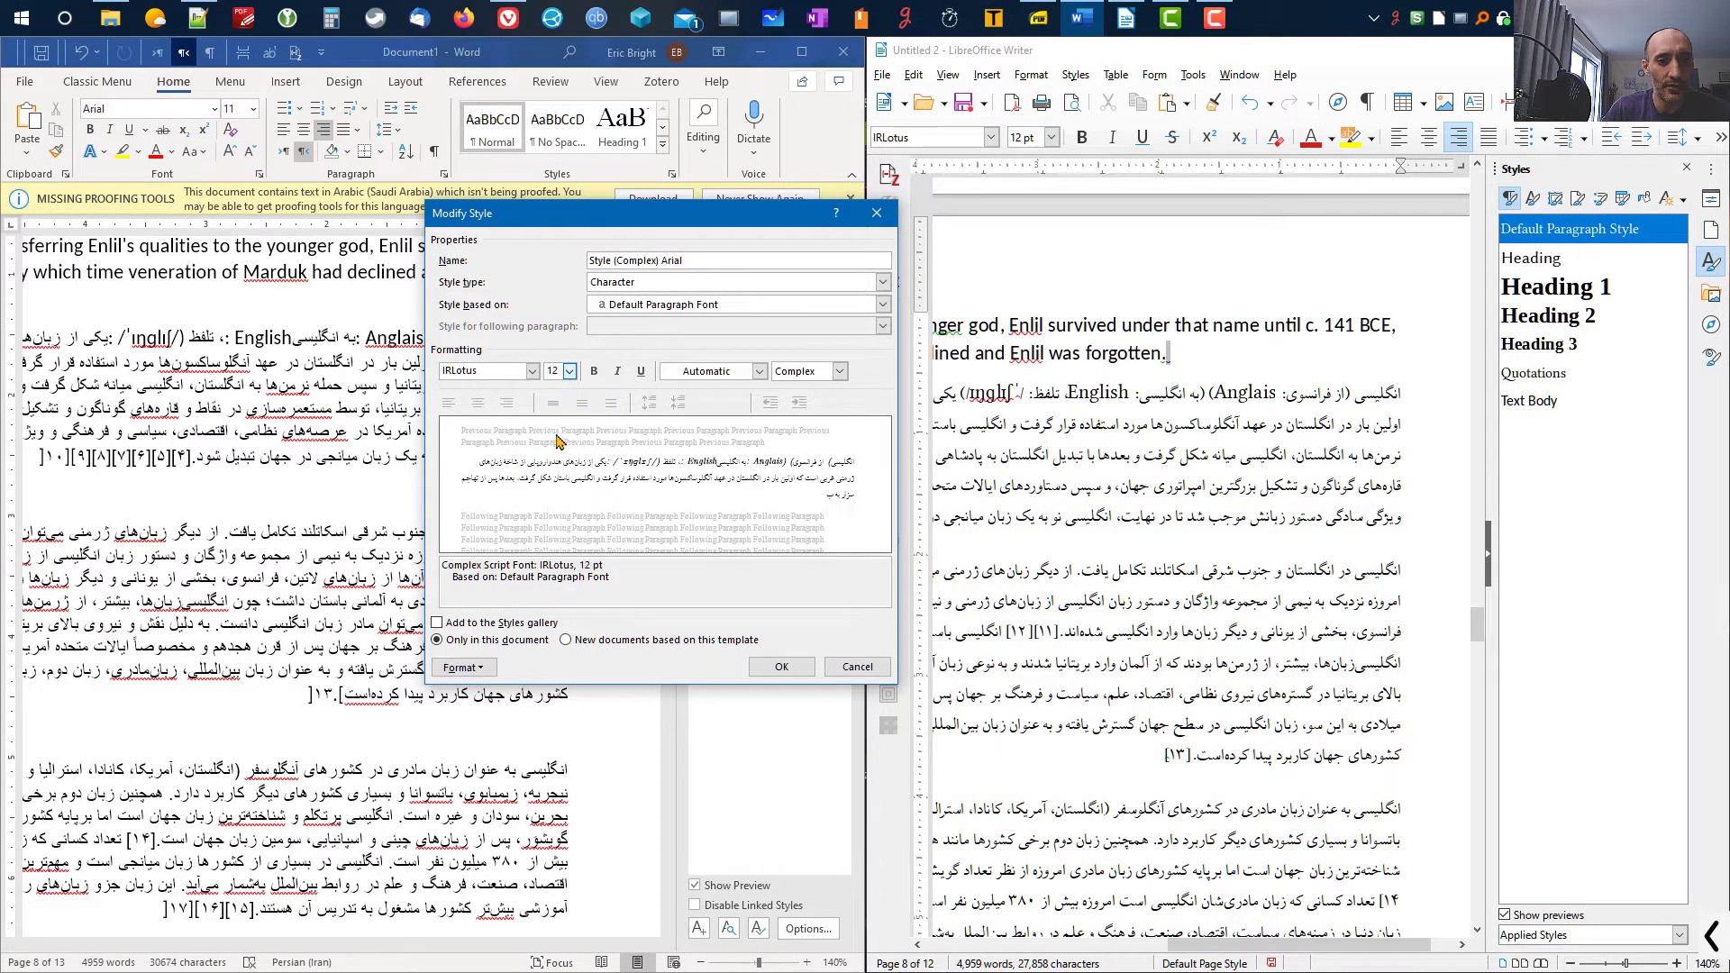
click(781, 667)
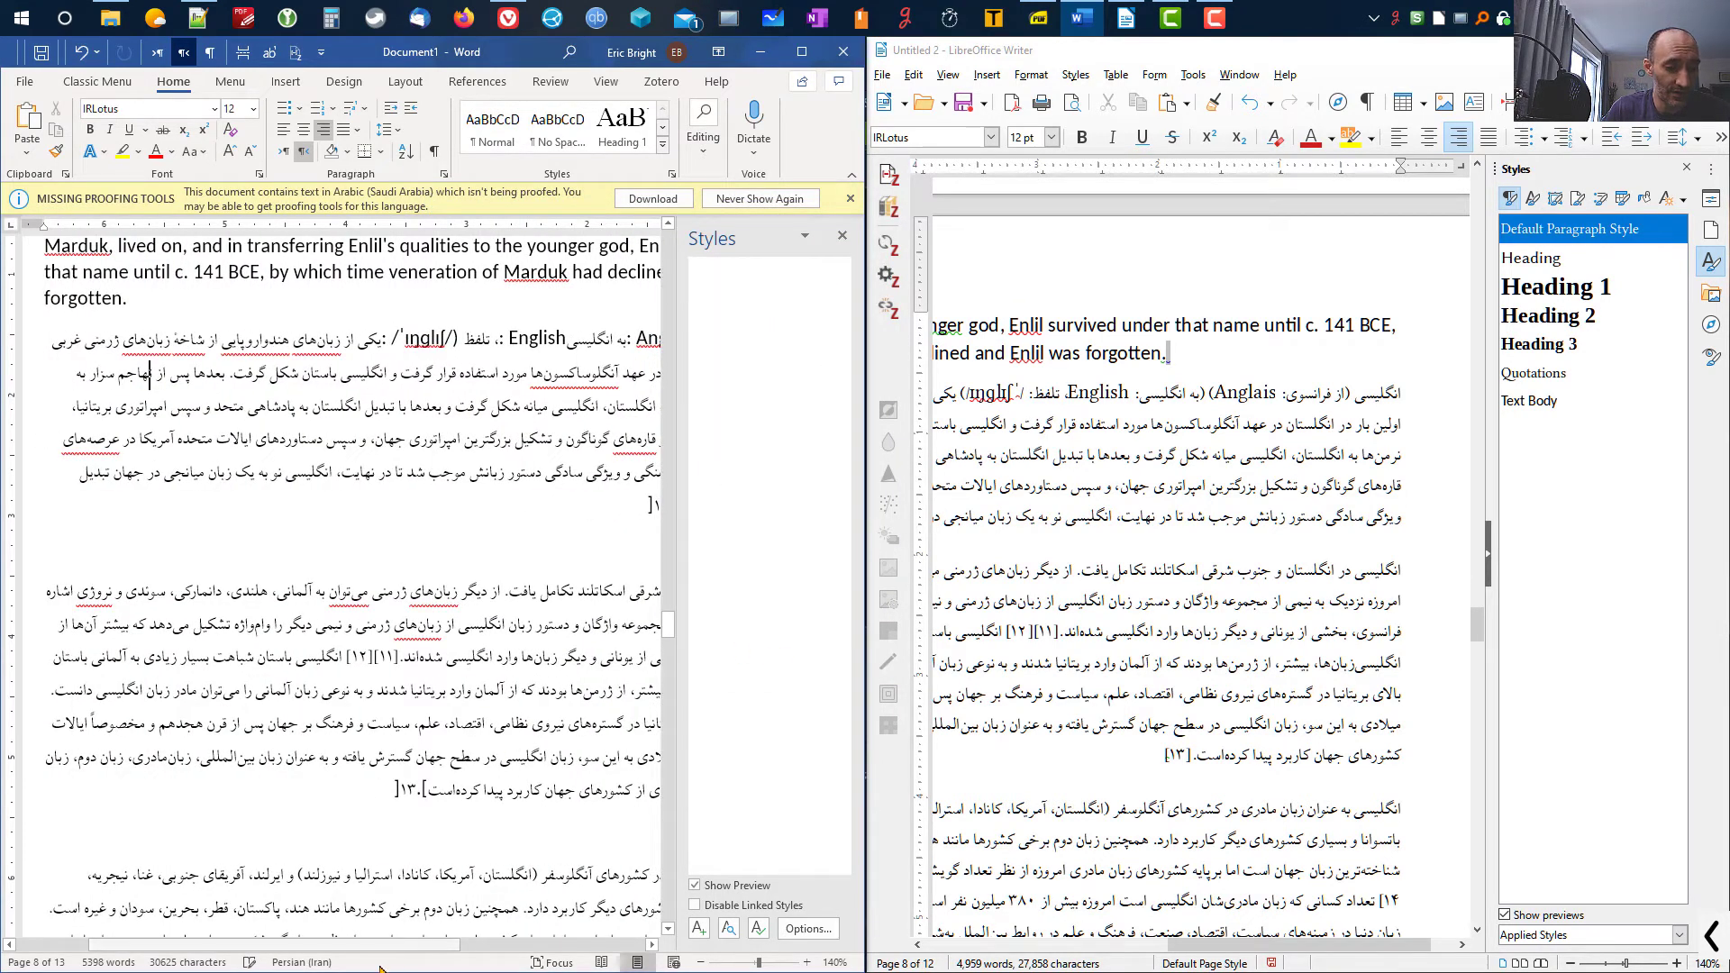
- Dismiss Word's missing proofing tools notice, widen the Styles pane, and place the cursor in the first Persian paragraph
drag(376, 948, 565, 941)
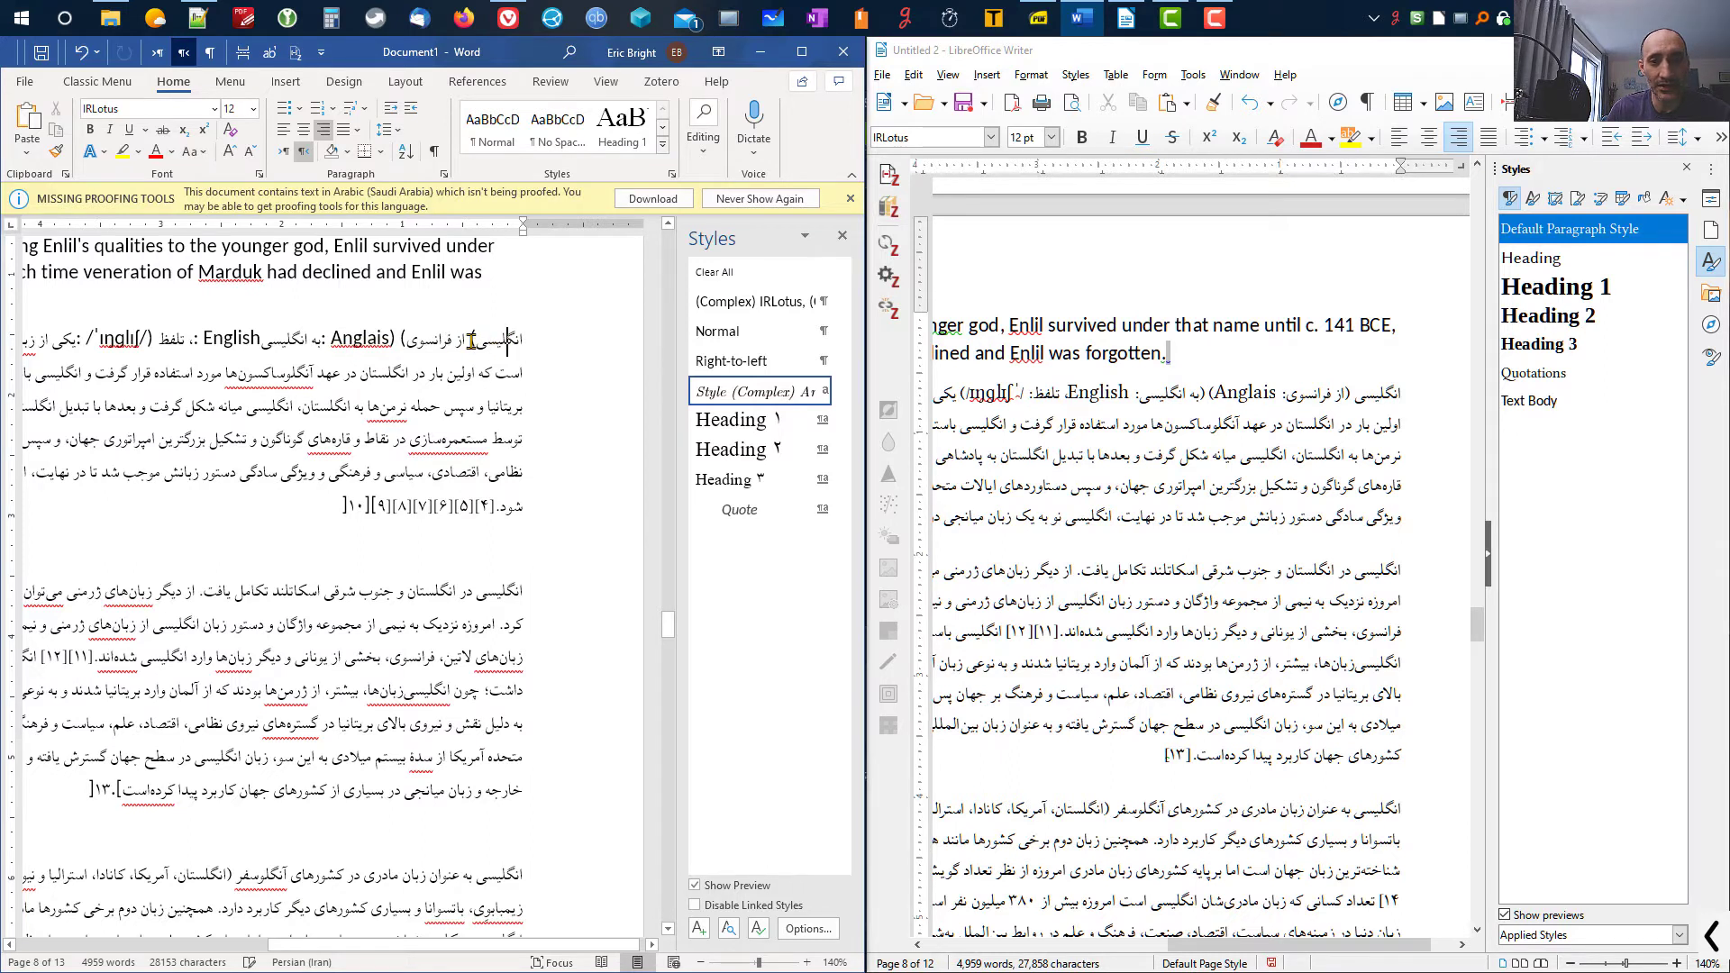
click(432, 439)
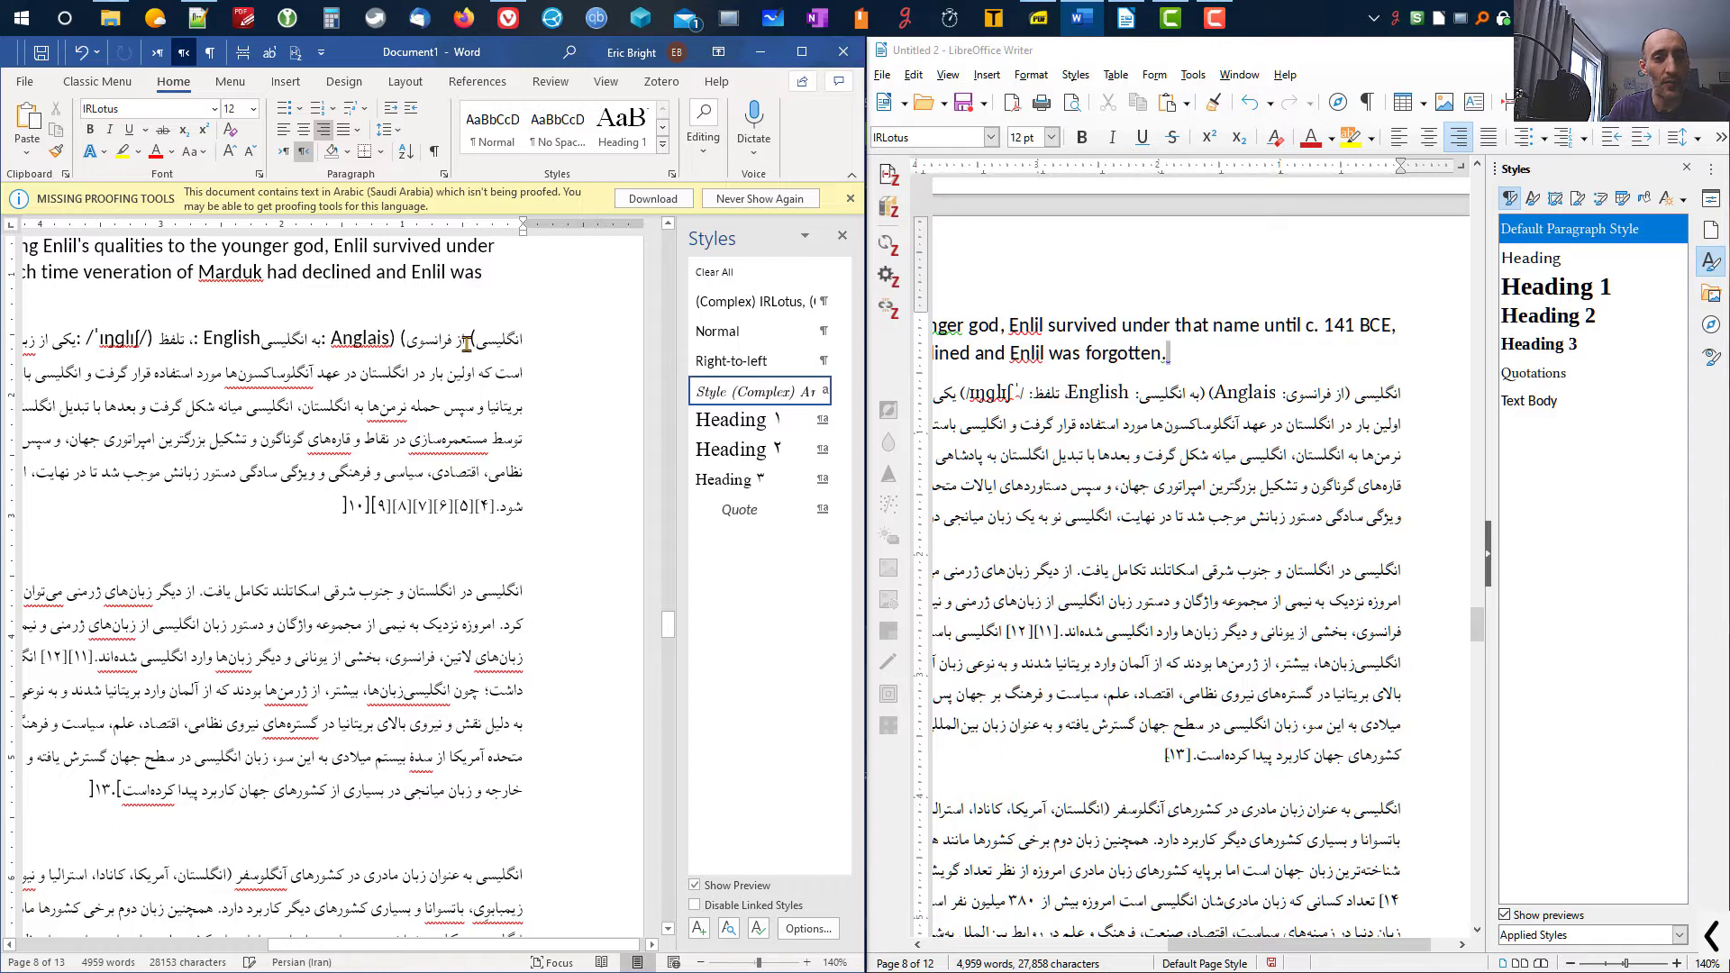
click(408, 407)
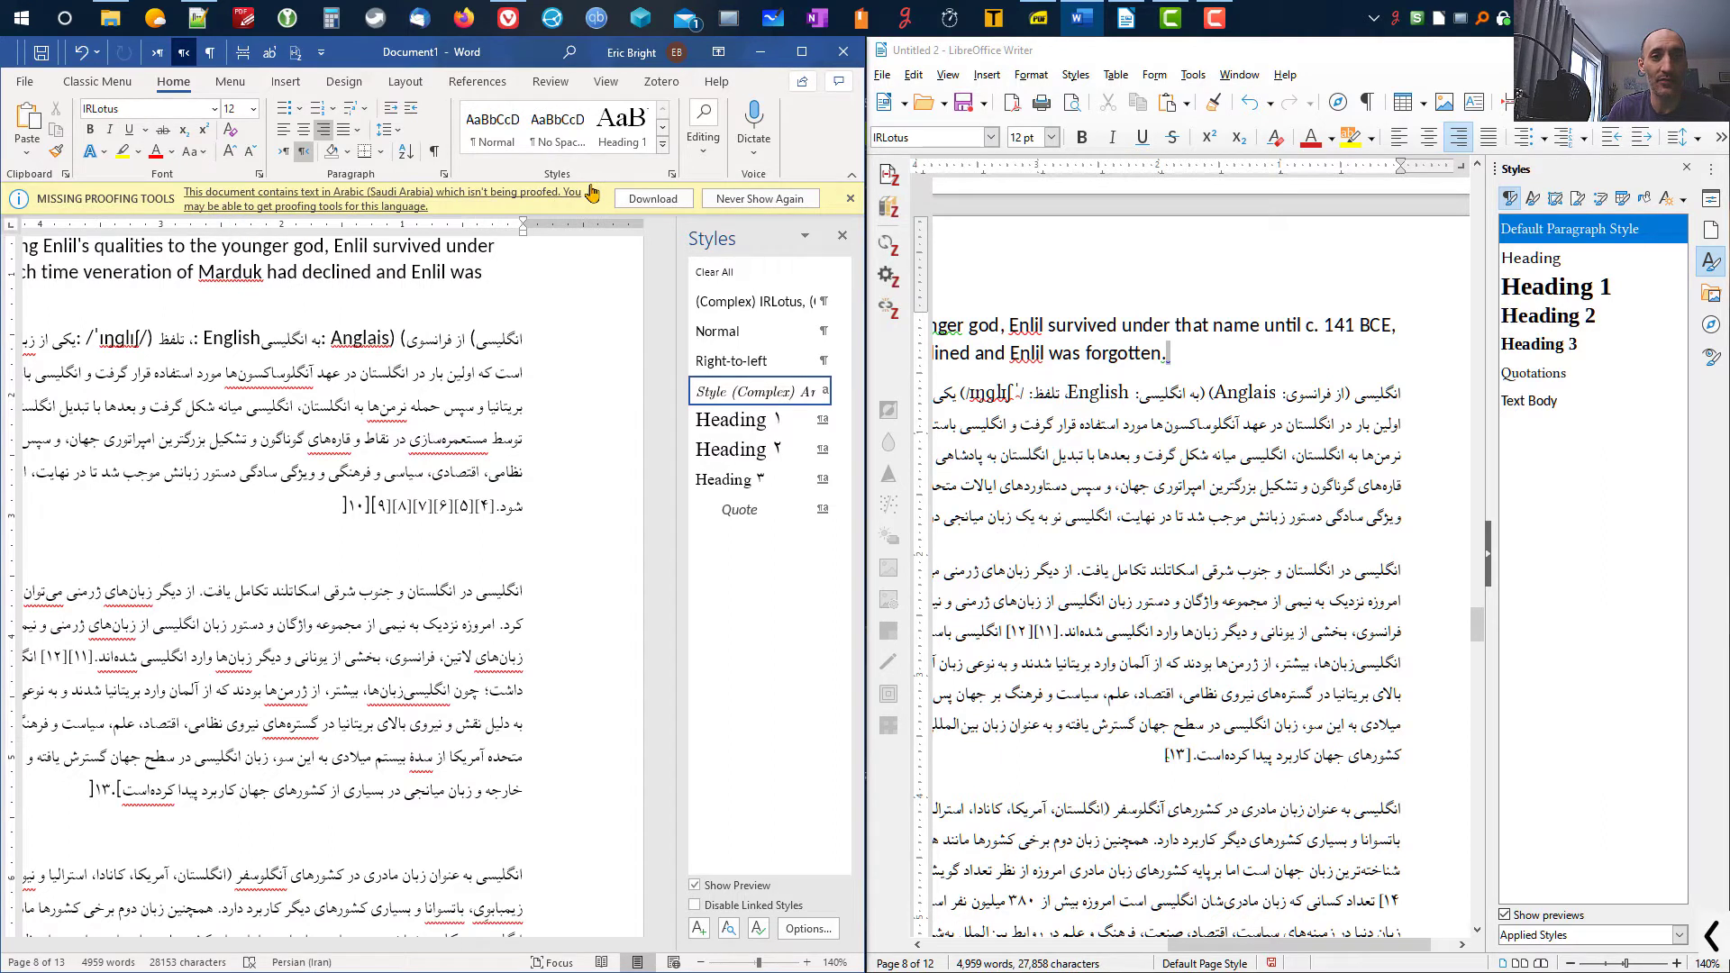
click(850, 199)
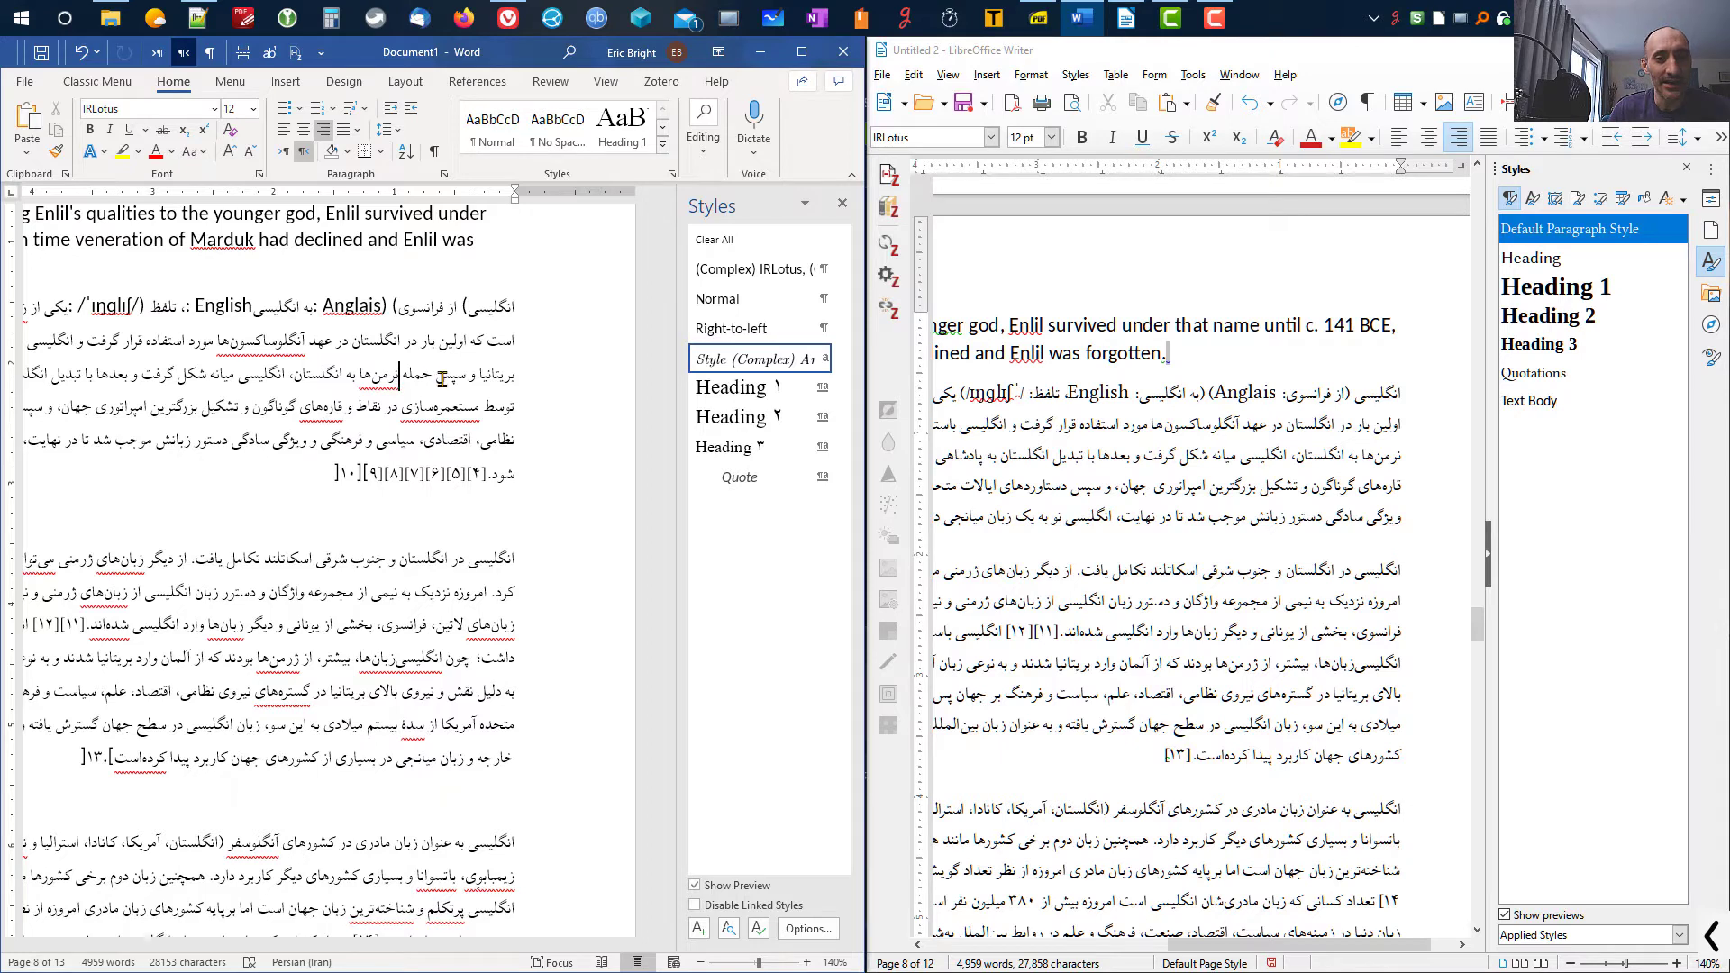
drag(676, 328, 640, 328)
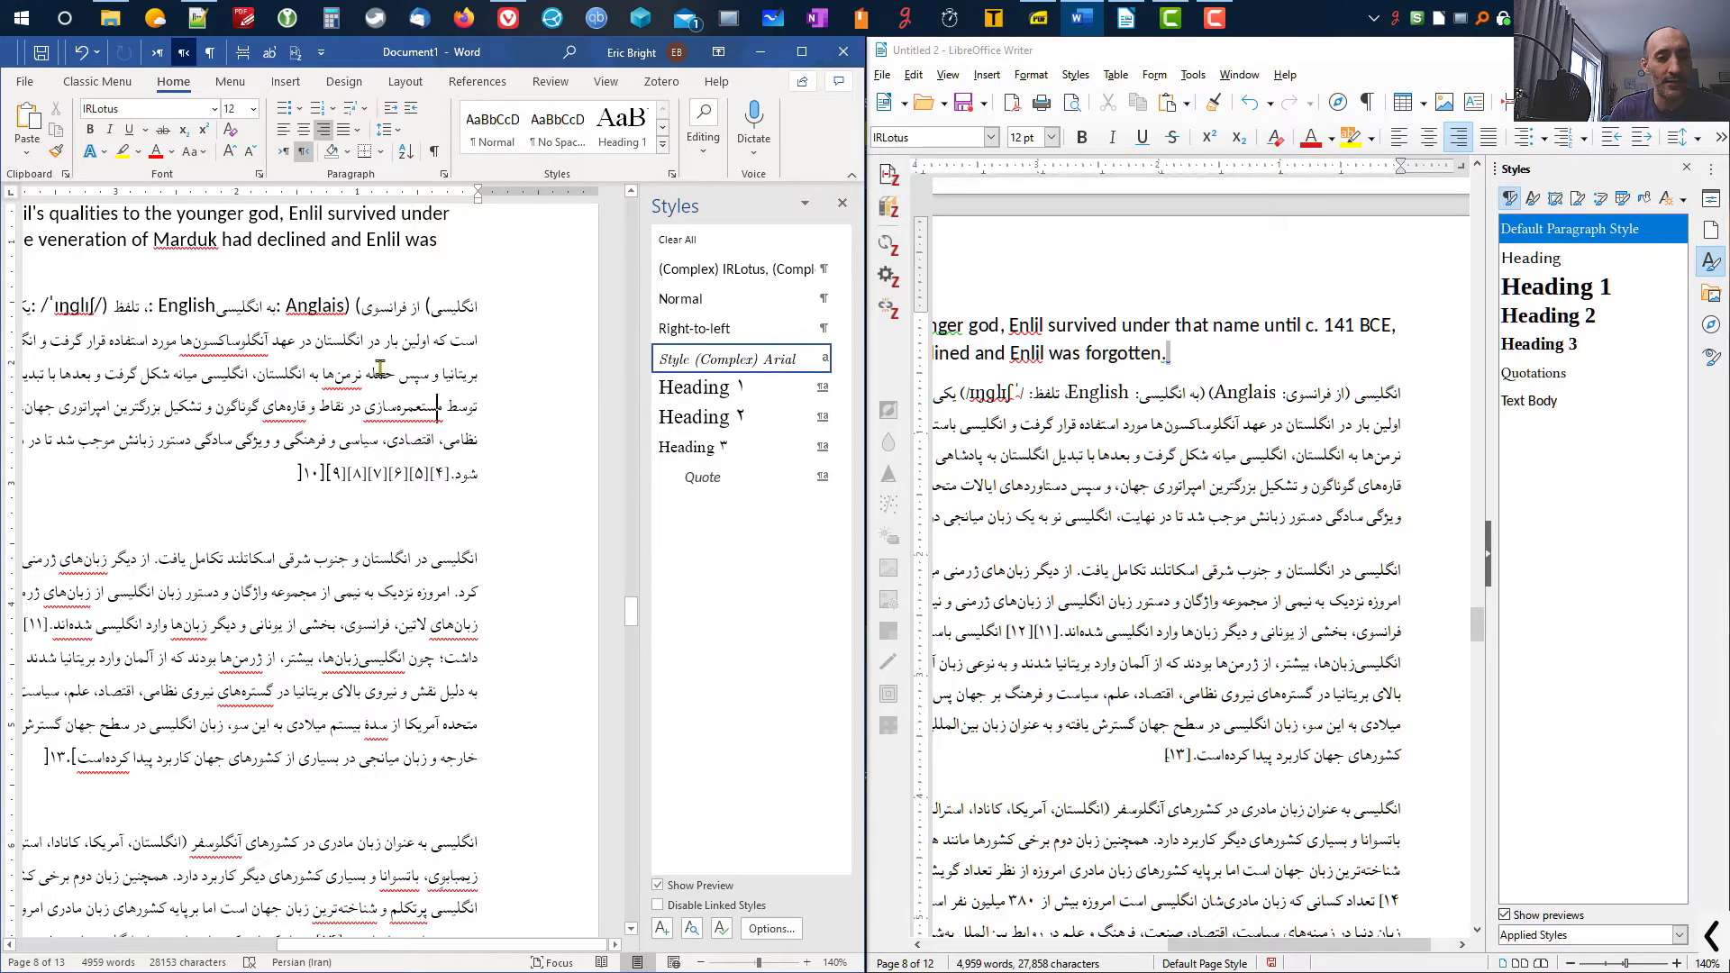
click(428, 310)
click(426, 340)
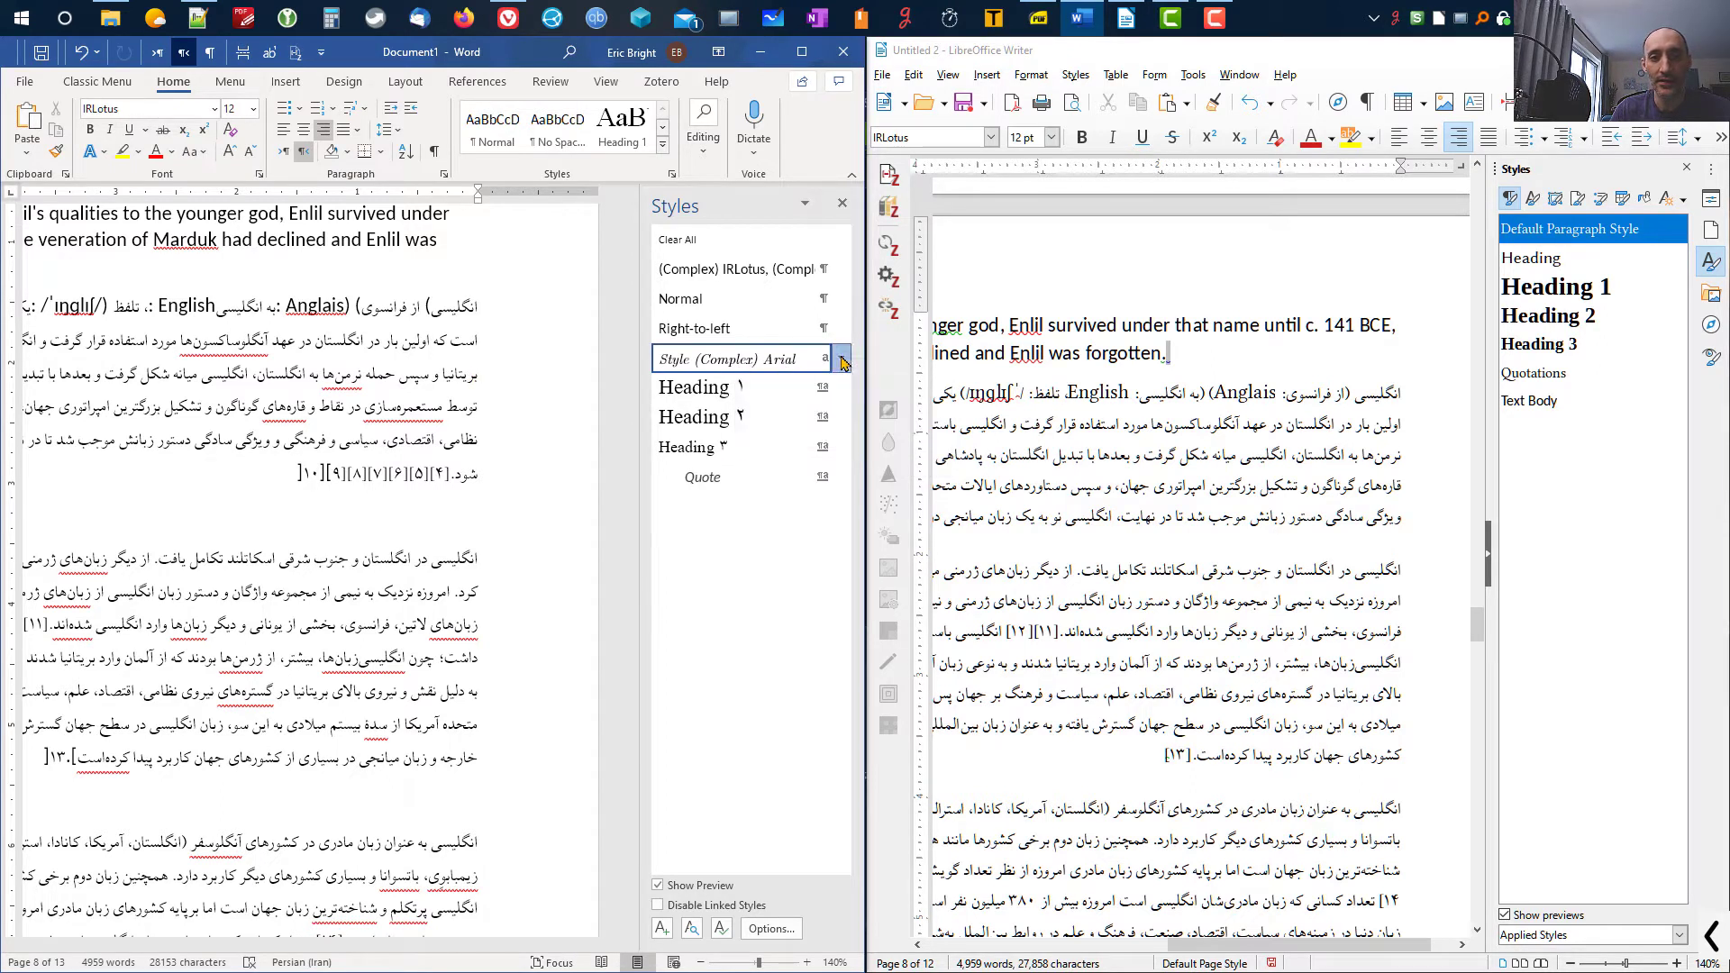
right_click(768, 374)
click(621, 411)
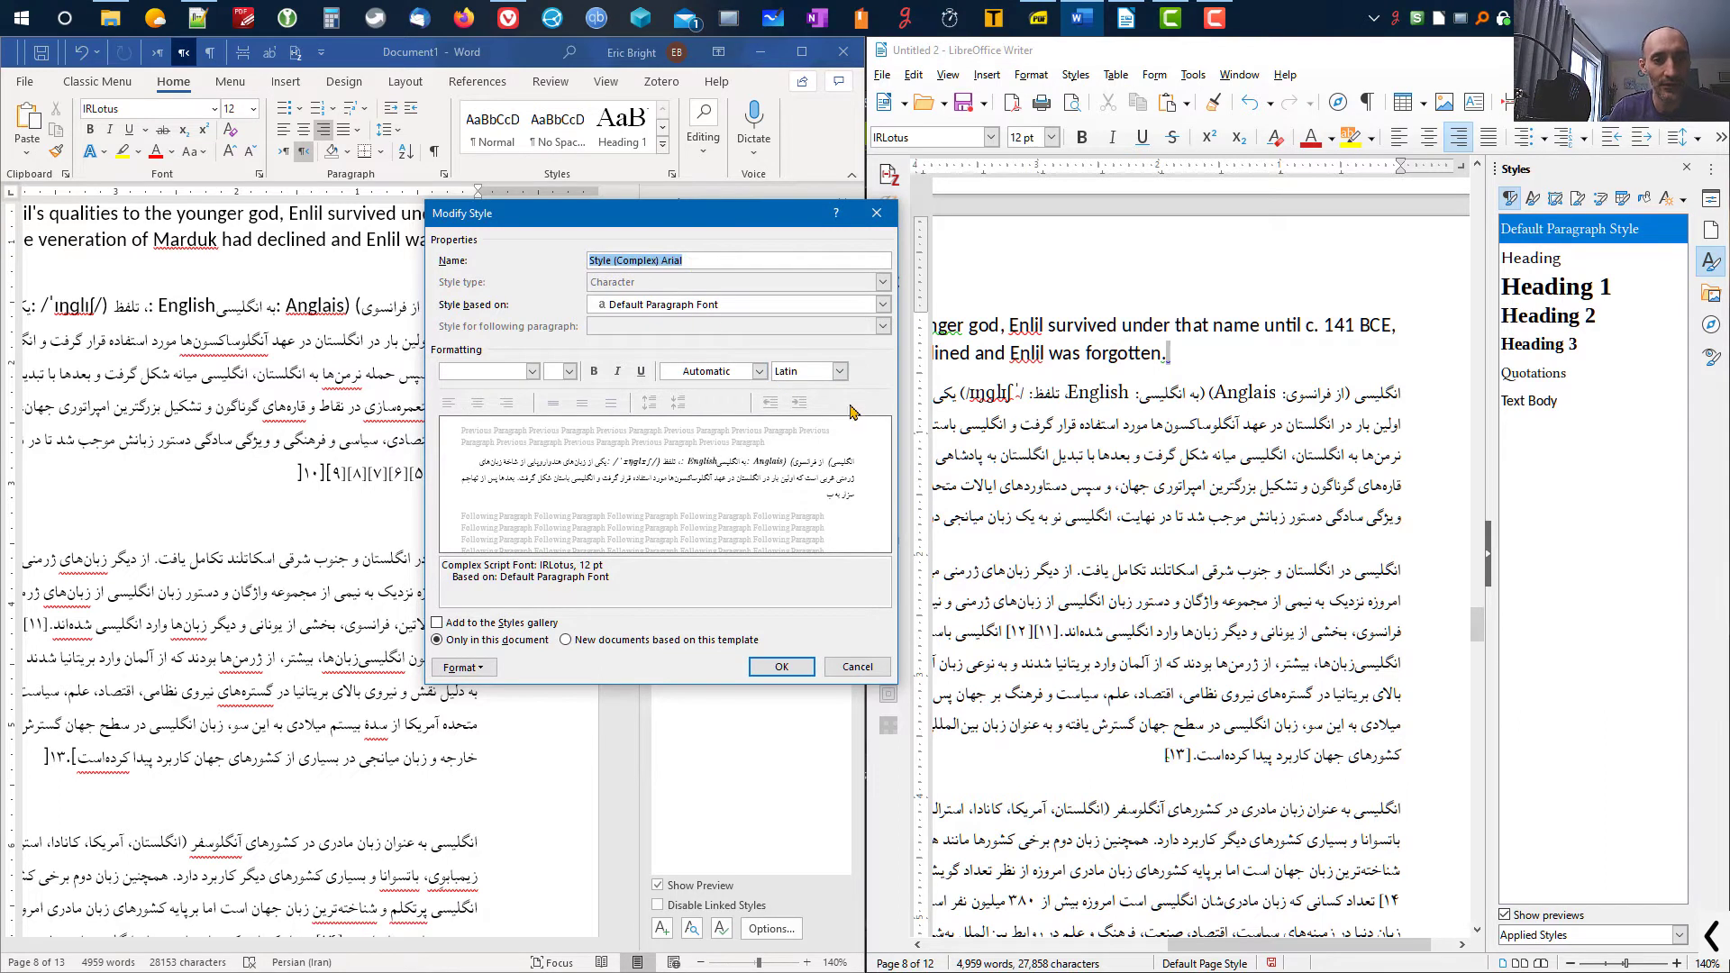
drag(737, 221, 417, 240)
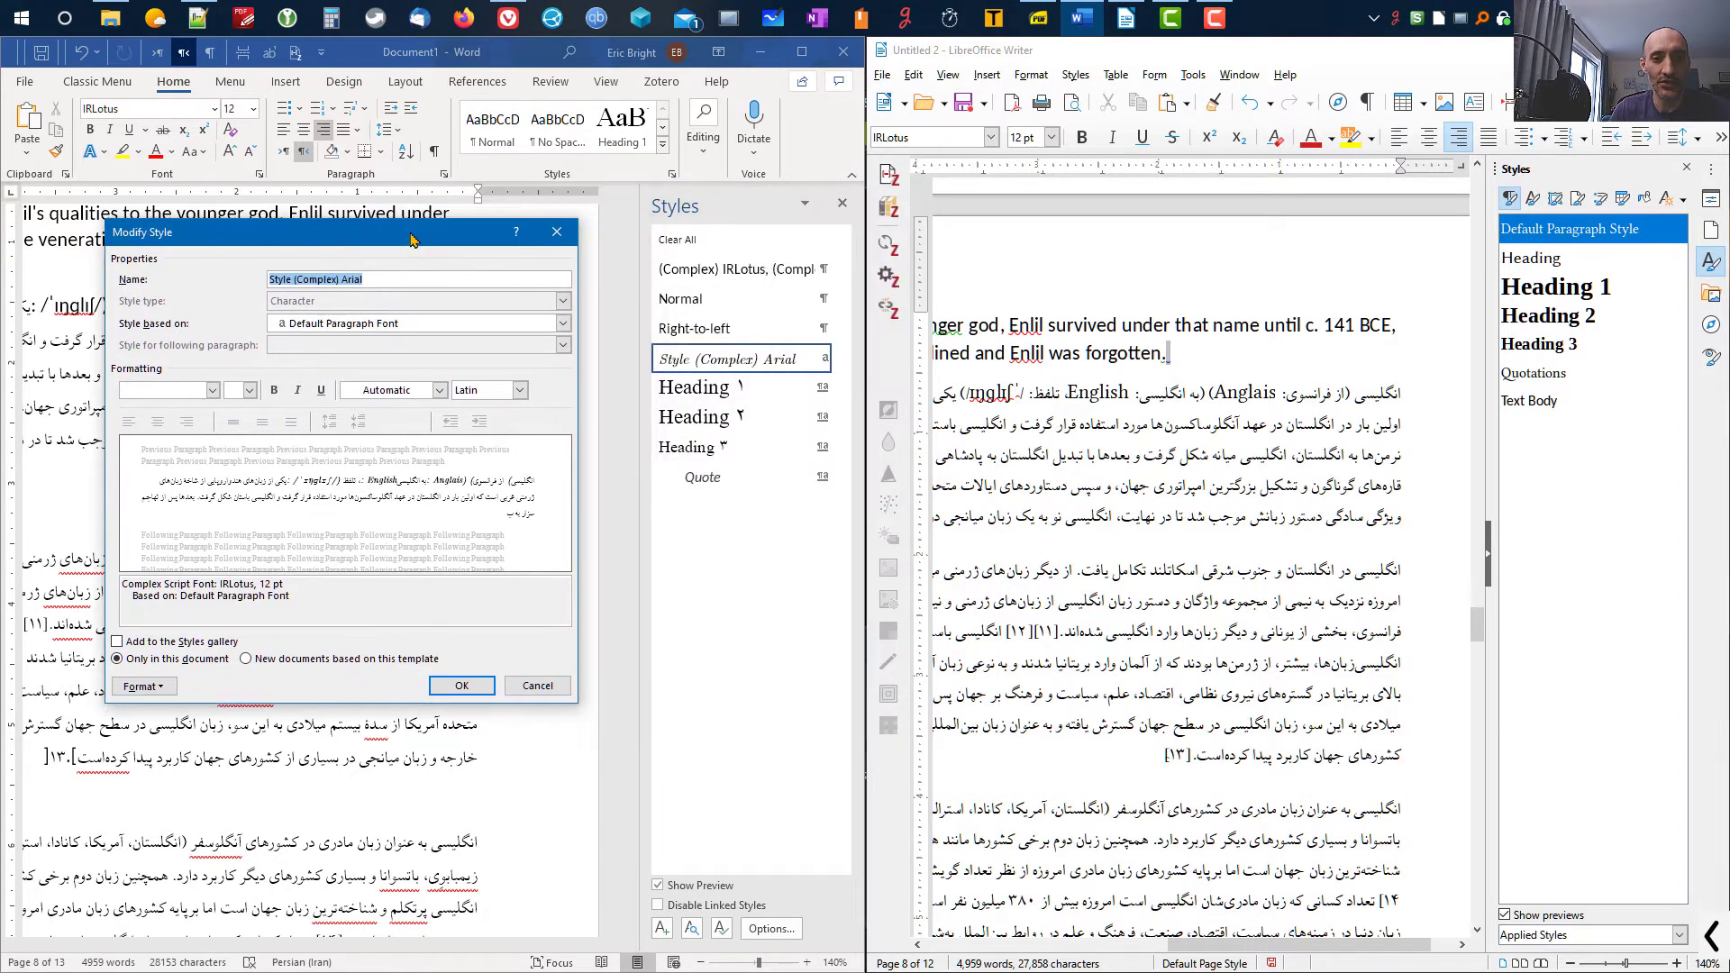
click(520, 390)
click(477, 431)
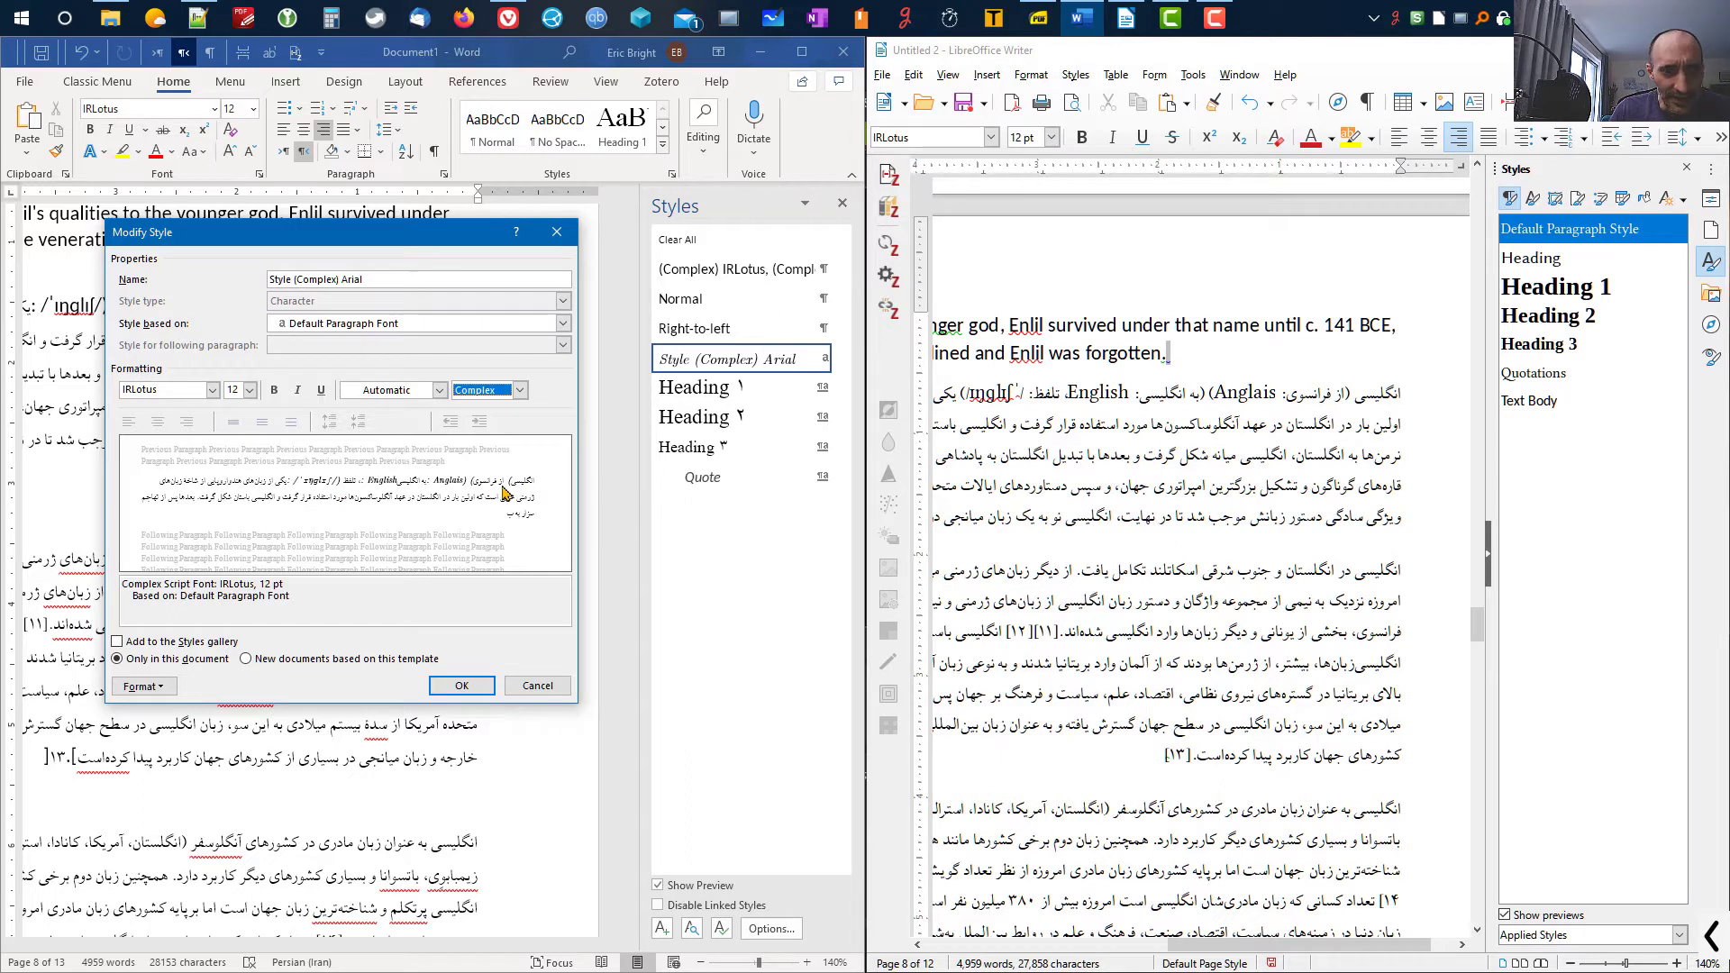
click(300, 391)
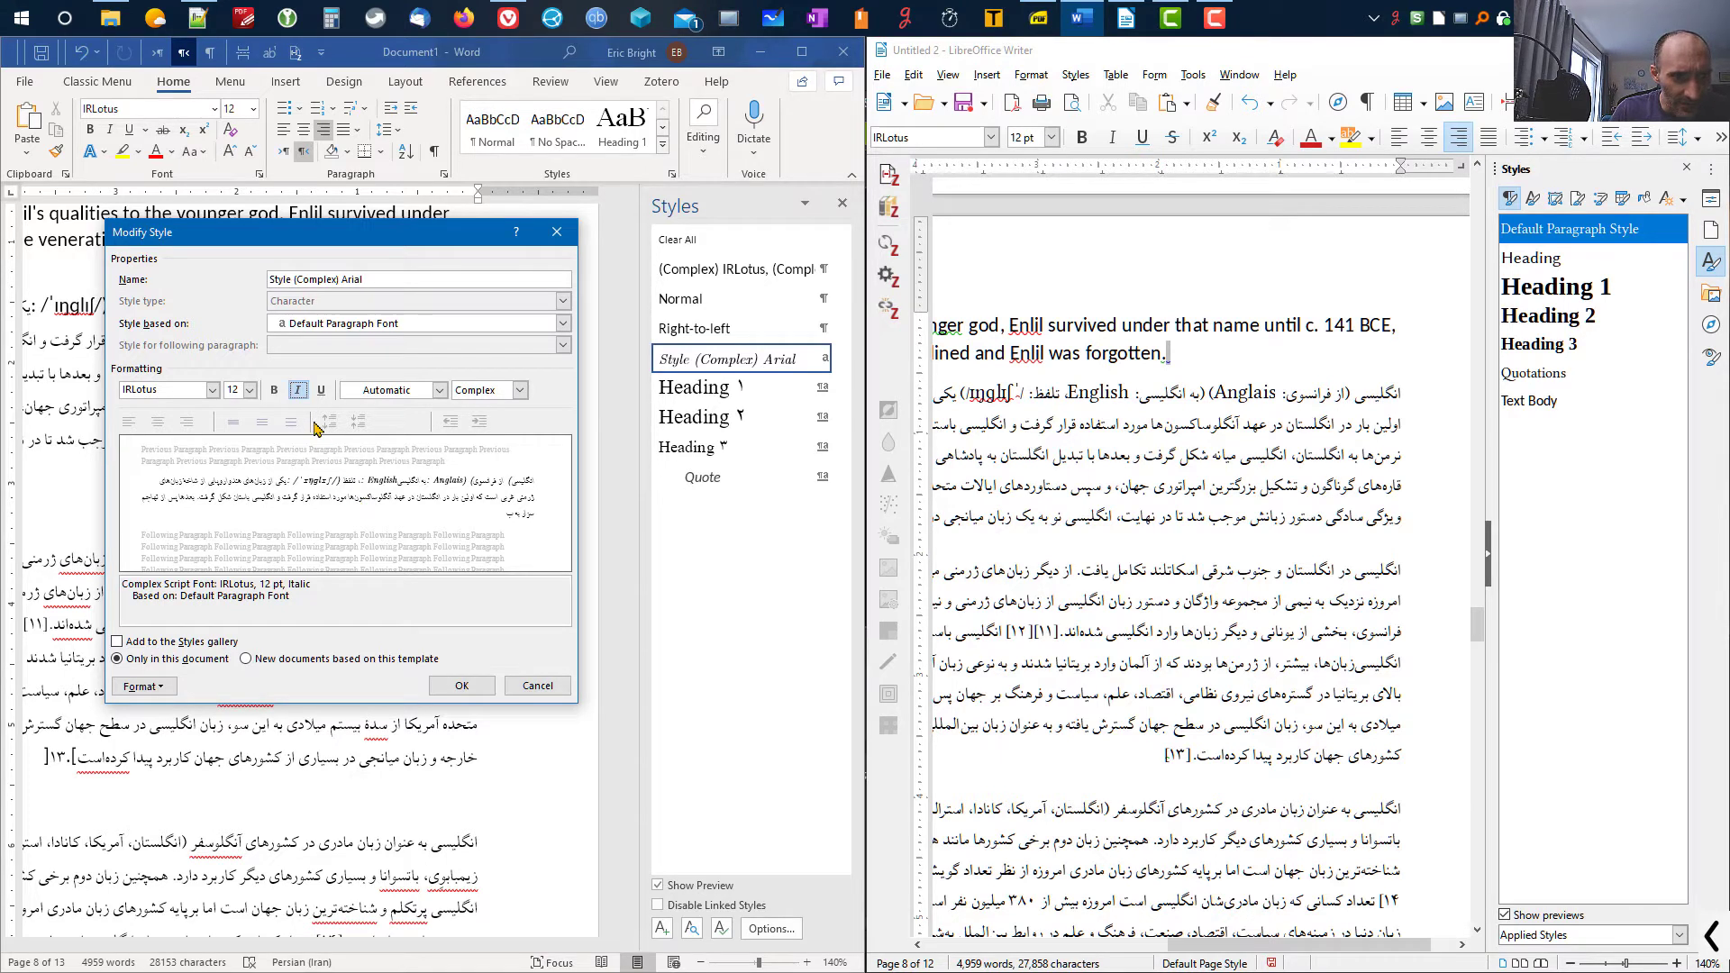
click(298, 391)
click(299, 391)
click(298, 391)
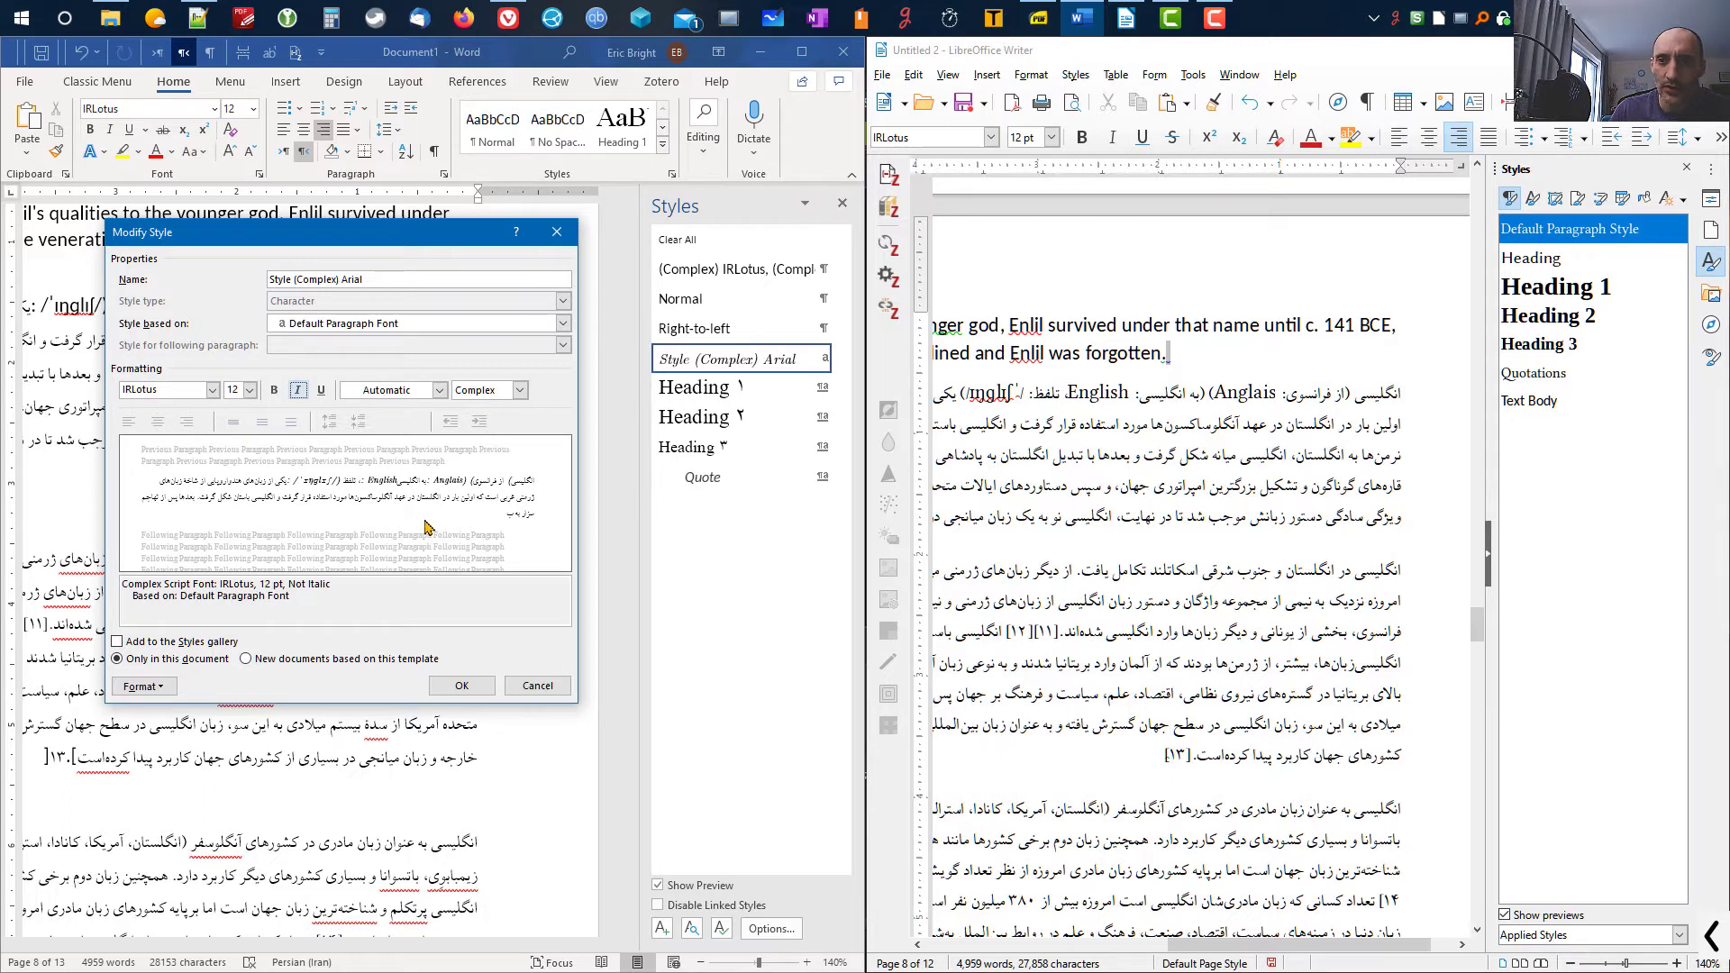
drag(347, 243, 474, 258)
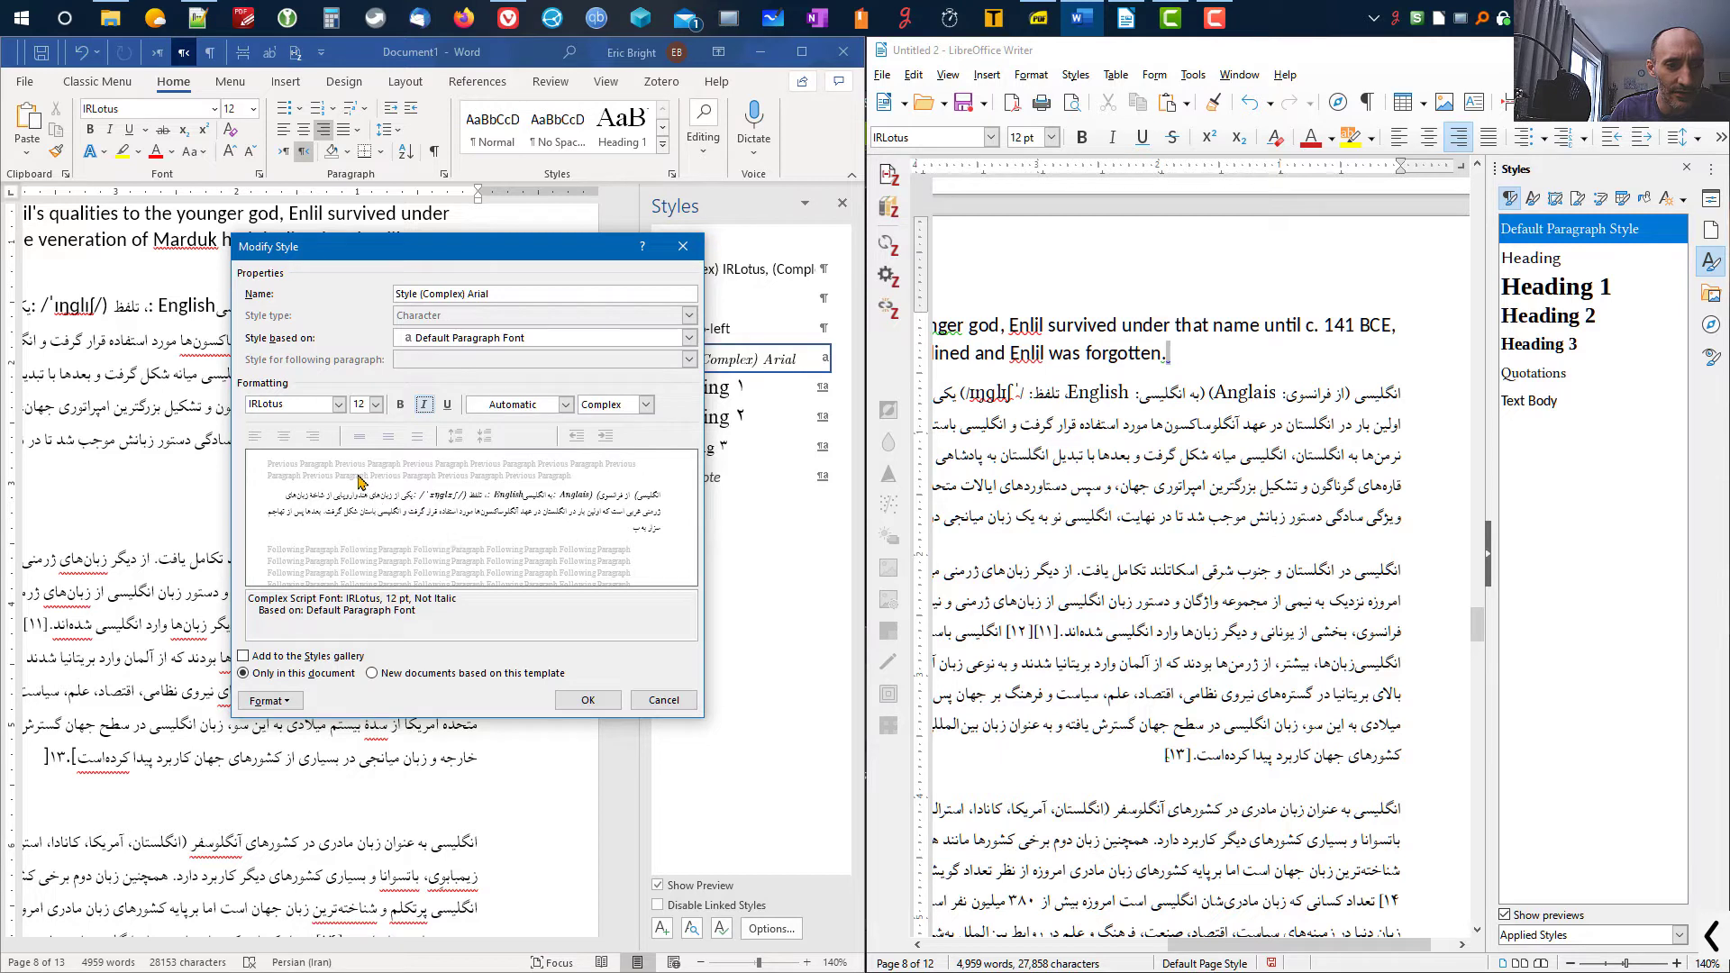
click(666, 700)
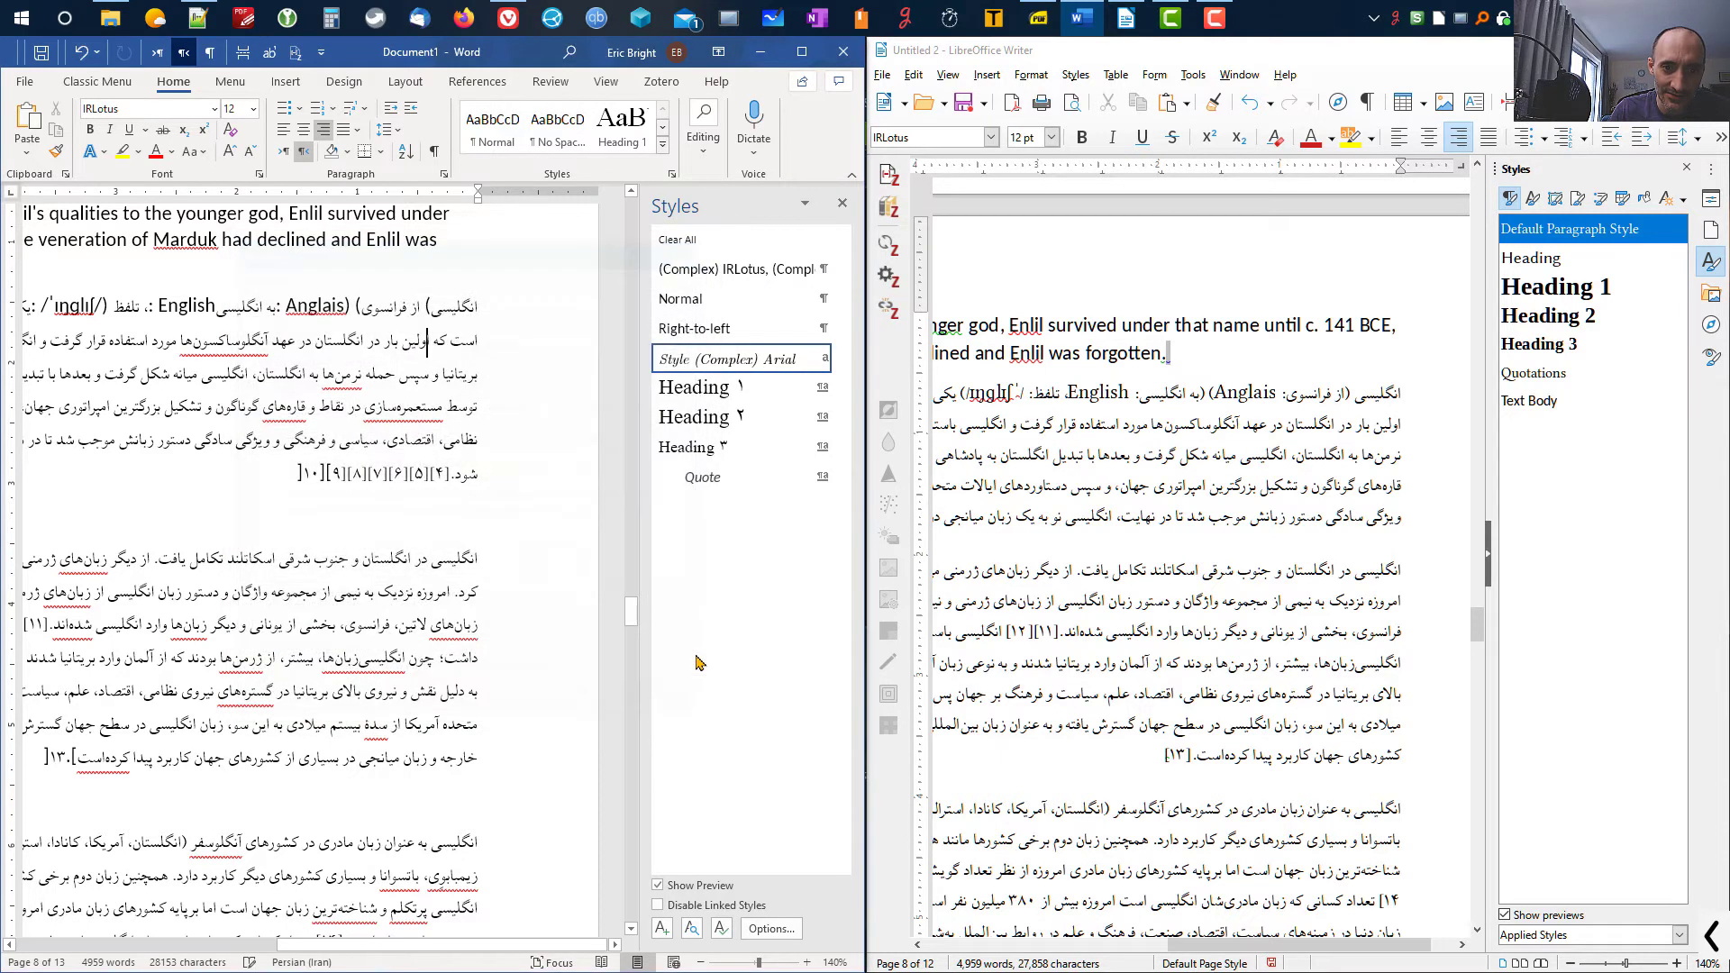
- Modify the Style (Complex) Arial character style so its complex-script font style is Regular, and apply the change
click(843, 358)
click(682, 411)
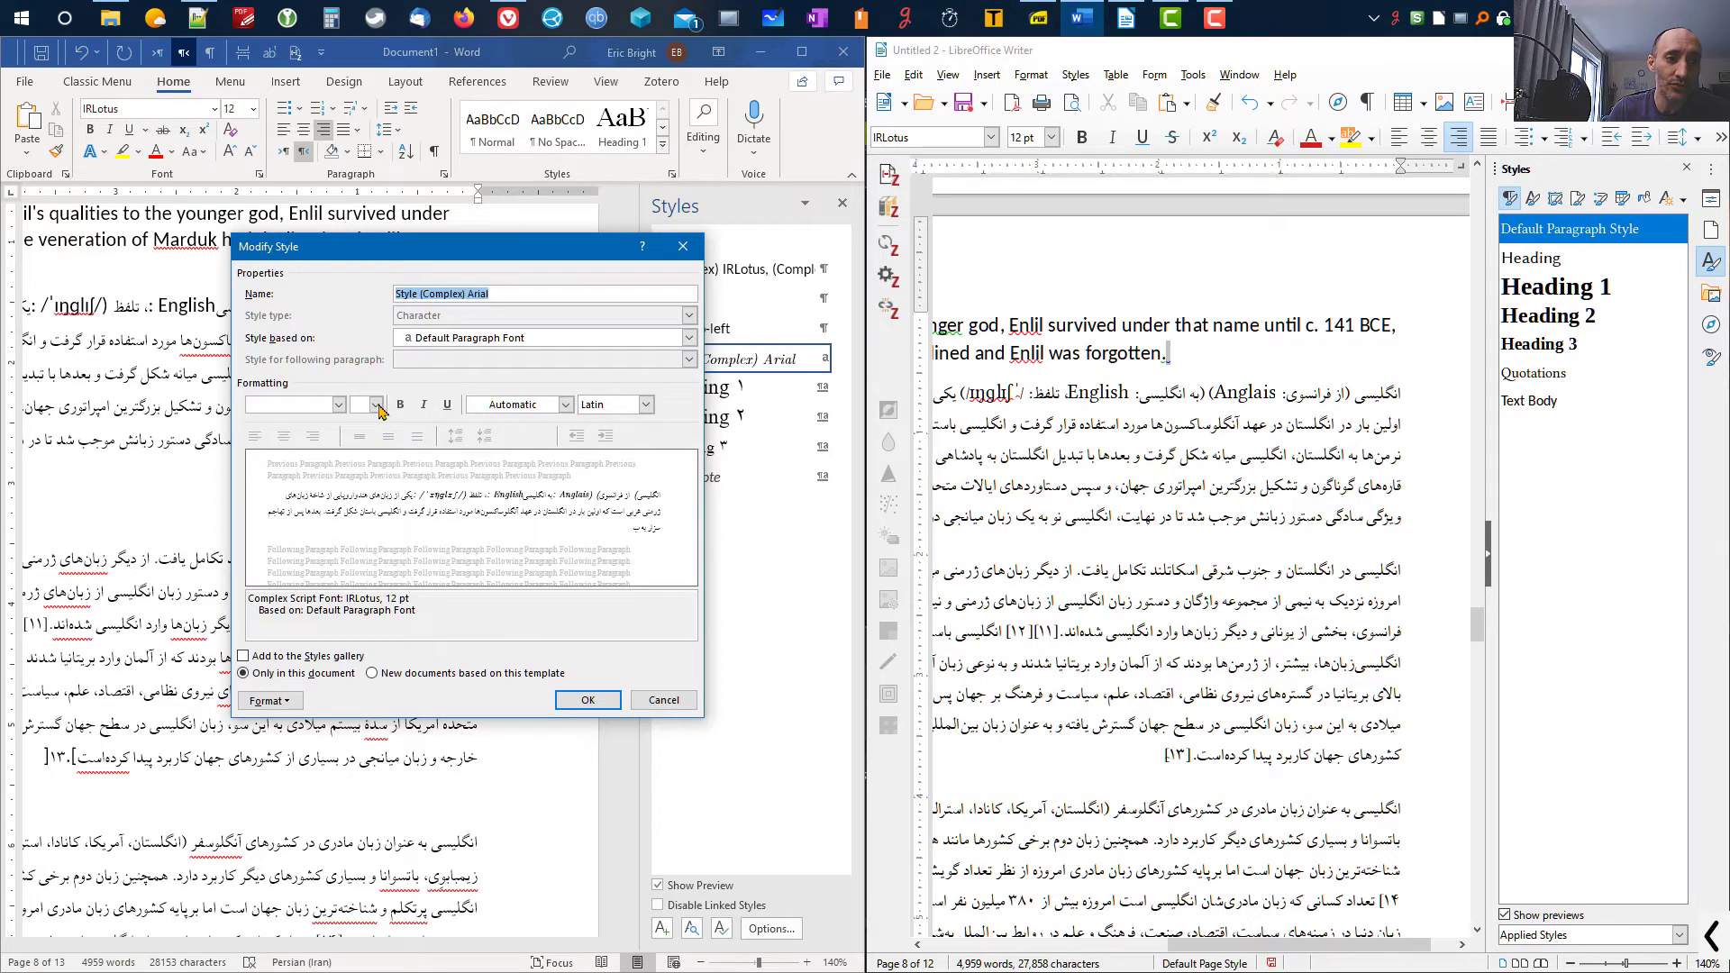
click(645, 408)
click(618, 450)
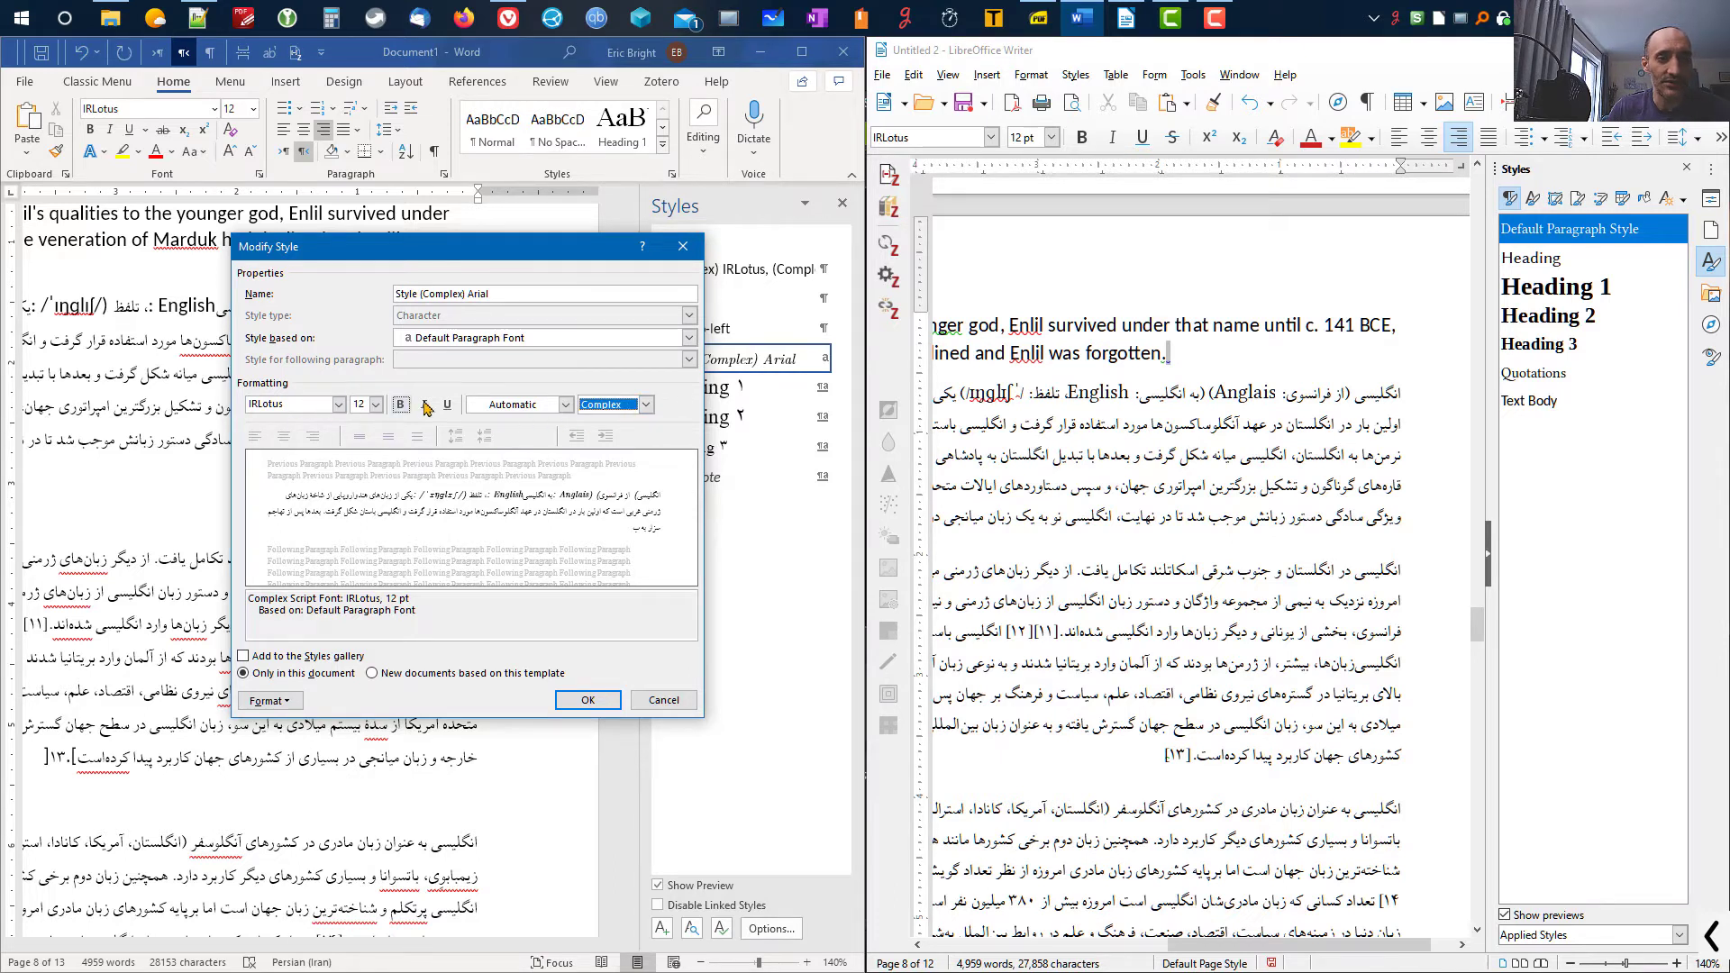
click(291, 707)
click(237, 727)
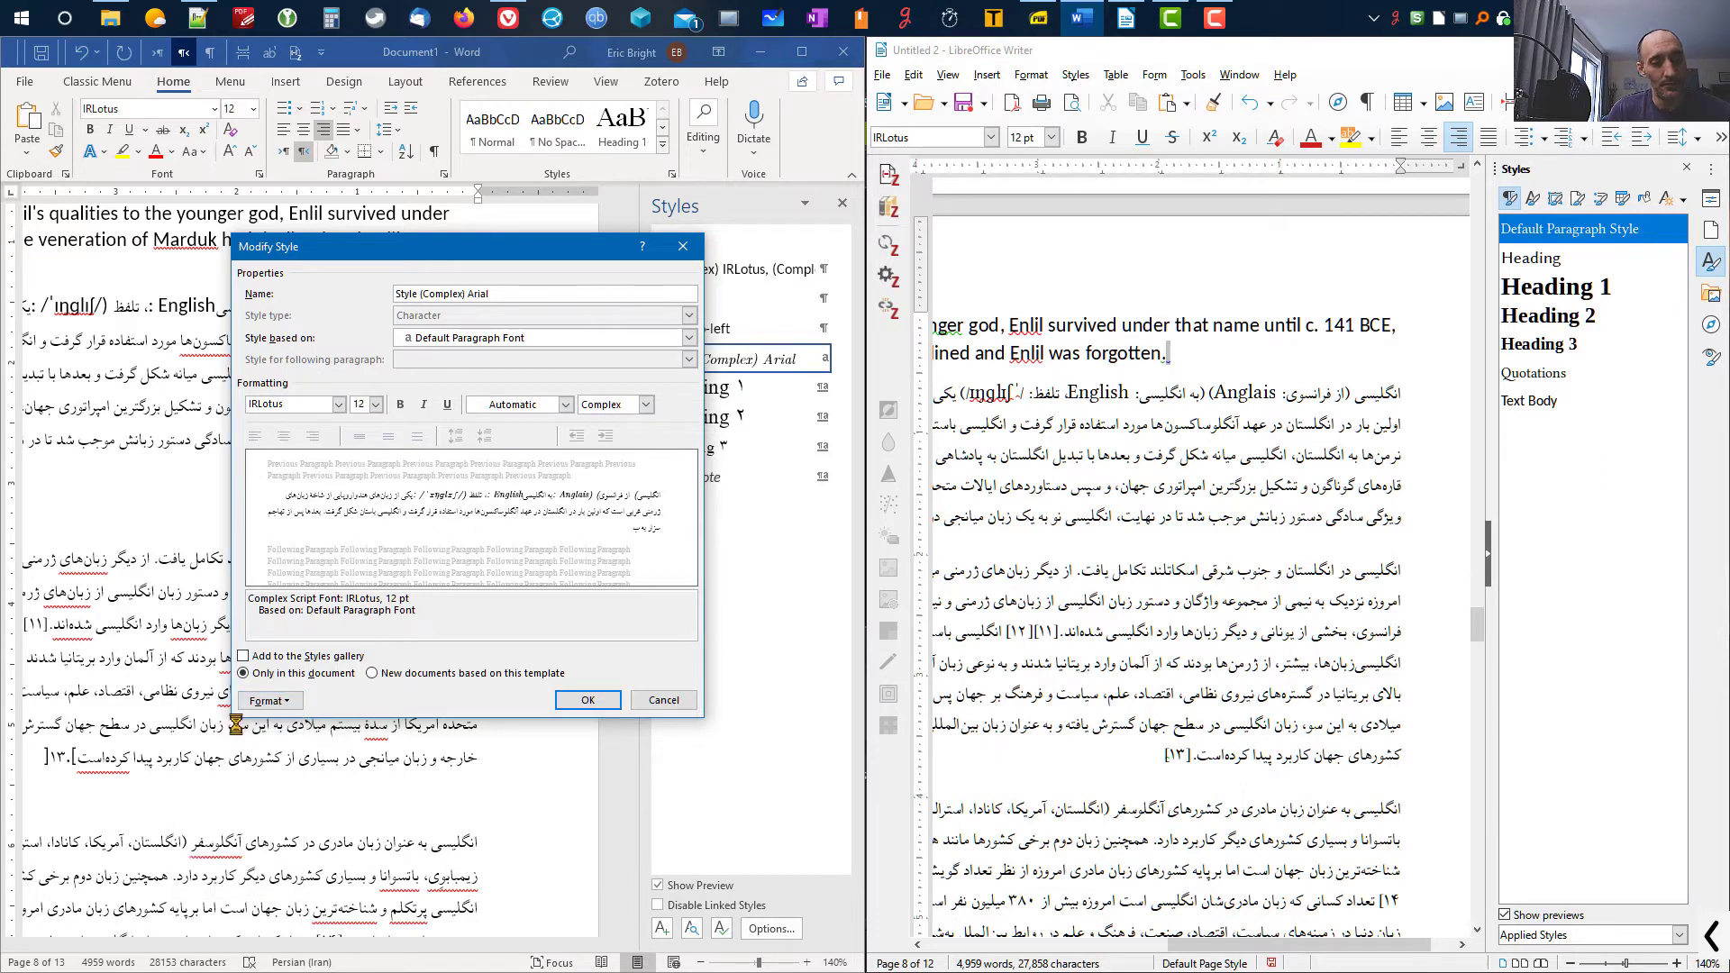
drag(774, 353, 480, 268)
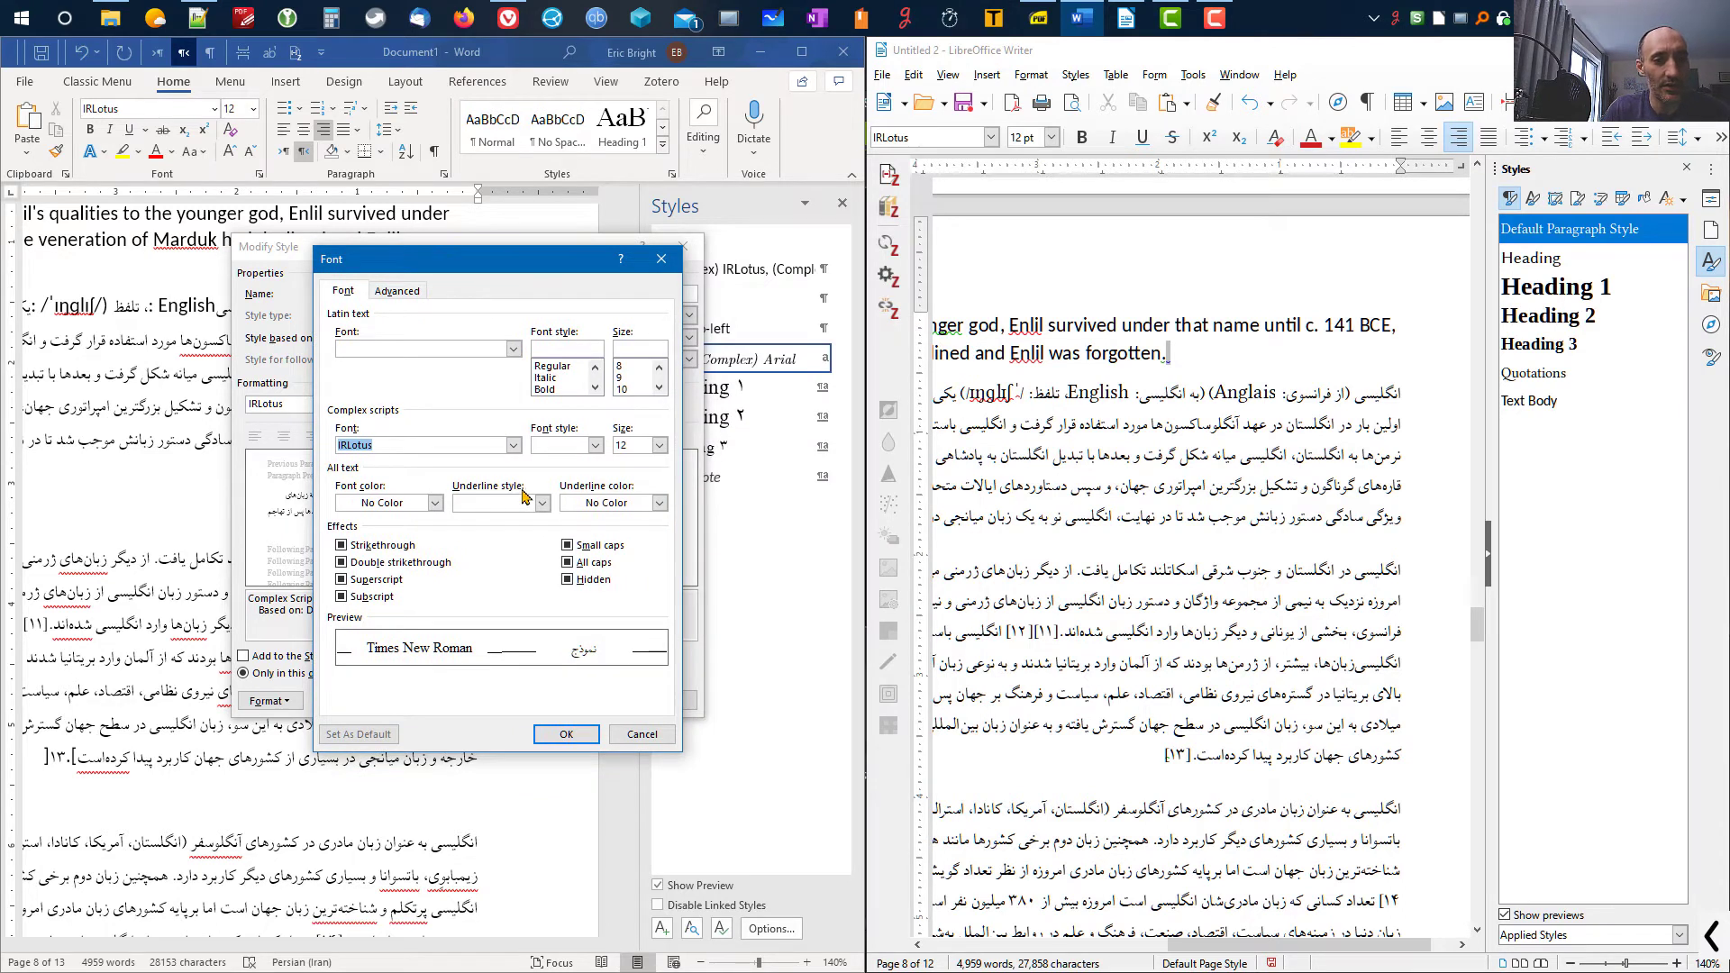
click(594, 445)
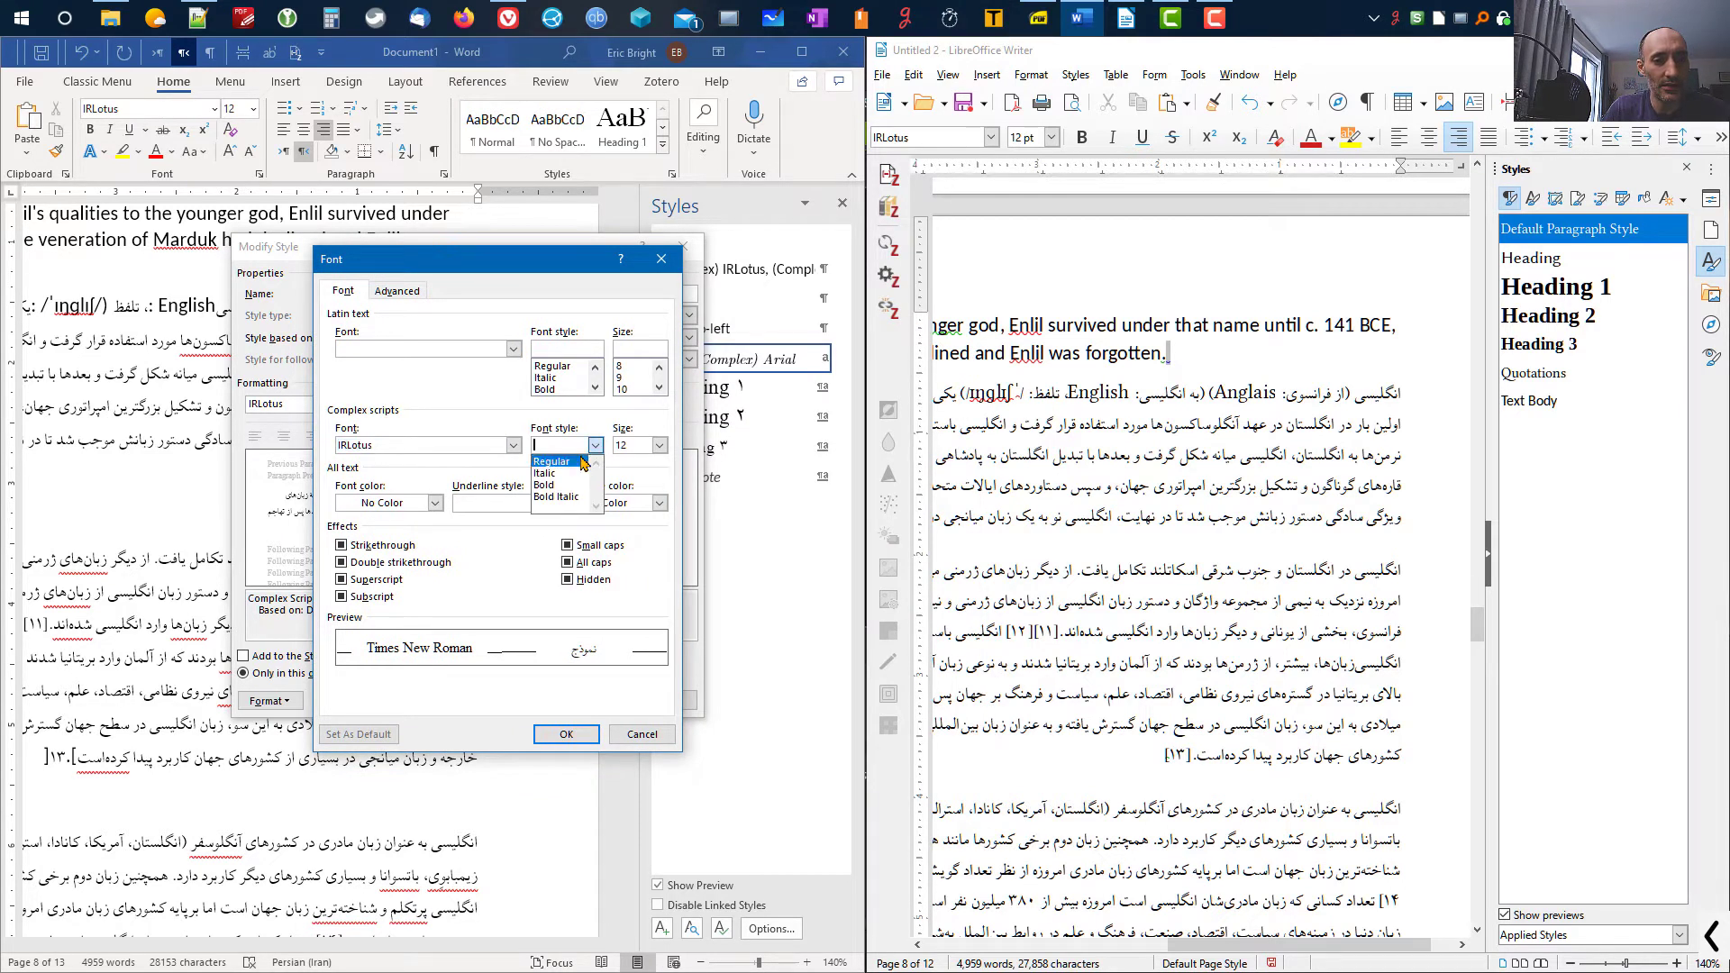
click(574, 461)
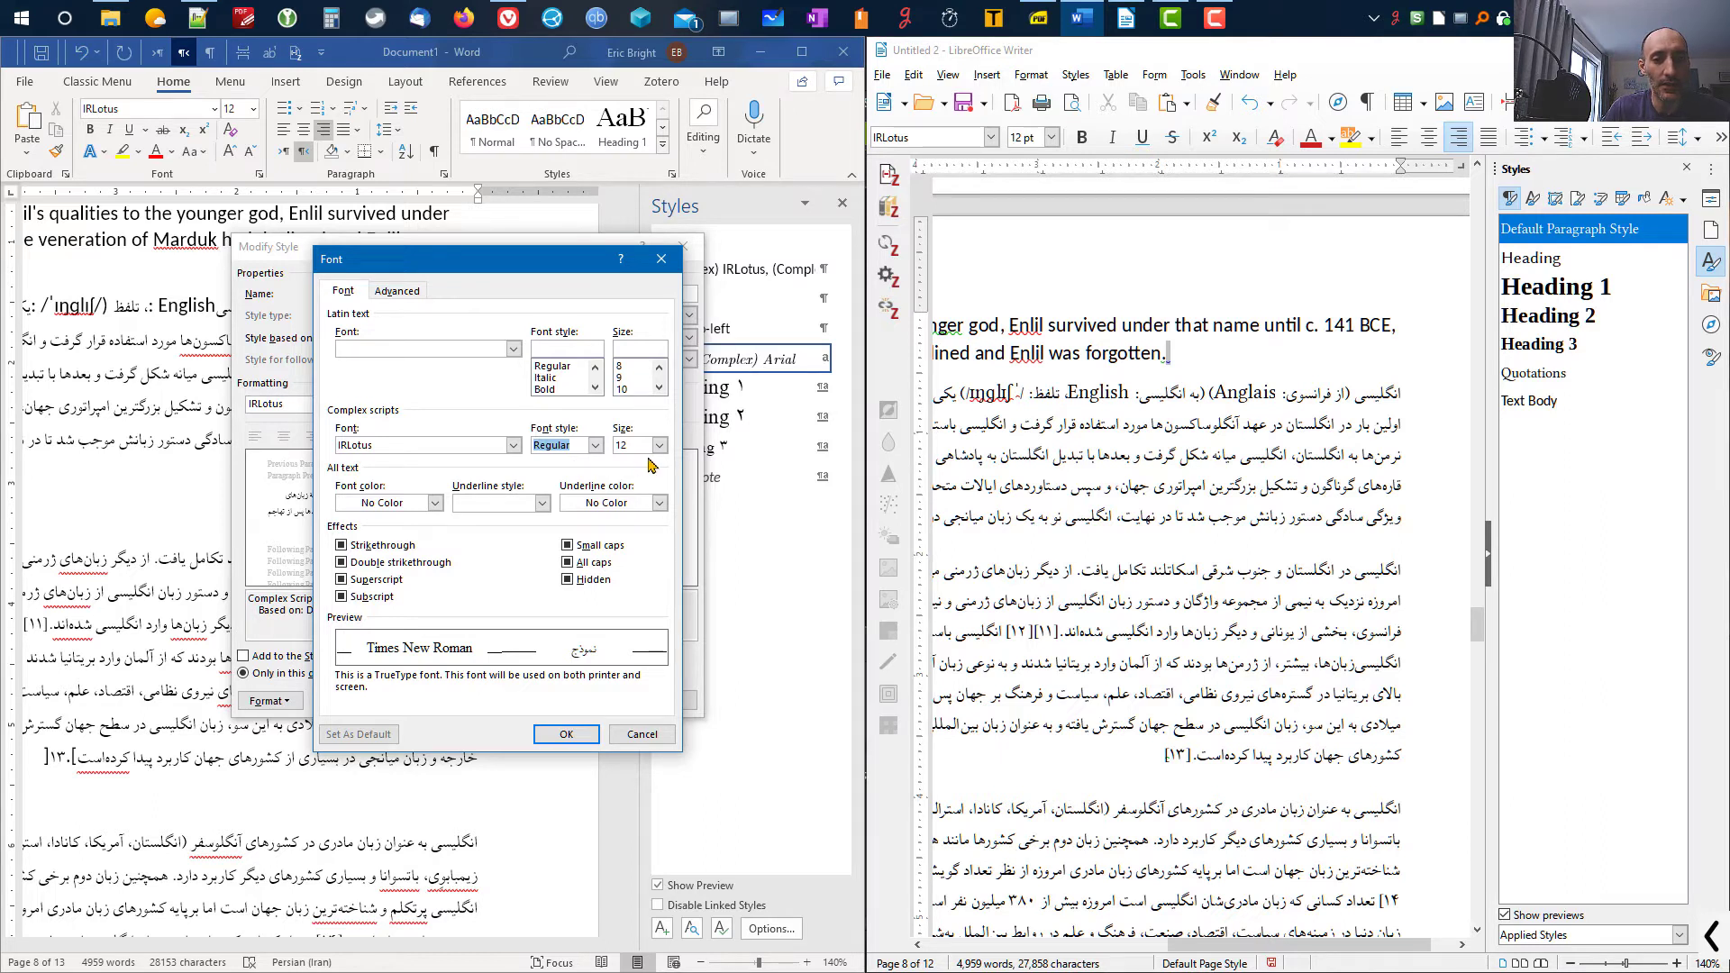
click(566, 734)
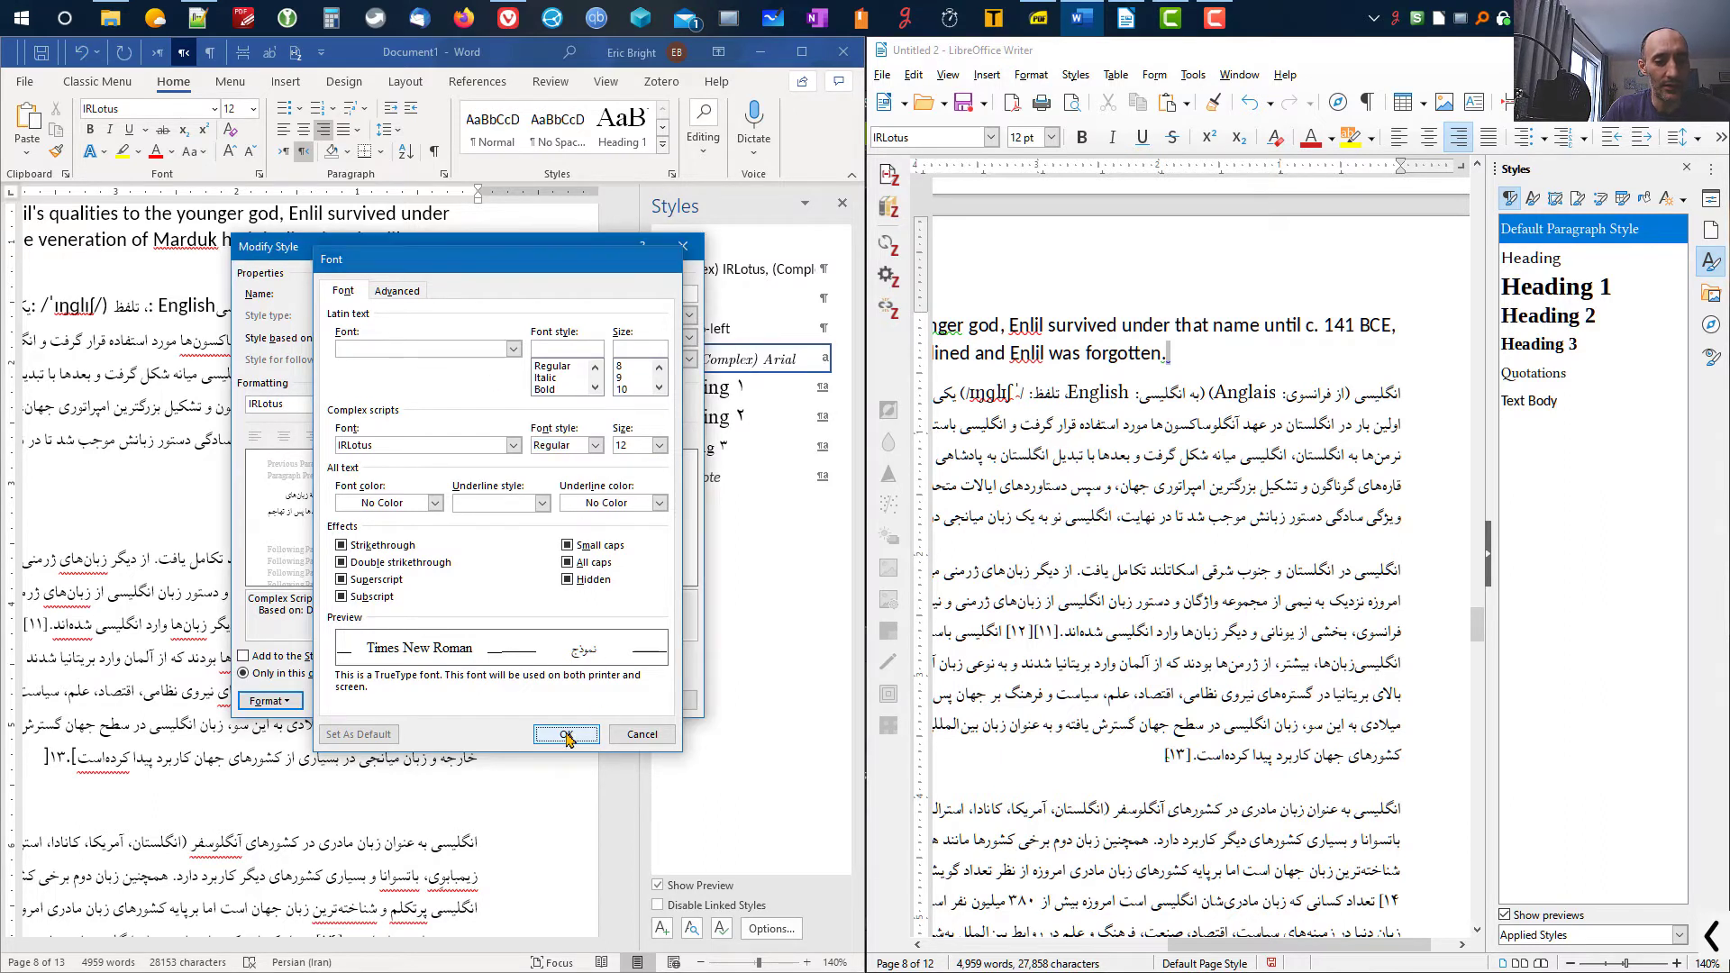
click(587, 700)
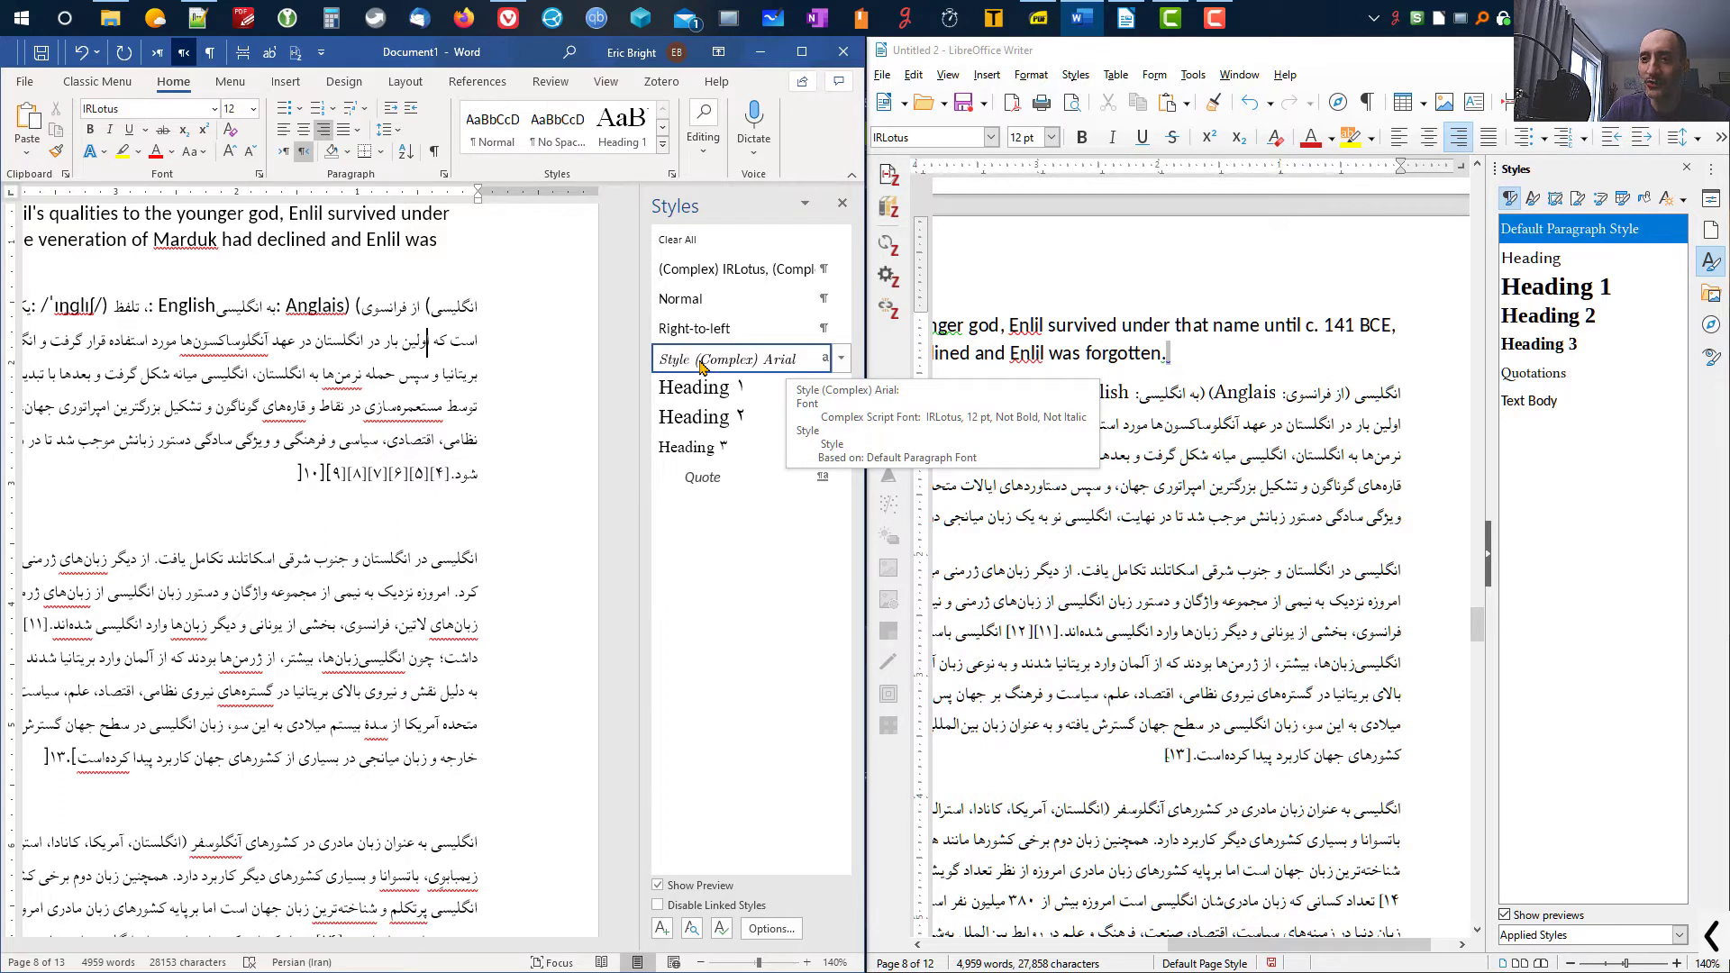
- Modify the Style (Complex) Arial character style's font settings so its underline style is (none)
click(841, 359)
click(620, 412)
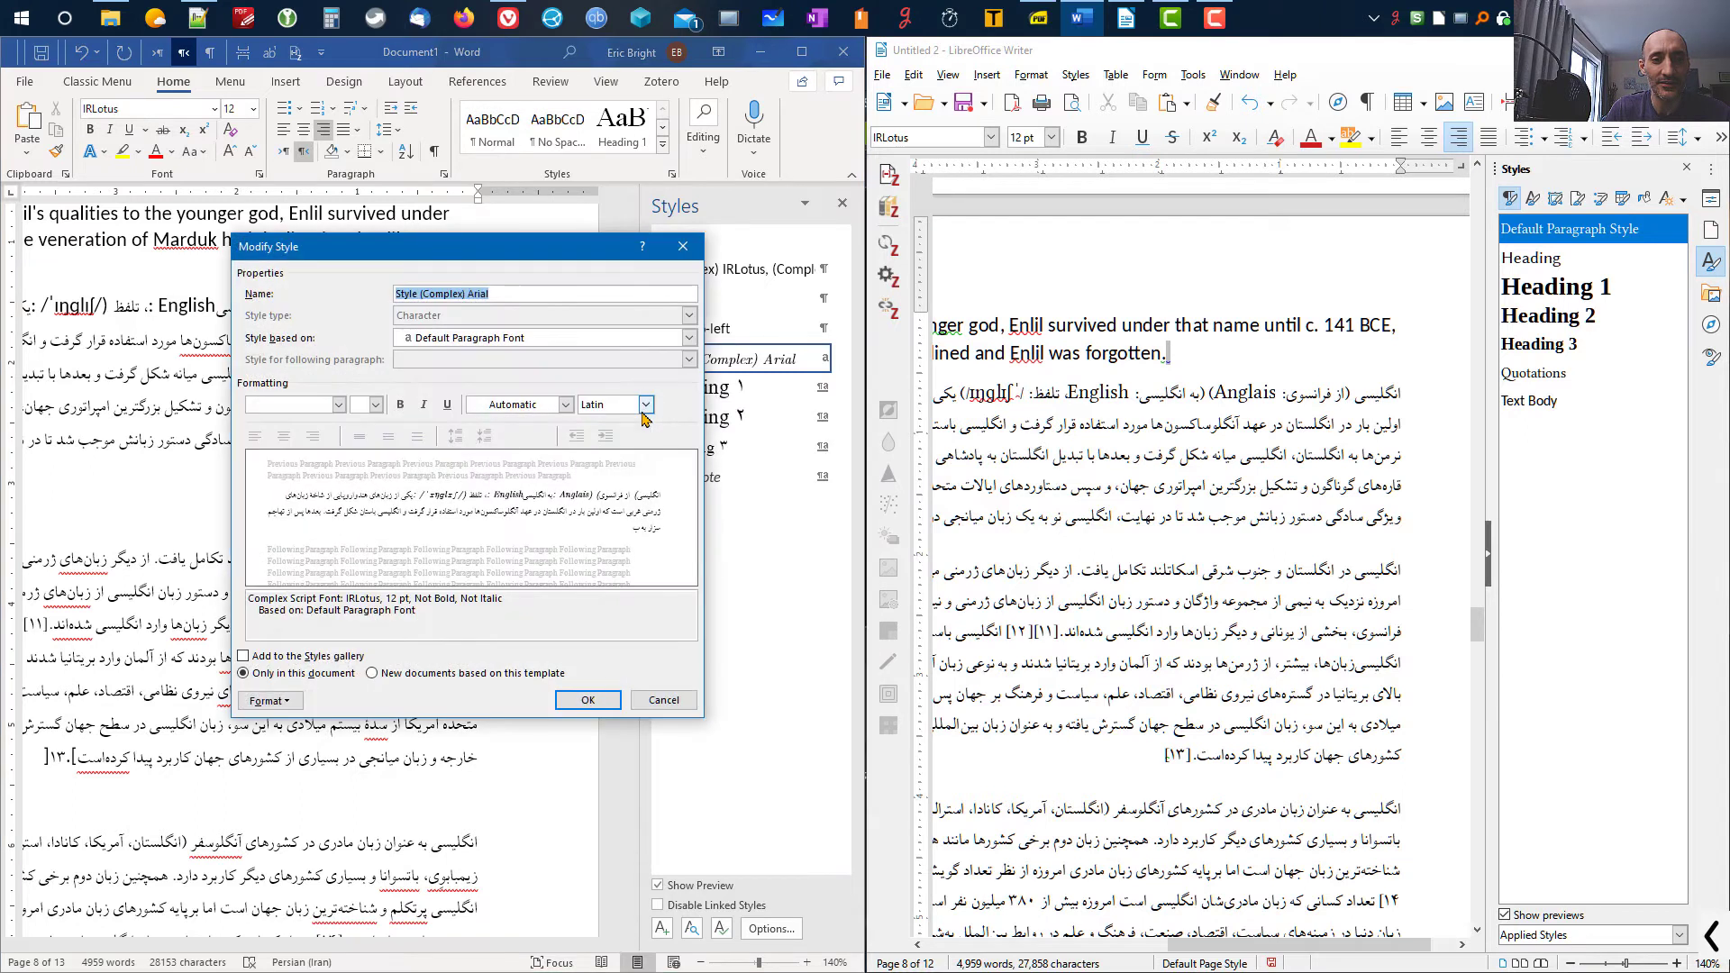
click(279, 701)
click(255, 726)
drag(462, 264, 424, 250)
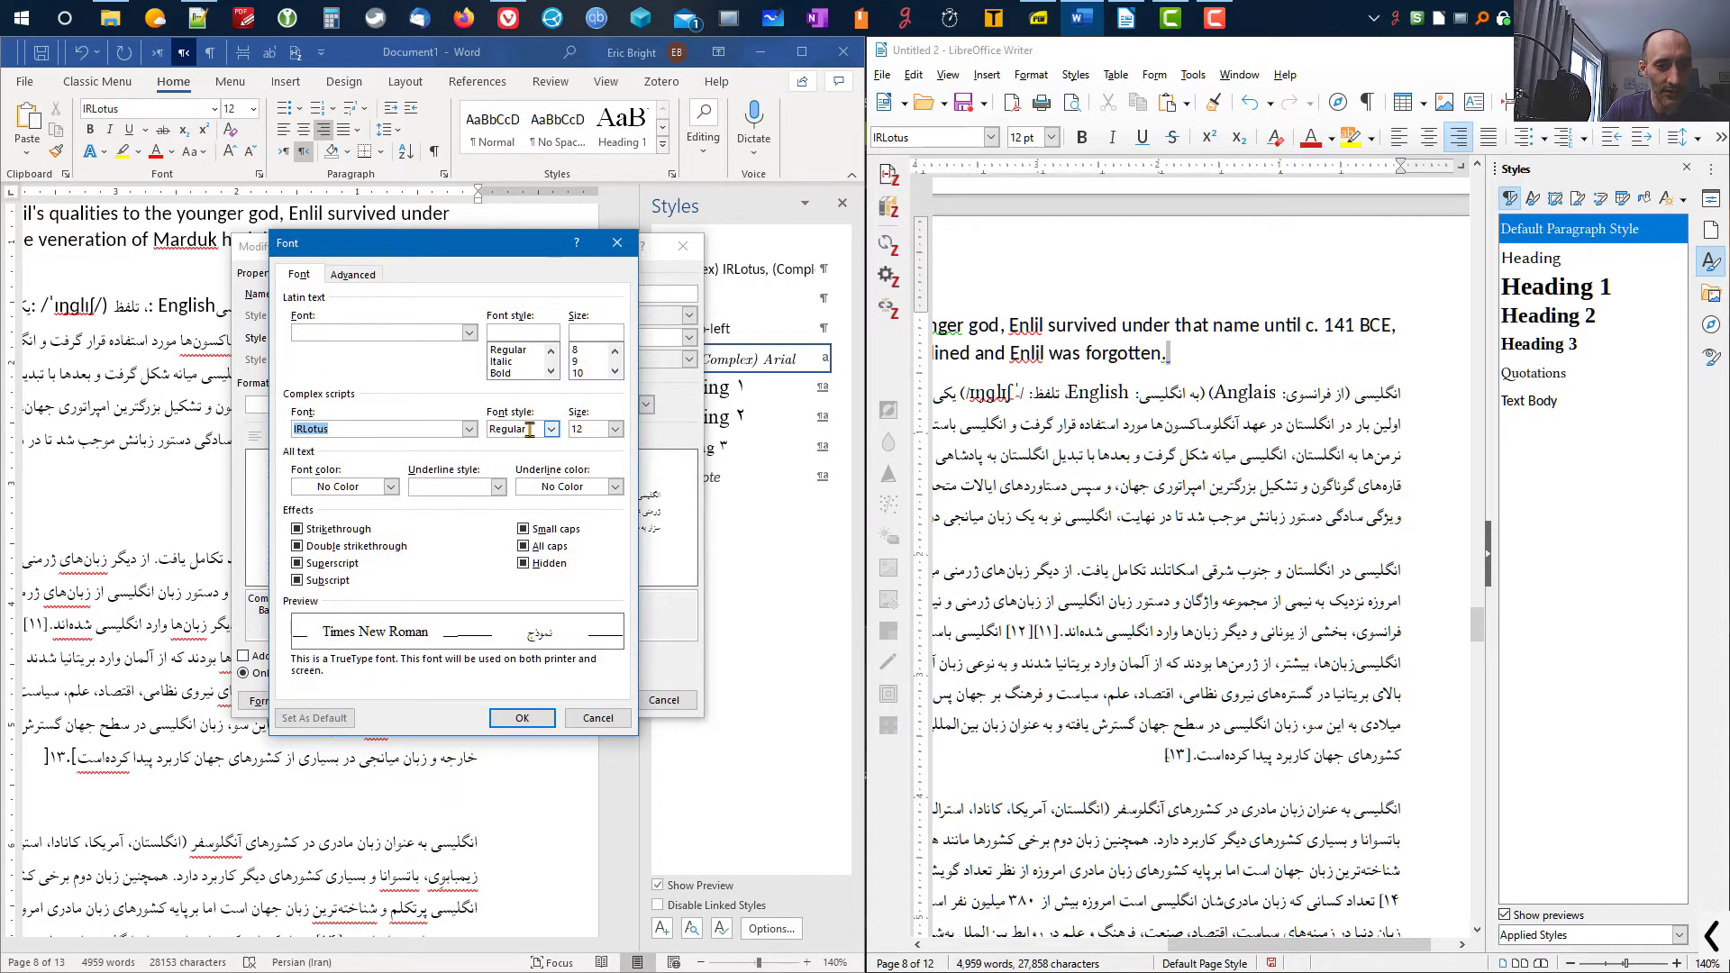
click(497, 488)
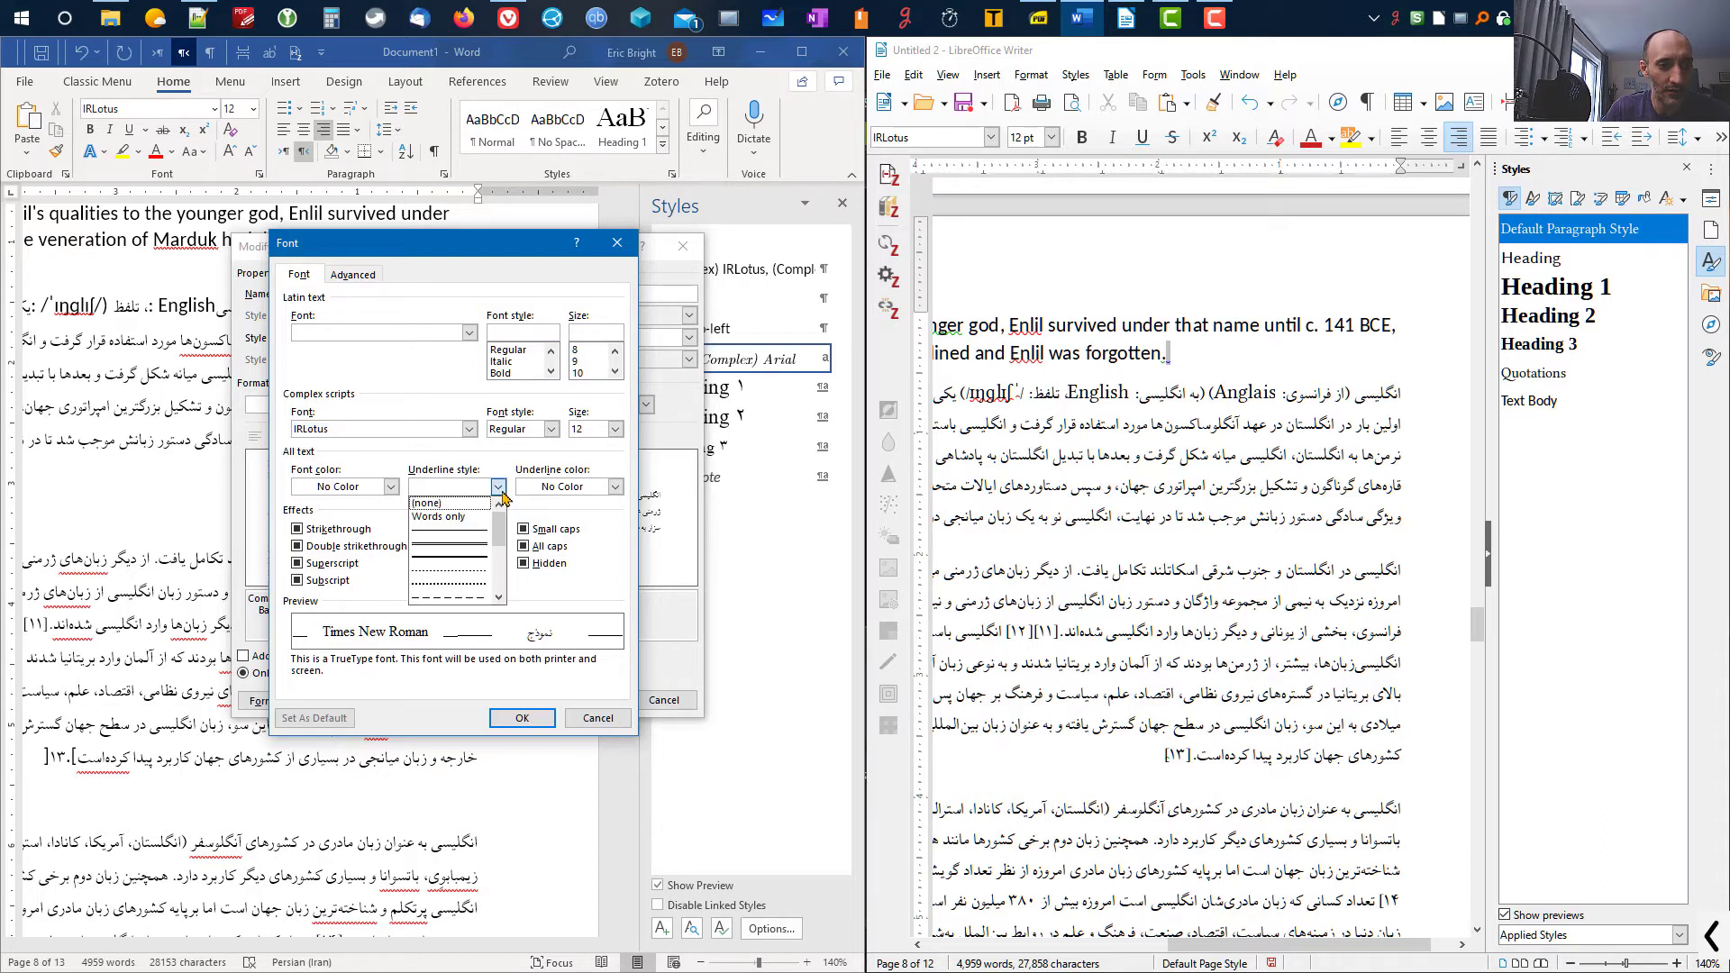
click(465, 507)
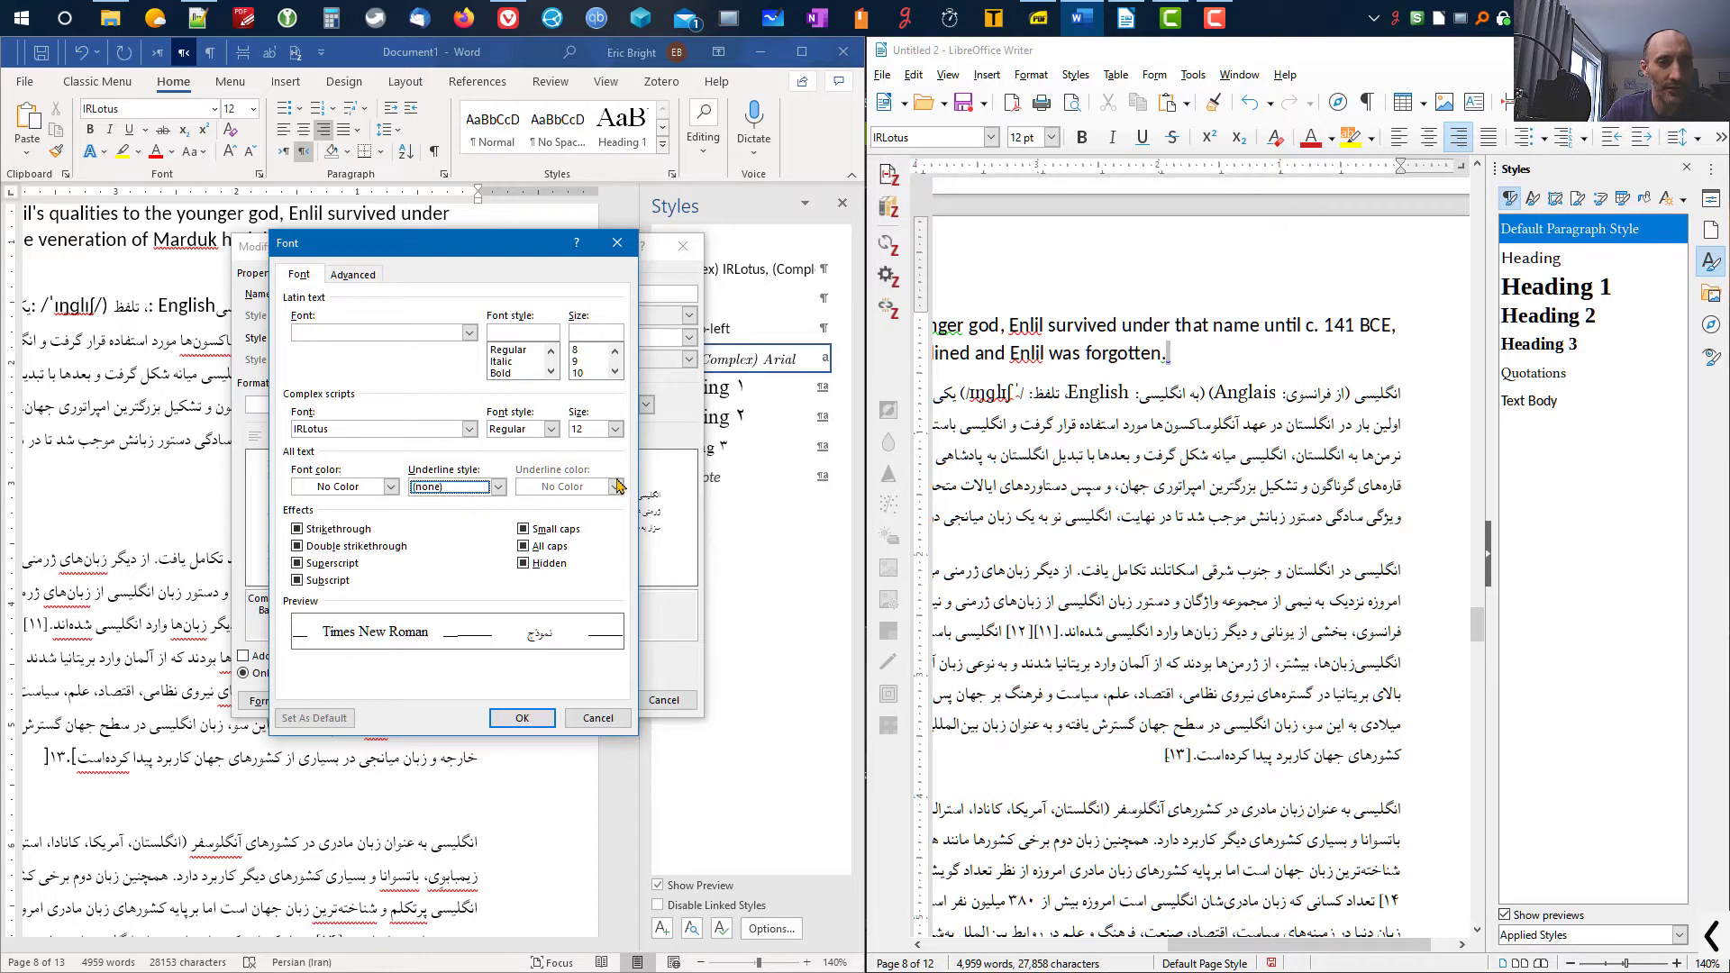
- Check the advanced font settings, confirm the font changes, and apply the modified Style (Complex) Arial style
click(355, 276)
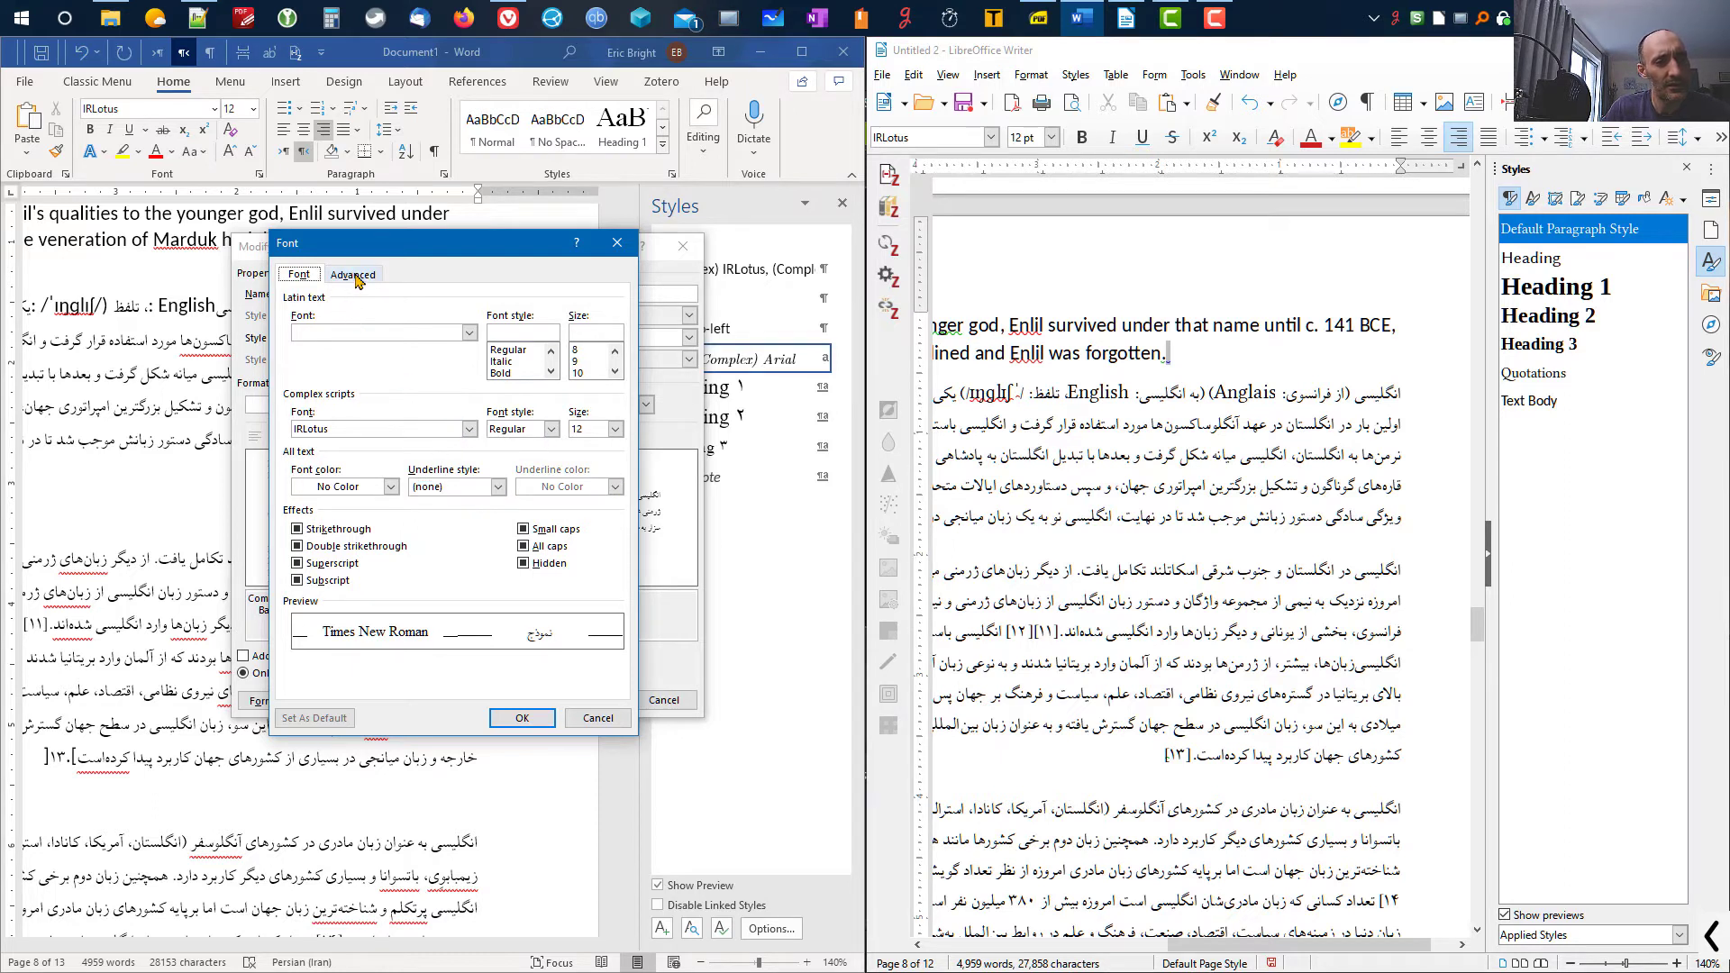
click(301, 274)
click(523, 718)
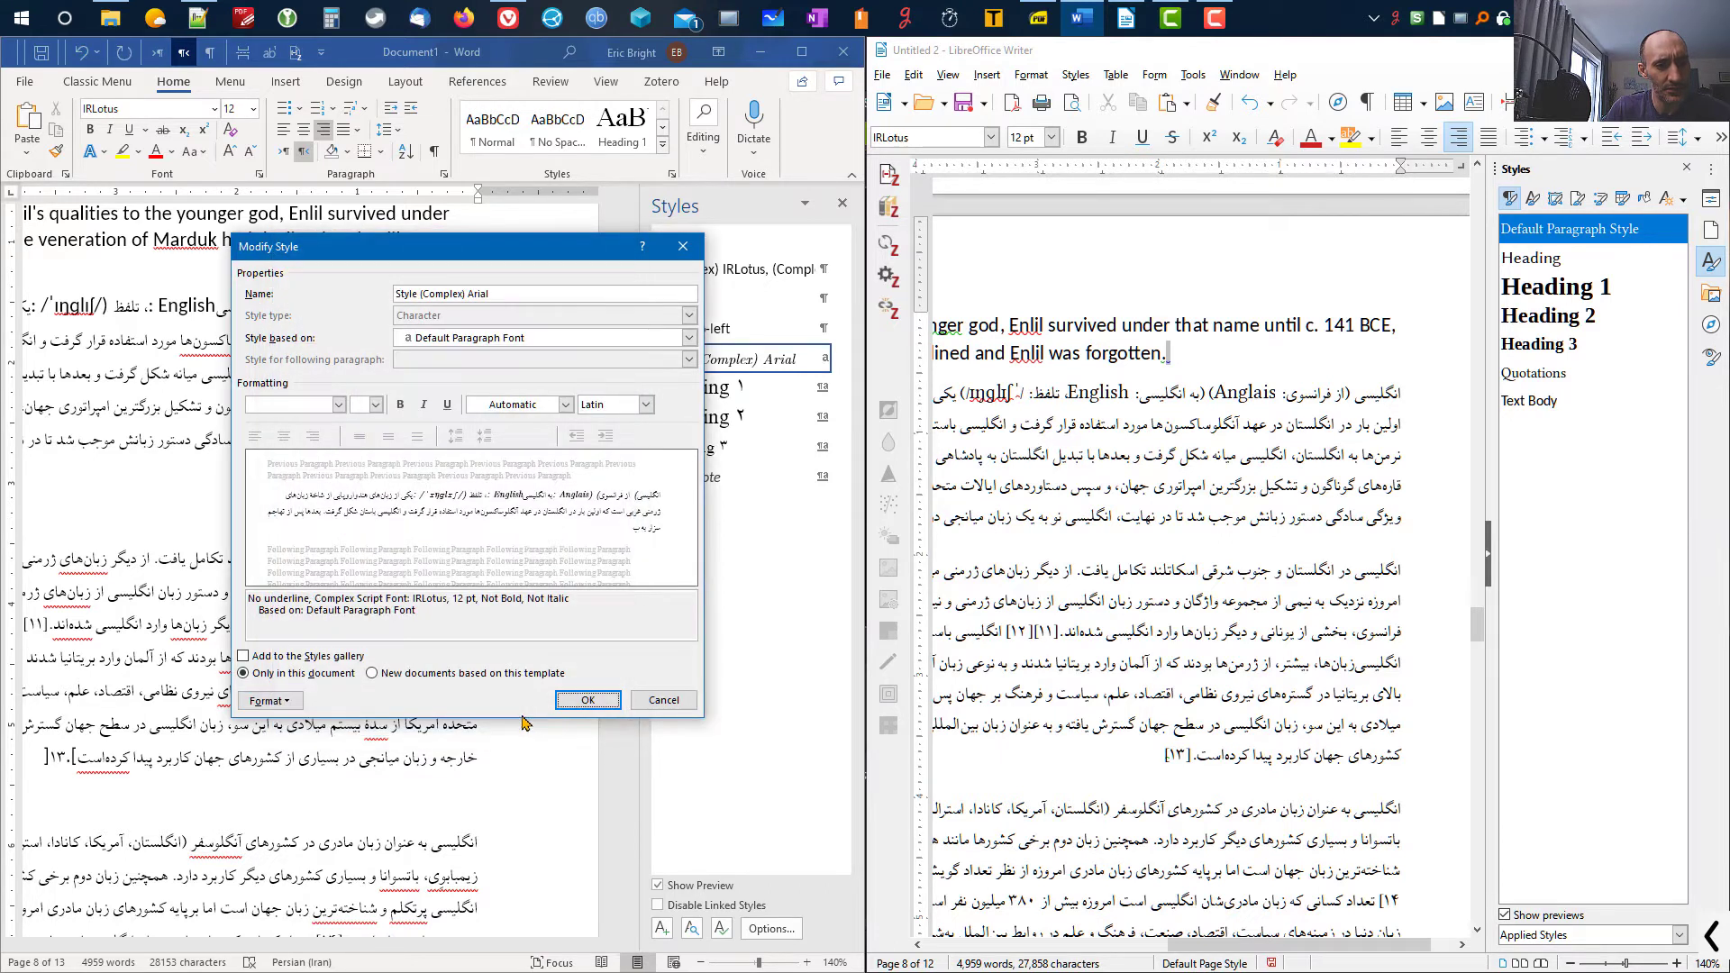
click(267, 701)
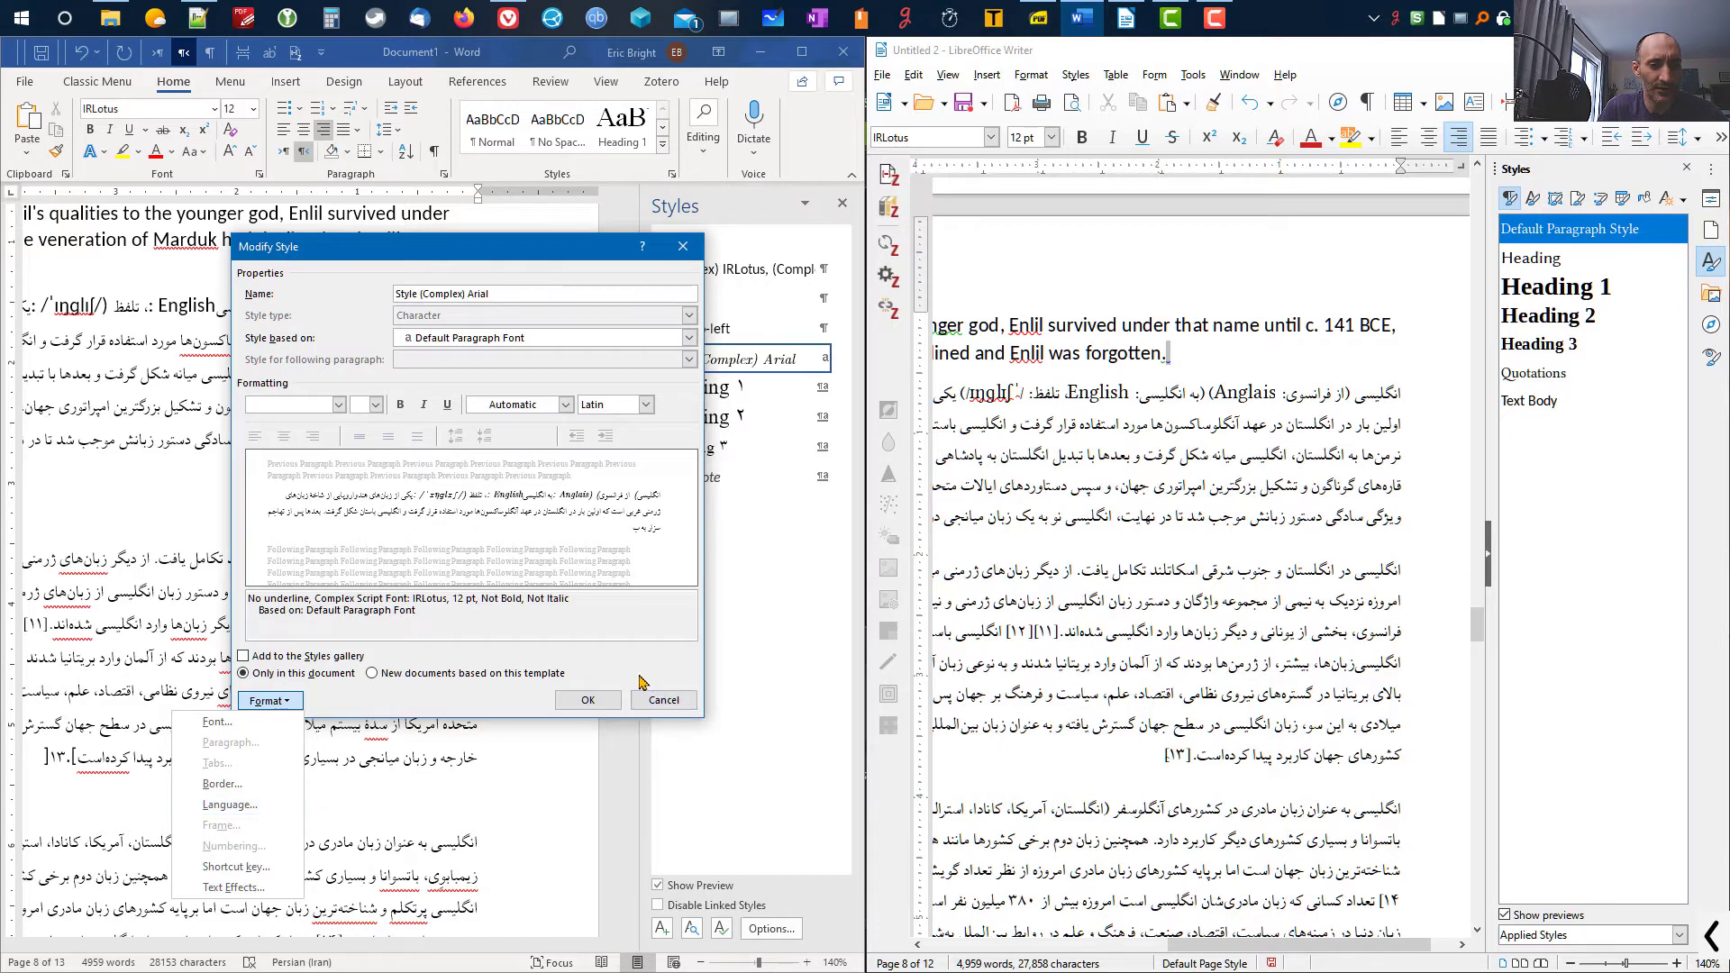
click(488, 709)
click(585, 701)
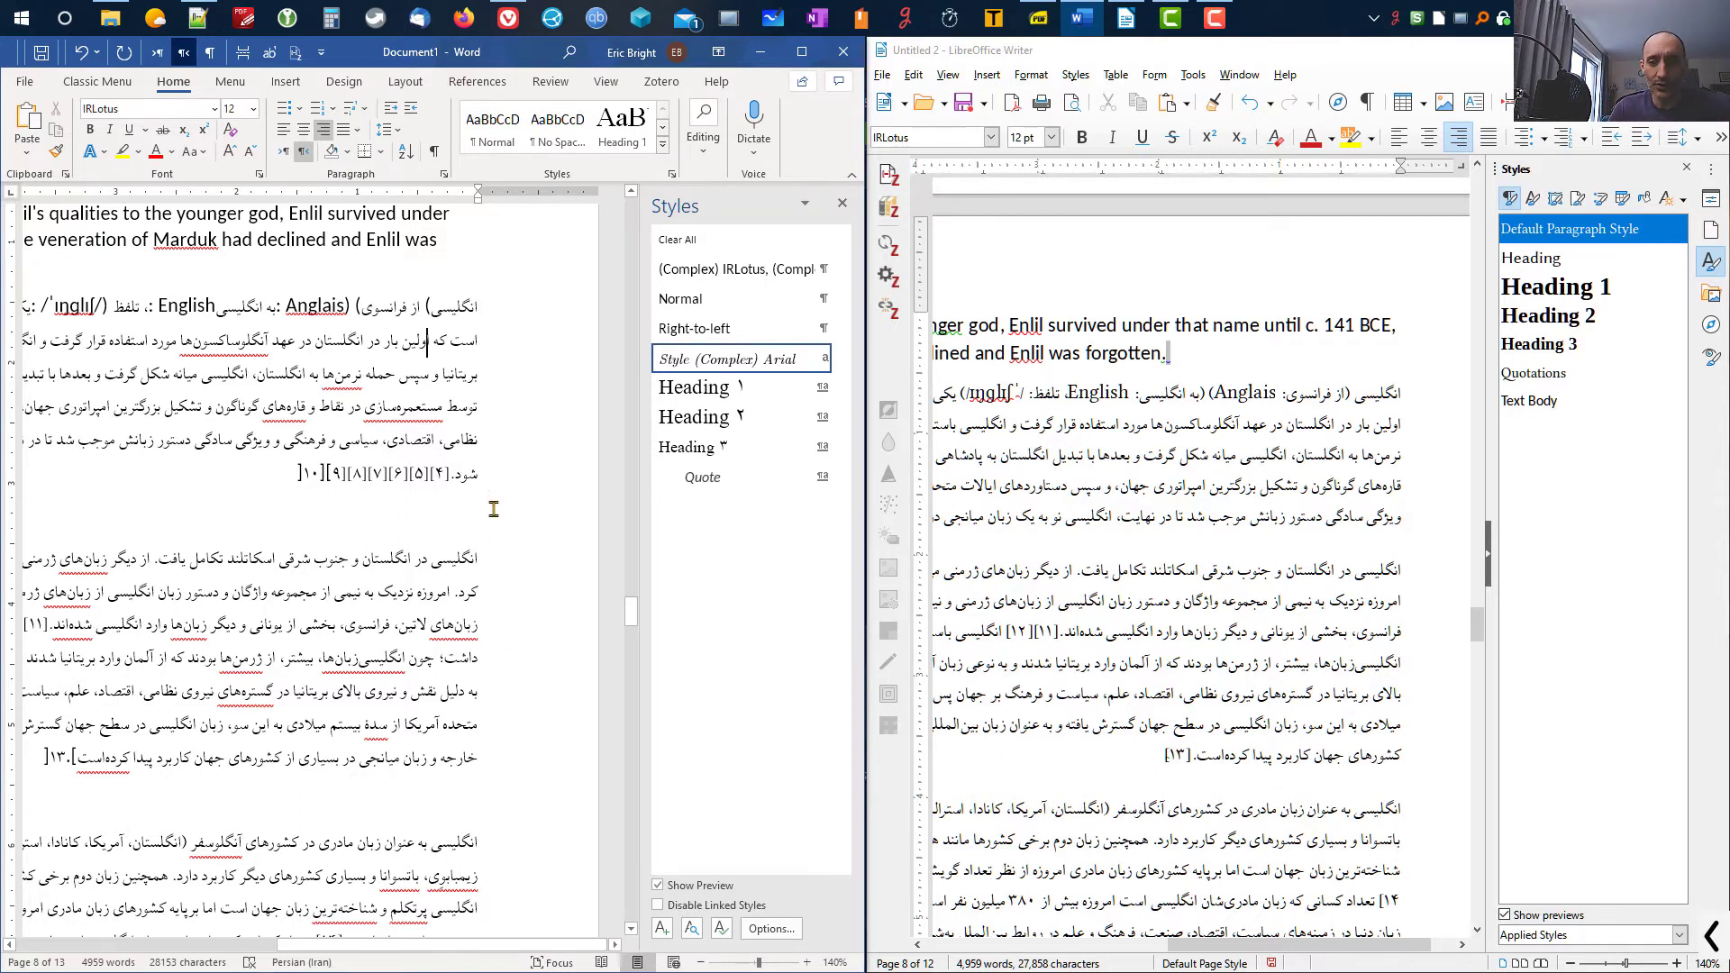
- Select the whole first Persian paragraph and try toggling its text direction and right alignment
scroll(491, 566, down, 1)
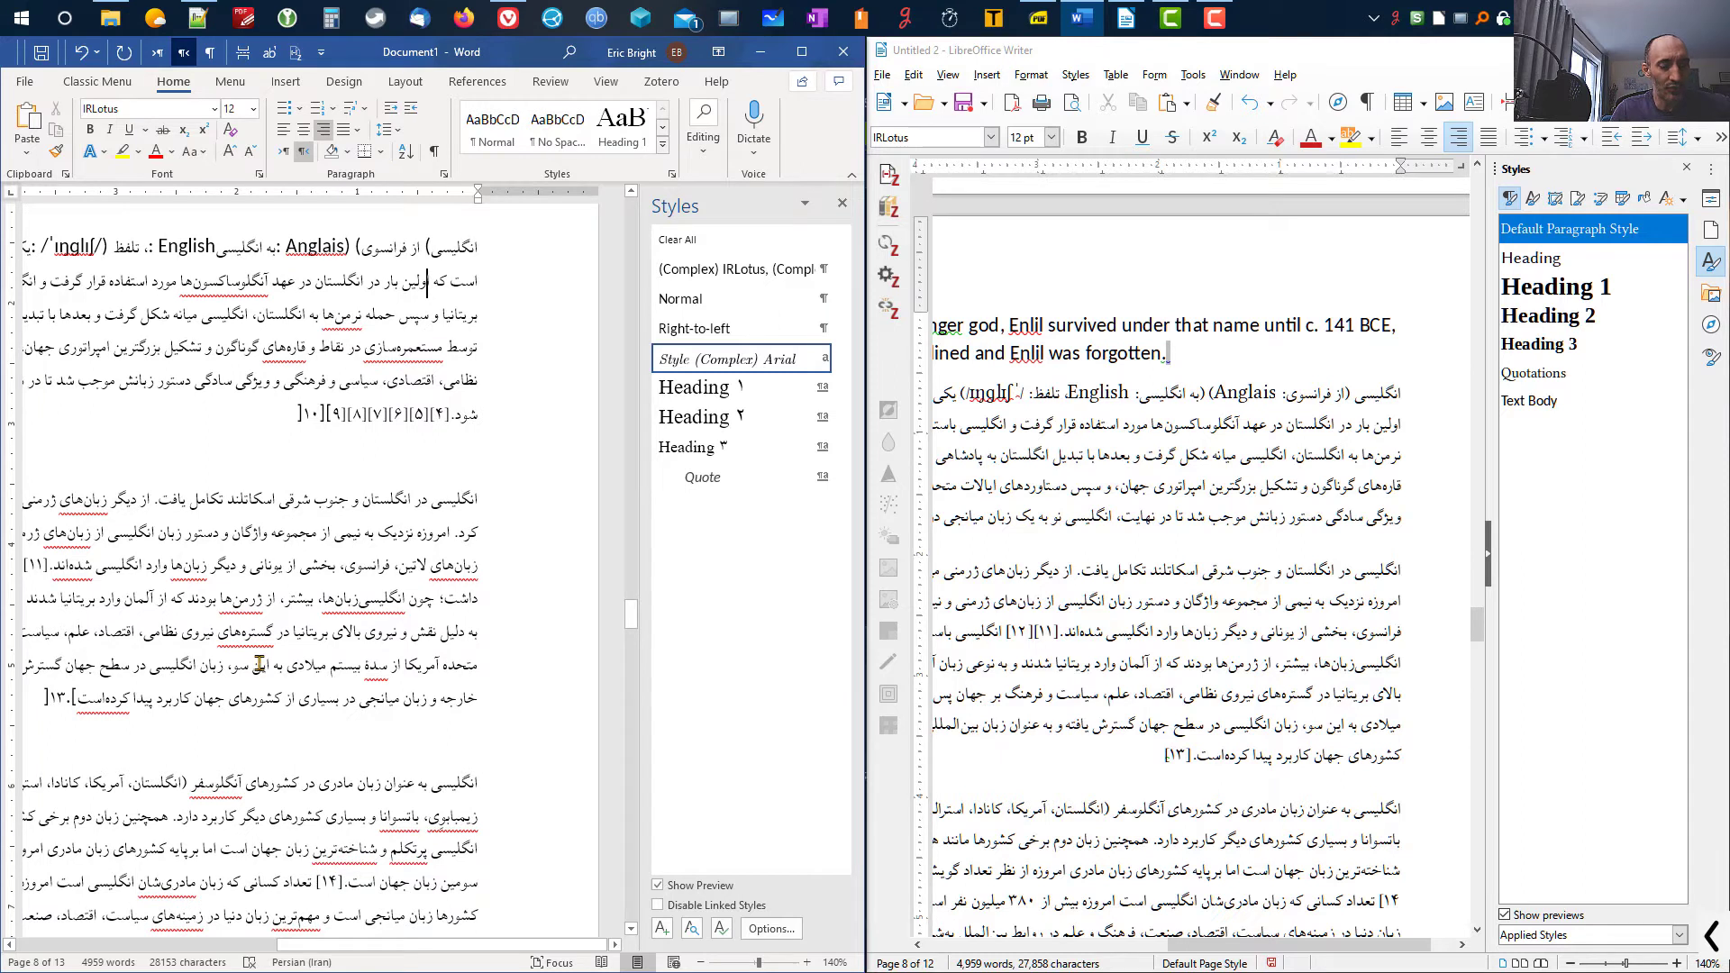
scroll(417, 370, up, 2)
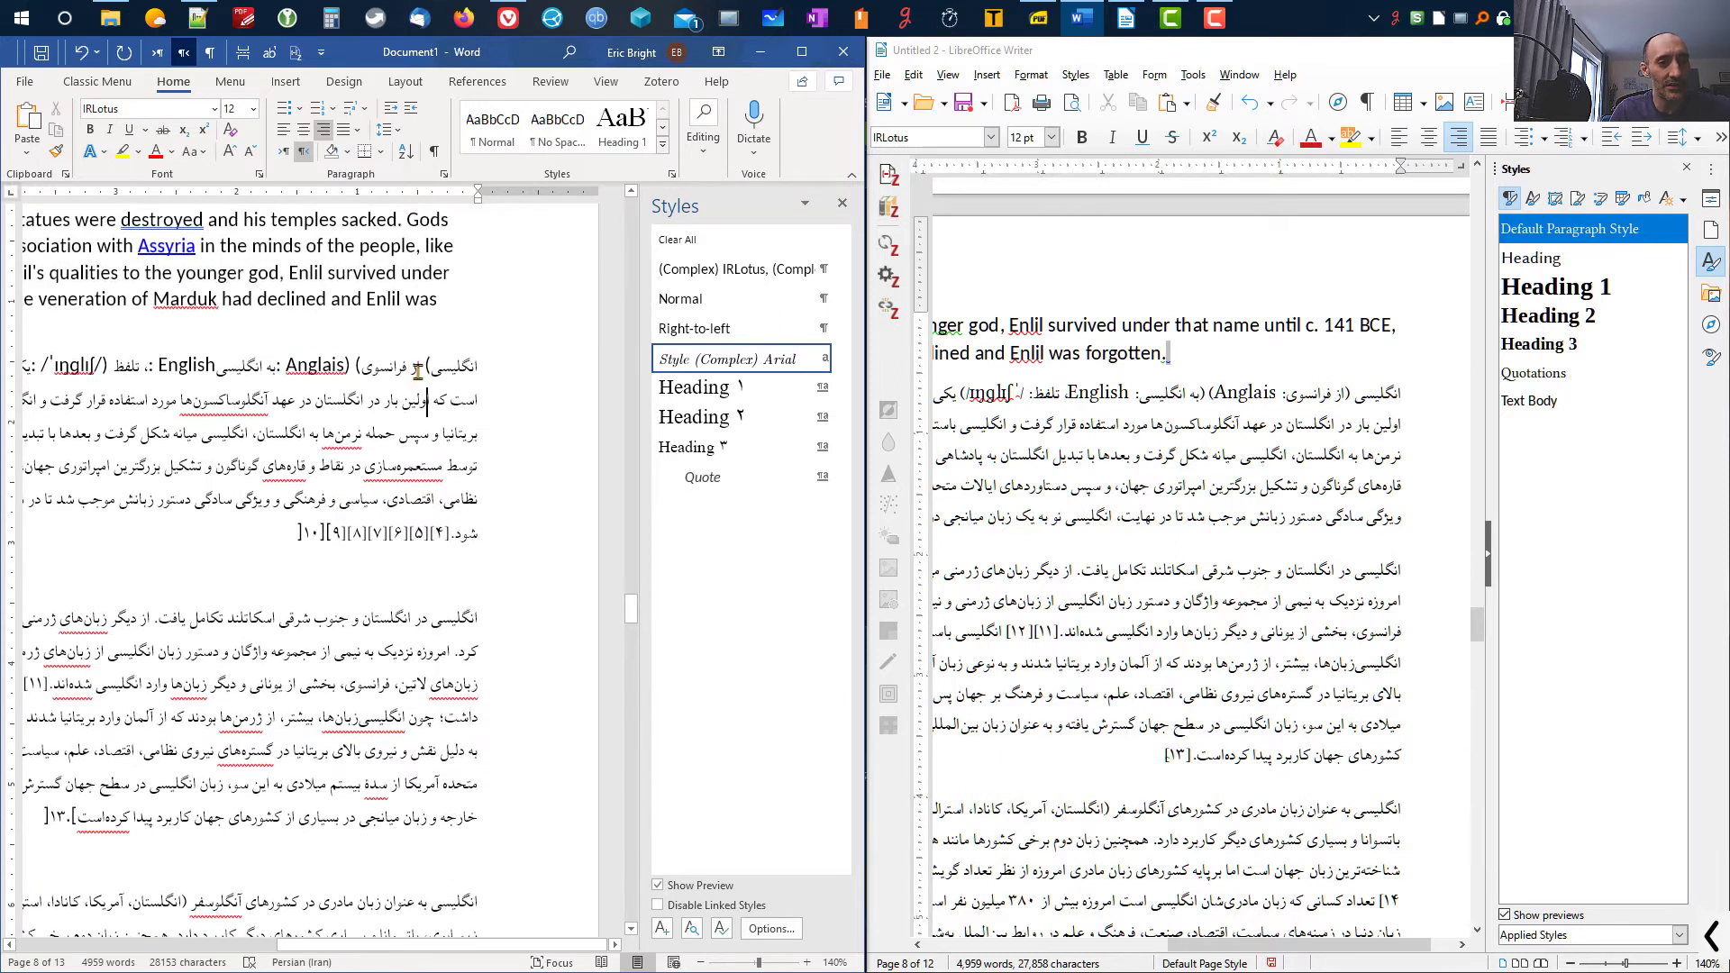
click(491, 369)
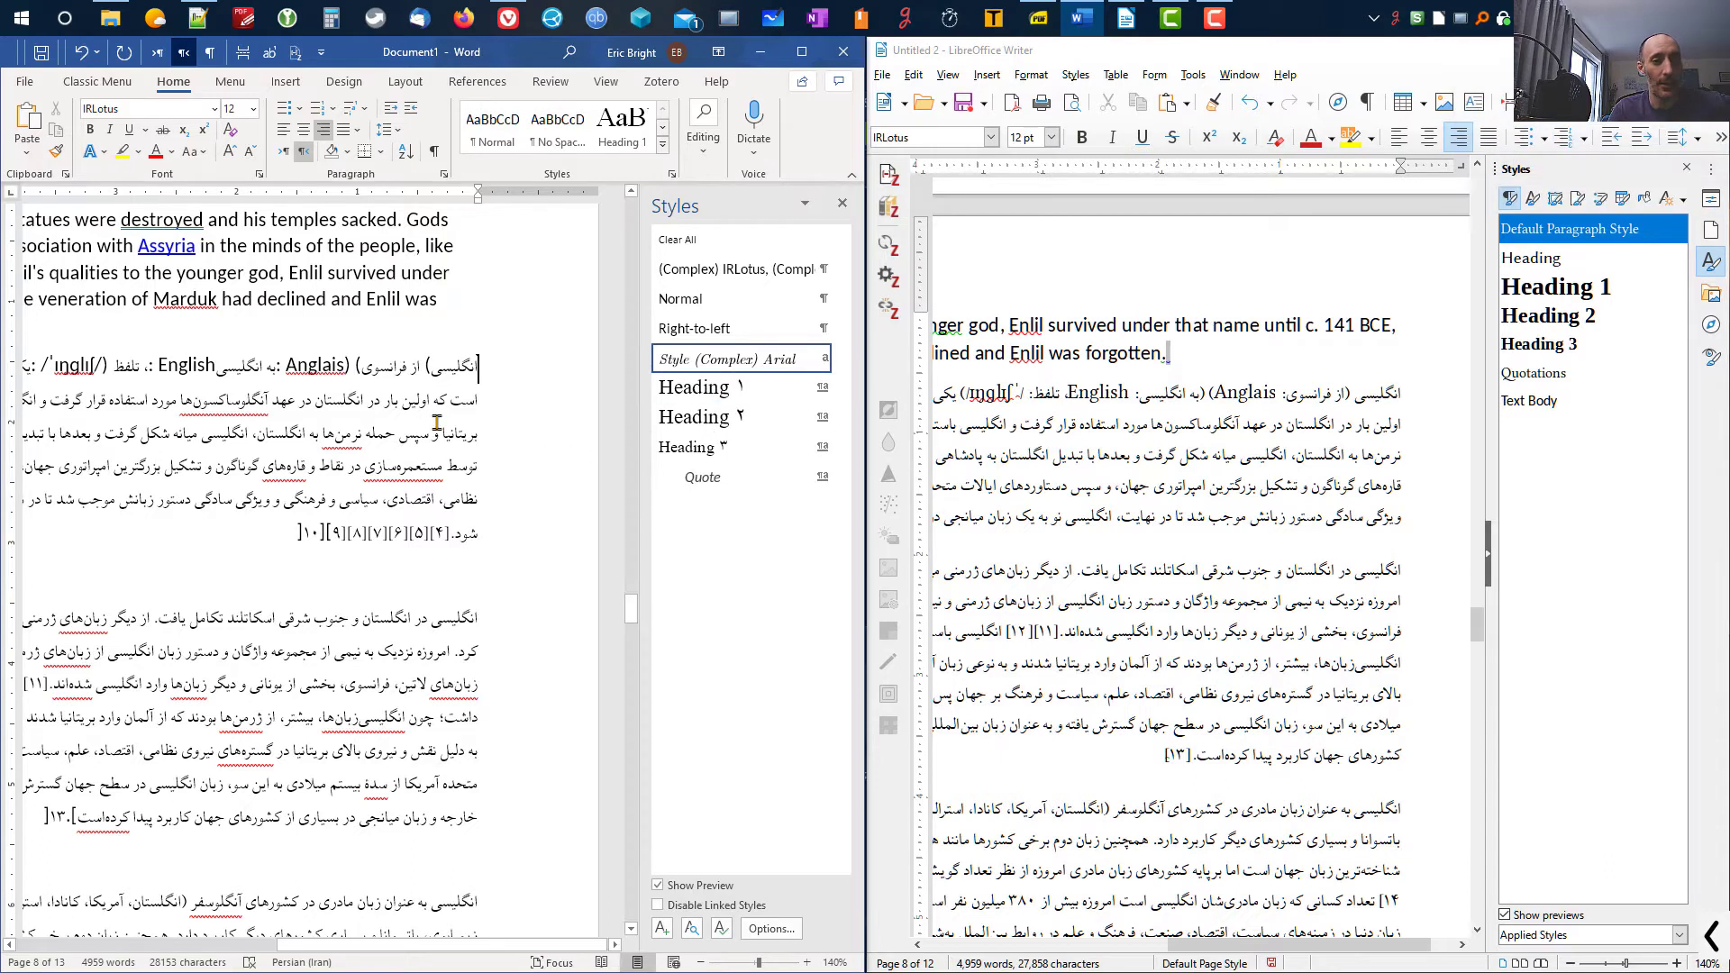
click(443, 368)
click(363, 411)
click(273, 527)
drag(261, 532, 478, 359)
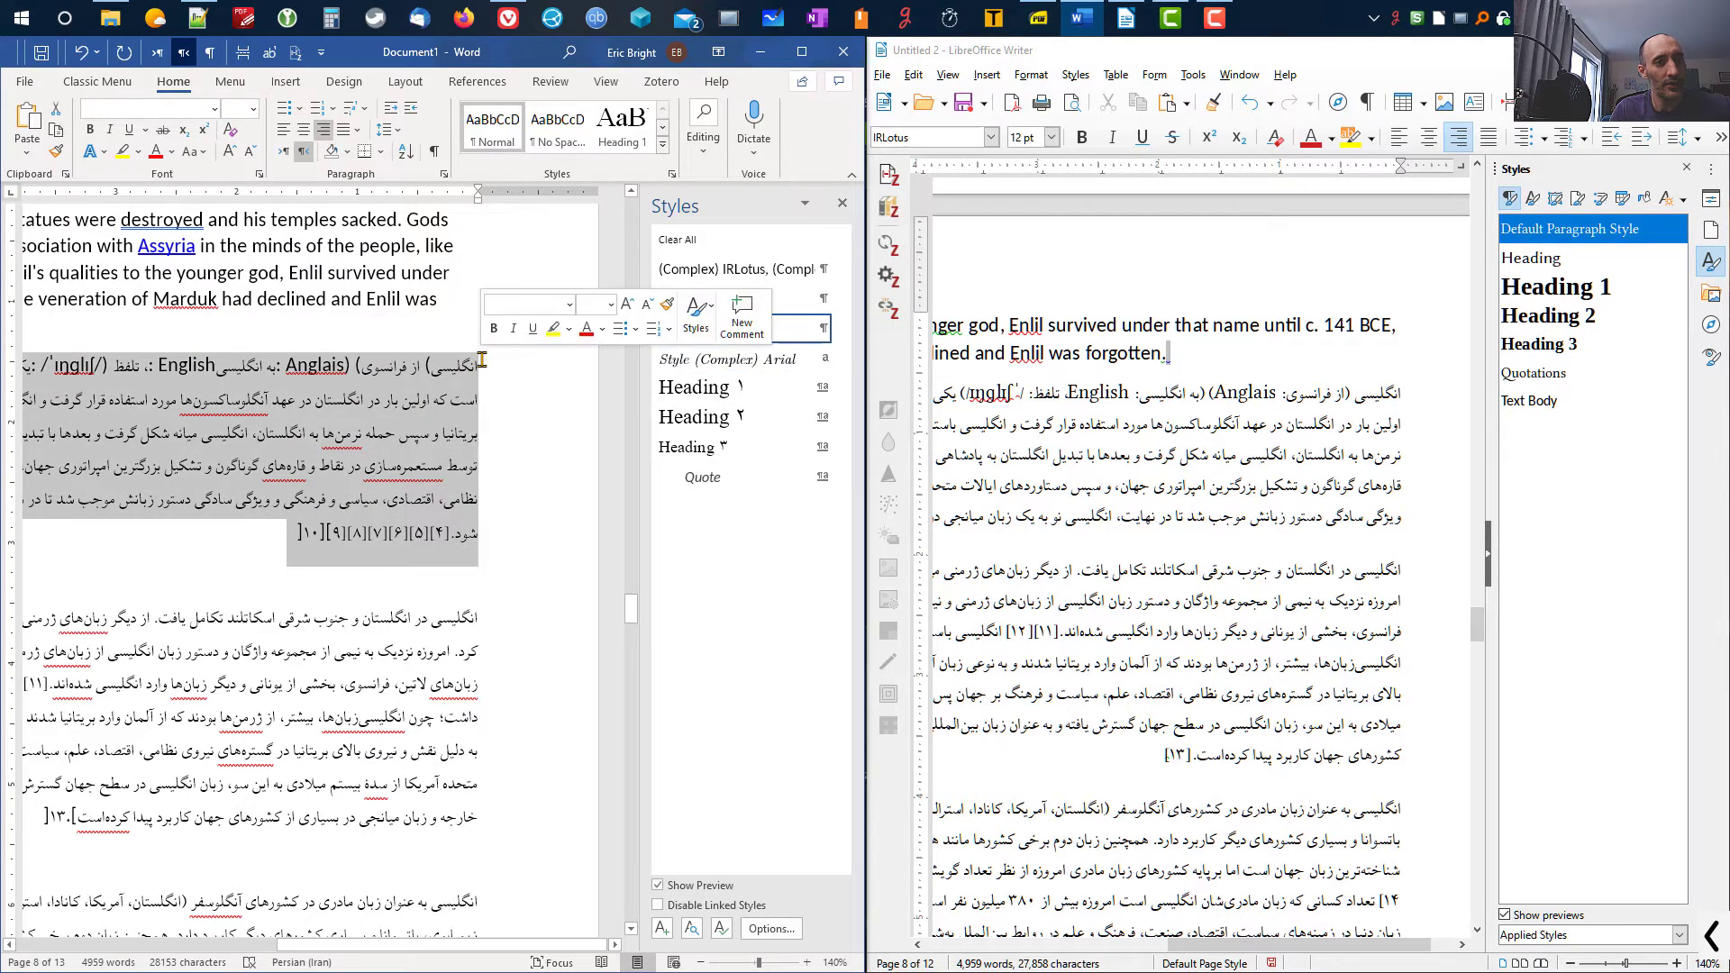
click(283, 151)
click(304, 155)
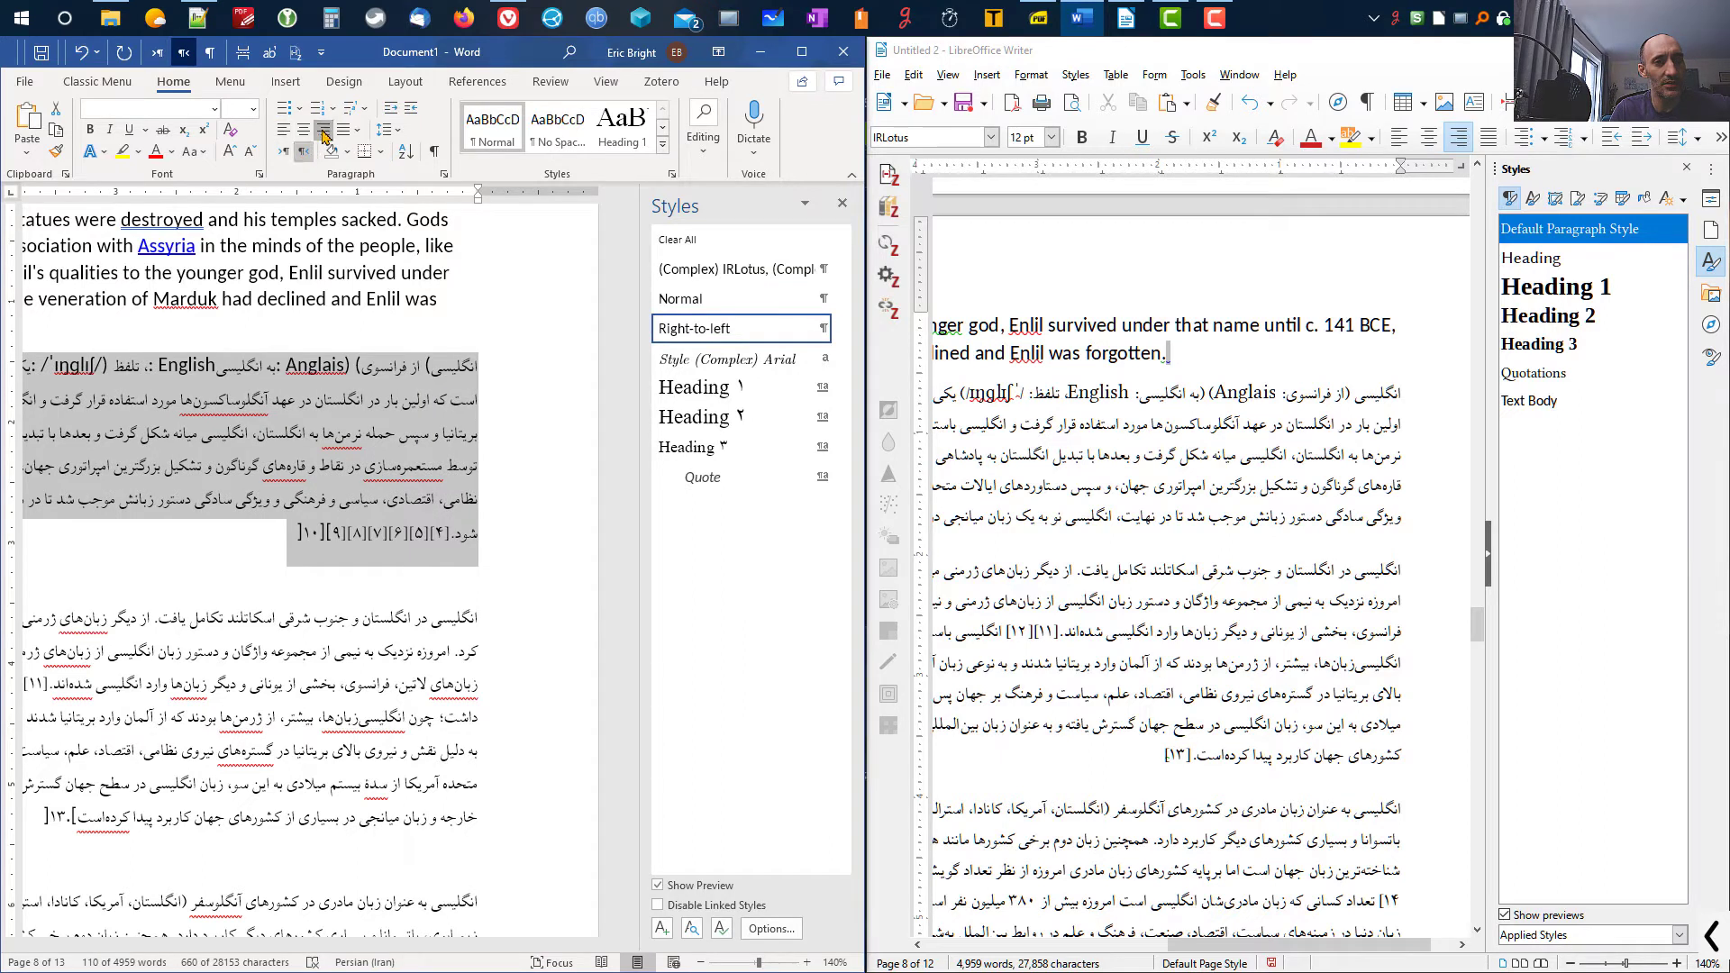
click(323, 131)
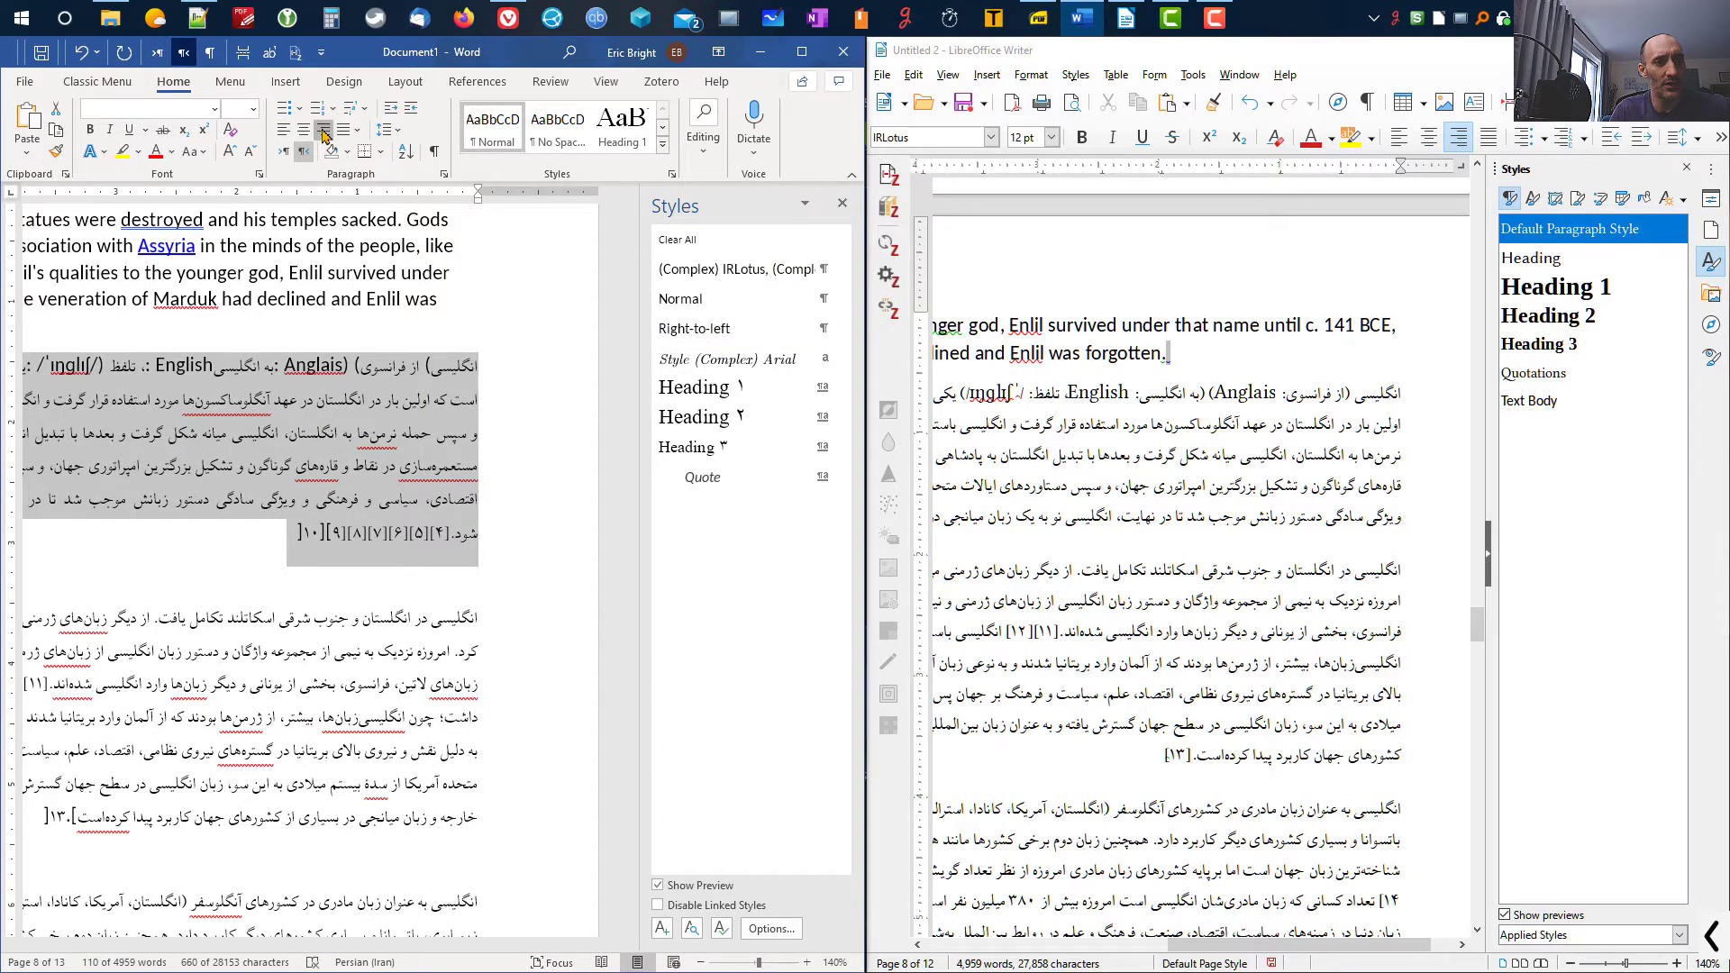
click(324, 131)
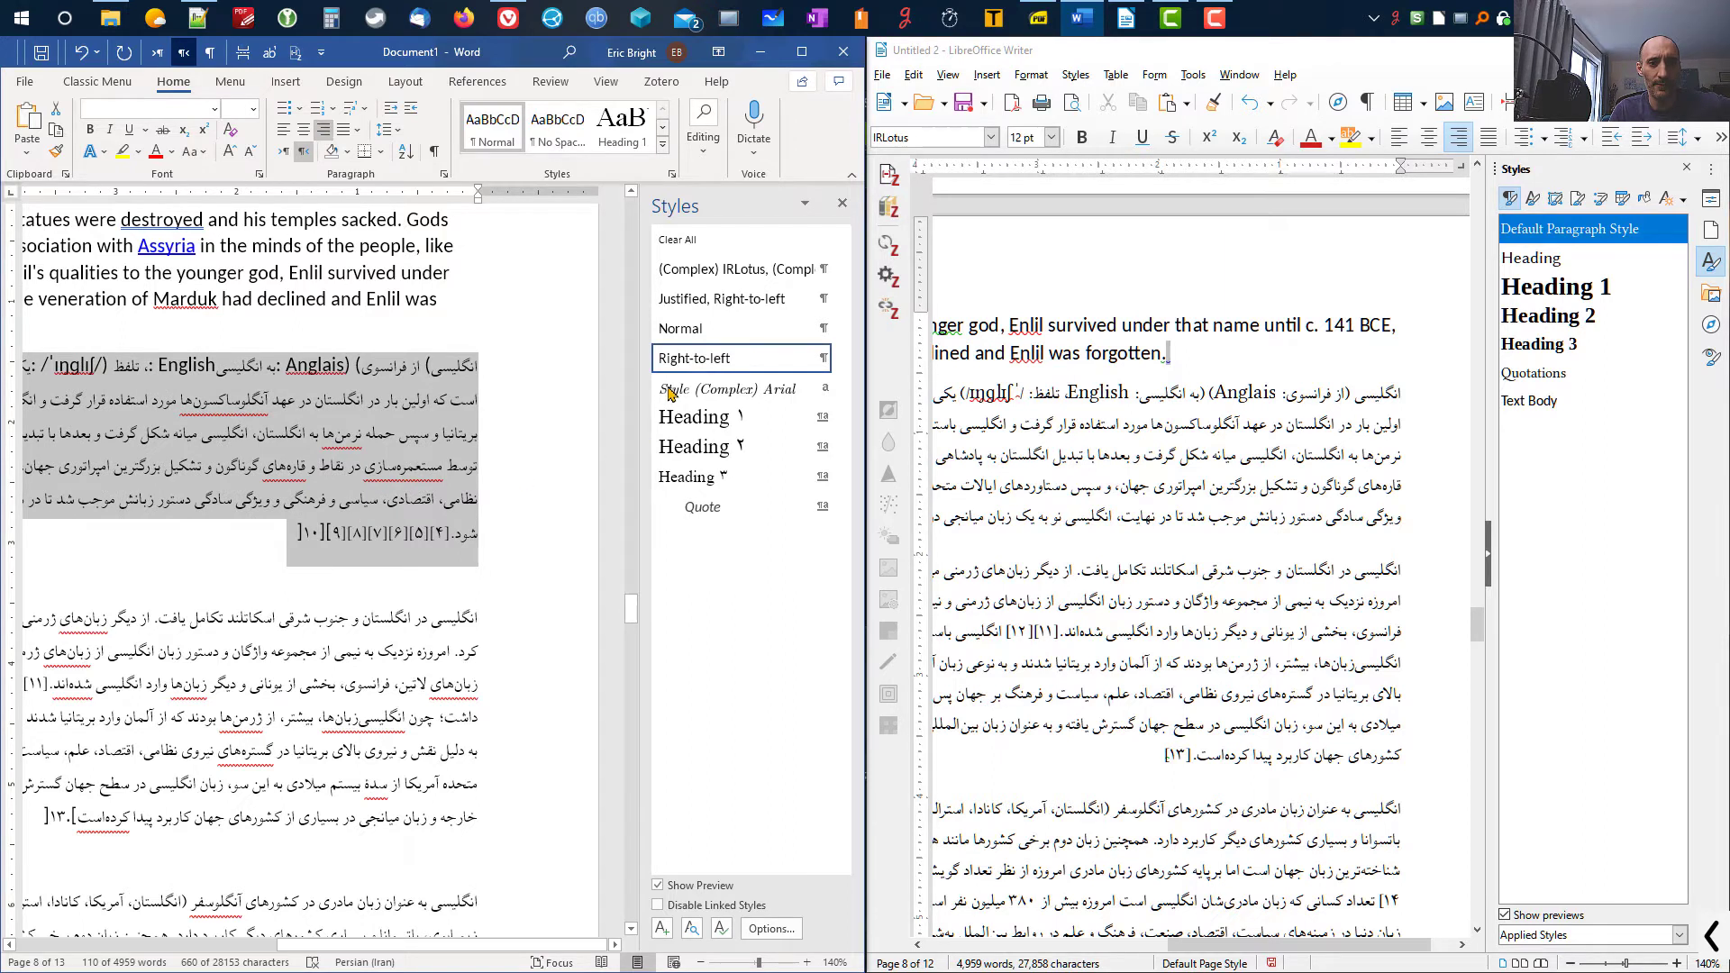
click(841, 358)
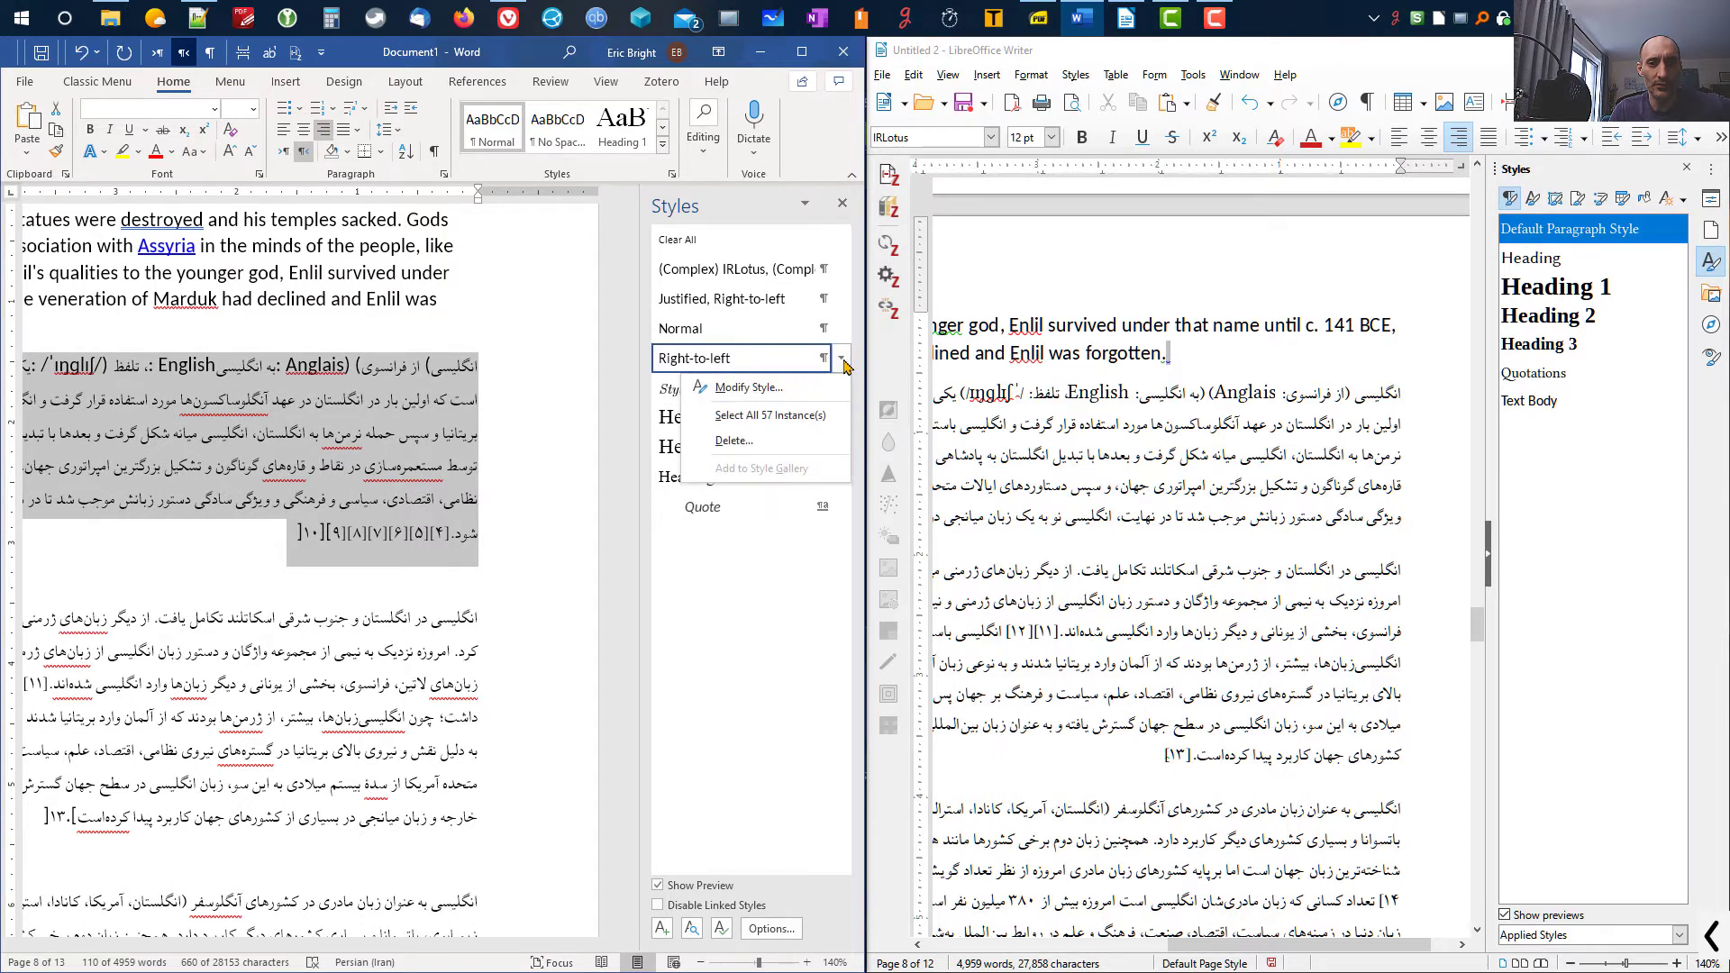
click(773, 394)
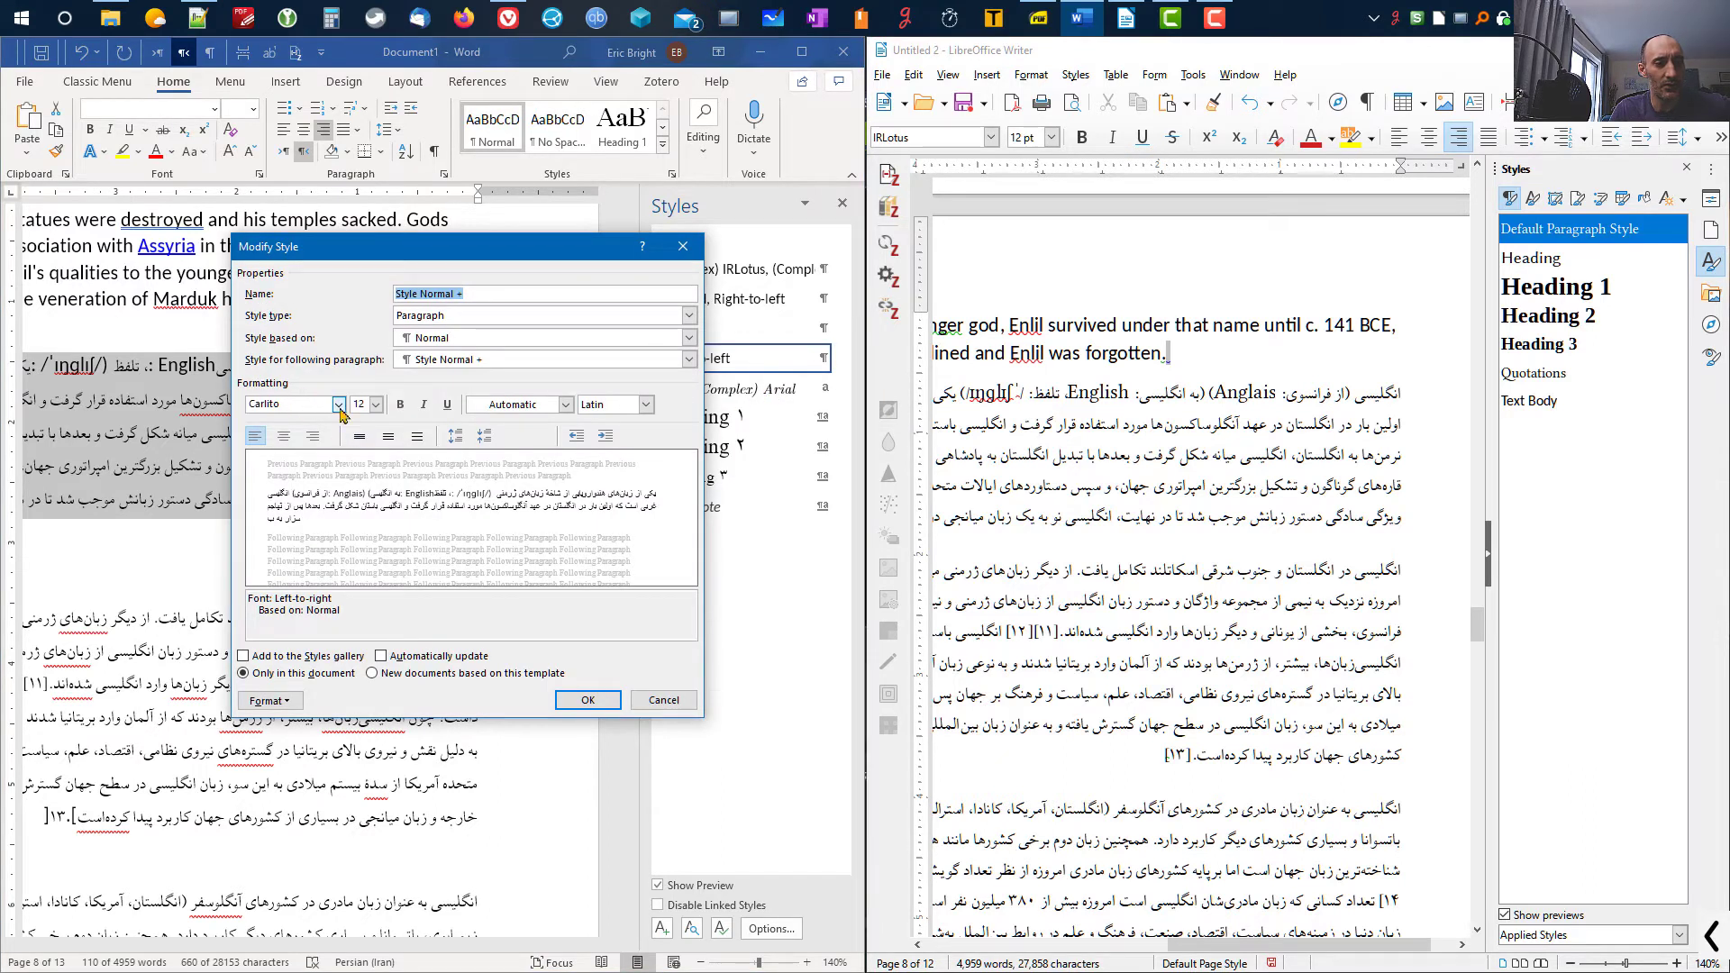
drag(436, 262, 327, 235)
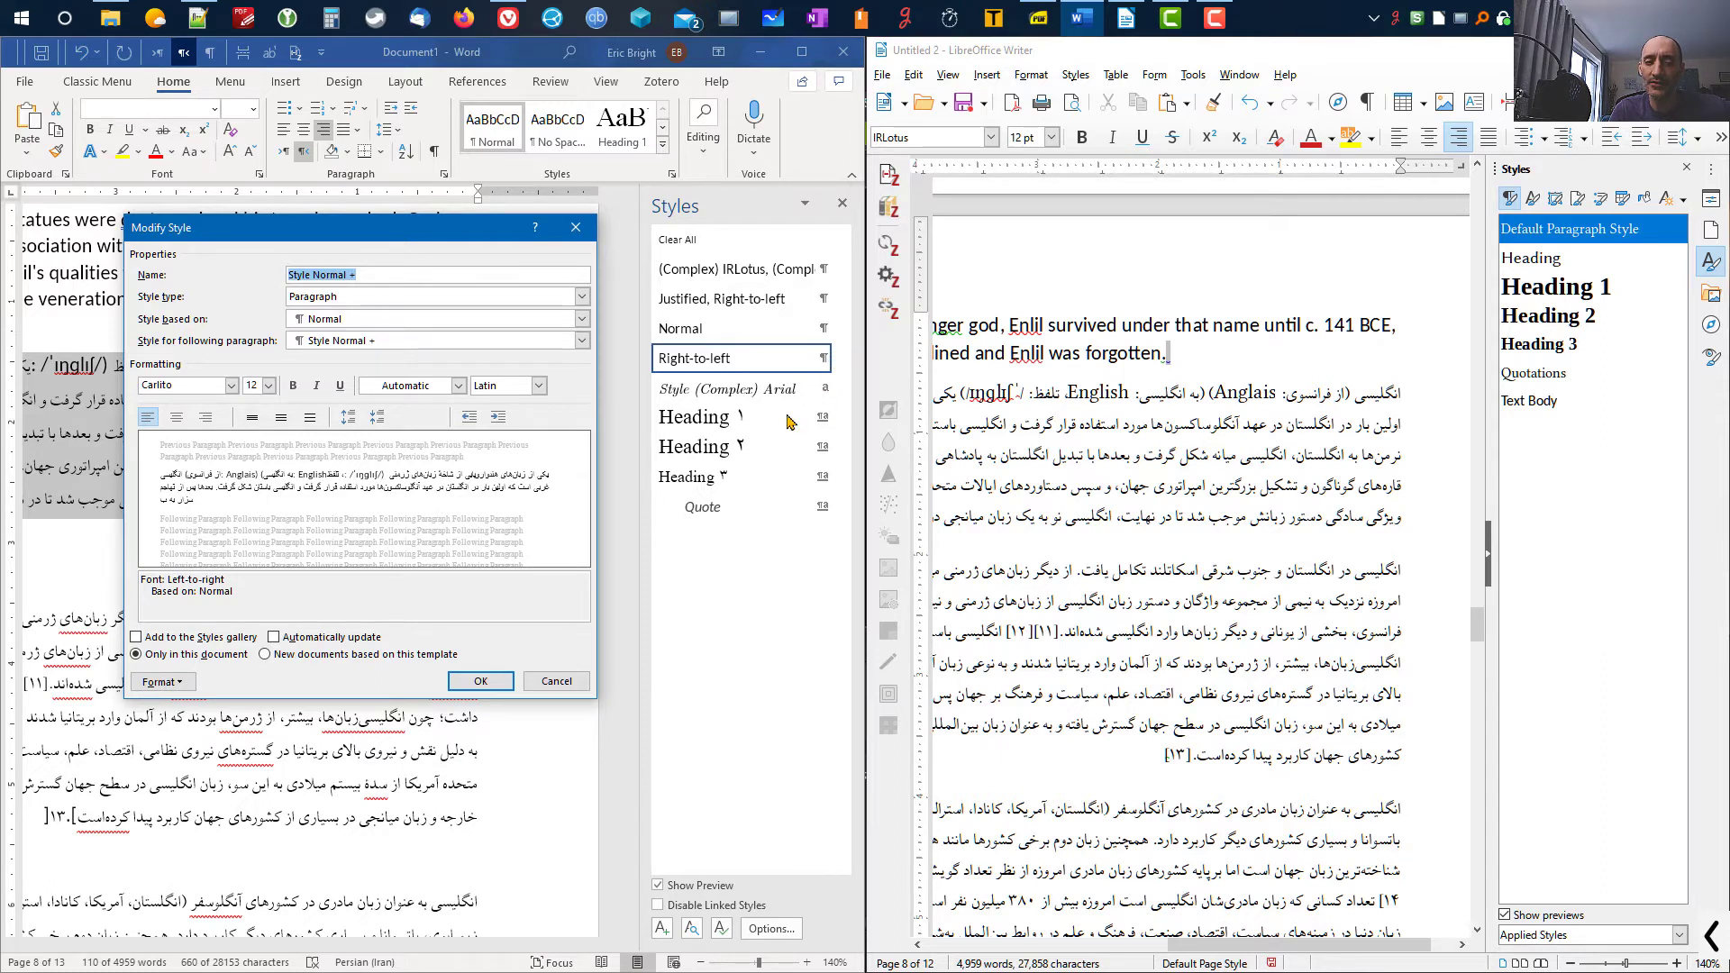
click(566, 688)
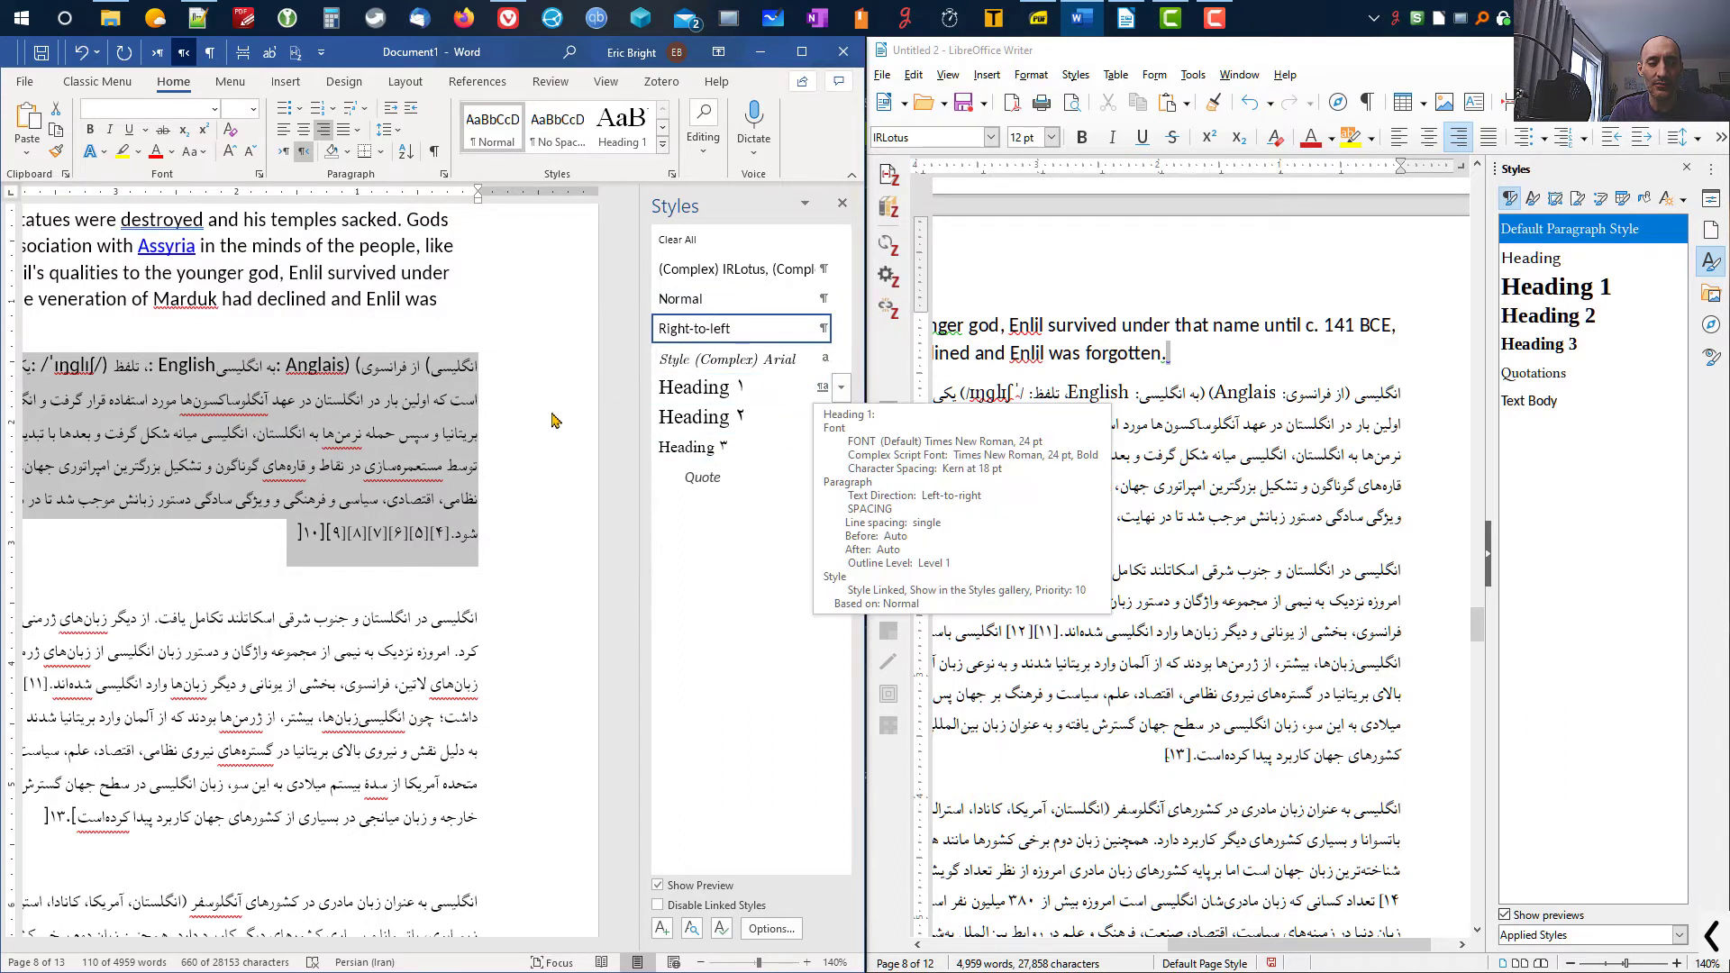
click(448, 440)
click(377, 440)
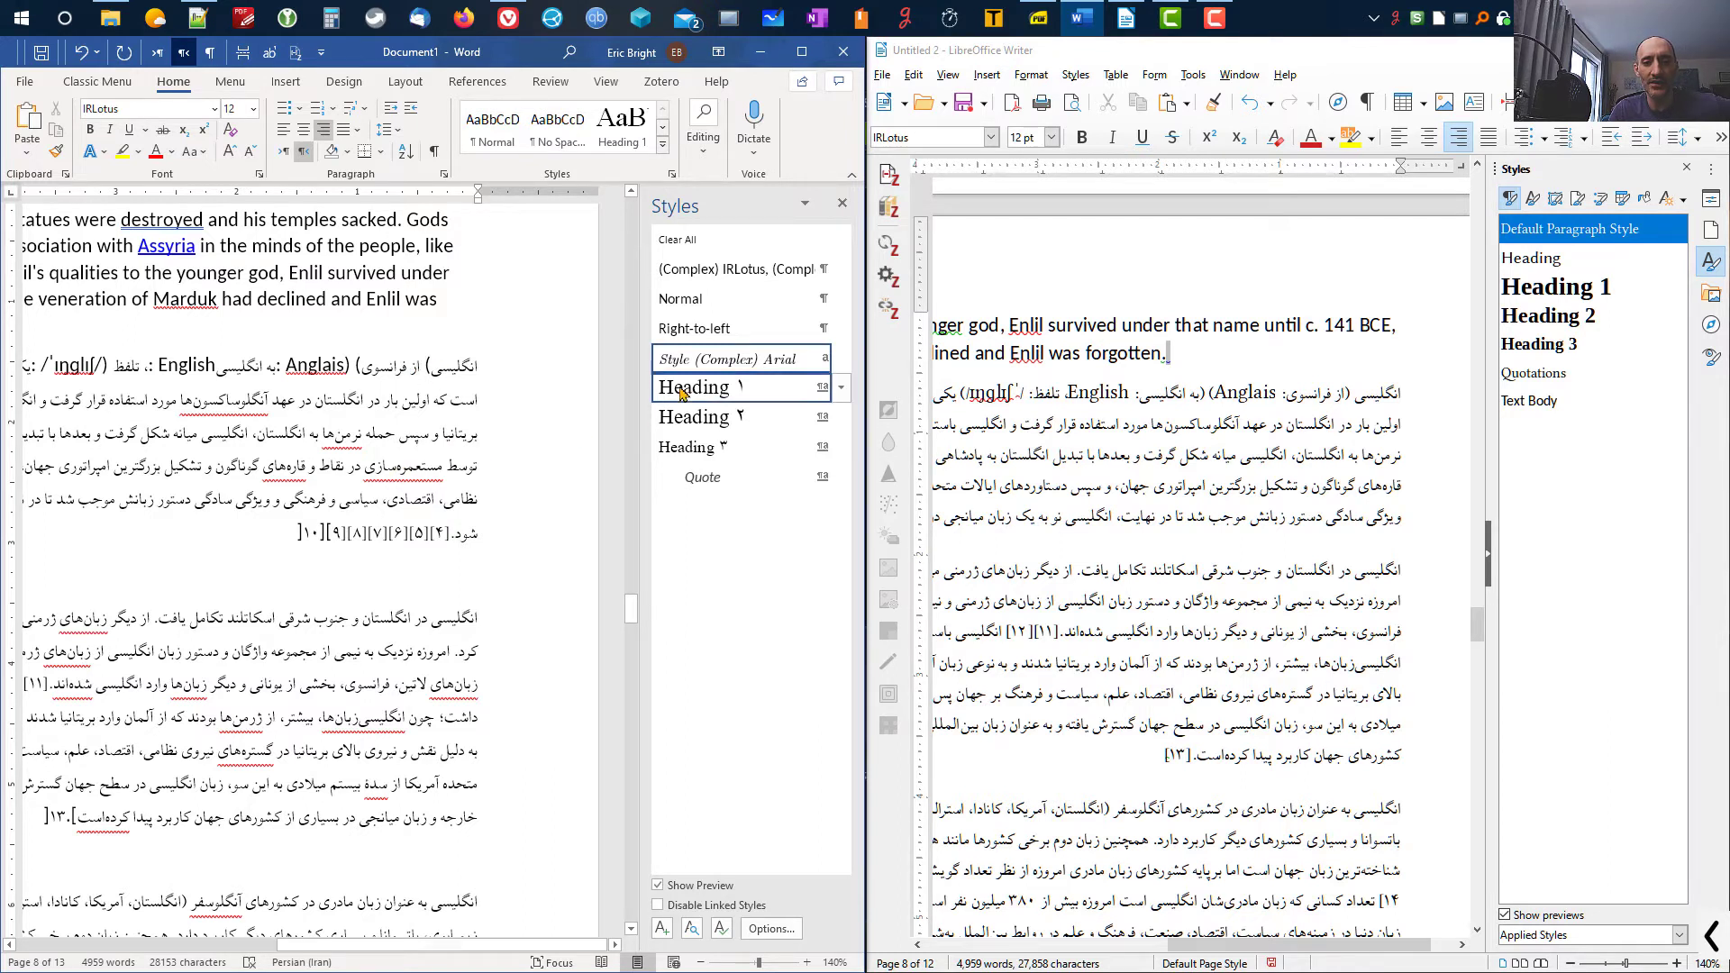
- Open the Right-to-left paragraph style's font settings for modification and set the complex-script font to IRLotus
mouse_move(829, 370)
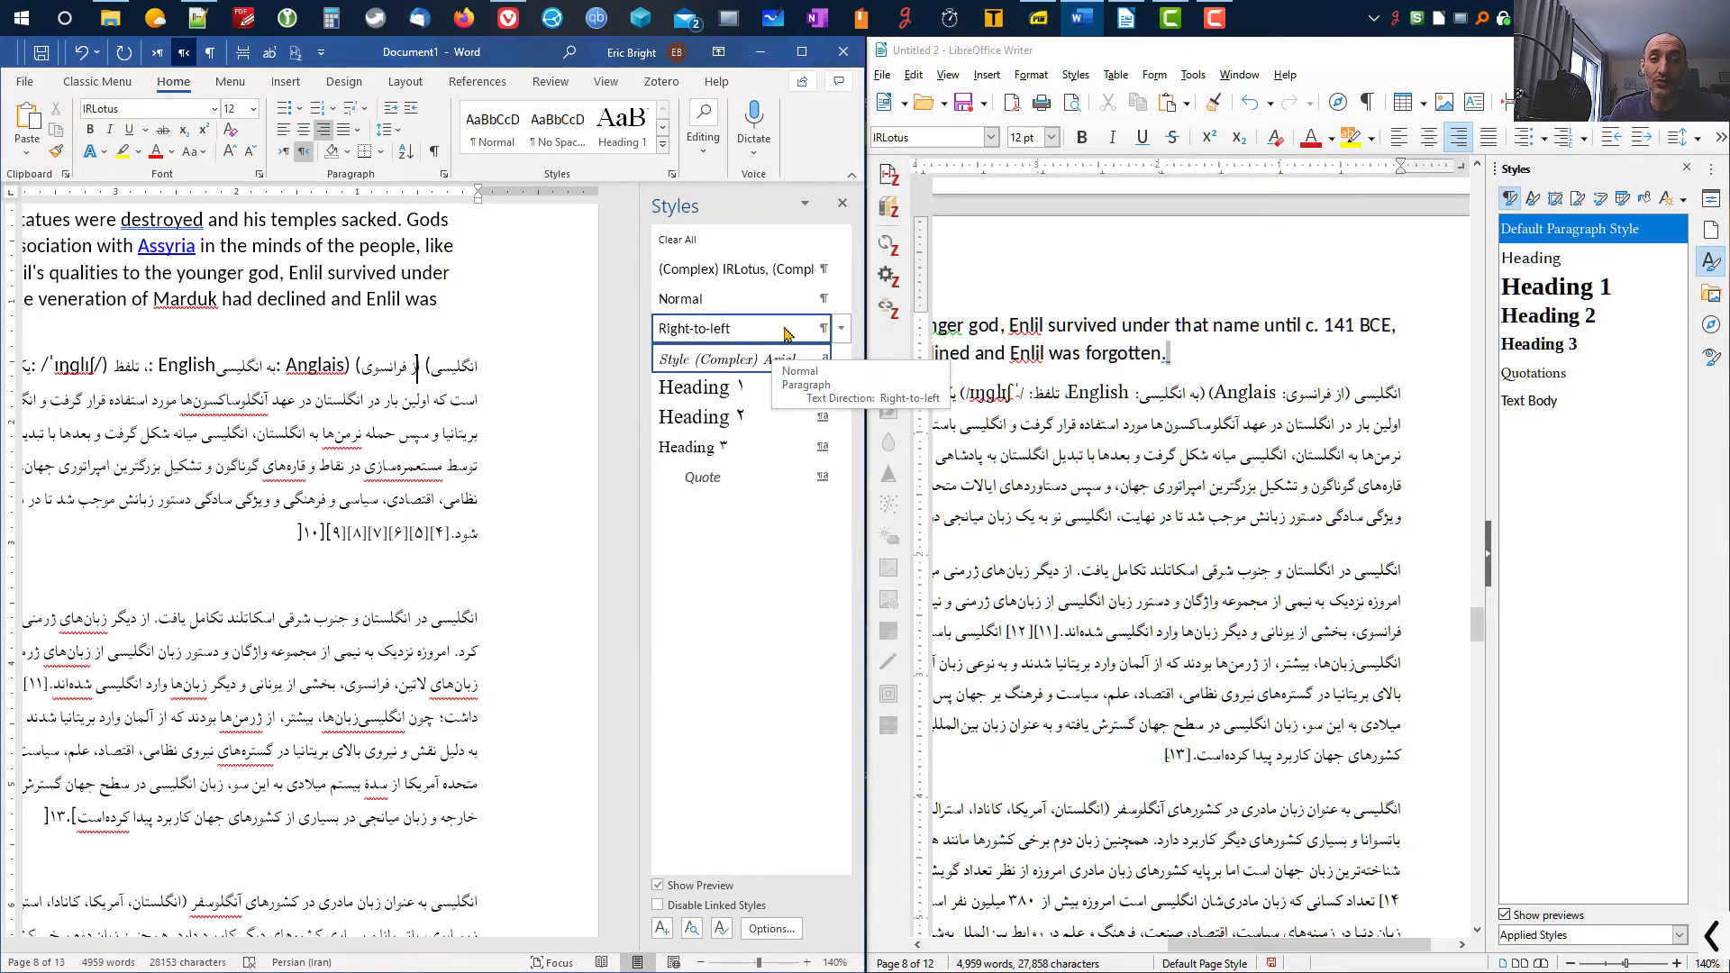
click(841, 330)
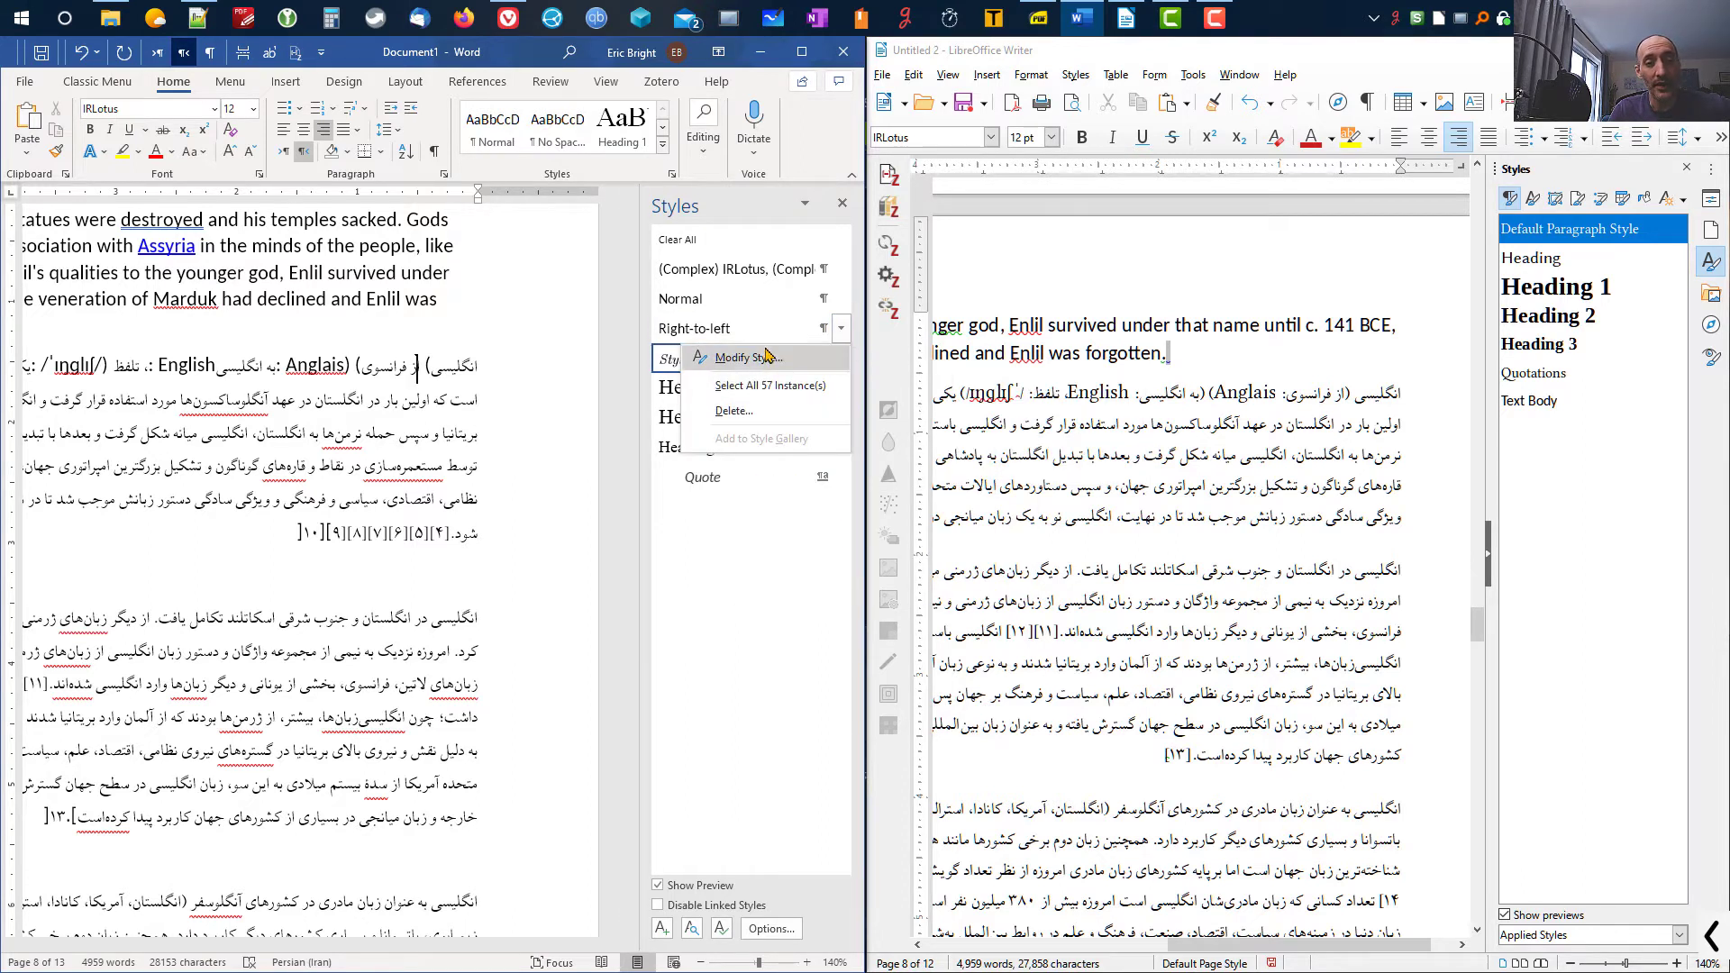
click(747, 358)
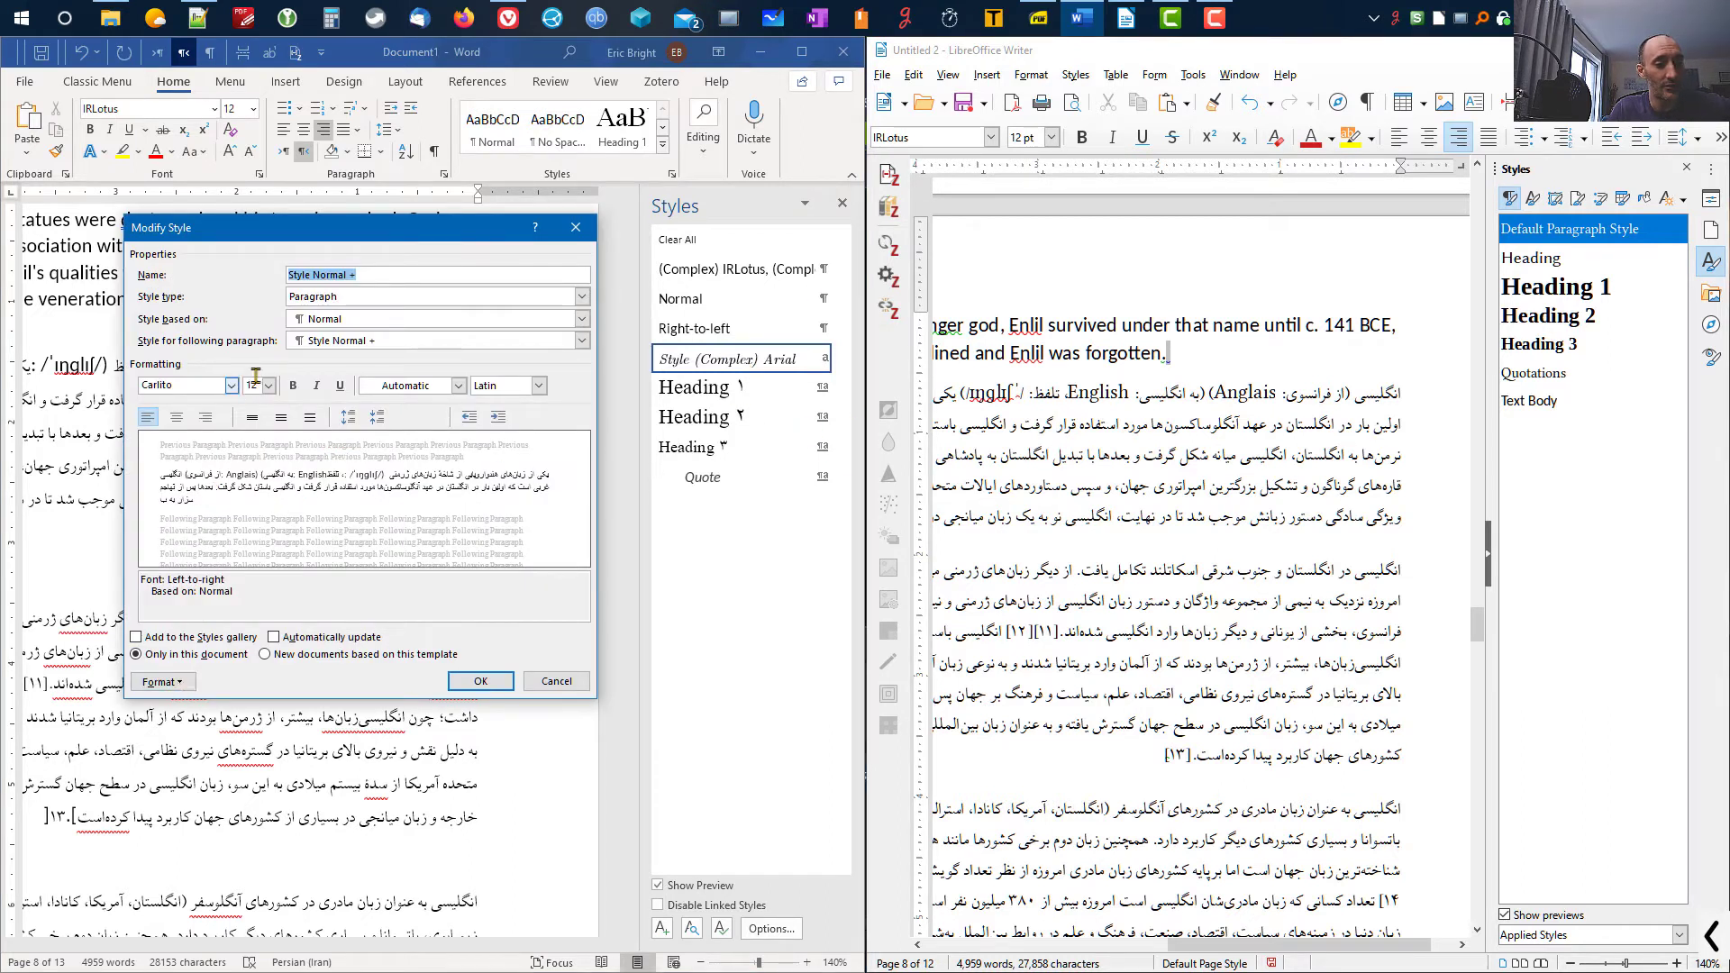
click(190, 689)
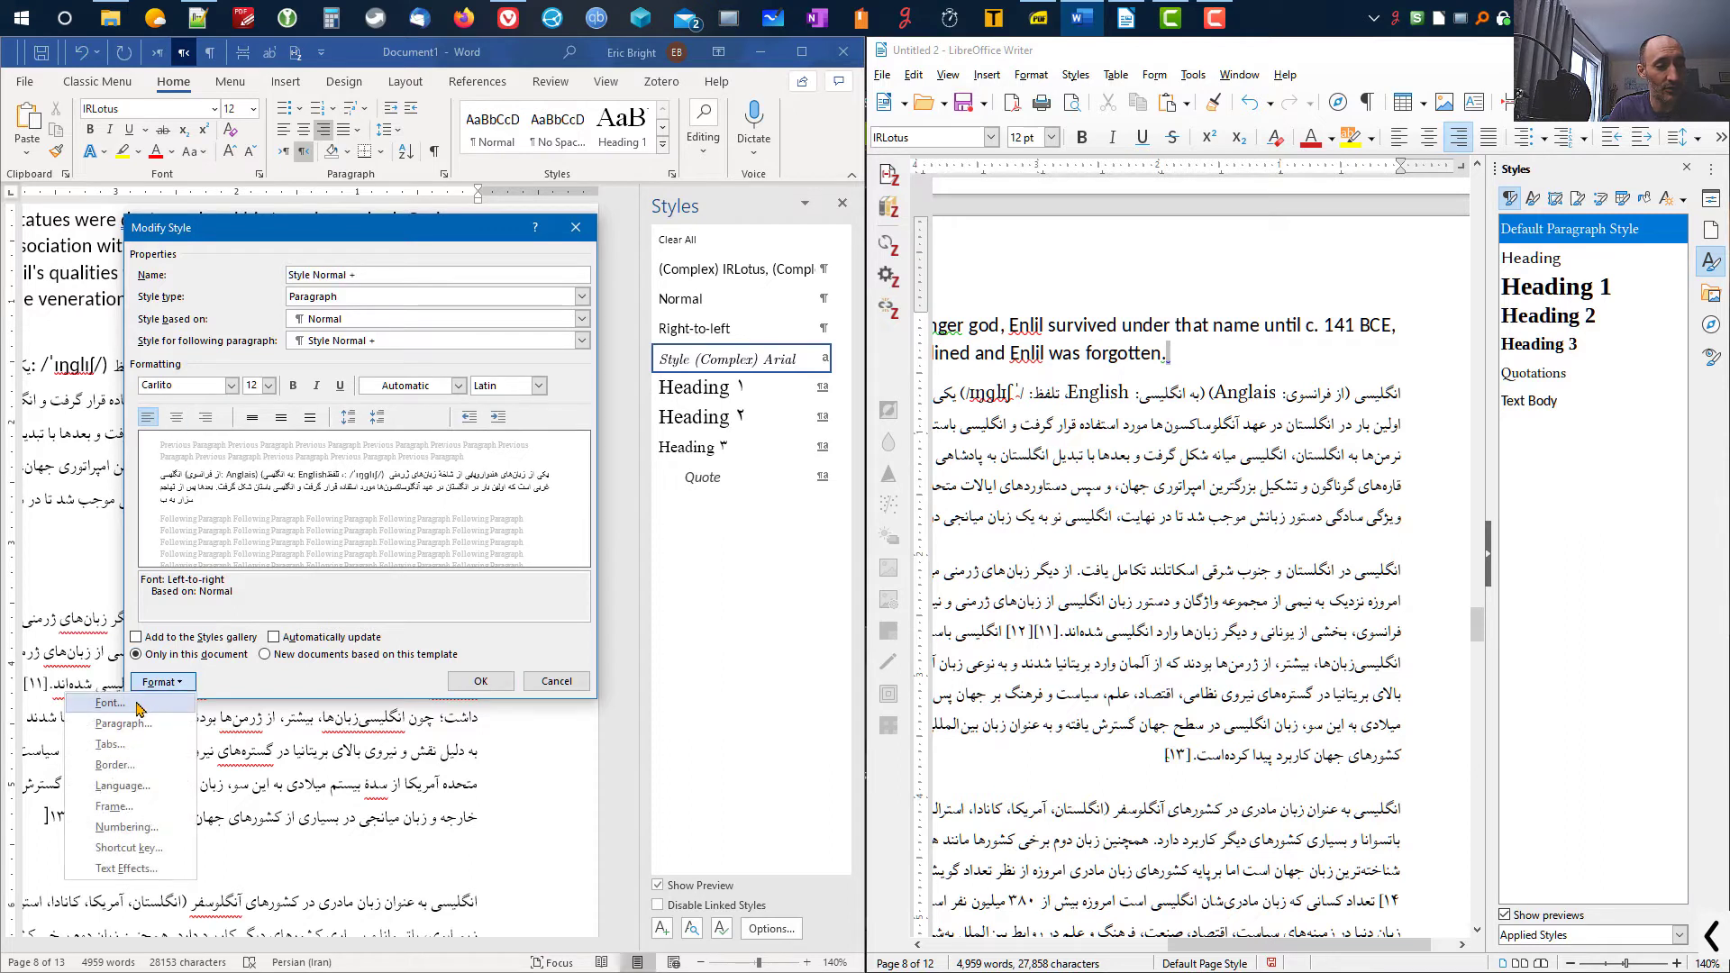
click(110, 702)
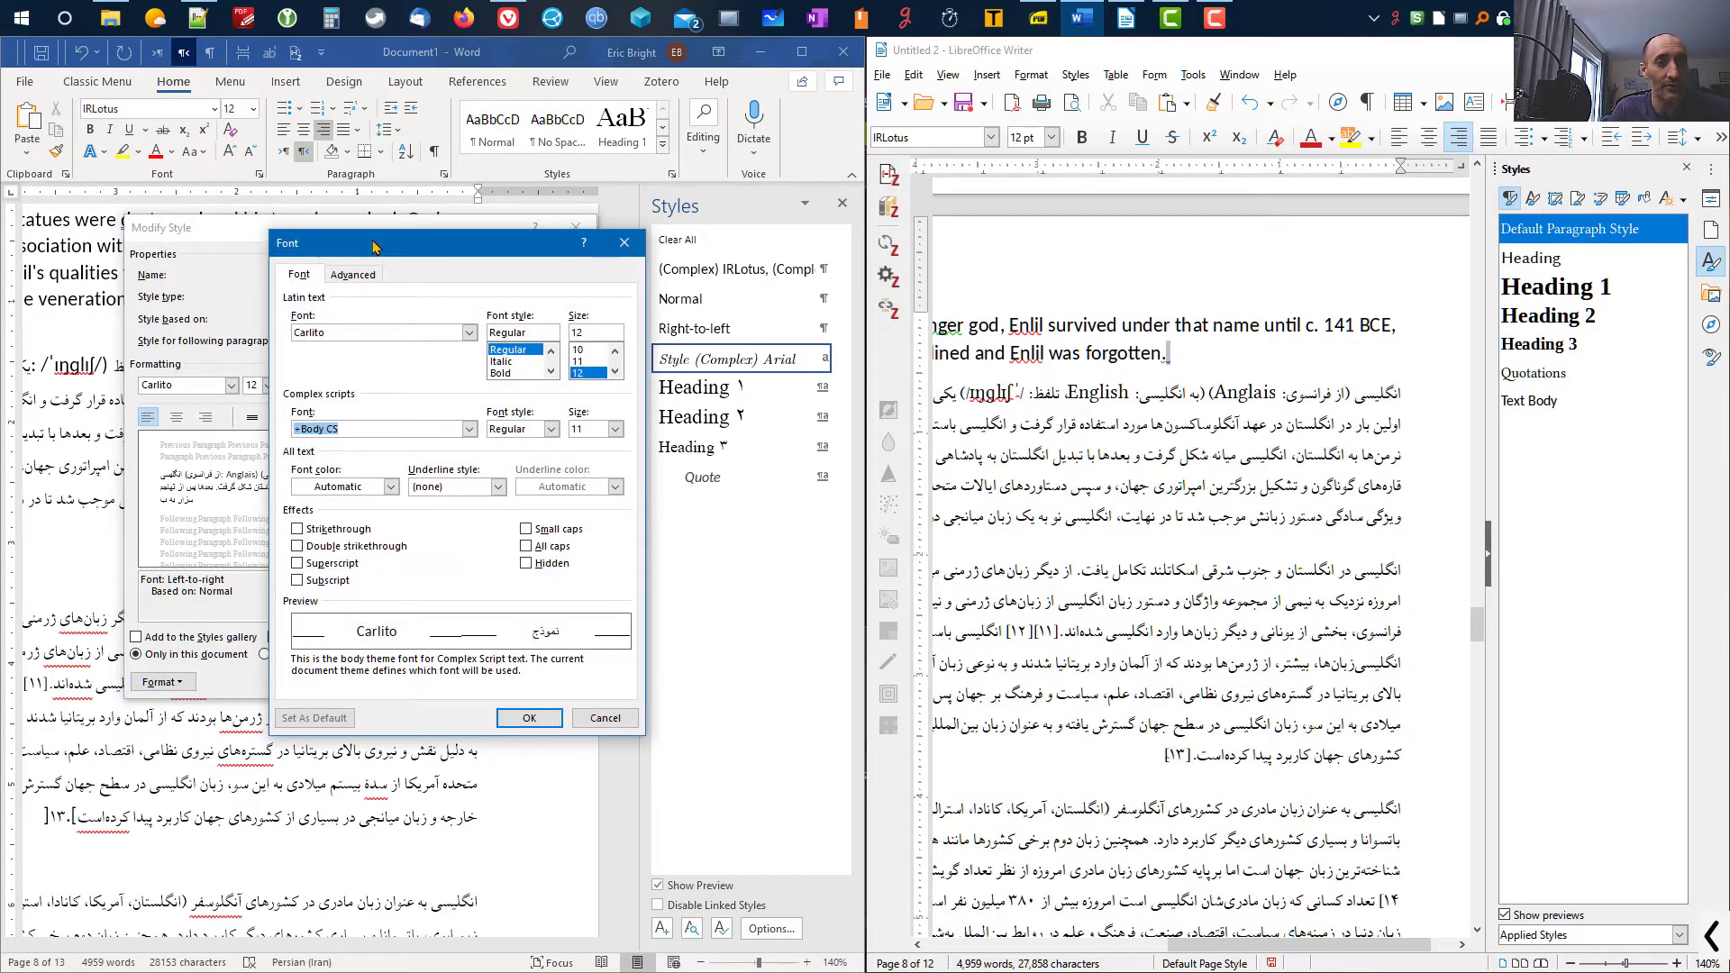
drag(386, 245, 319, 229)
click(398, 414)
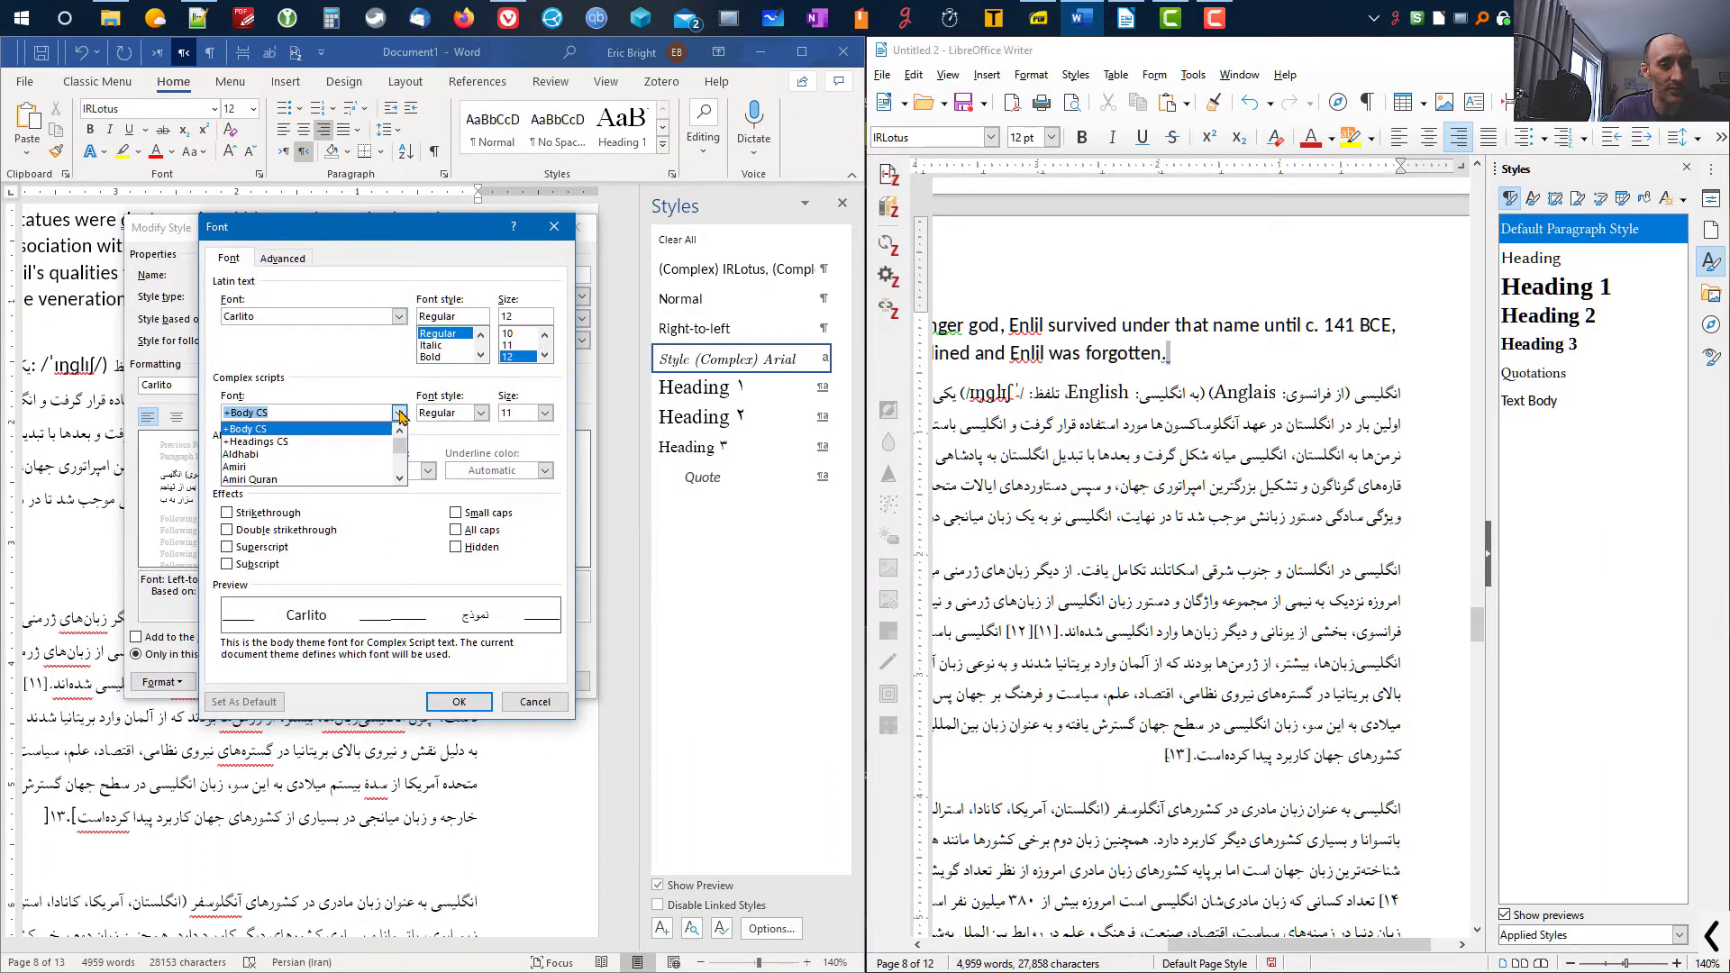
drag(403, 431, 402, 455)
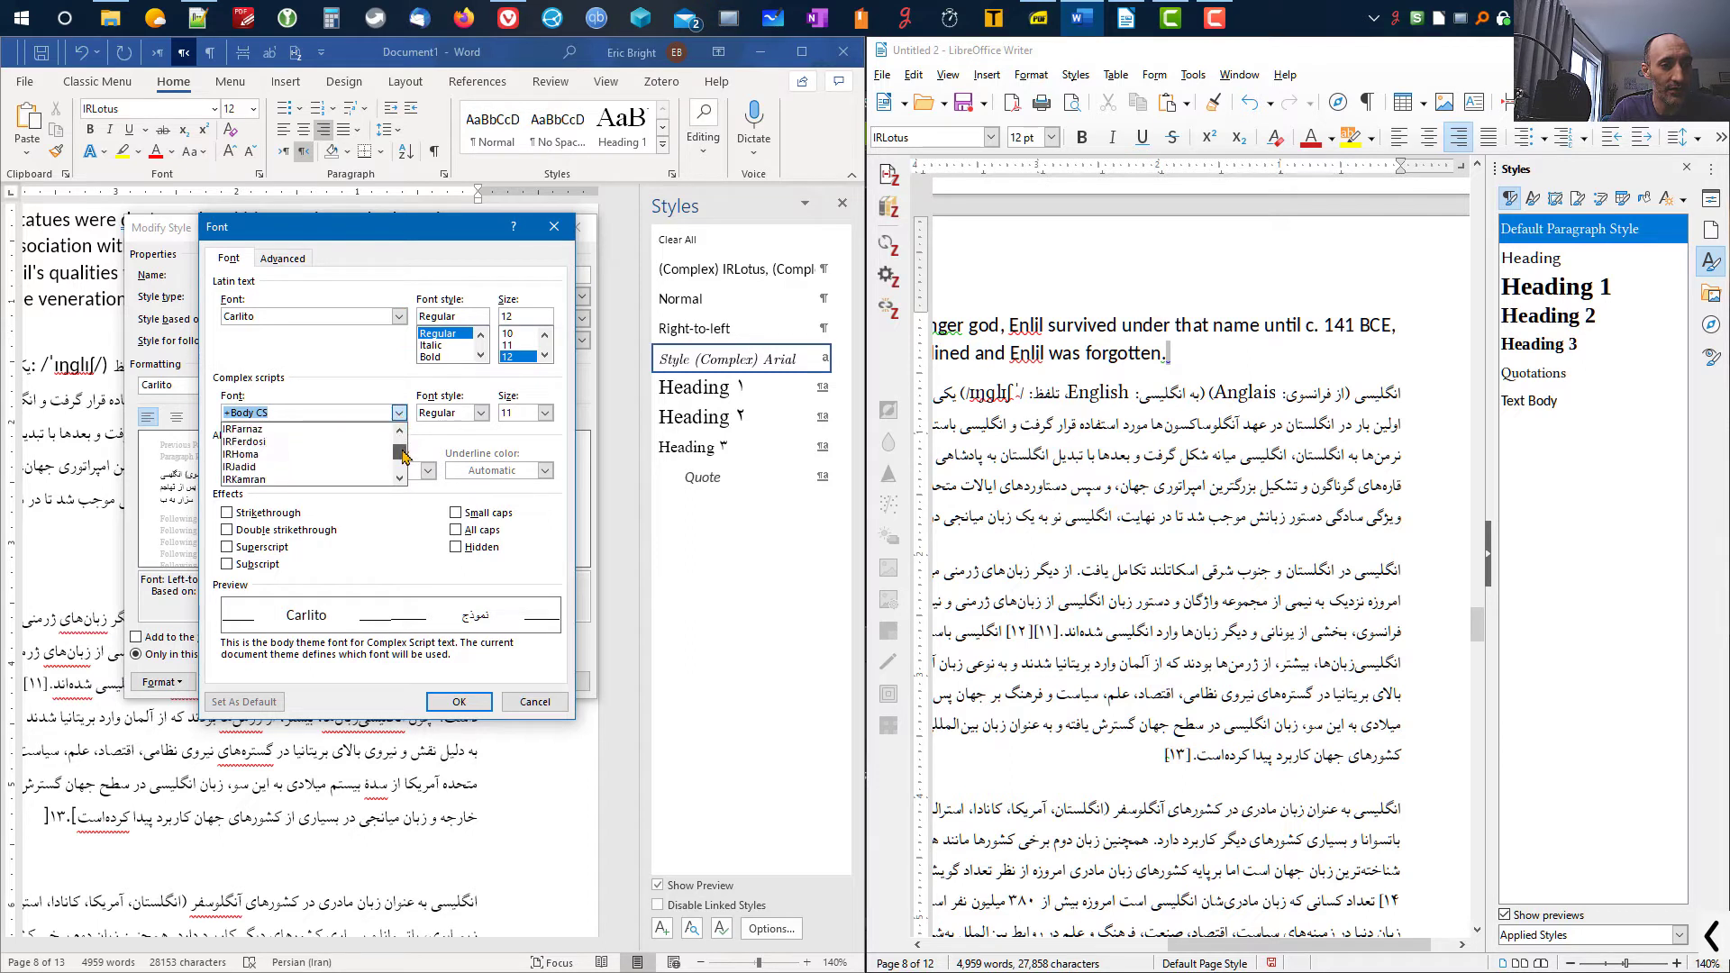
click(400, 480)
click(399, 479)
click(399, 480)
click(399, 480)
click(261, 467)
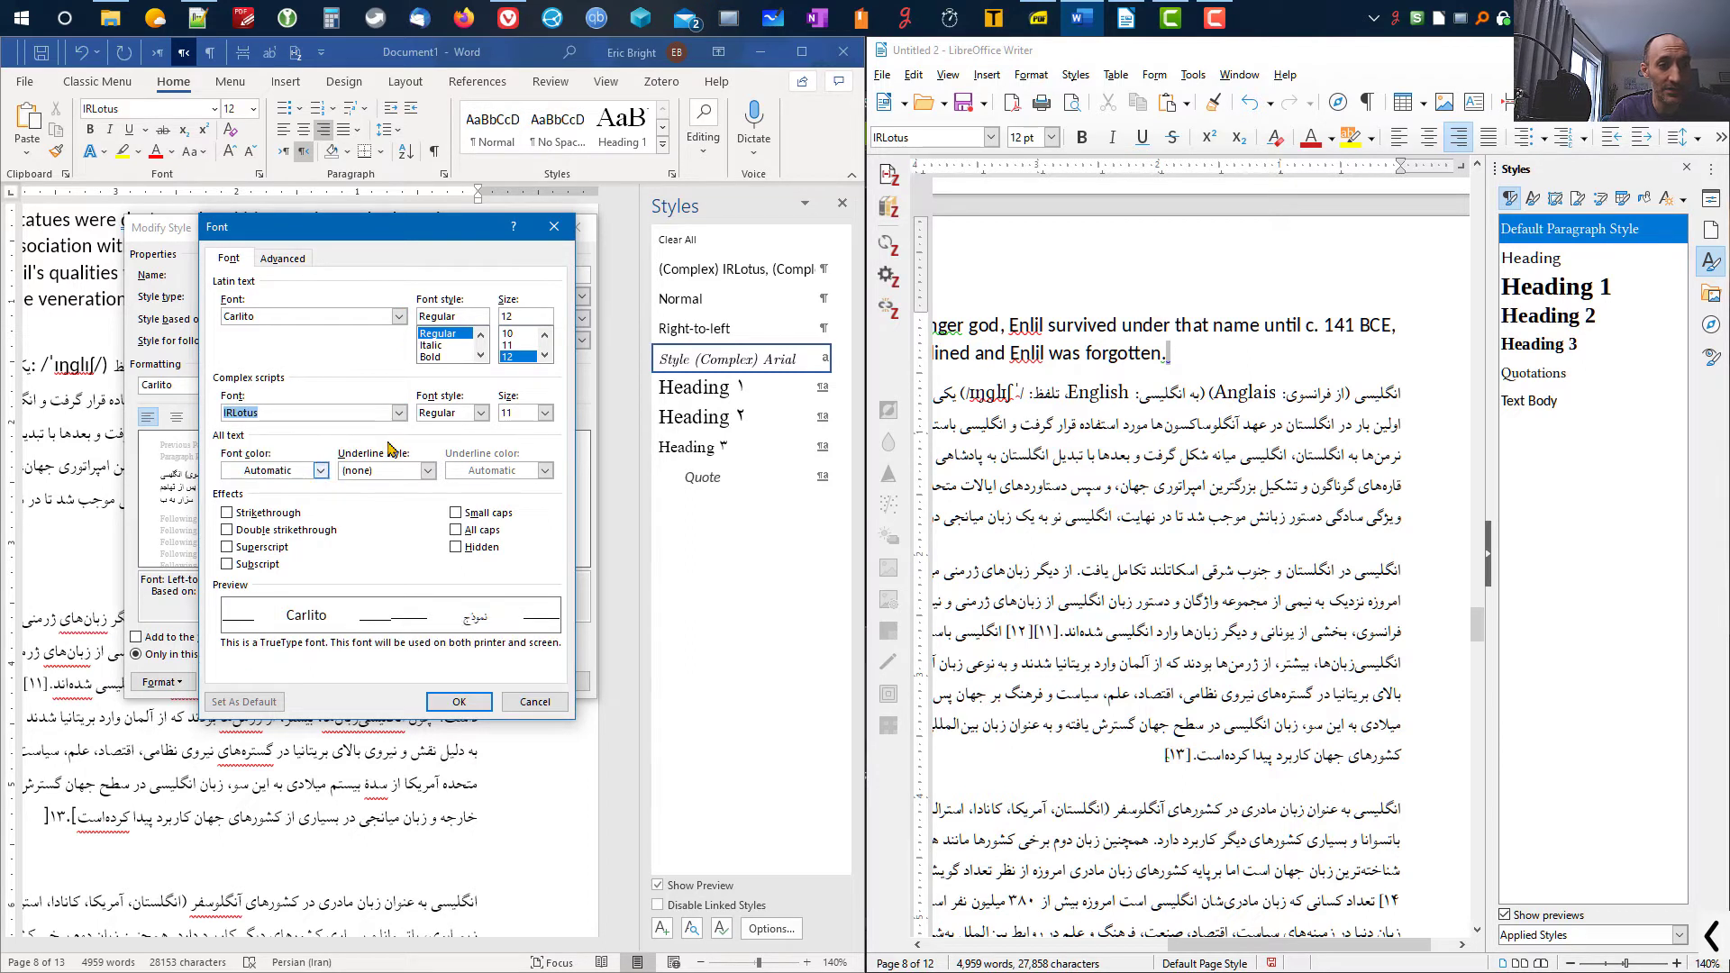
- Set the Right-to-left style's complex-script font size to 12 and apply the style changes
click(545, 413)
click(512, 476)
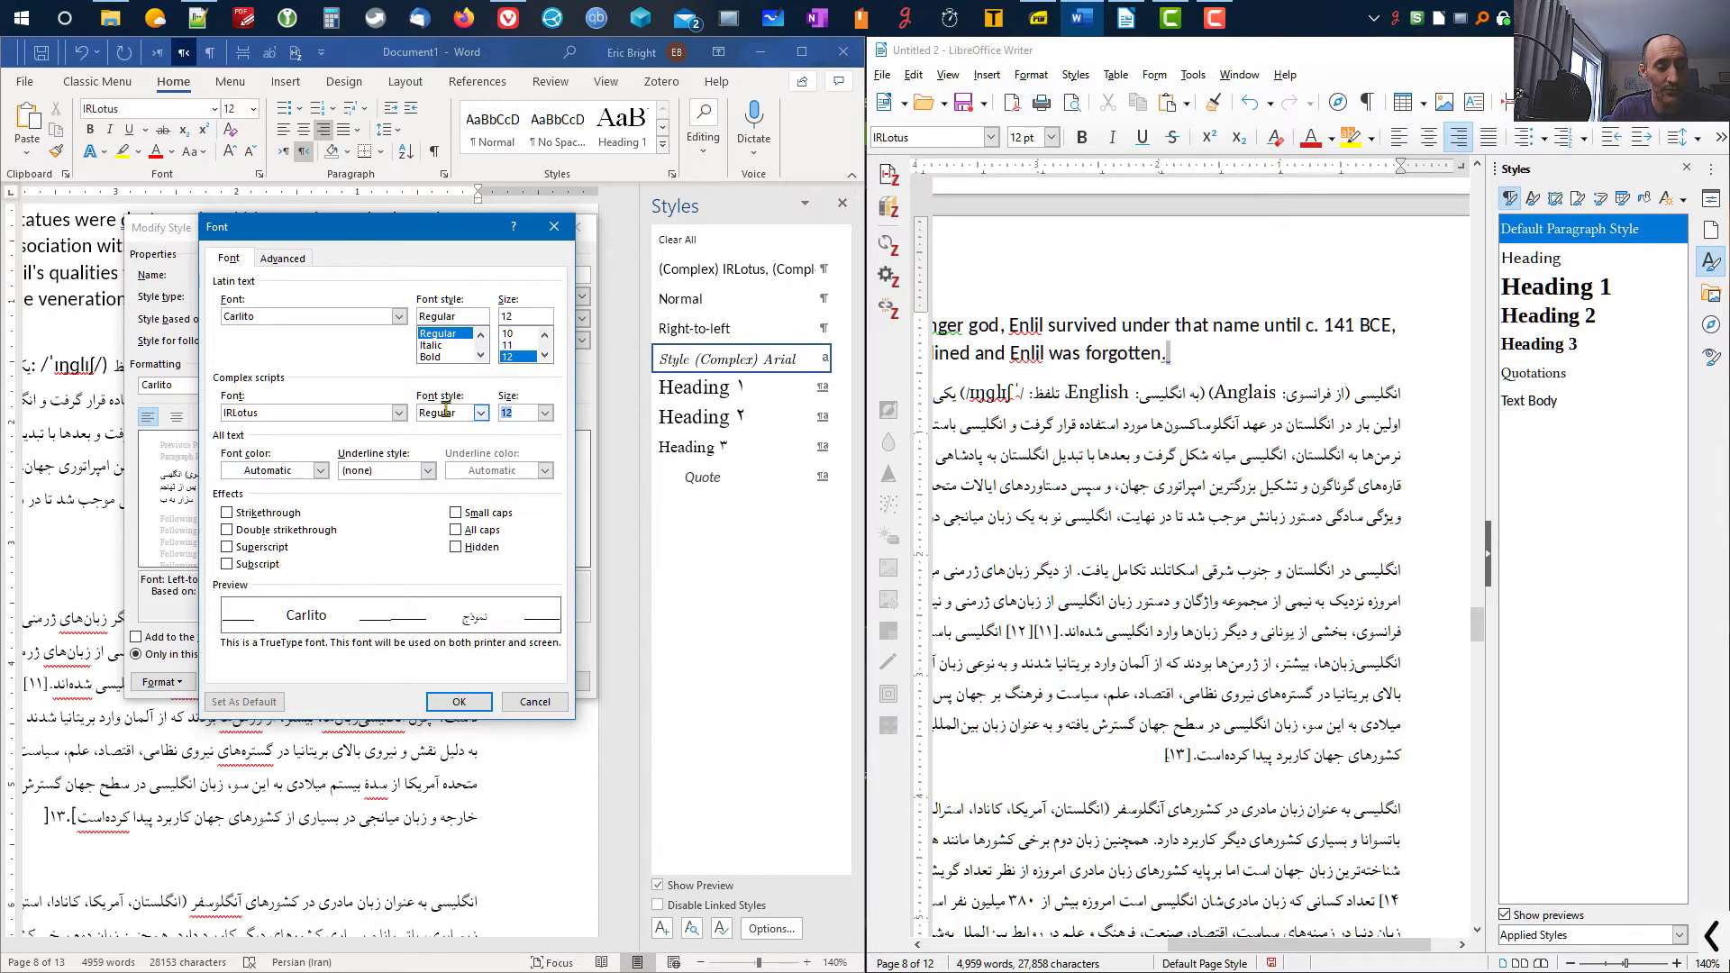
click(479, 701)
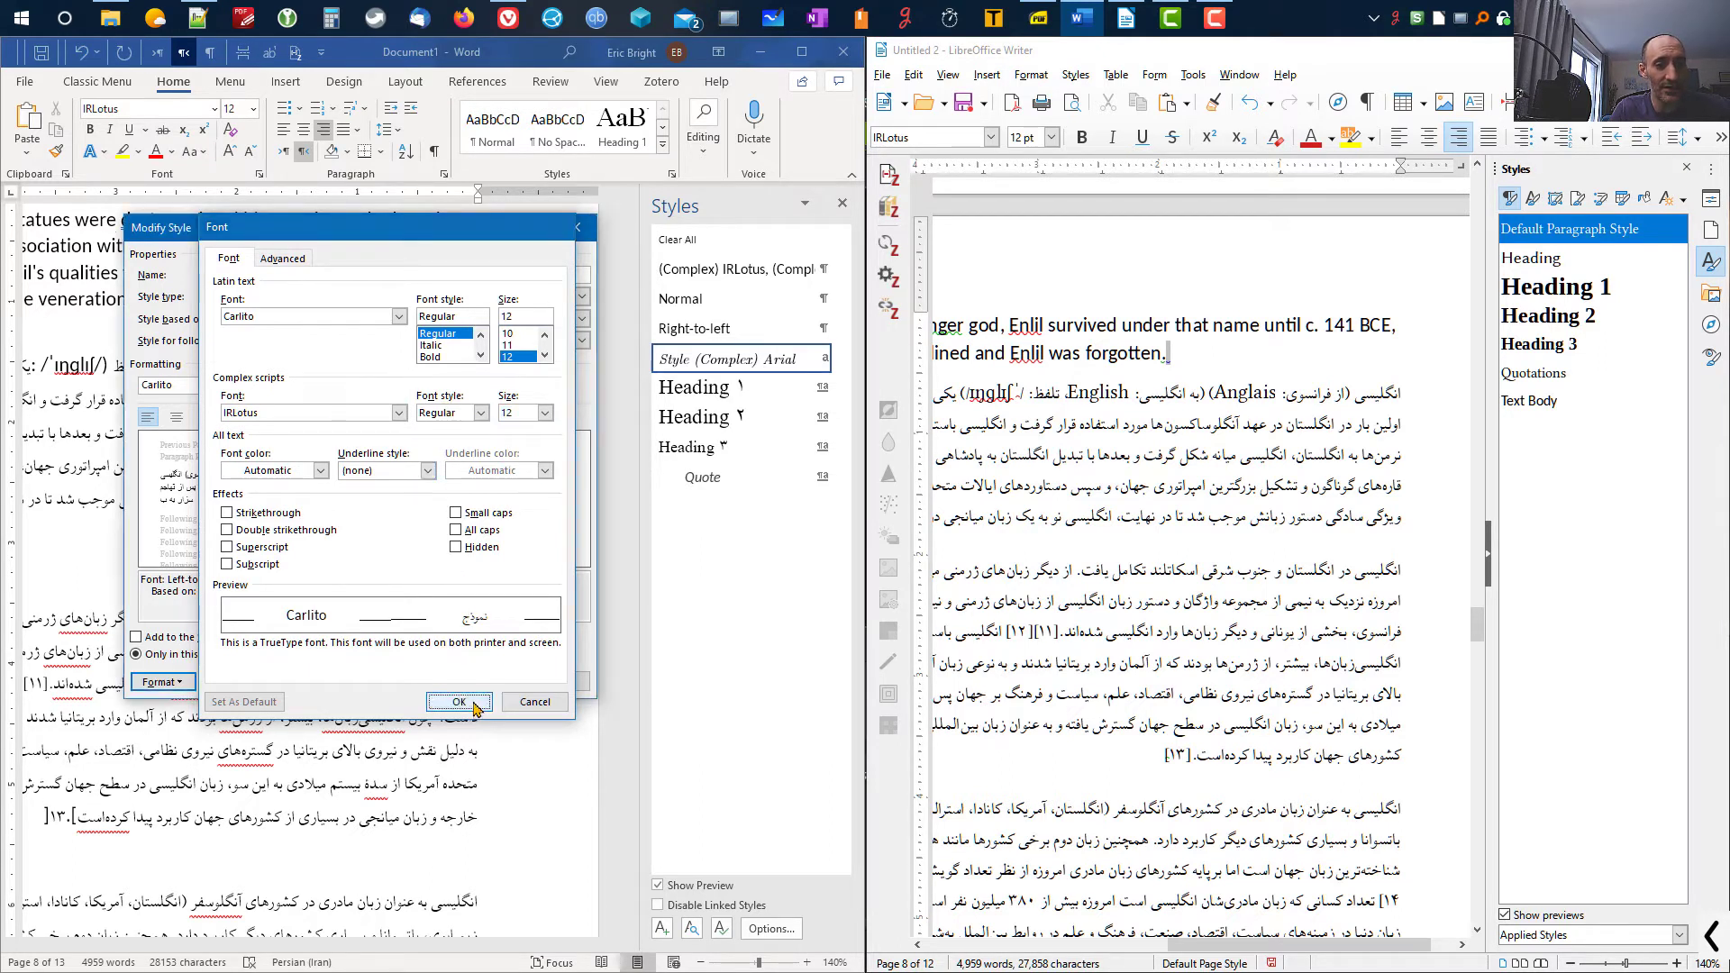
click(480, 682)
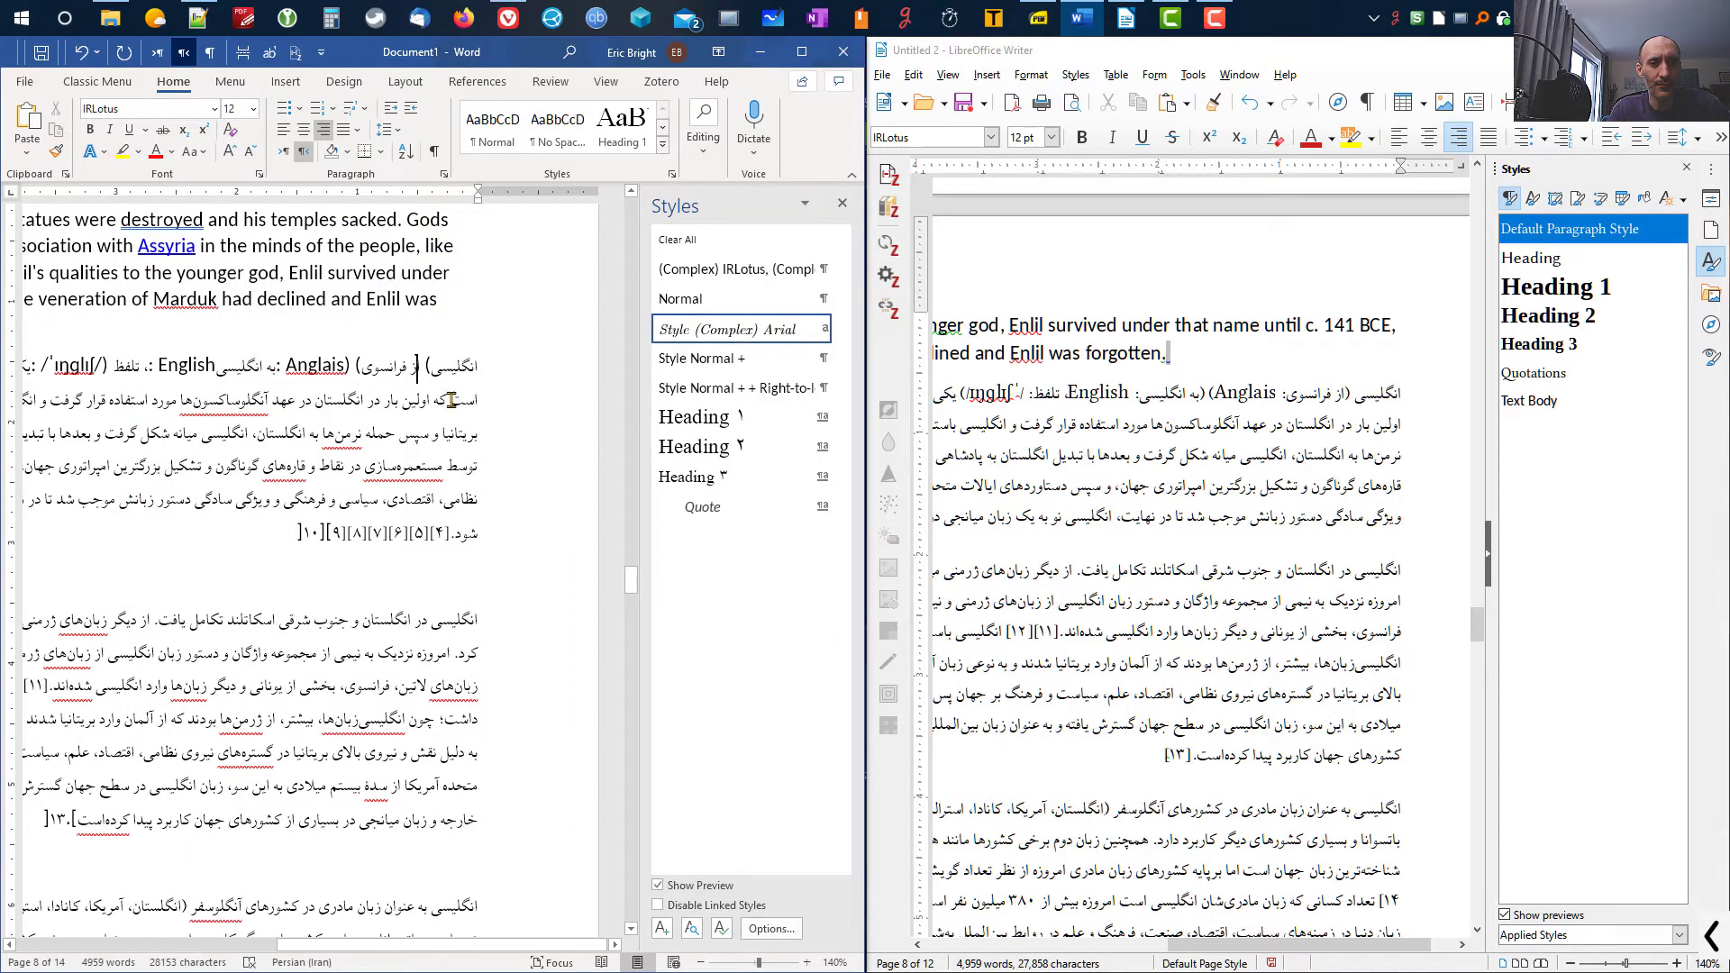
click(373, 438)
click(389, 371)
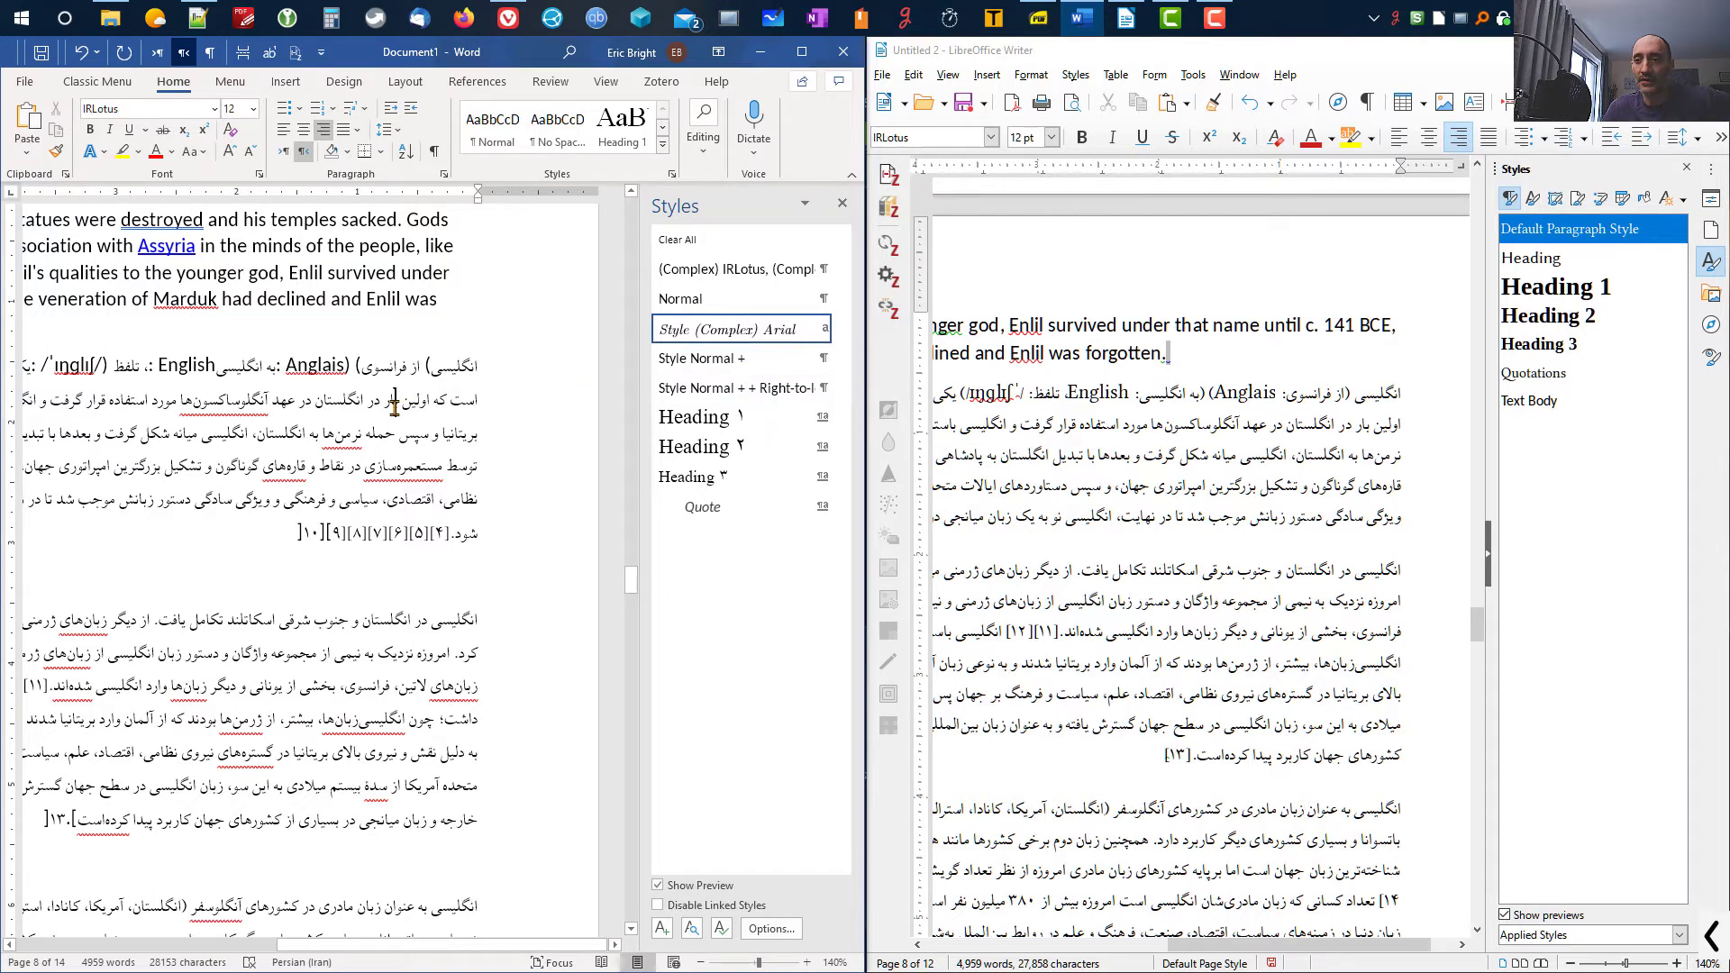
click(840, 388)
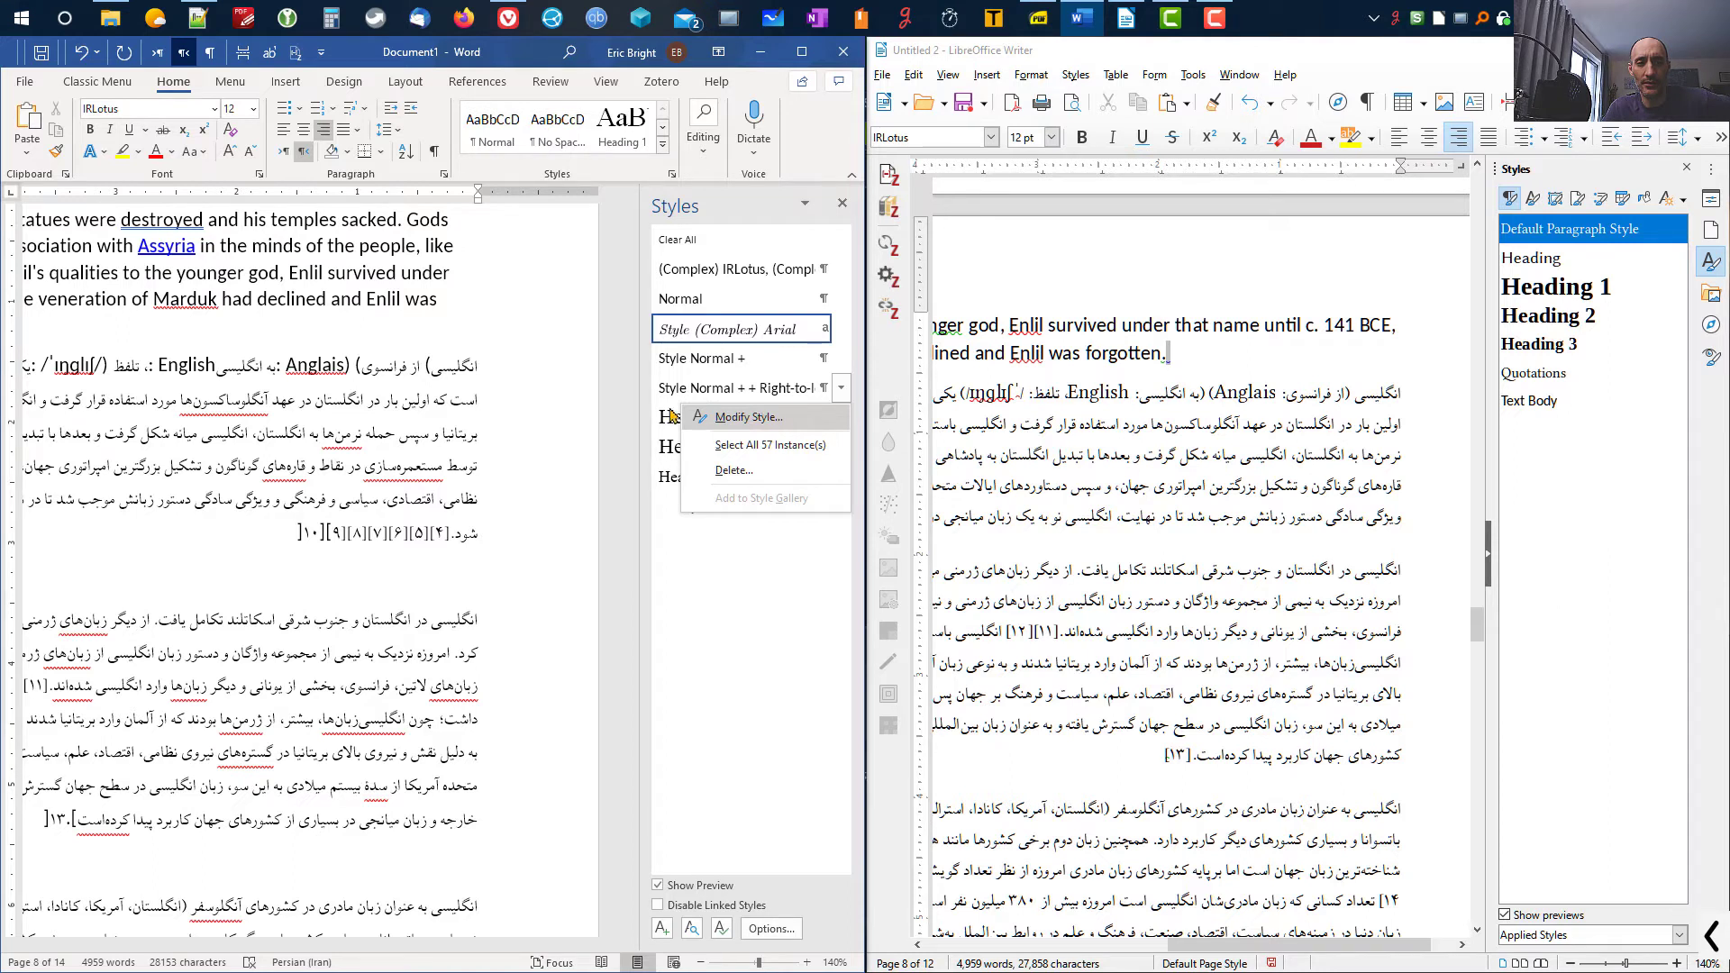
click(356, 520)
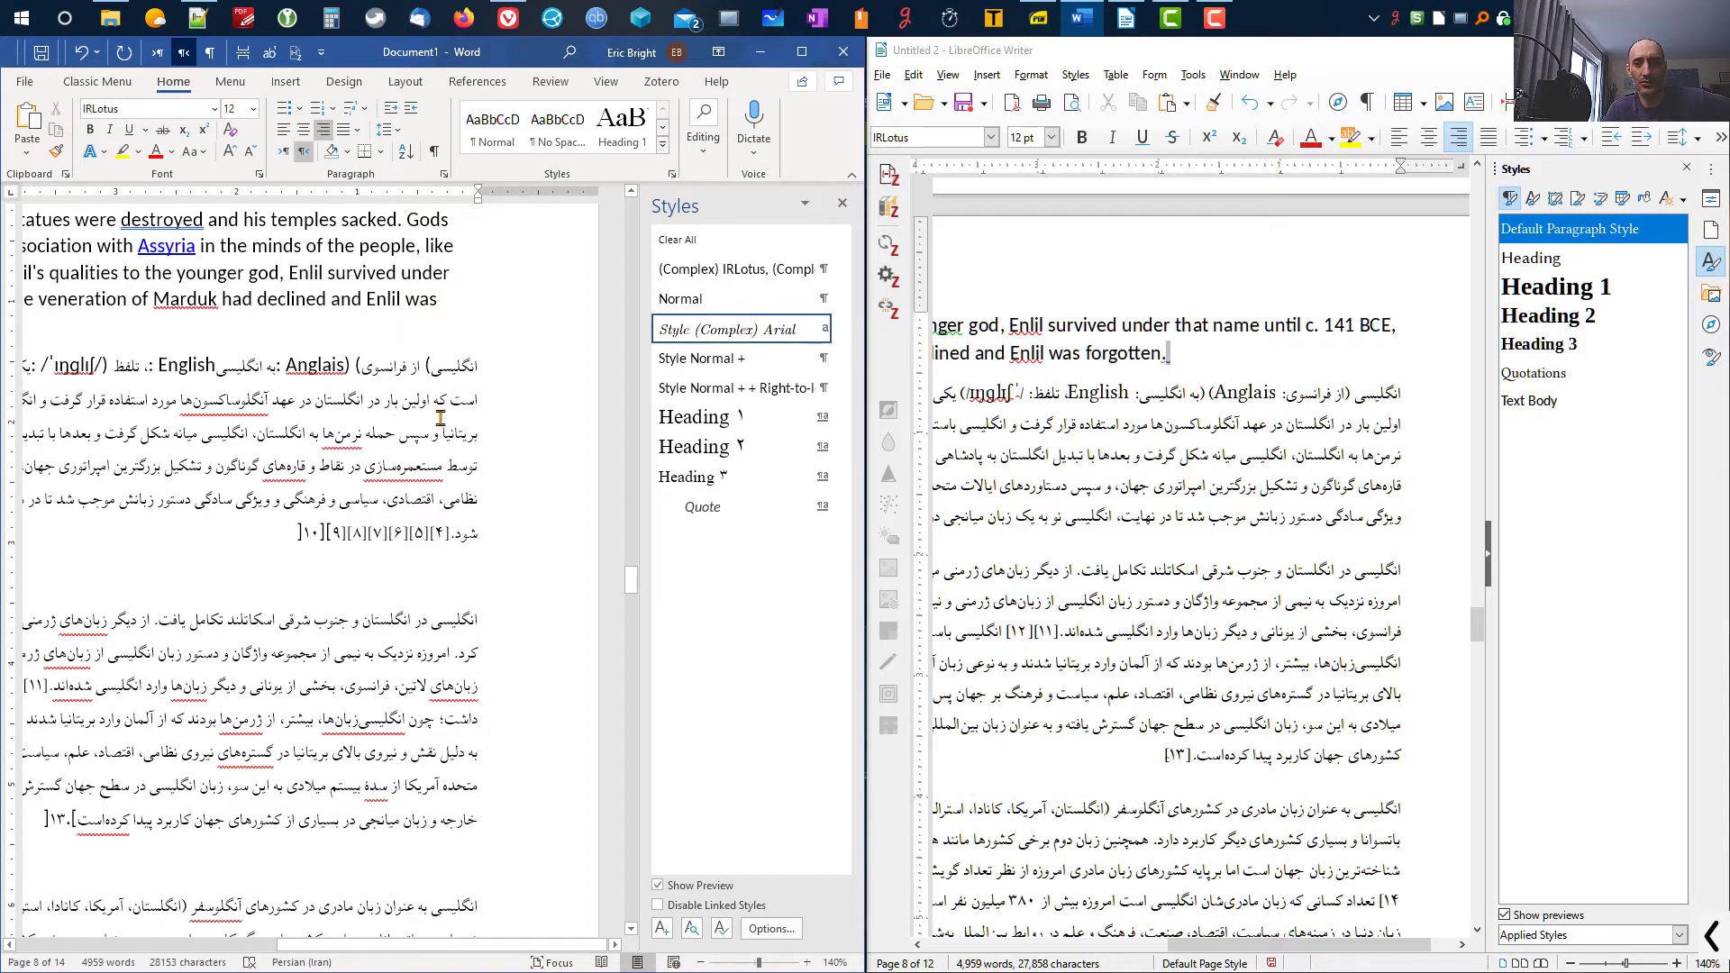
drag(326, 944, 273, 928)
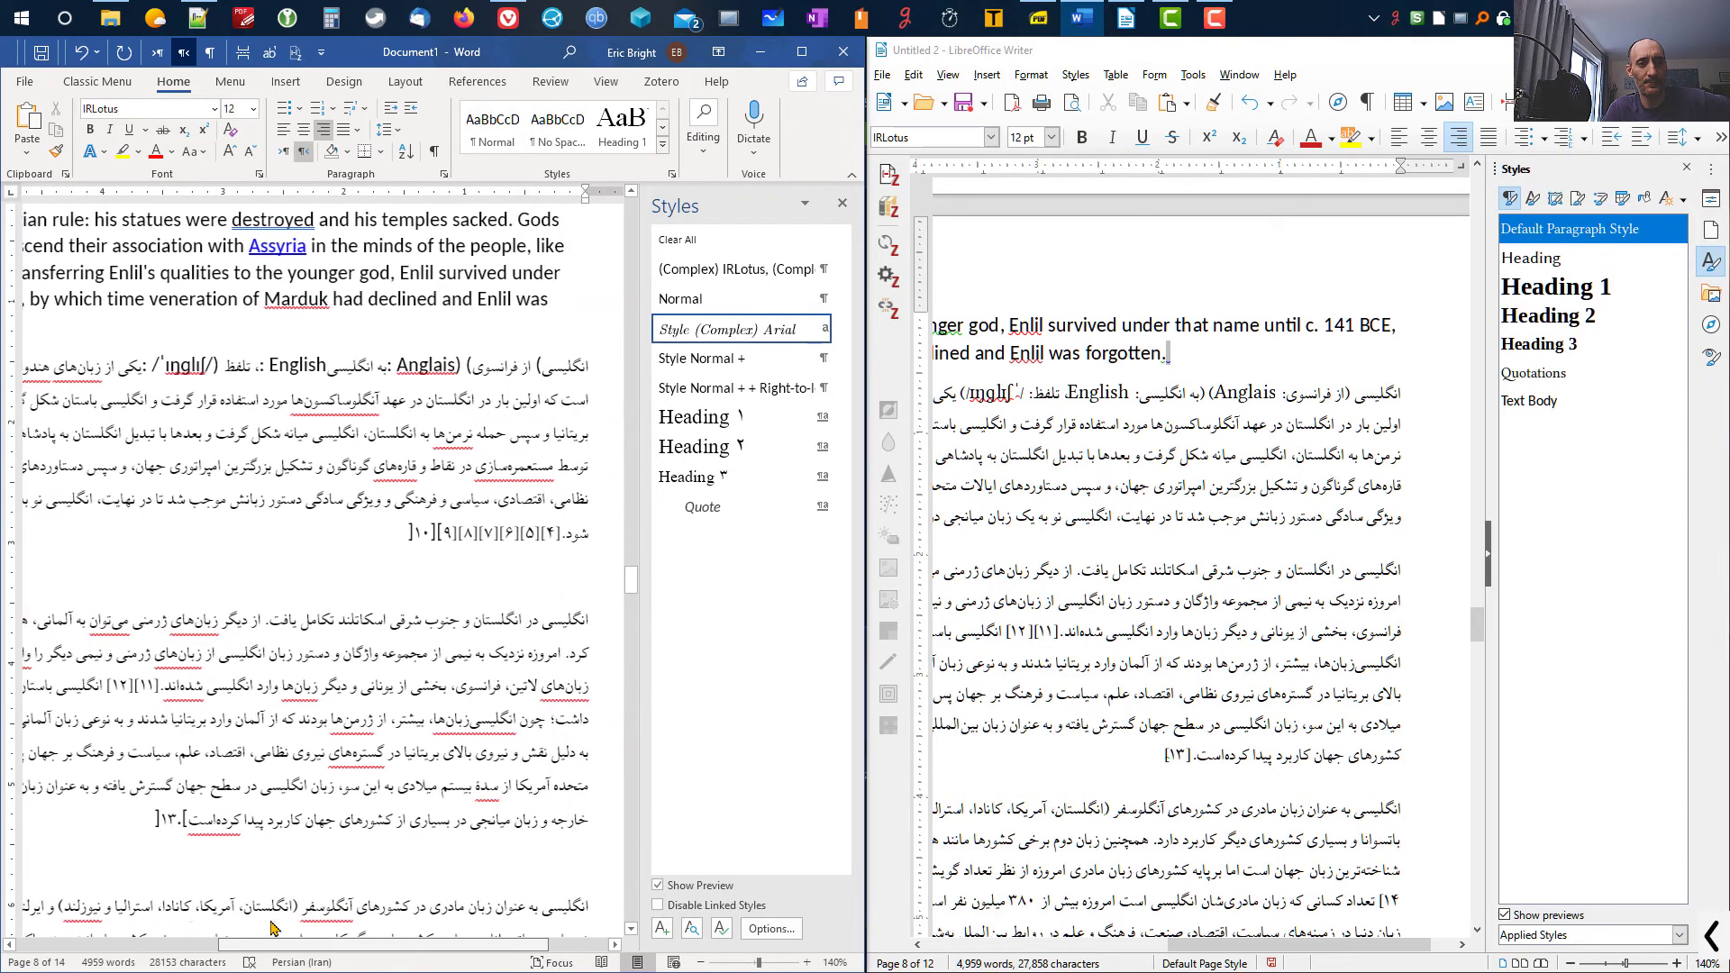
- In Word, switch the keyboard to Persian and retype the bracket that ends citation ۱۰ in the first Persian paragraph
click(395, 536)
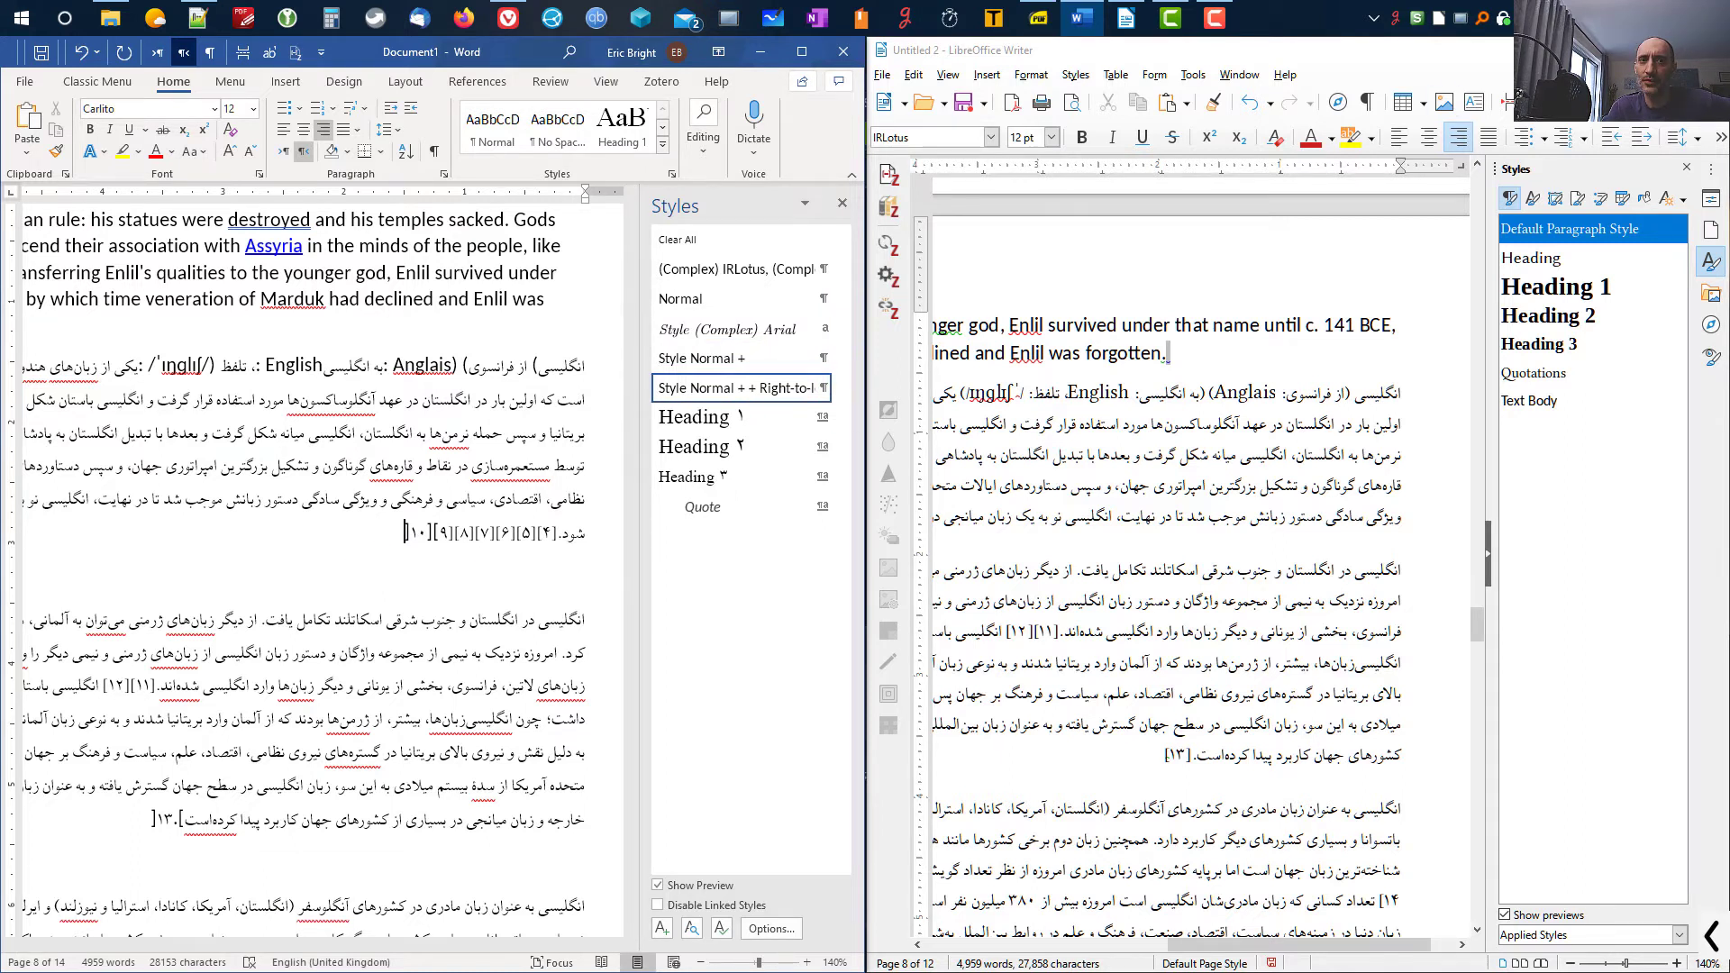
key(super+space)
click(1568, 144)
text(بی)
key(BackSpace)
key(BackSpace)
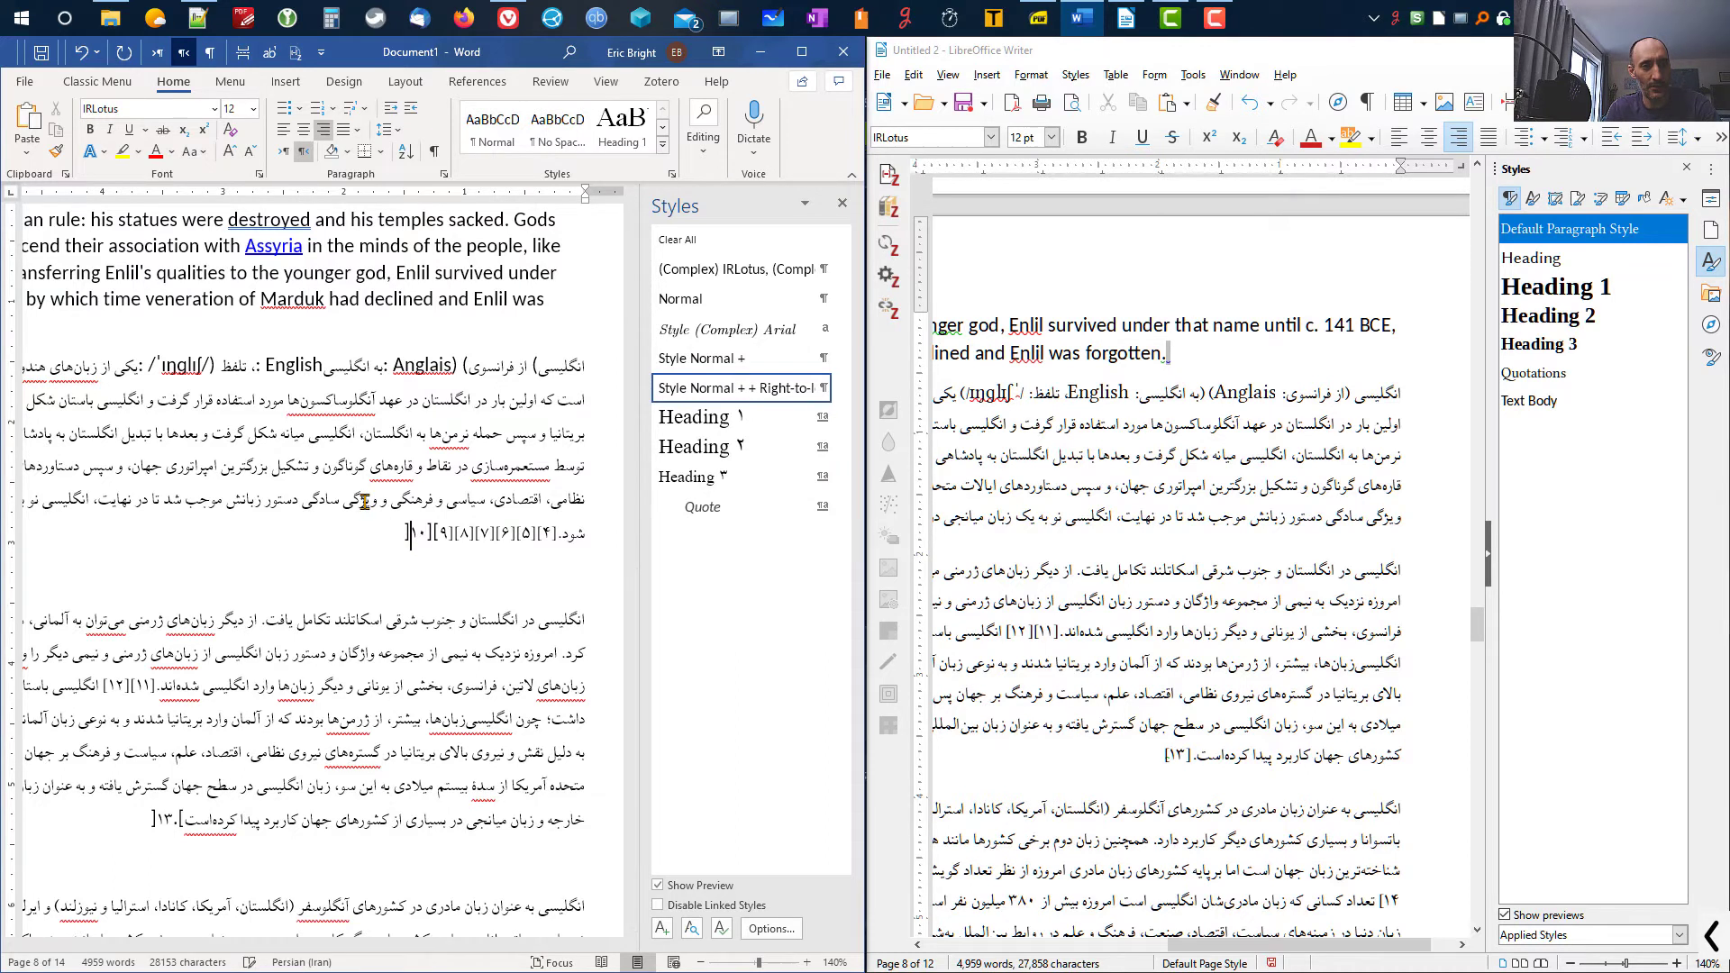
key(BackSpace)
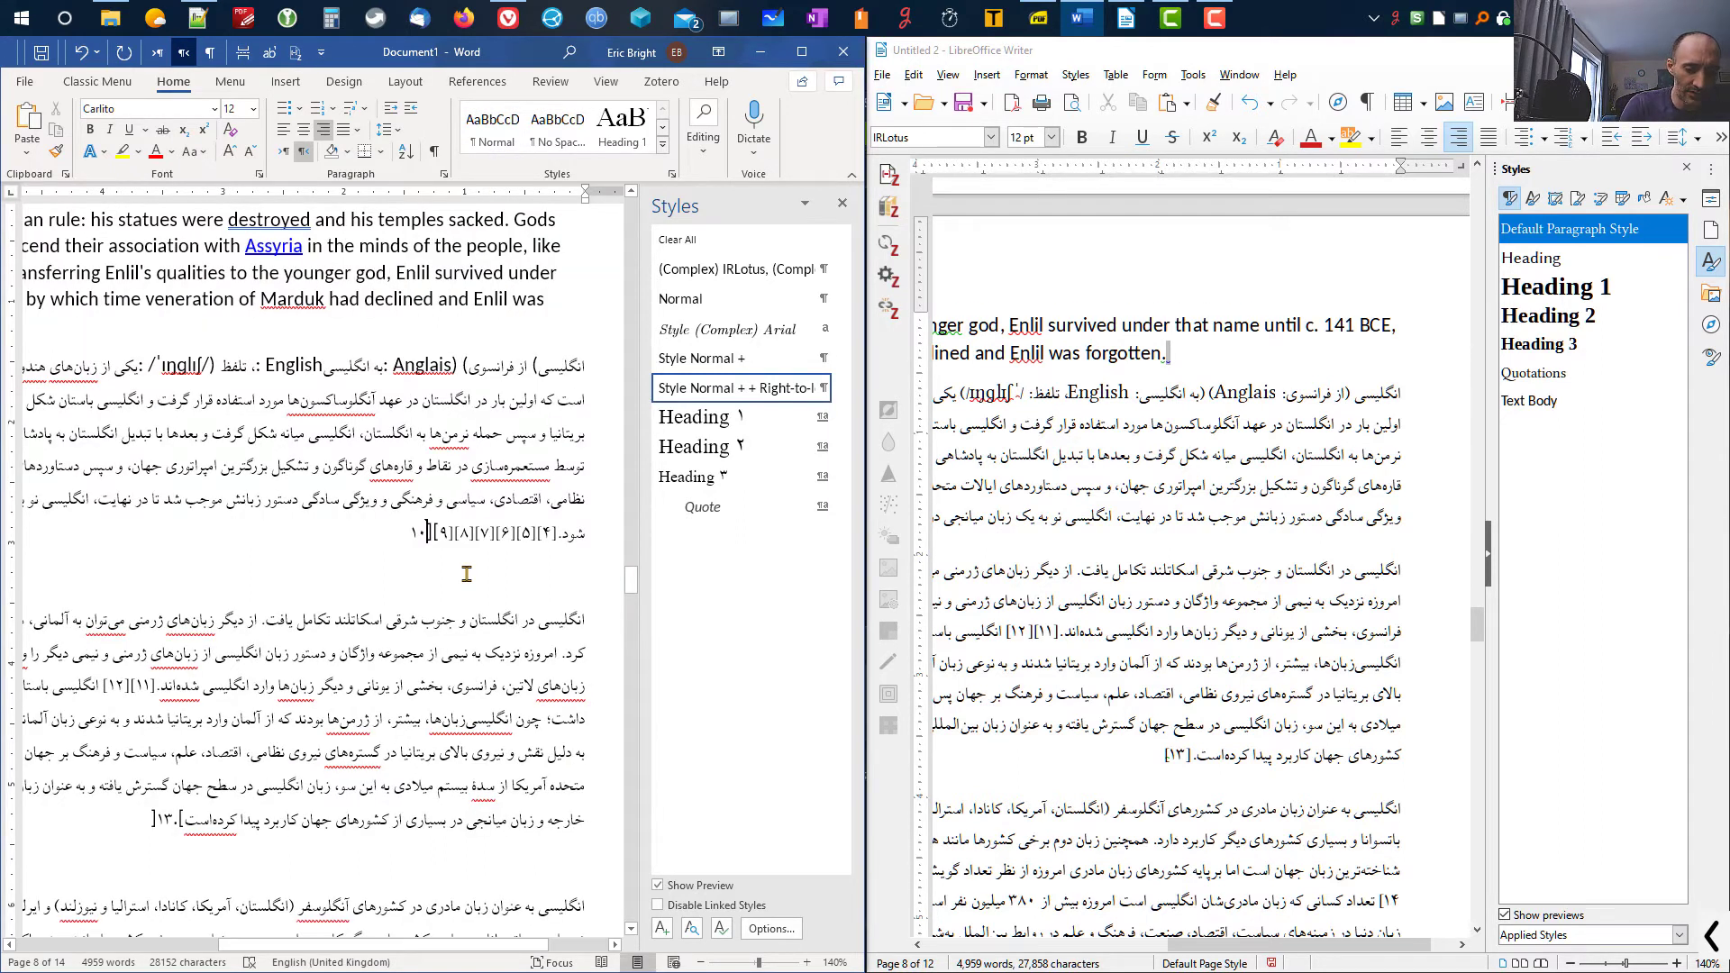
text(])
key(BackSpace)
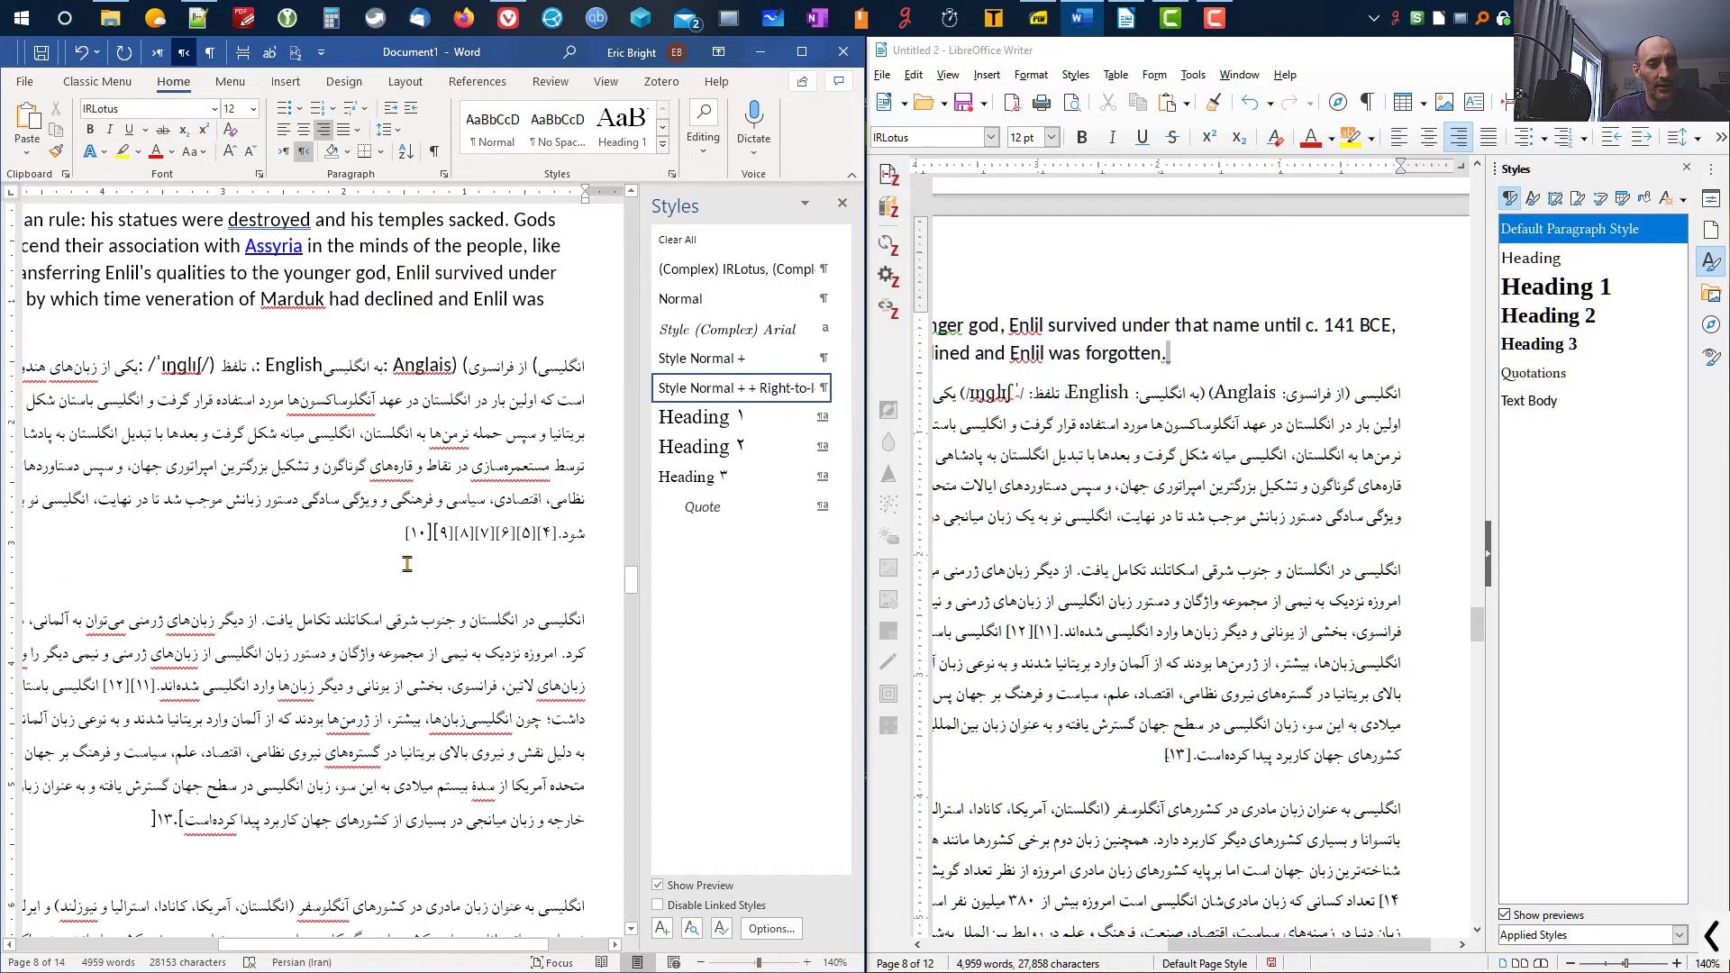
- Replace the pair of brackets between citations ۹ and ۱۰ with one bracket entered using the Persian keyboard
double_click(431, 532)
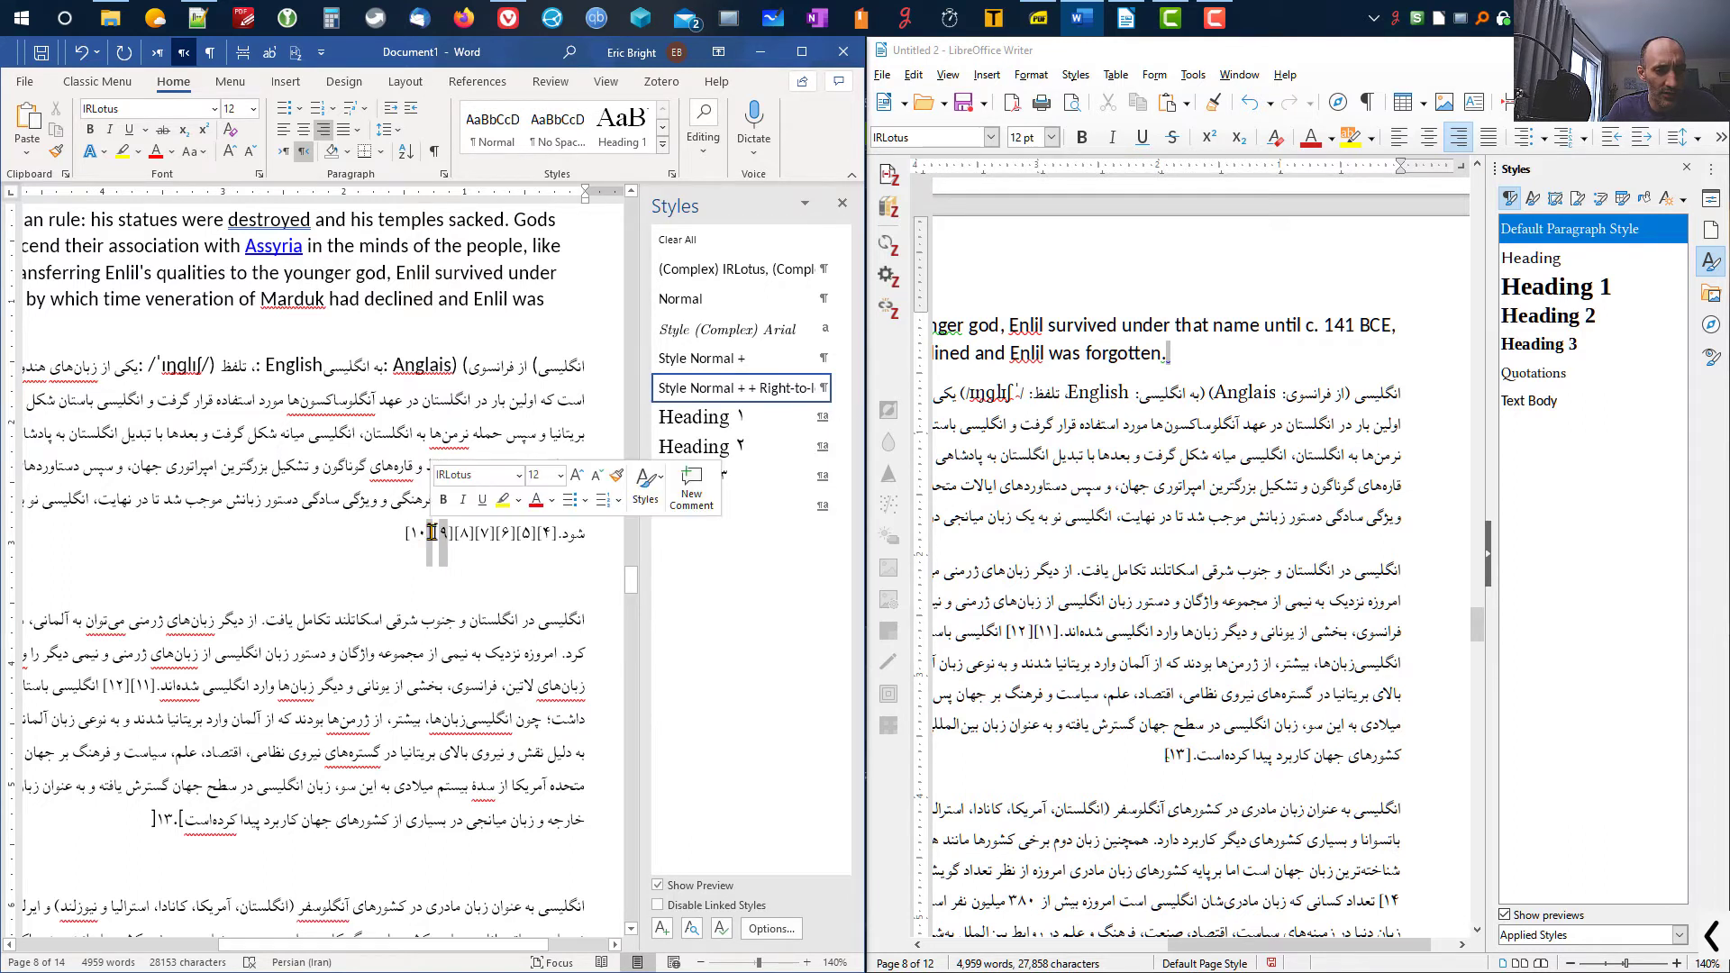
click(459, 569)
double_click(430, 528)
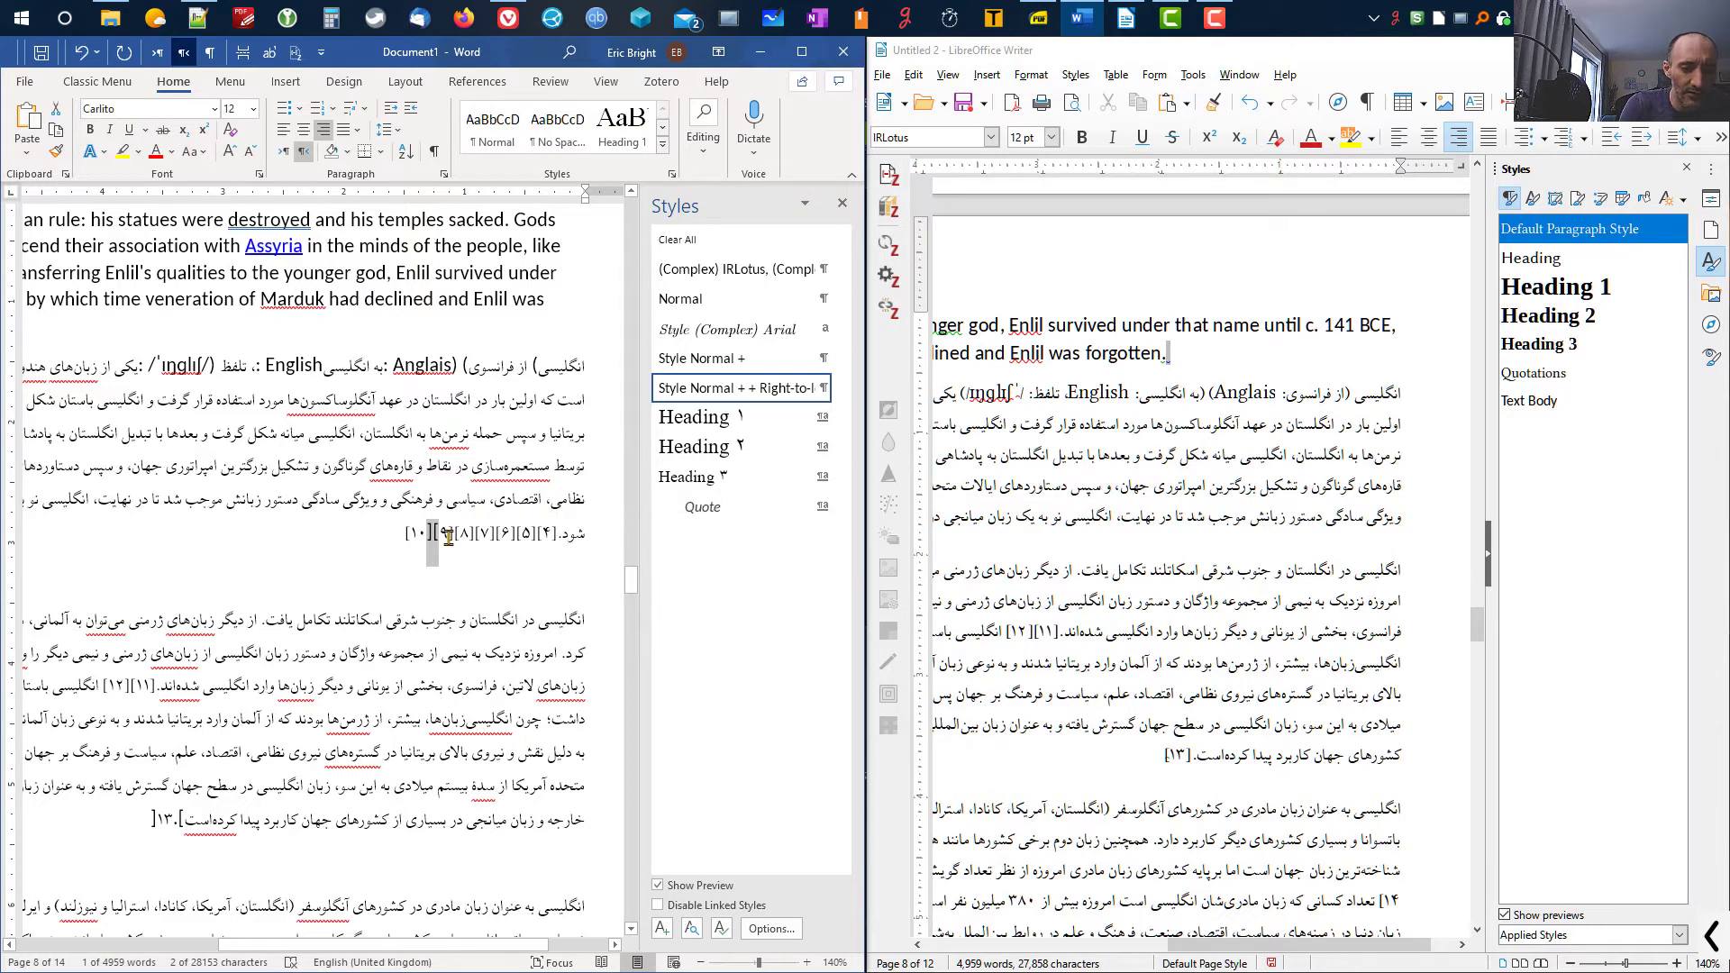
text(])
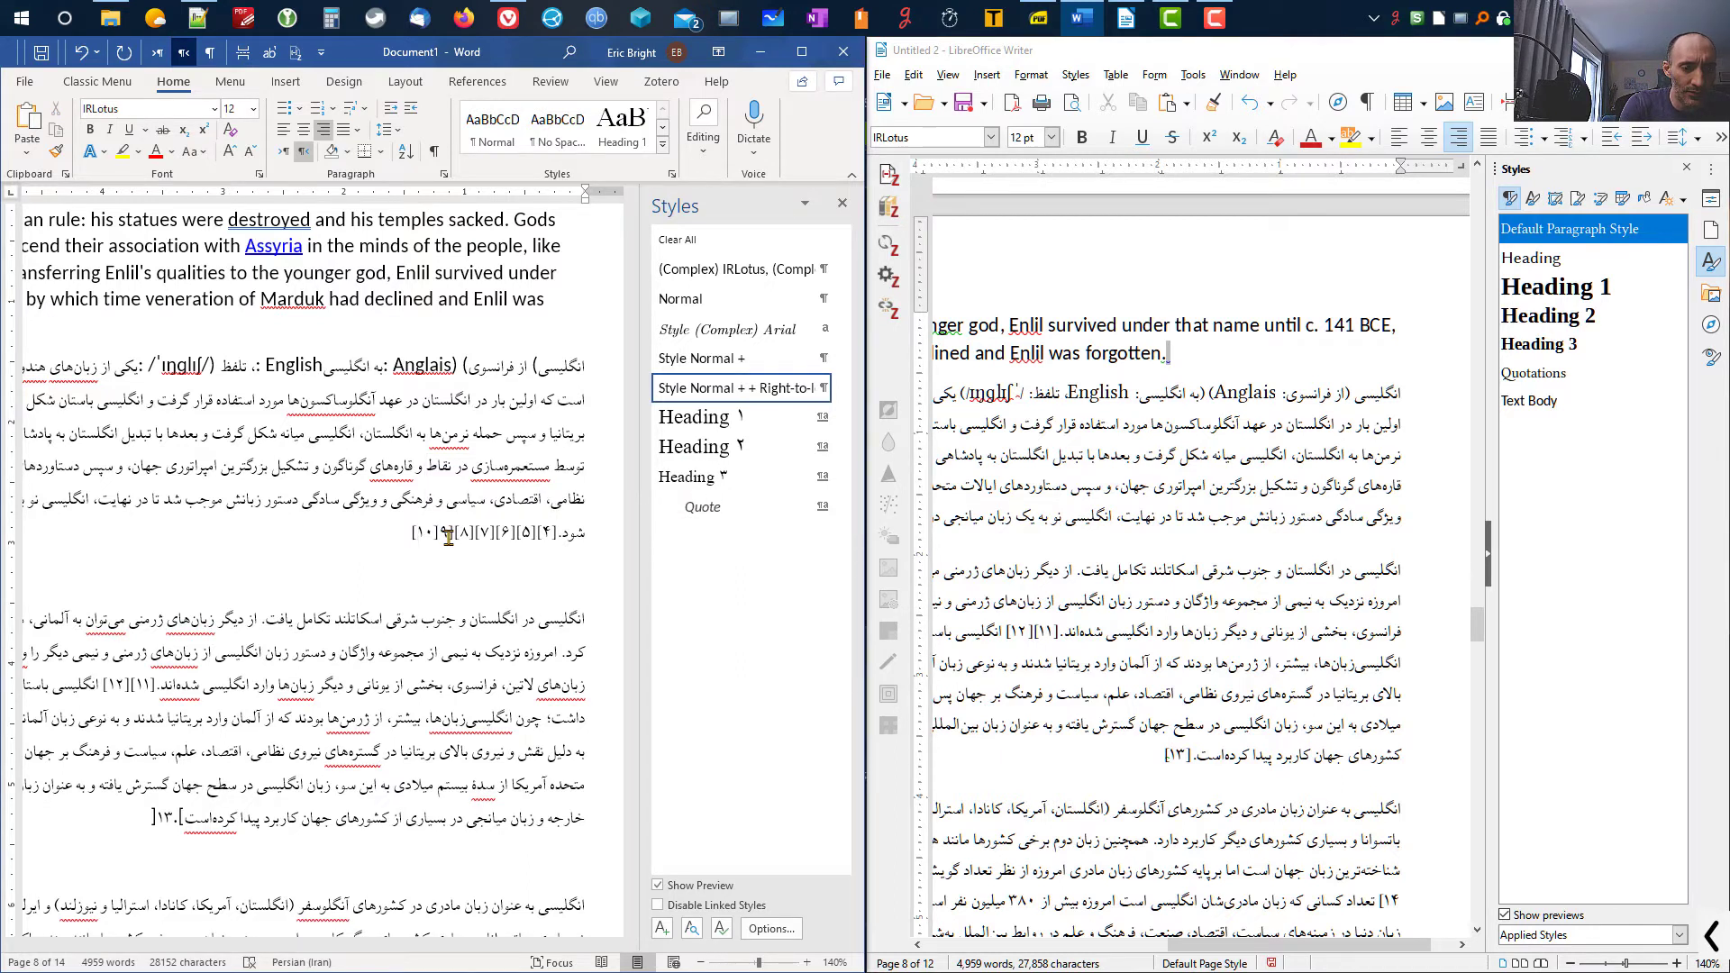
- Insert the missing closing bracket right after the number ۹ in the first Persian paragraph's citations
click(442, 532)
text([])
key(BackSpace)
key(shift+Right)
key(Left)
key(Left)
key(shift+Right)
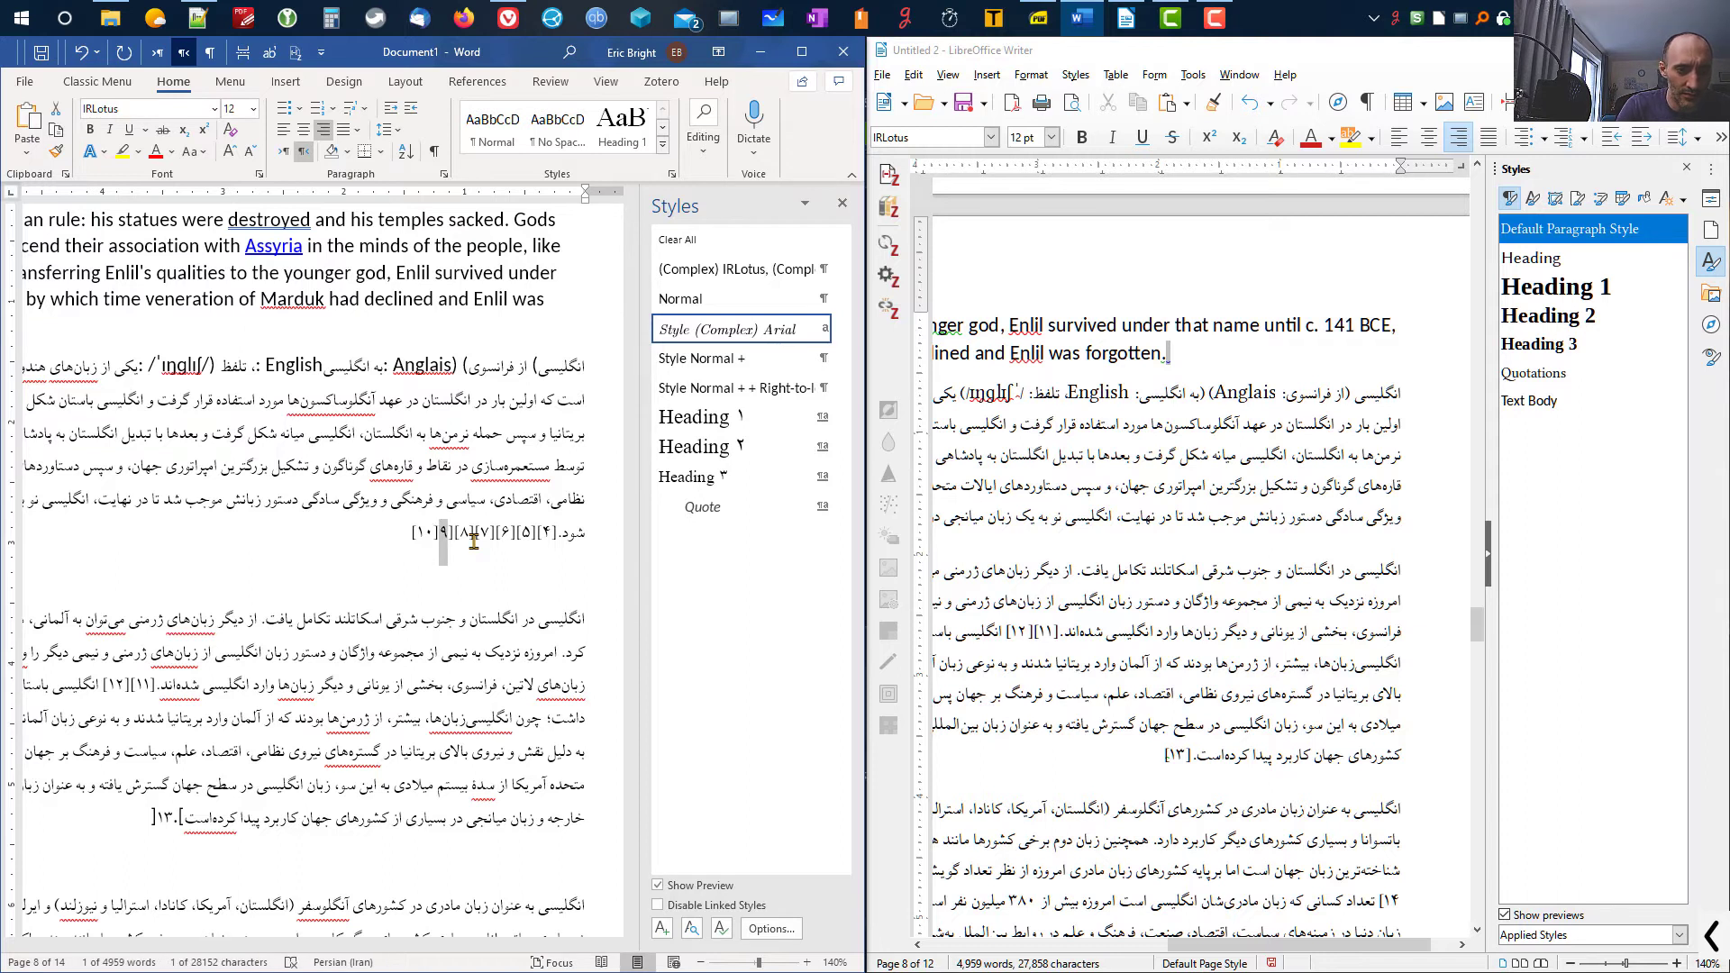
key(Left)
text([)
key(Delete)
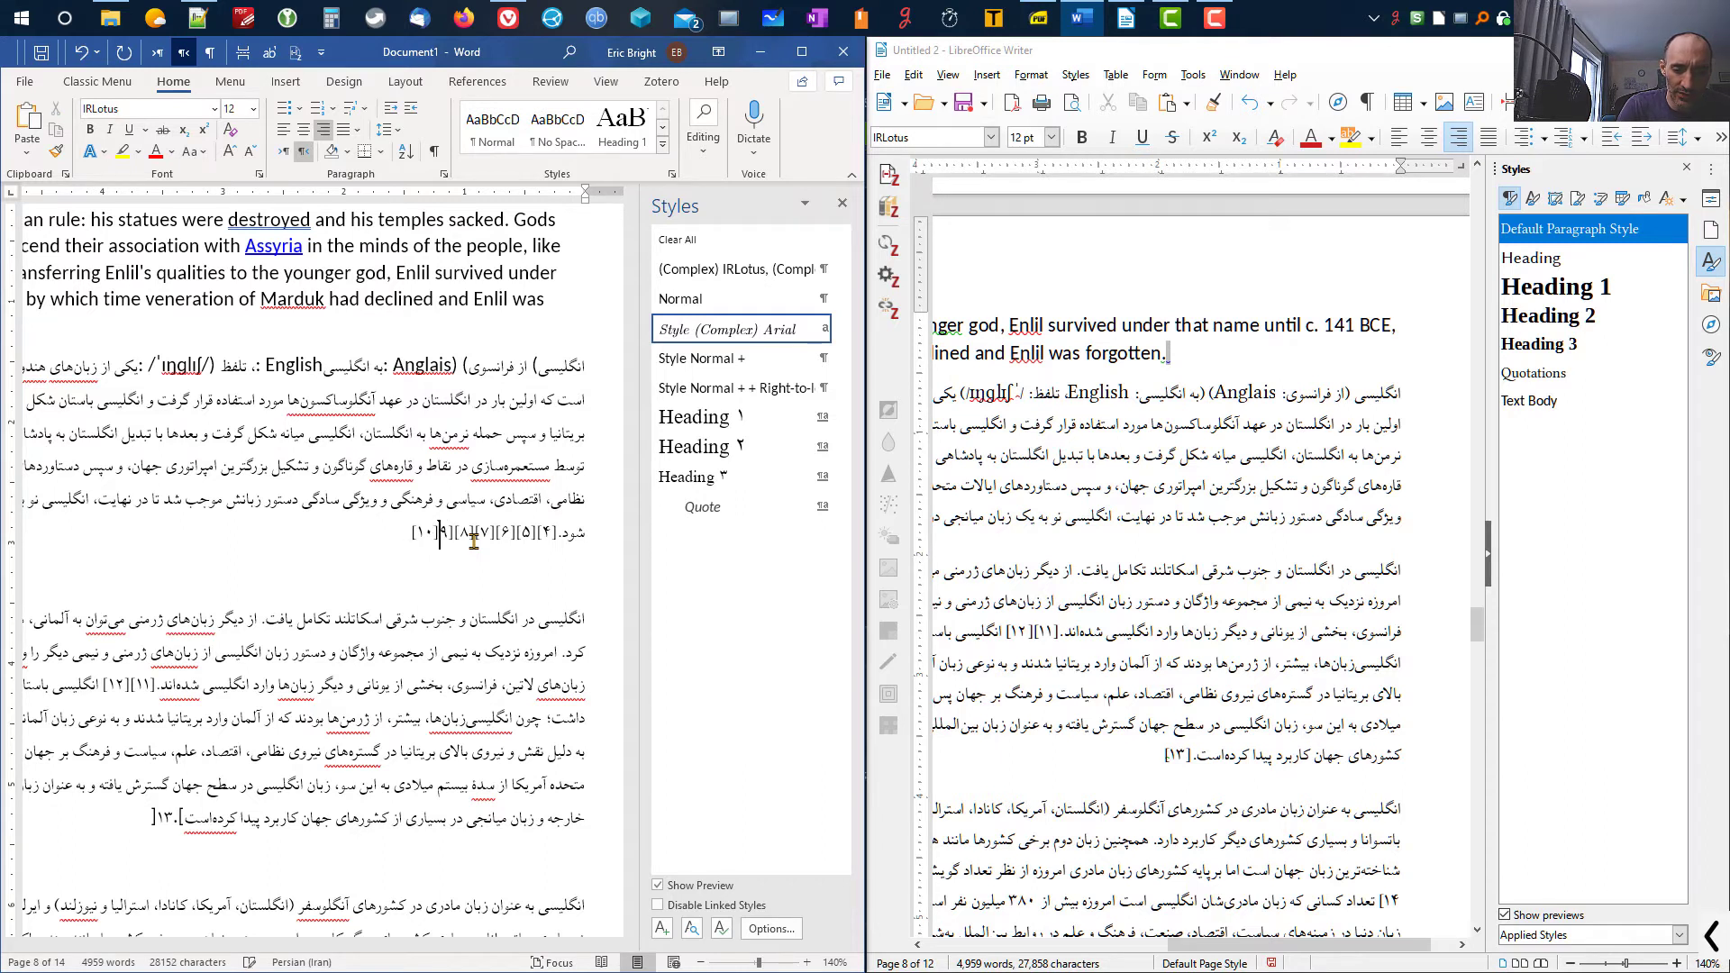
text([)
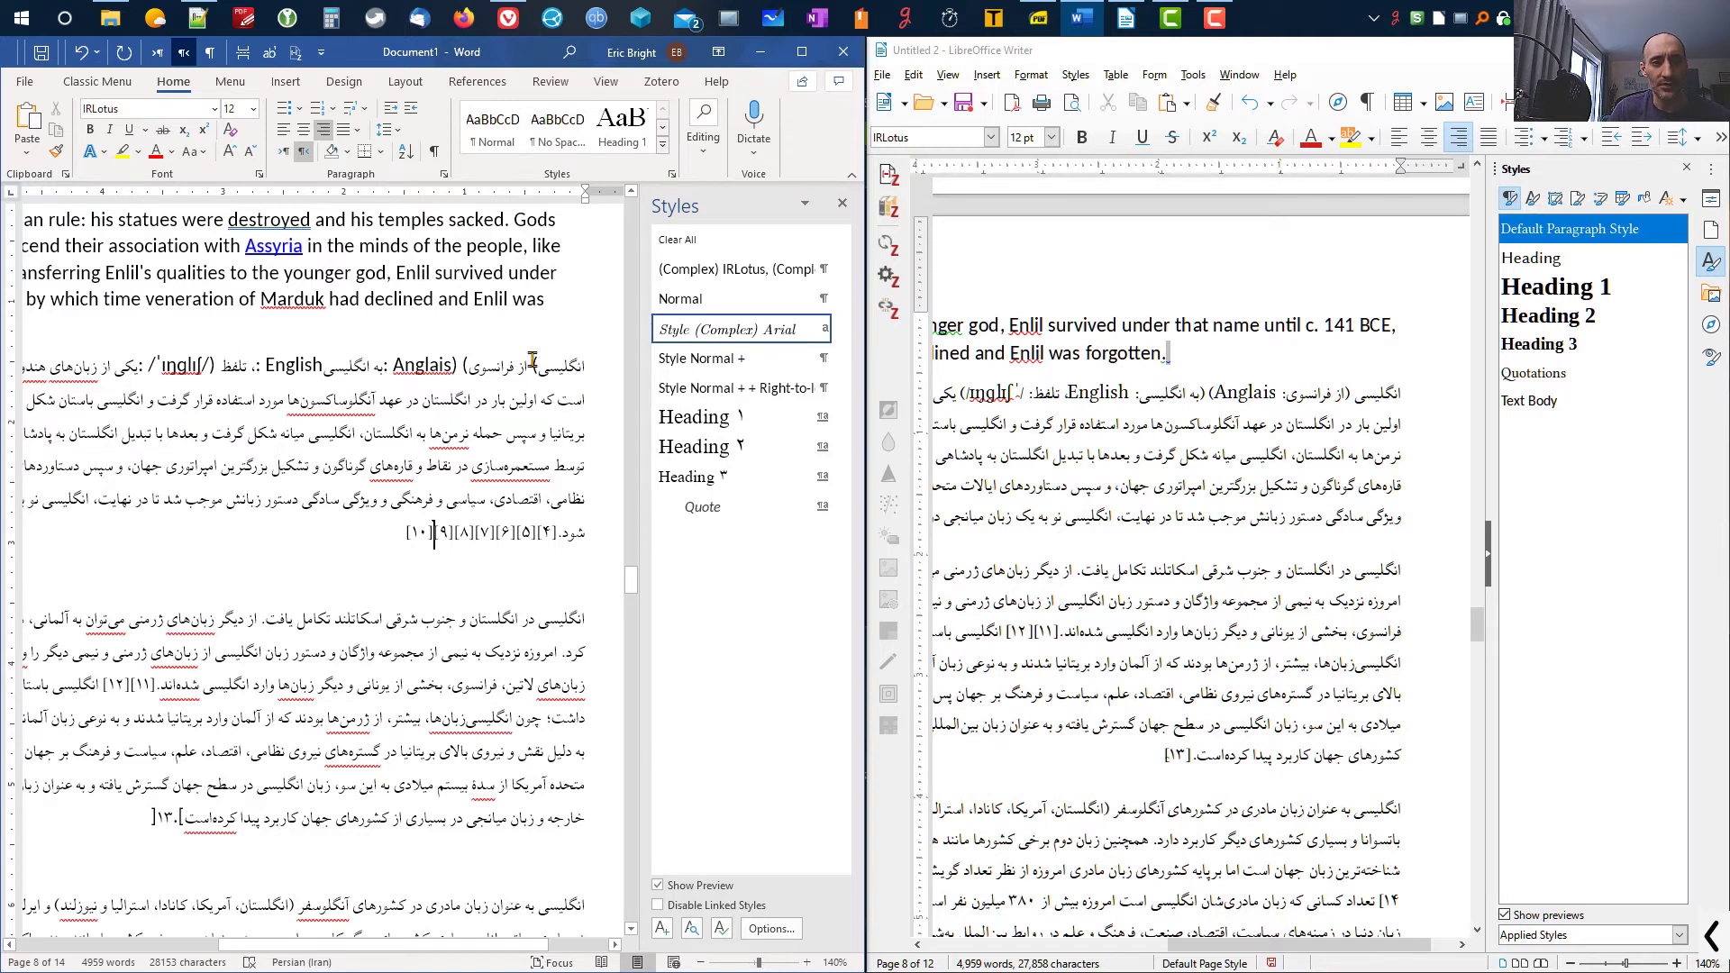
- Examine the citation brackets across the Persian paragraphs in Word and slightly widen the Styles pane
scroll(428, 541, down, 2)
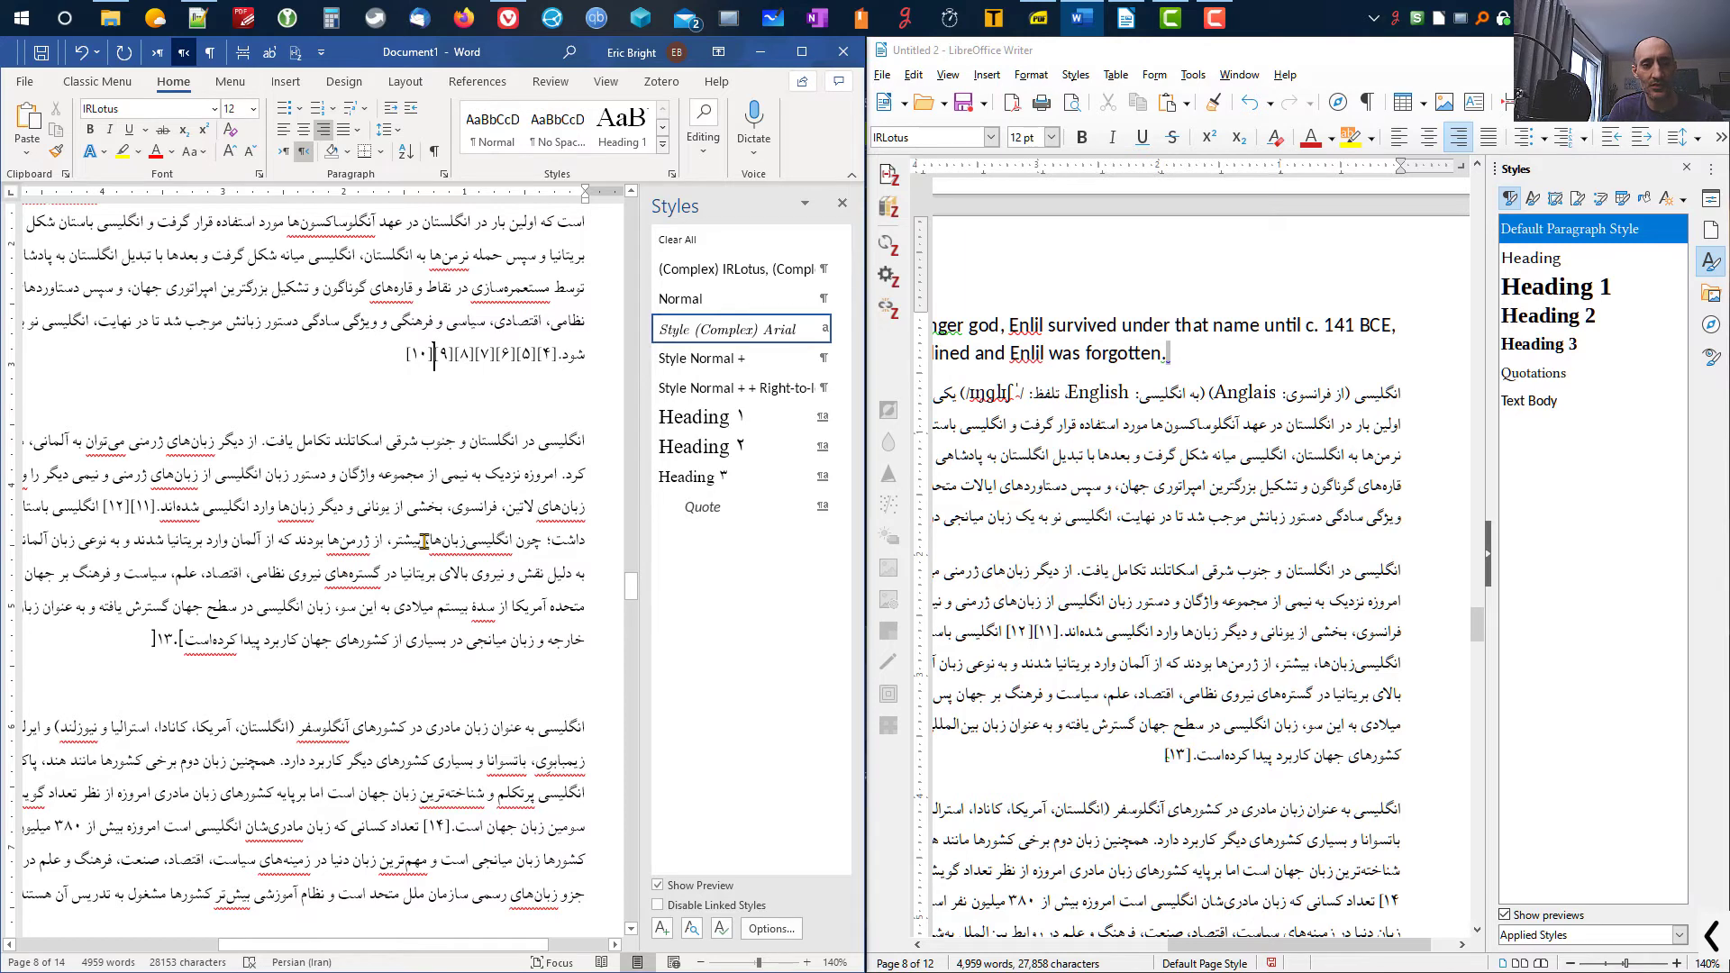
scroll(424, 541, up, 2)
scroll(185, 728, down, 1)
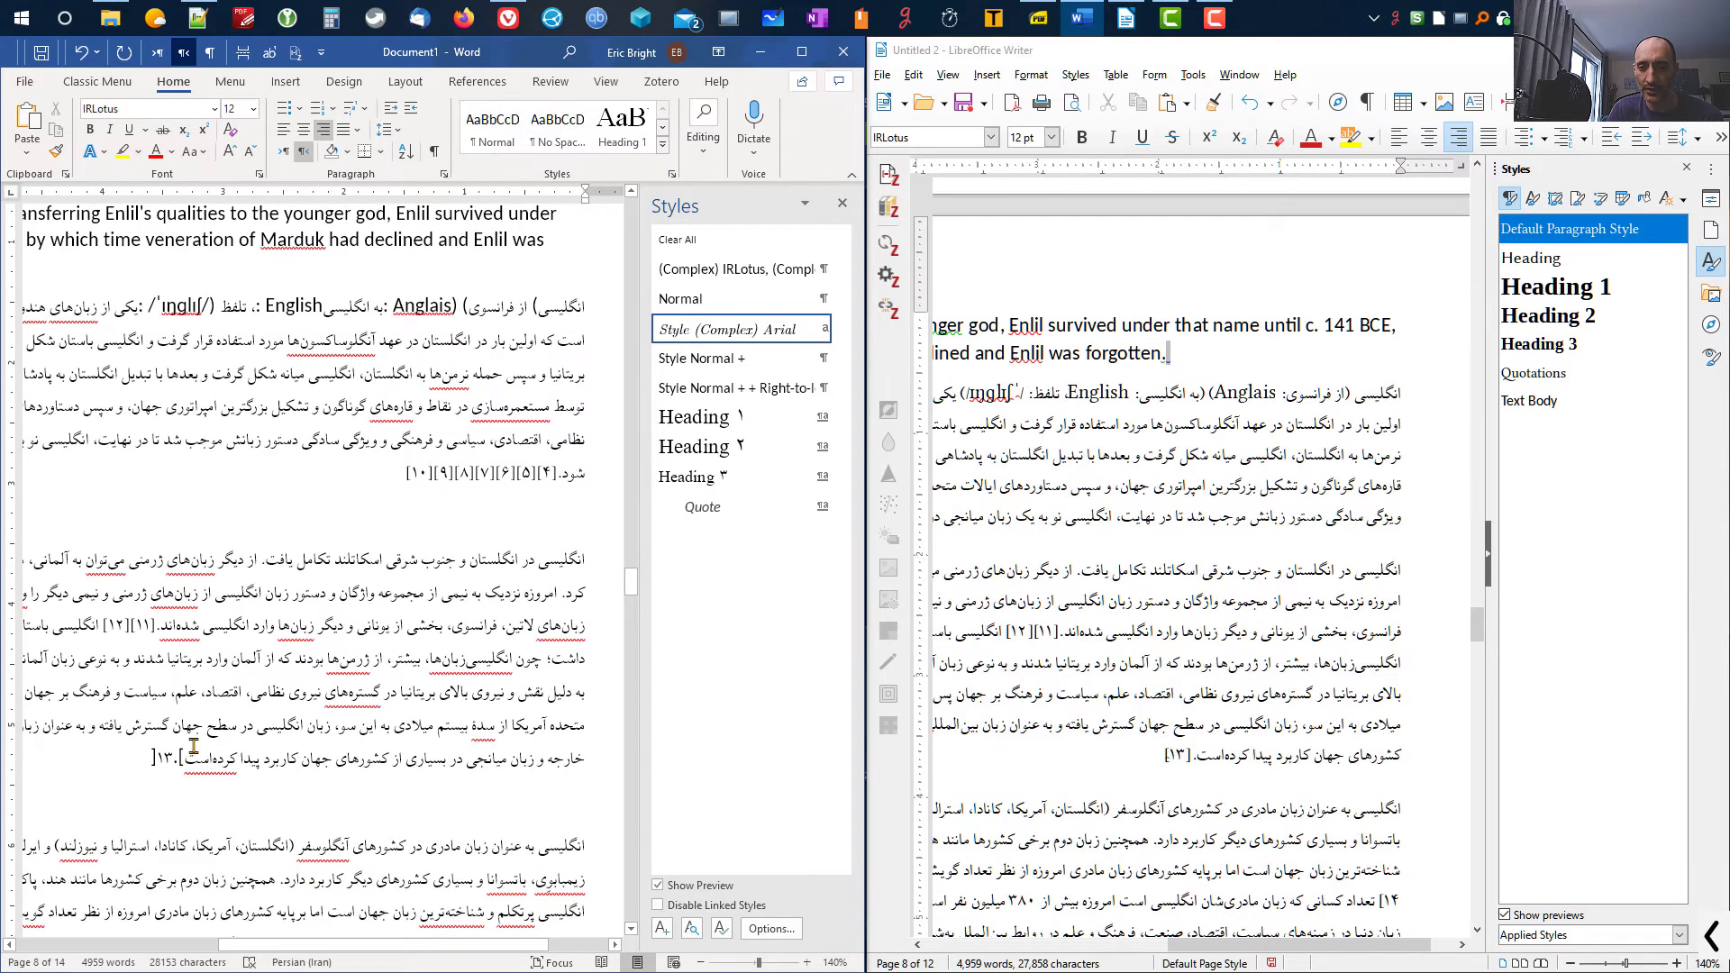
scroll(180, 757, down, 4)
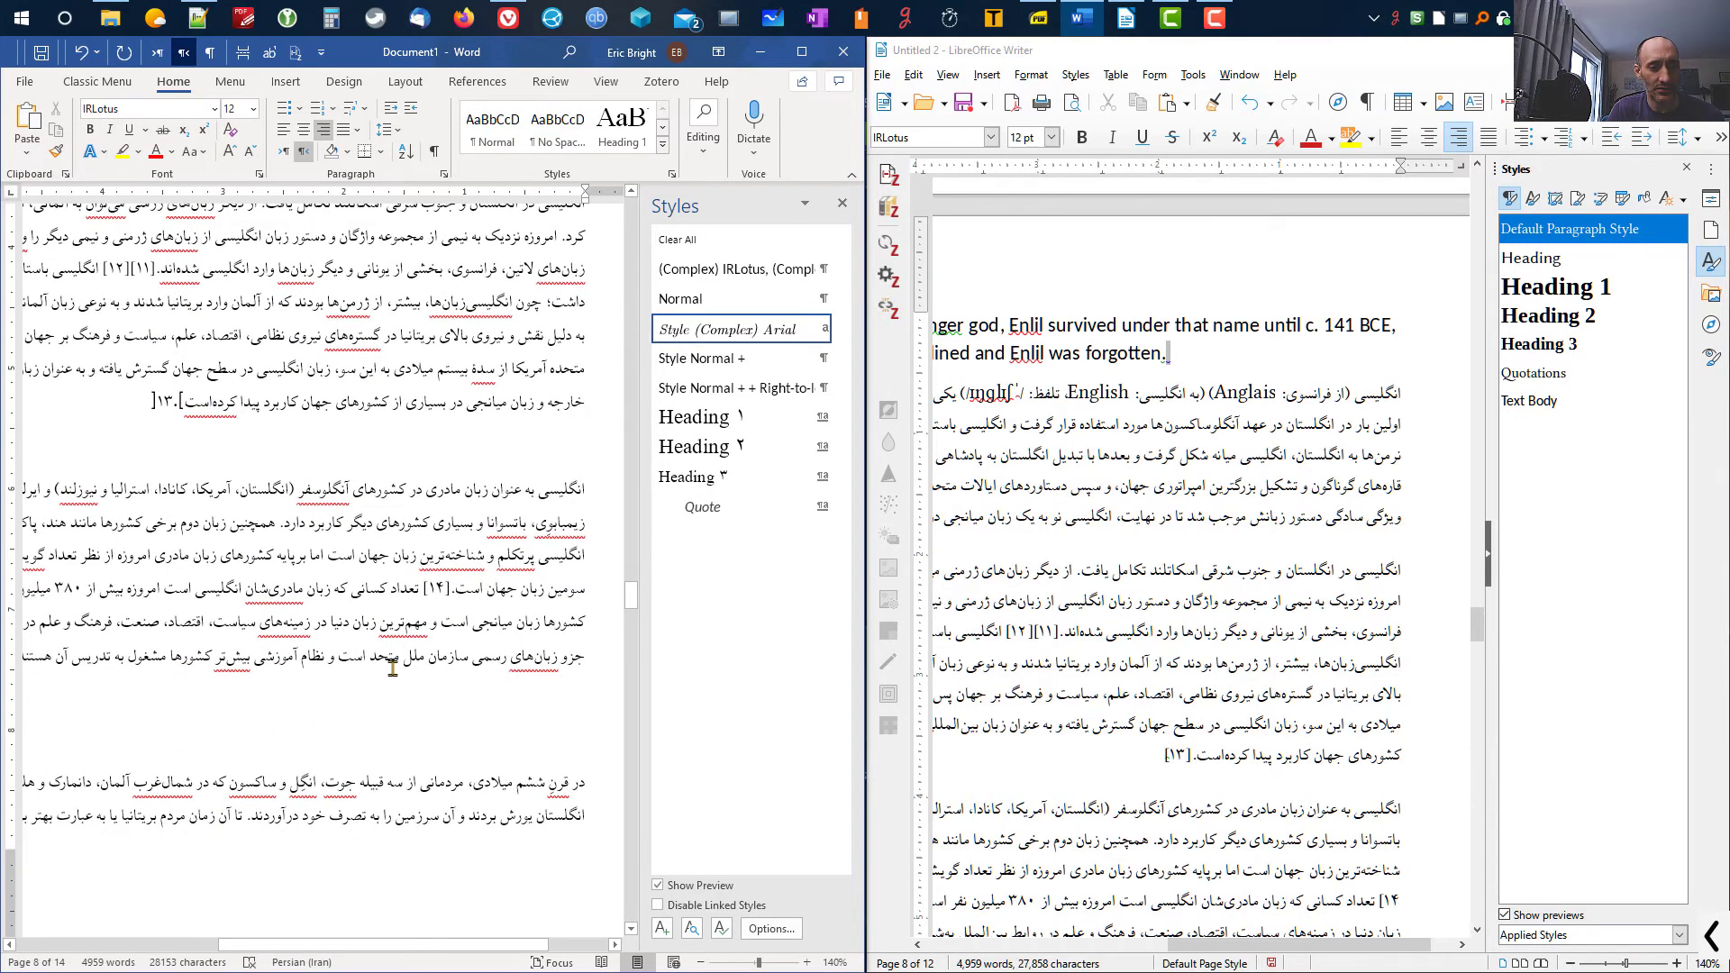
scroll(401, 660, up, 7)
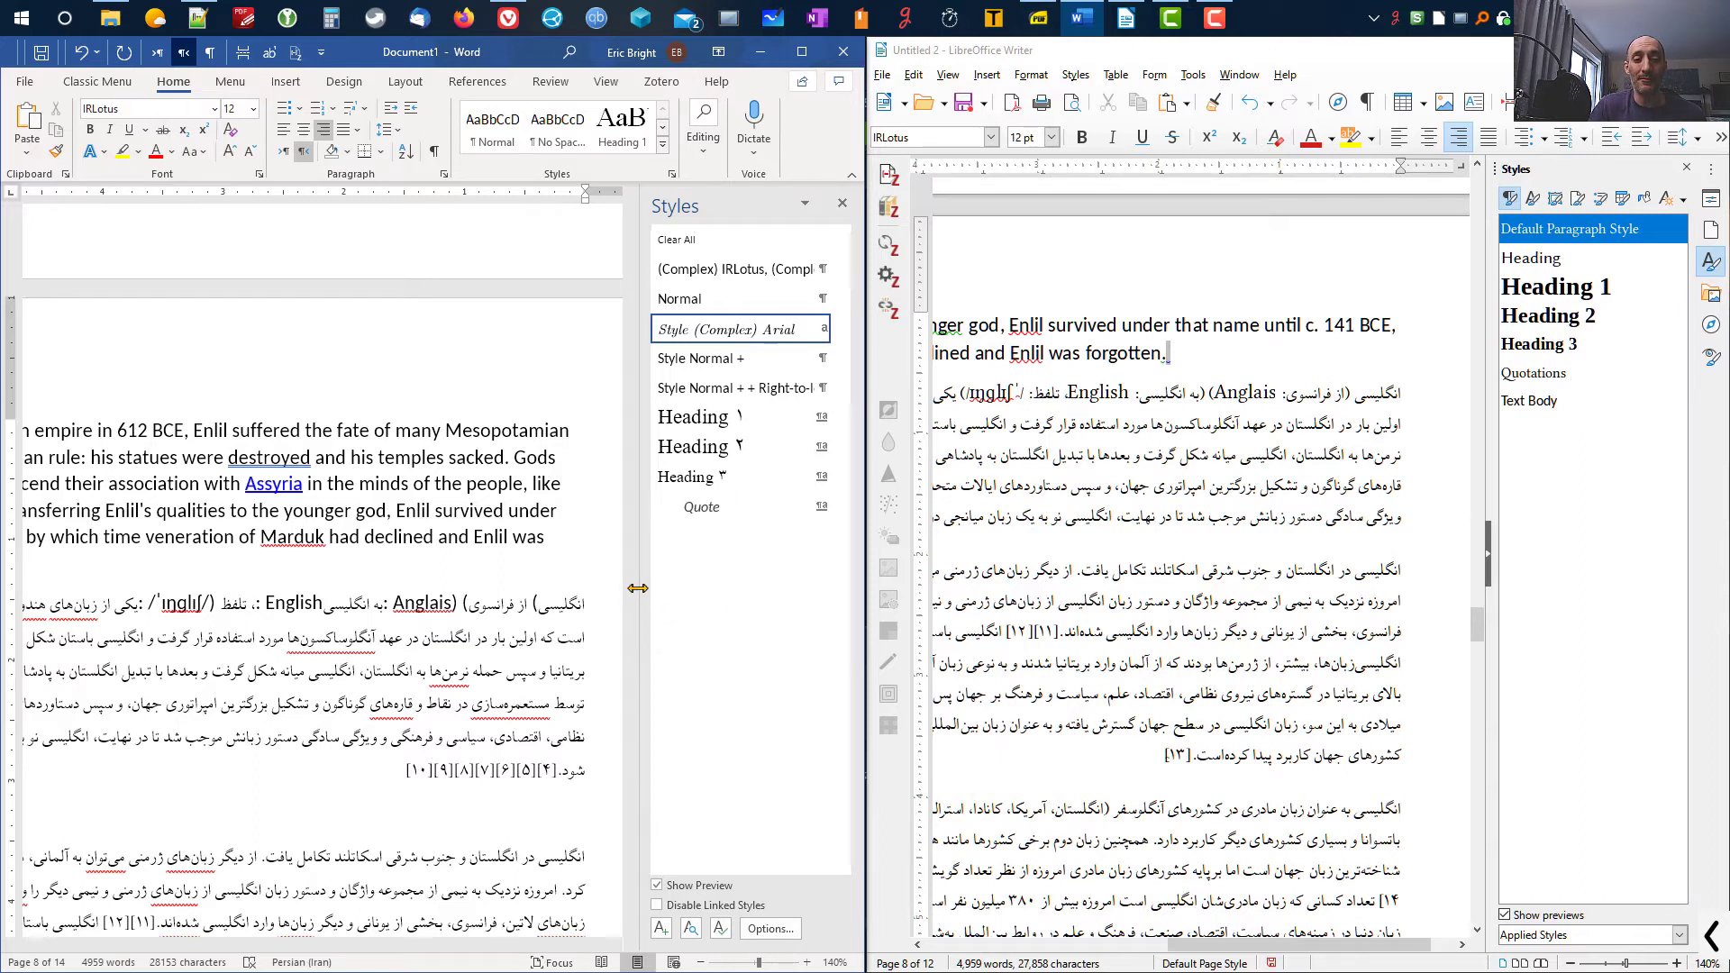
drag(638, 595, 628, 595)
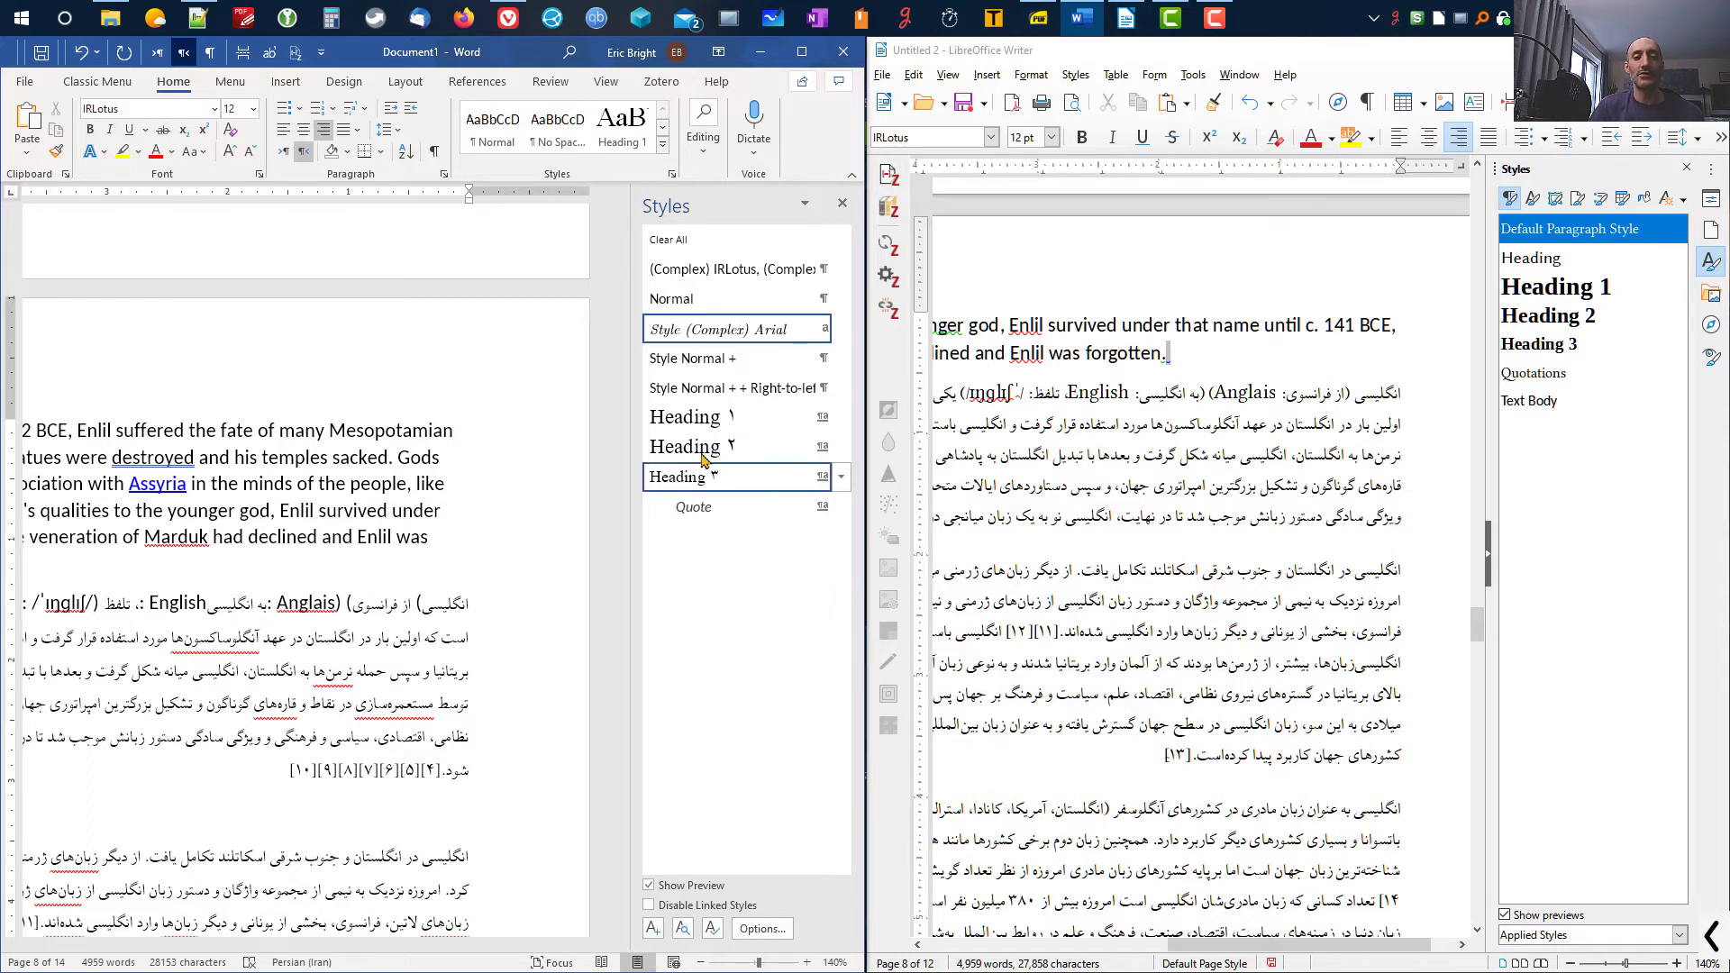
mouse_move(732, 433)
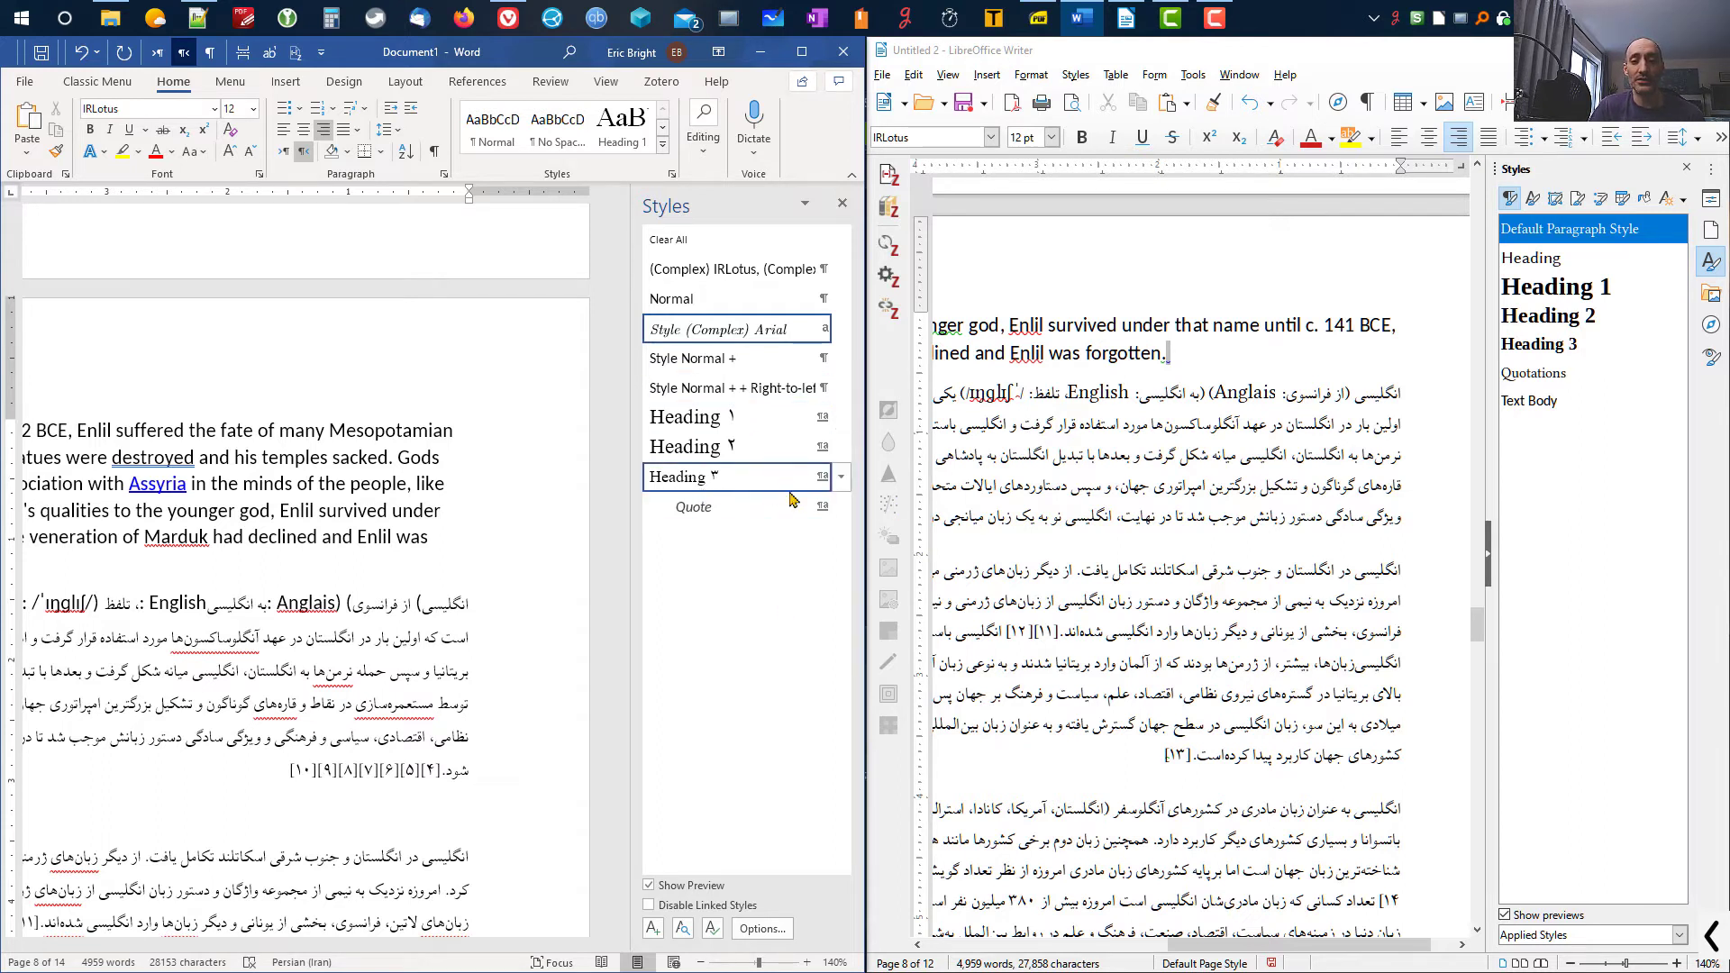
- Switch to LibreOffice Writer and compare the paragraph styles applied to the Persian and English text
click(1129, 496)
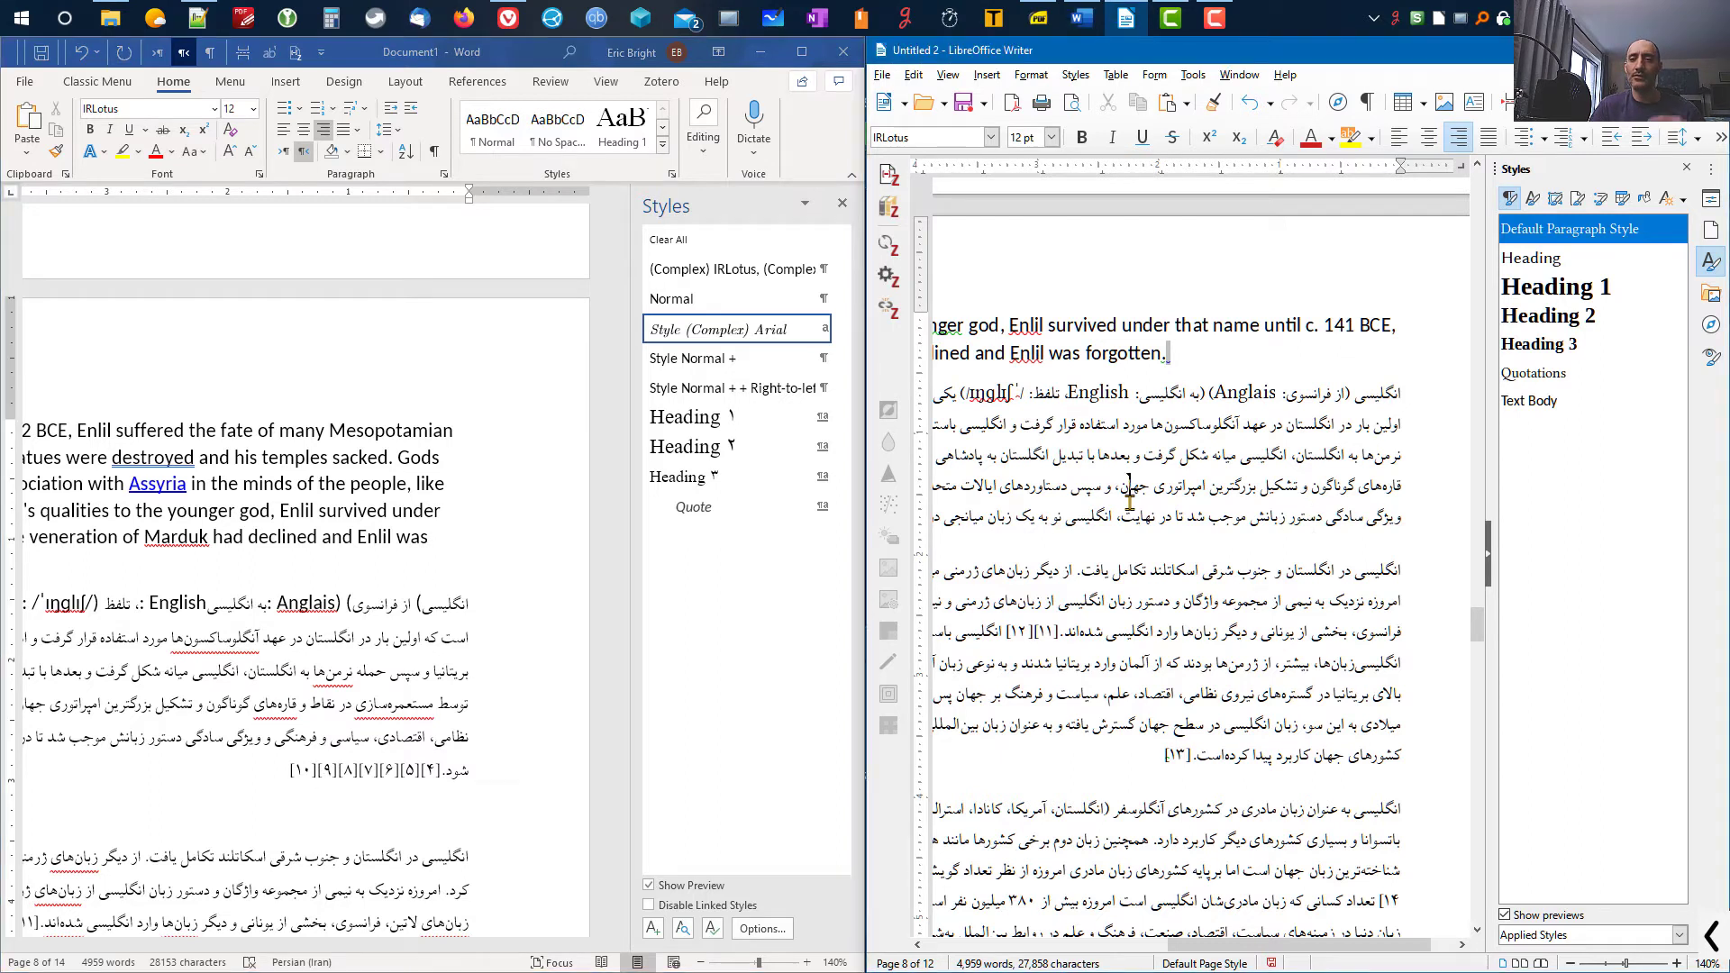
click(1178, 456)
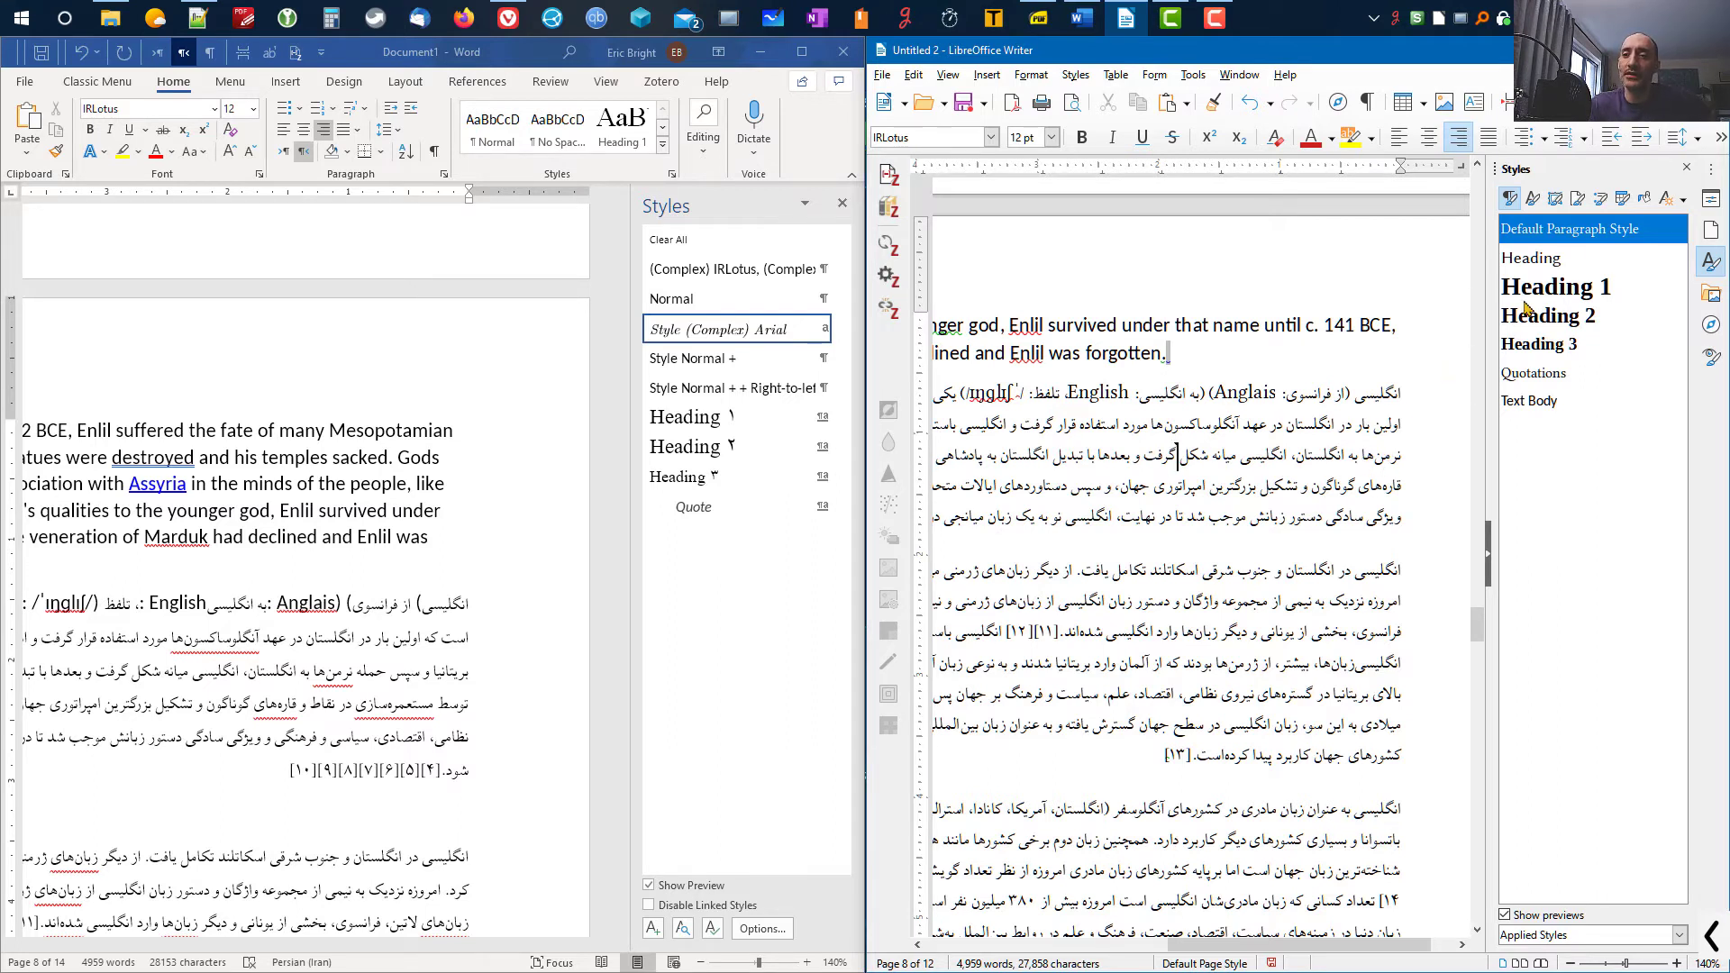
right_click(1601, 238)
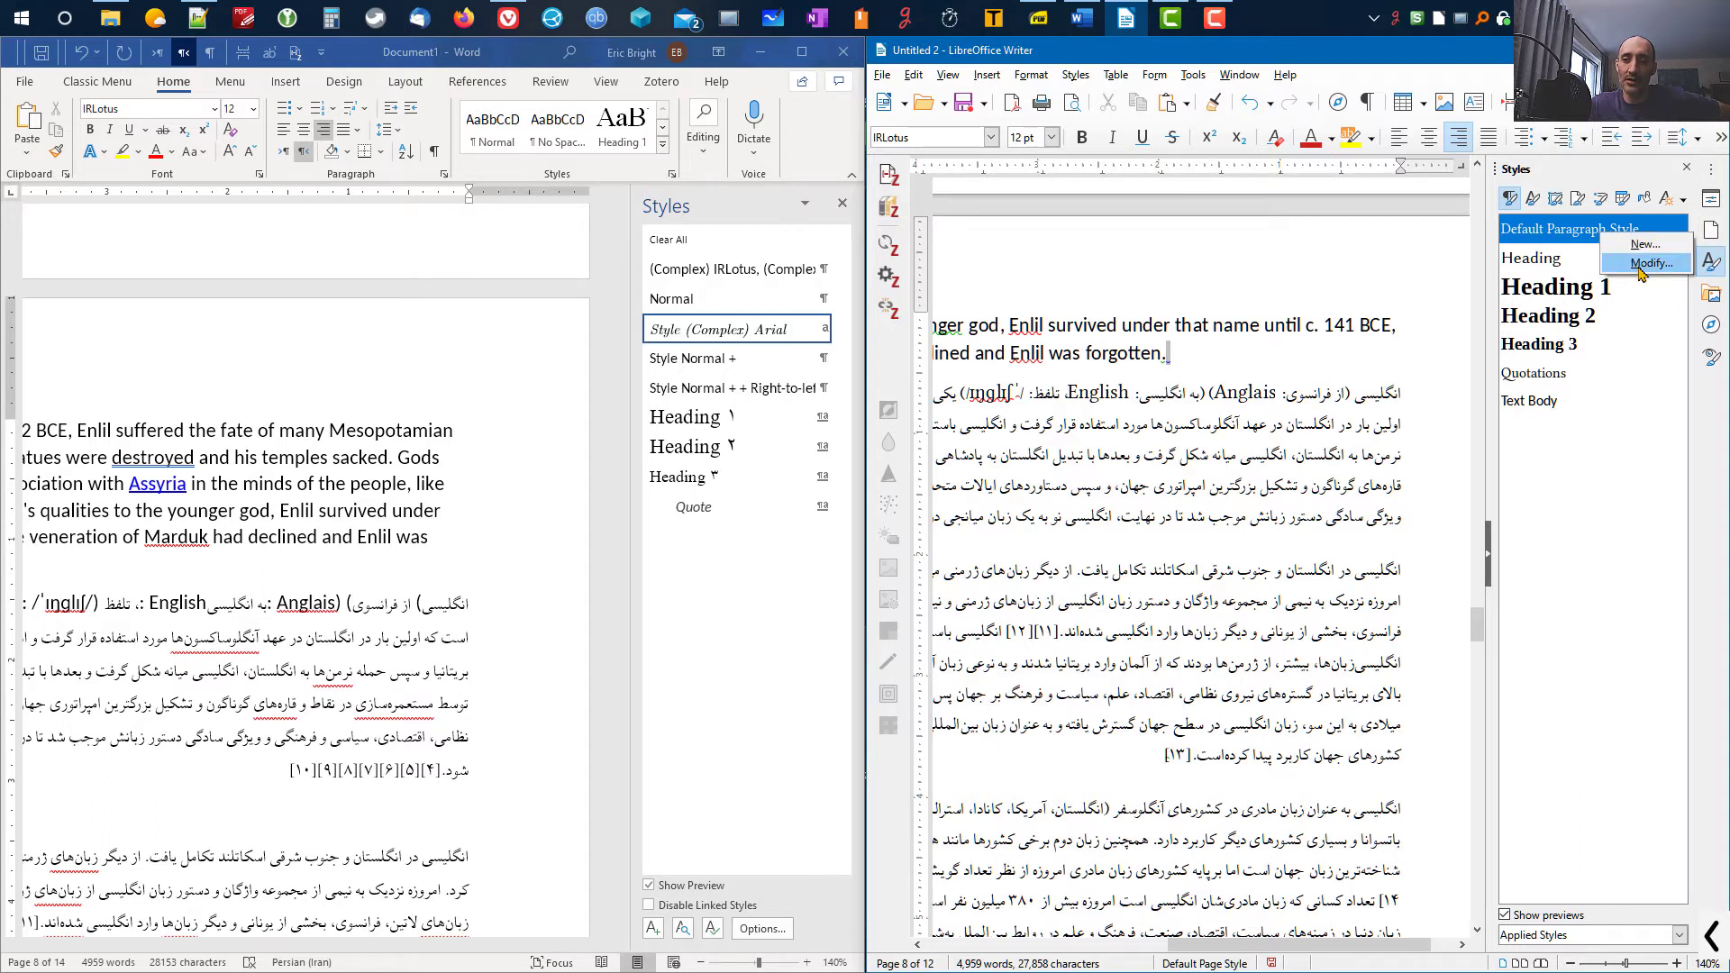
click(1237, 591)
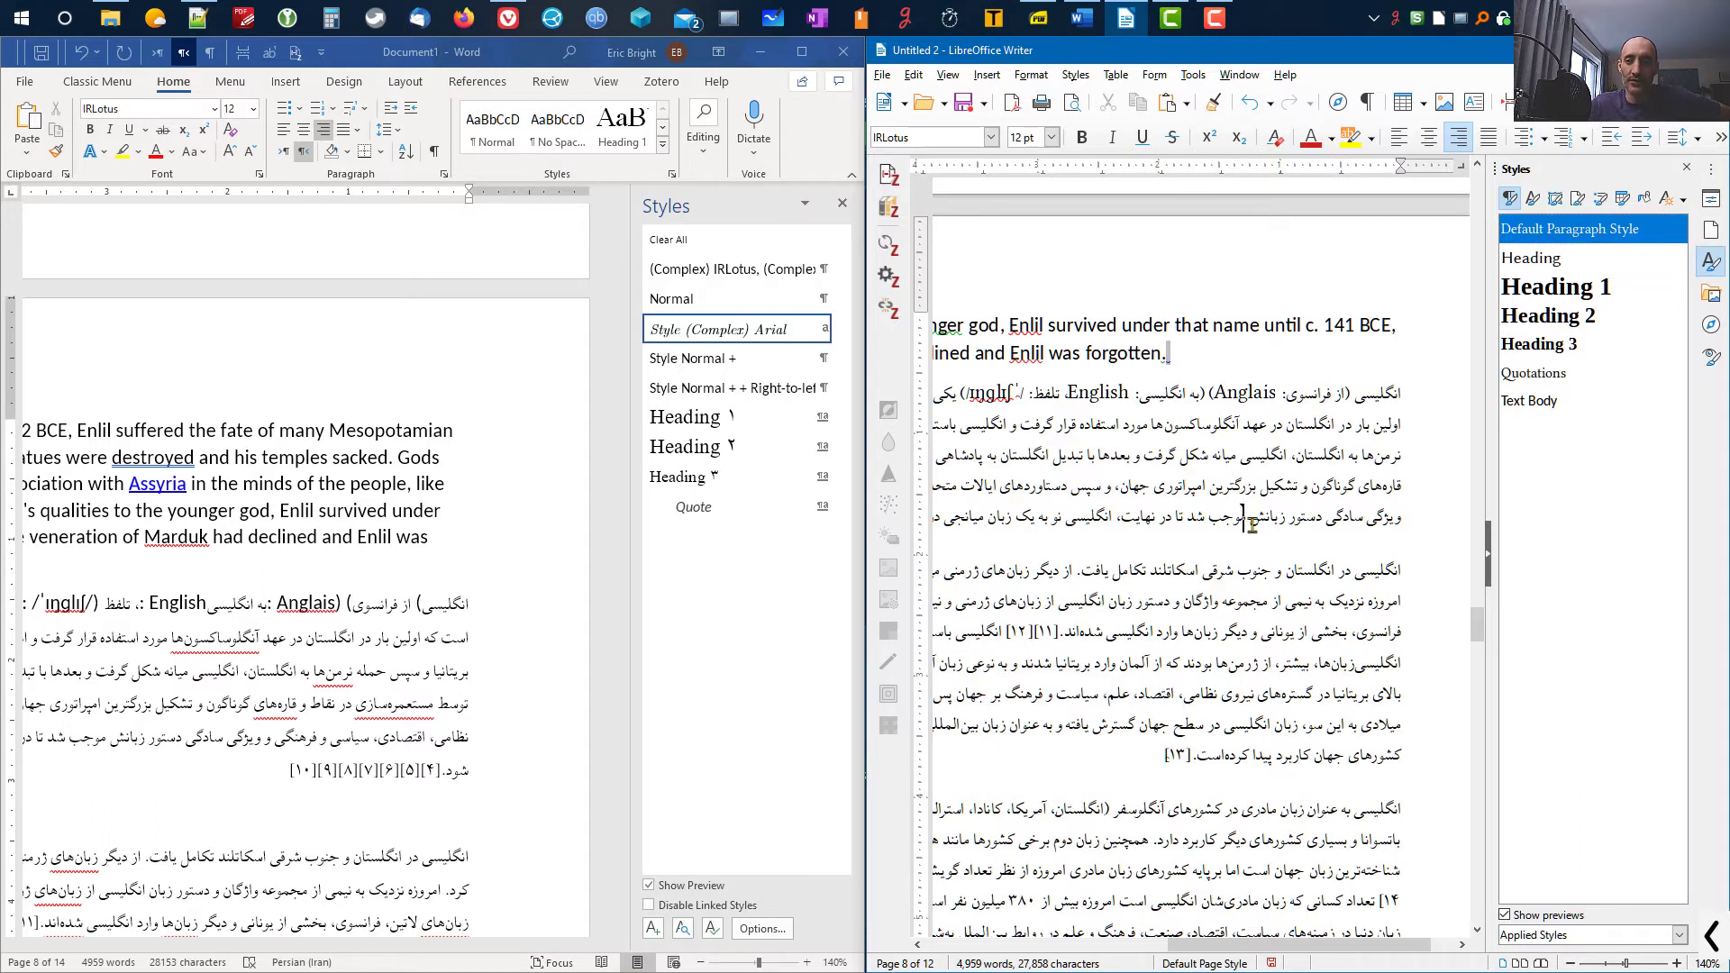
click(1111, 353)
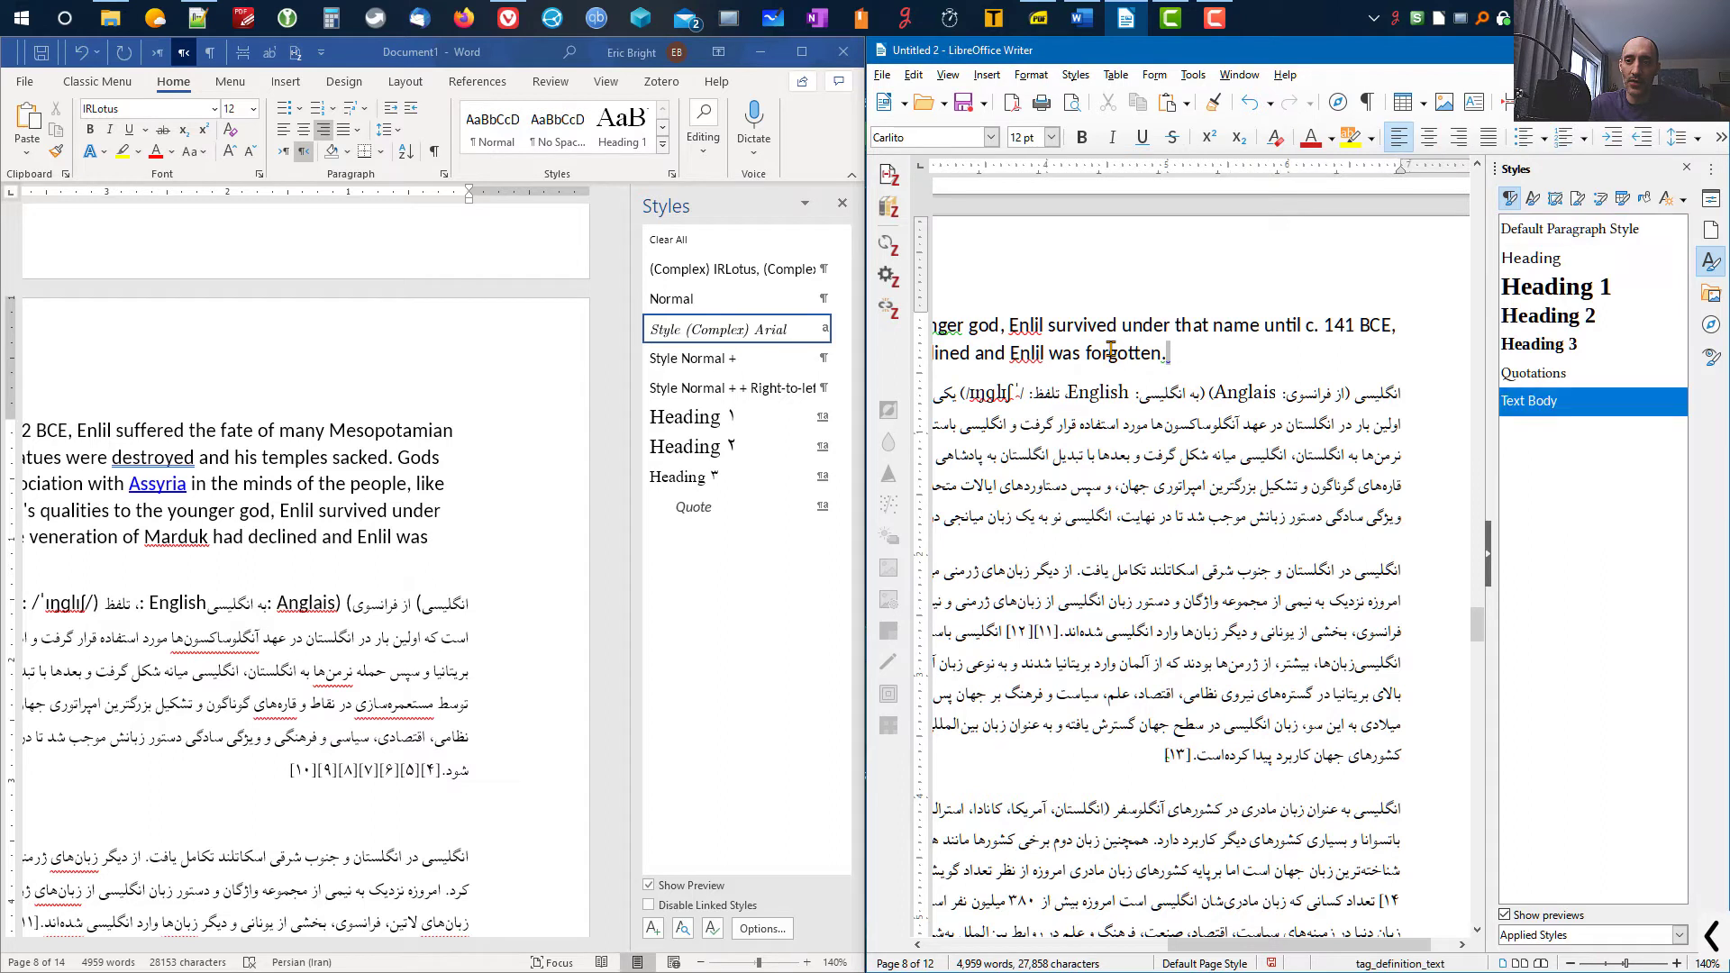
- Inspect the Western and CTL font settings of the Persian text's Default Paragraph Style and close them without changes
click(1204, 457)
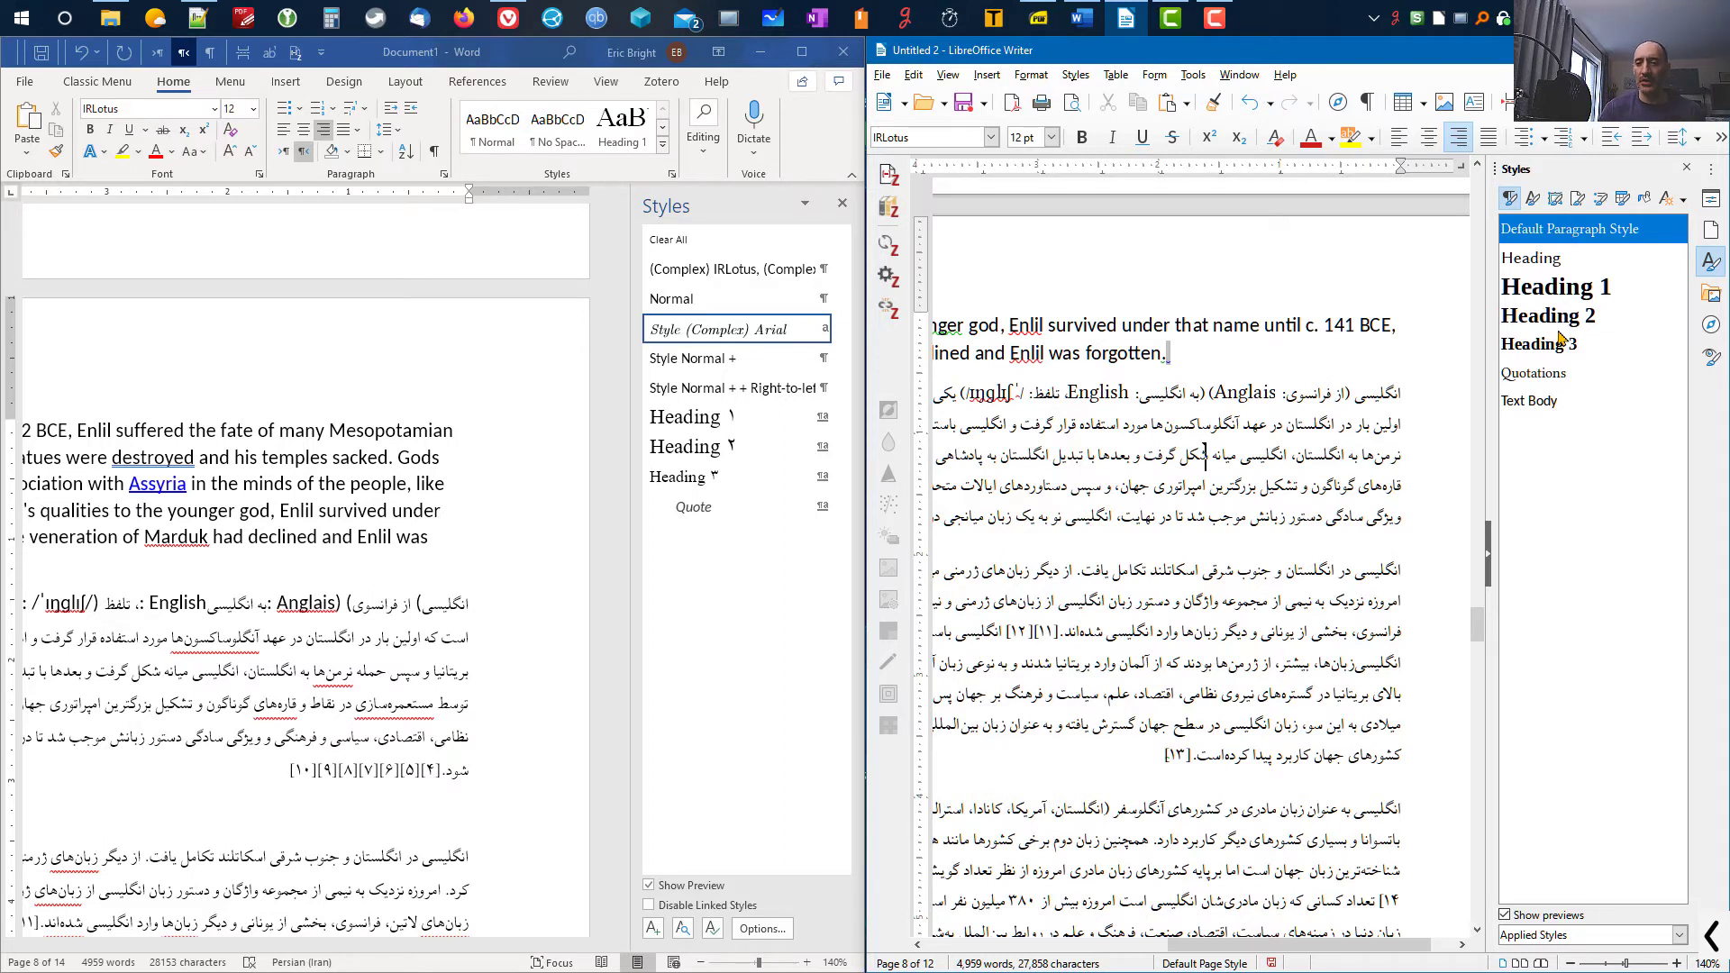
right_click(1536, 243)
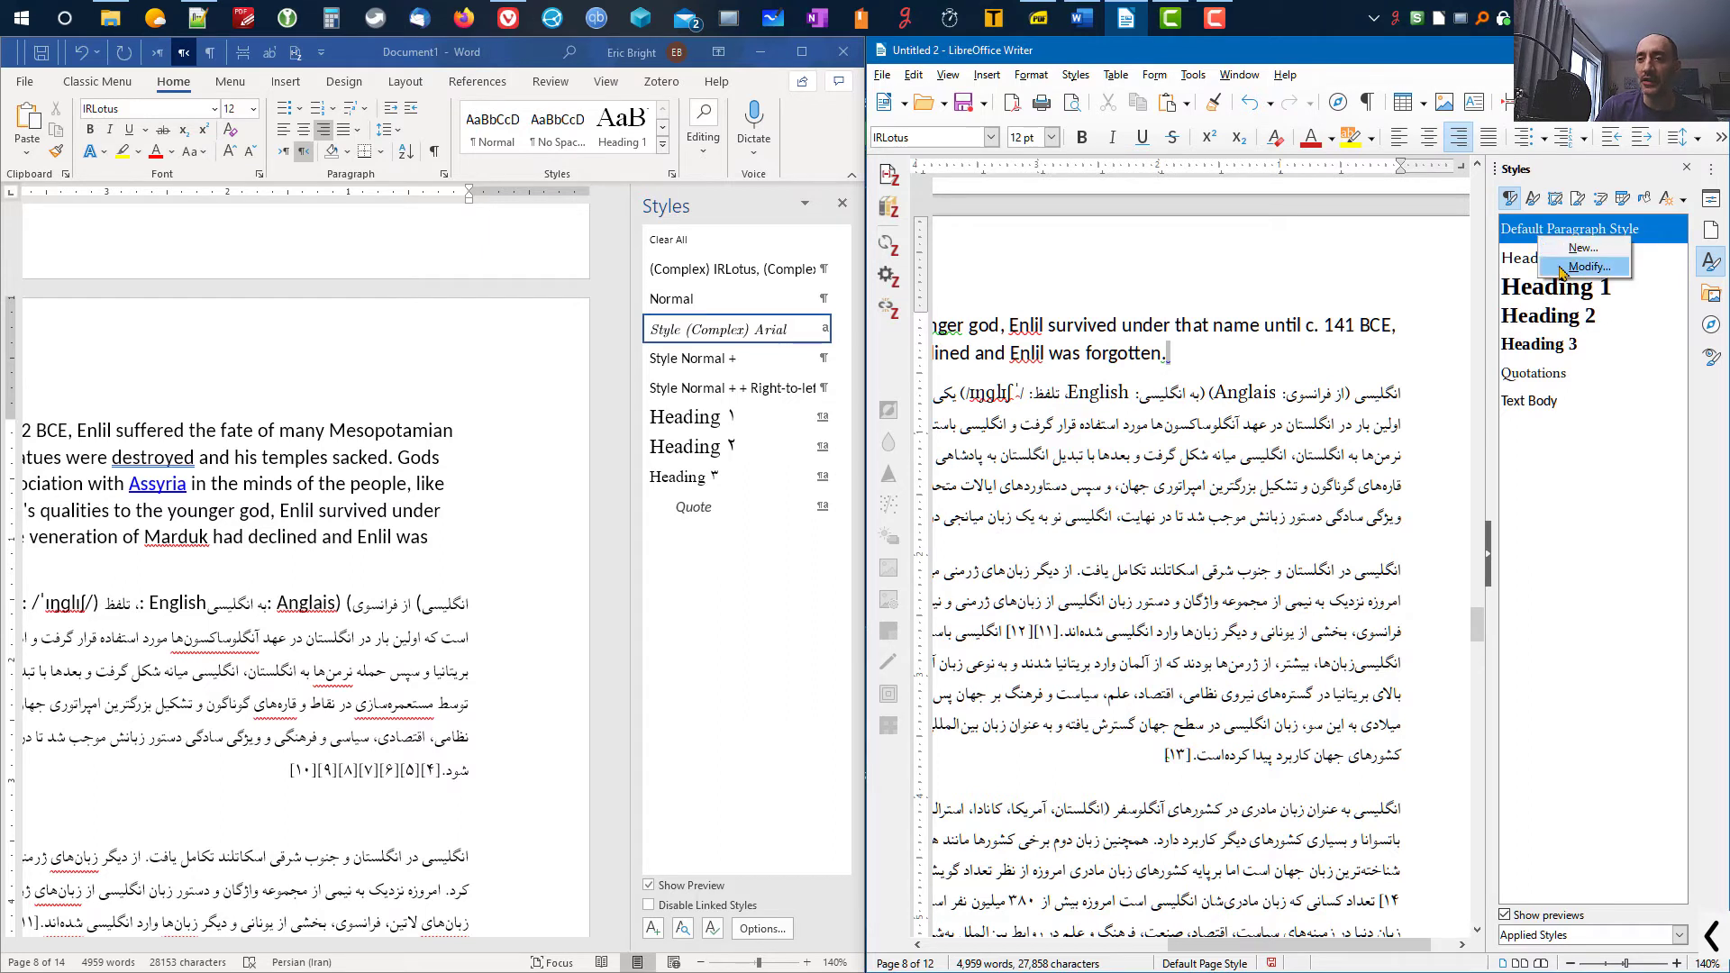
click(1586, 267)
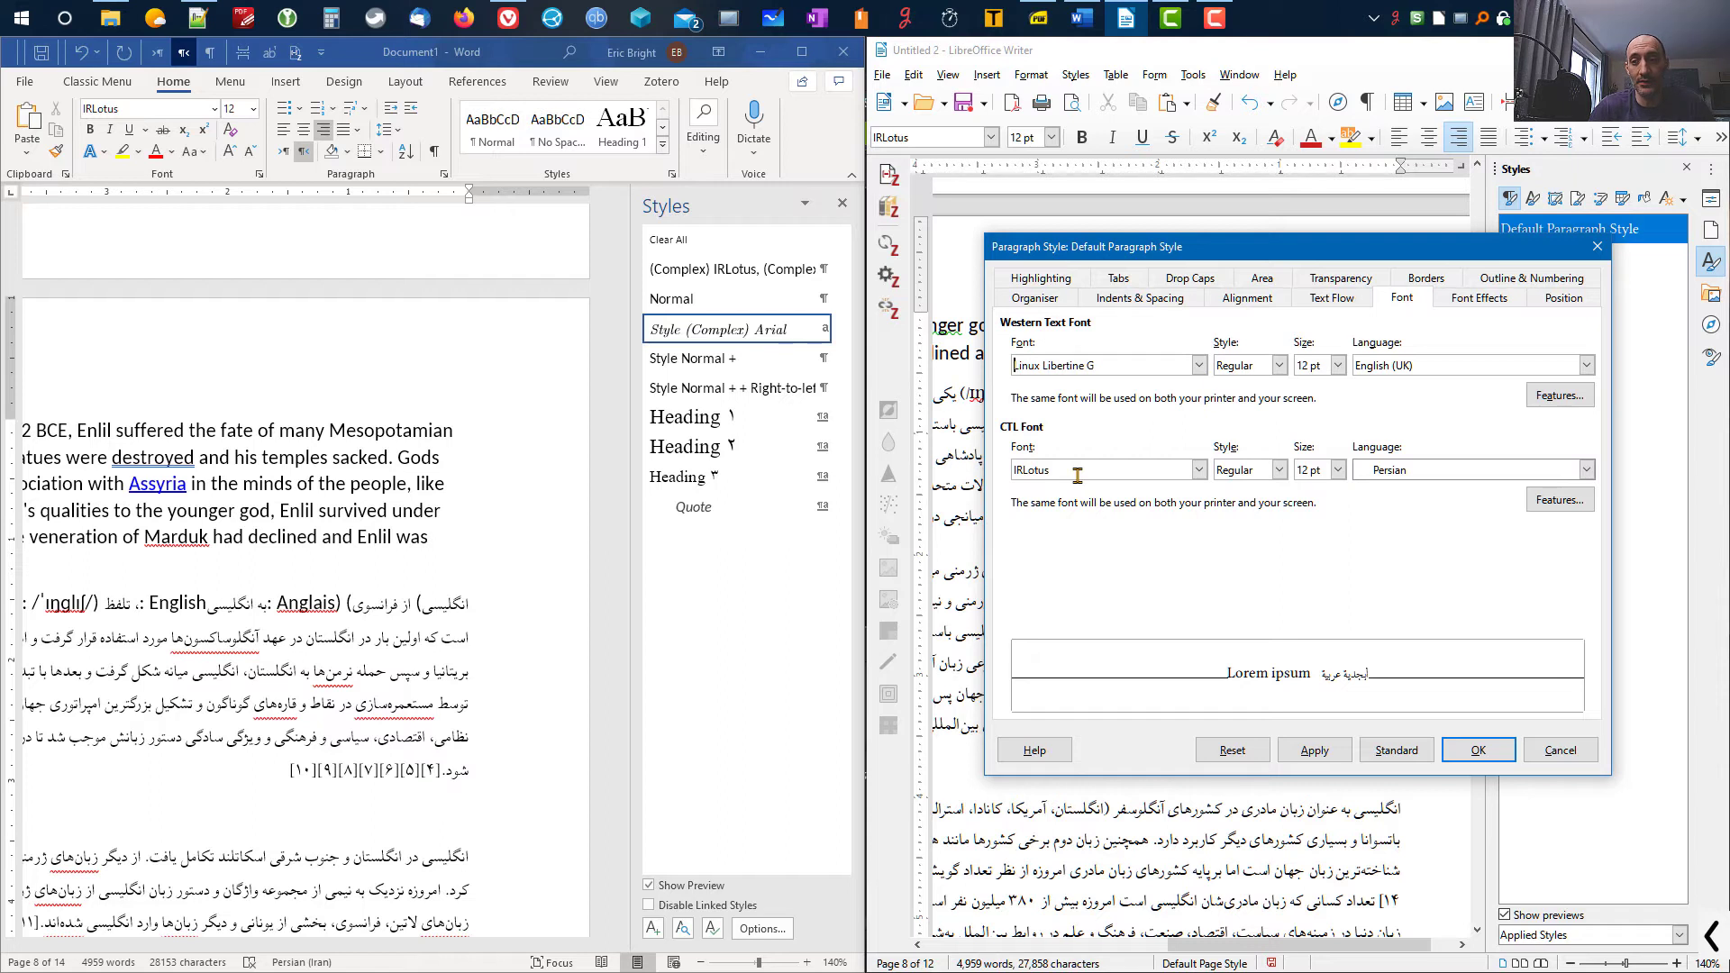
click(1558, 752)
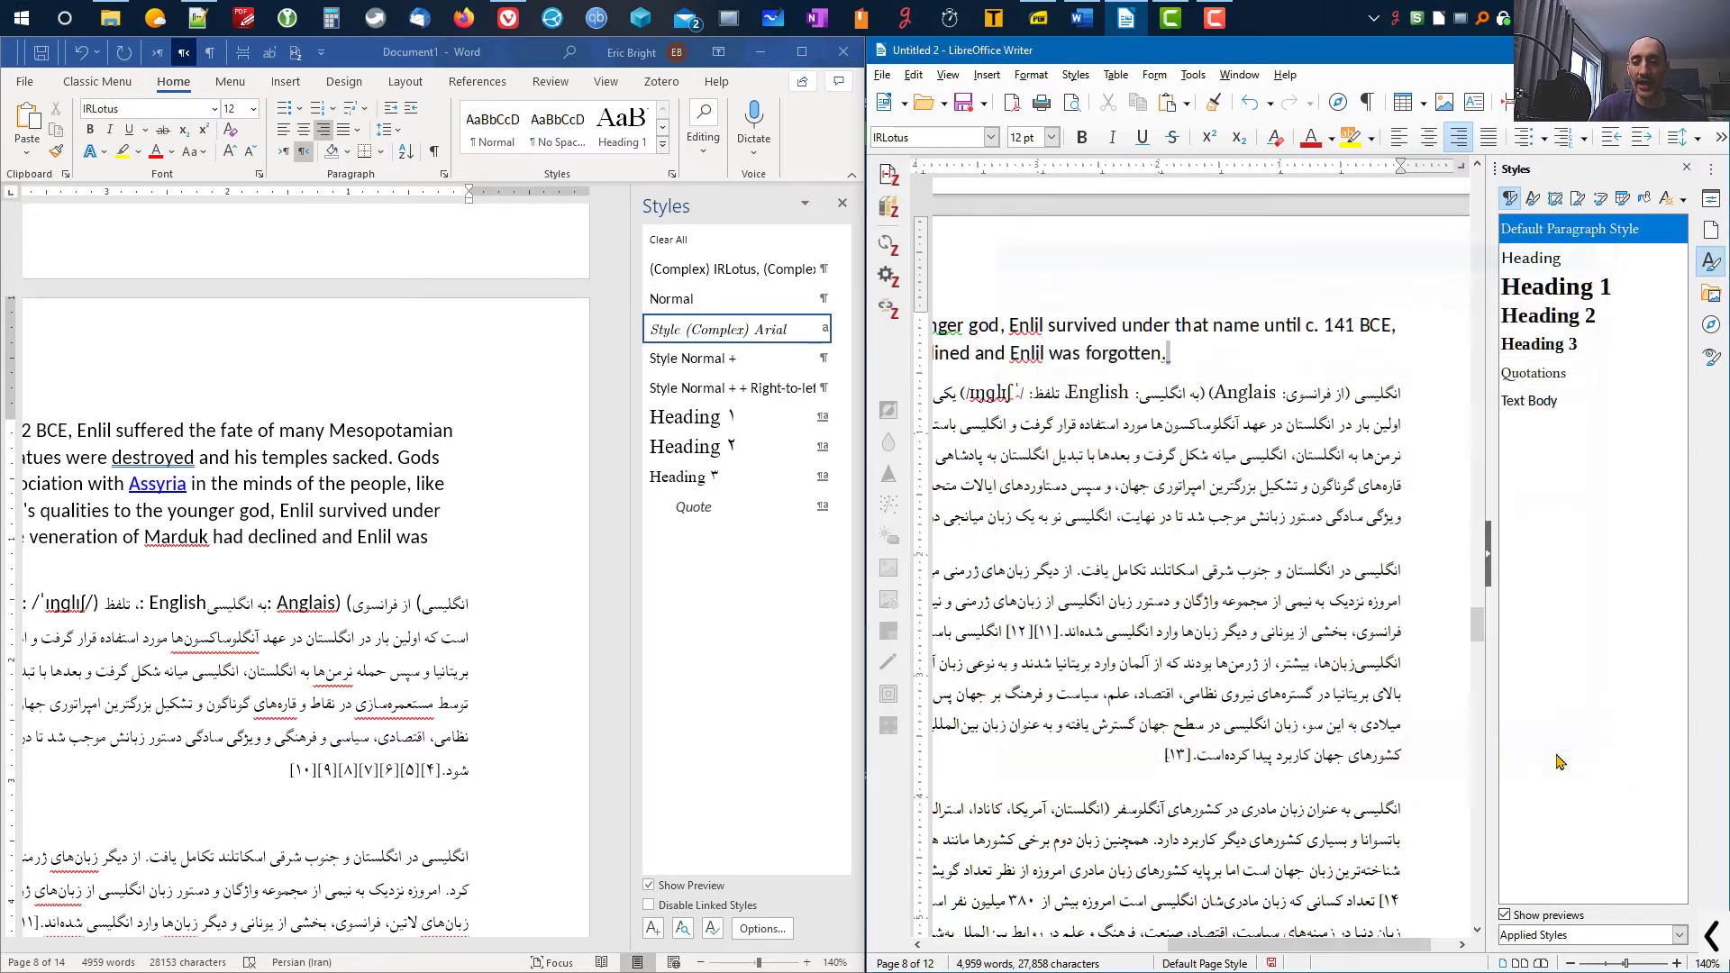
- Widen the LibreOffice Writer window over Word and bring the mixed Persian and English paragraph on page 9 fully into view
drag(867, 574, 674, 574)
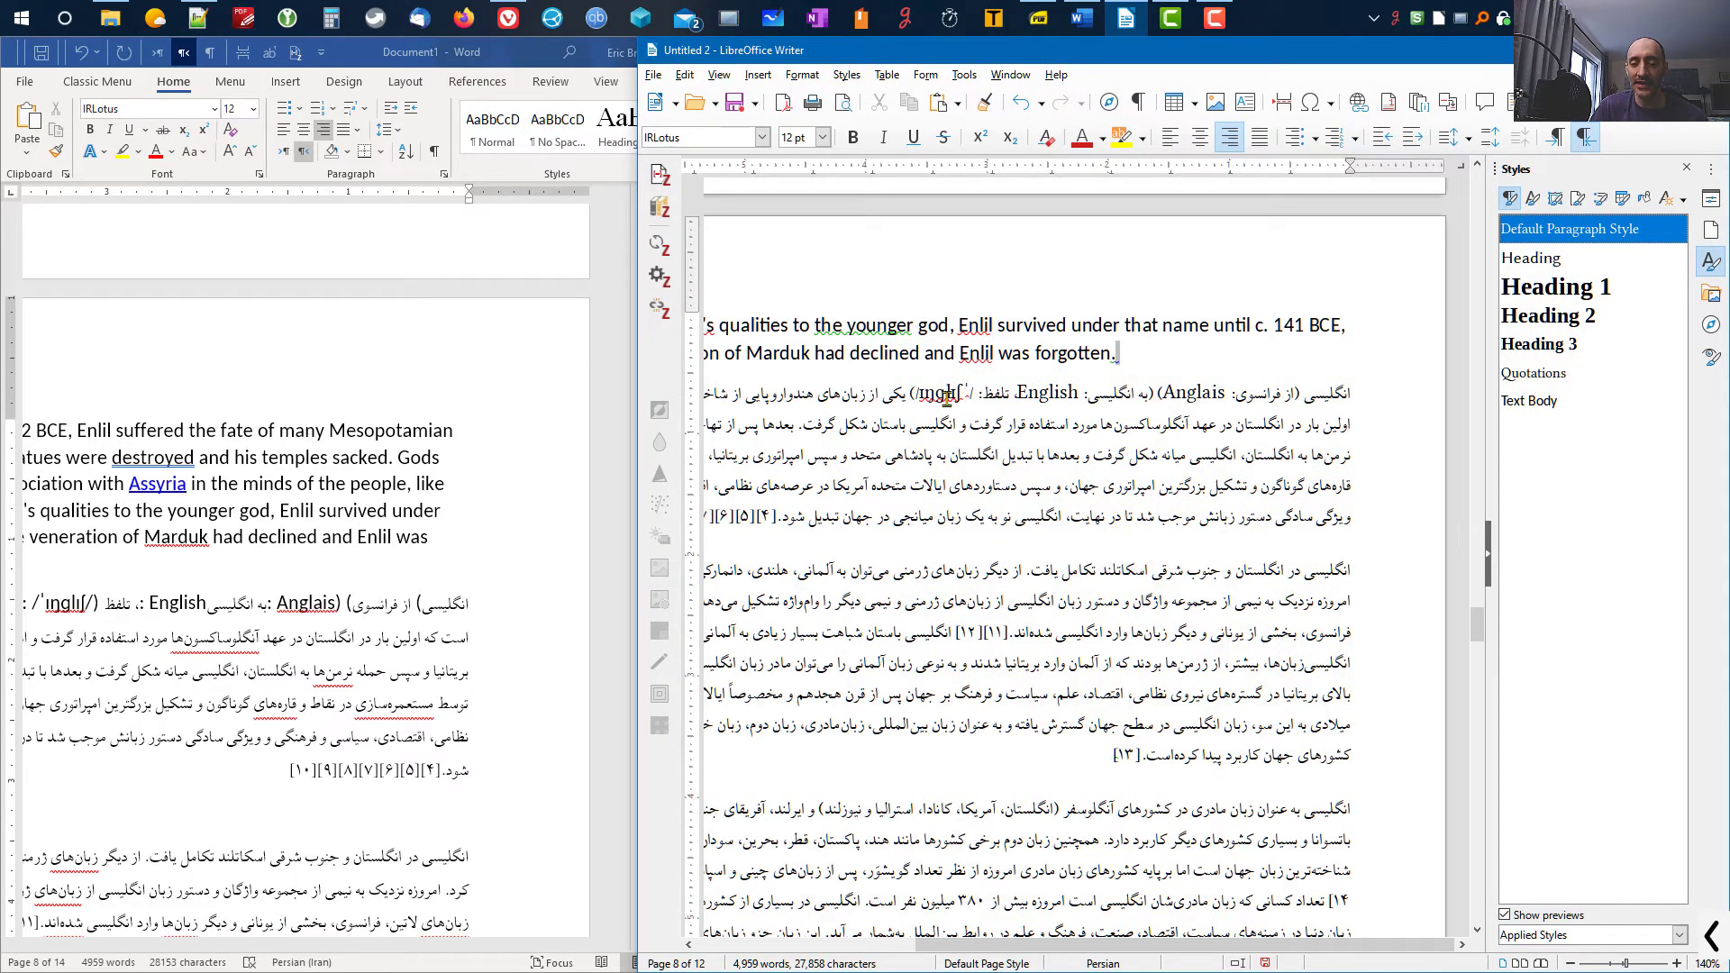
scroll(1089, 550, down, 5)
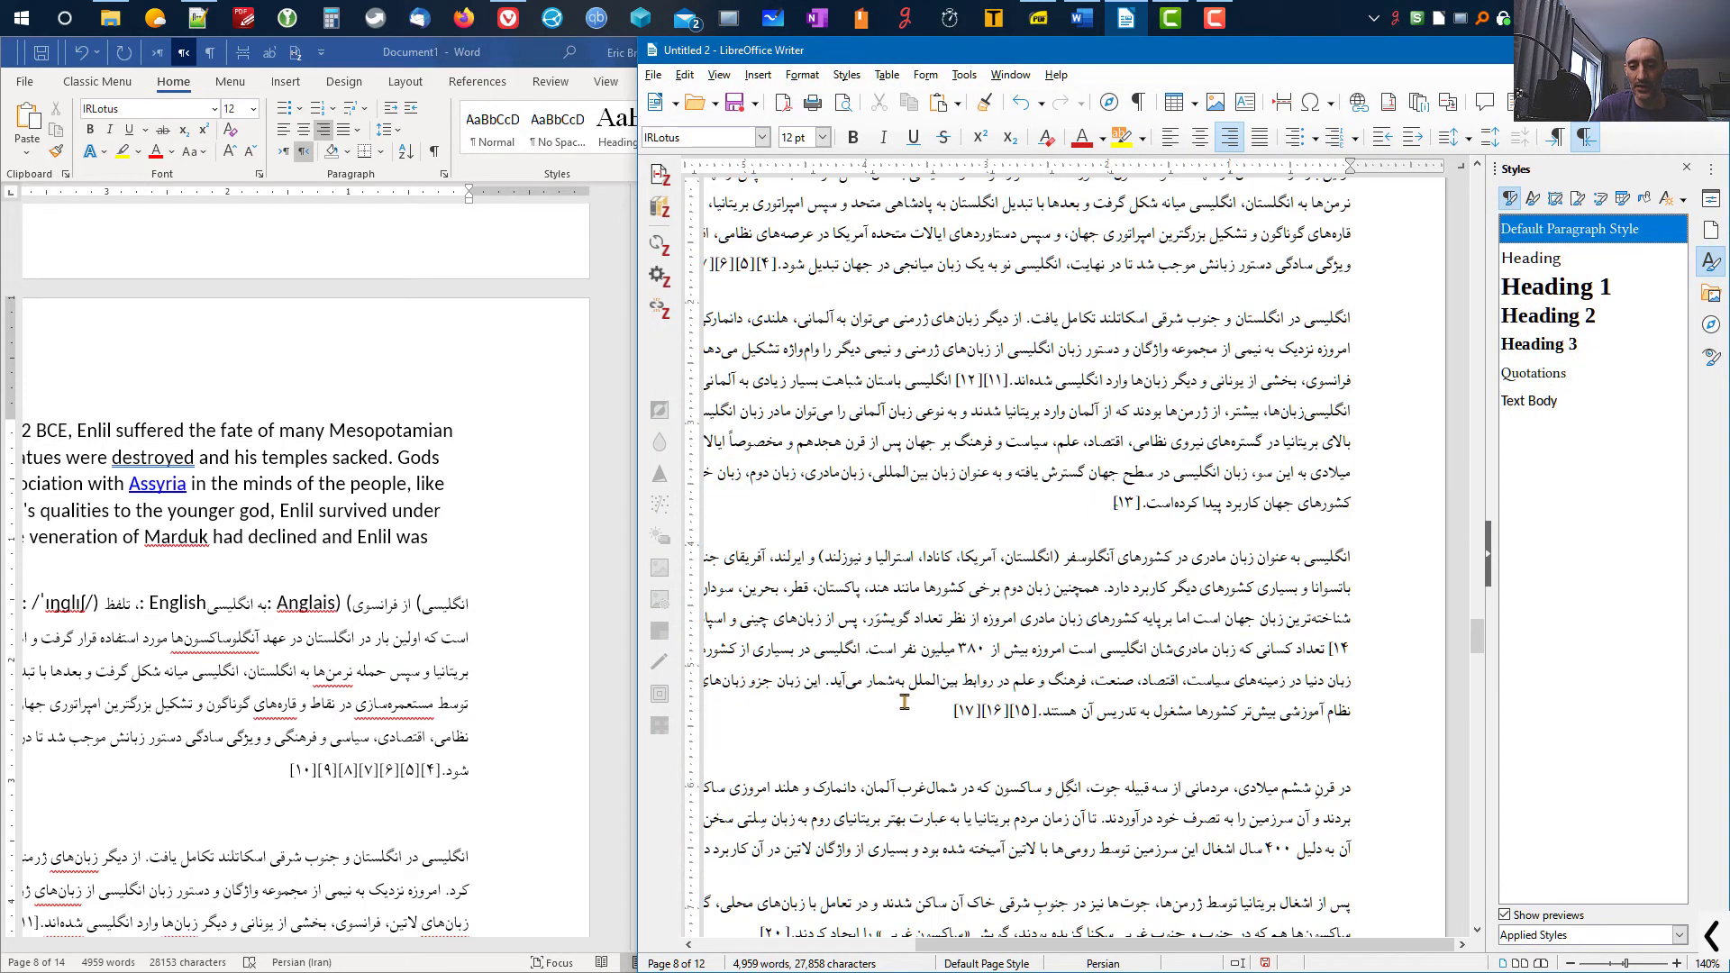
scroll(912, 725, down, 8)
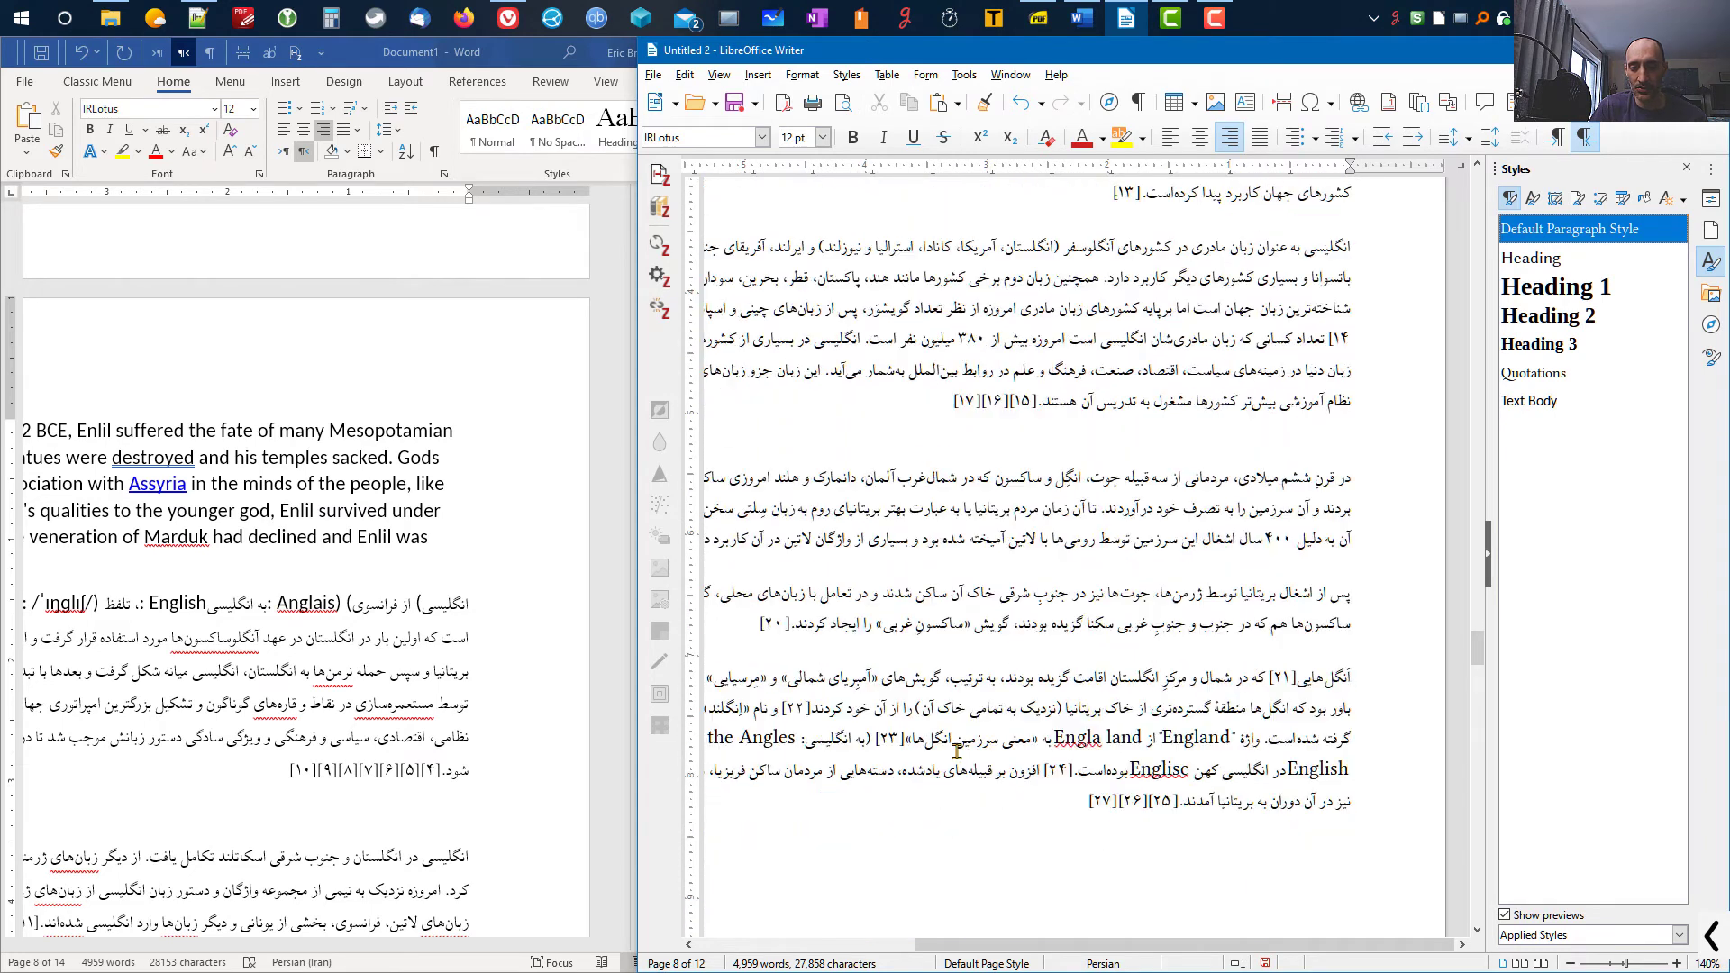
scroll(967, 738, down, 7)
scroll(967, 739, down, 7)
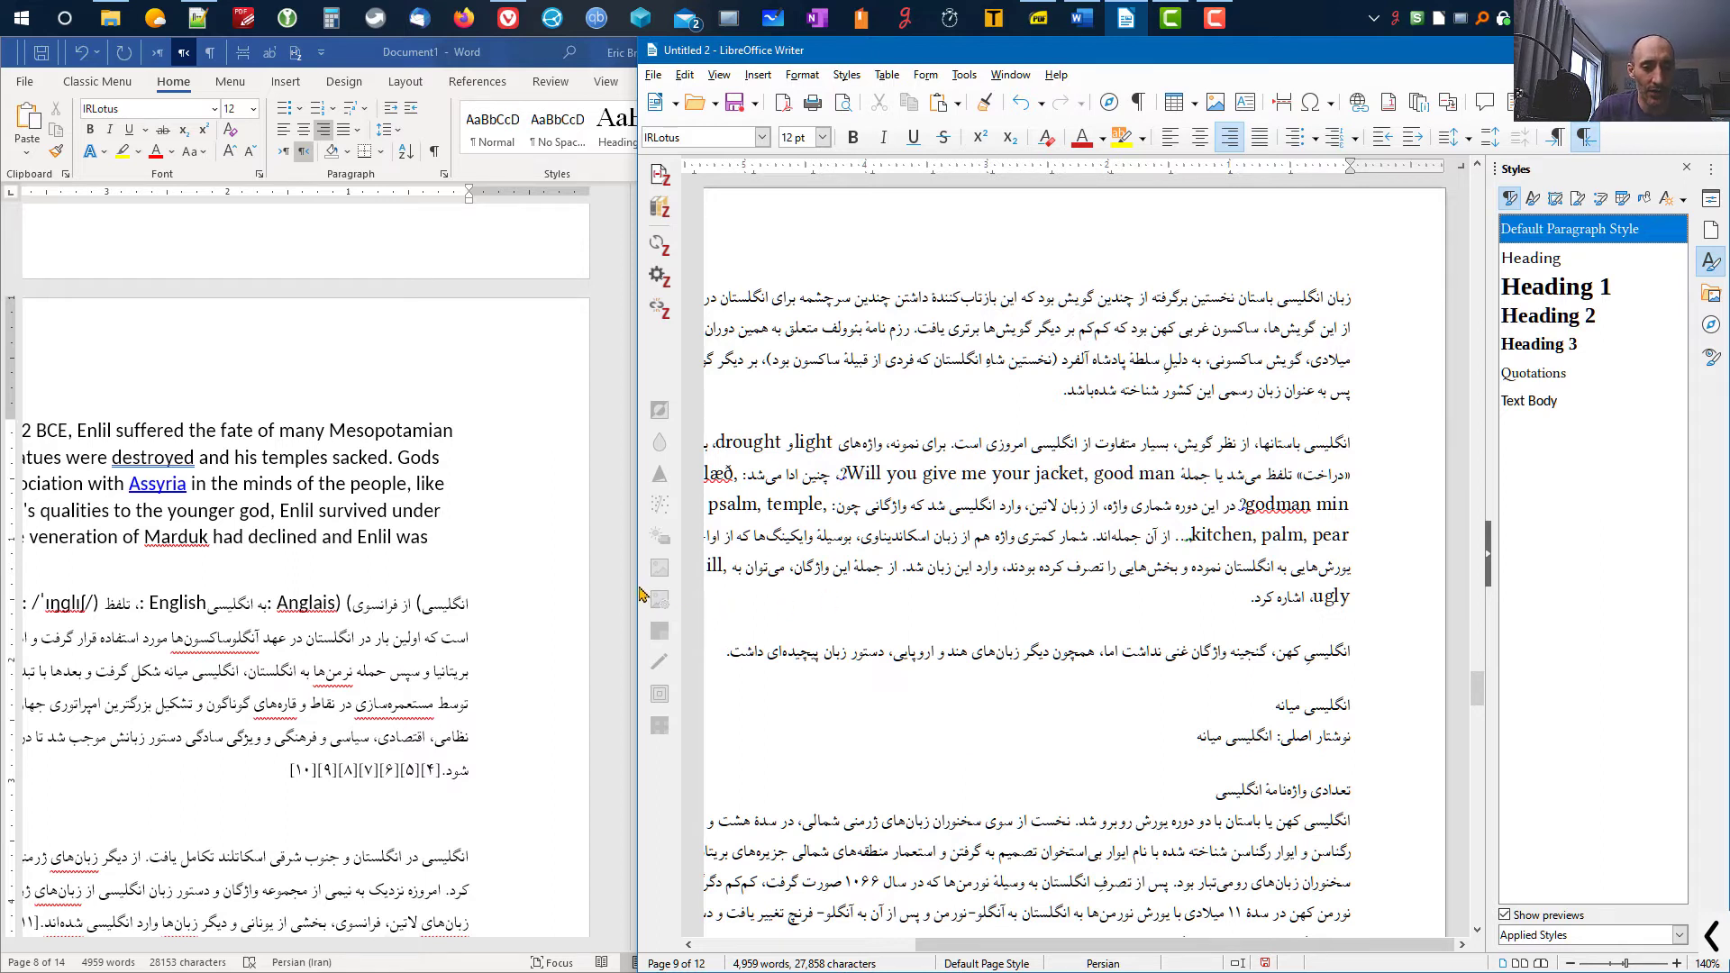
drag(637, 581, 415, 581)
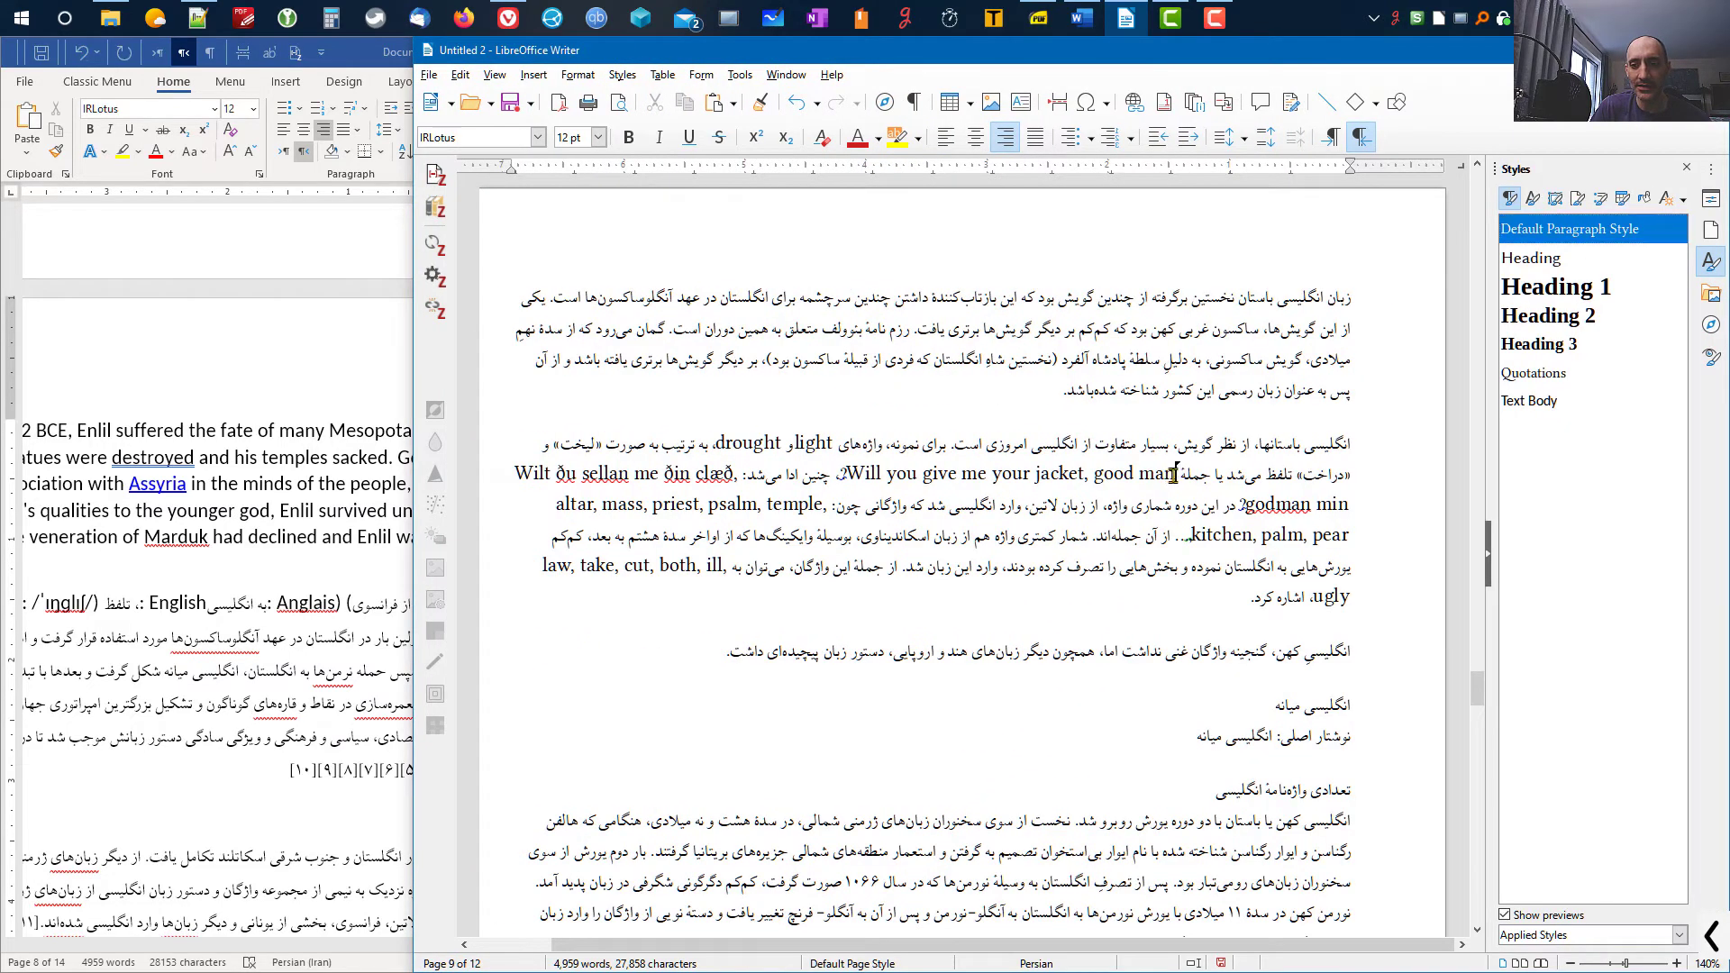
- Select the English sentence "Will you give me your jacket, good man" together with its question mark in the Persian paragraph
drag(1174, 475, 850, 475)
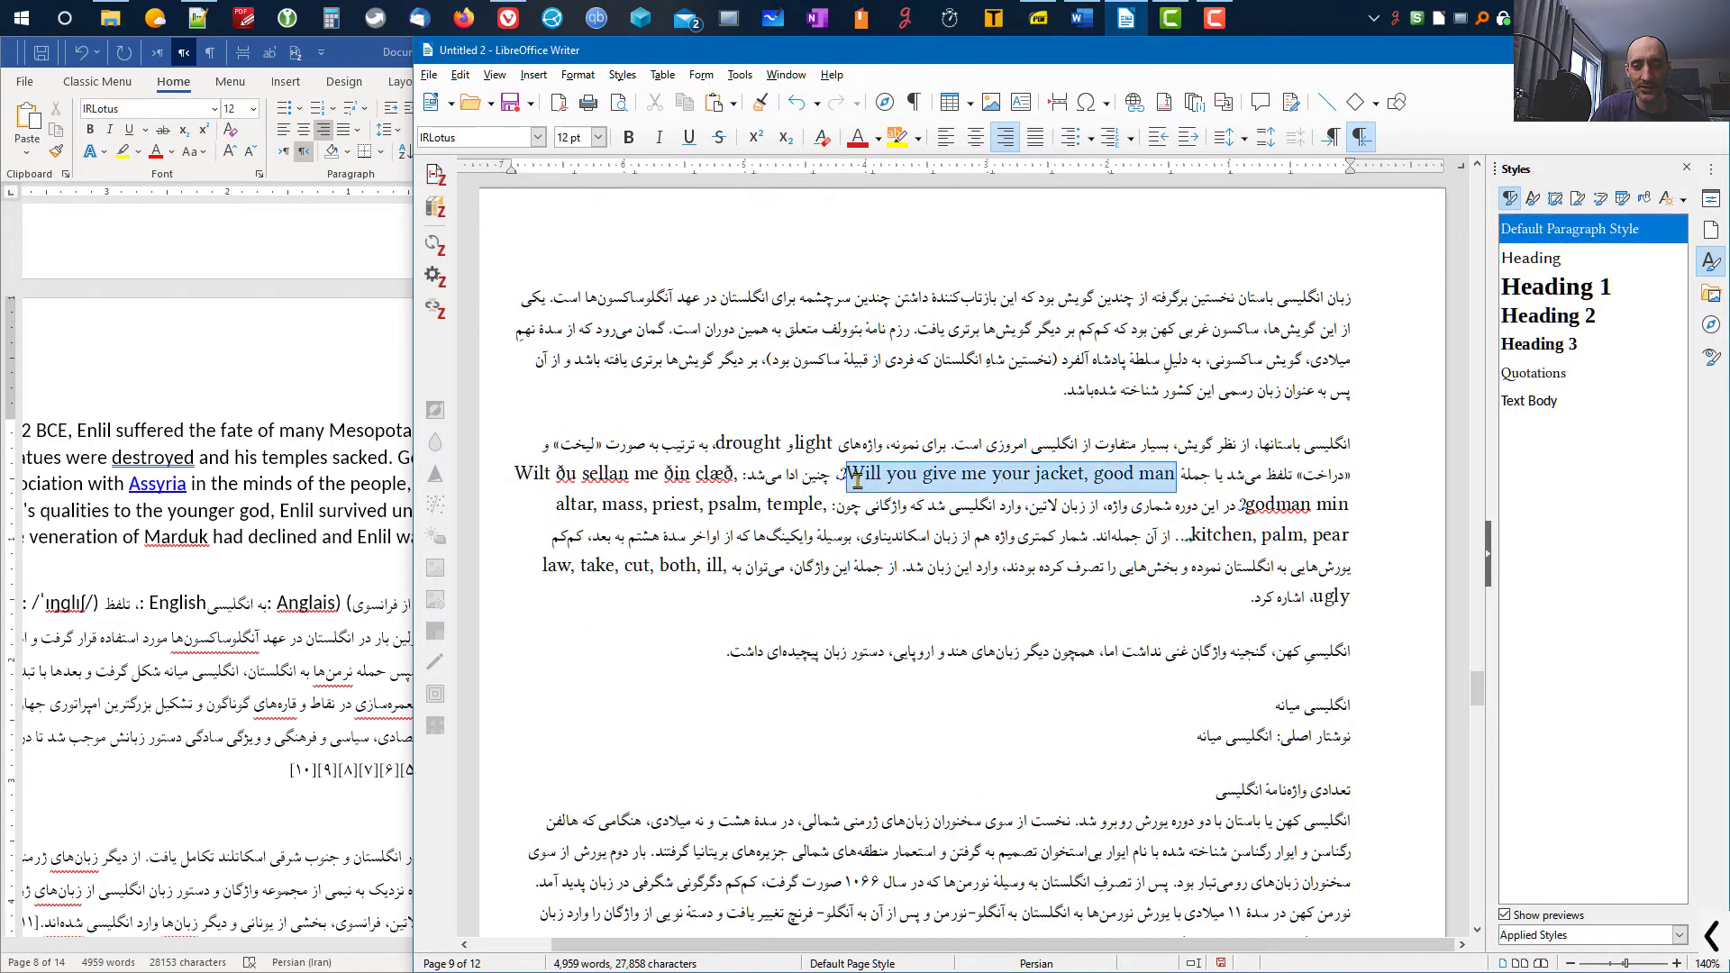
click(841, 475)
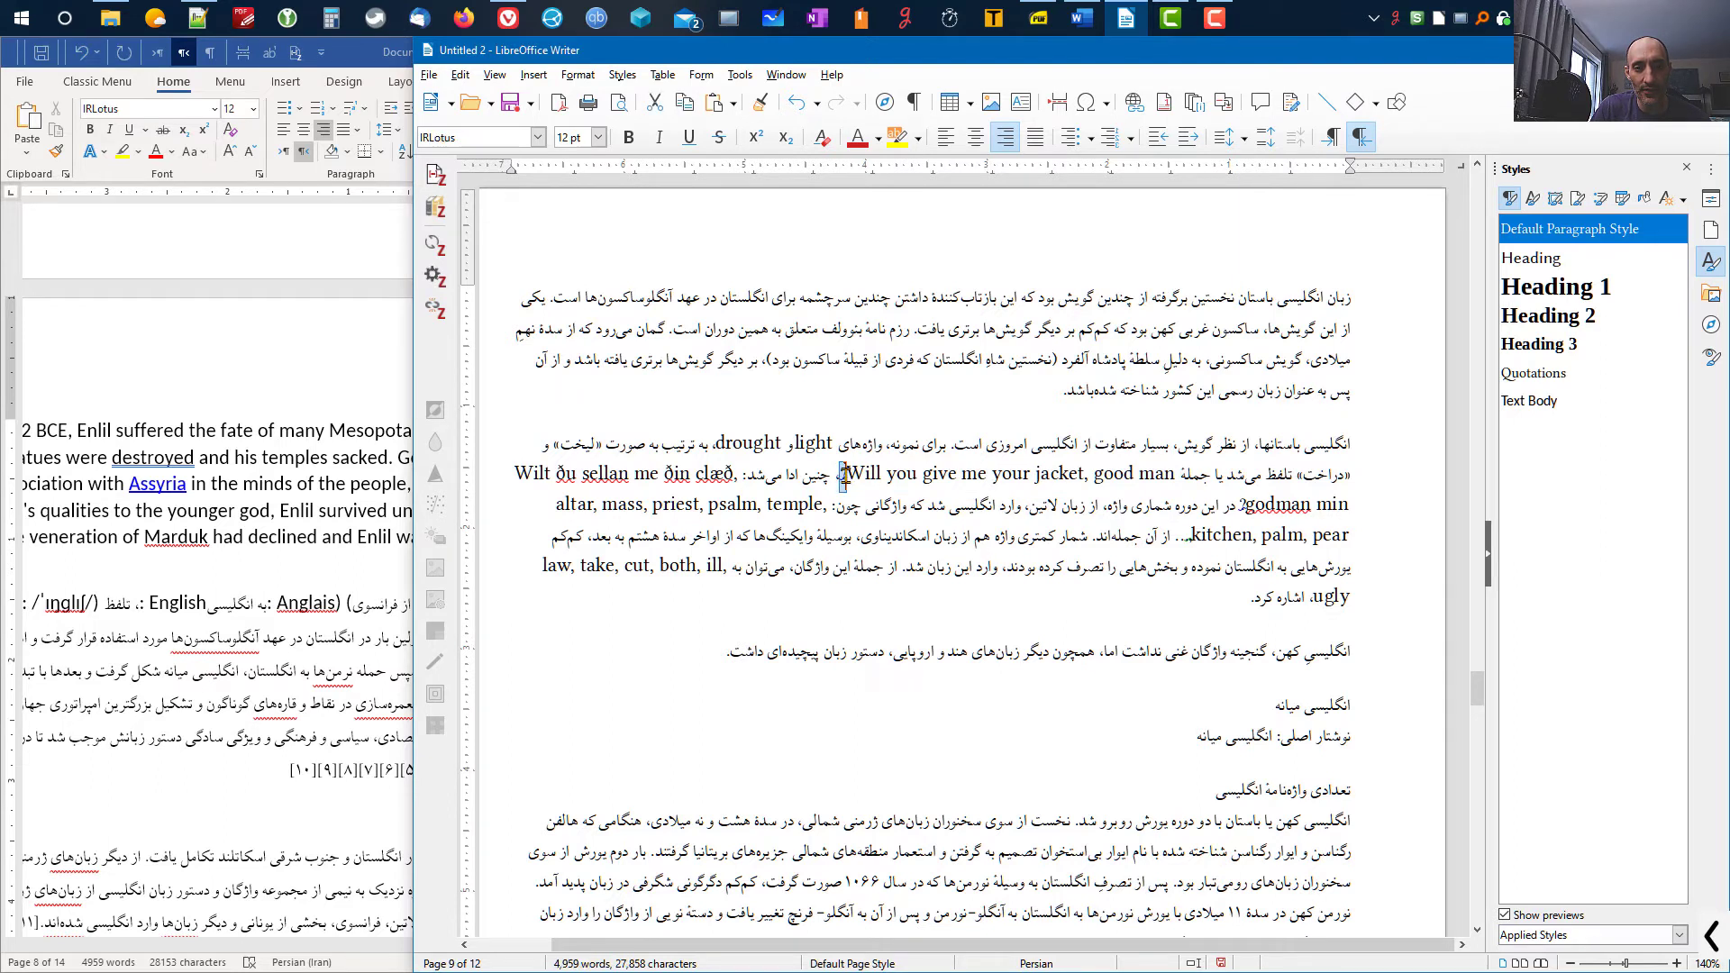
drag(844, 475, 1010, 491)
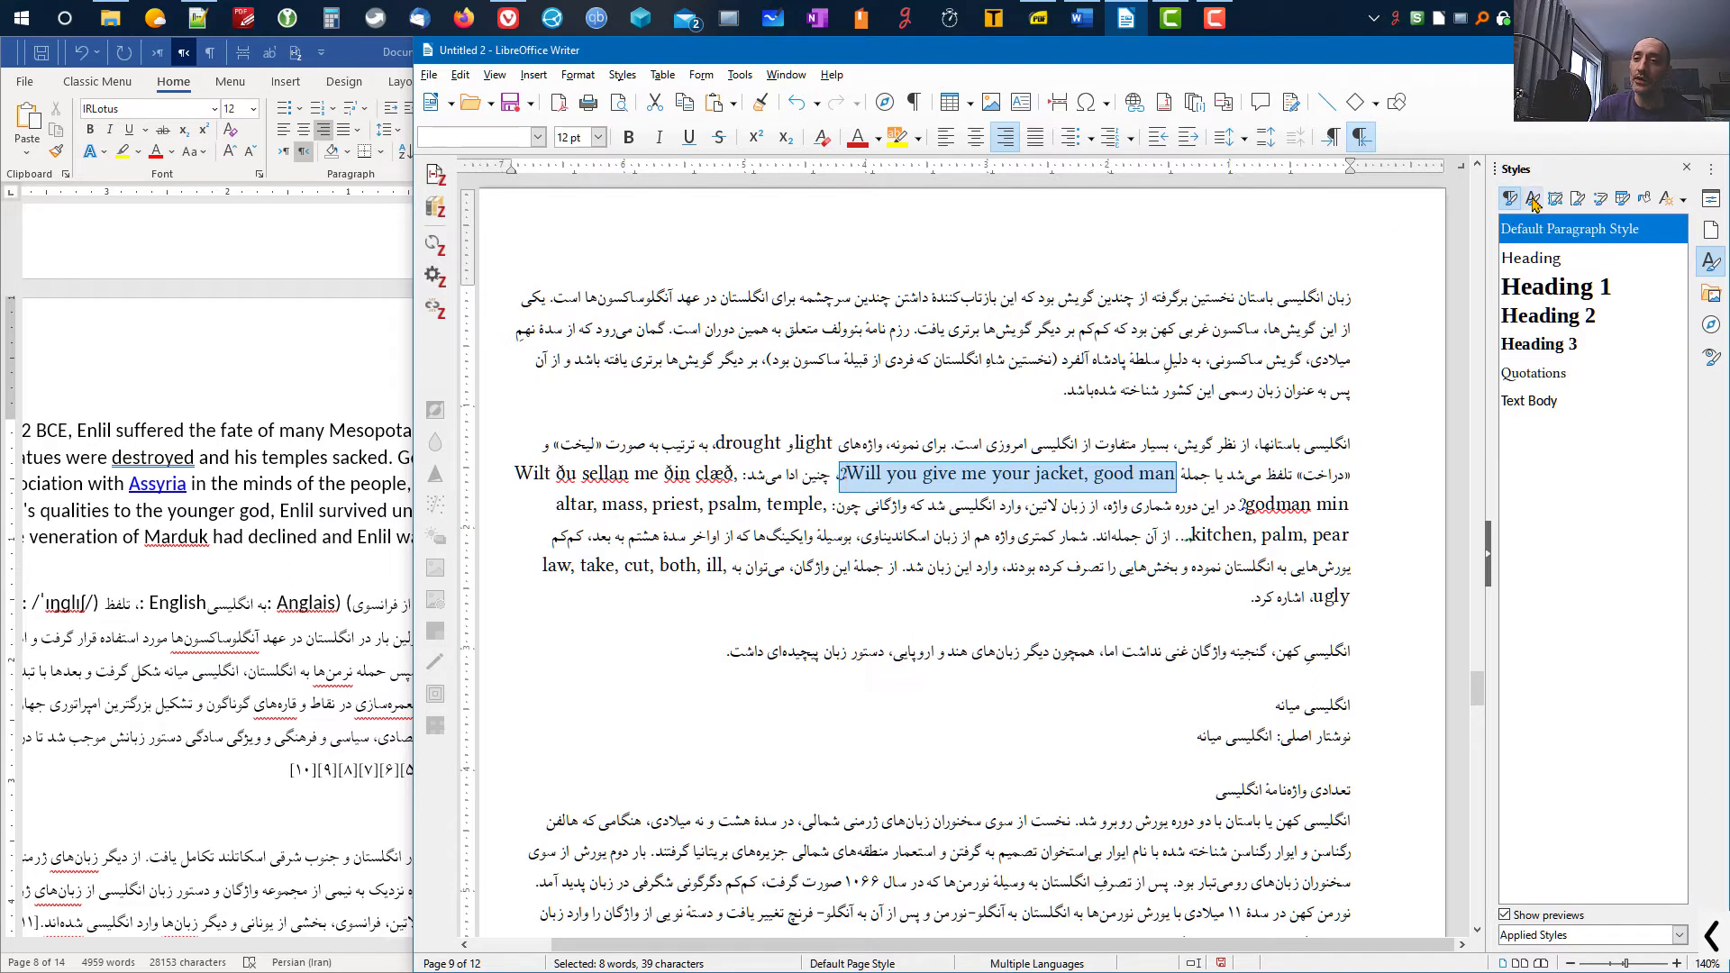
- List all character styles in LibreOffice Writer and begin a new character style from the selected sentence
click(1533, 200)
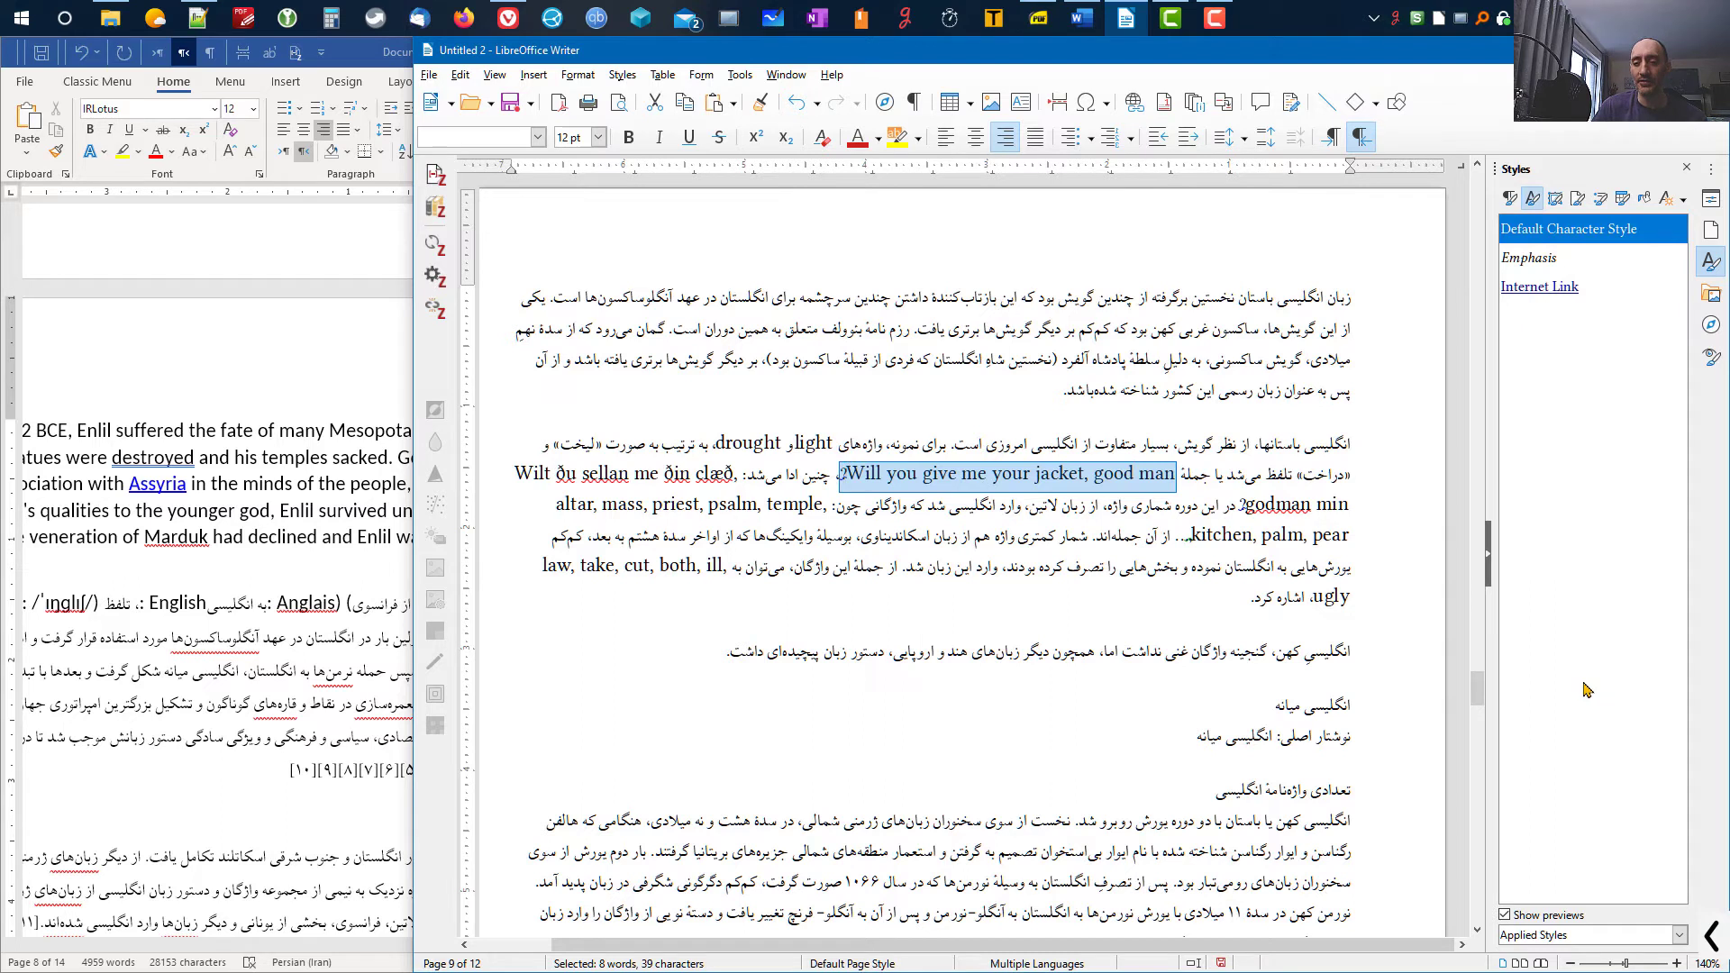
click(1680, 936)
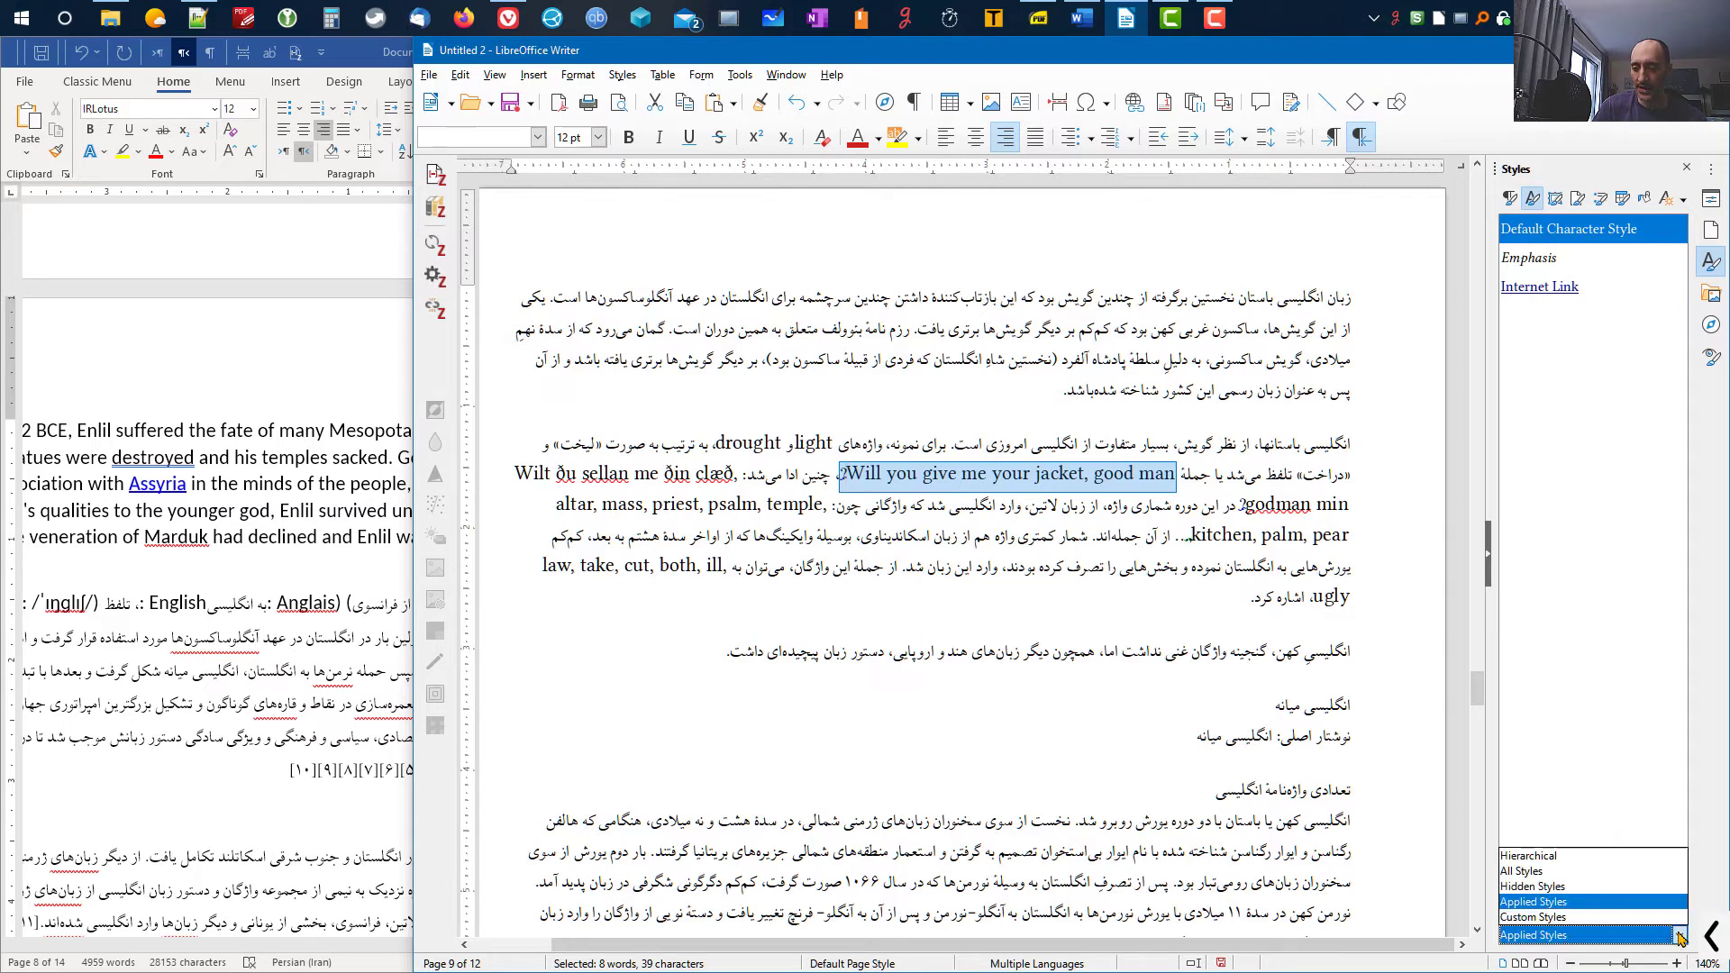
click(1680, 935)
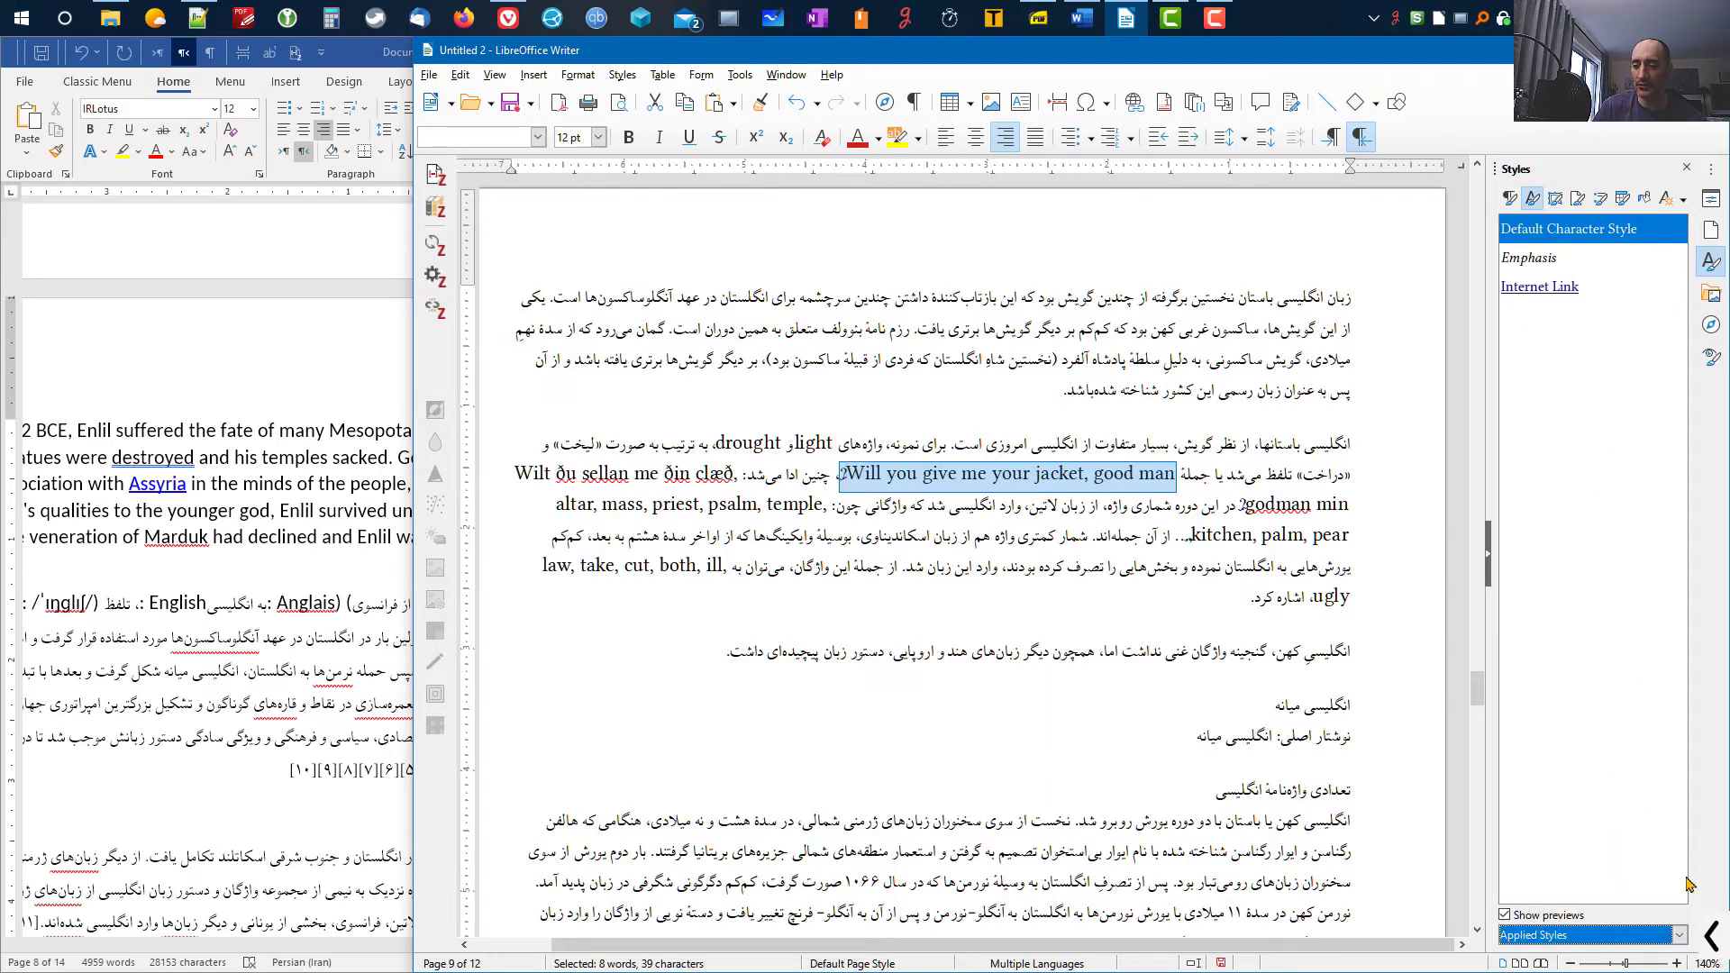
click(1678, 937)
click(1546, 874)
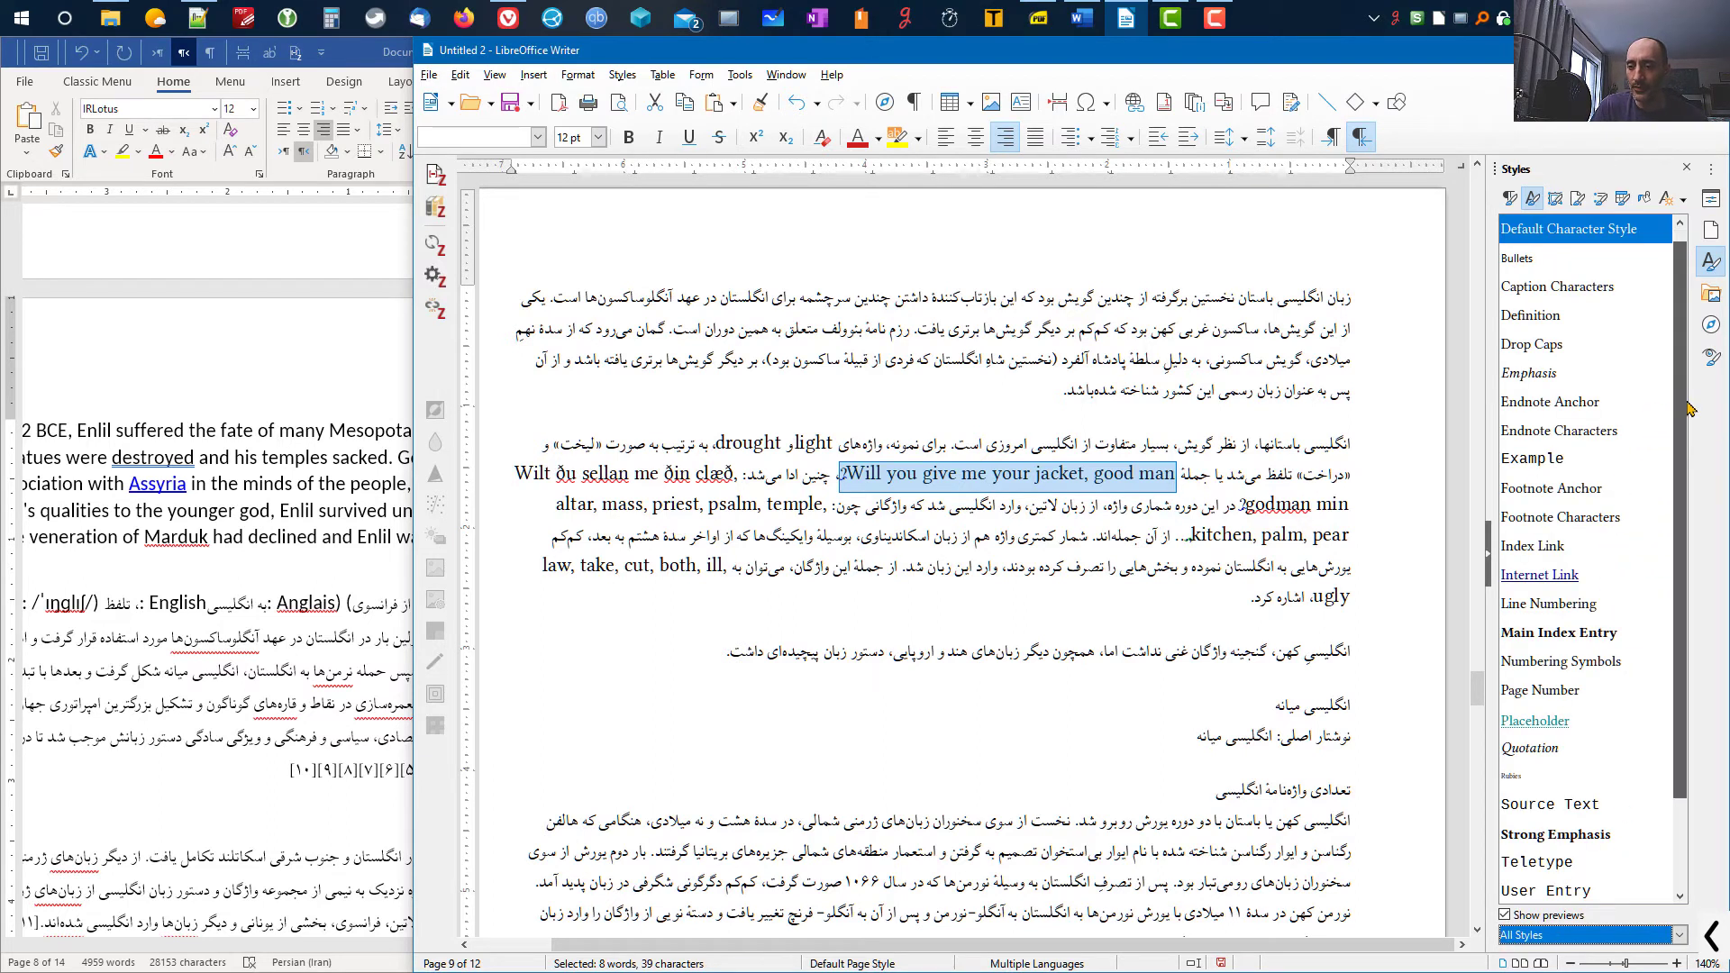
scroll(1680, 558, down, 2)
scroll(1692, 477, up, 1)
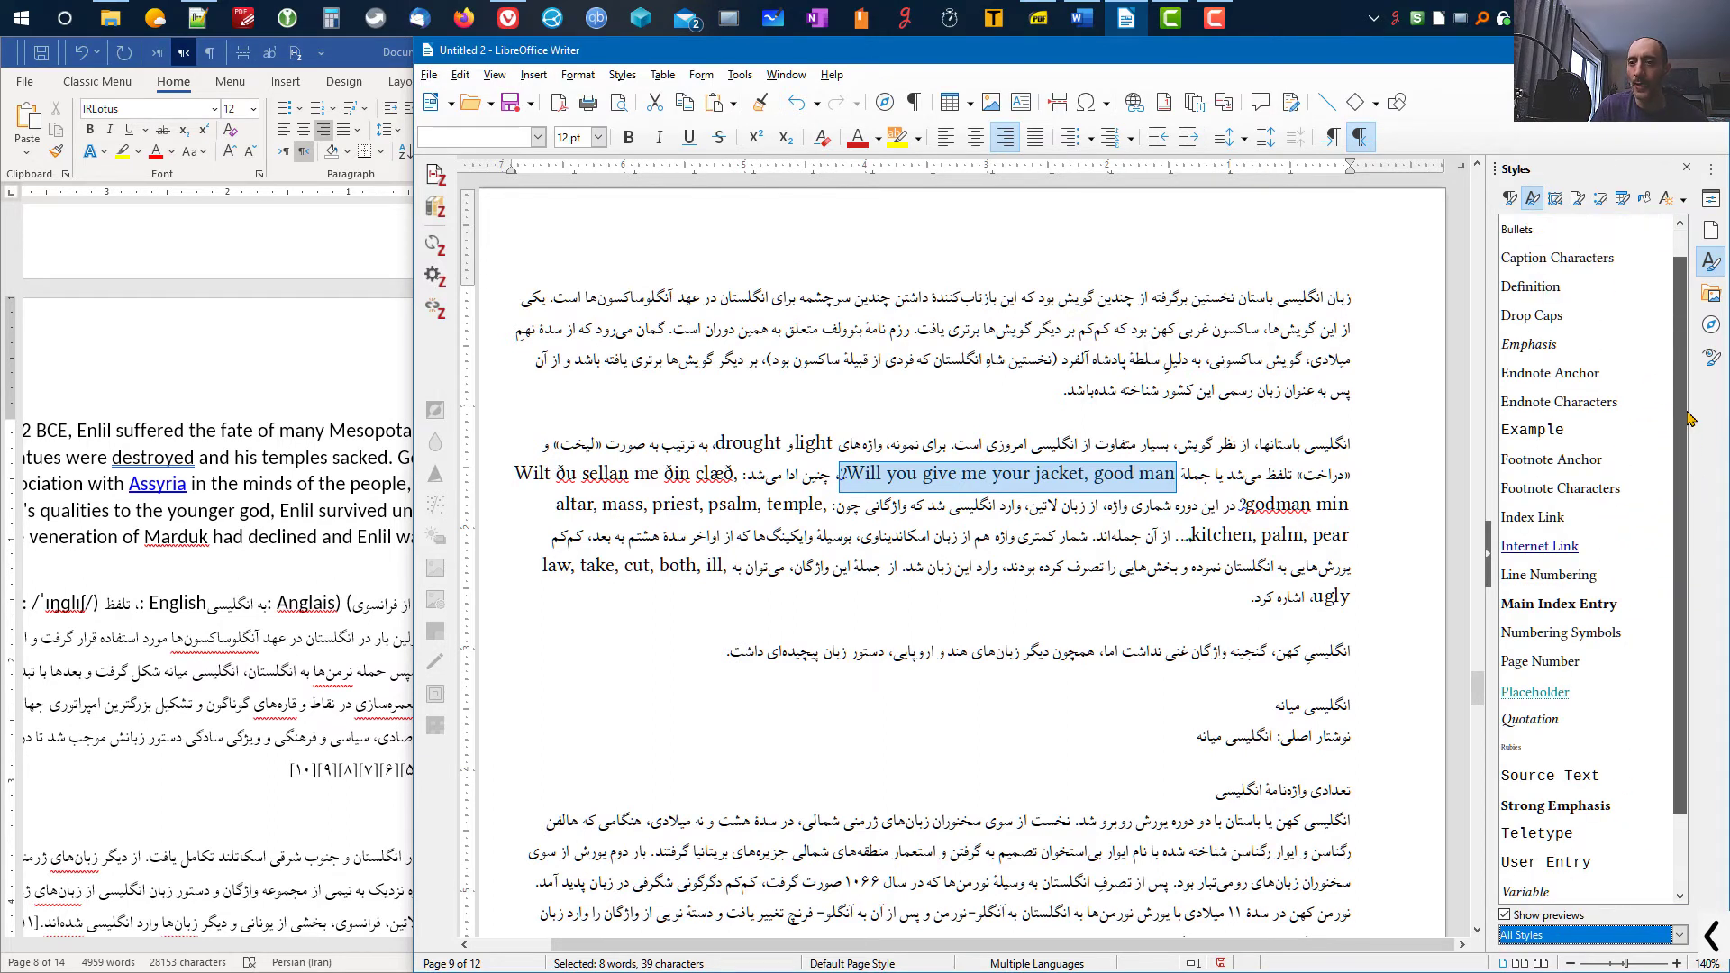
click(1681, 200)
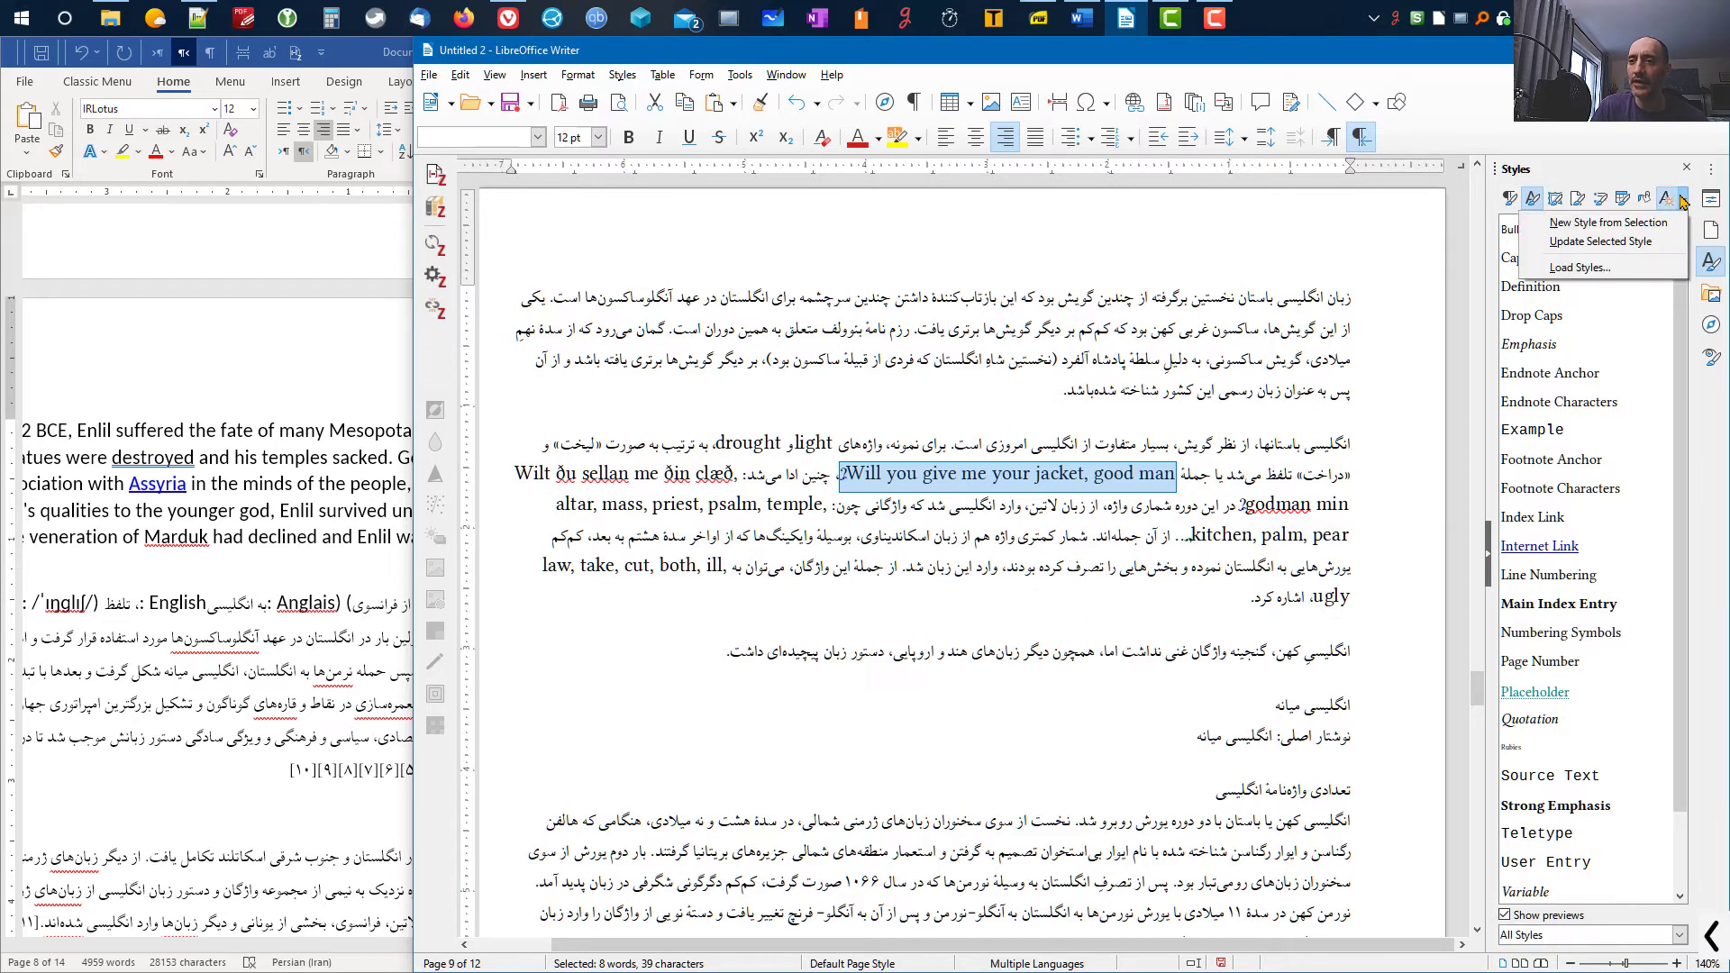
click(1627, 225)
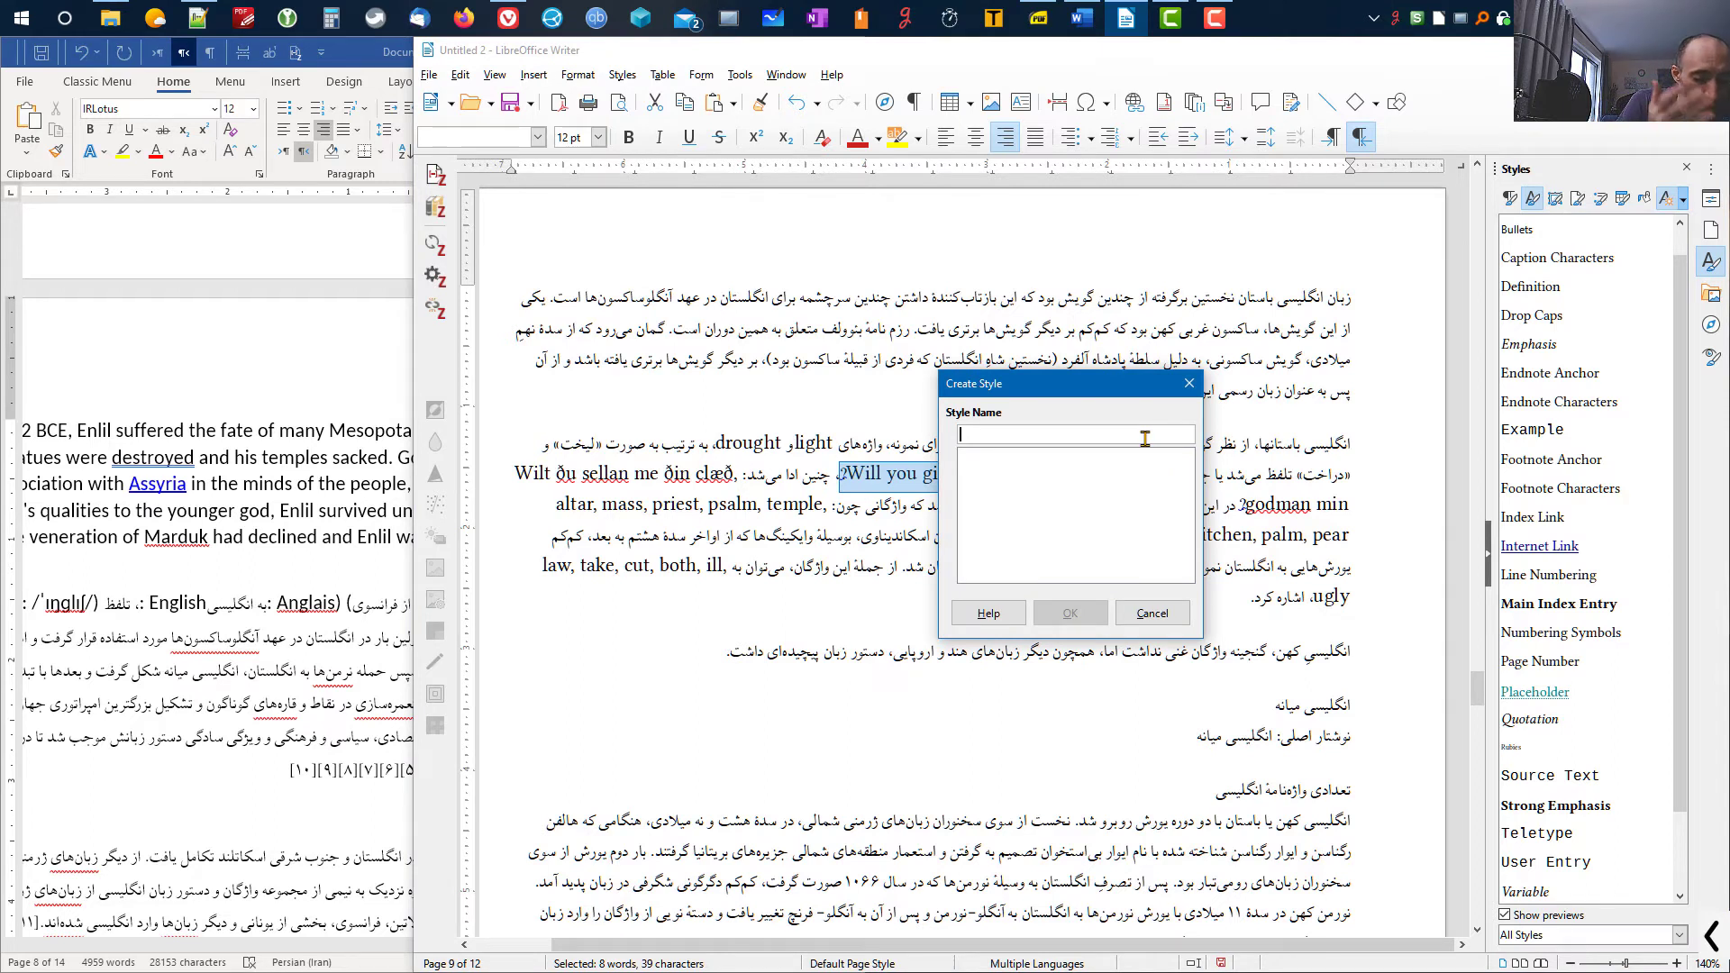
text(gد)
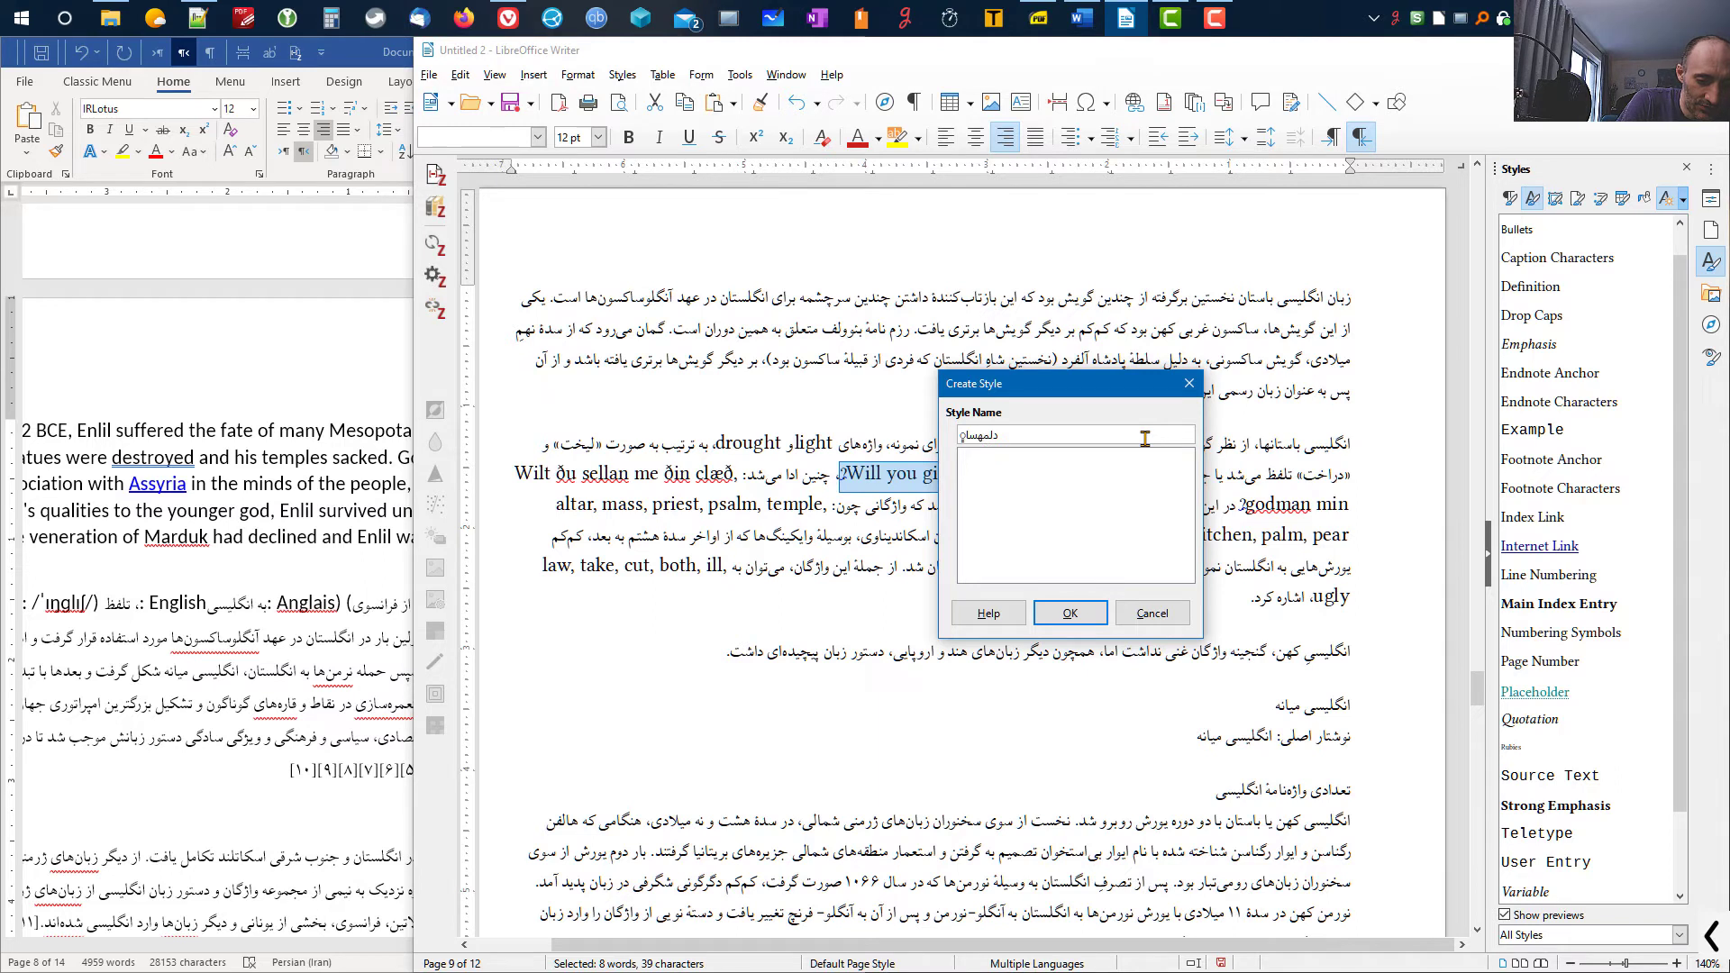
text(لمهسا ص)
key(BackSpace)
text(هد \ثقسهشد)
key(BackSpace)
key(BackSpace)
key(BackSpace)
key(BackSpace)
key(BackSpace)
key(BackSpace)
key(BackSpace)
key(BackSpace)
key(BackSpace)
key(BackSpace)
key(BackSpace)
key(BackSpace)
key(BackSpace)
key(BackSpace)
key(BackSpace)
key(BackSpace)
key(BackSpace)
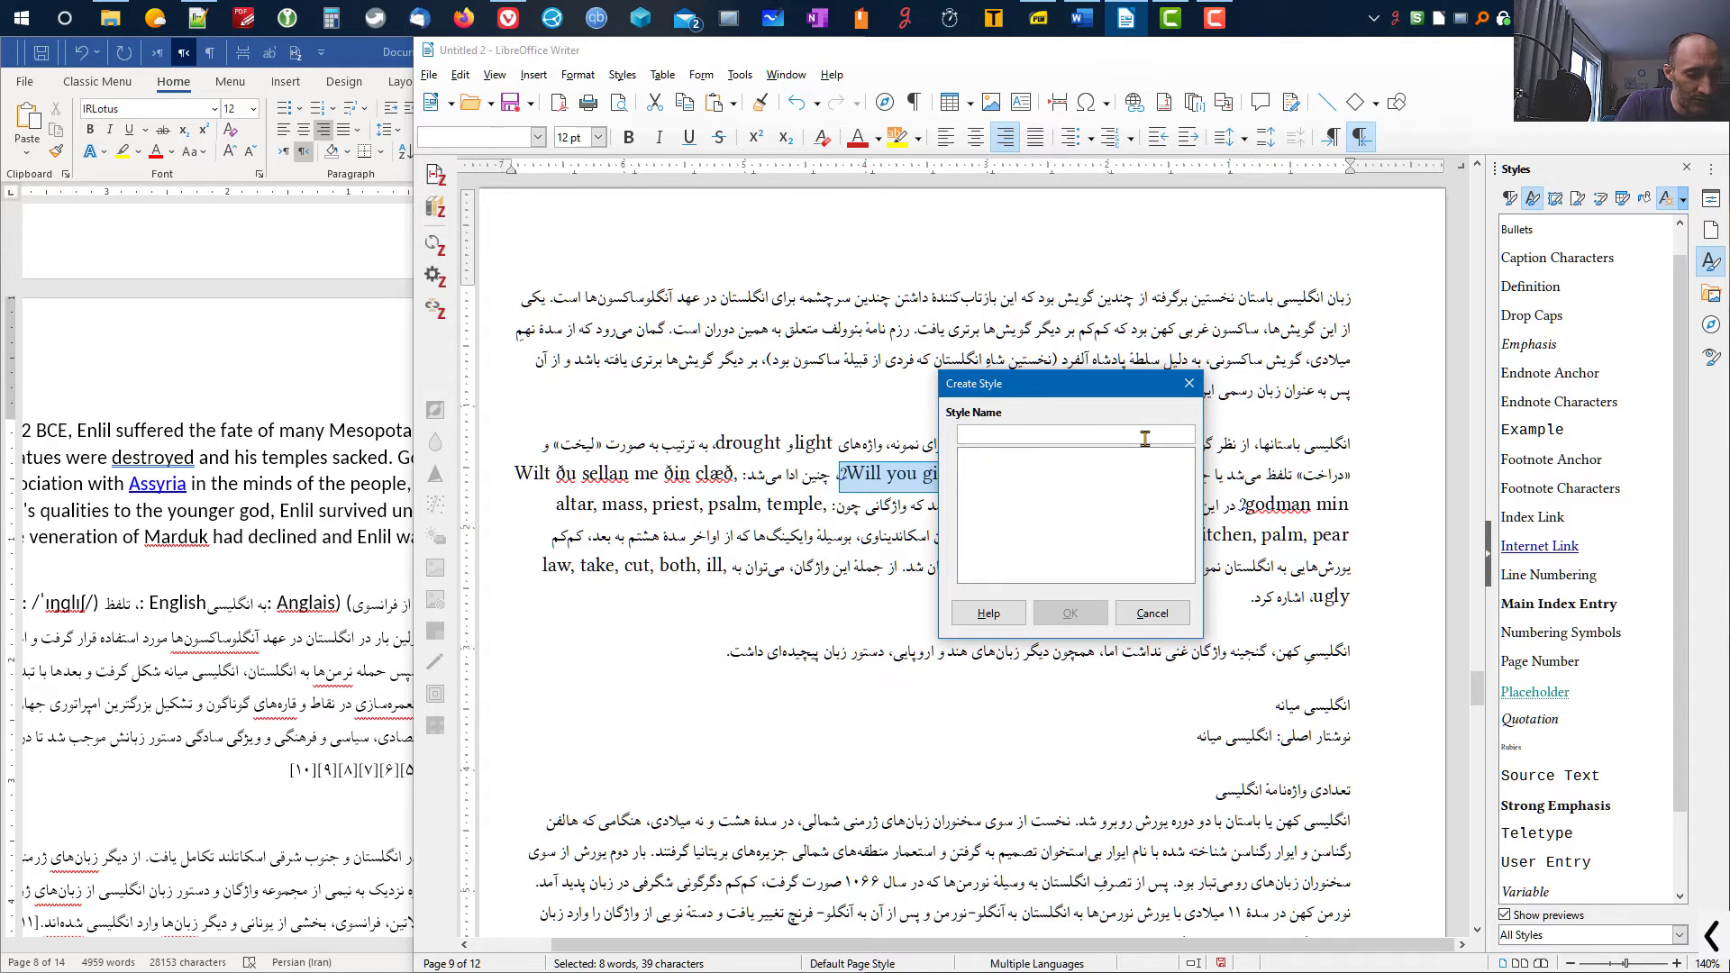
- Name the new character style Eng2Per and create it
text(En)
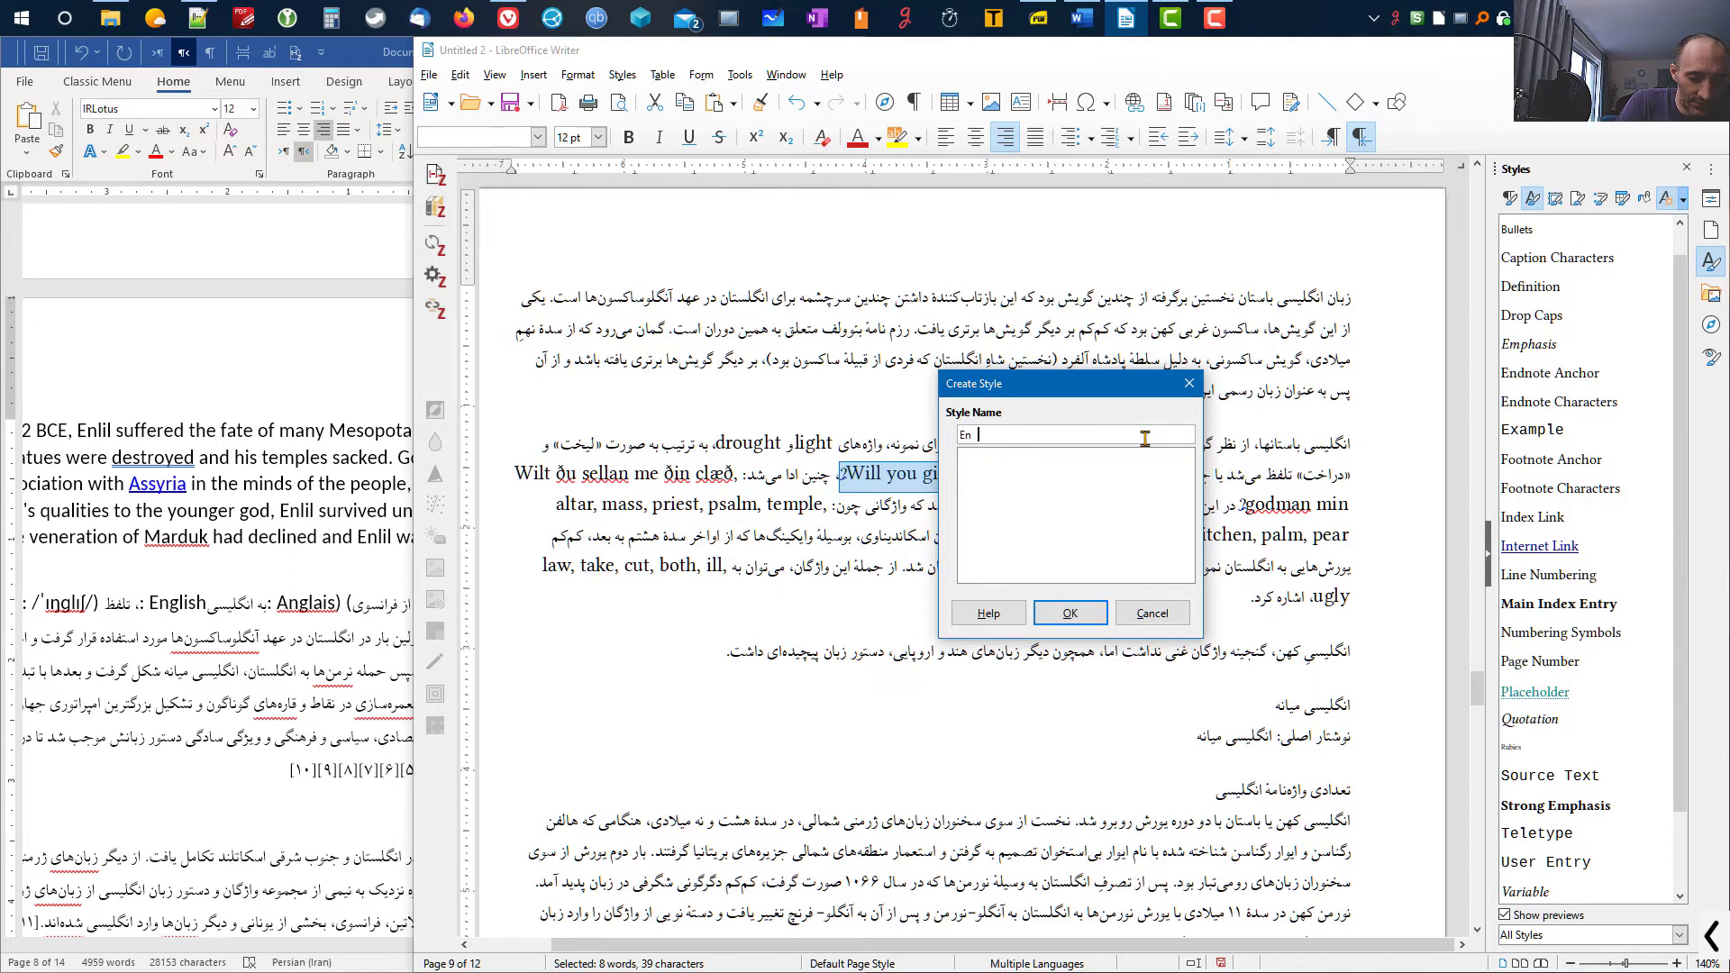
text(g2Per)
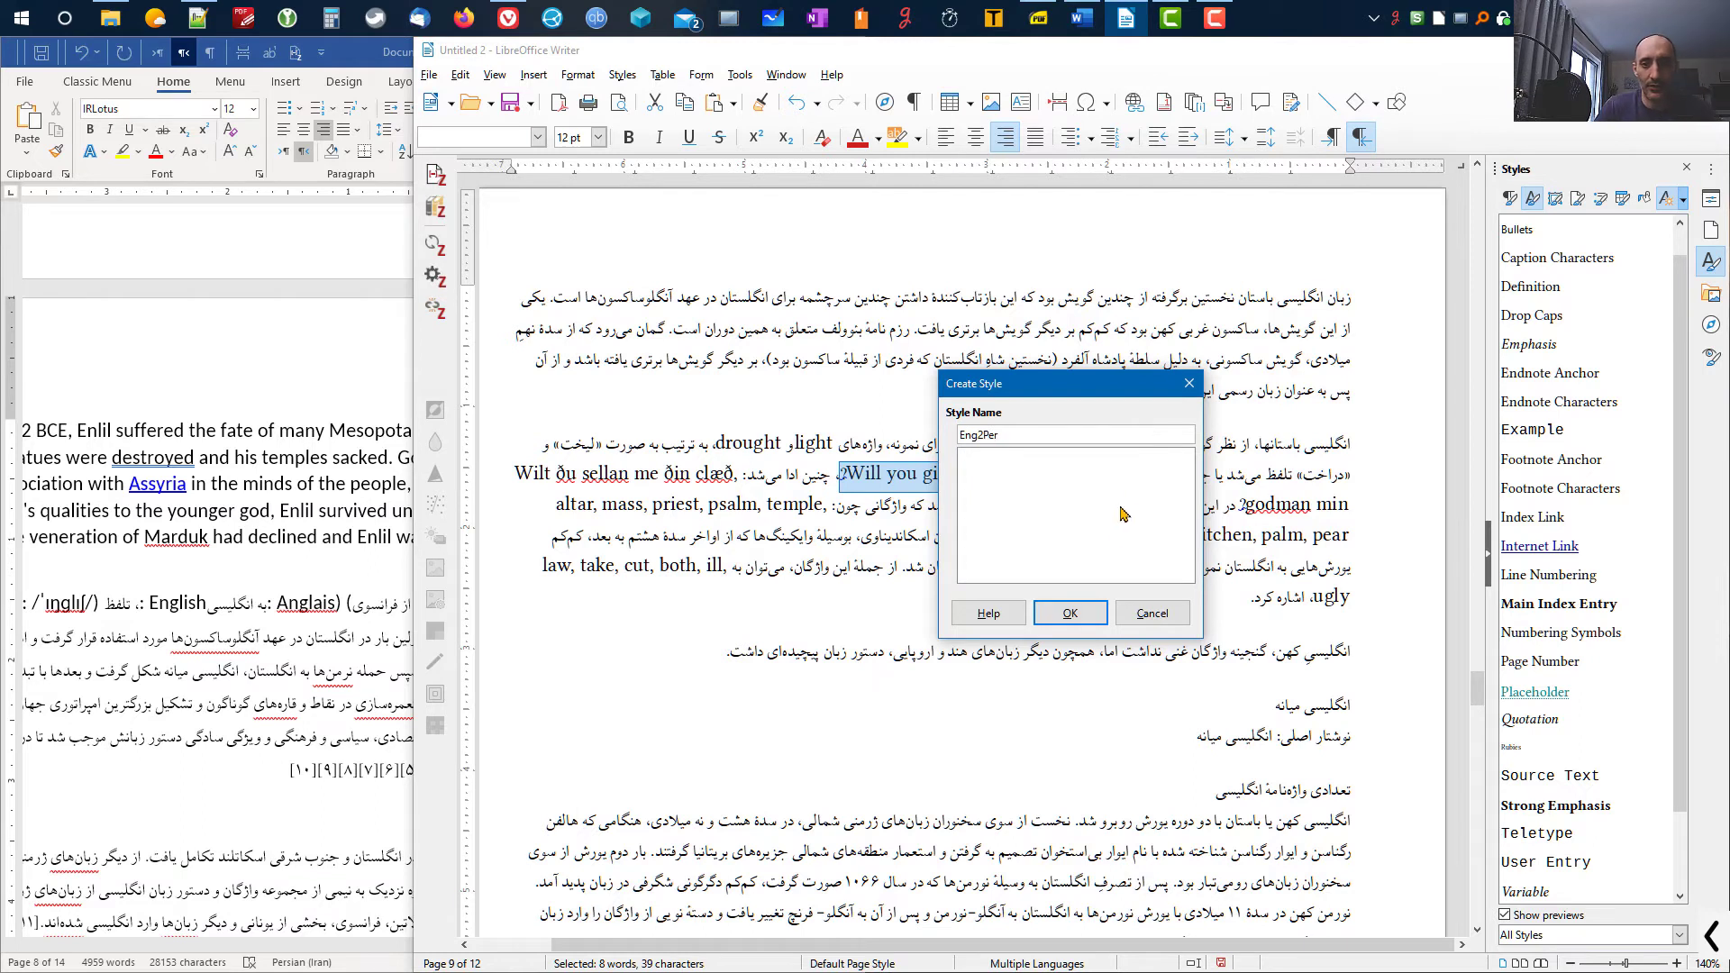
click(1081, 613)
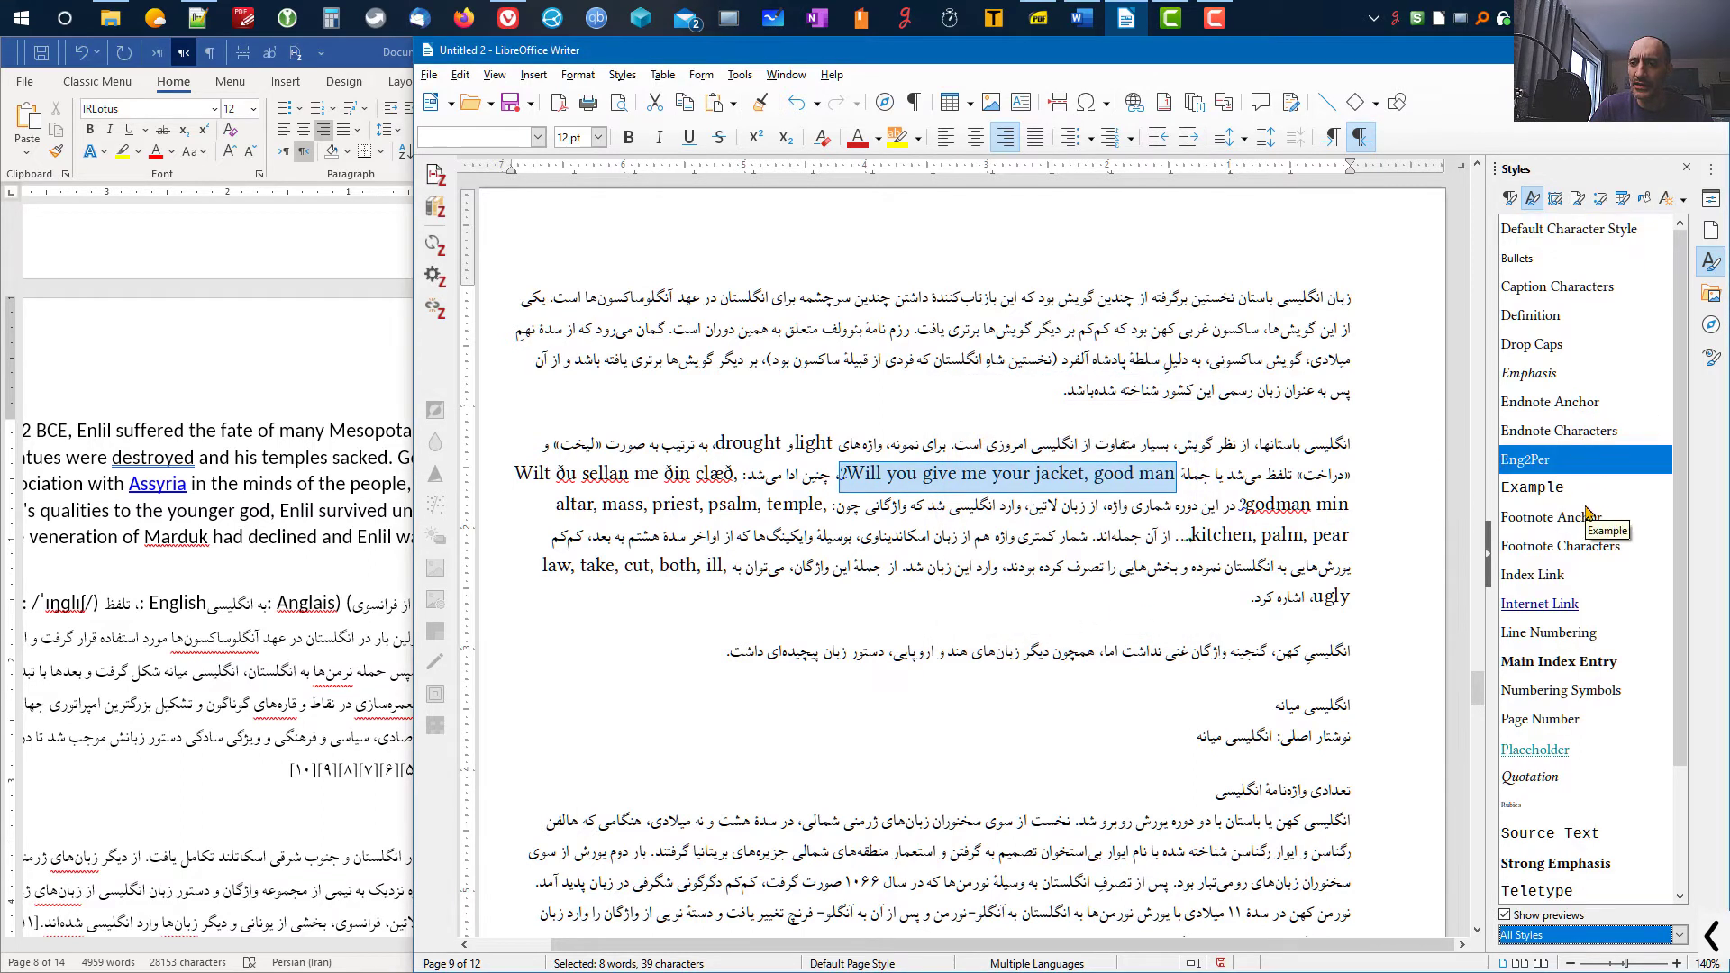
- Examine the Eng2Per style's organiser, font, font effects, position, highlighting and border settings
right_click(1516, 457)
click(1543, 484)
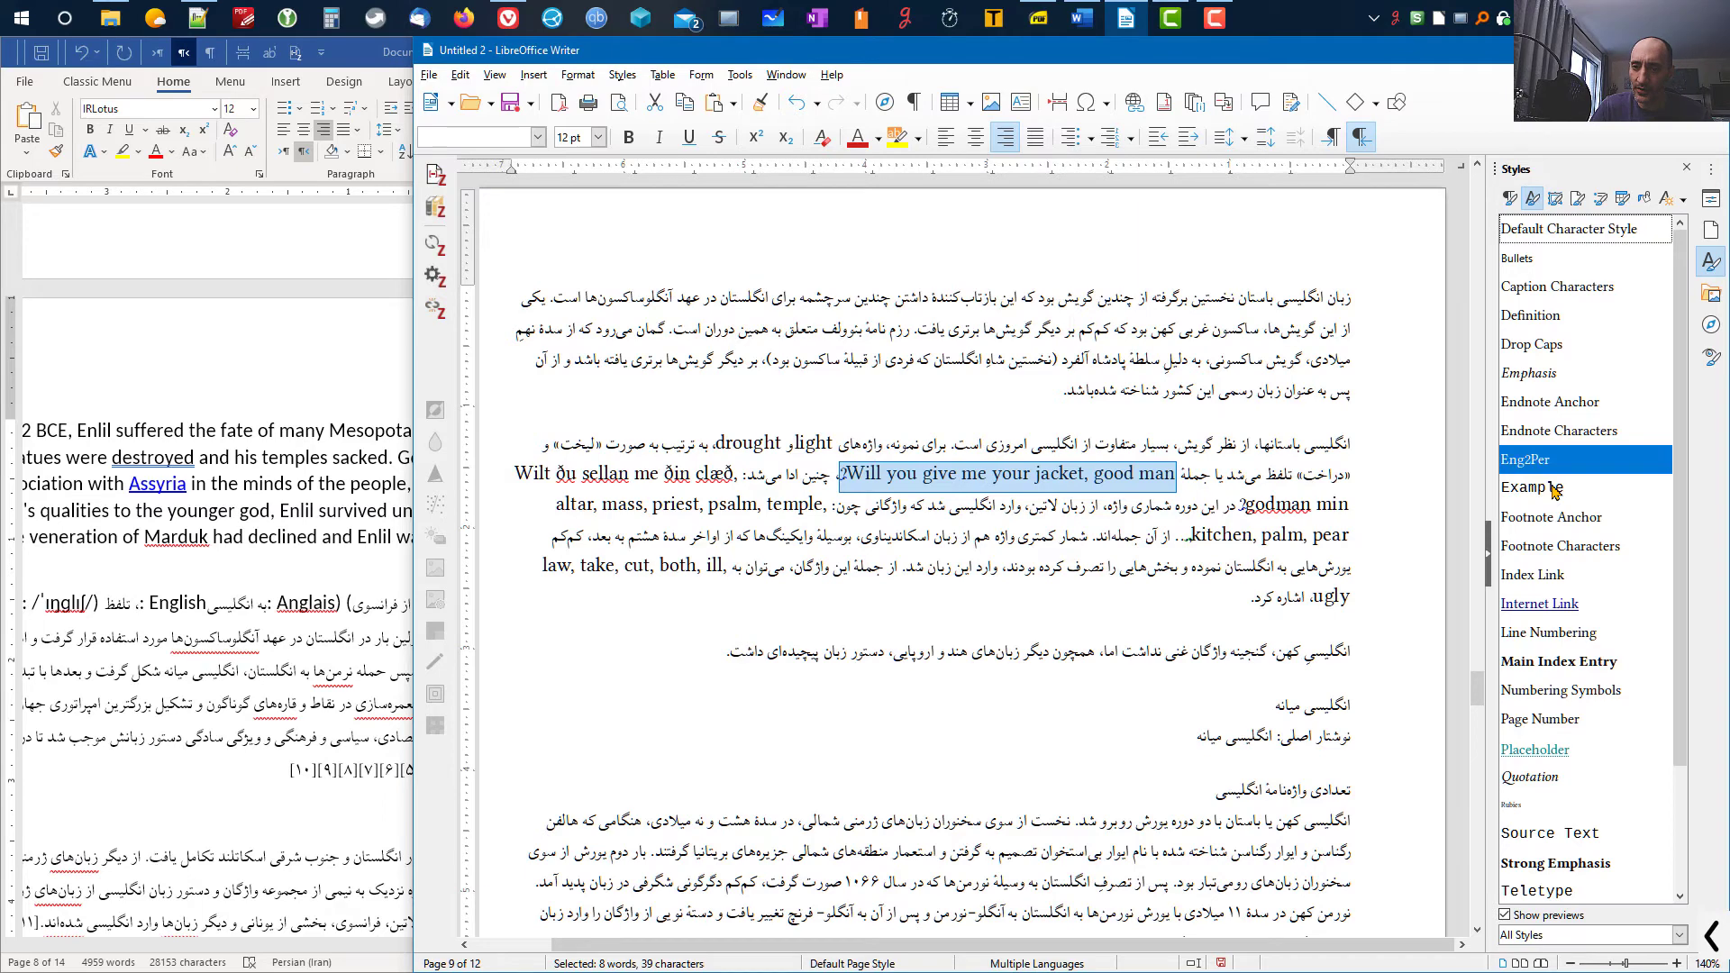
drag(990, 283, 368, 338)
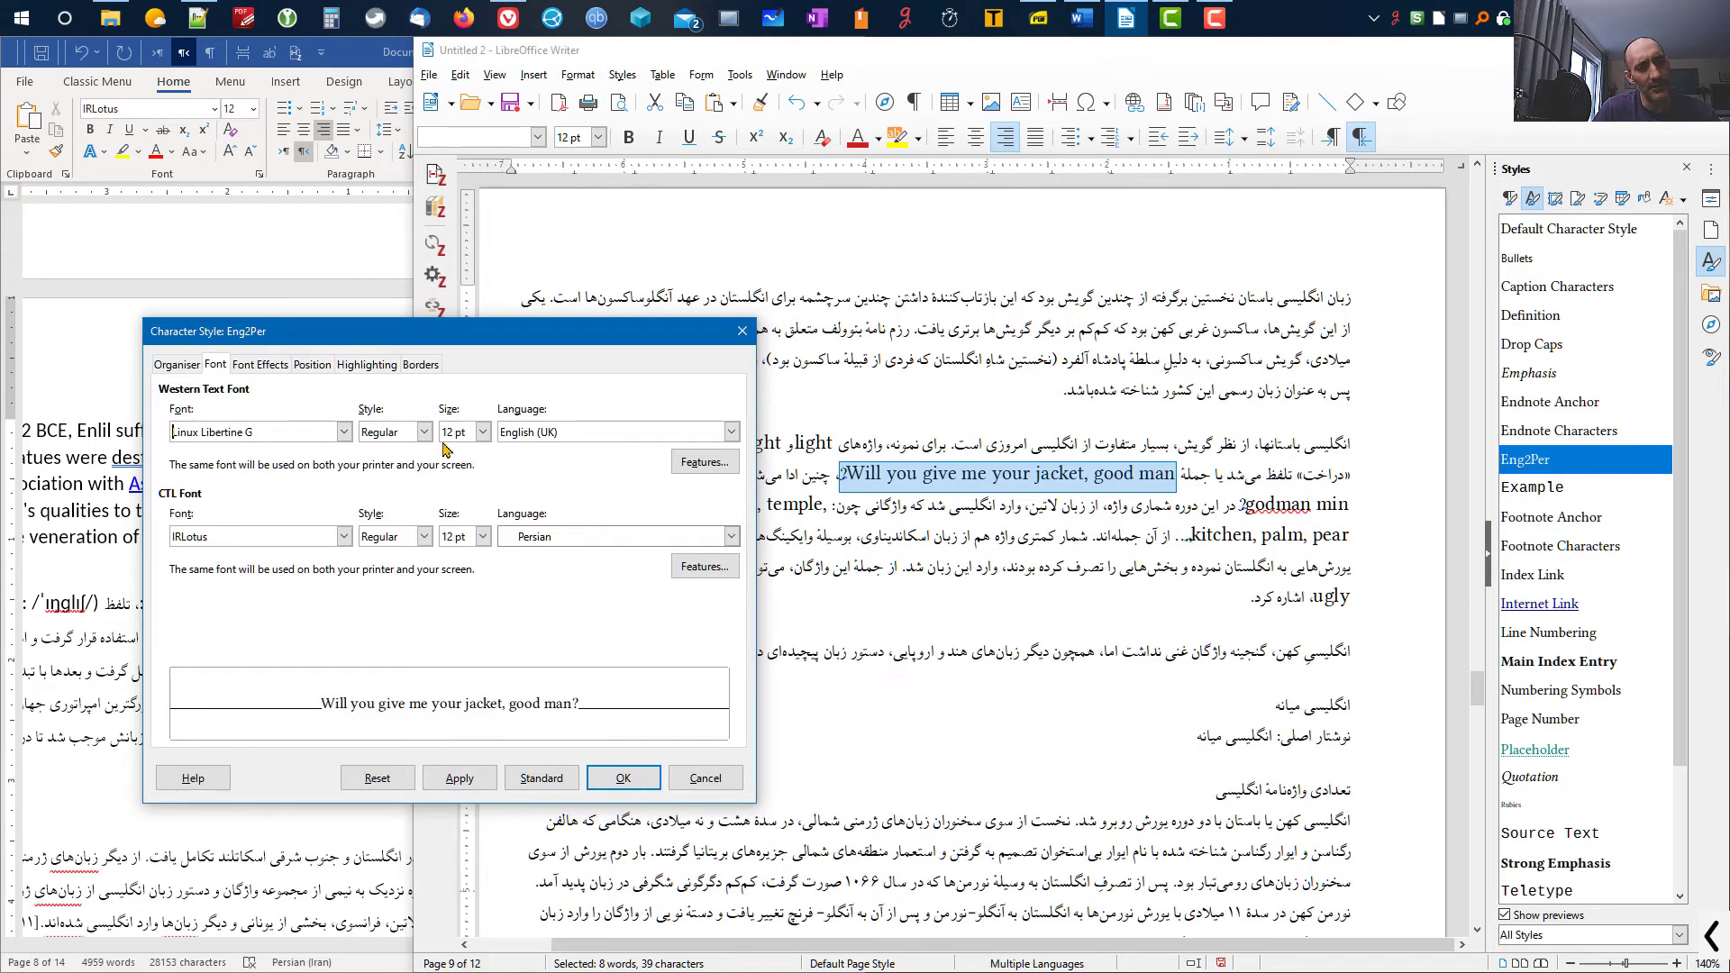
click(181, 368)
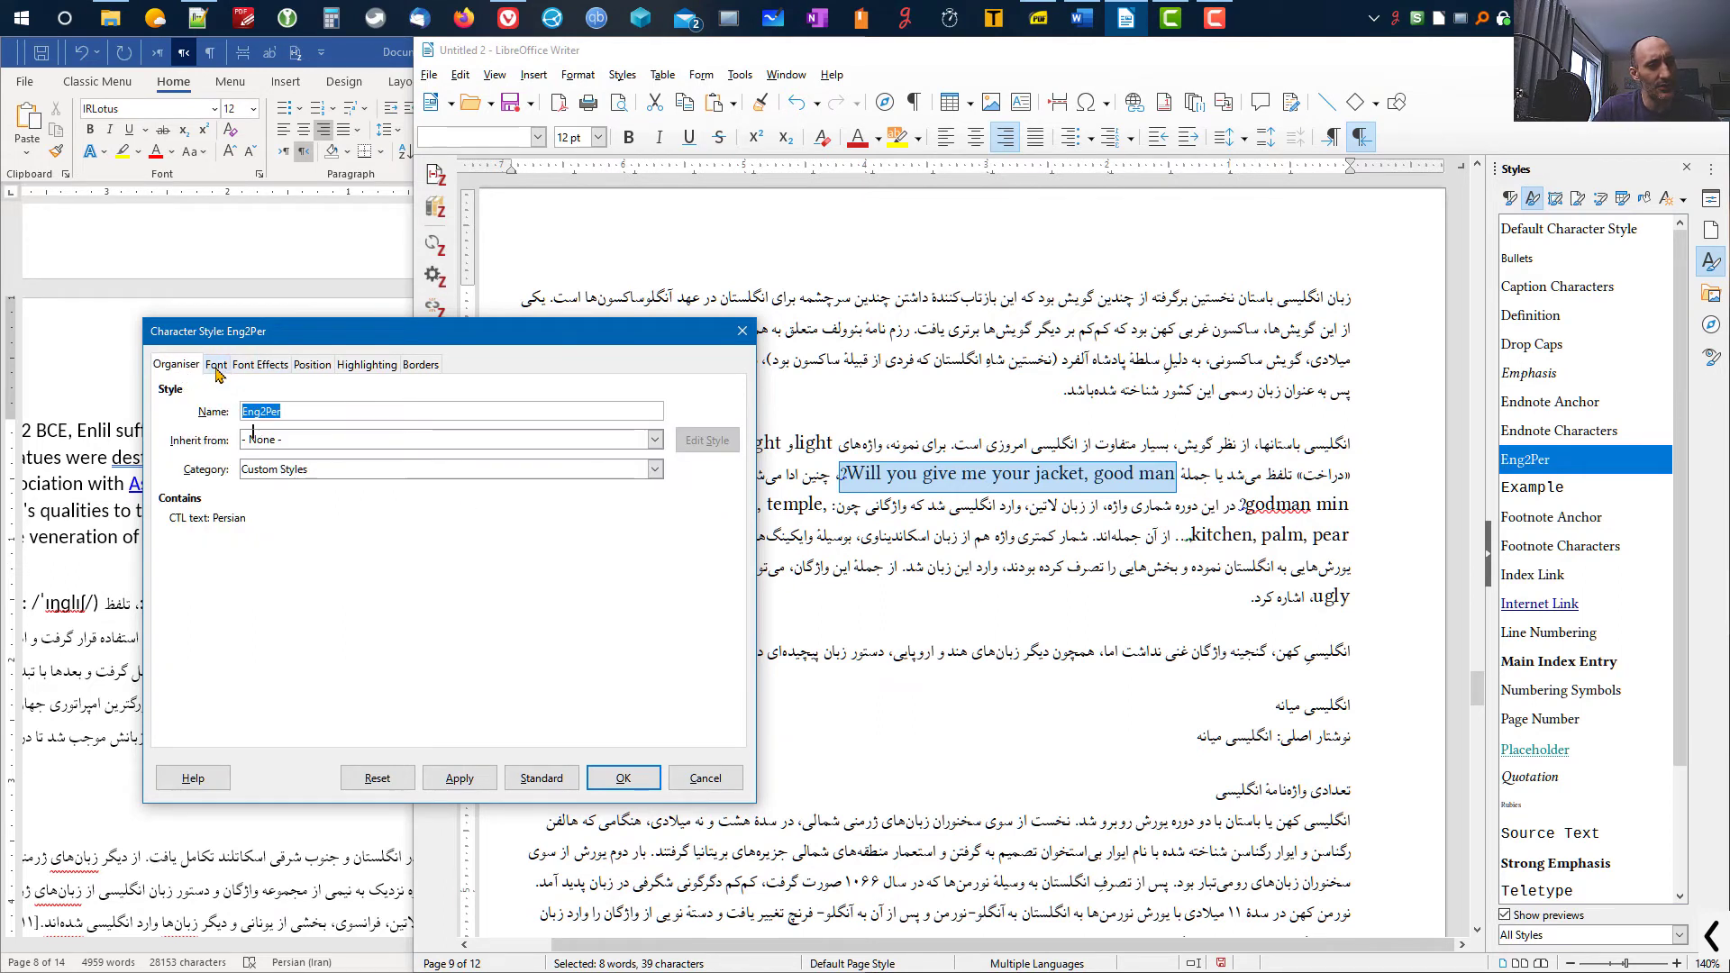
click(217, 365)
click(267, 366)
click(309, 370)
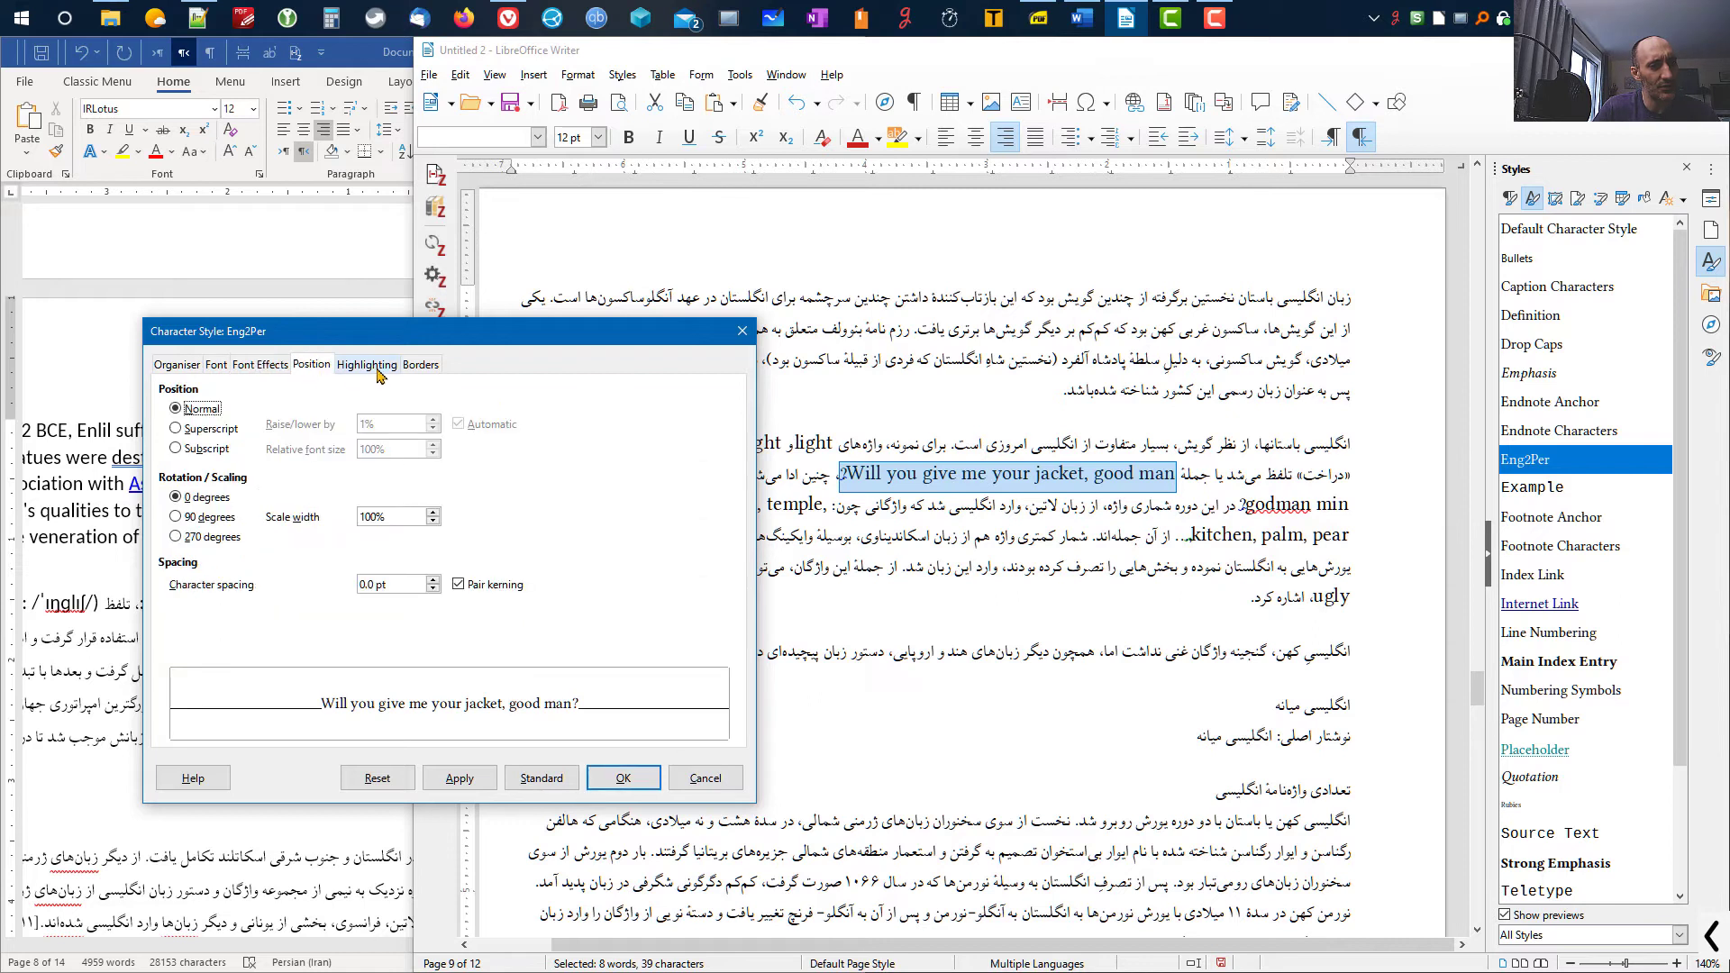
click(378, 372)
click(421, 370)
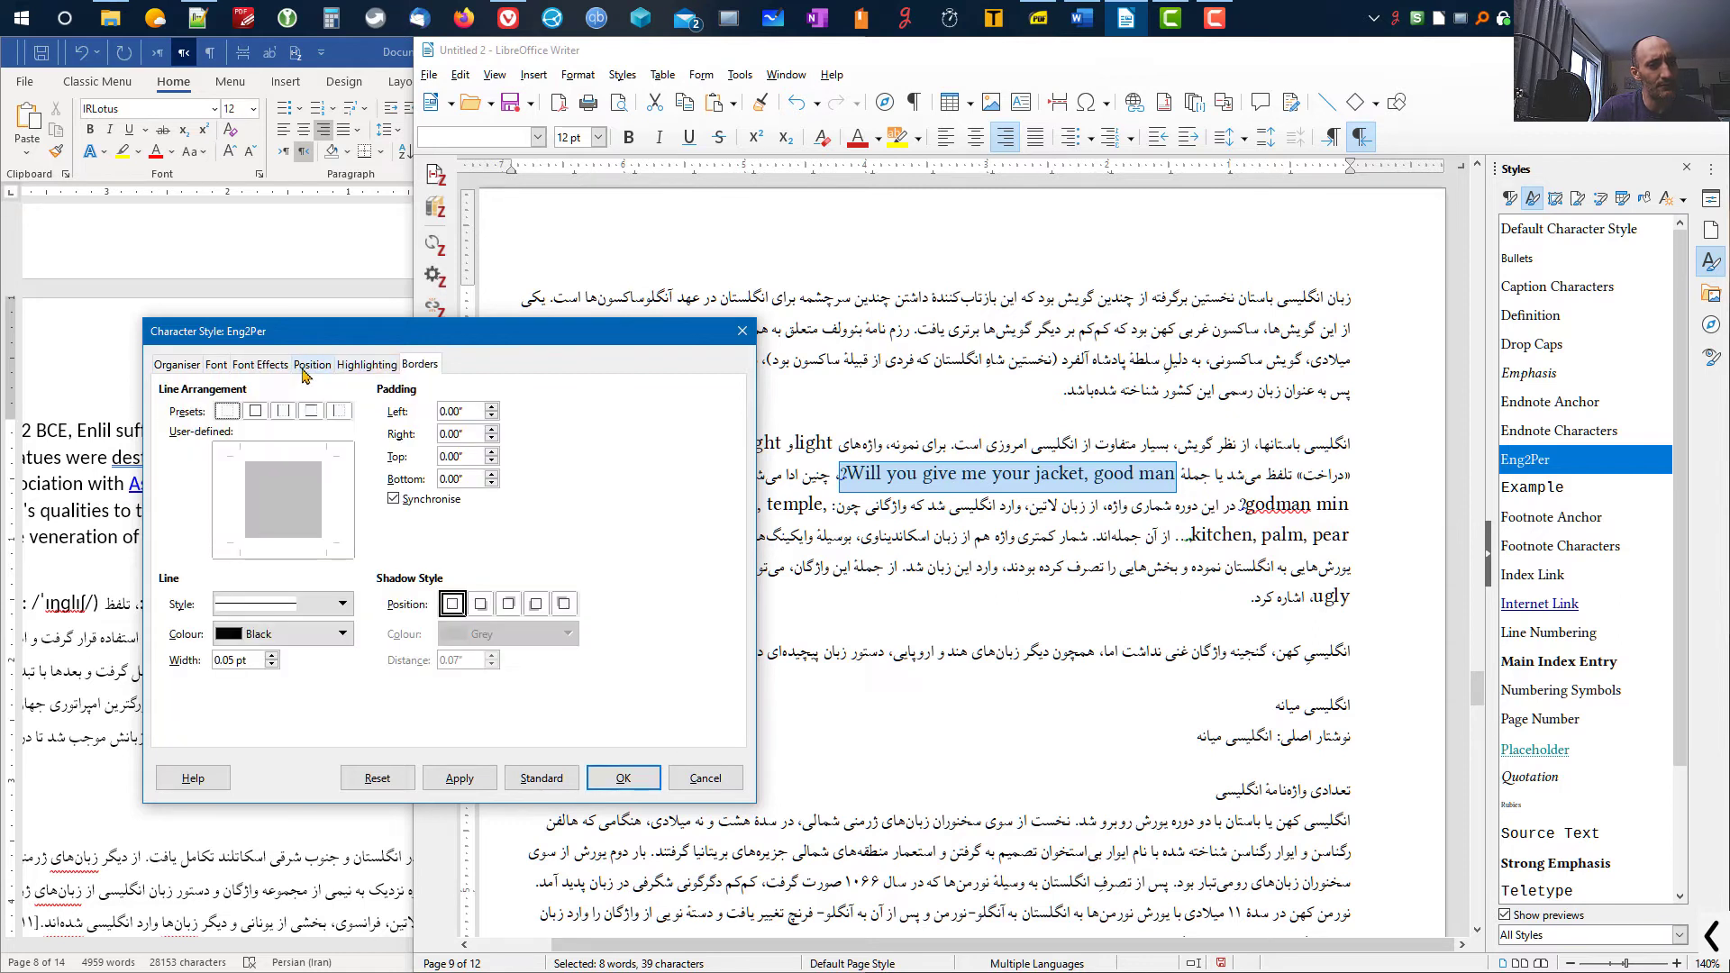
click(250, 370)
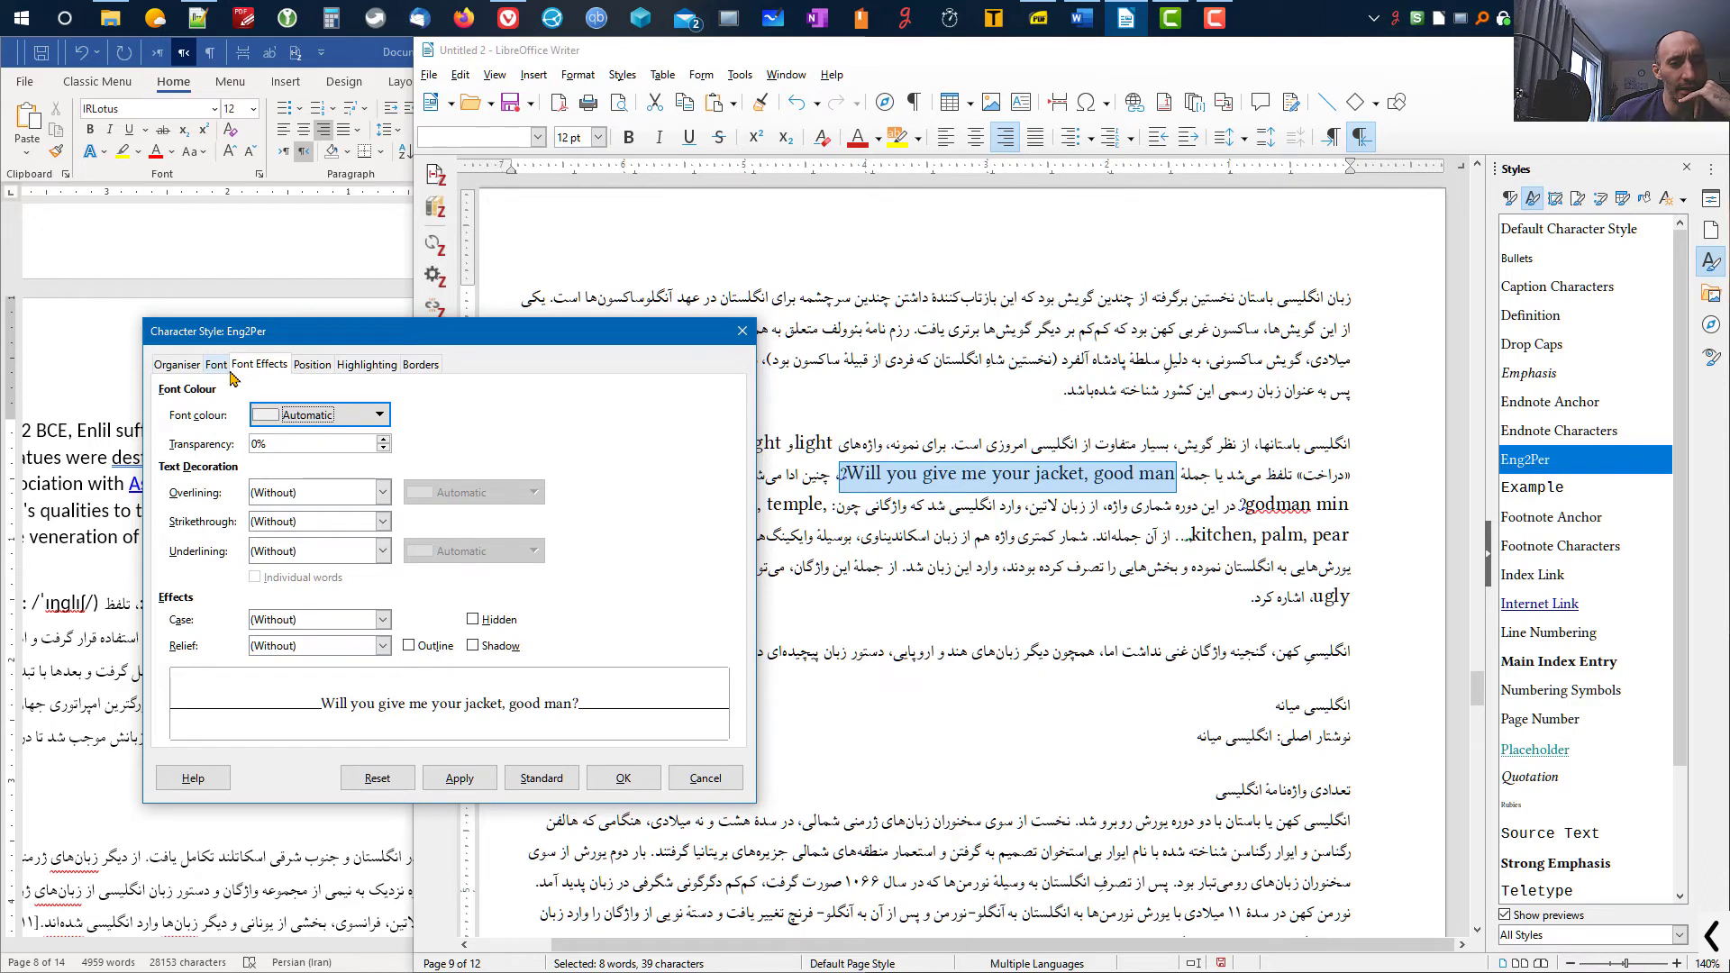
click(216, 366)
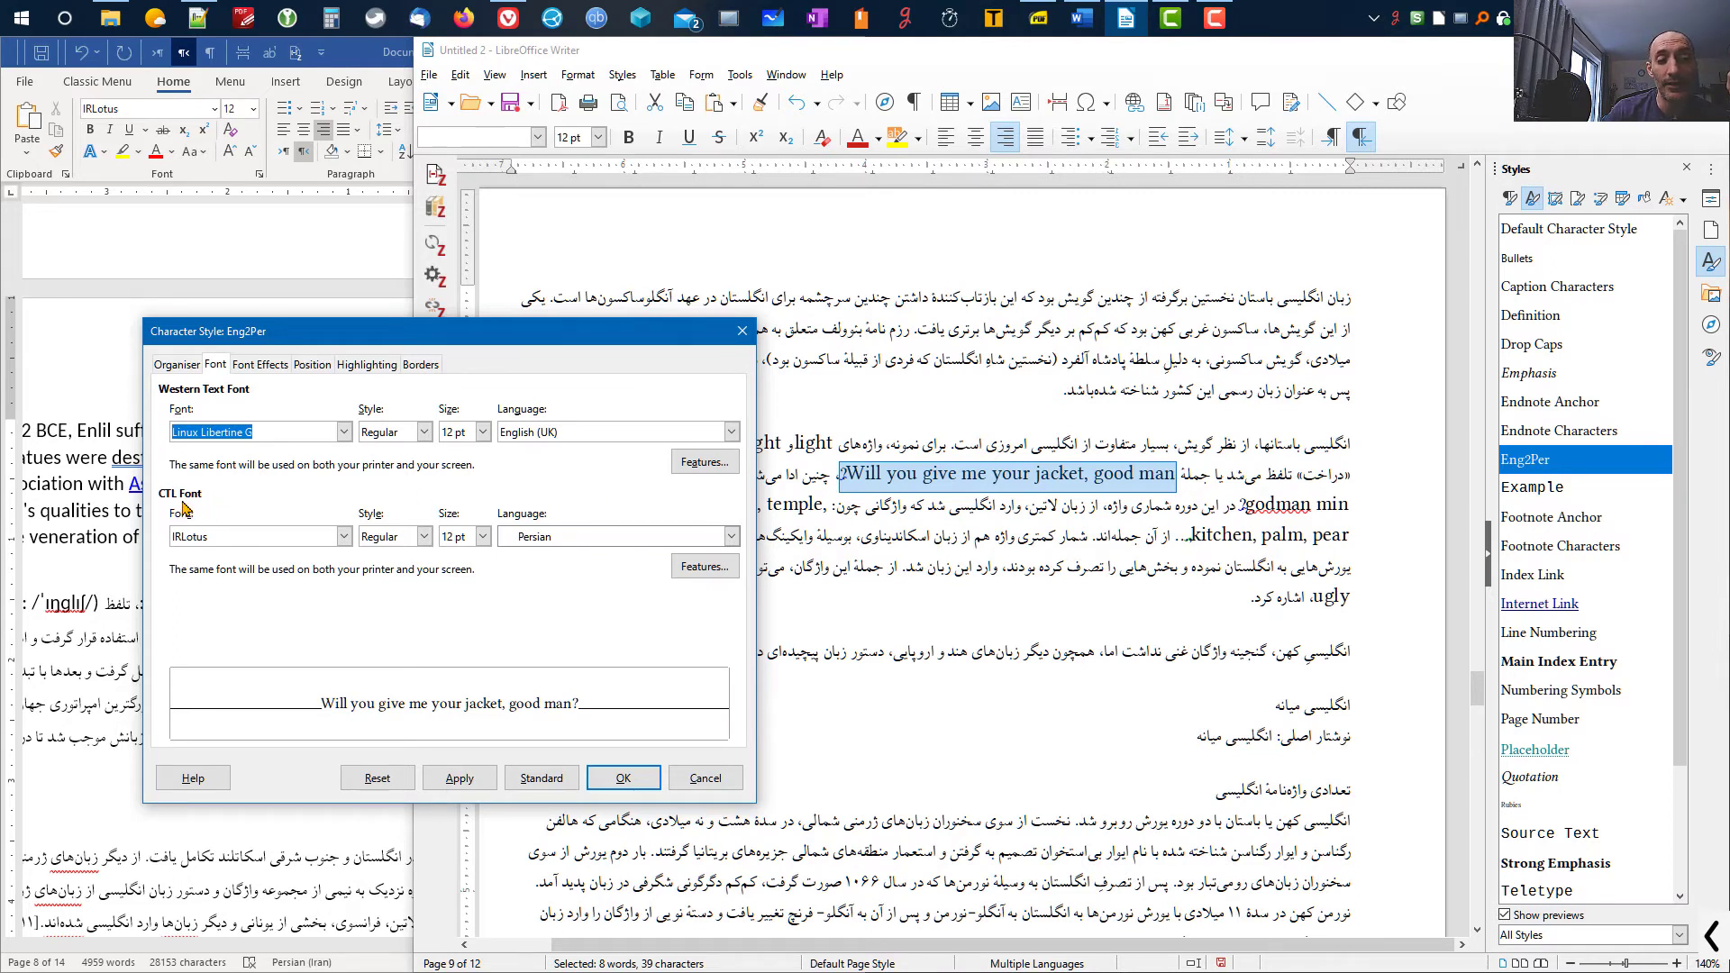
- Set the Eng2Per style's CTL font language to [None] and apply it
click(732, 538)
mouse_move(734, 860)
mouse_down()
mouse_move(748, 752)
mouse_move(757, 782)
mouse_move(752, 577)
mouse_move(759, 879)
mouse_up()
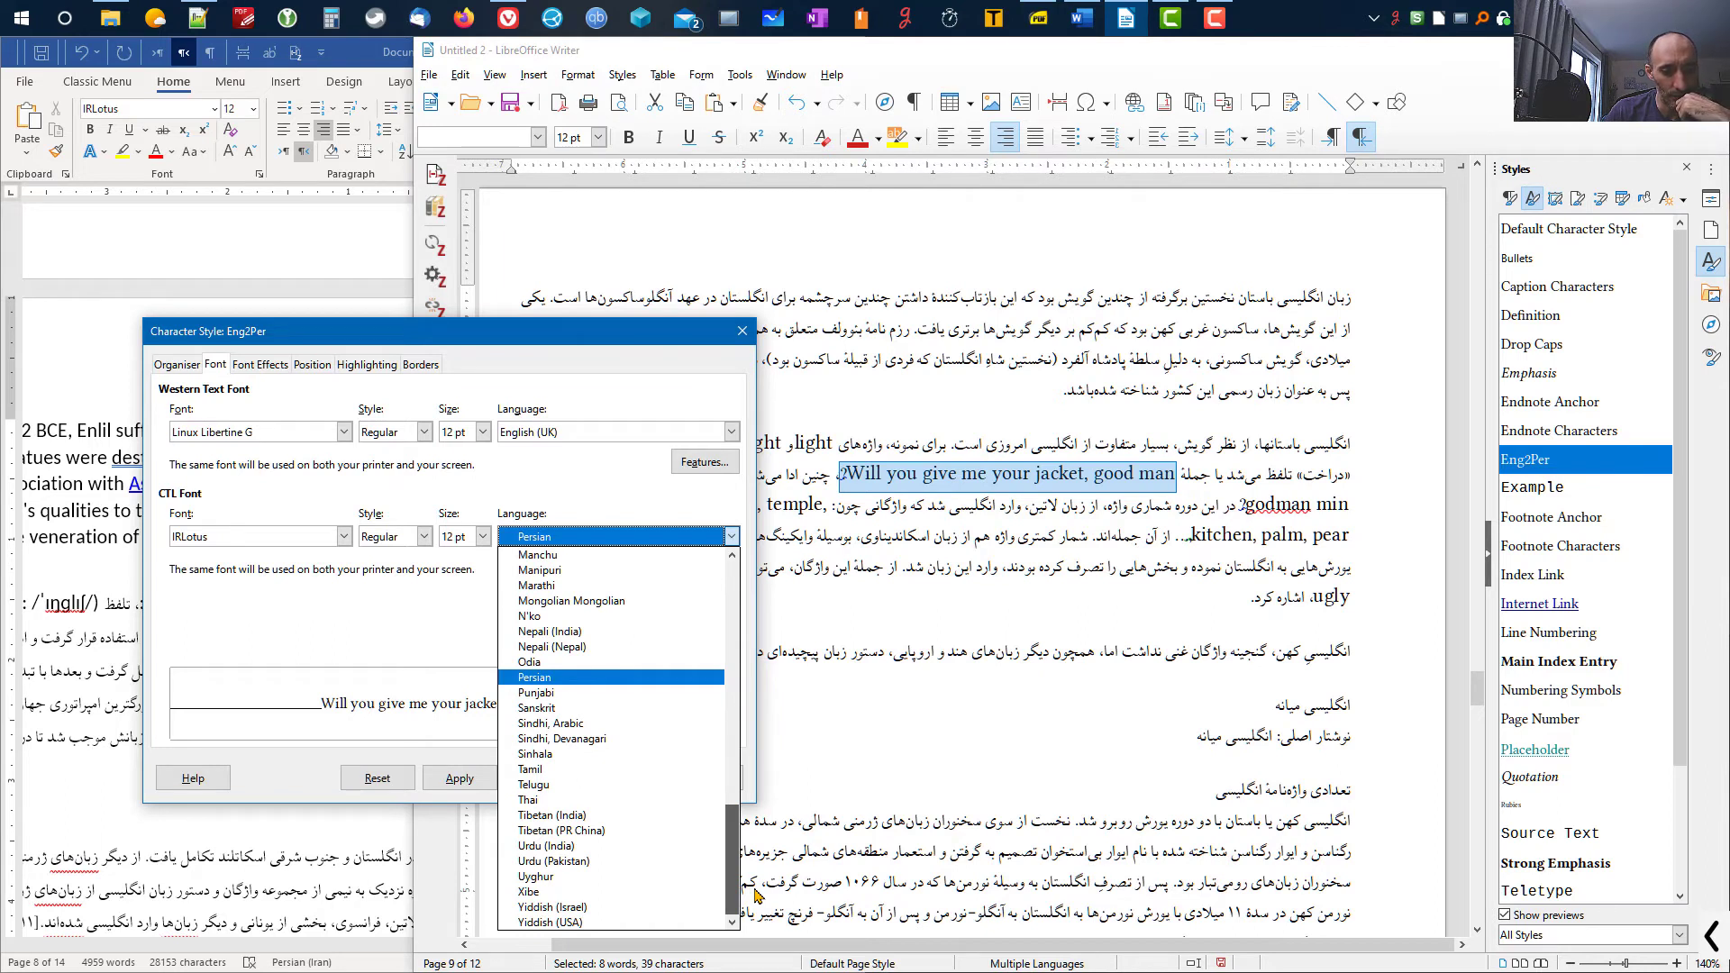
drag(755, 882, 743, 721)
drag(740, 661, 735, 587)
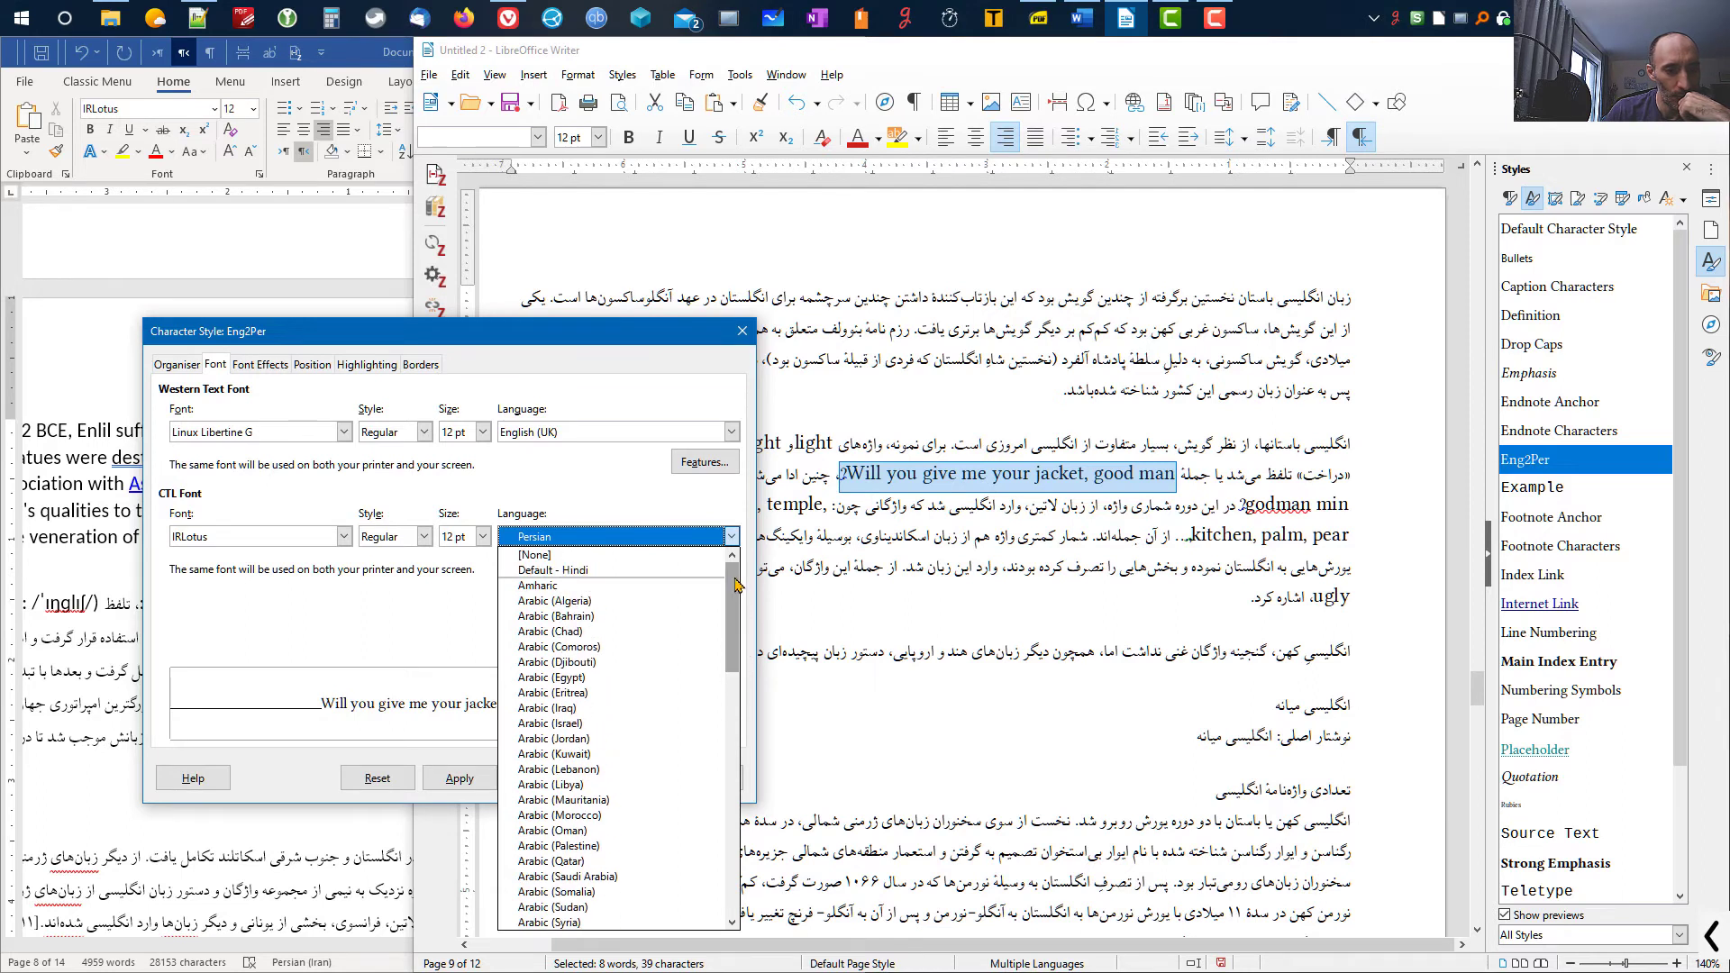
click(672, 555)
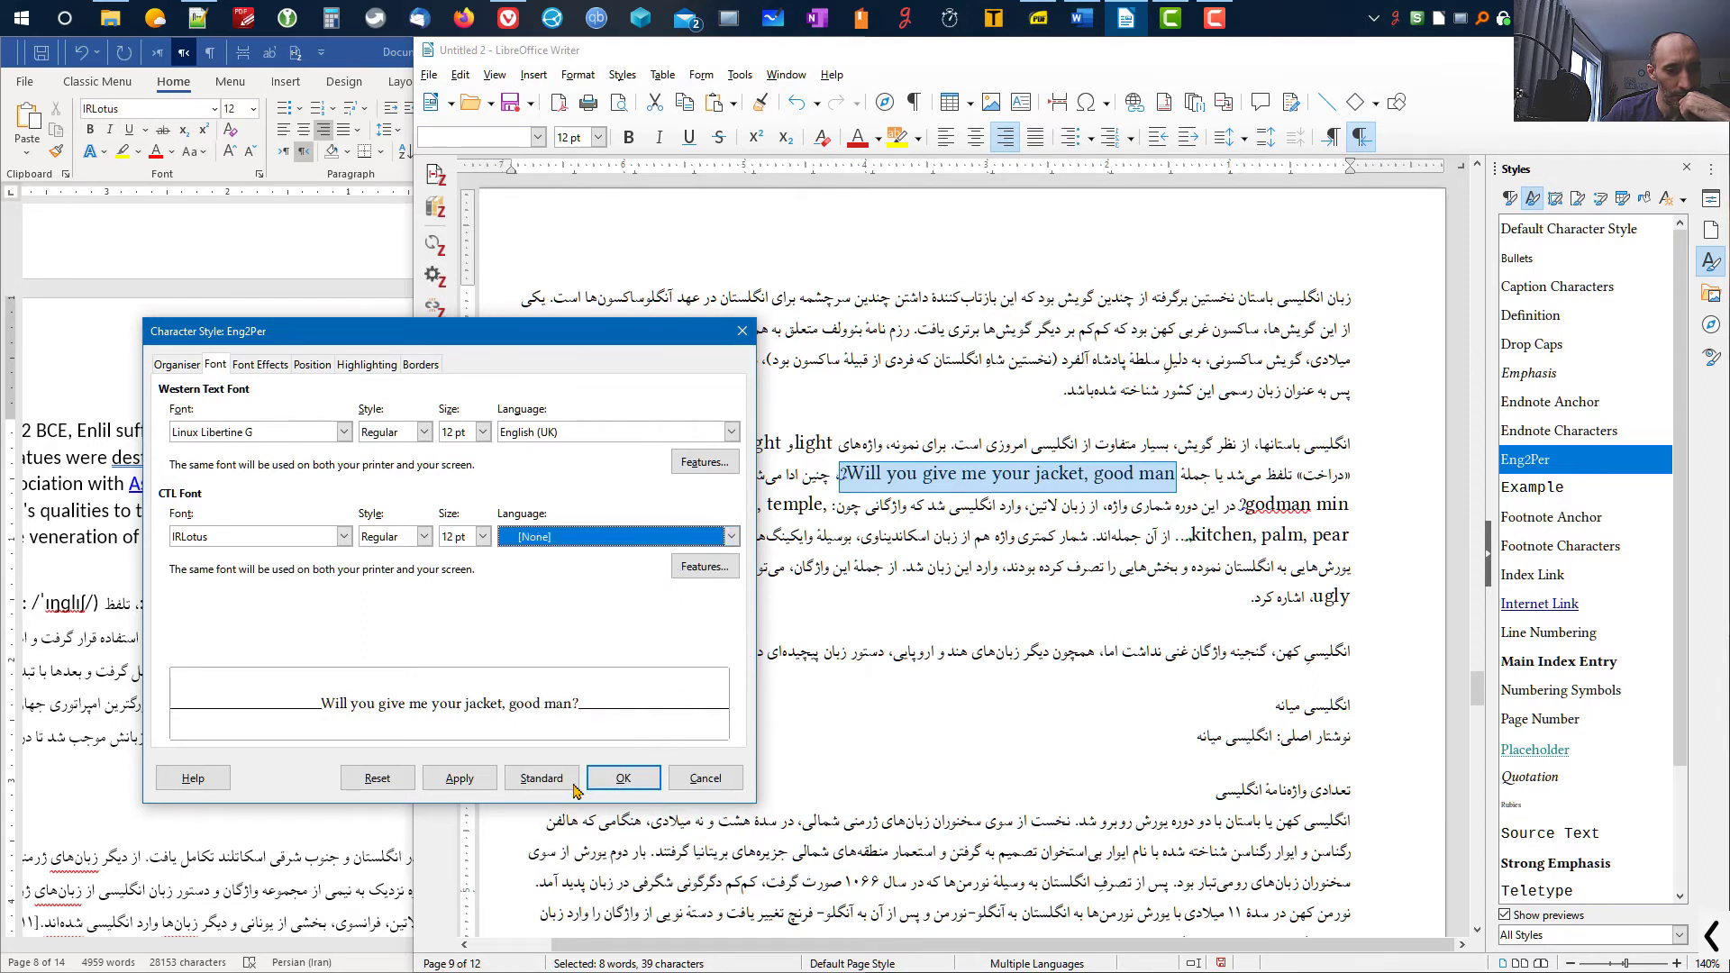
click(460, 781)
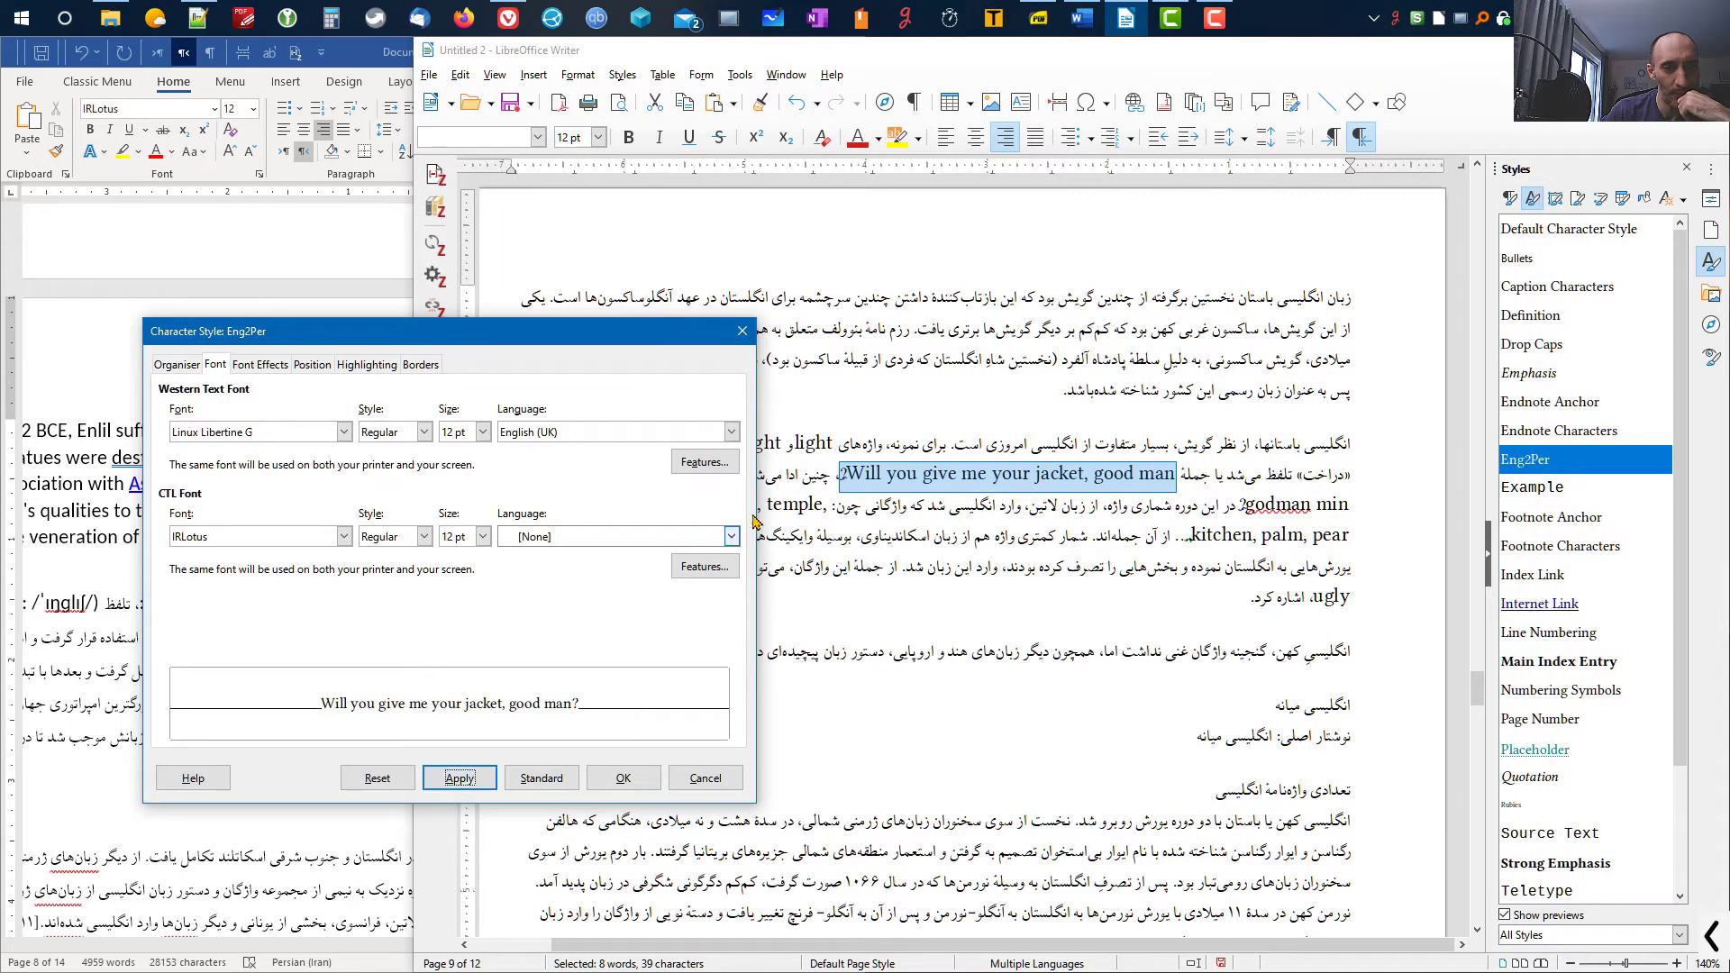
- Choose Persian as Eng2Per's CTL language, view the CTL font features, and close the style settings without accepting
click(732, 537)
drag(734, 599, 737, 831)
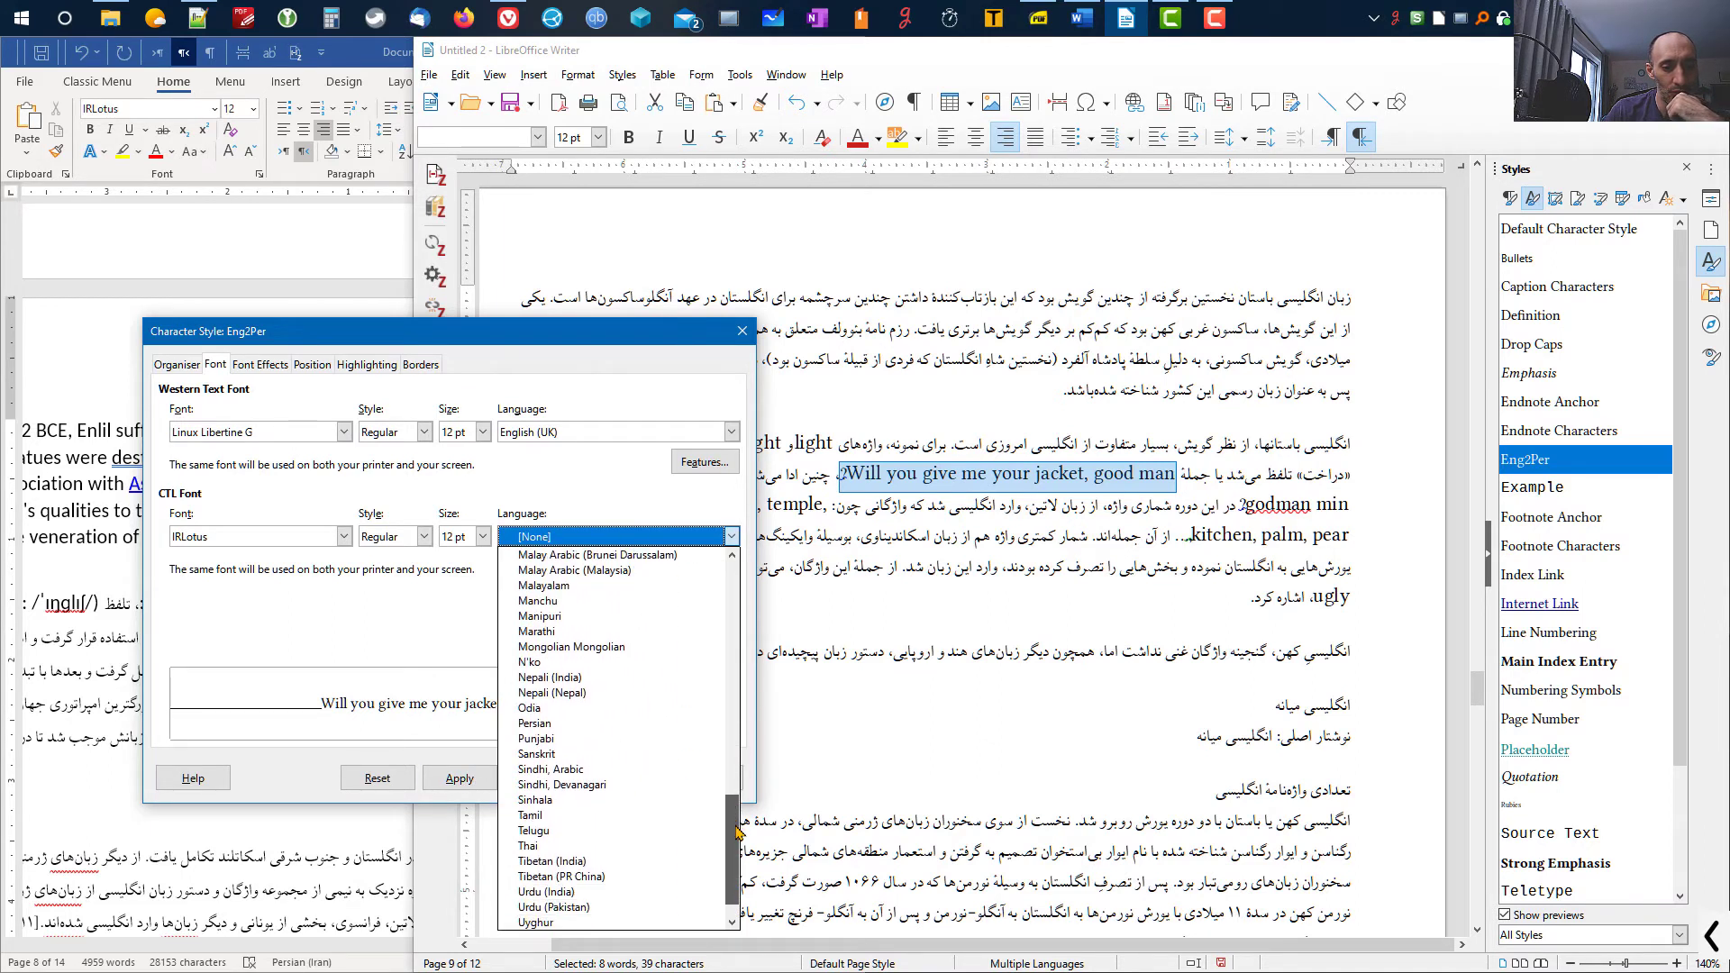
click(534, 724)
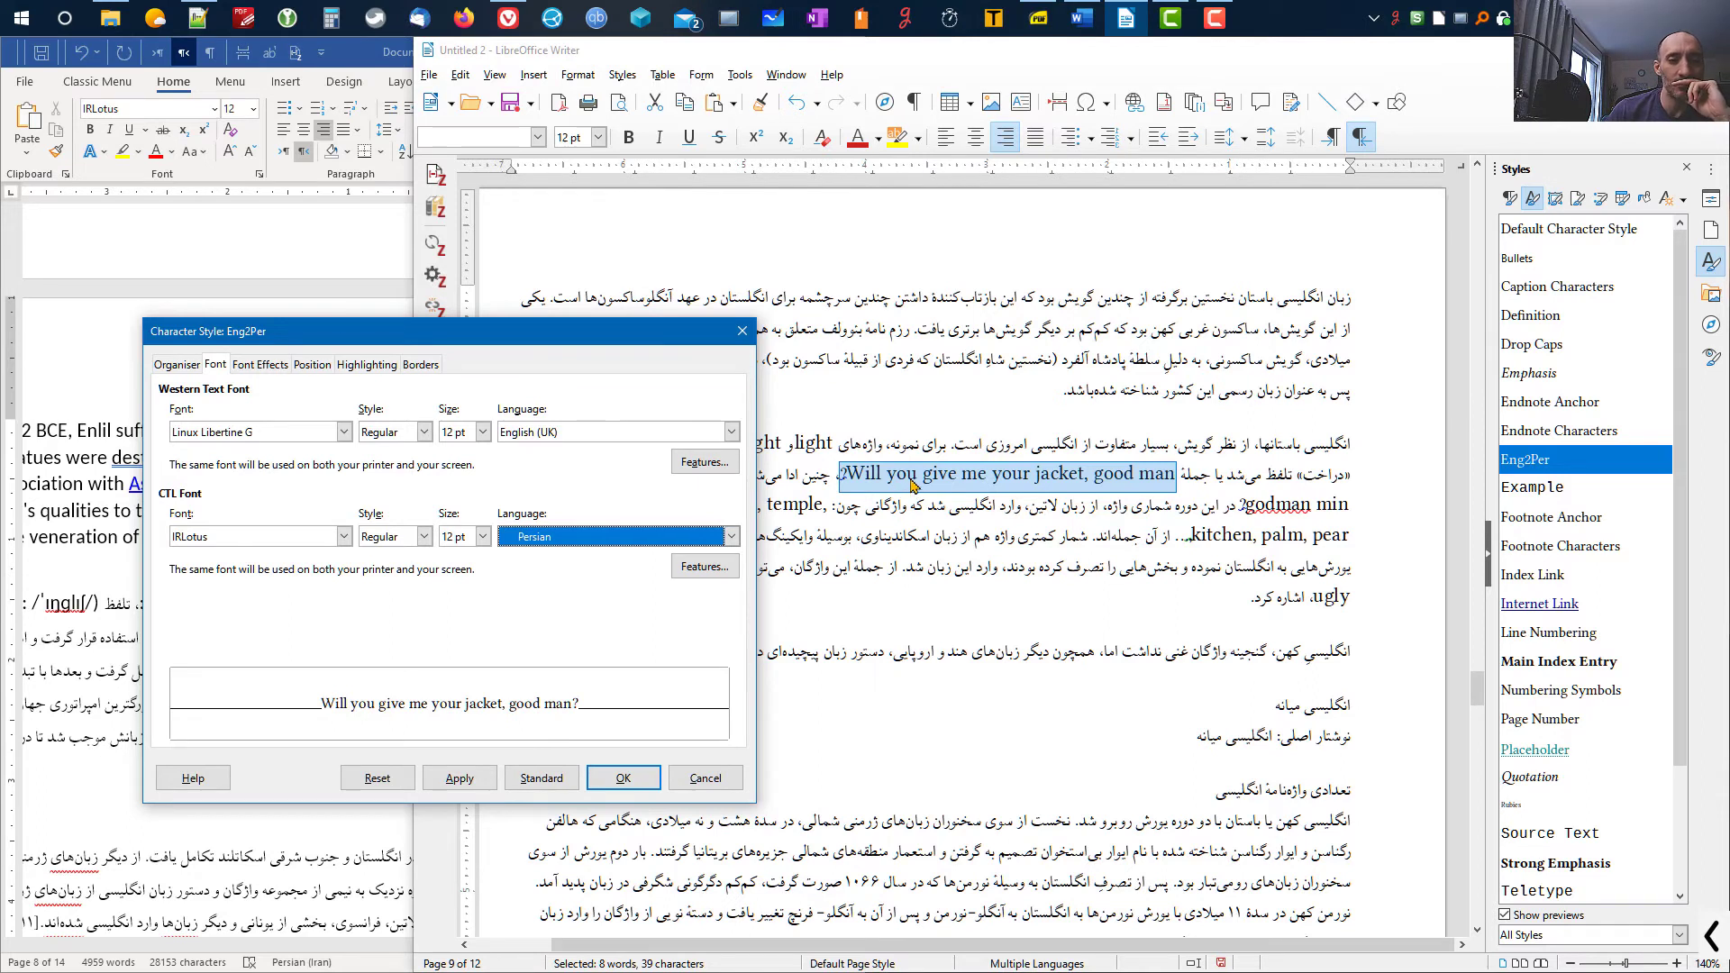
click(719, 564)
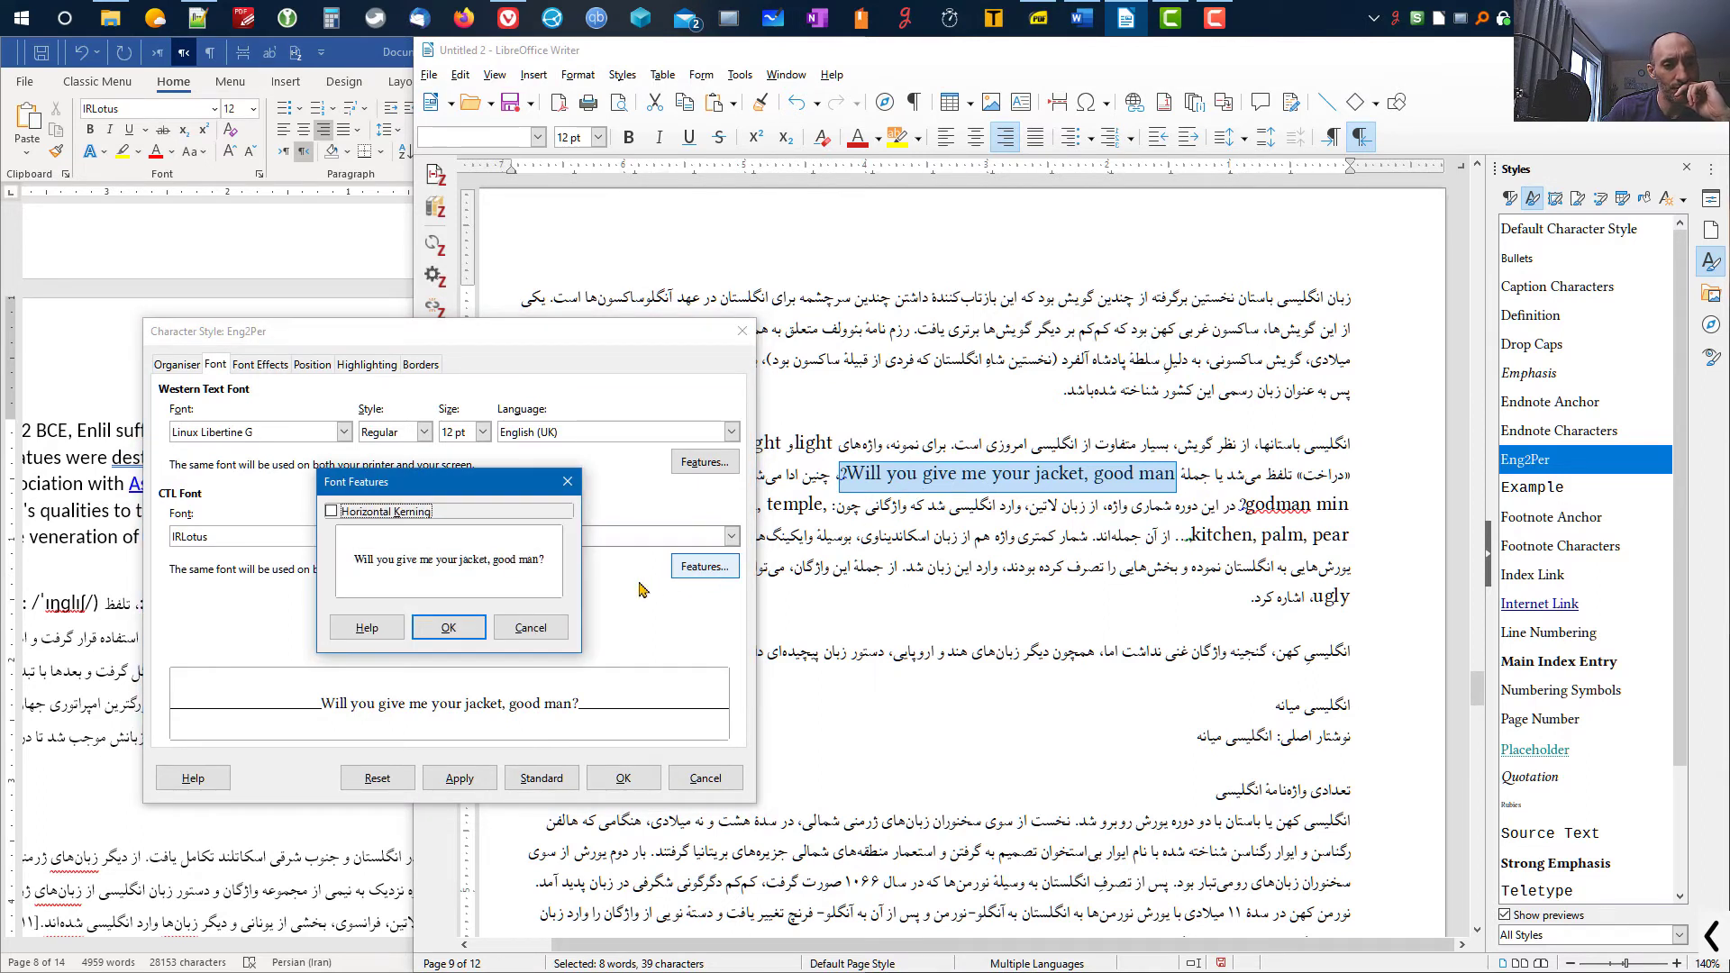
click(538, 628)
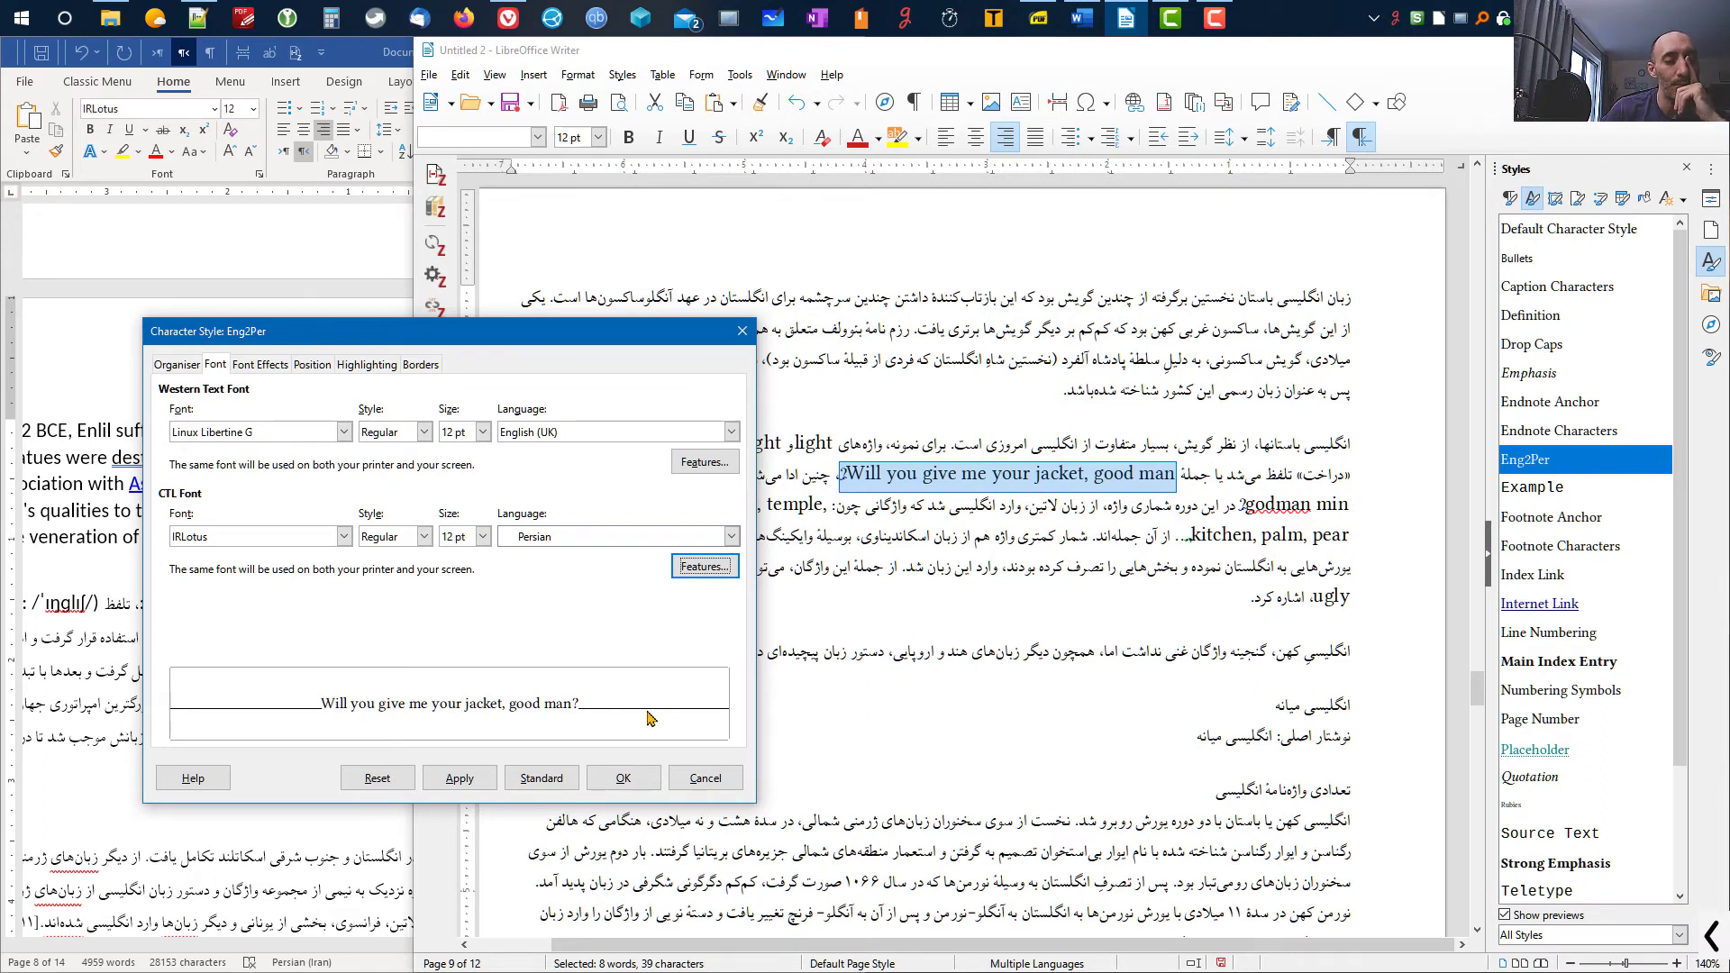
click(703, 778)
- Change the font of the English jacket sentence and its question mark directly to Arial
click(847, 473)
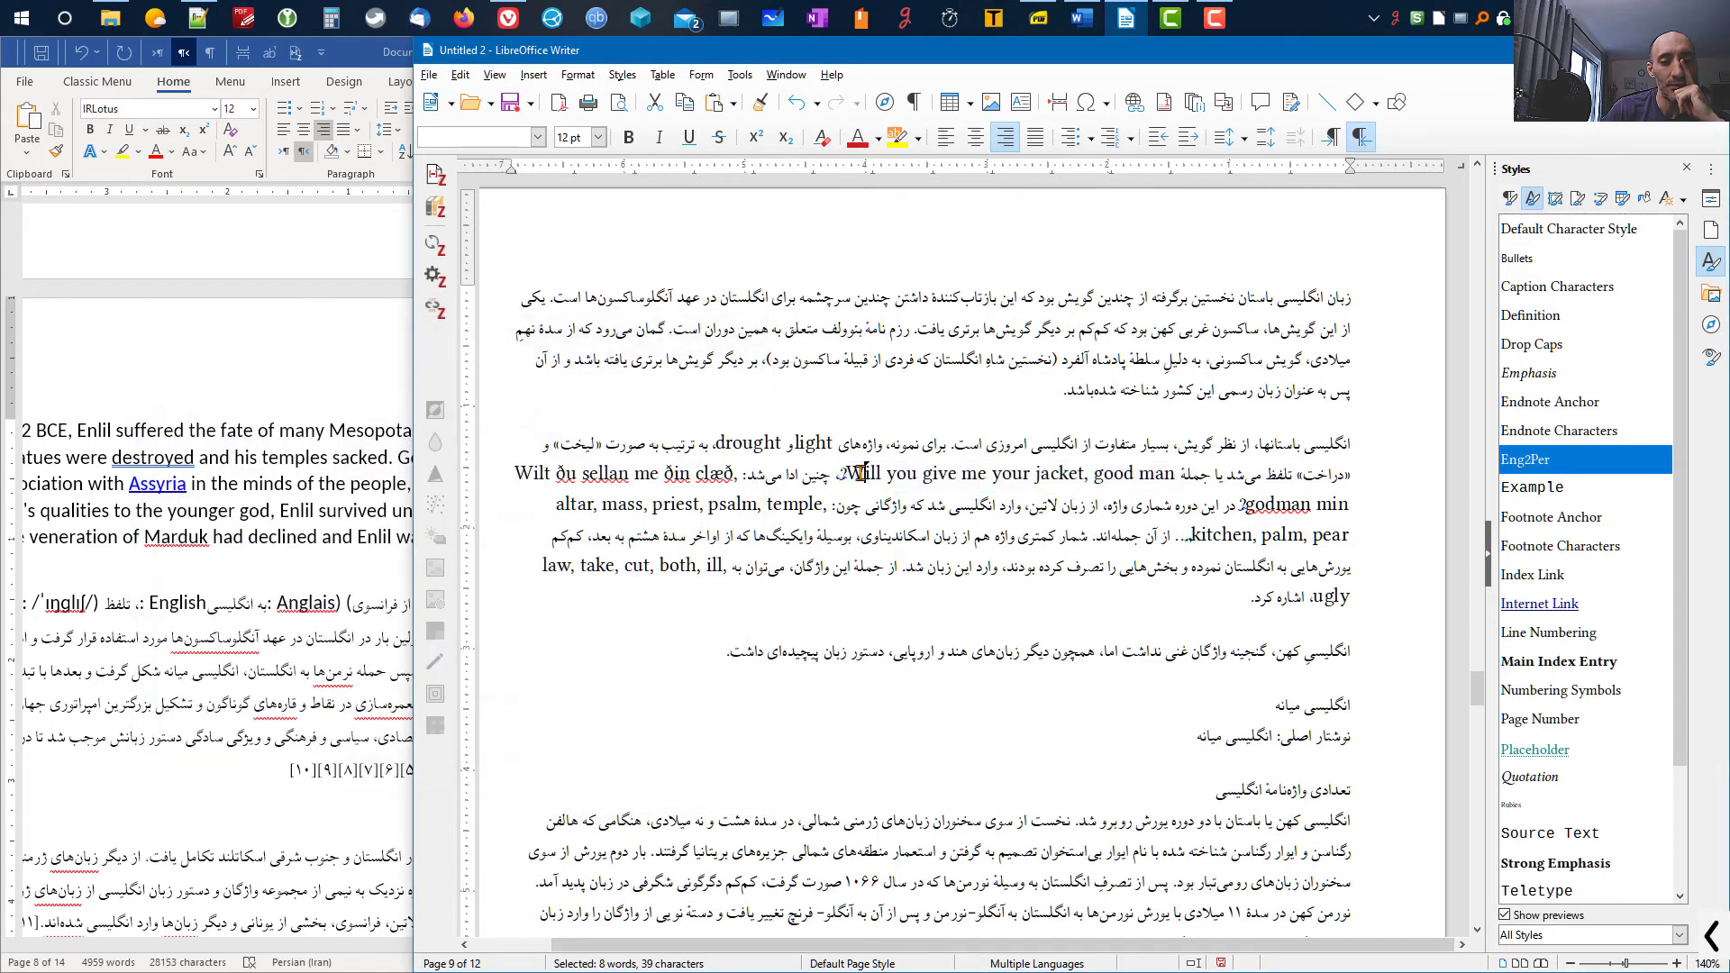
drag(841, 474, 852, 475)
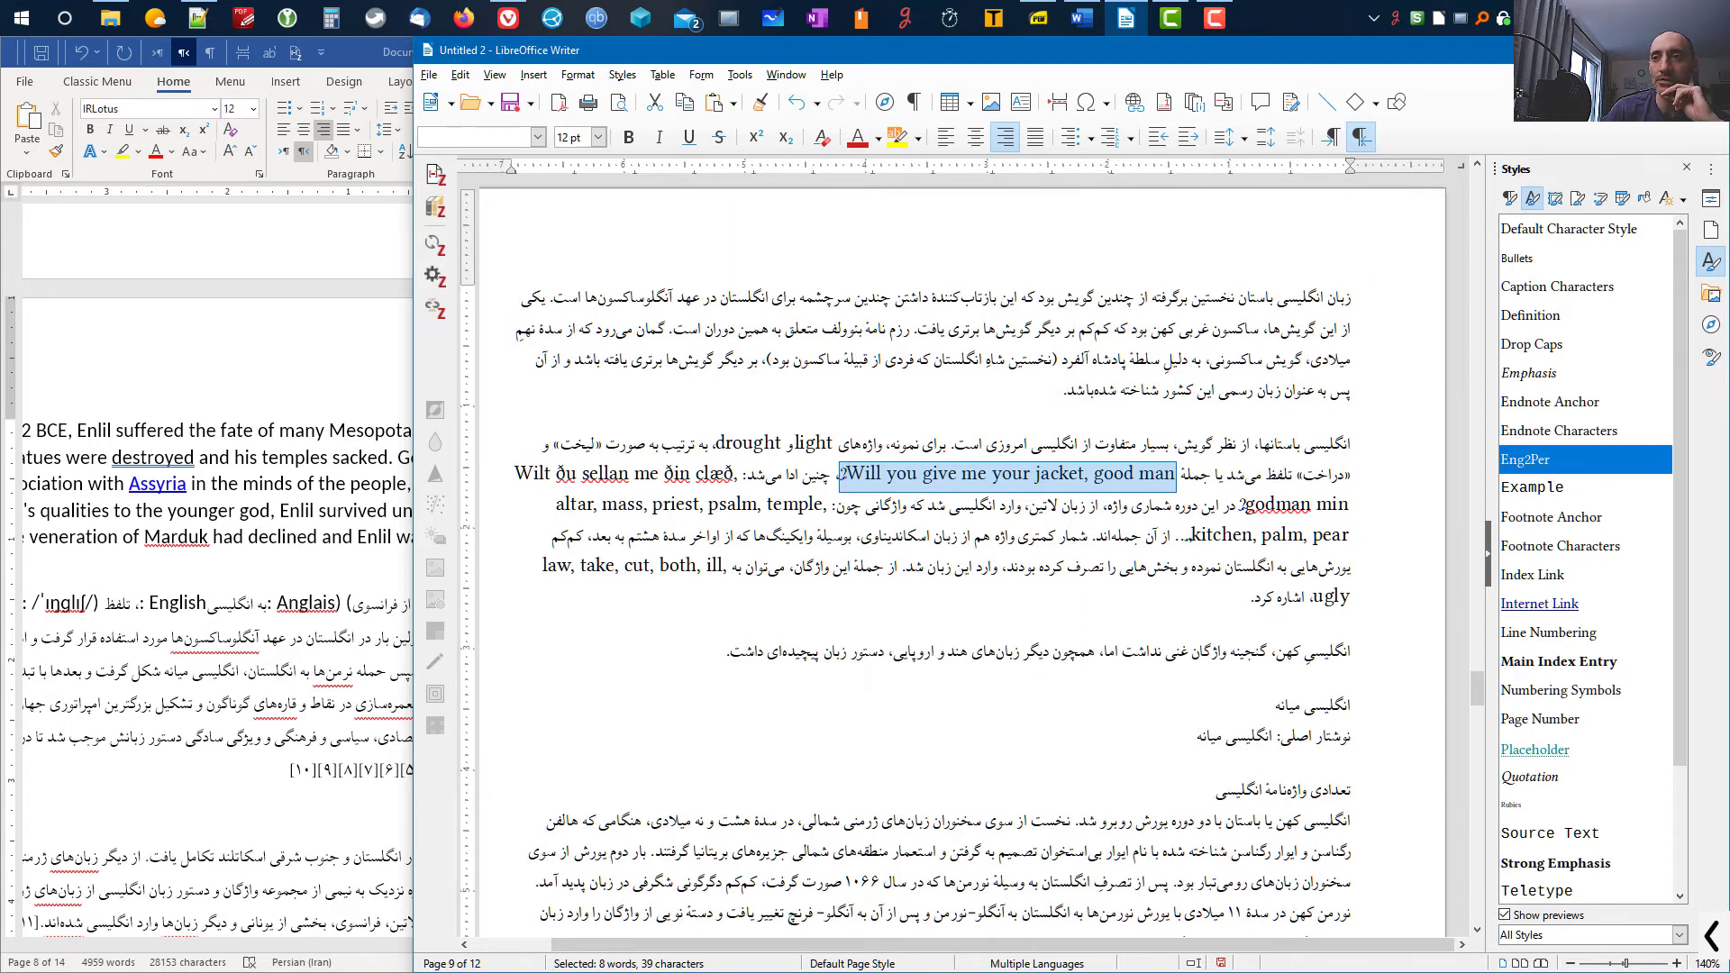
click(538, 137)
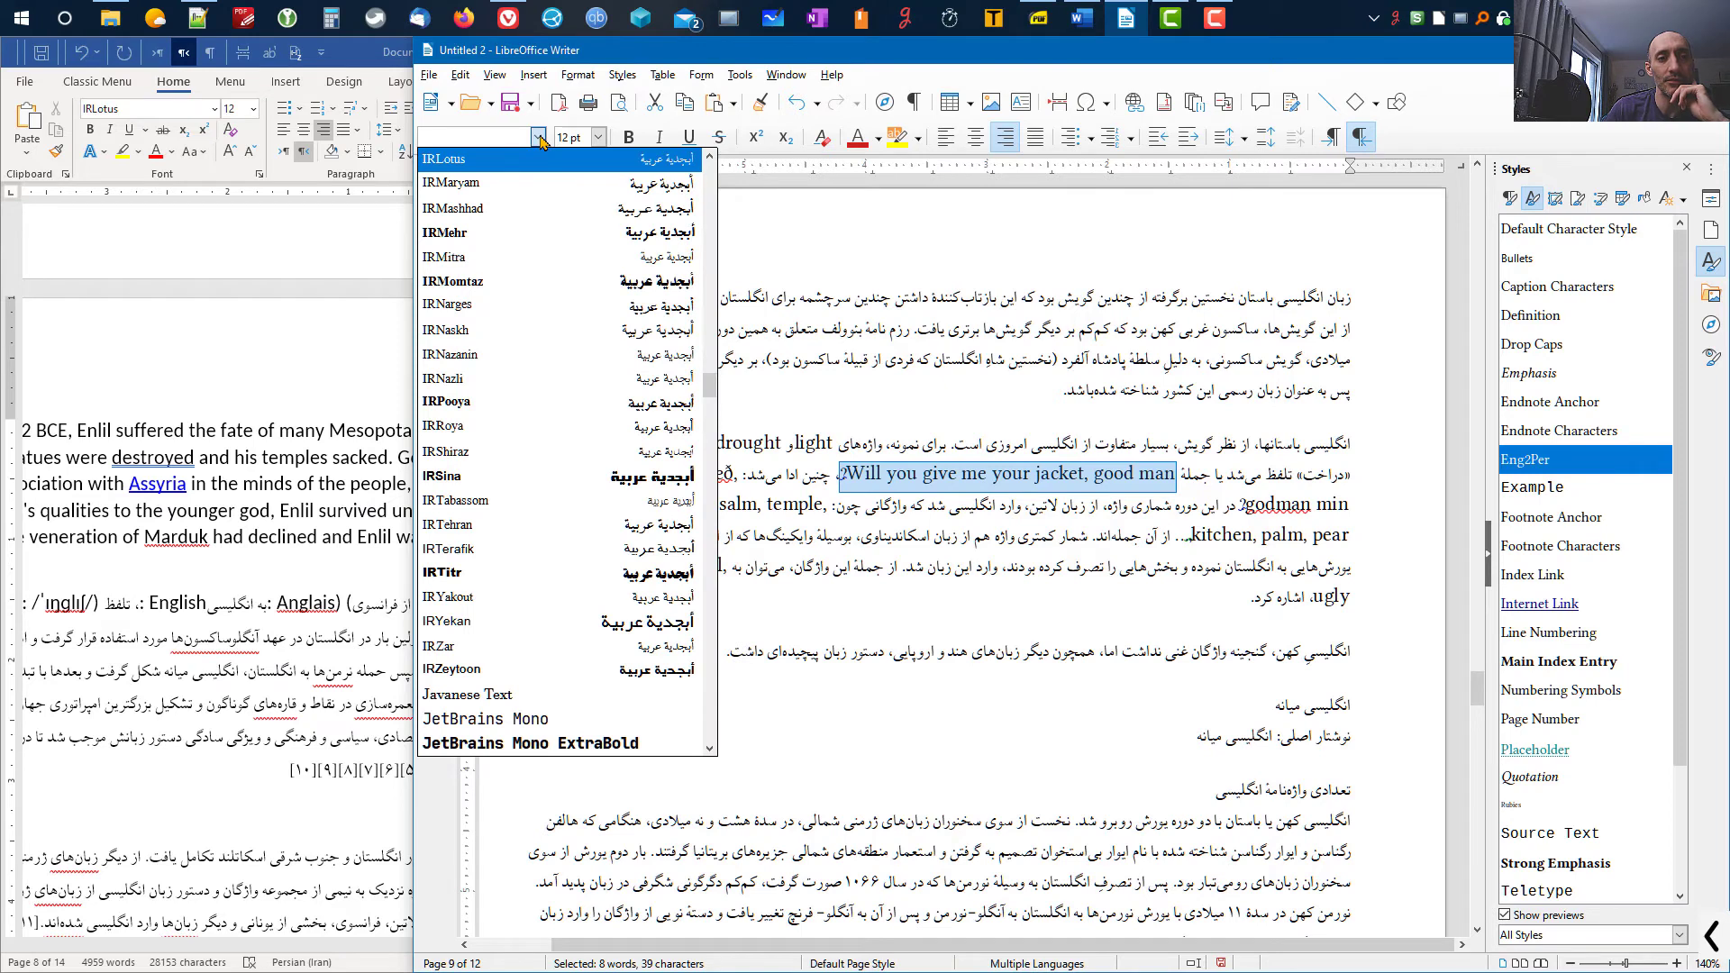
drag(706, 390, 696, 134)
scroll(605, 378, down, 3)
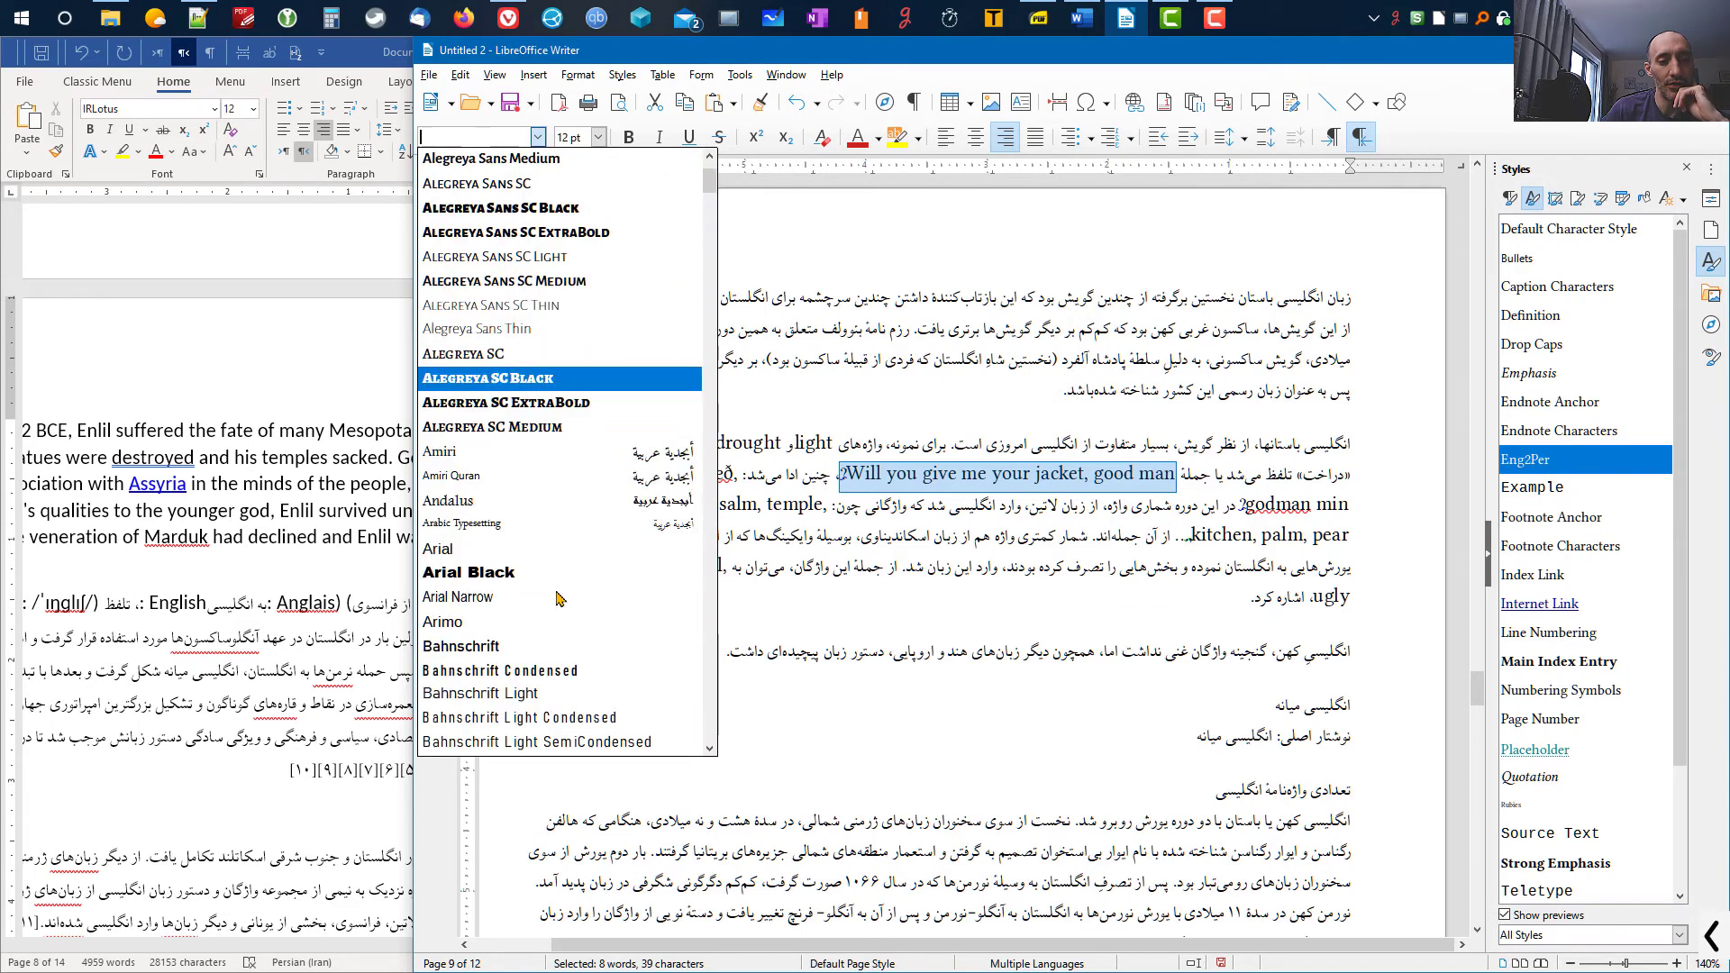
click(529, 559)
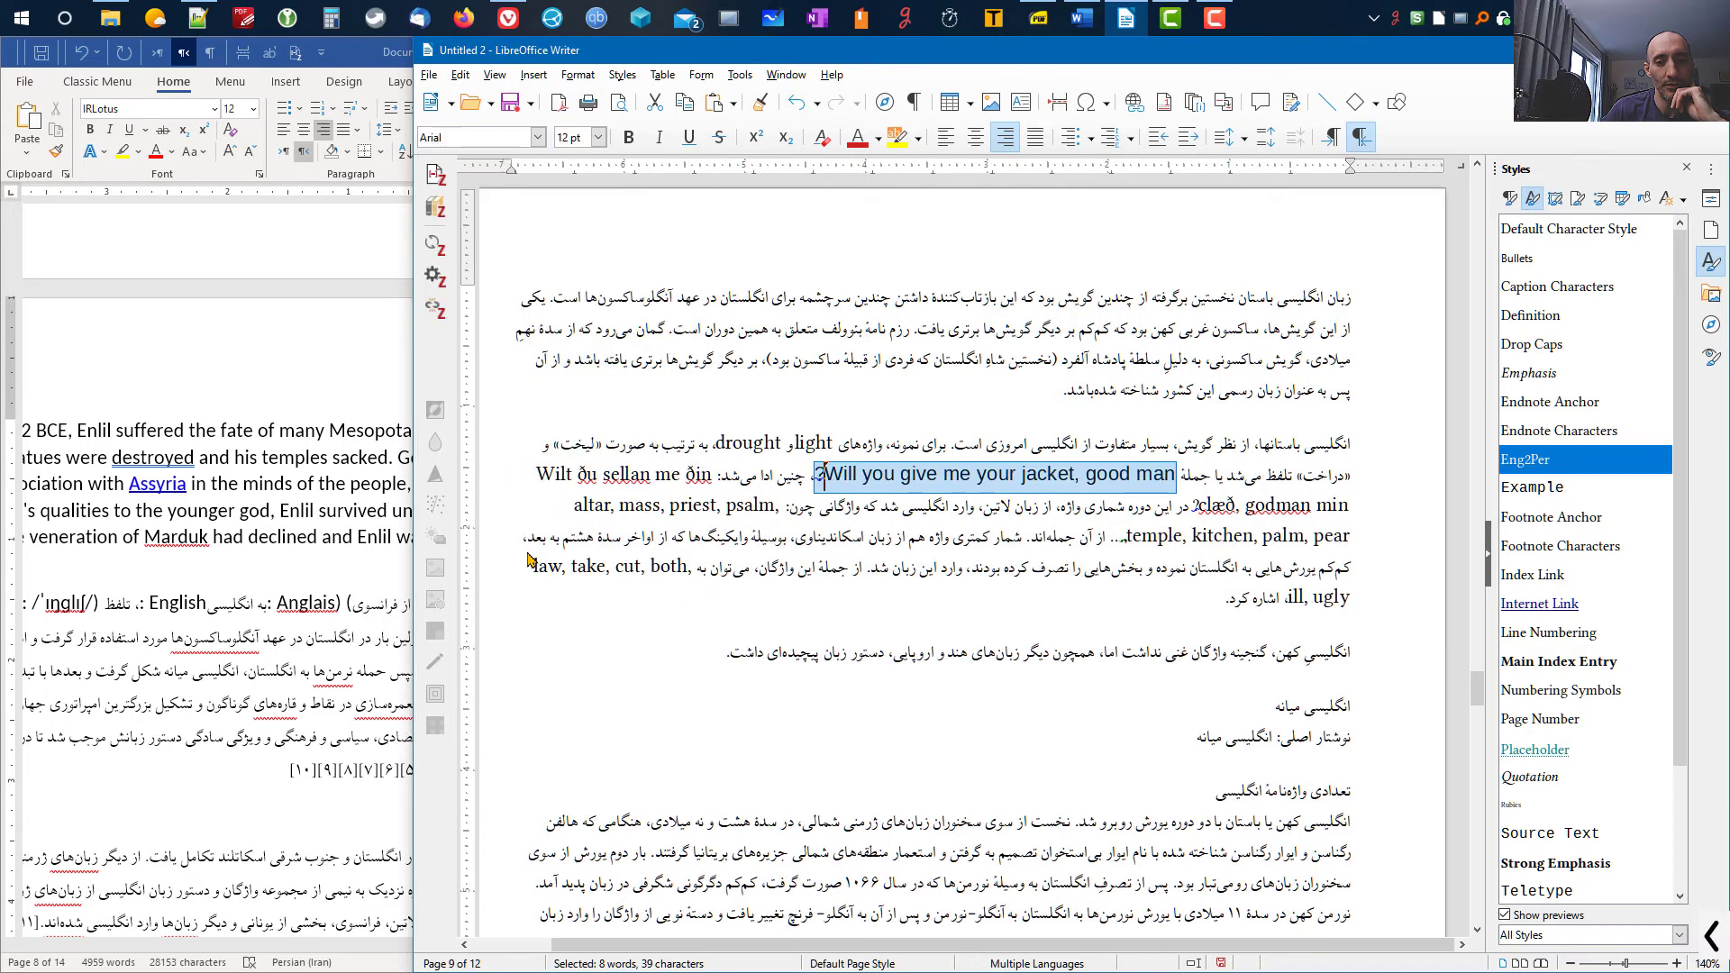
- Undo the Arial font change on the English jacket sentence and reselect the sentence without its question mark
key(ctrl+z)
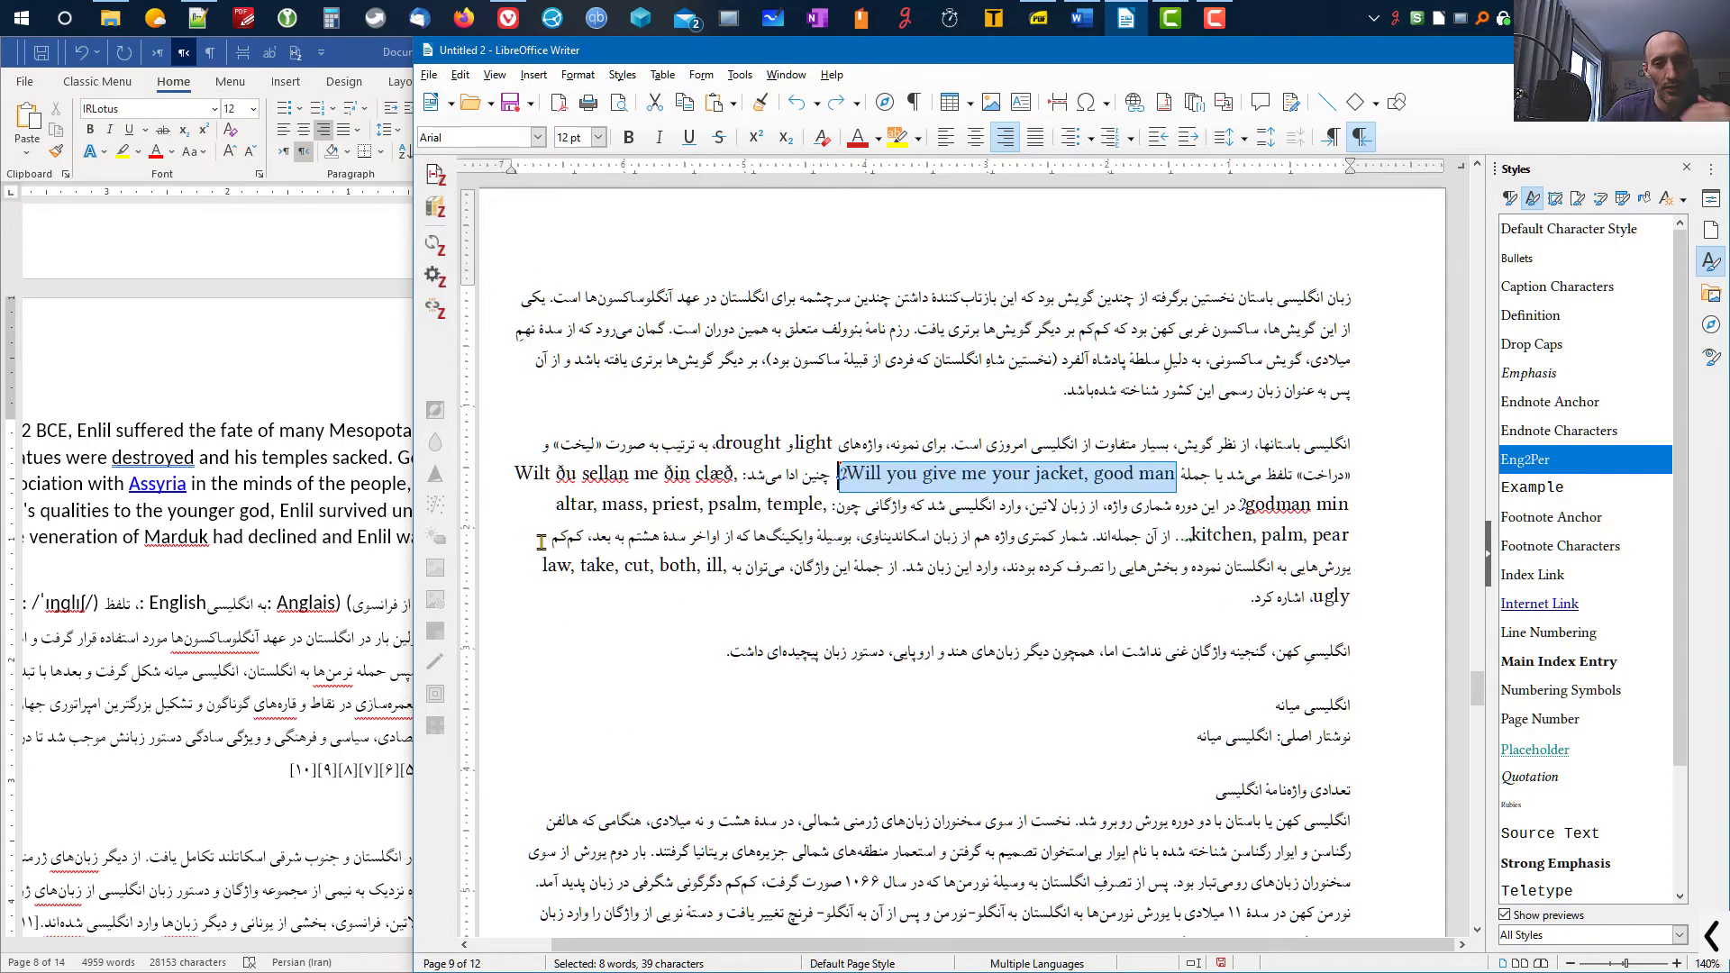
click(1275, 503)
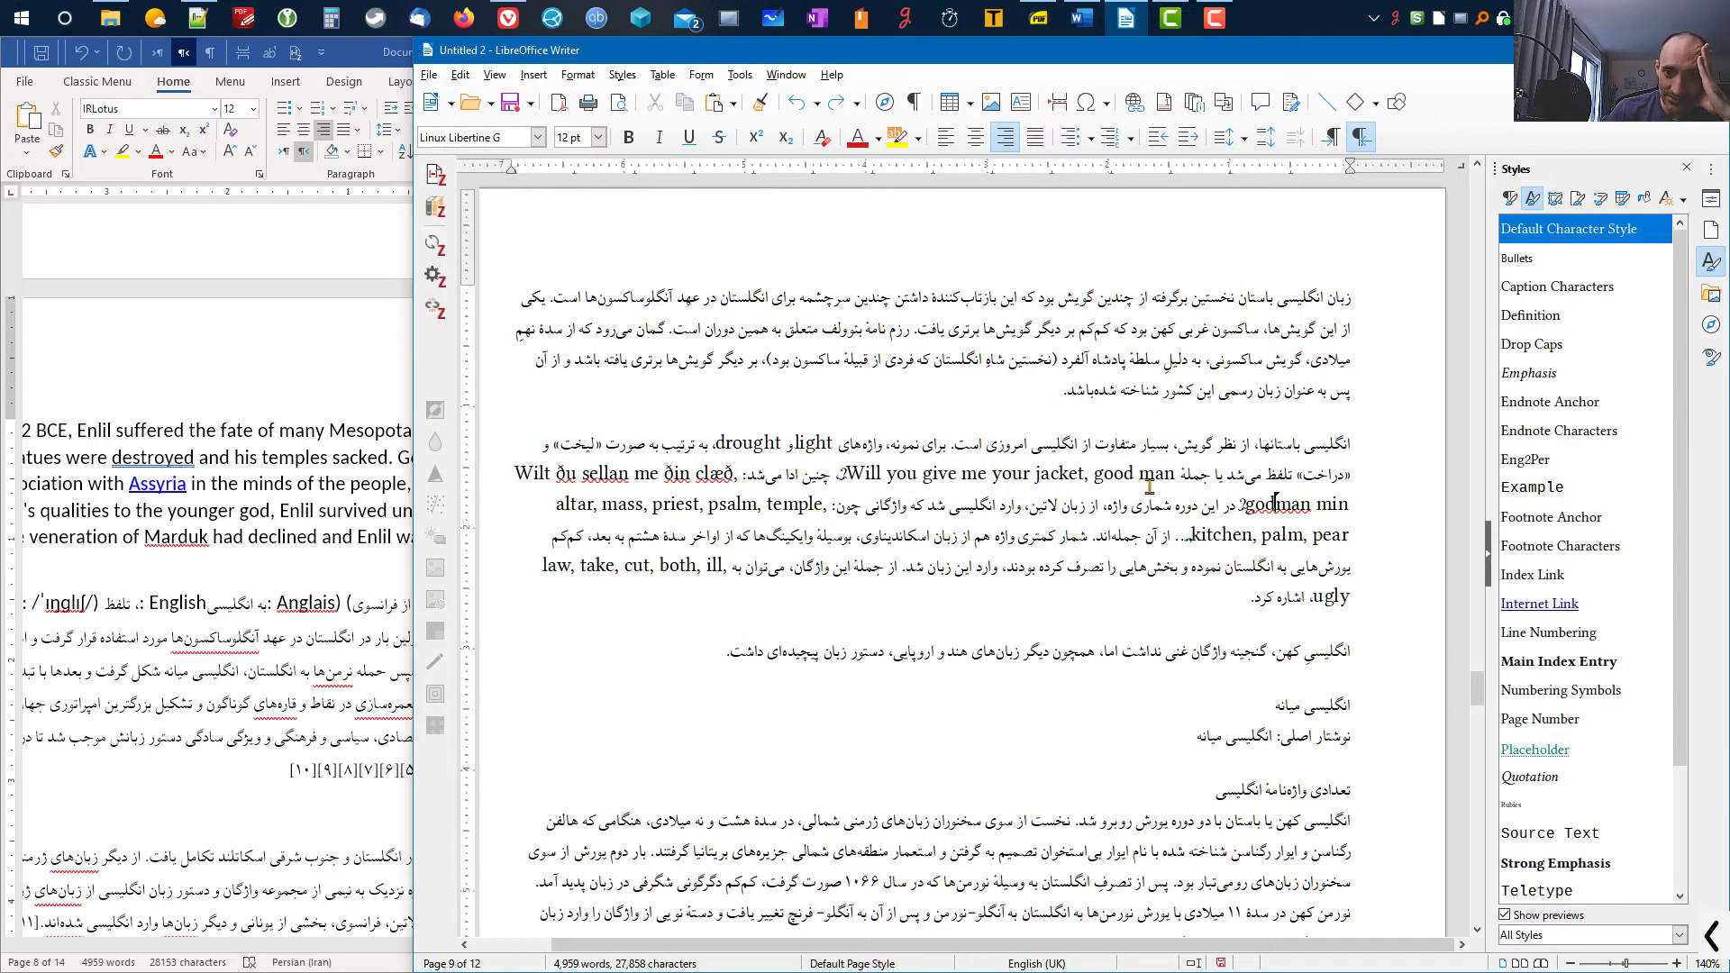
drag(1175, 475, 850, 475)
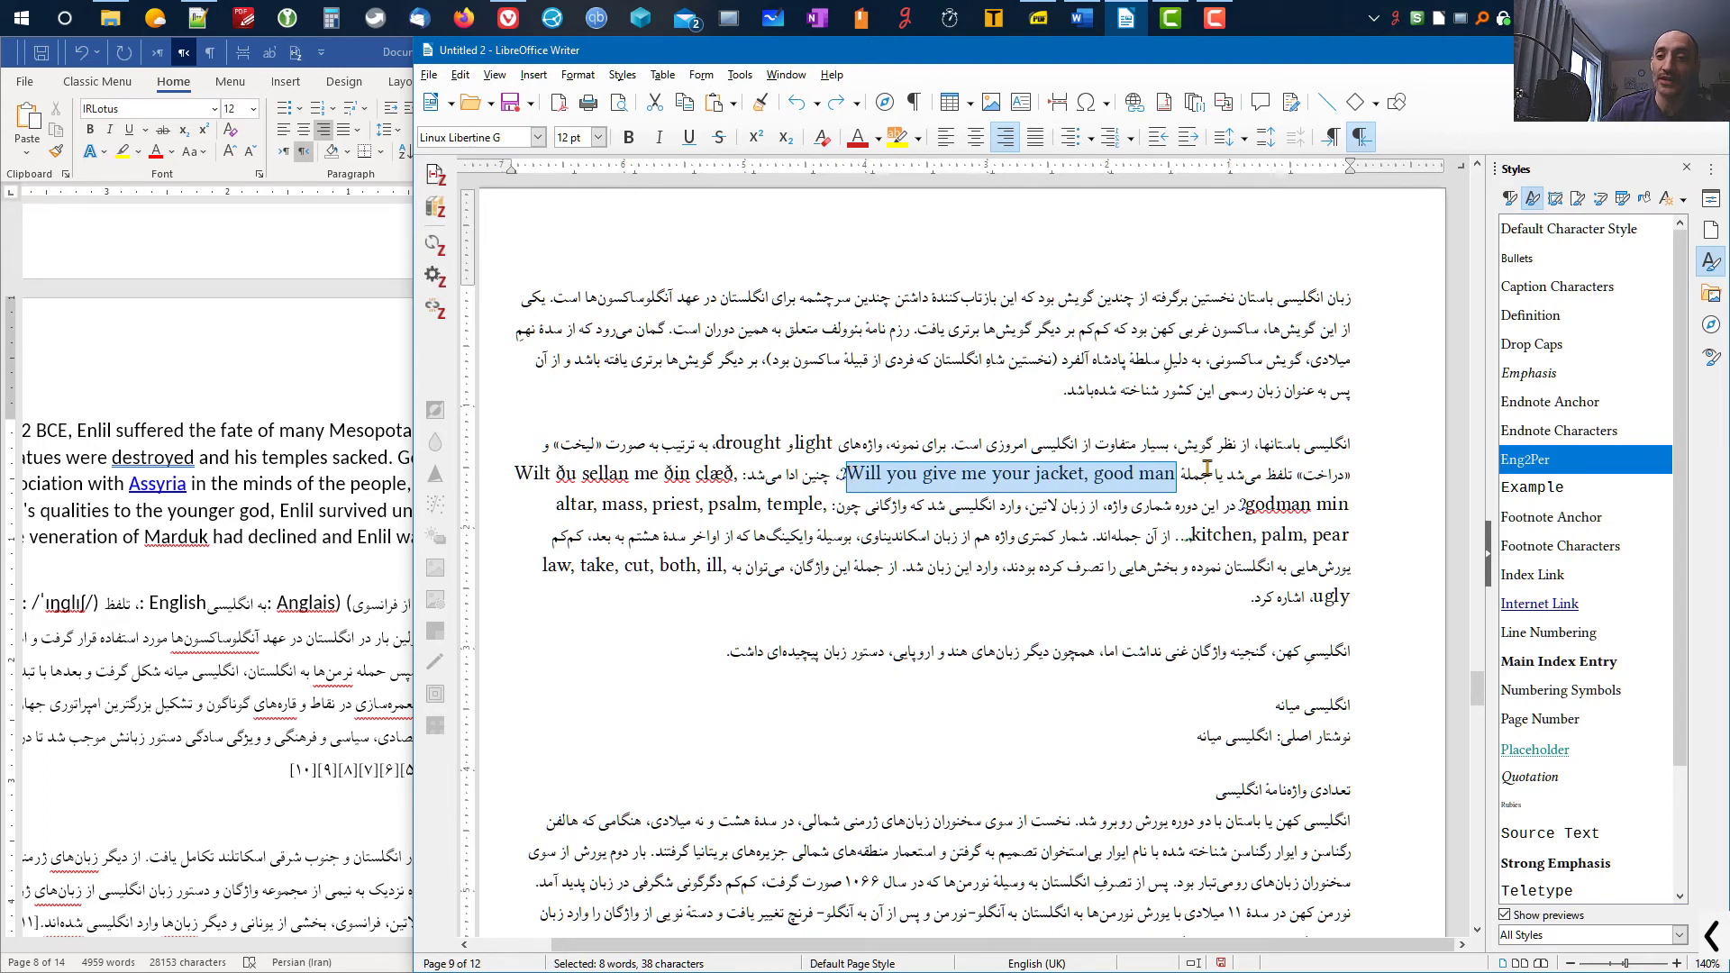
- Compare the character style, font and language of the Persian paragraph with those of the embedded jacket sentence
click(1350, 445)
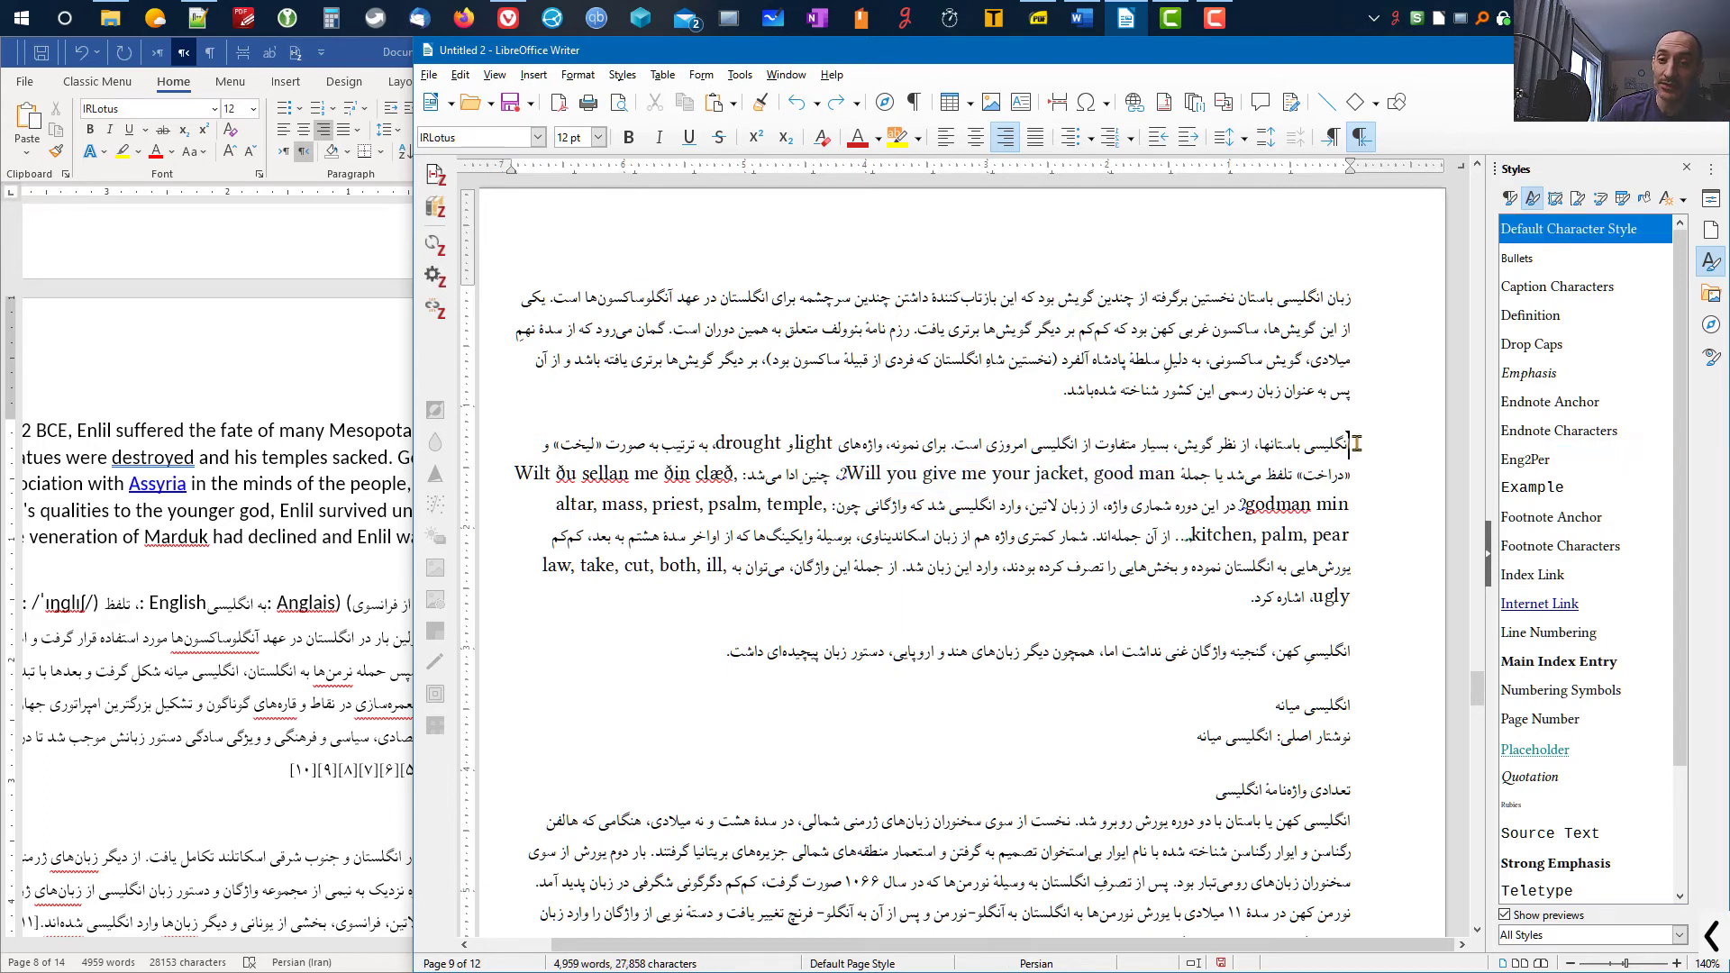
drag(1348, 445, 1223, 599)
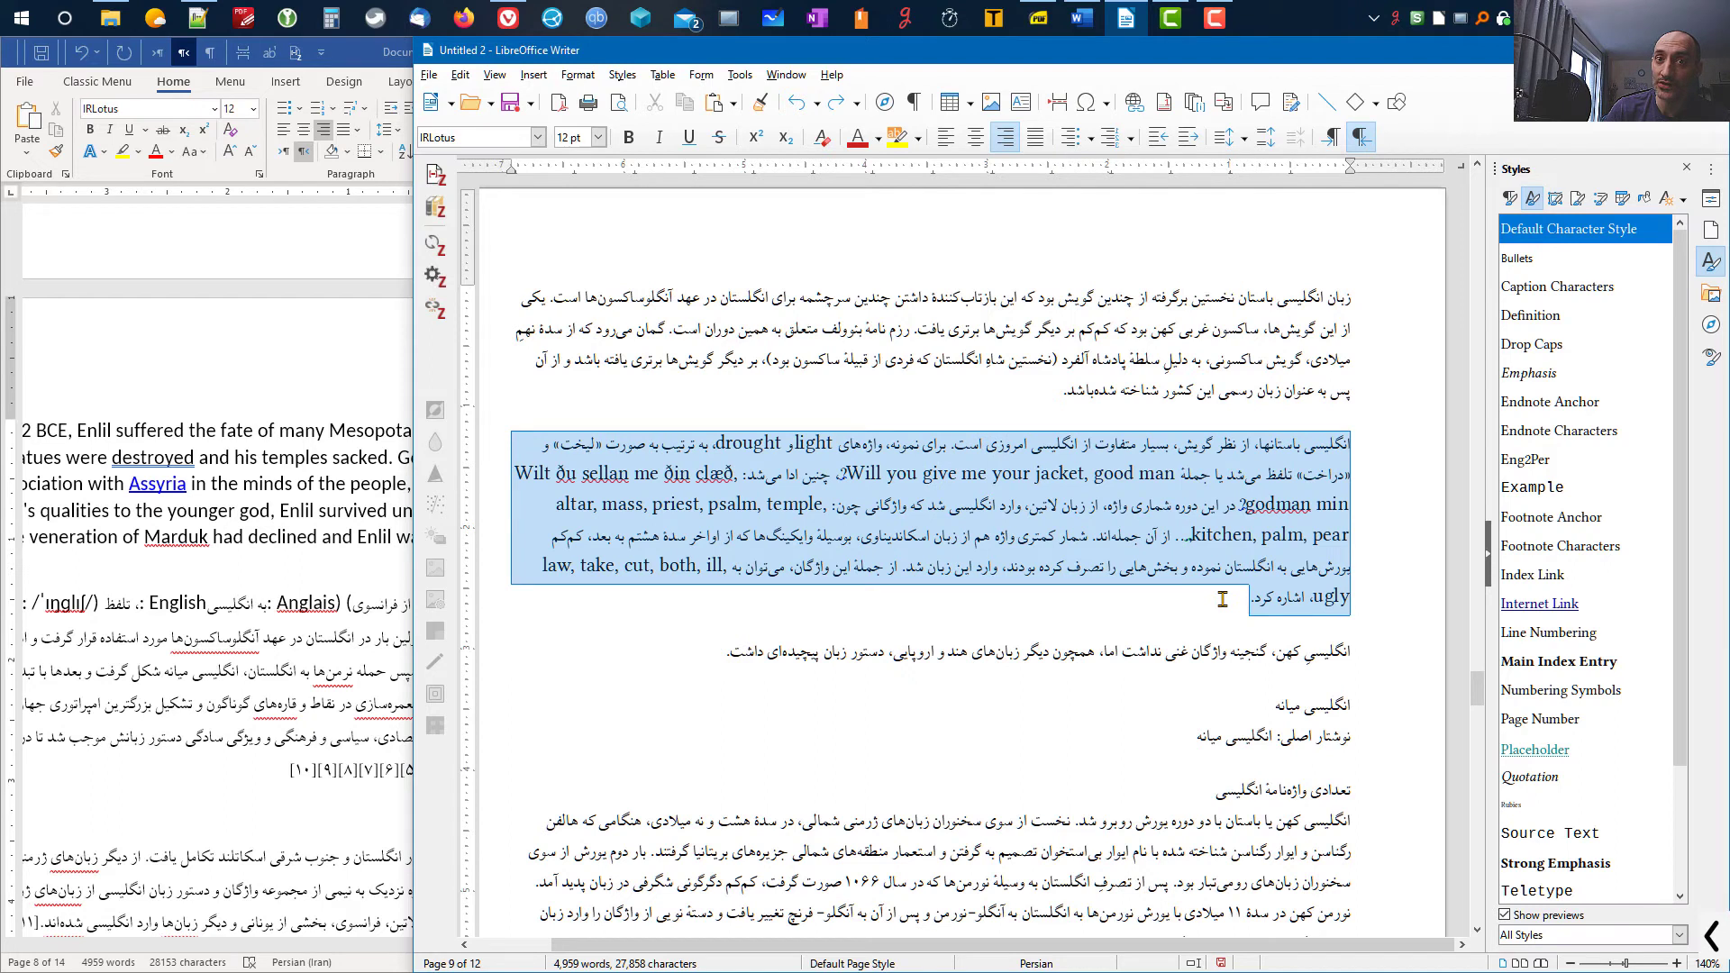
click(841, 474)
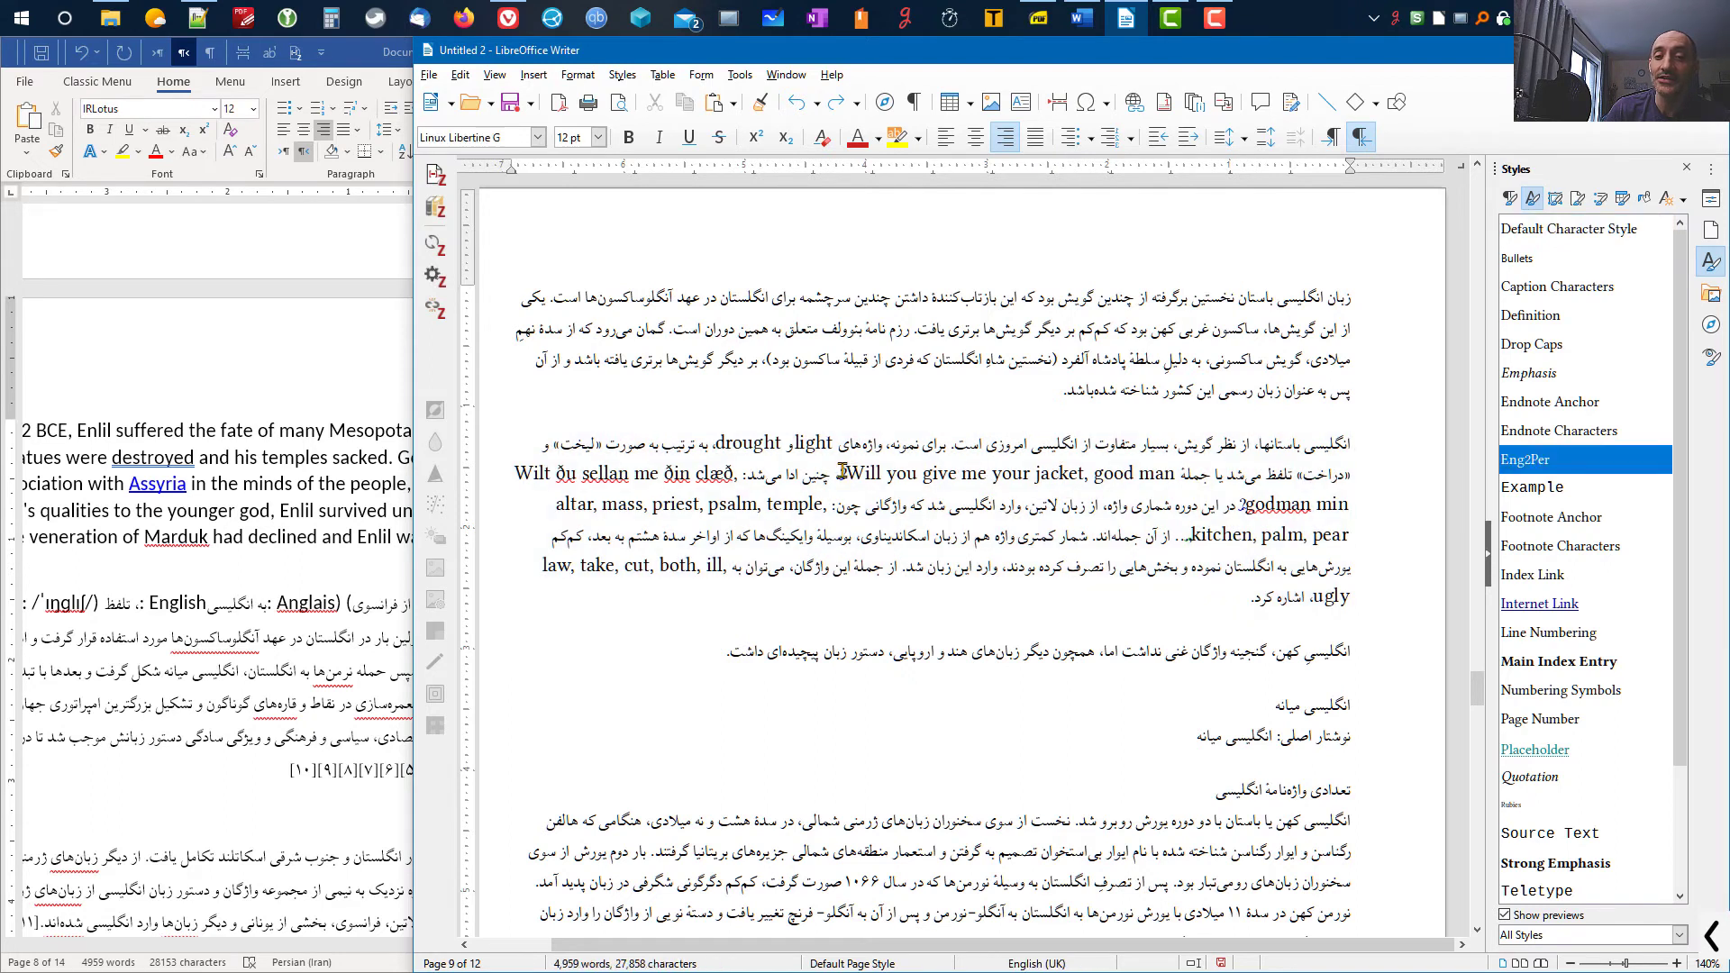
drag(857, 471, 954, 475)
click(900, 473)
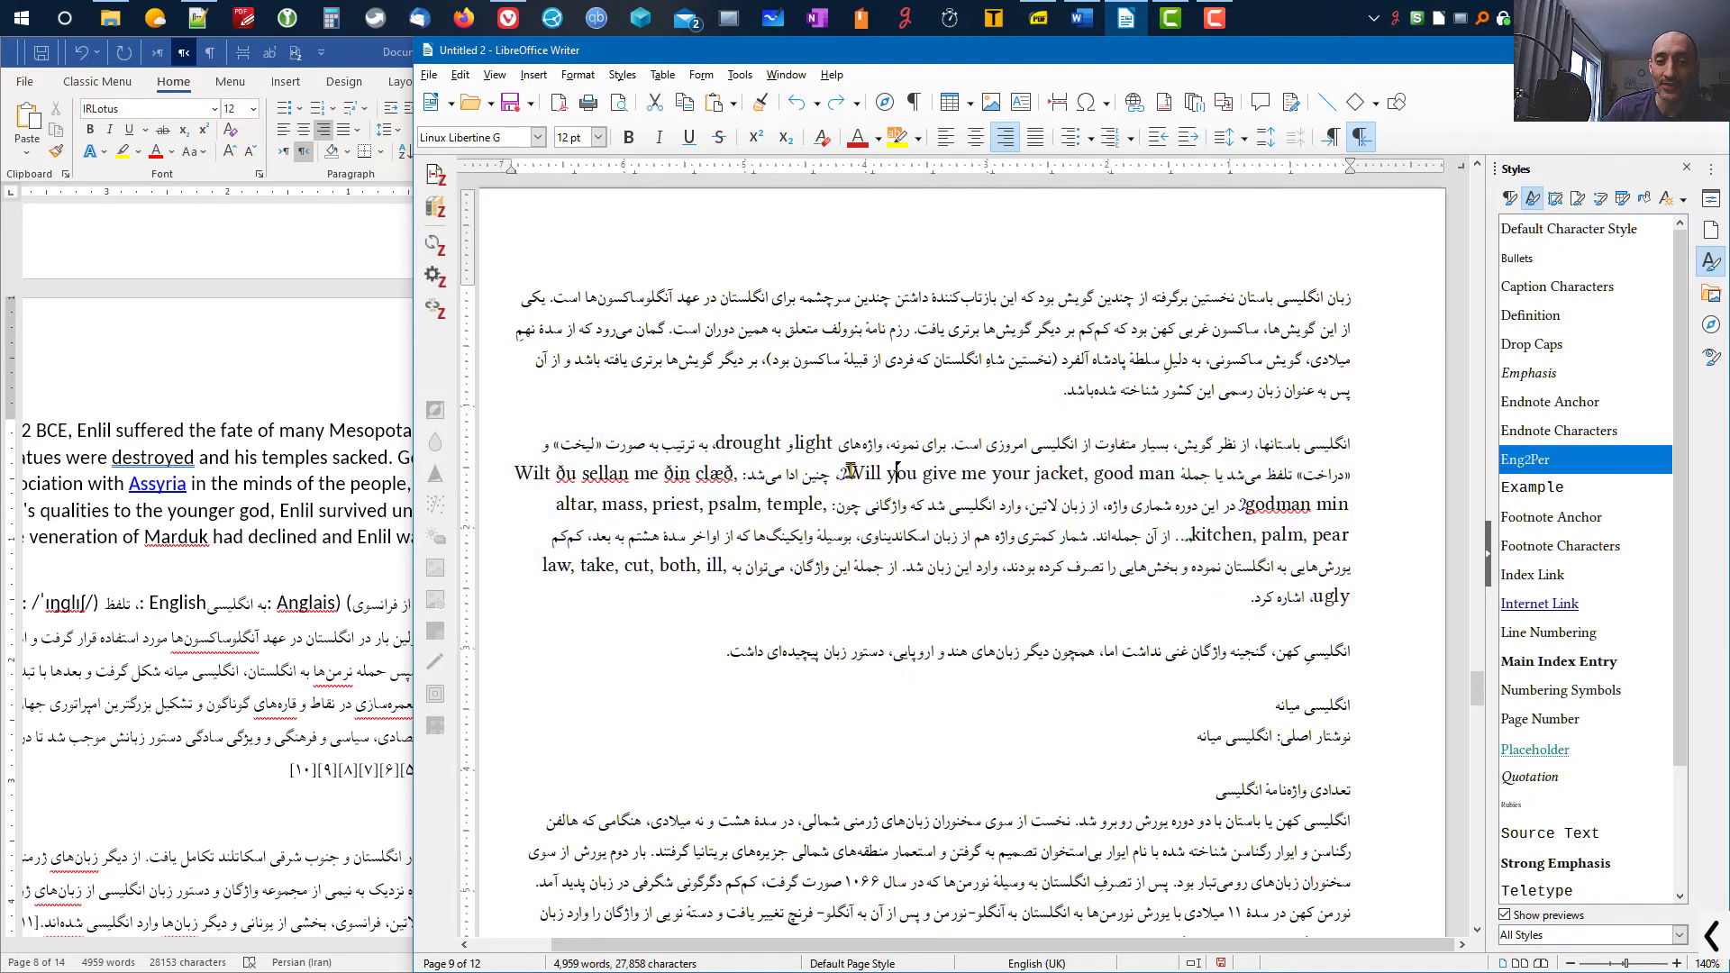
drag(847, 475, 1054, 494)
click(1003, 473)
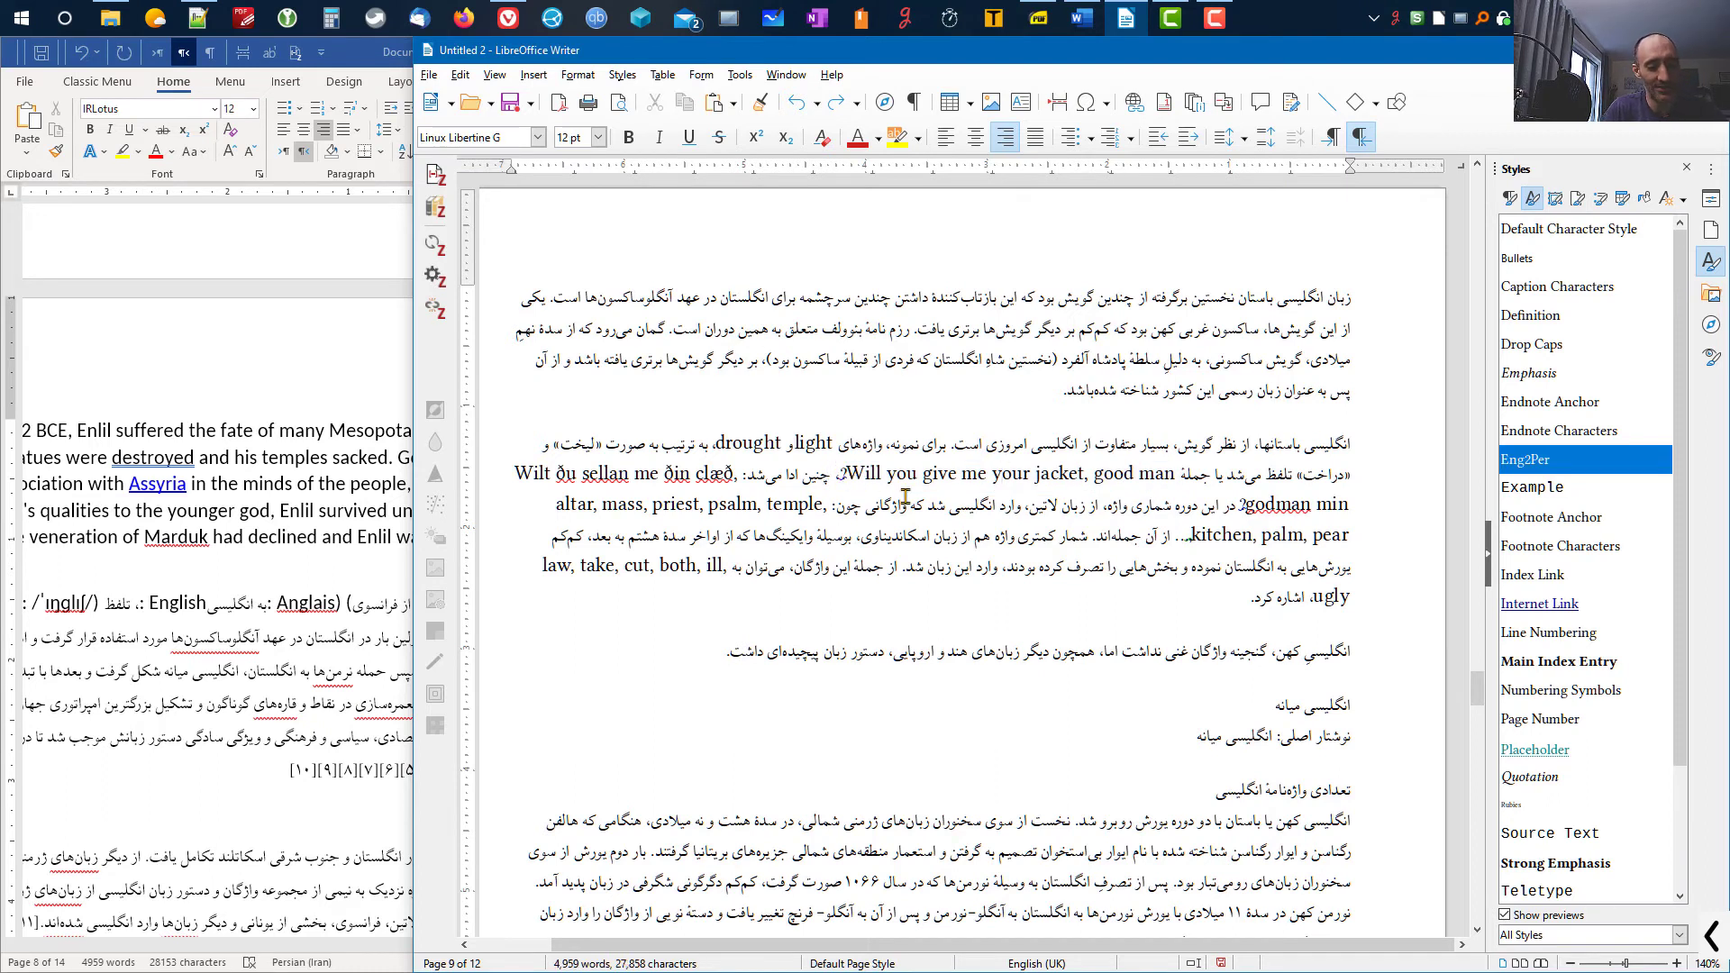
- Draw an arrow at the misplaced question mark and a question mark after "good man" on the screen, and clear both drawings
key(ctrl+alt+g)
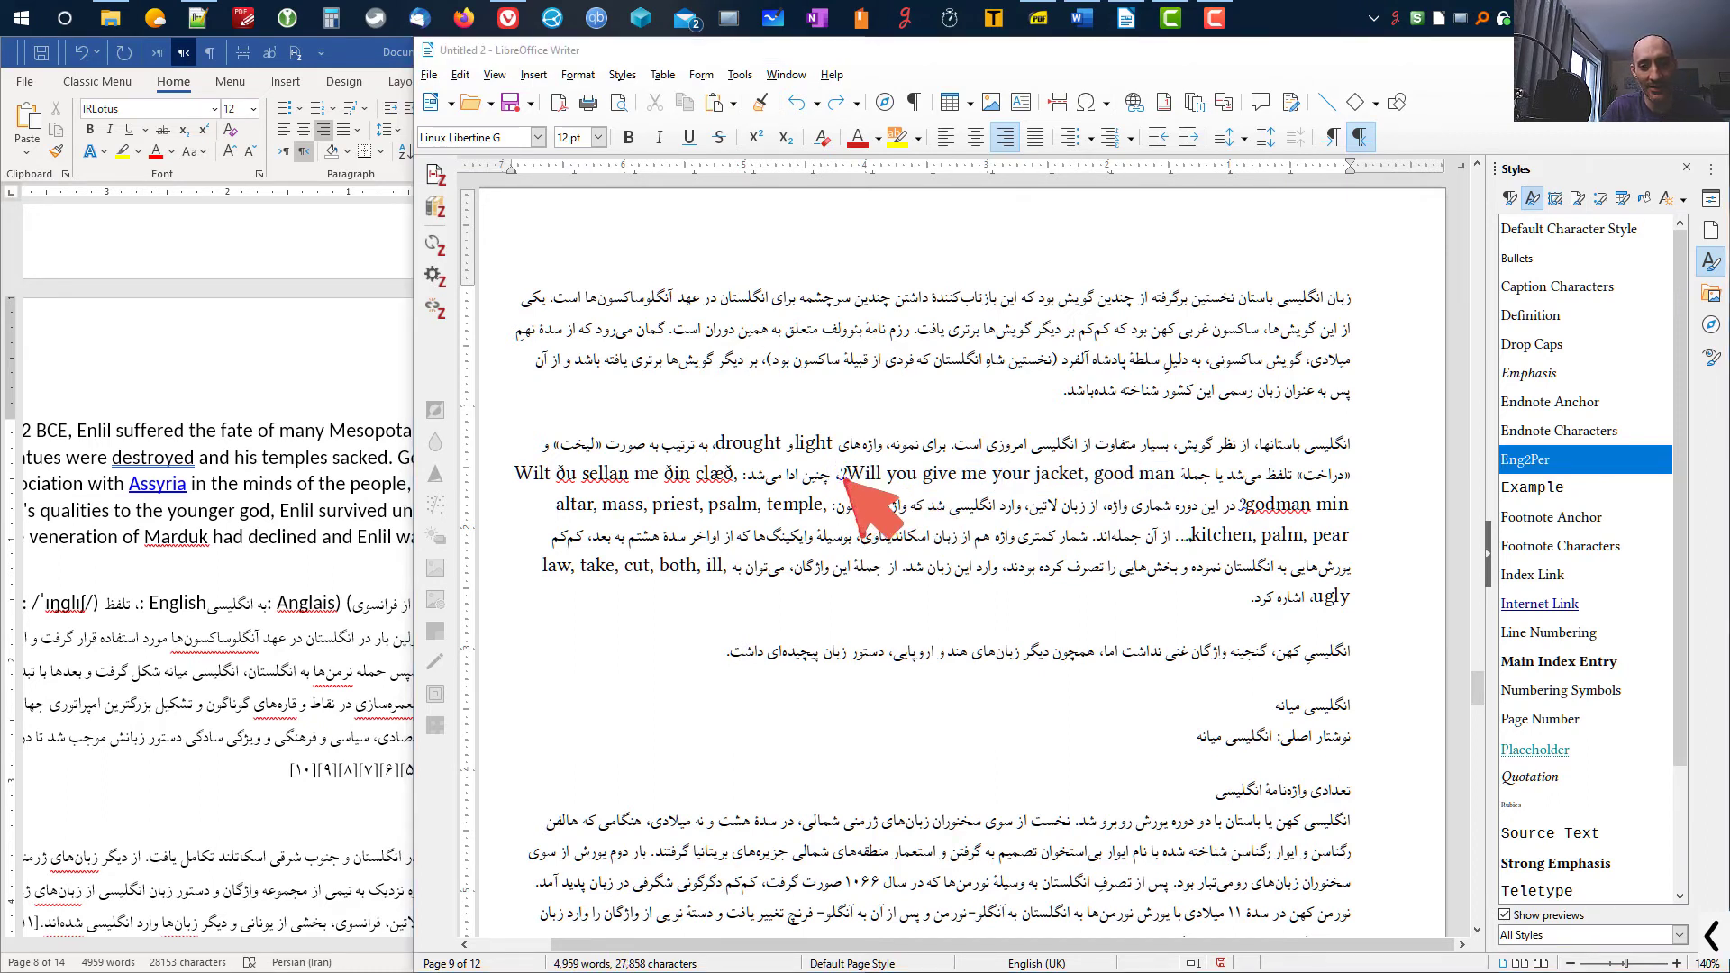
drag(840, 482, 862, 539)
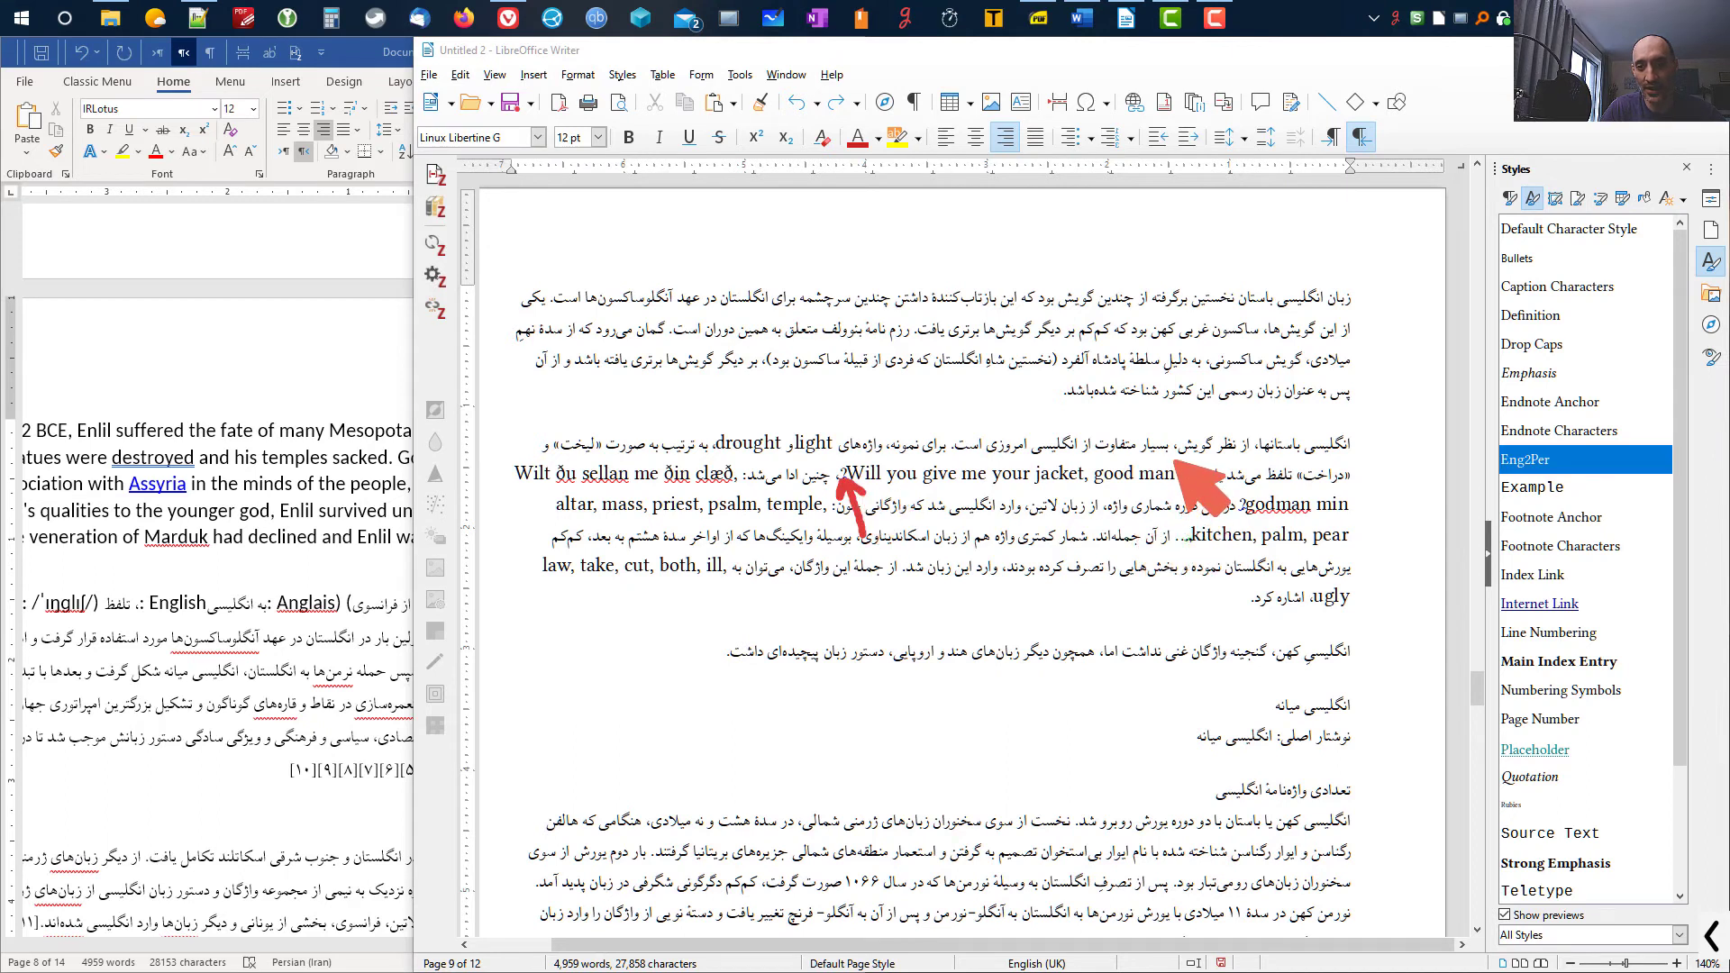
drag(1173, 460, 1177, 491)
click(1177, 503)
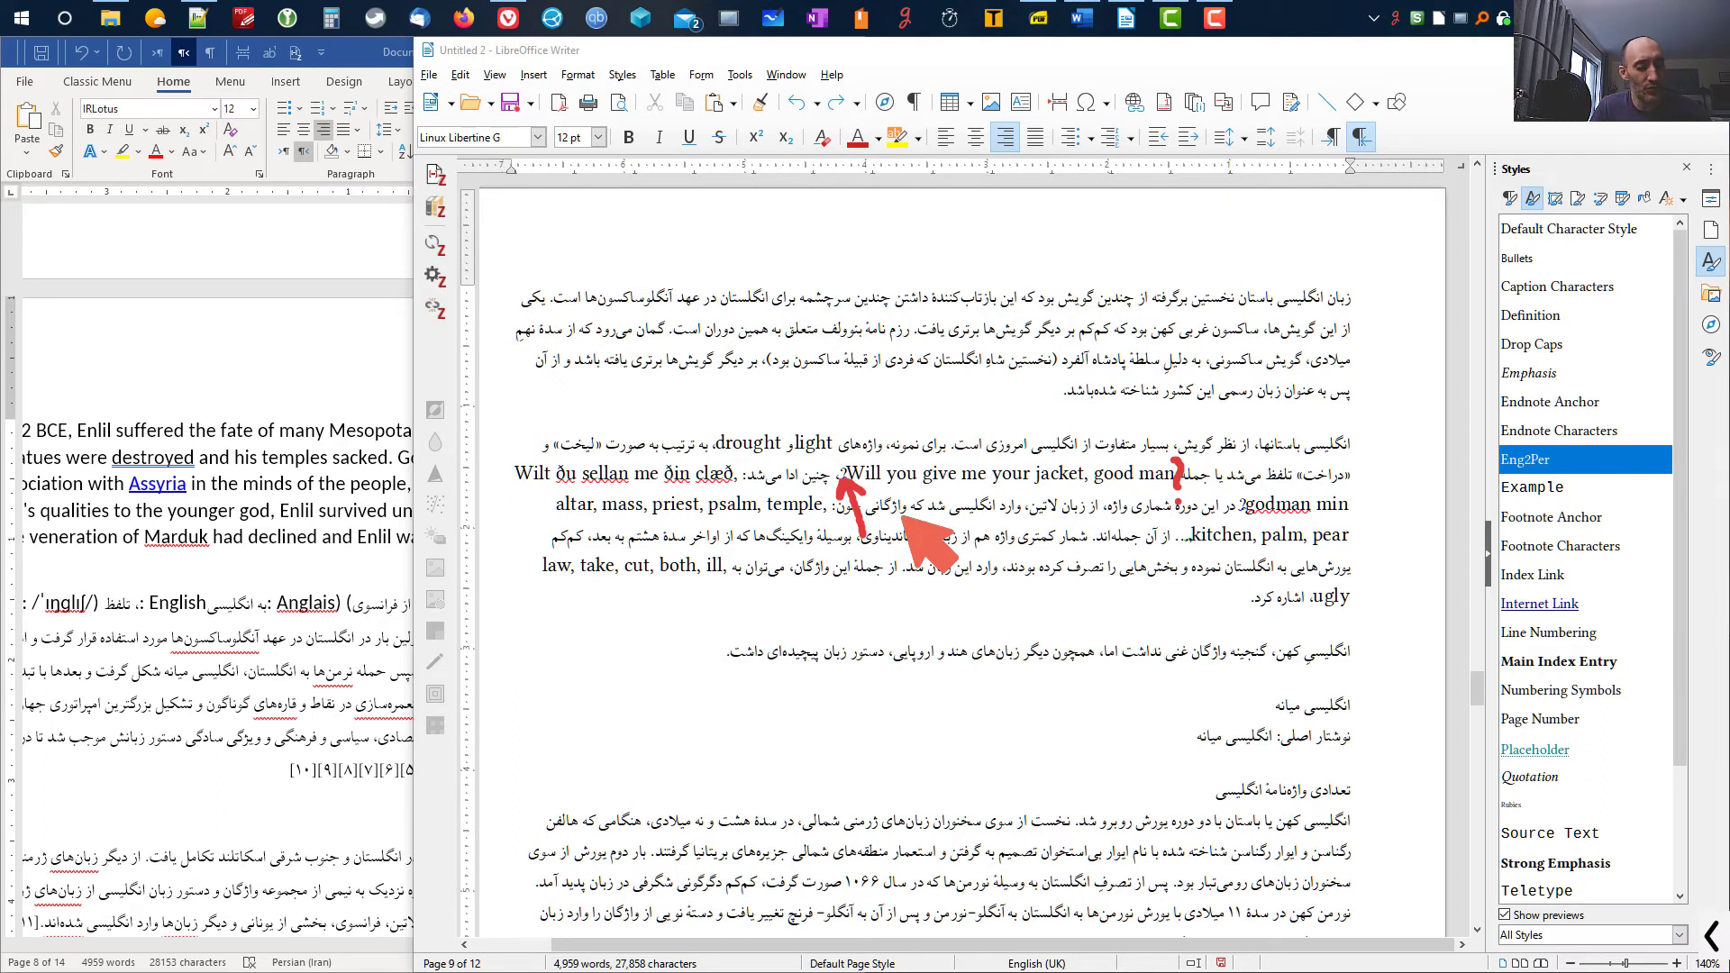
key(Delete)
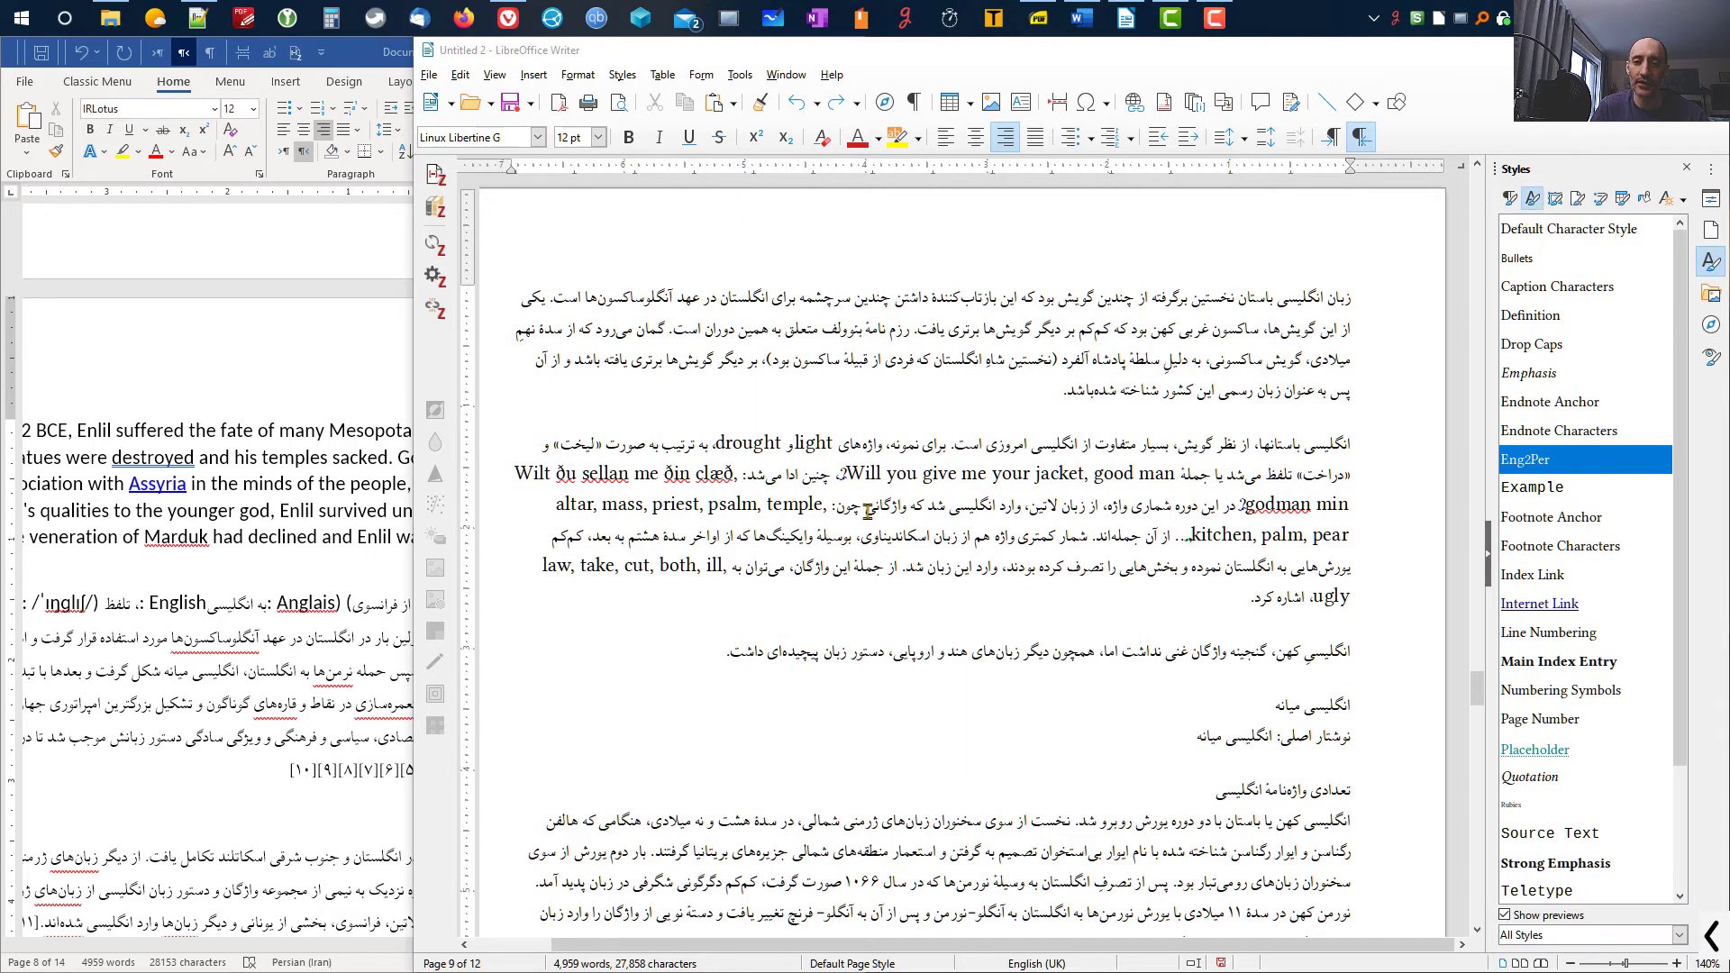
- Check the style, font and language at the word "Will" and at the jacket sentence's question mark
click(852, 473)
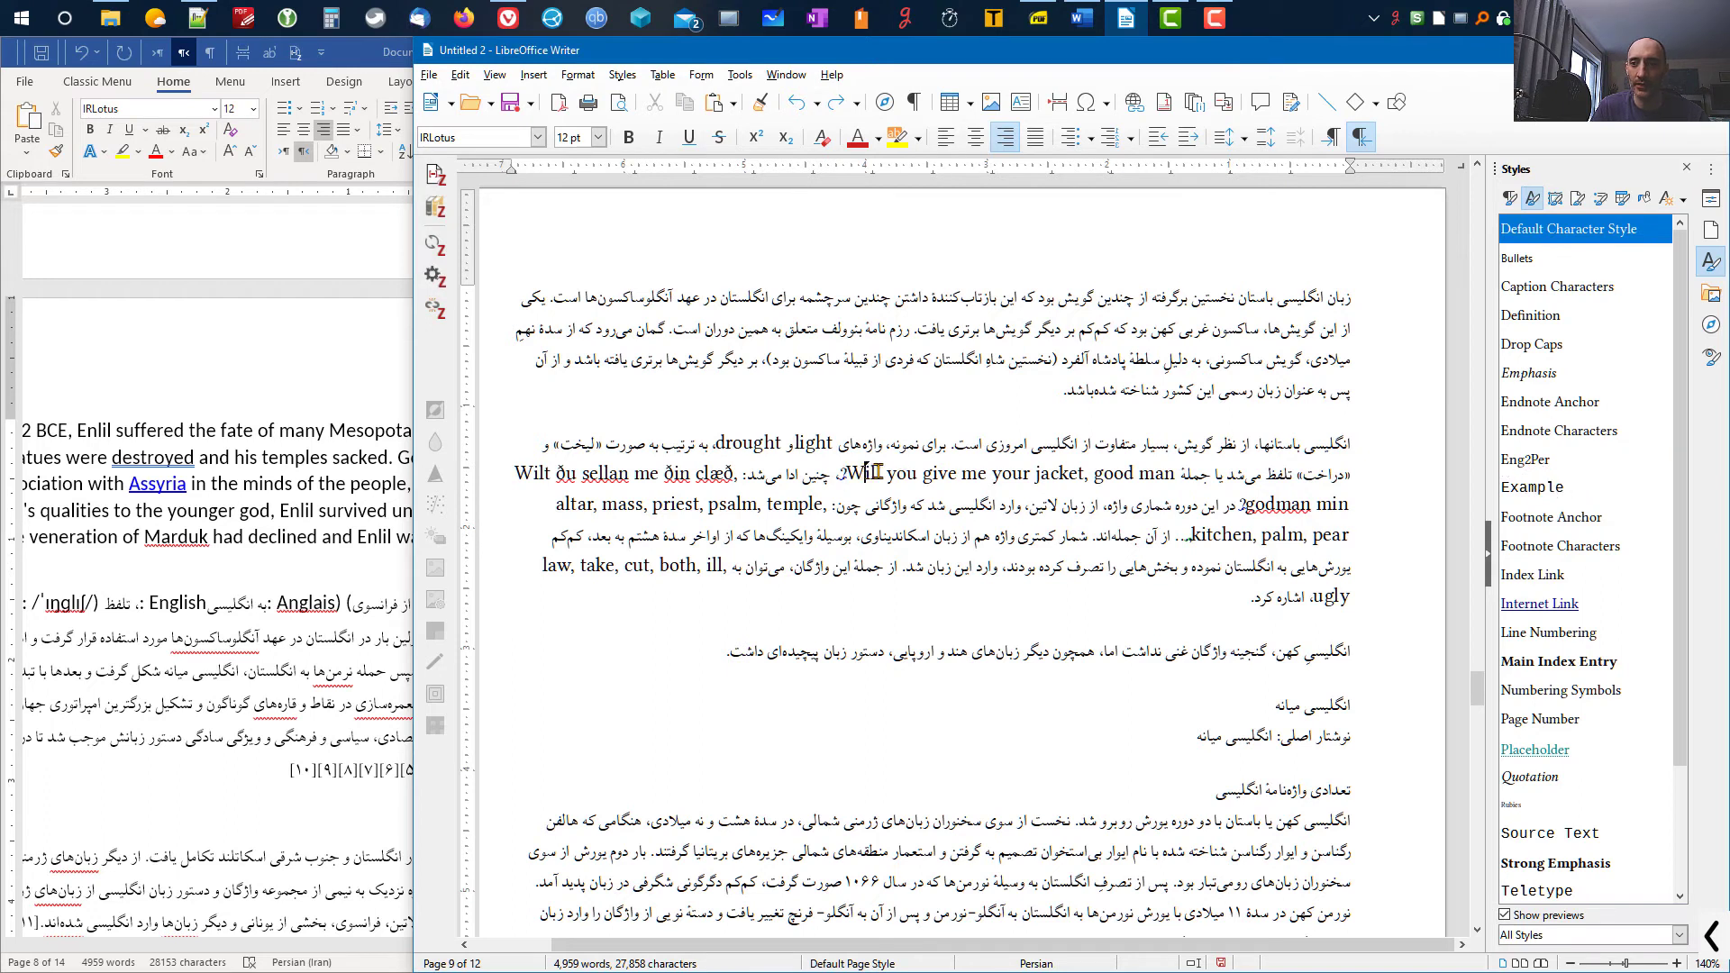
double_click(1521, 461)
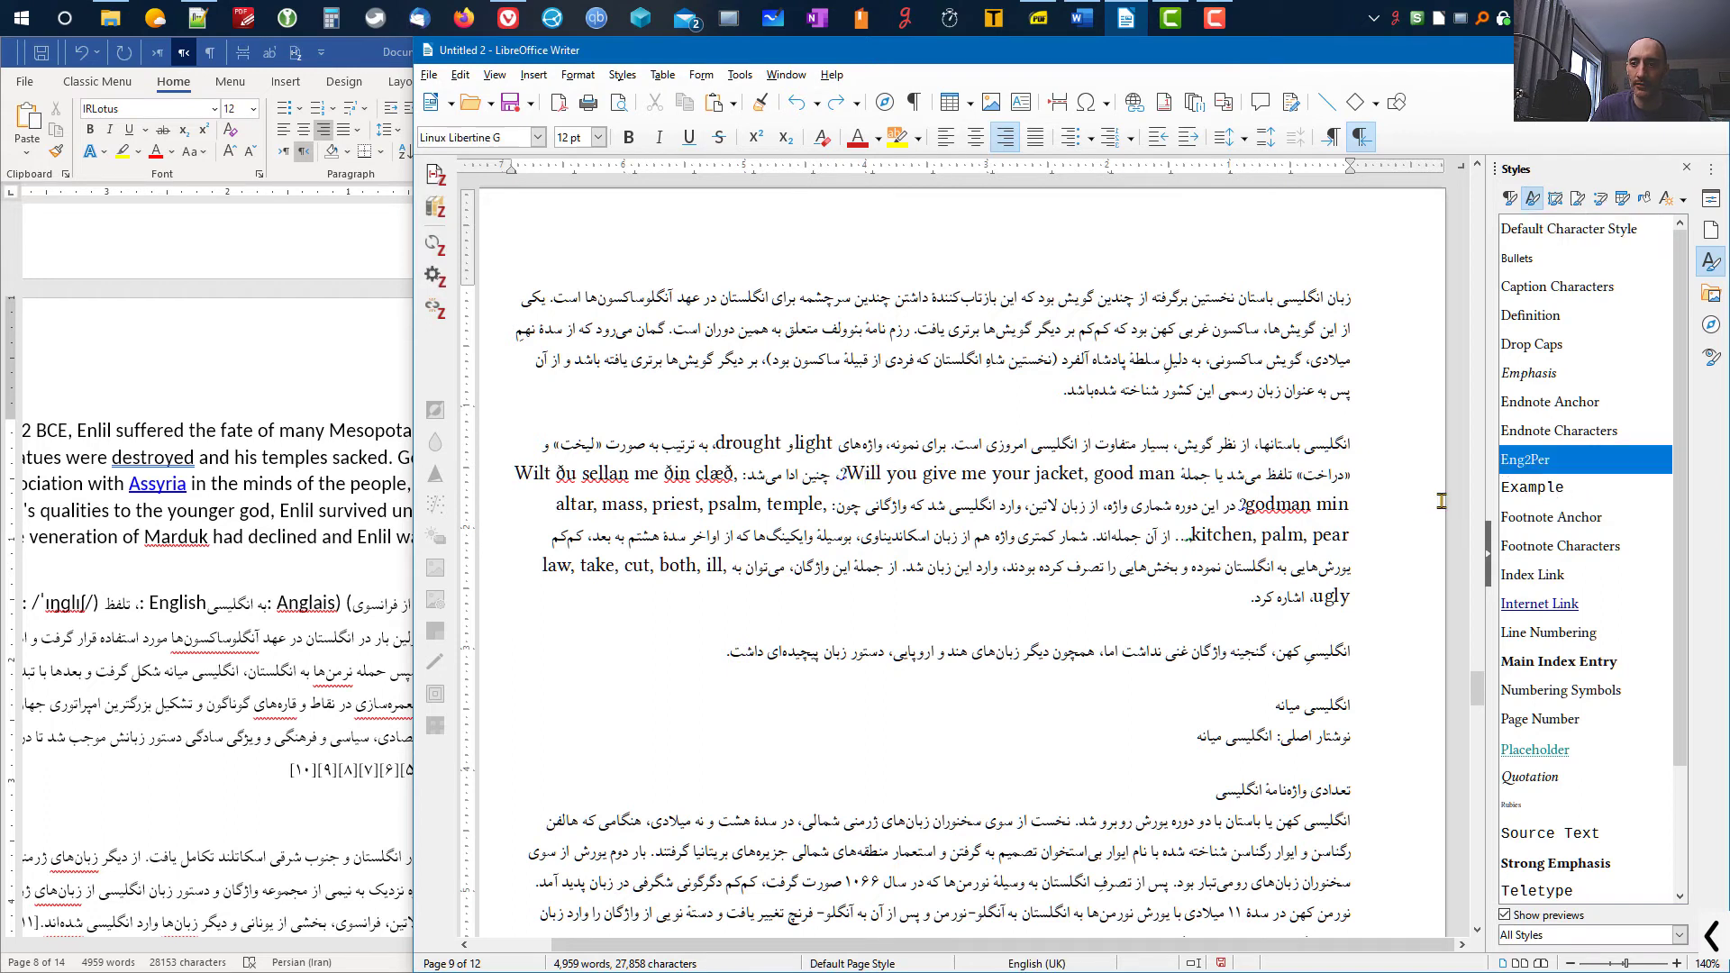
click(839, 474)
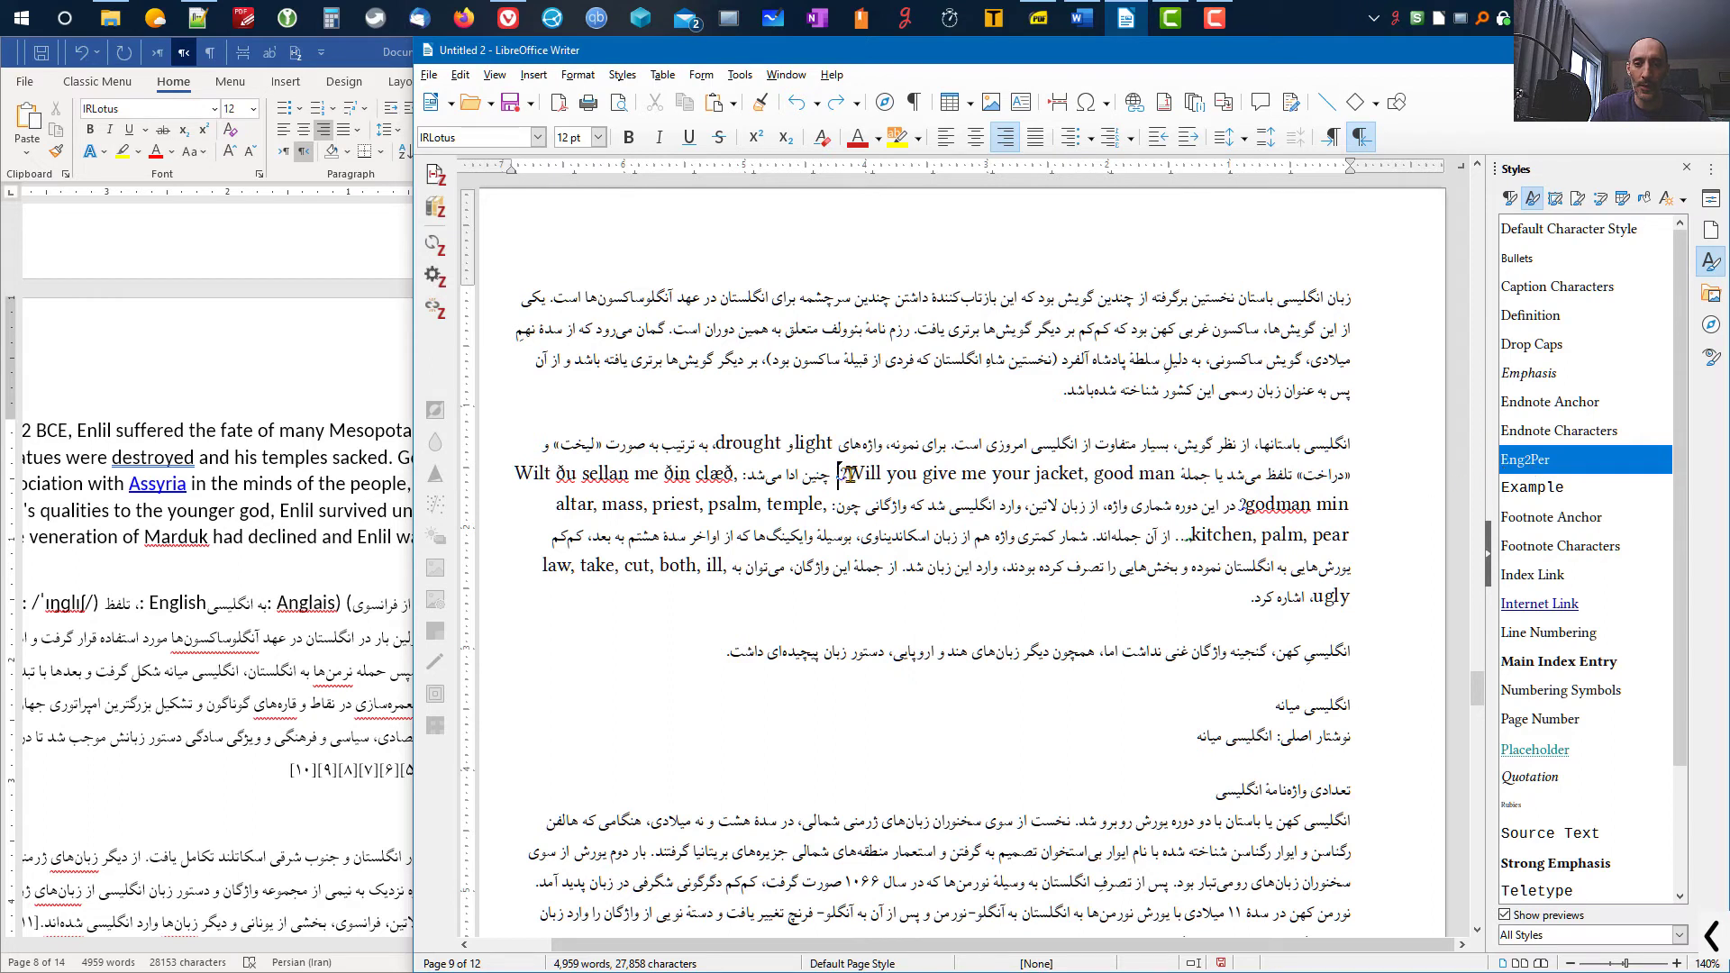
- Examine the Western font features in the Eng2Per style's settings and close the feature list without changes
right_click(1538, 461)
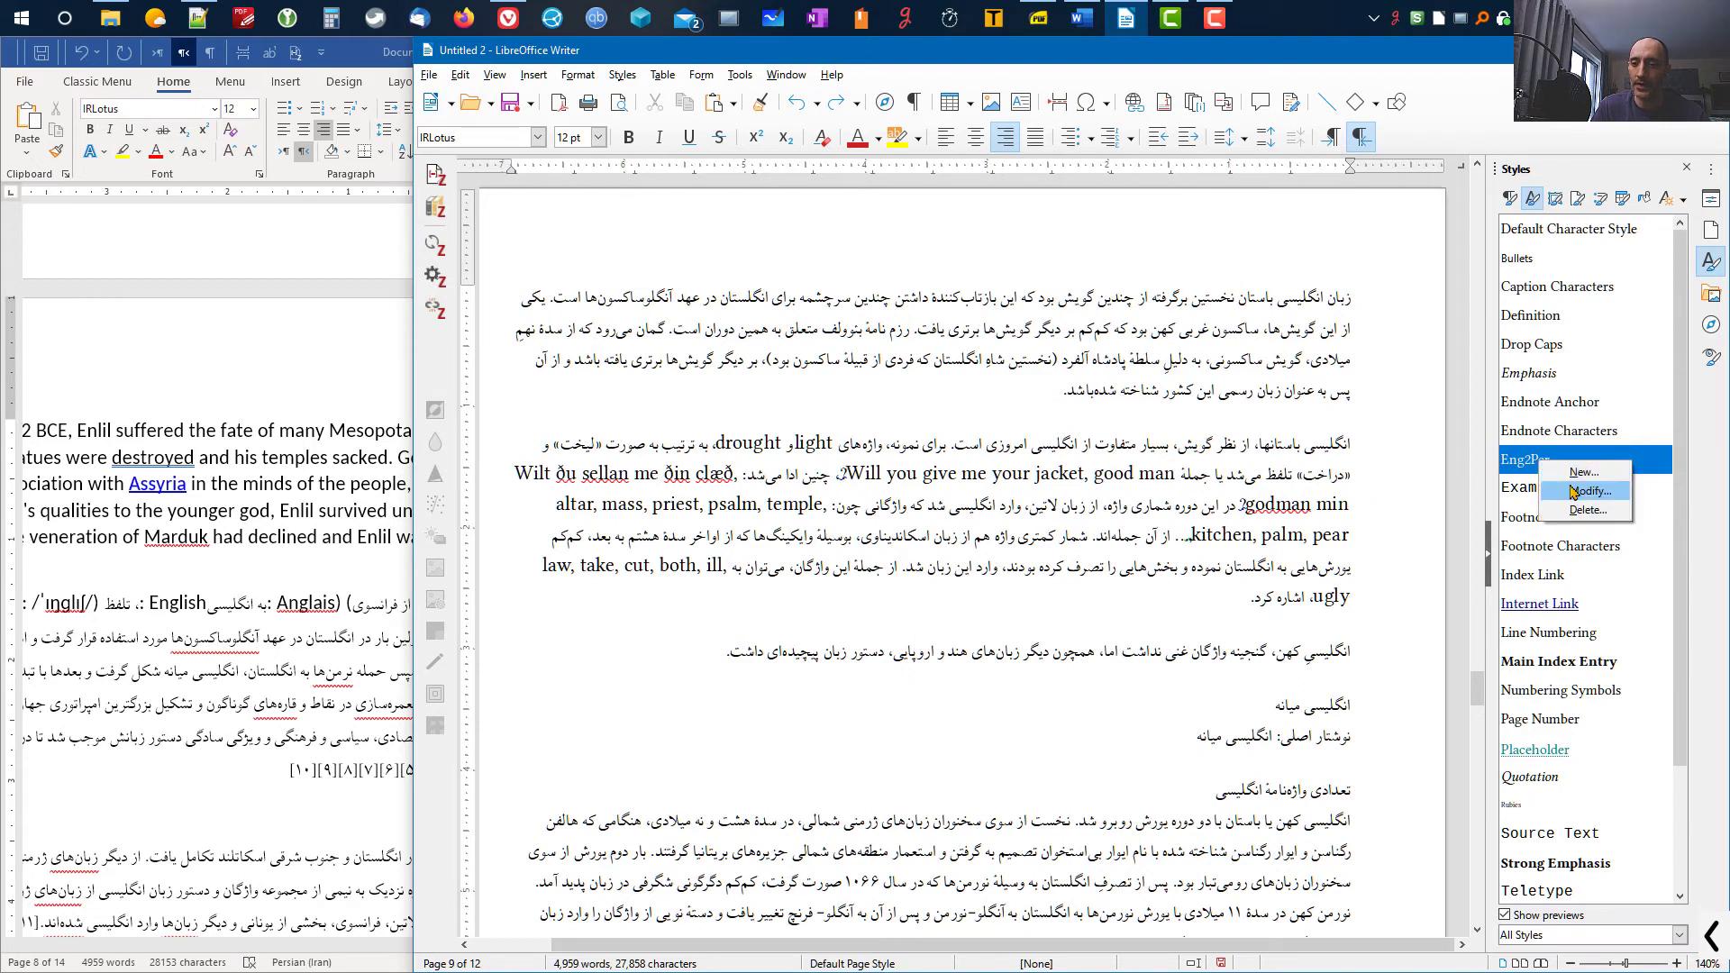
click(1573, 491)
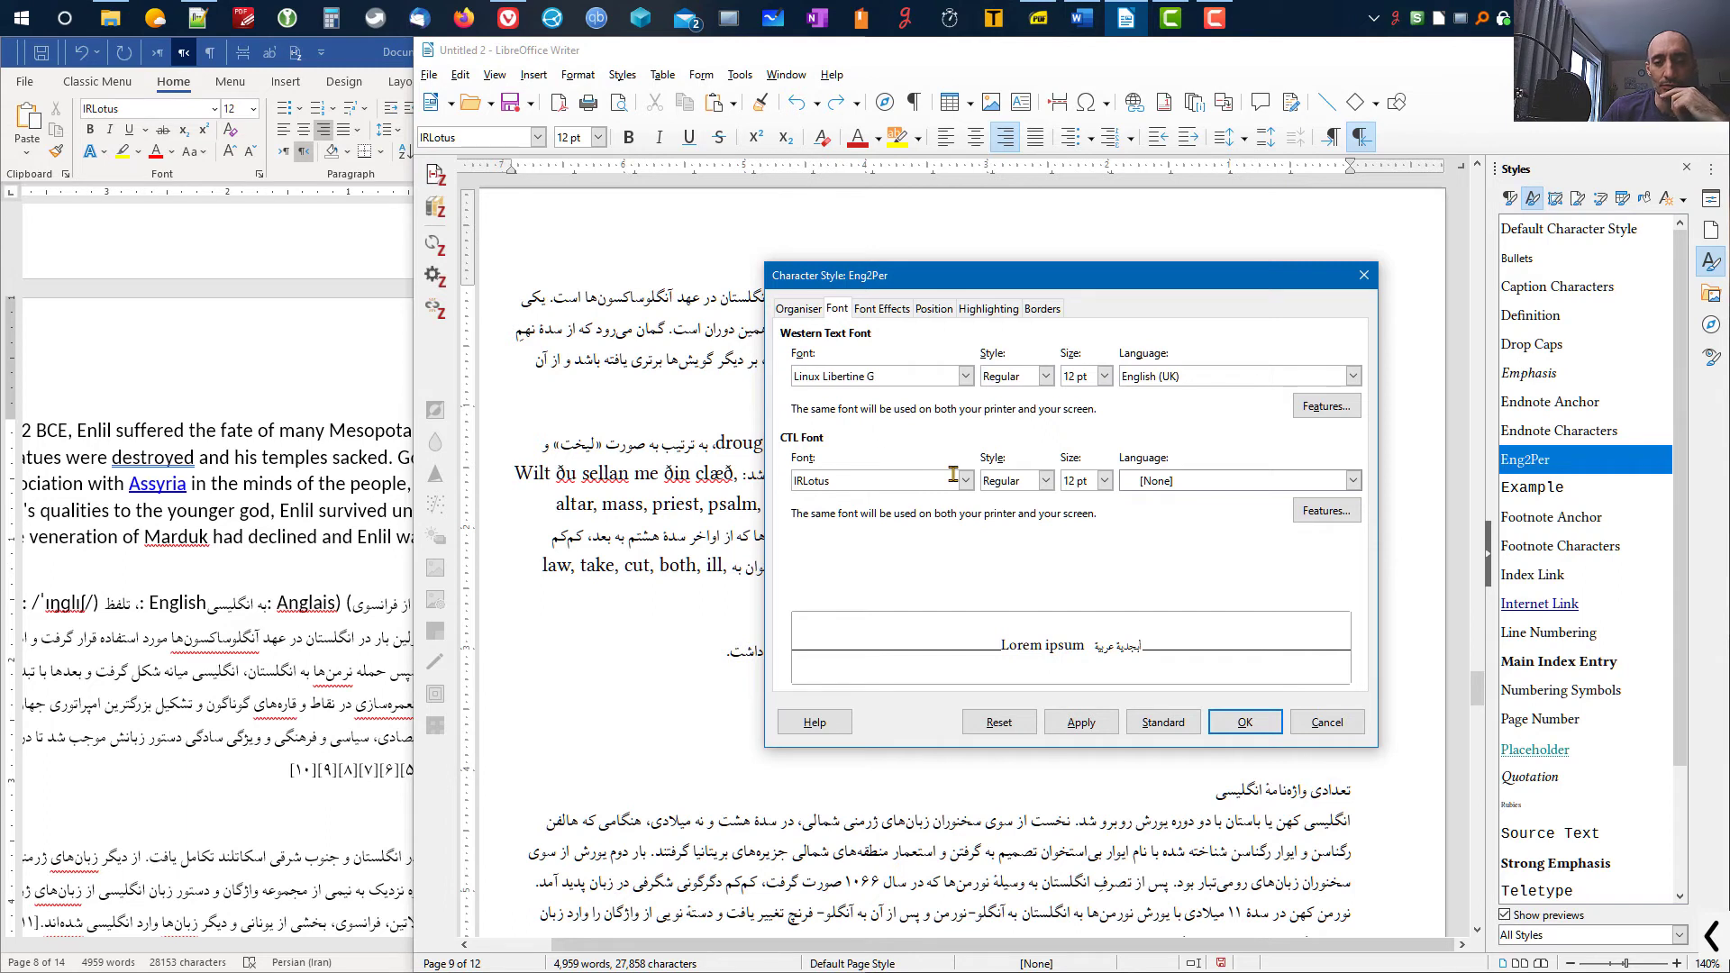
click(1318, 408)
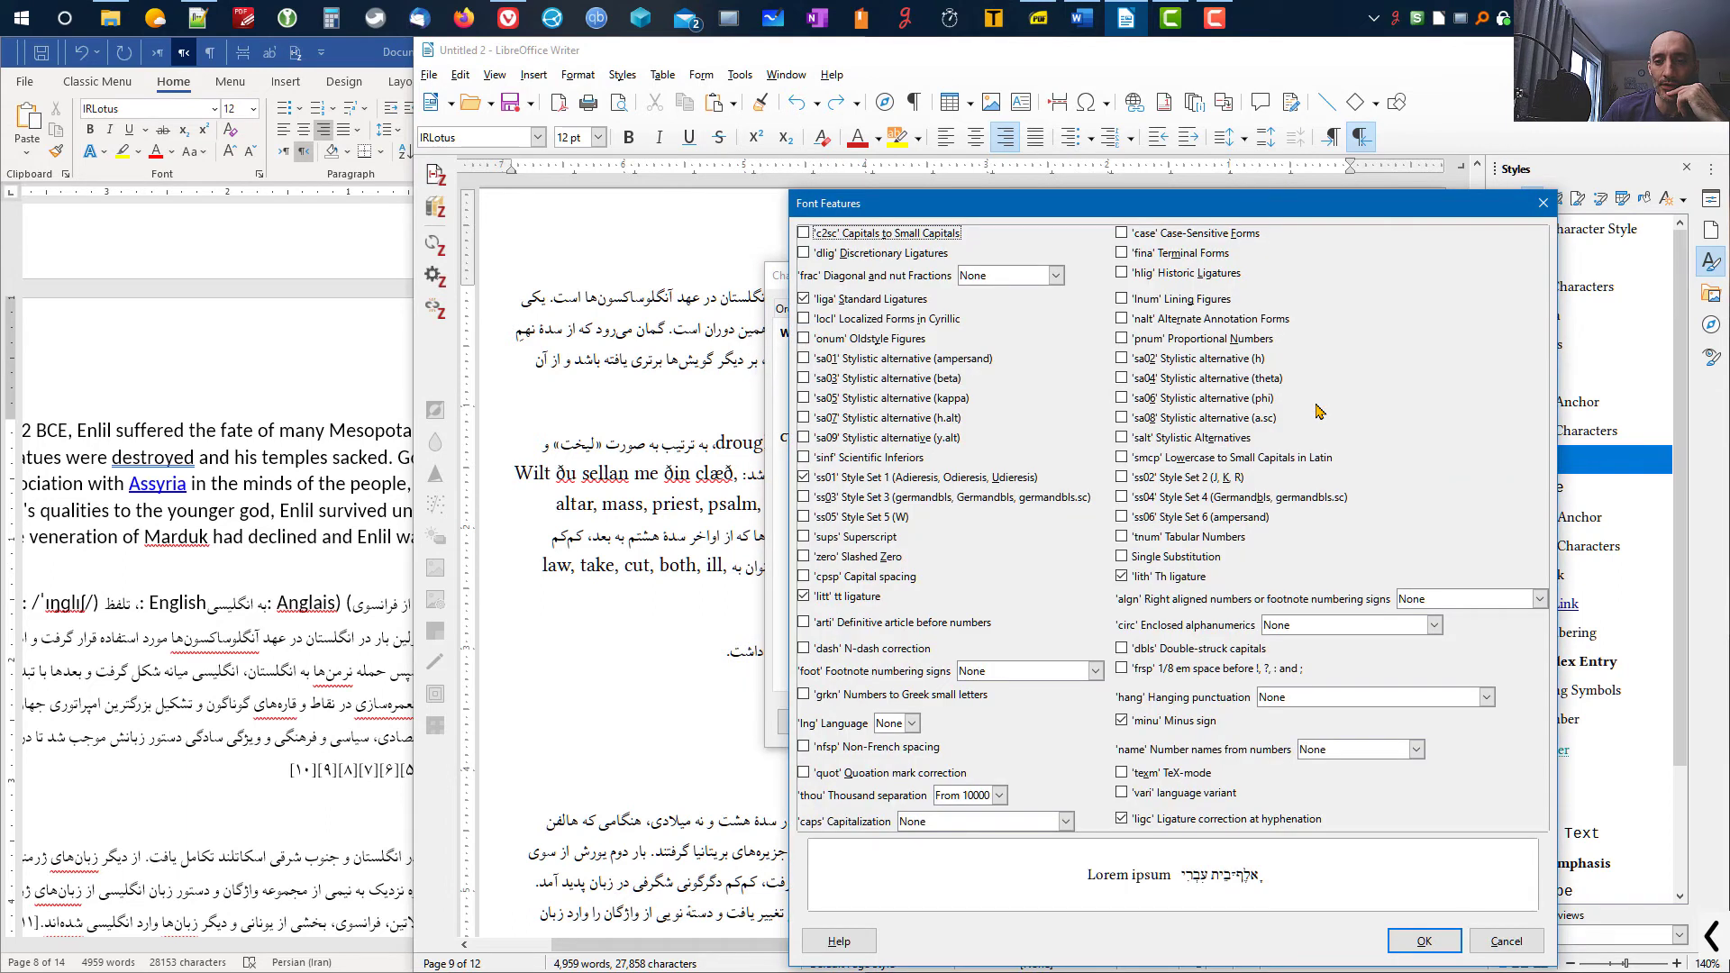
drag(1208, 213, 610, 126)
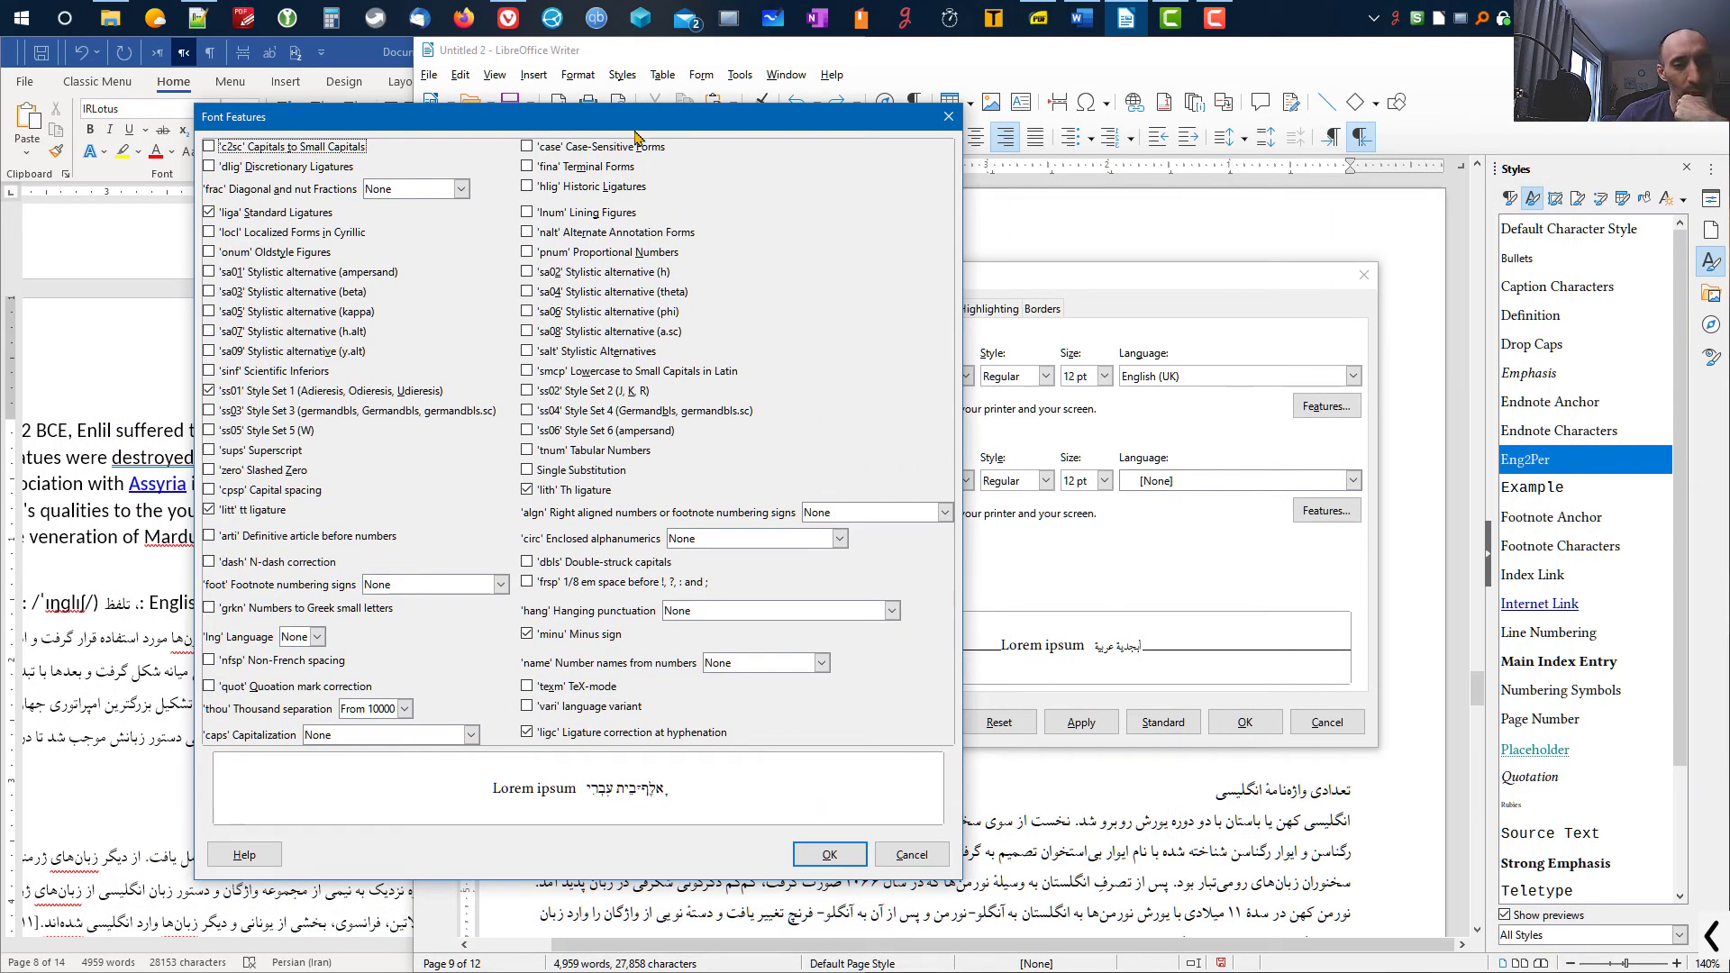
click(950, 117)
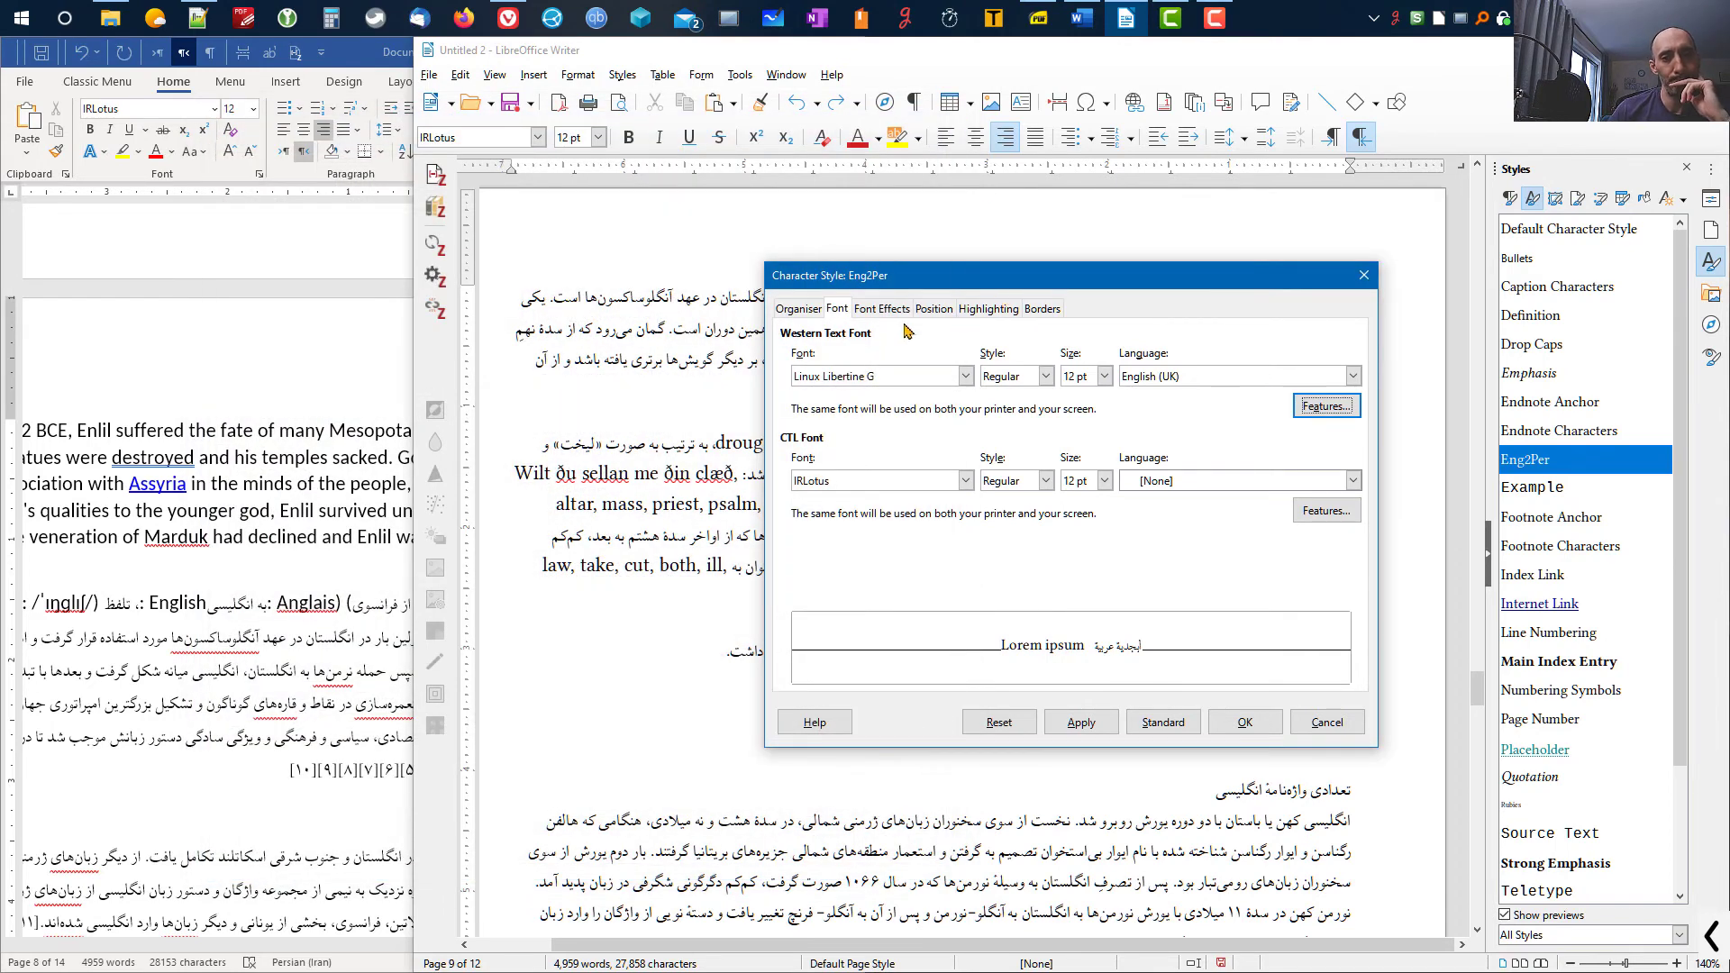
- Review Eng2Per's position, font effects, highlighting, border, font and organiser settings, and cancel the style dialog
click(934, 311)
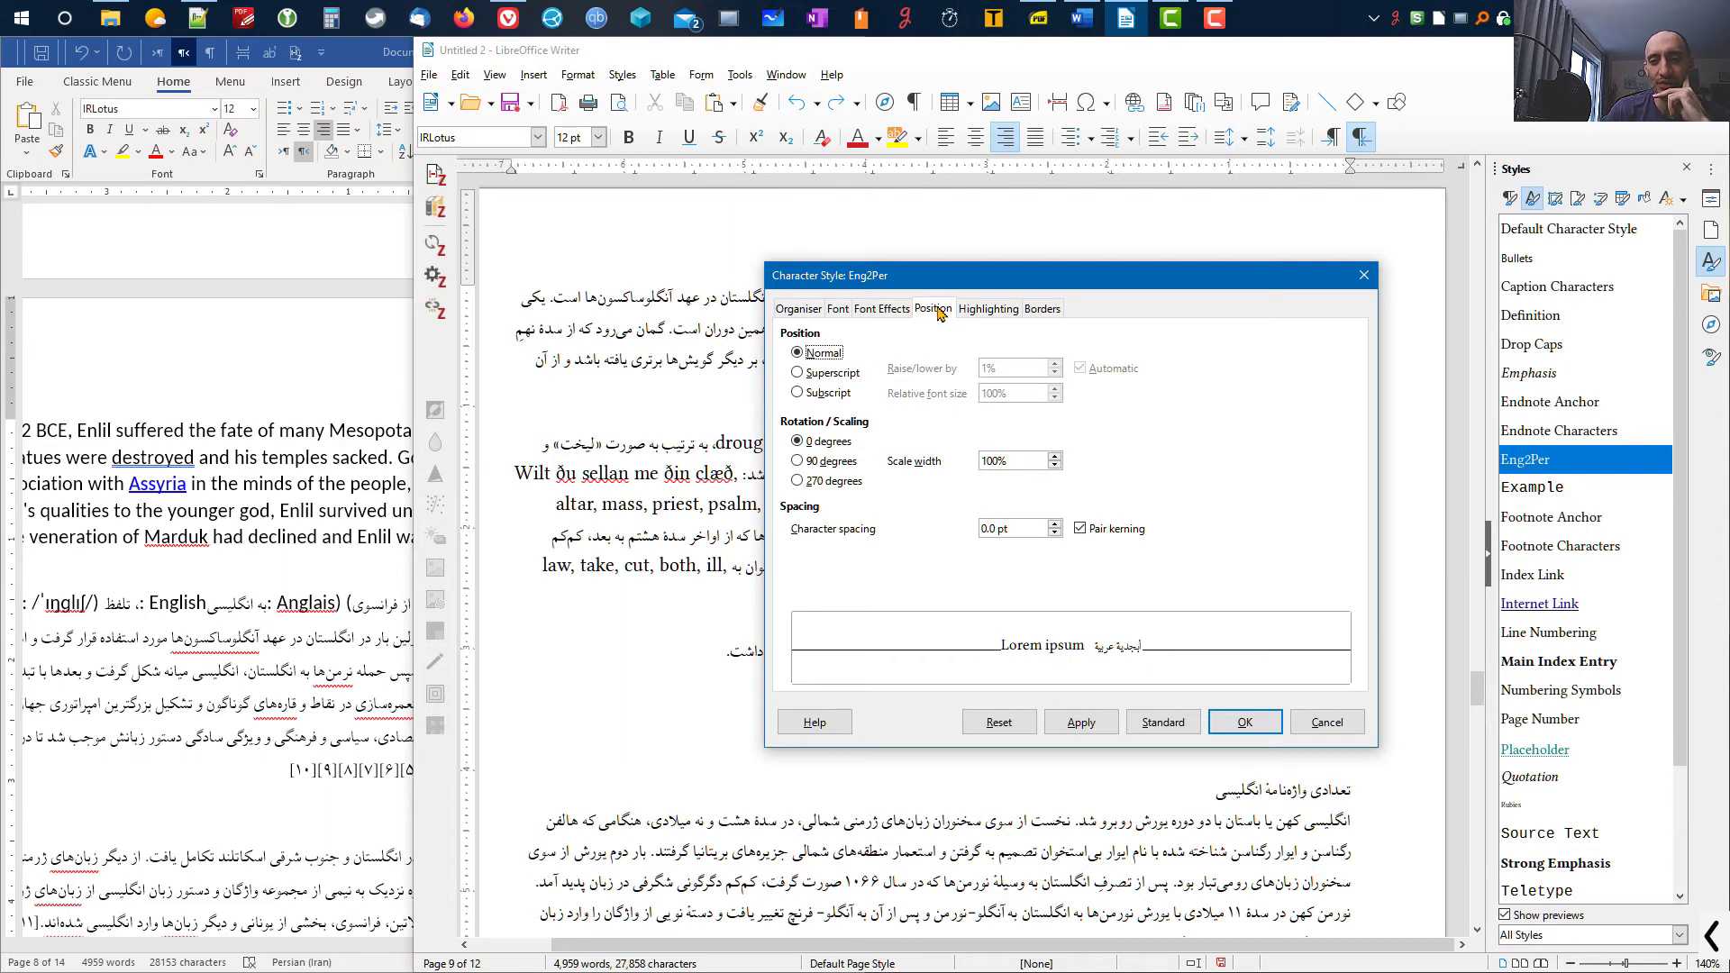
click(882, 312)
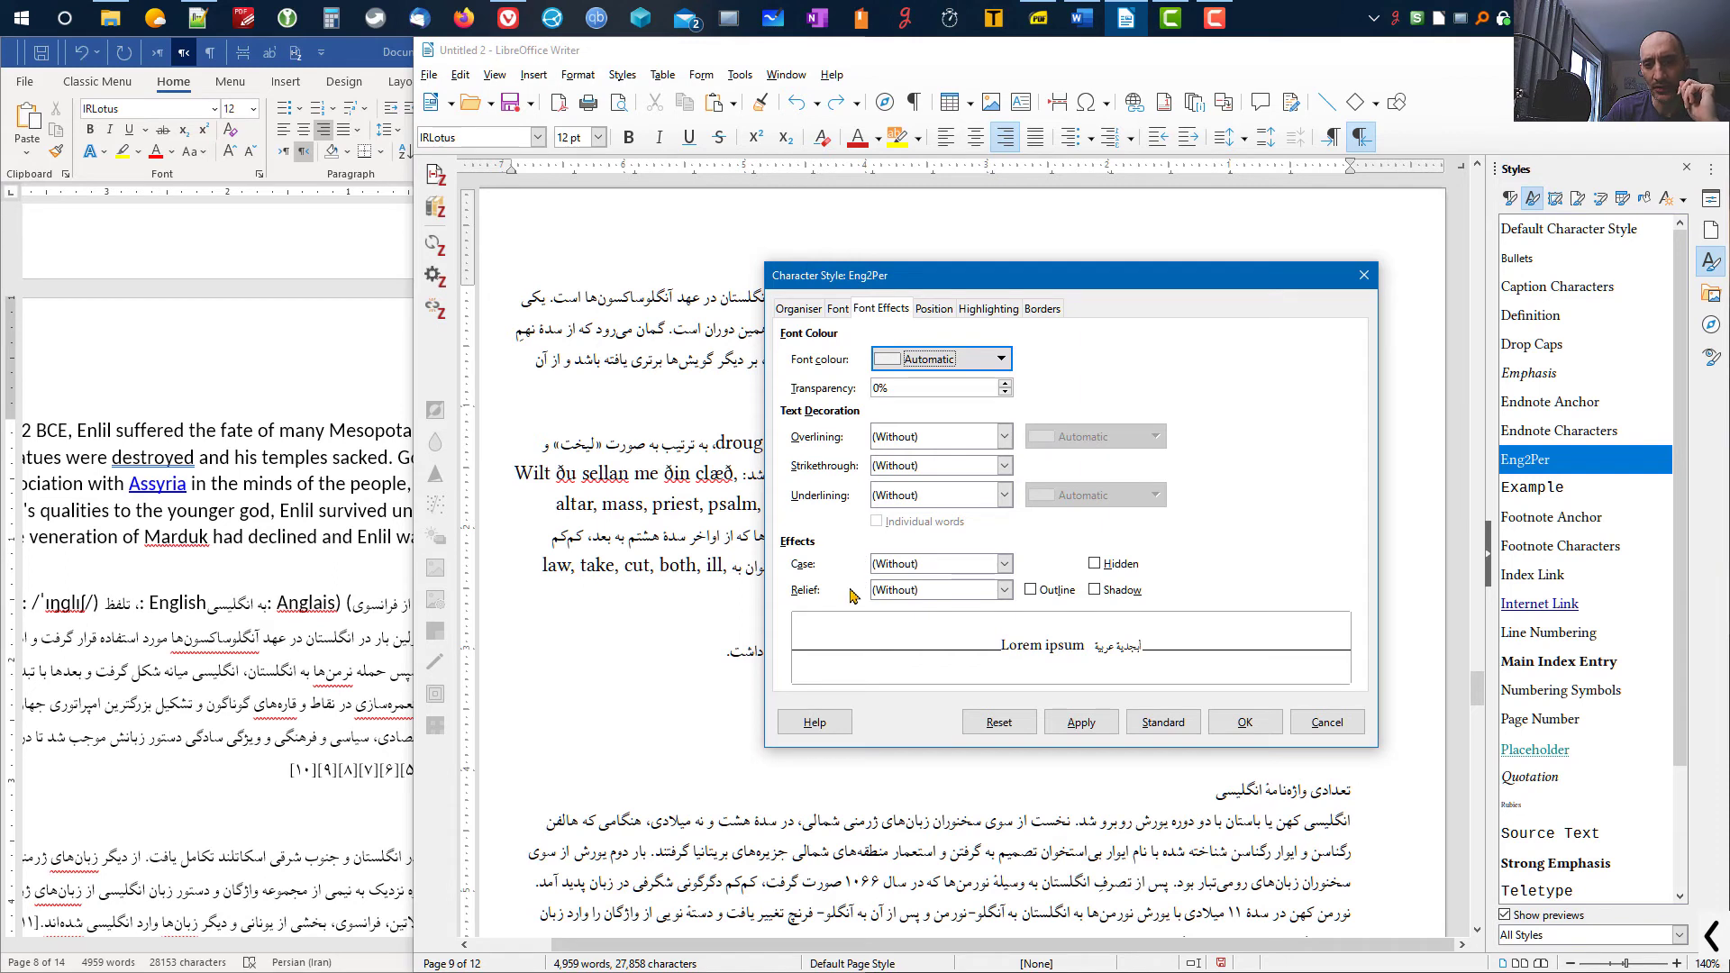
click(992, 309)
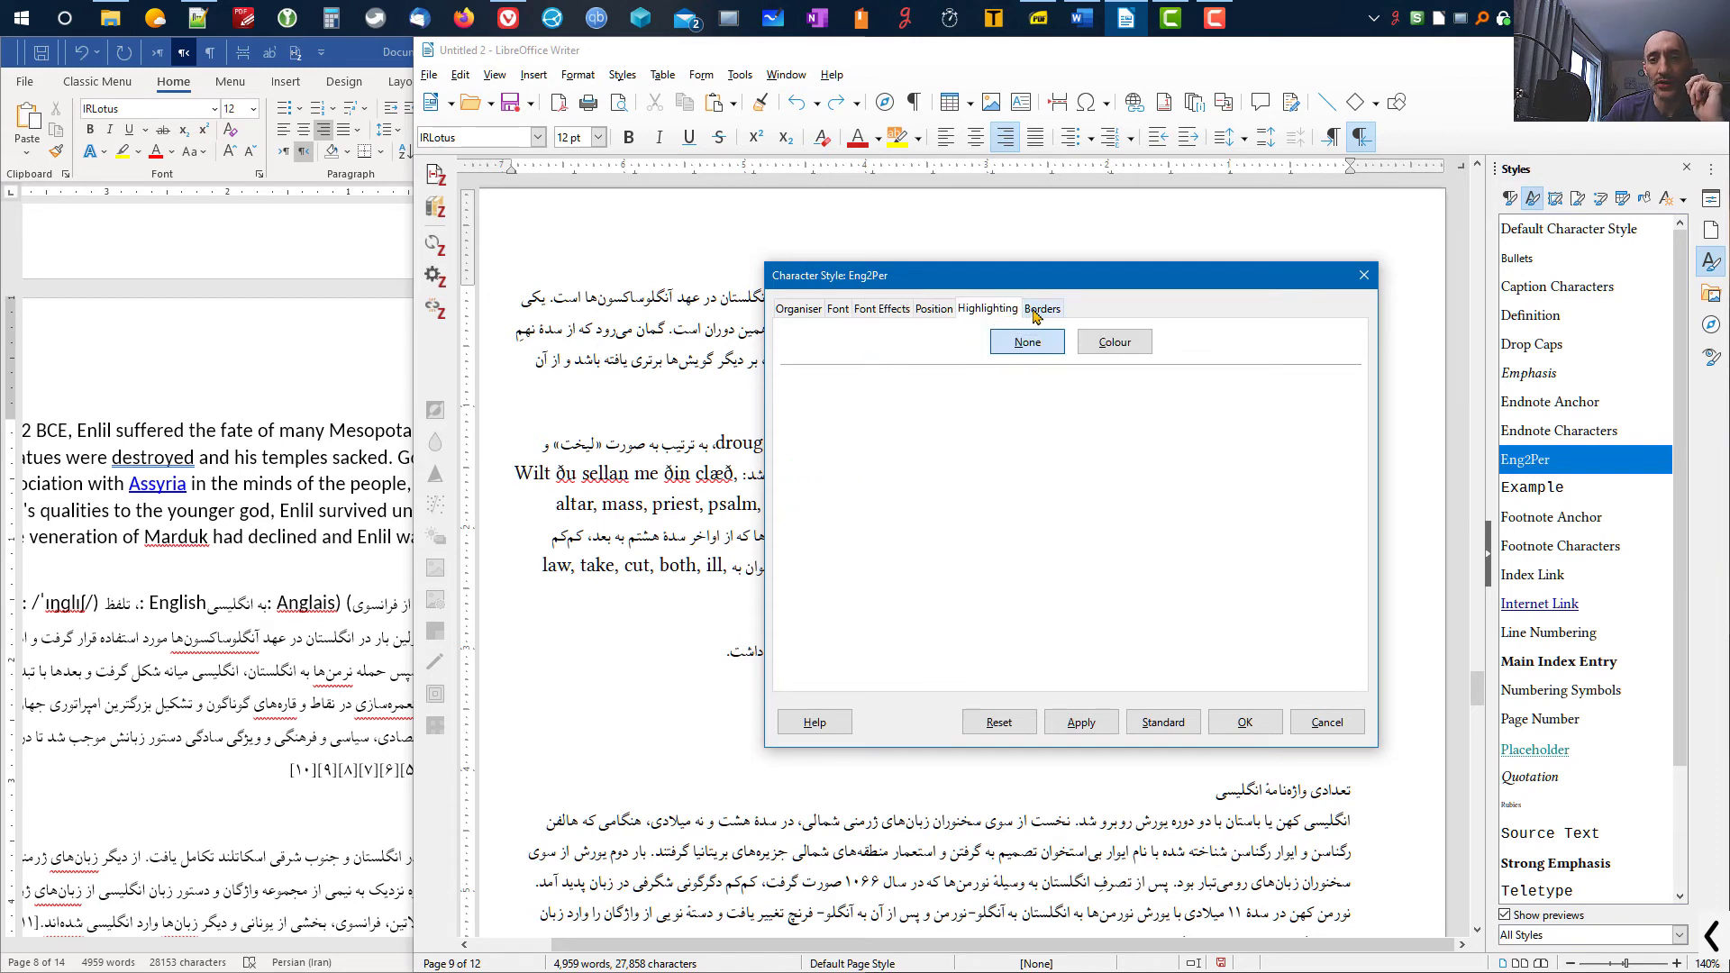
click(1041, 309)
click(881, 309)
click(837, 309)
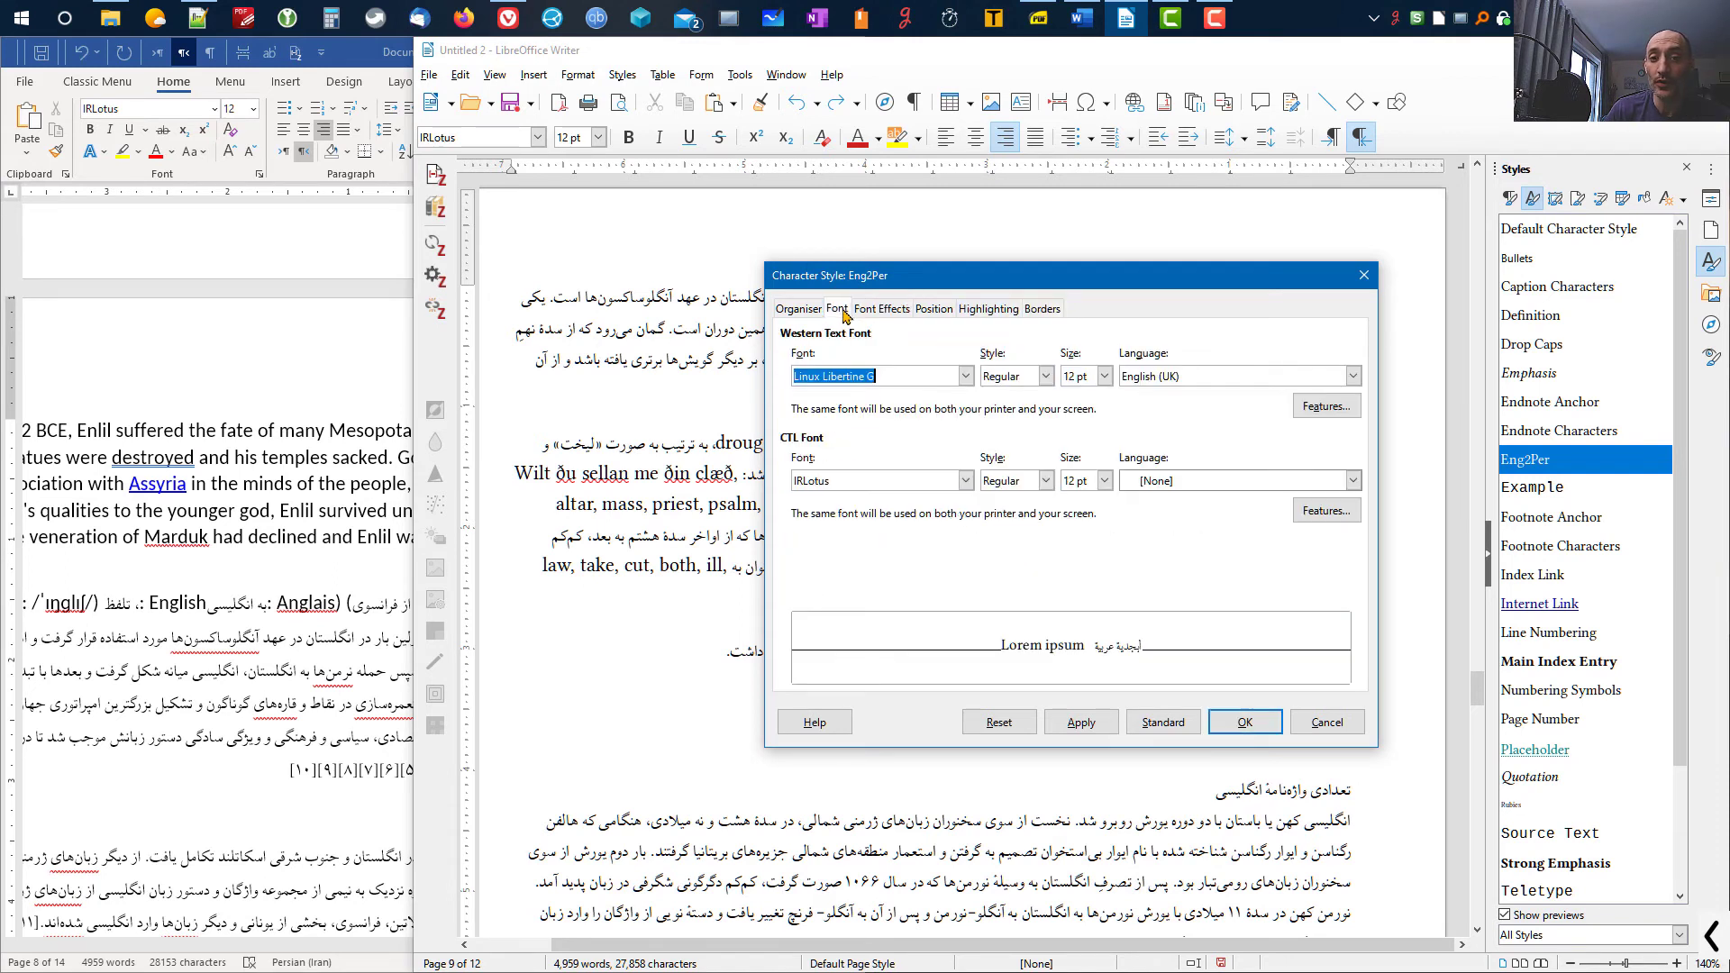
click(801, 309)
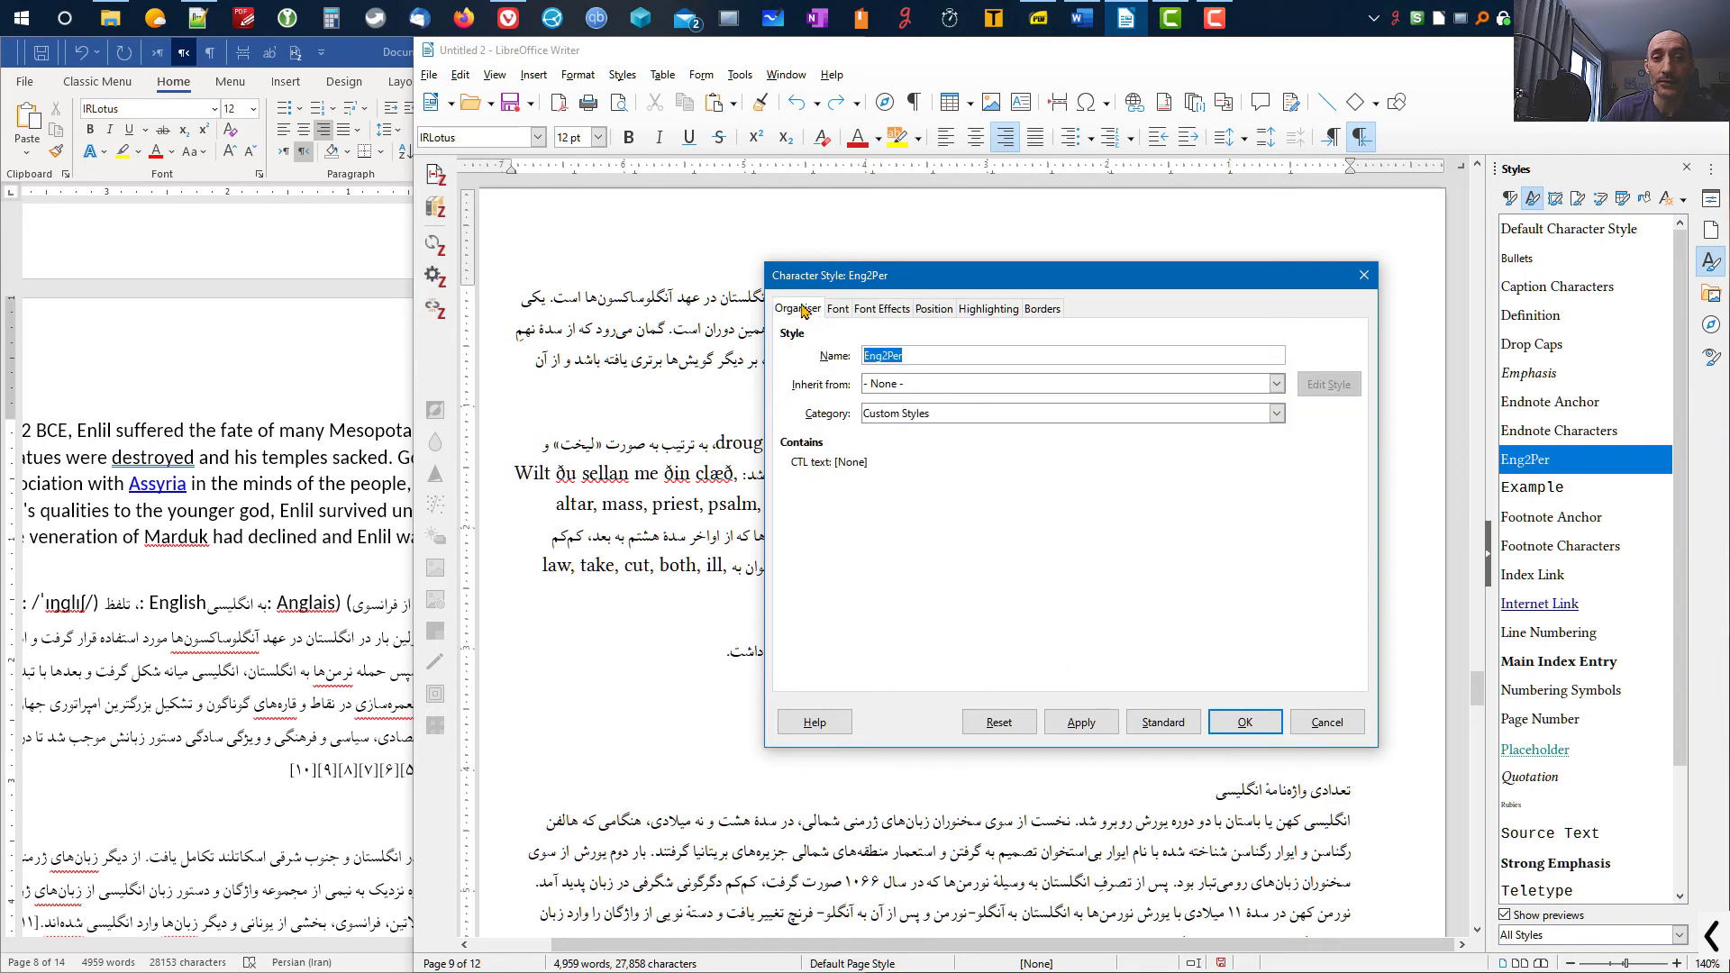
click(1323, 723)
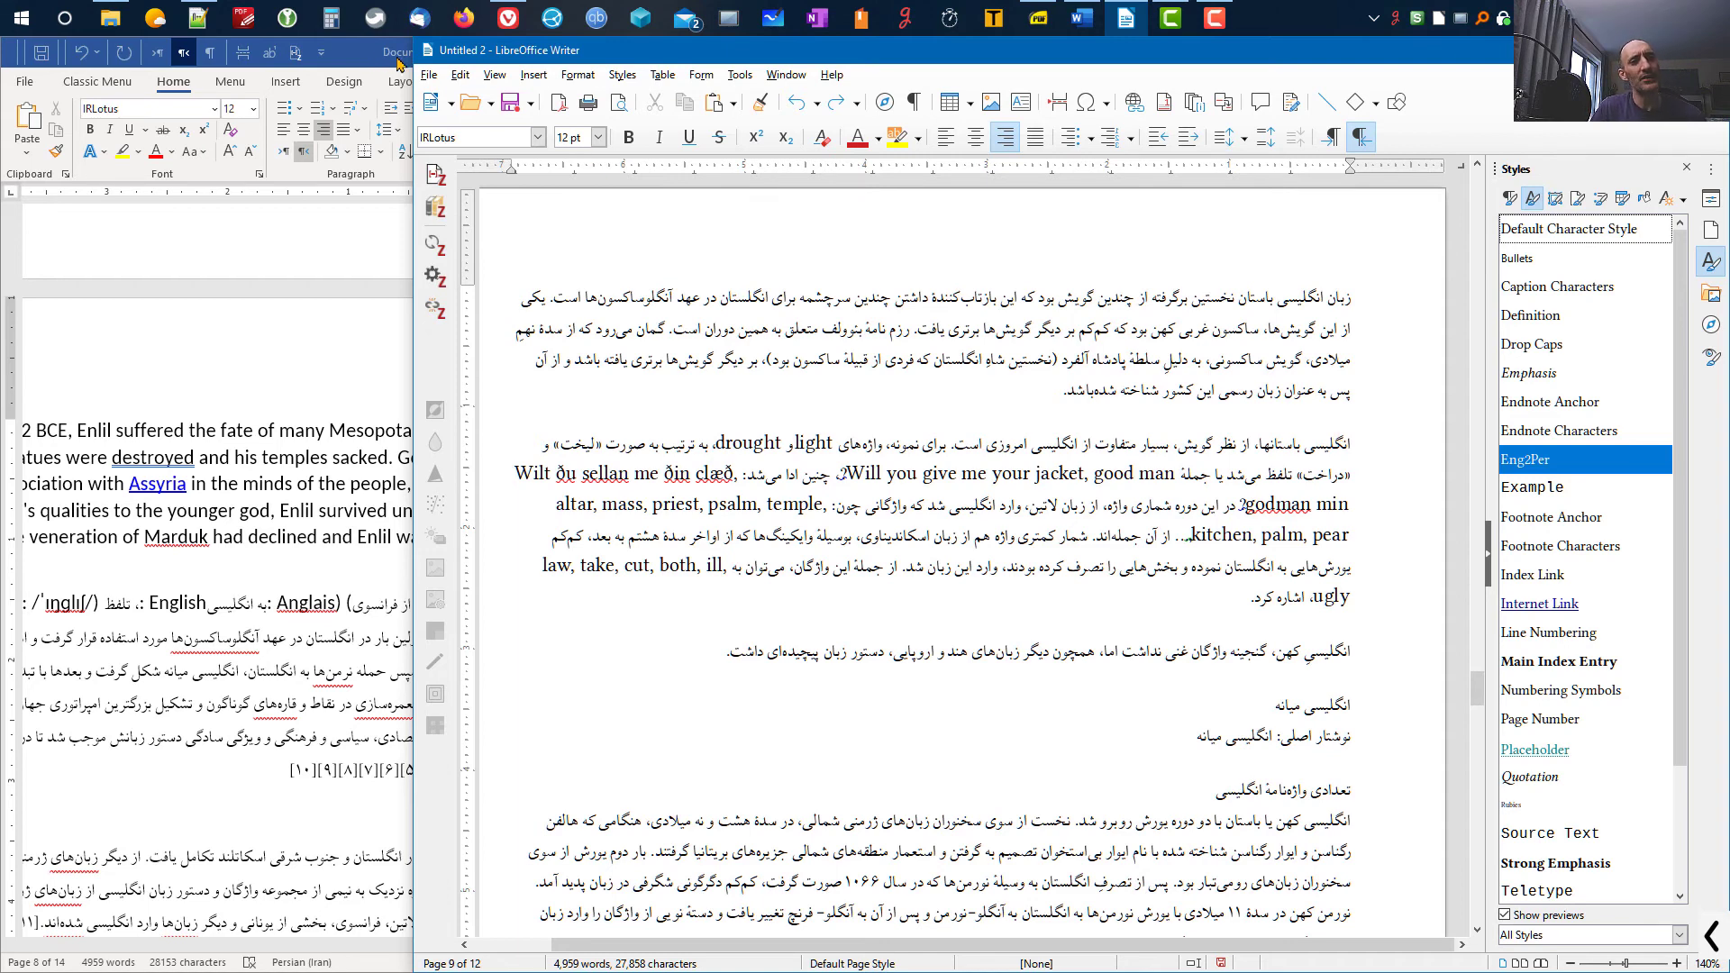
- Widen the Word window beside LibreOffice Writer, switch to Word, and set its zoom to 120%
drag(410, 51, 869, 52)
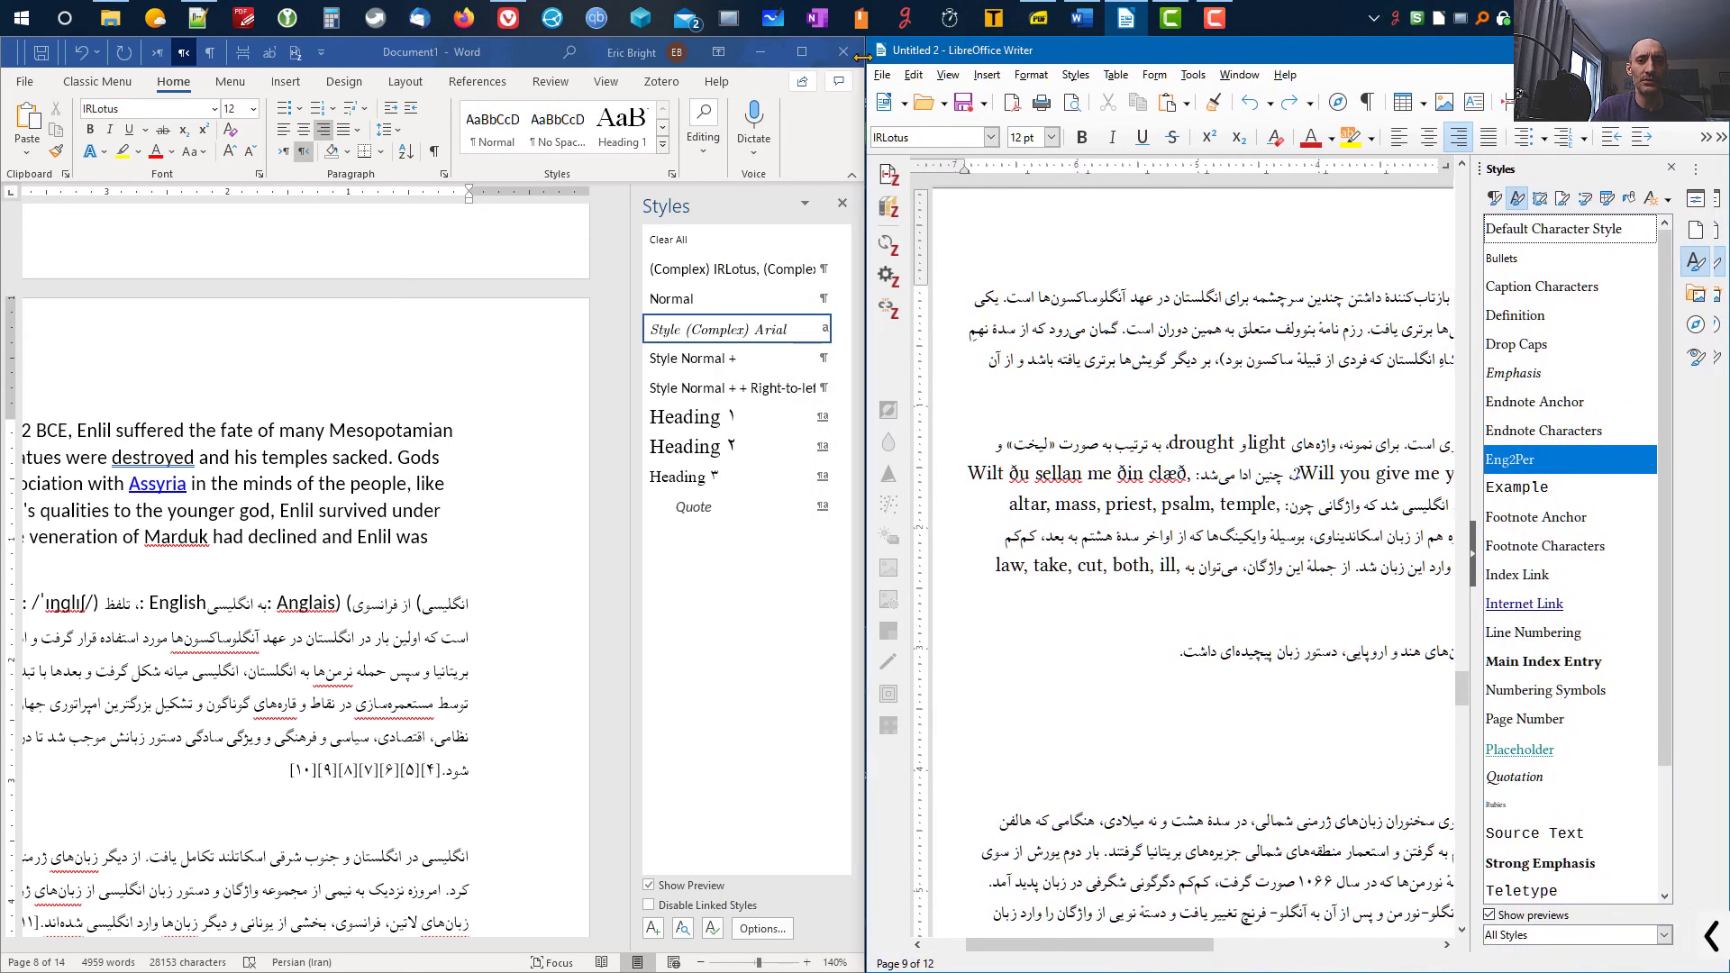
click(509, 48)
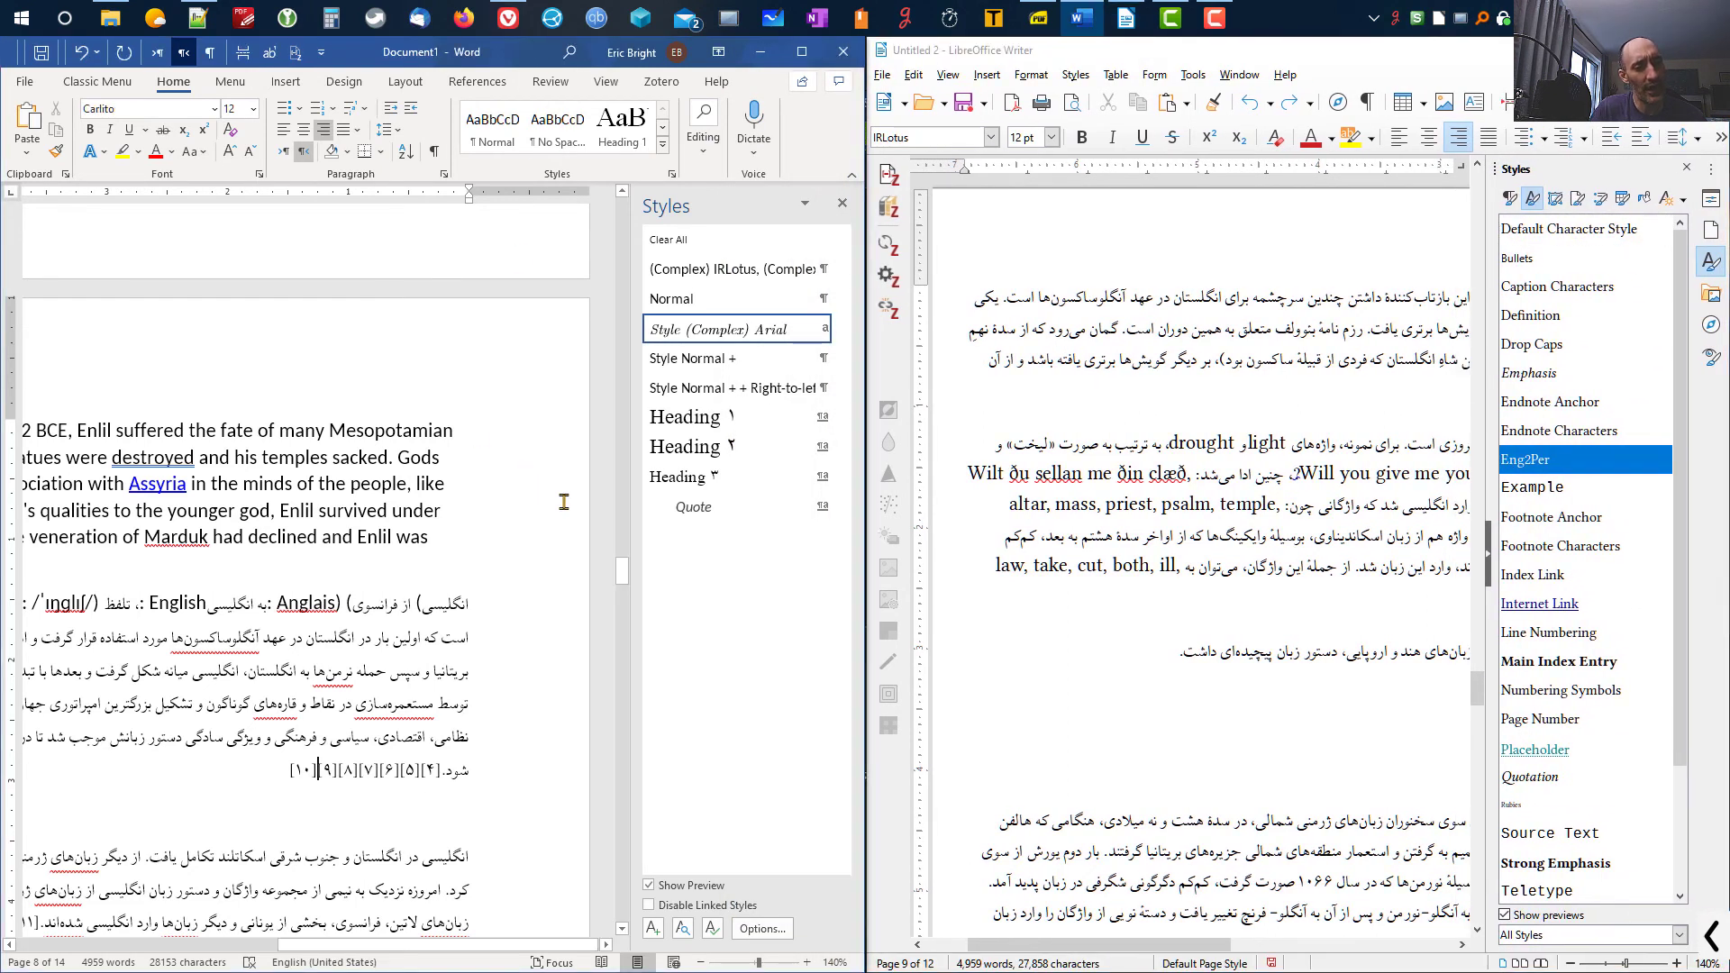
click(703, 962)
click(703, 962)
- Find the English jacket sentence in the Word document and examine how its question mark is placed and formatted
scroll(236, 946, down, 4)
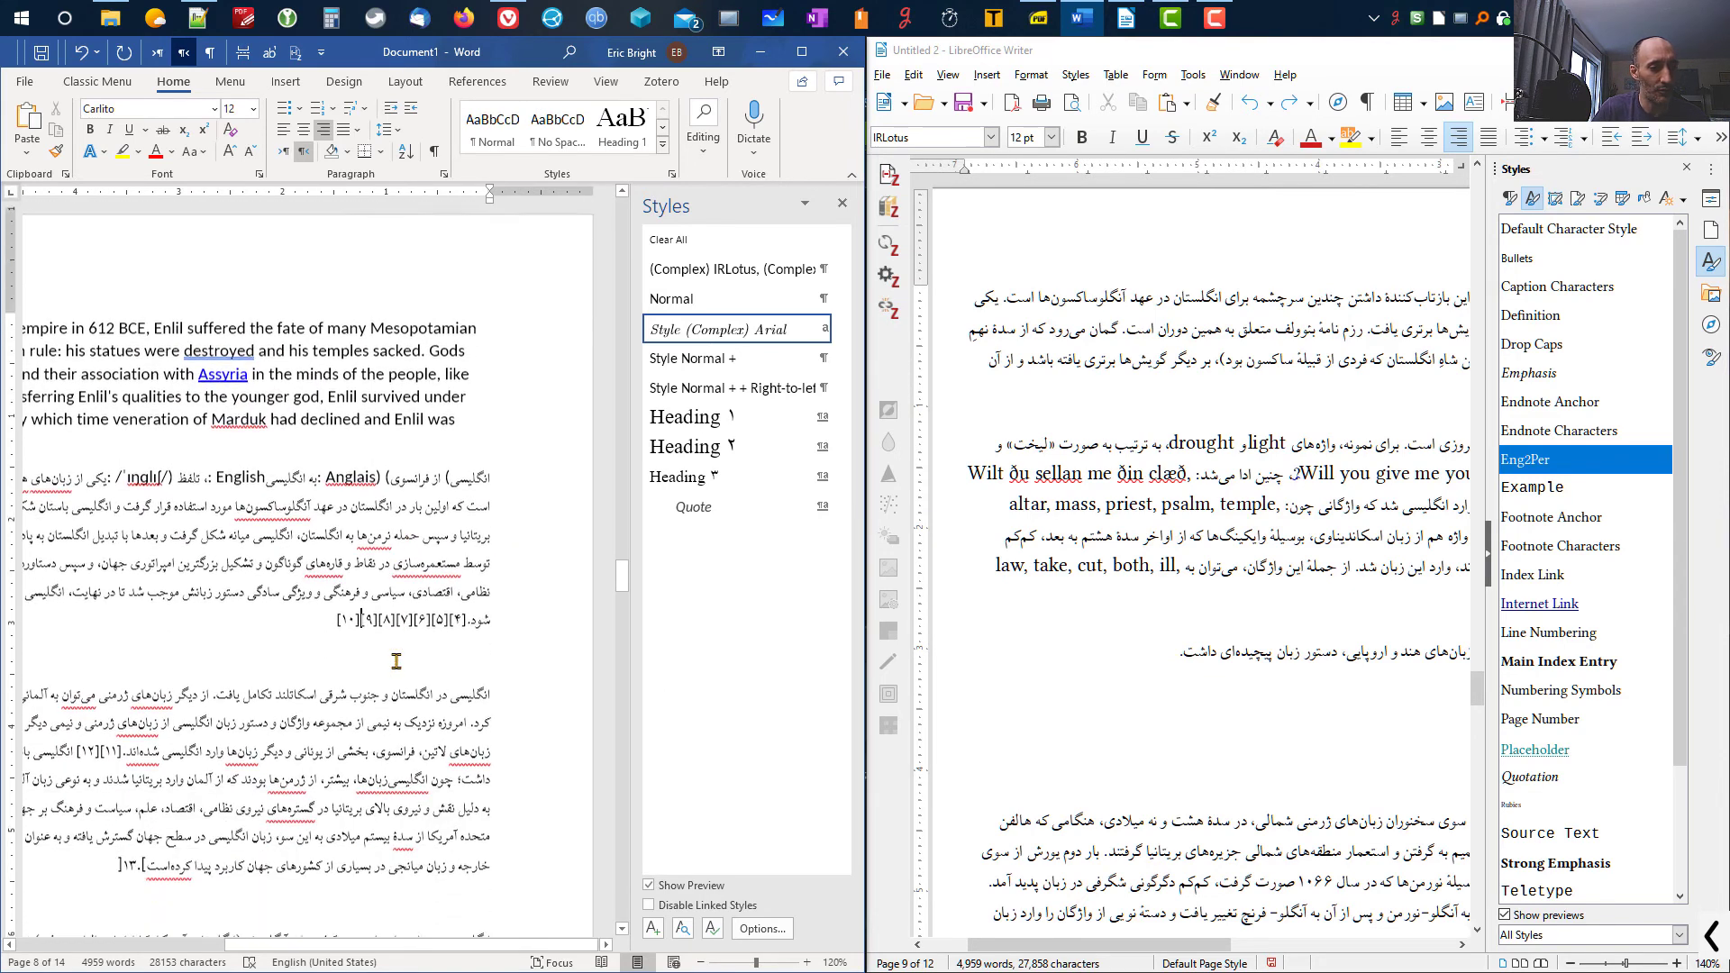
drag(236, 946, 184, 888)
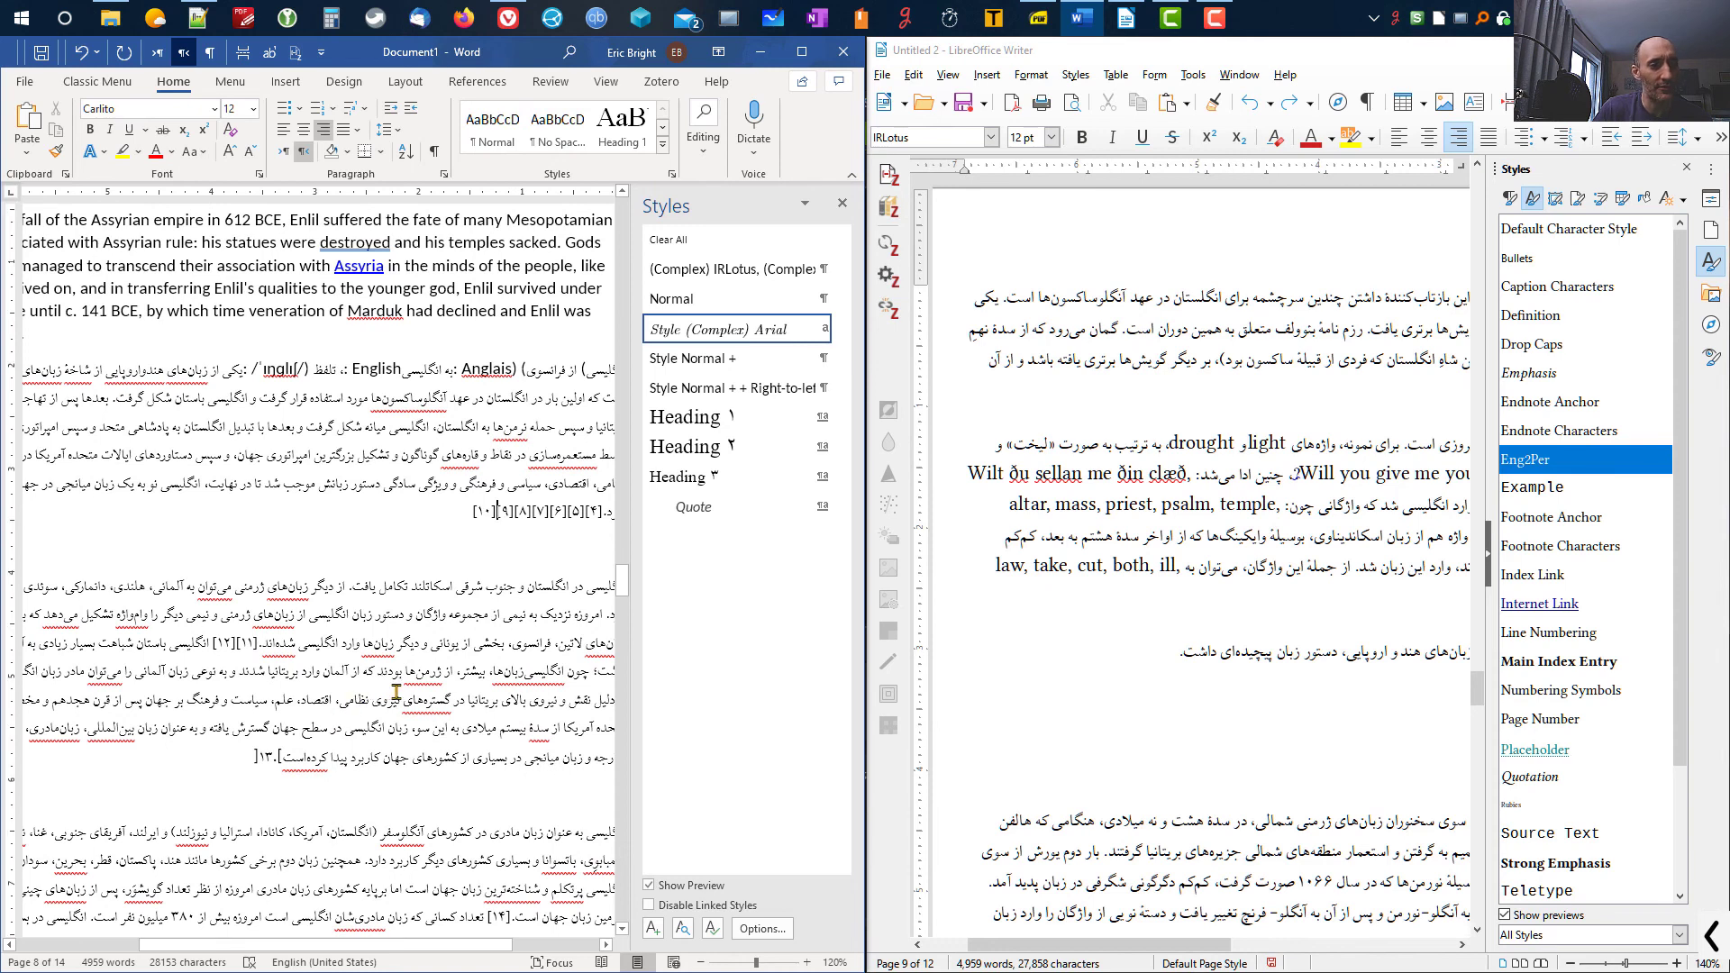
scroll(388, 692, down, 5)
scroll(479, 682, down, 6)
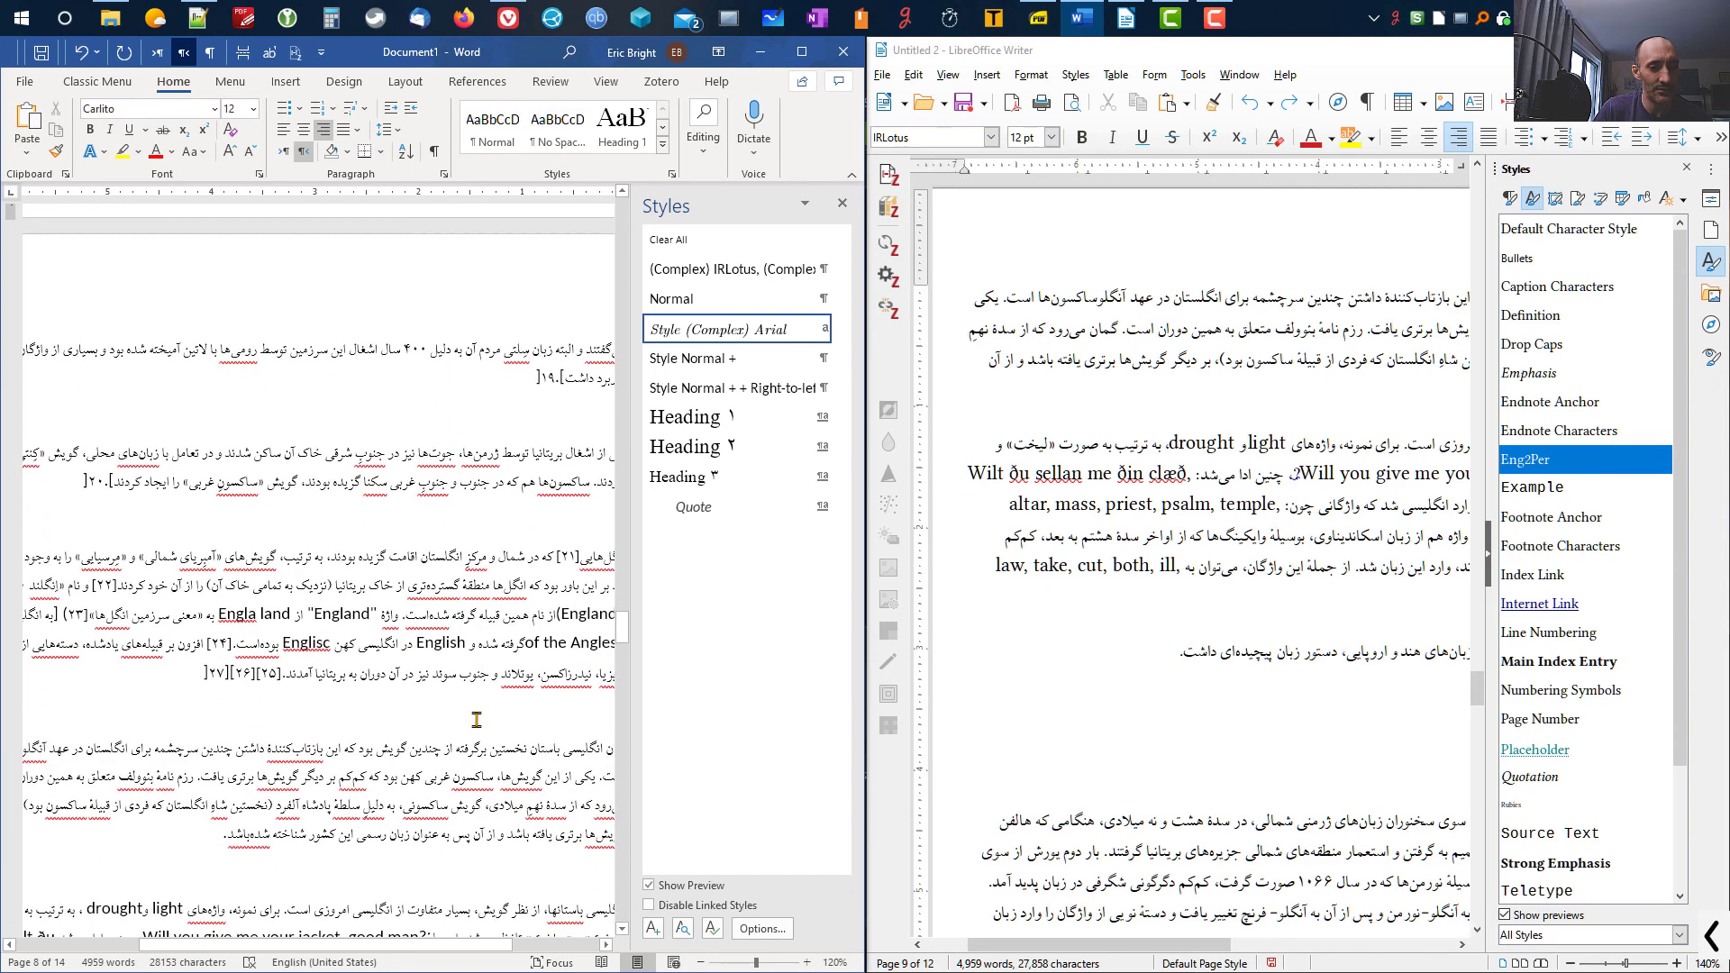
drag(232, 946, 310, 949)
scroll(309, 674, down, 4)
scroll(309, 674, down, 1)
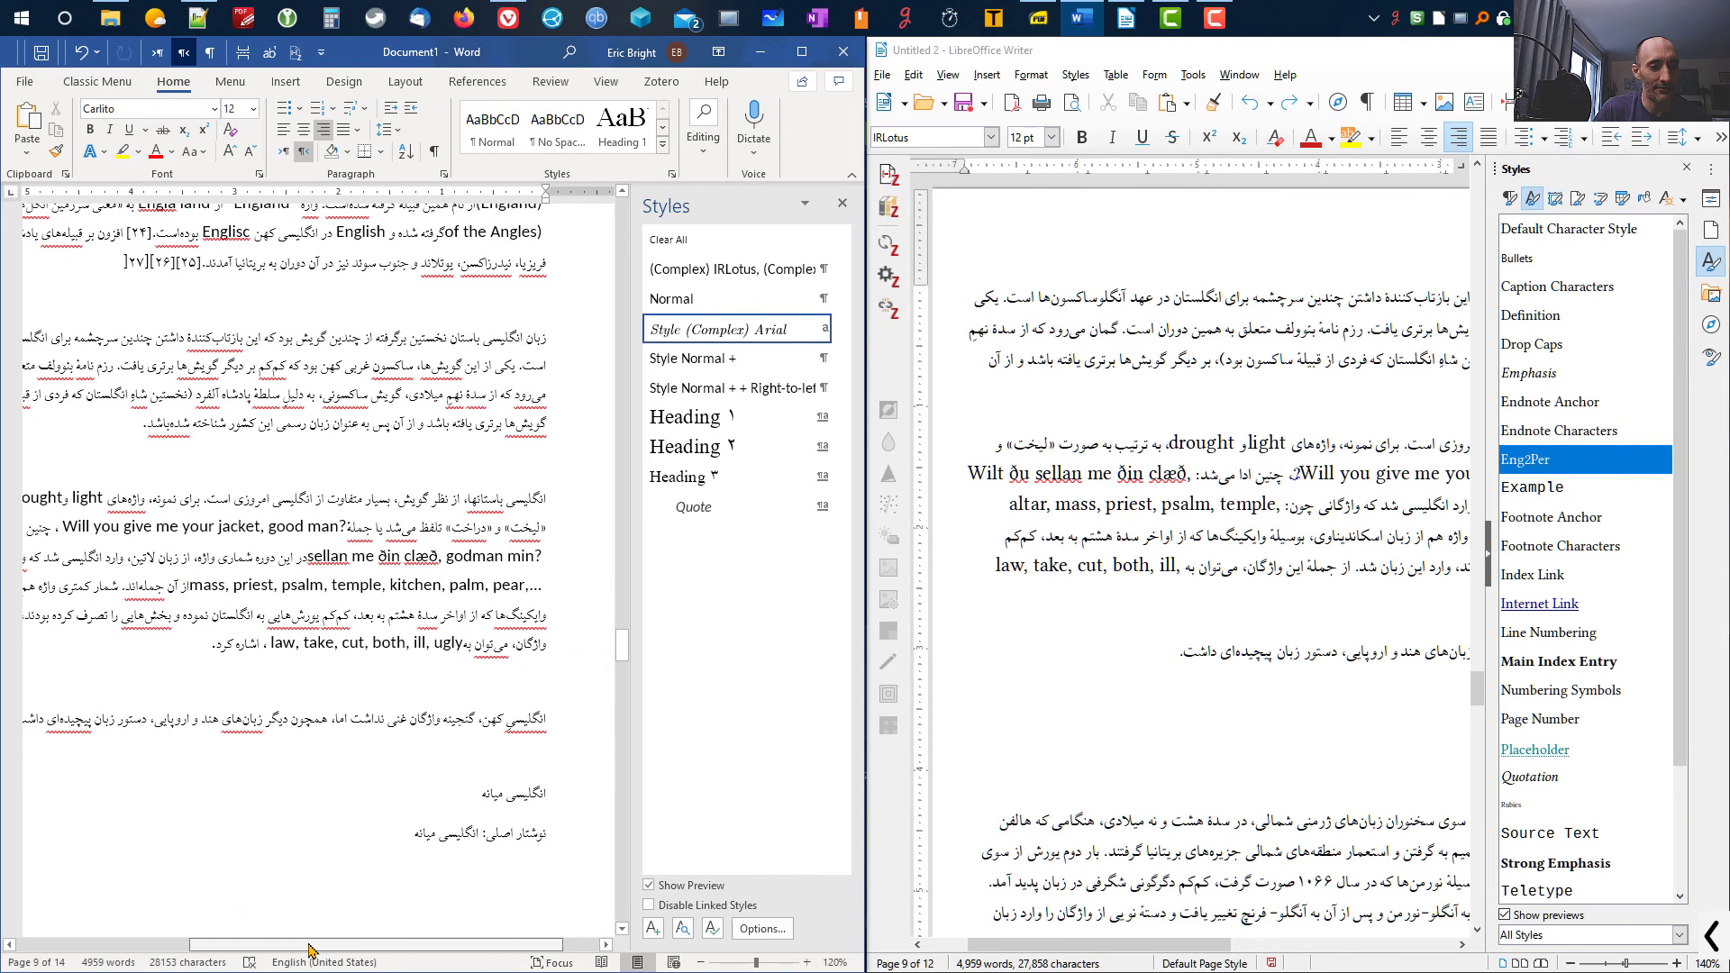
click(333, 555)
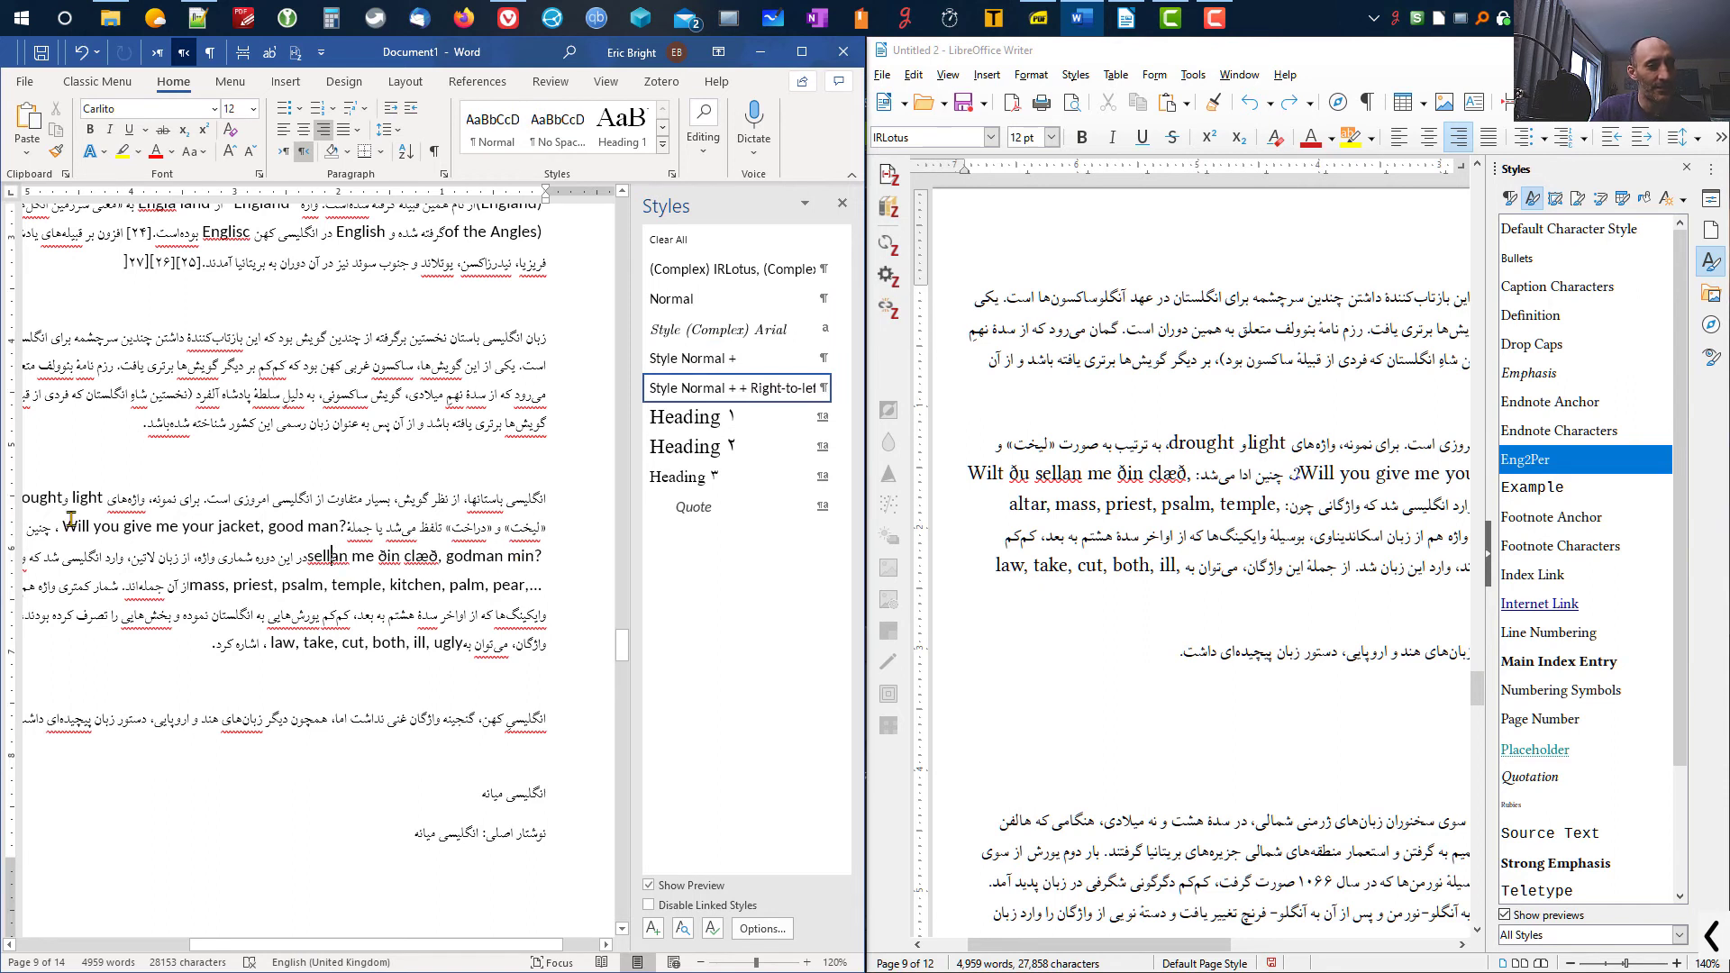
drag(65, 523, 347, 524)
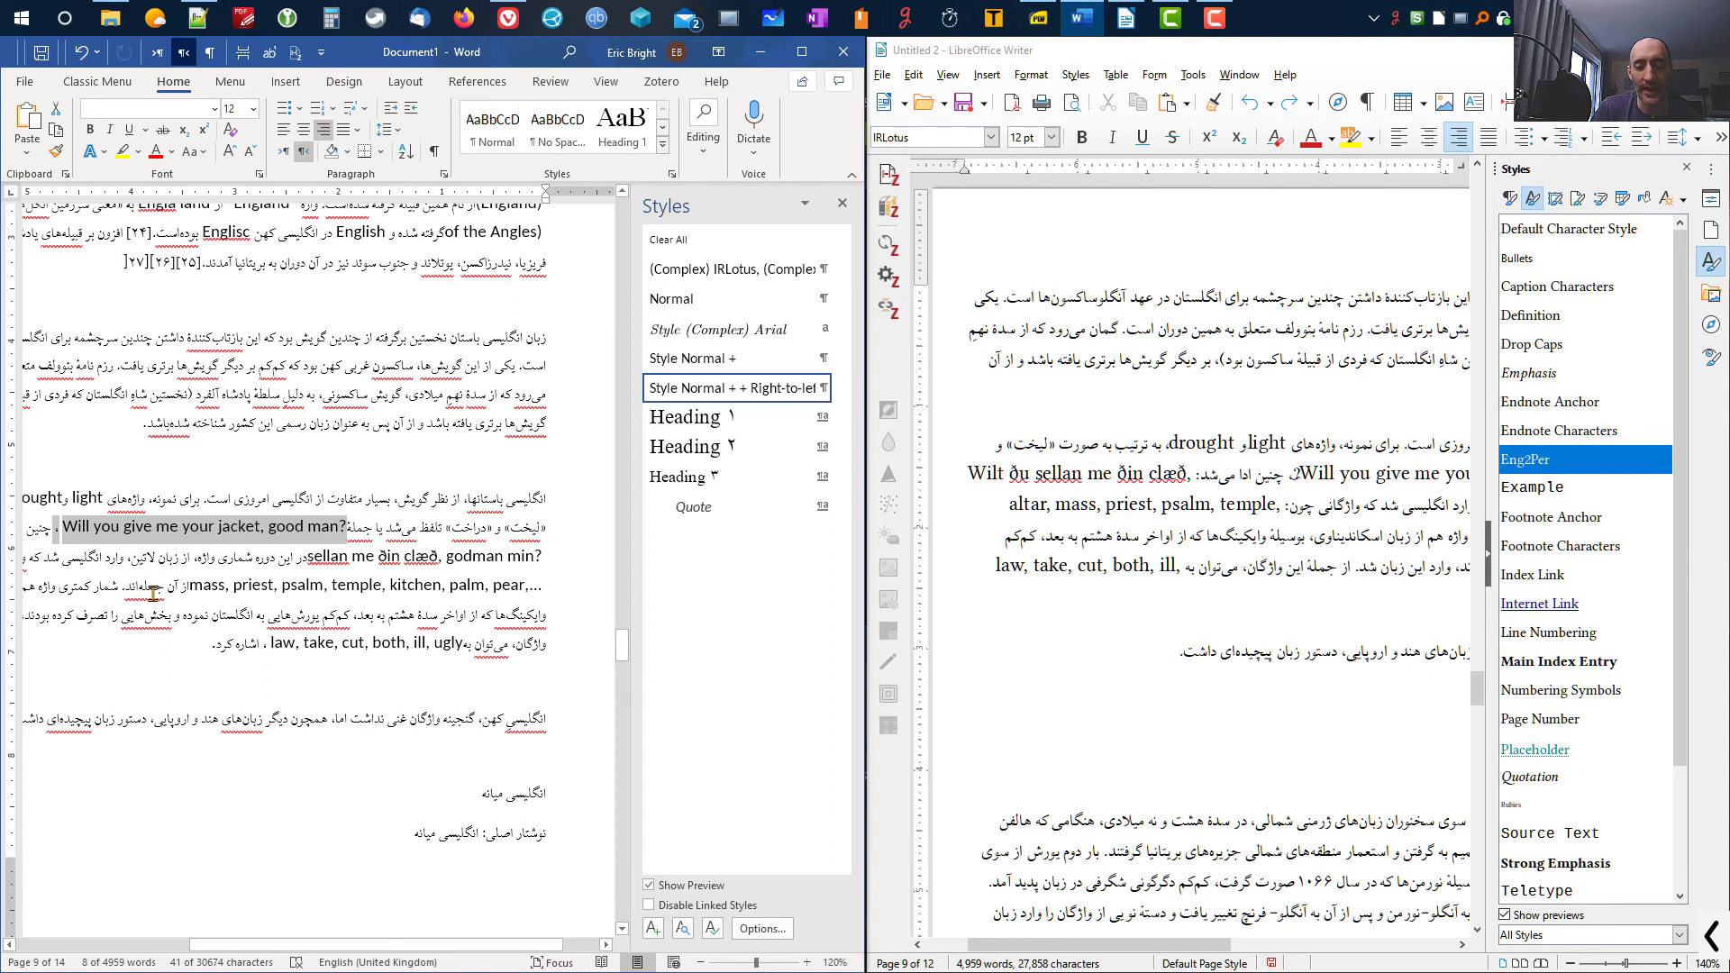
click(199, 526)
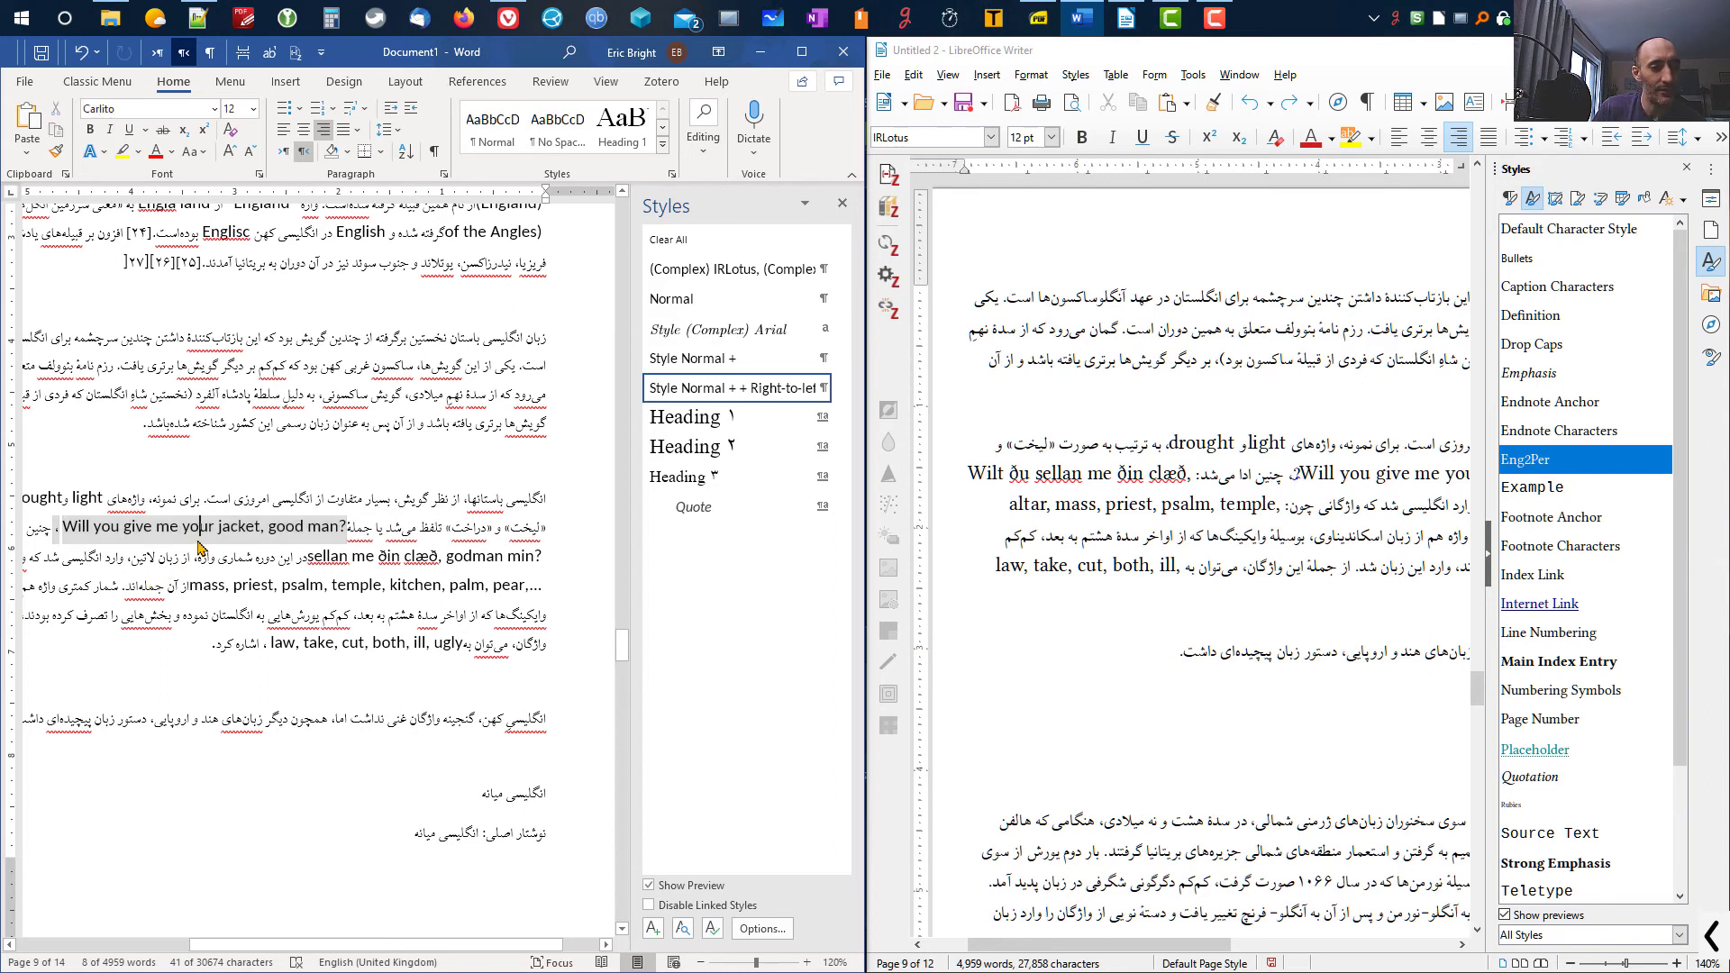
- Select the Persian words just before the English jacket sentence in the Word document and check which language they are assigned
click(345, 526)
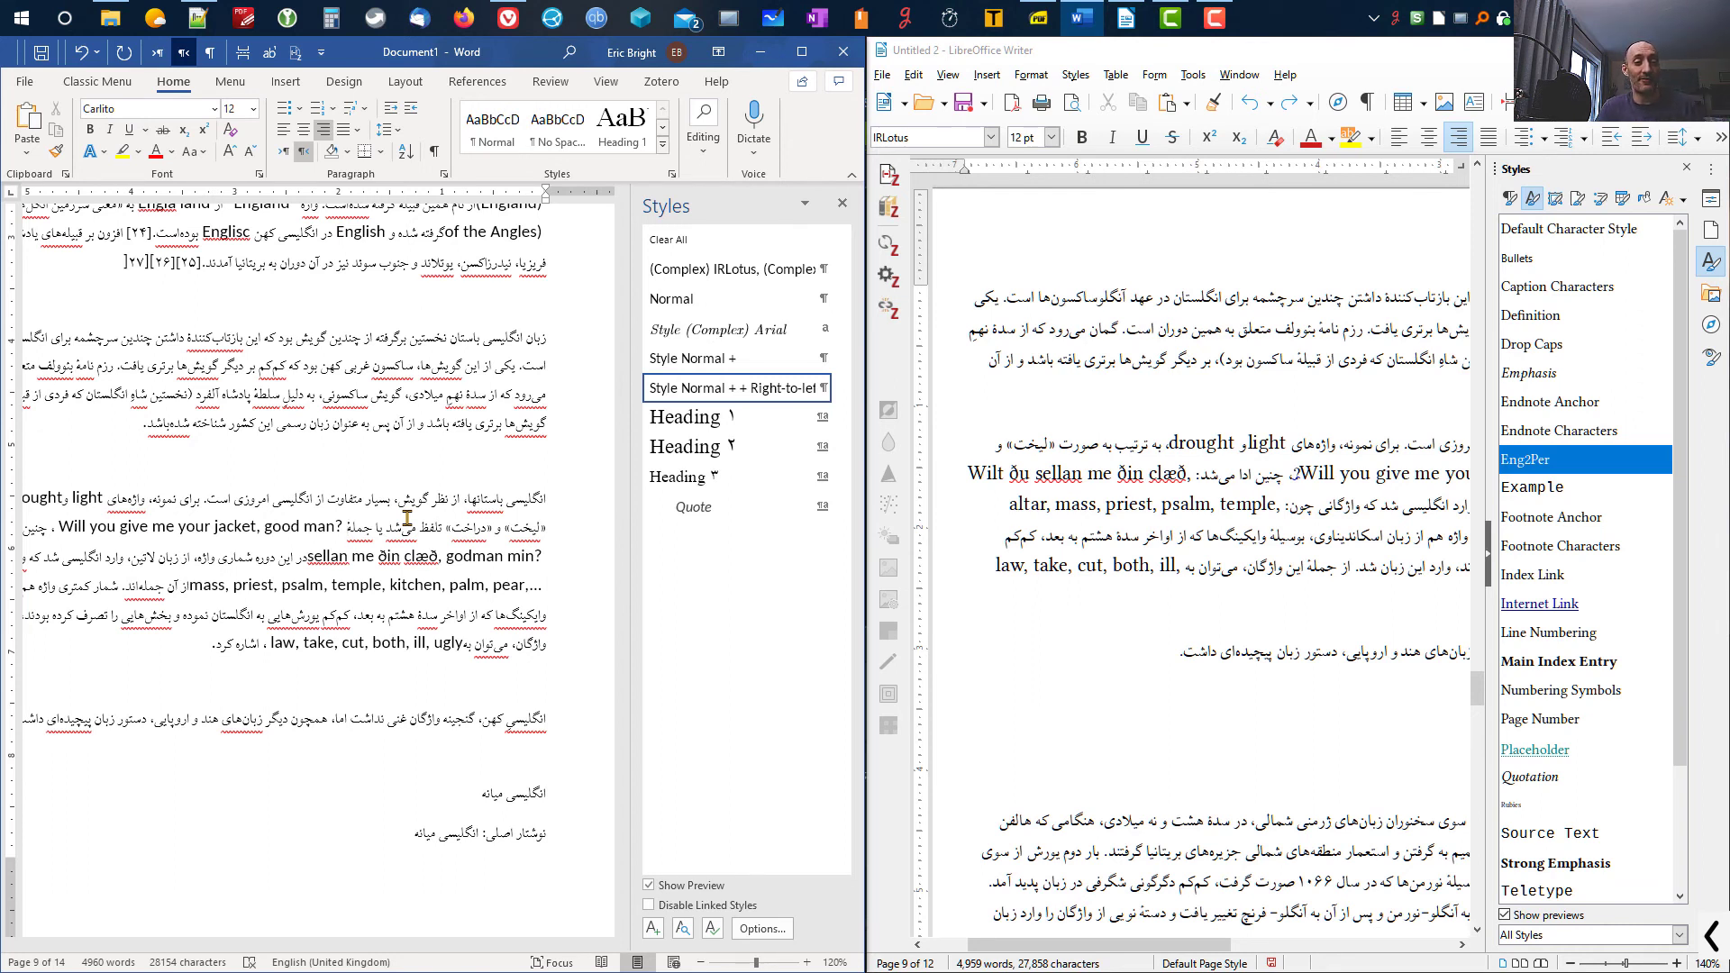
click(412, 522)
drag(359, 530, 420, 544)
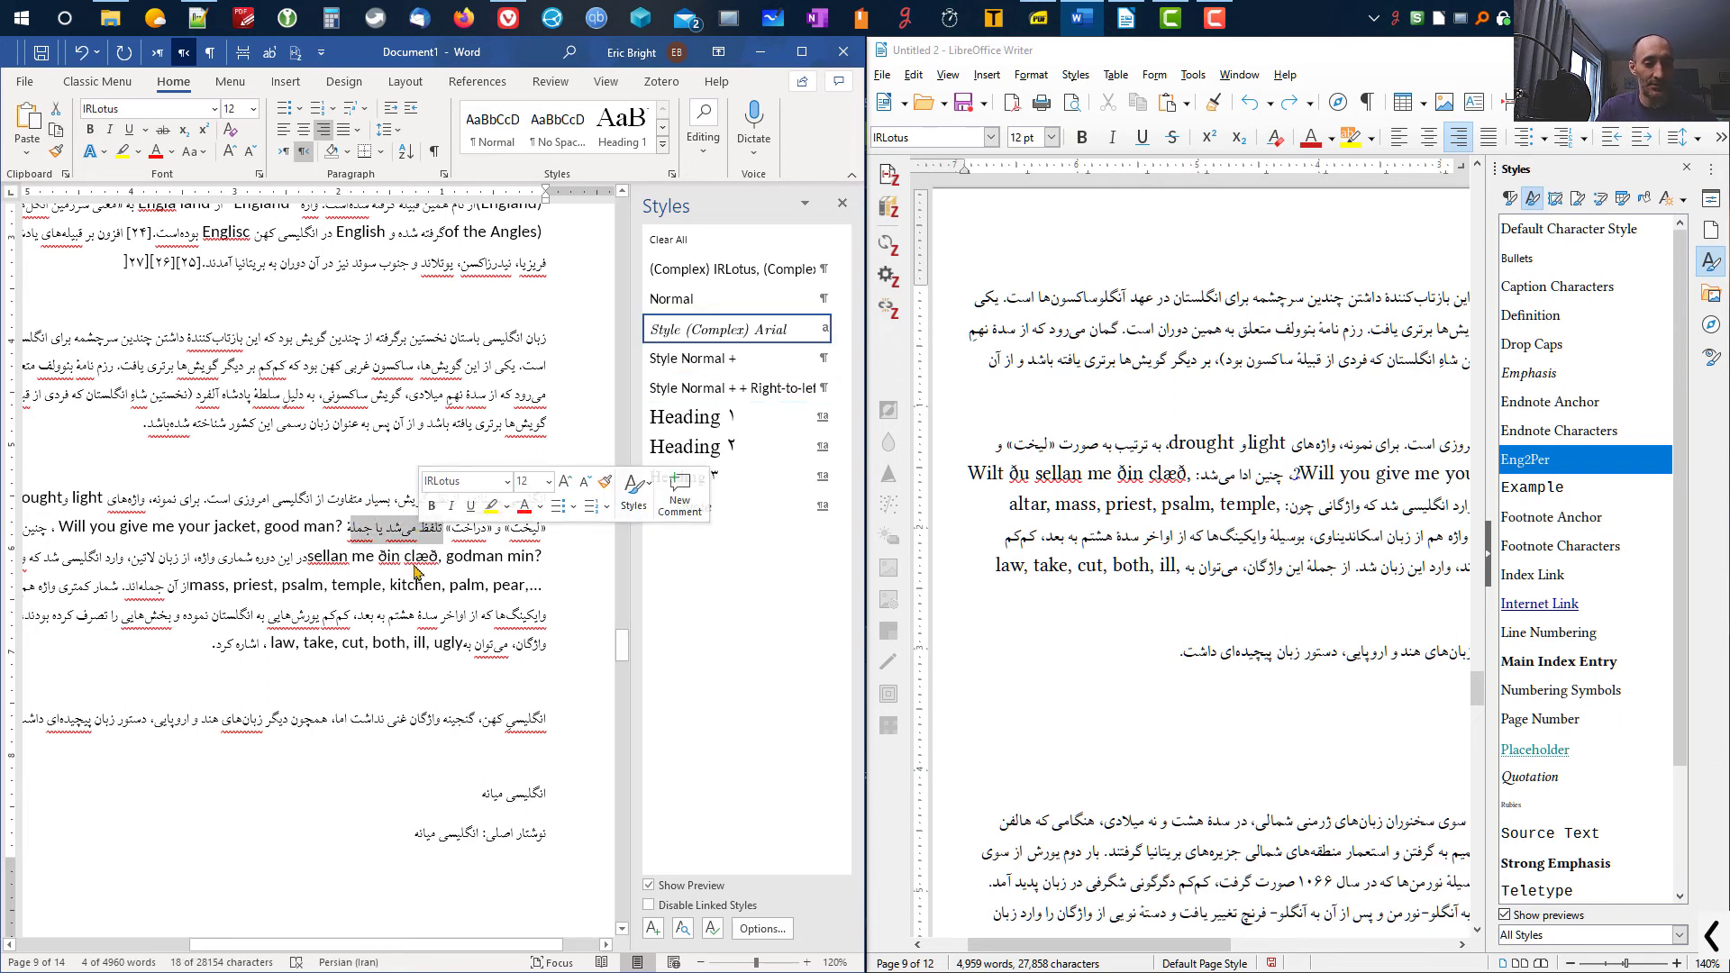
key(ctrl+alt+g)
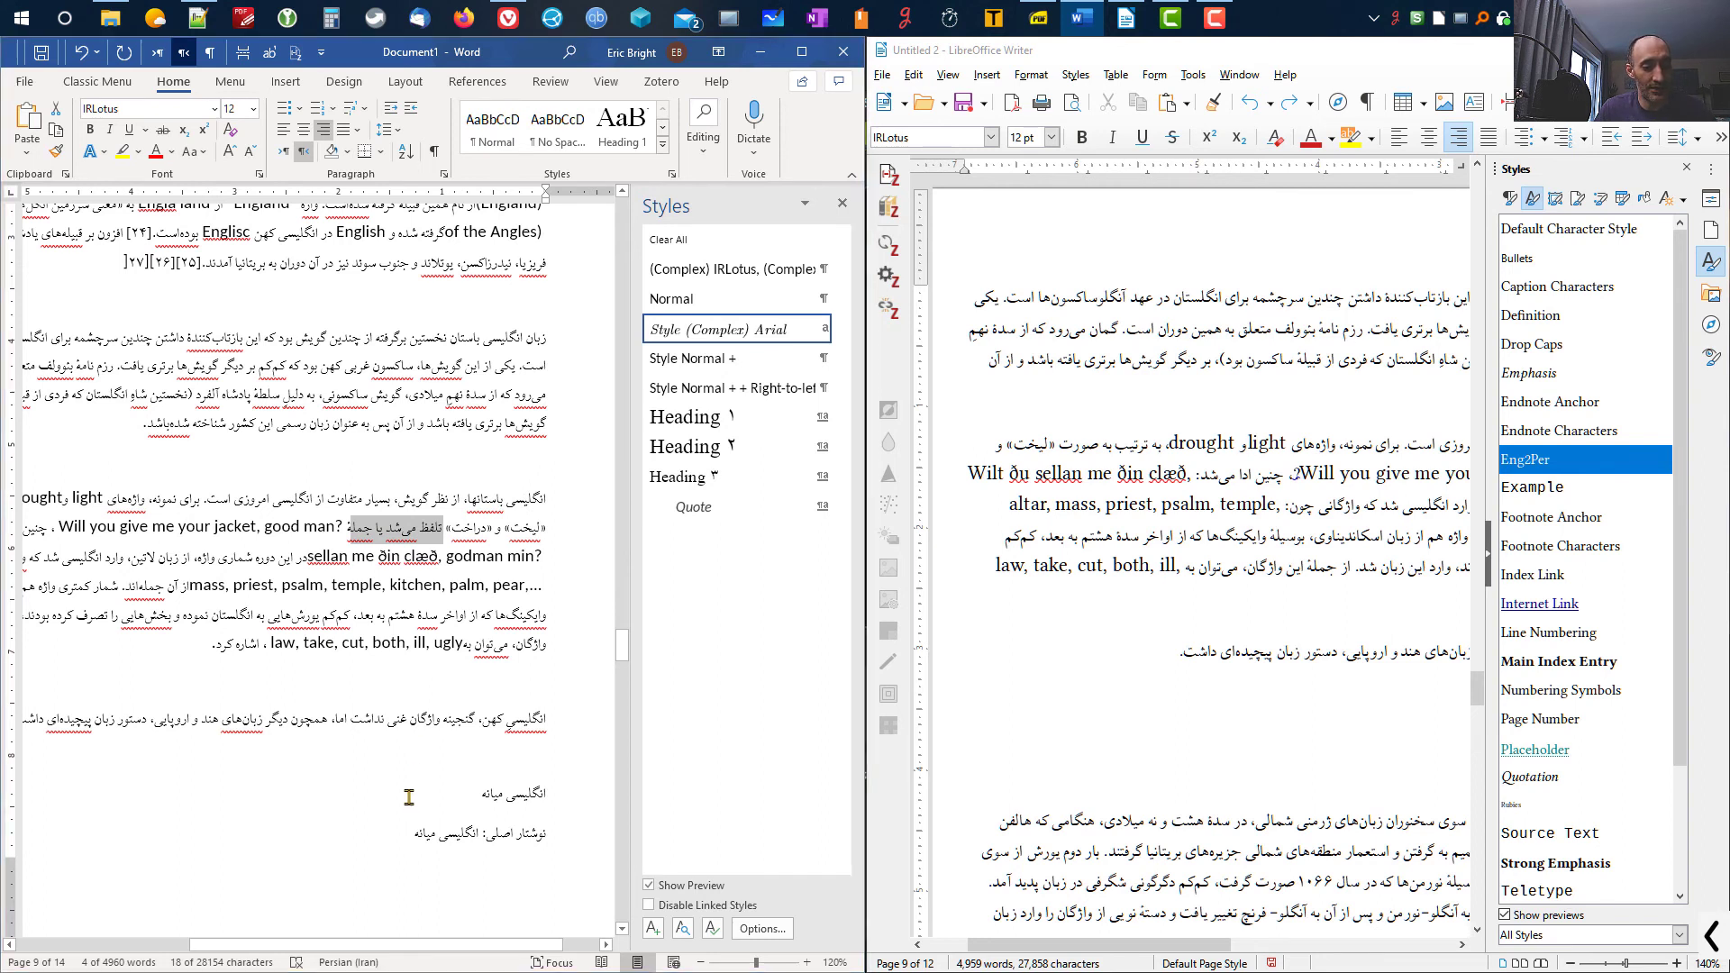
mouse_move(362, 943)
mouse_down()
mouse_move(391, 875)
mouse_move(368, 943)
mouse_move(379, 935)
mouse_up()
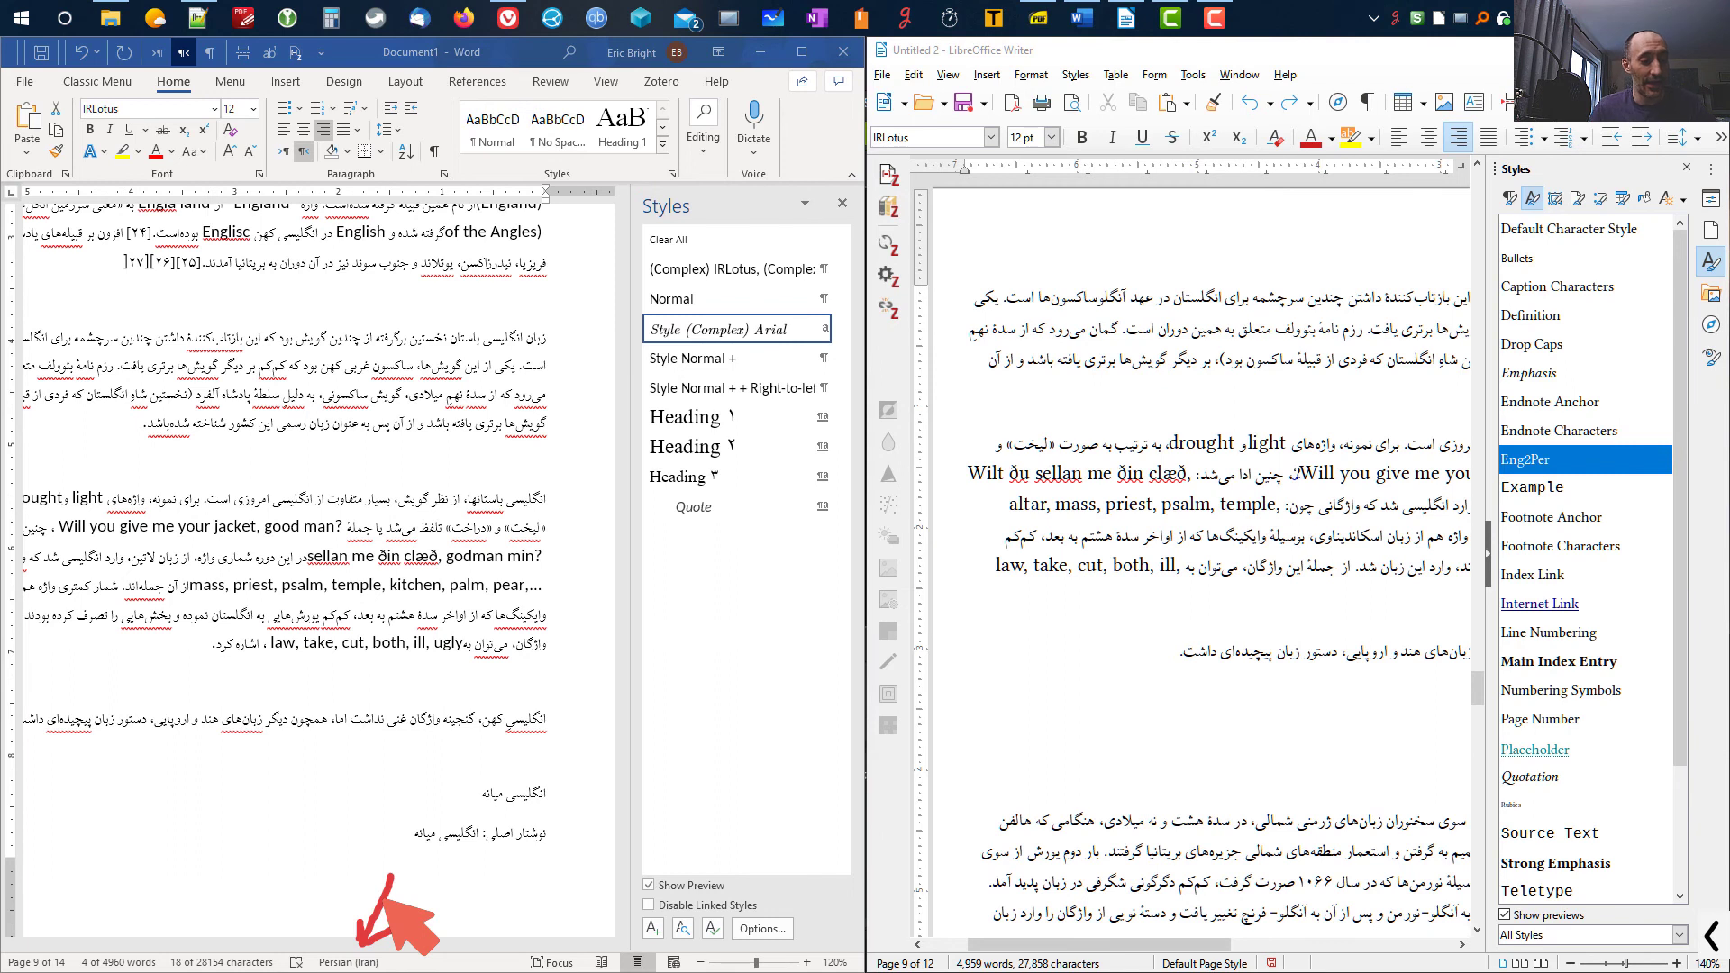
key(Escape)
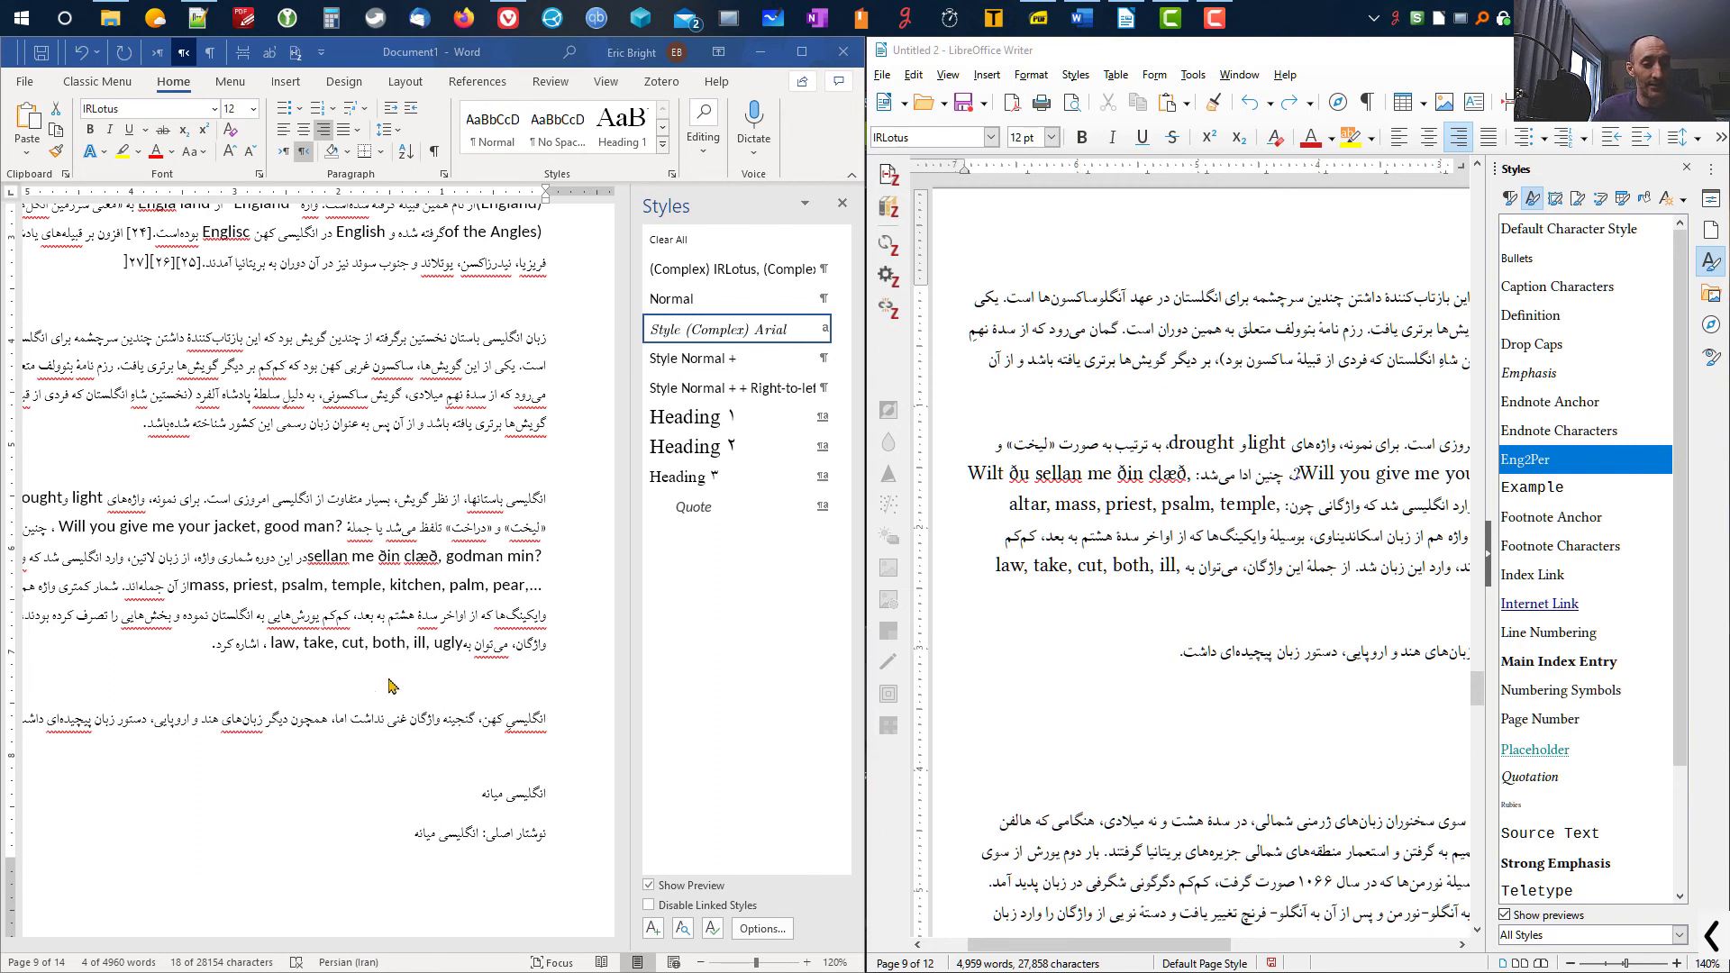
- Place the cursor after "jacket," in the English sentence and check which language Word assigns to it
click(264, 529)
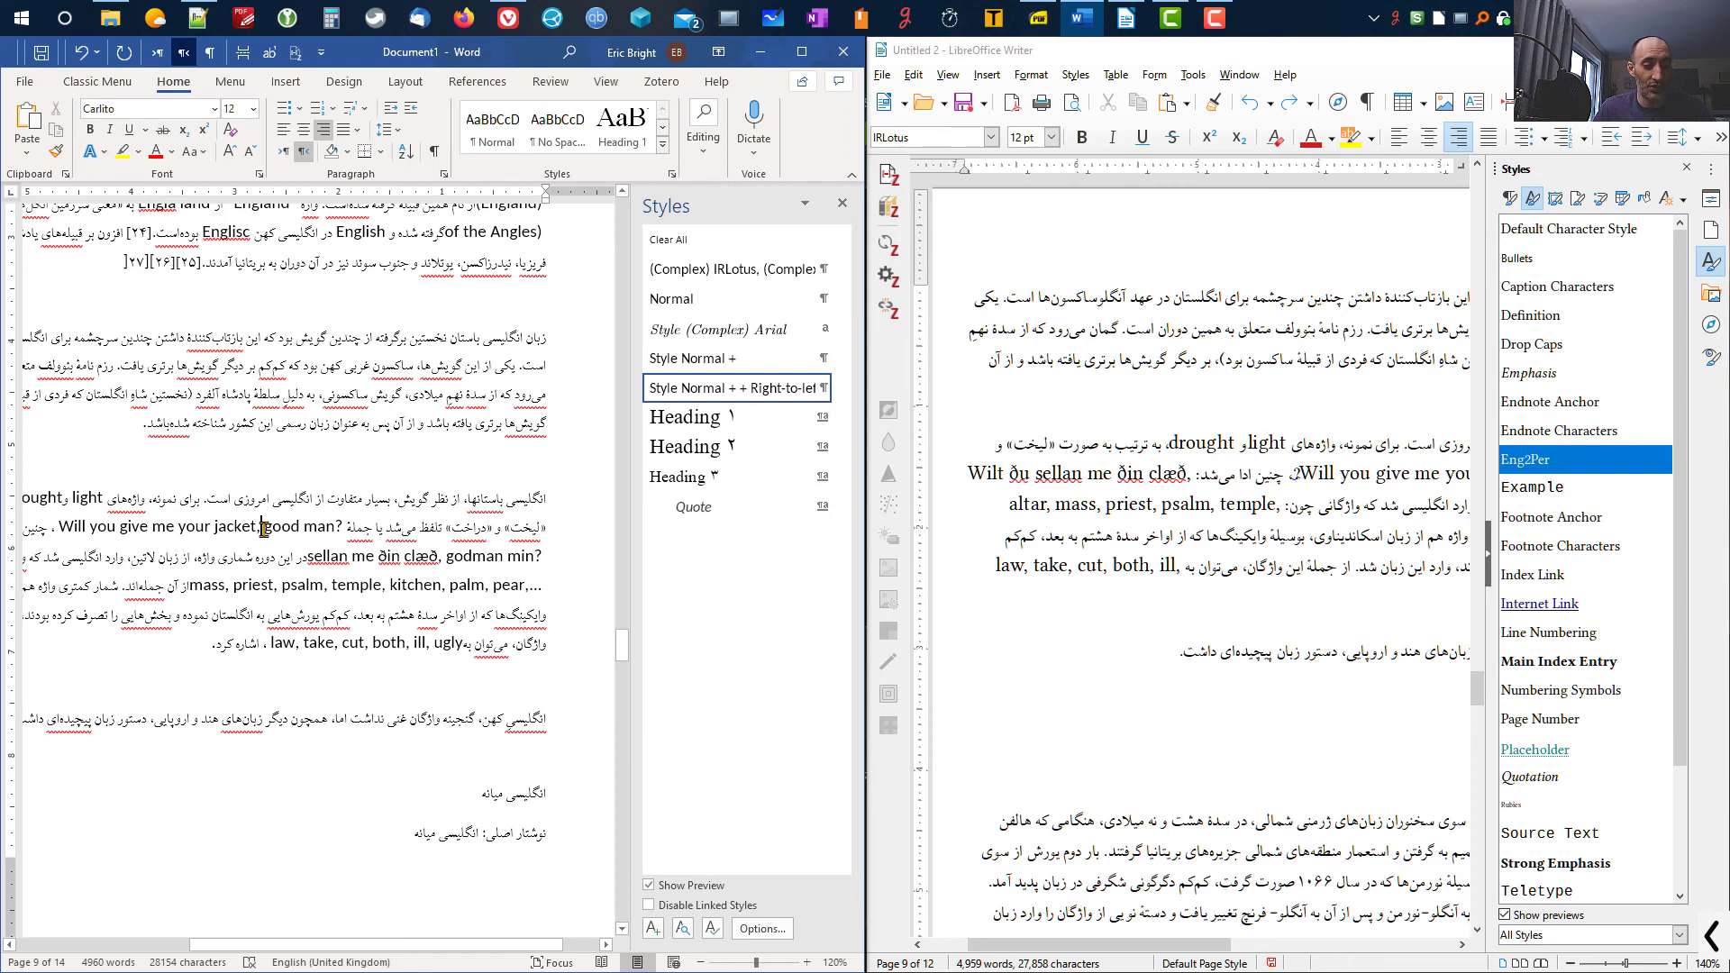
key(ctrl+alt+g)
mouse_move(346, 868)
mouse_down()
mouse_move(331, 942)
mouse_move(350, 925)
mouse_up()
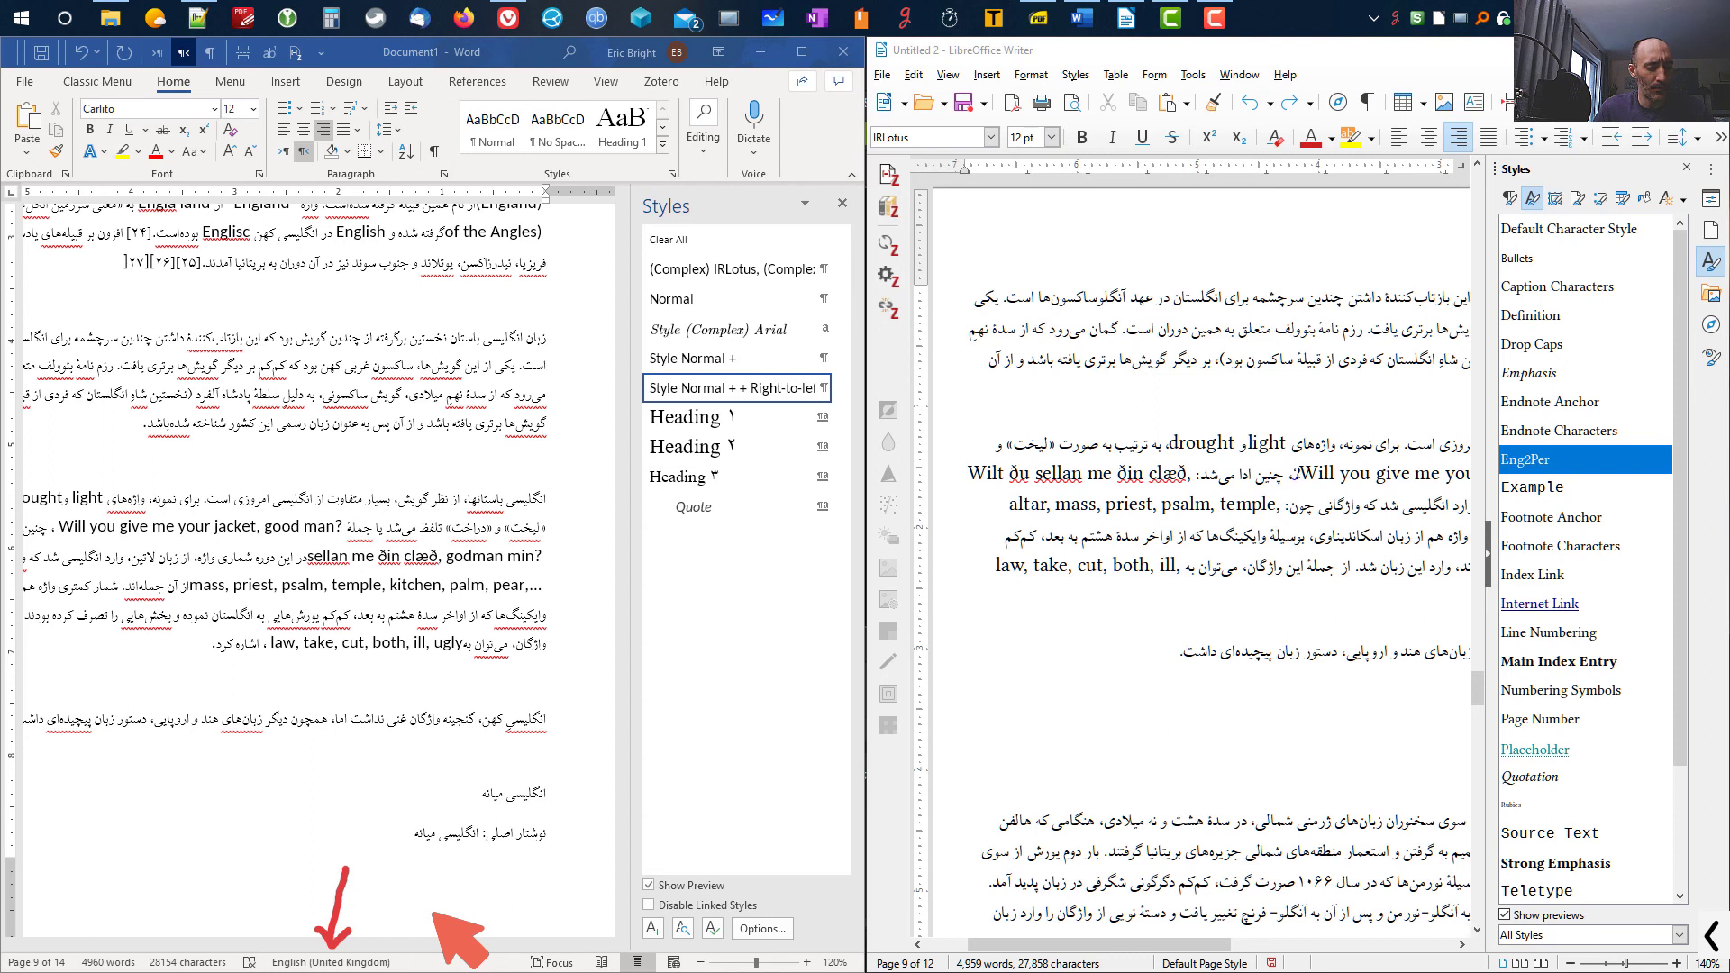
key(Escape)
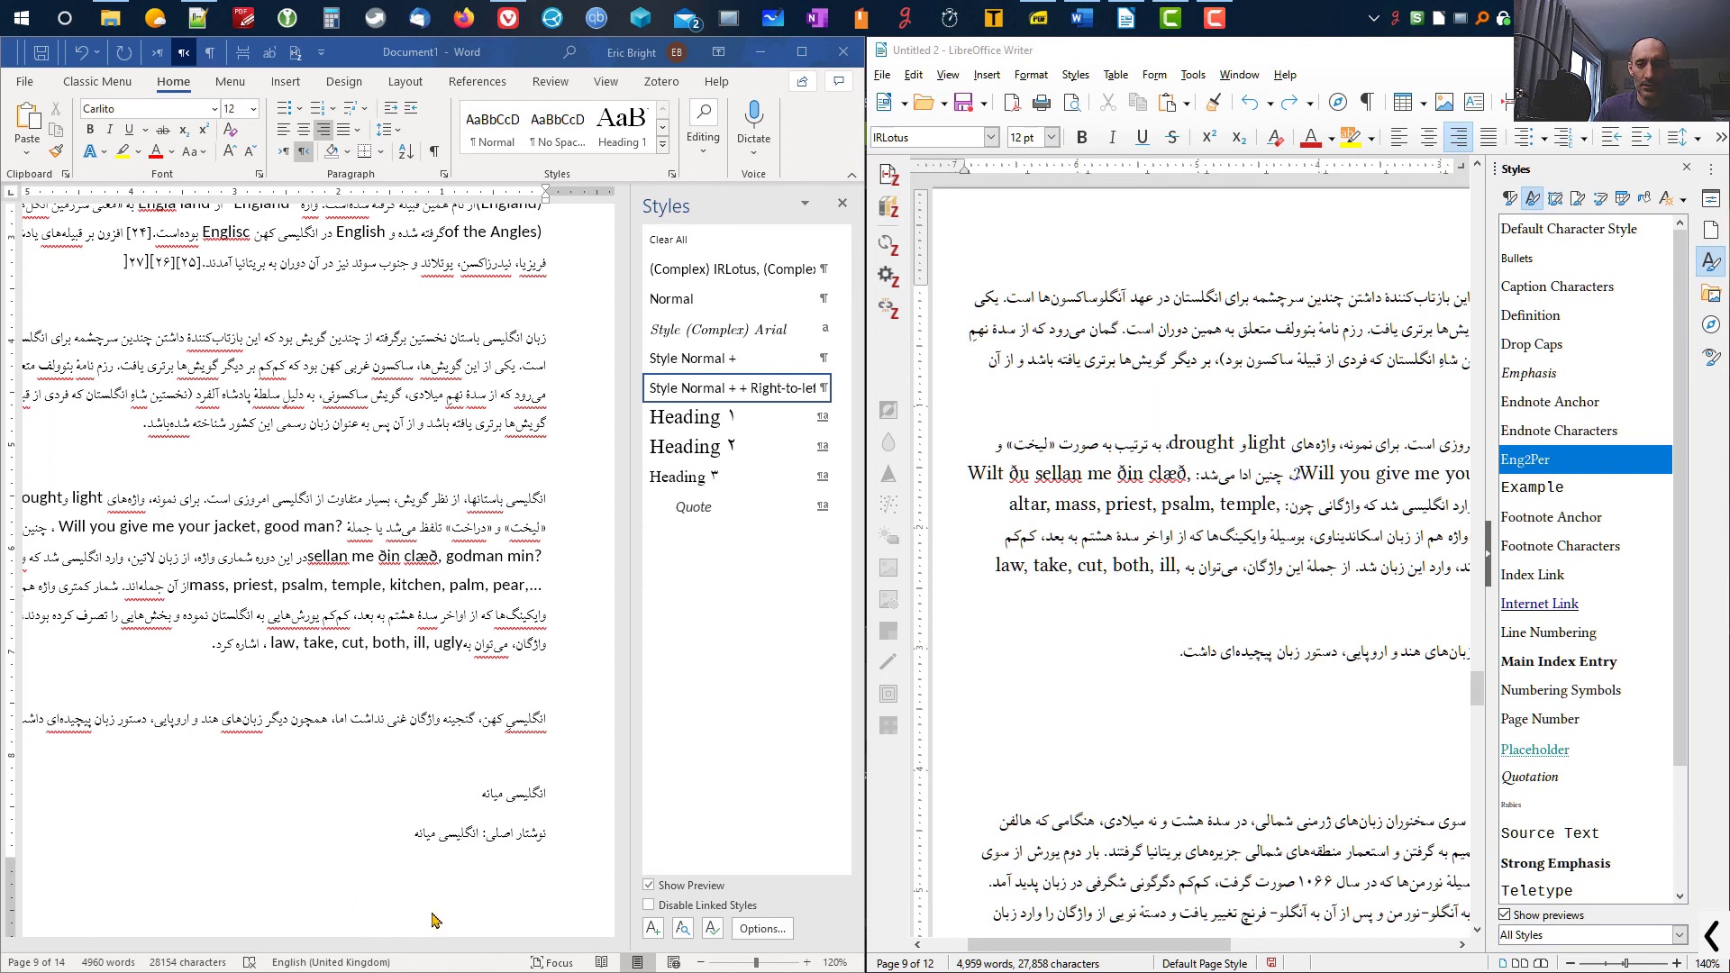
- Narrow the Word window and adjust the divider so that more of the adjoining LibreOffice Writer document is visible
drag(867, 781, 816, 783)
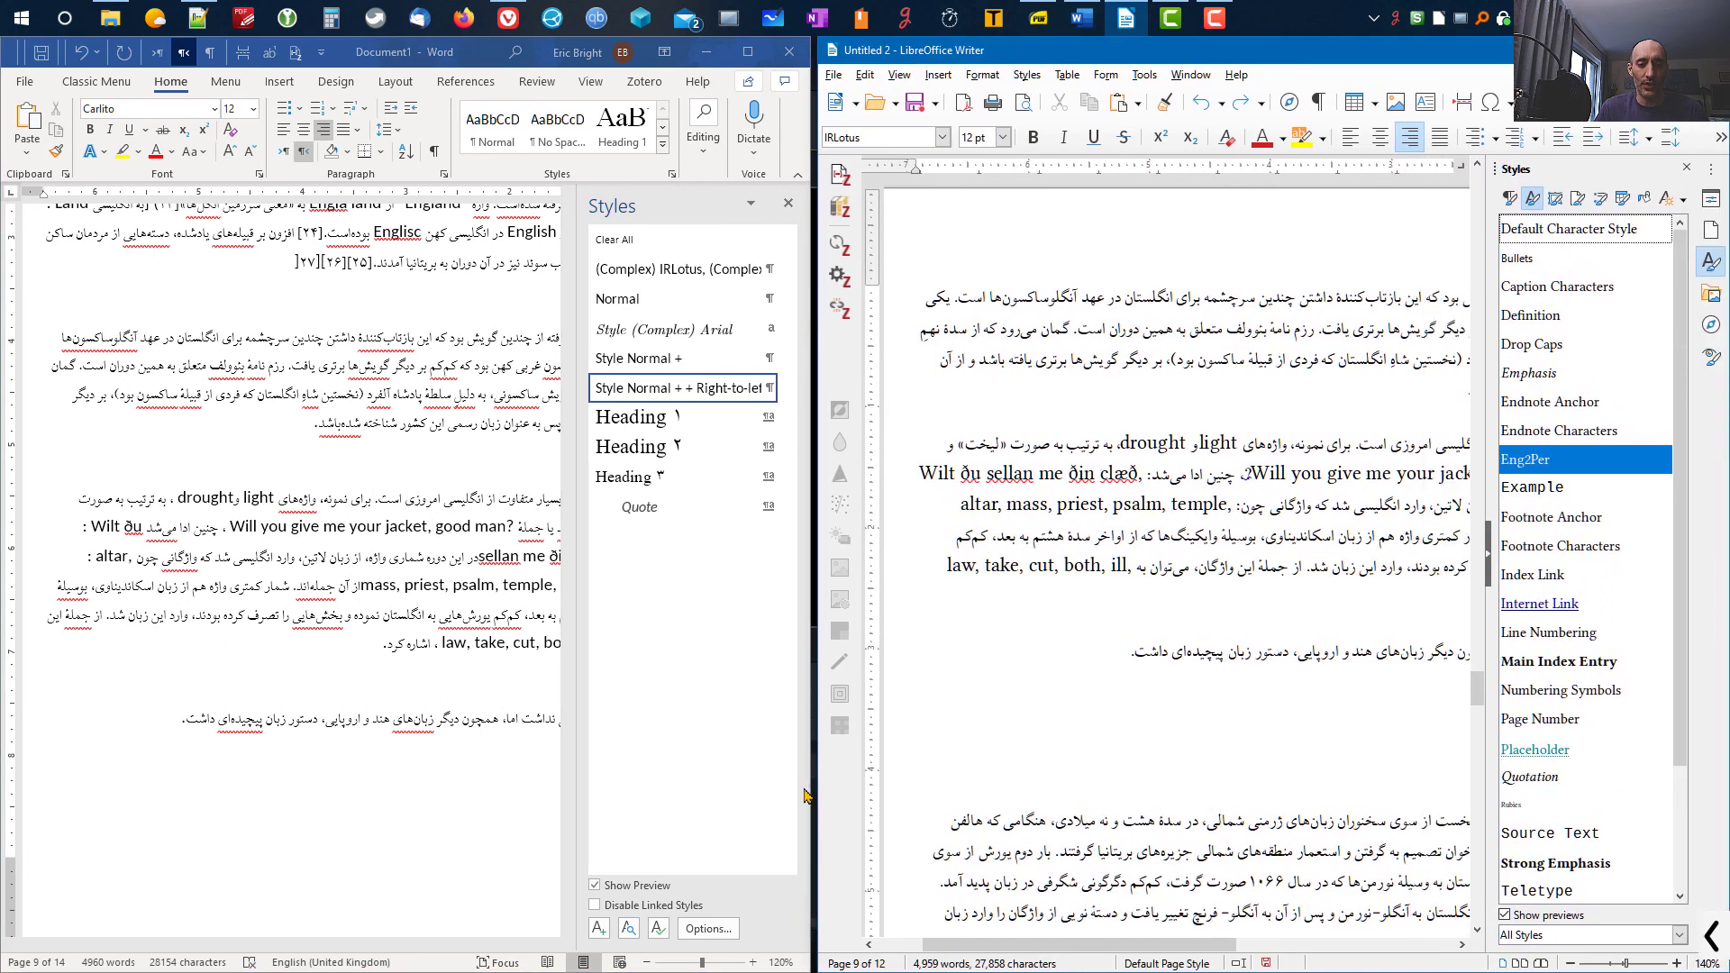
click(811, 793)
drag(811, 796, 822, 796)
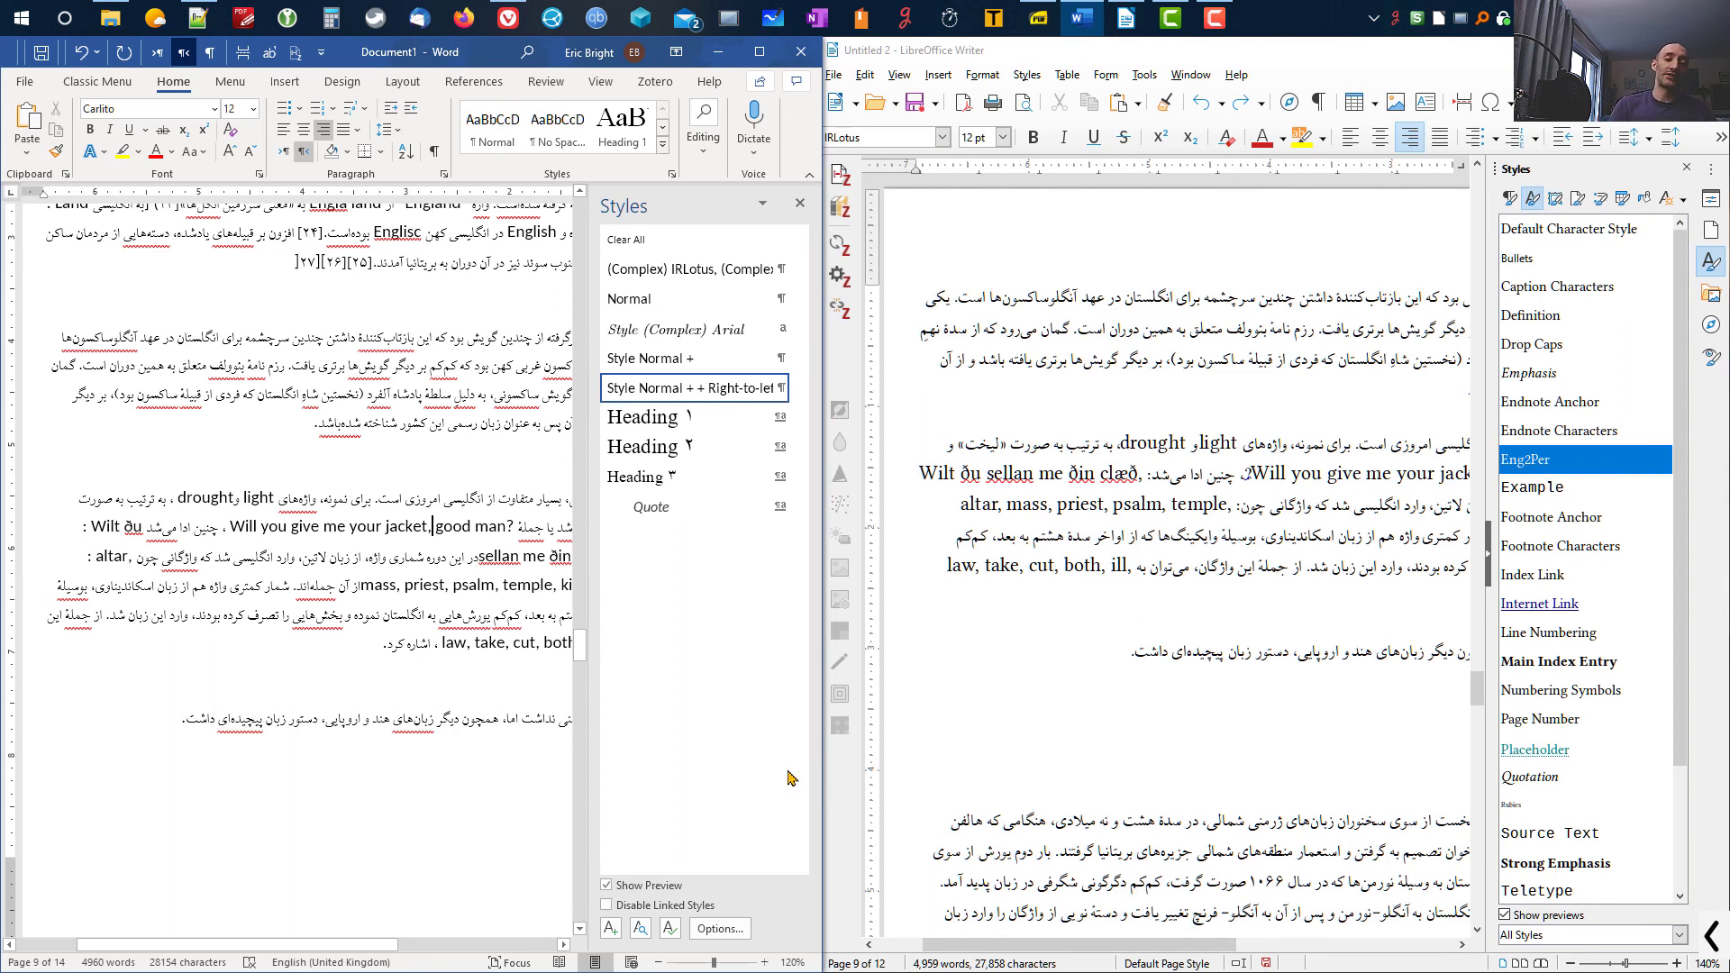